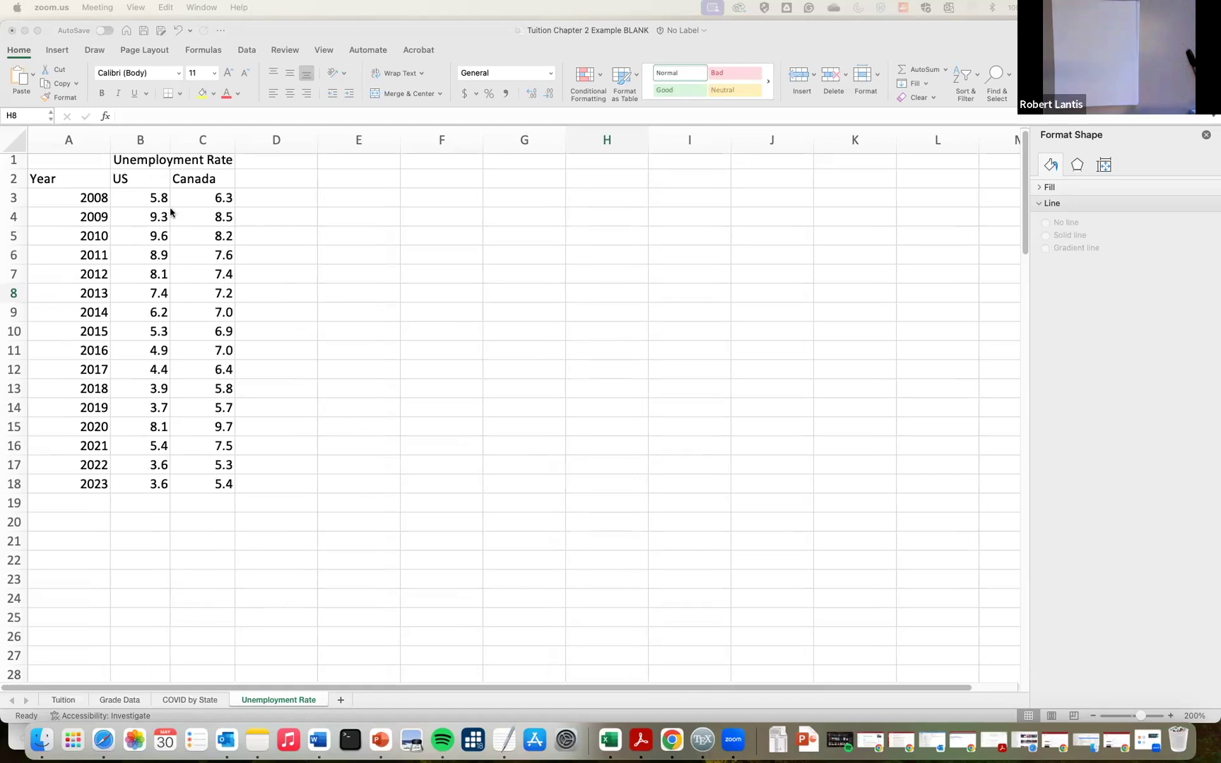
Try a 2-D line chart of the Year and US columns, A2:B18, and delete that chart
{"action": "left_click", "coordinate": [145, 184]}
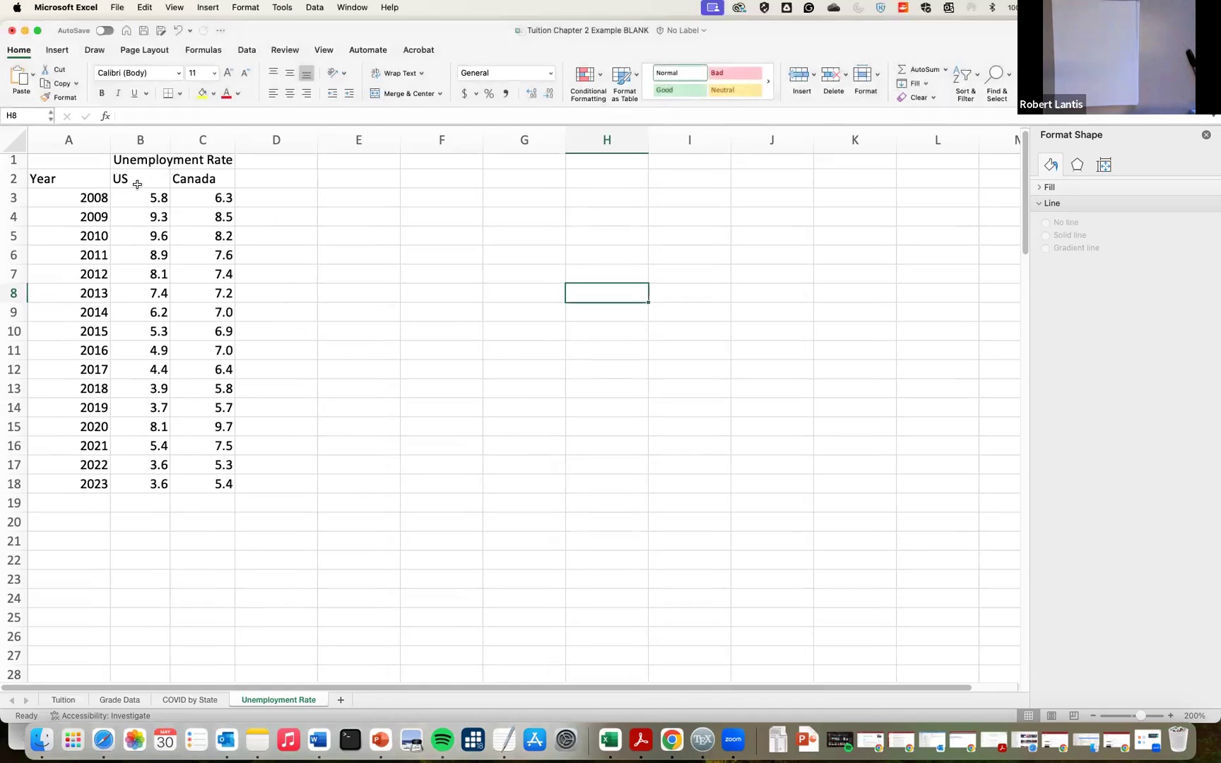
{"action": "scroll", "coordinate": [85, 182], "scroll_direction": "down", "scroll_amount": 1}
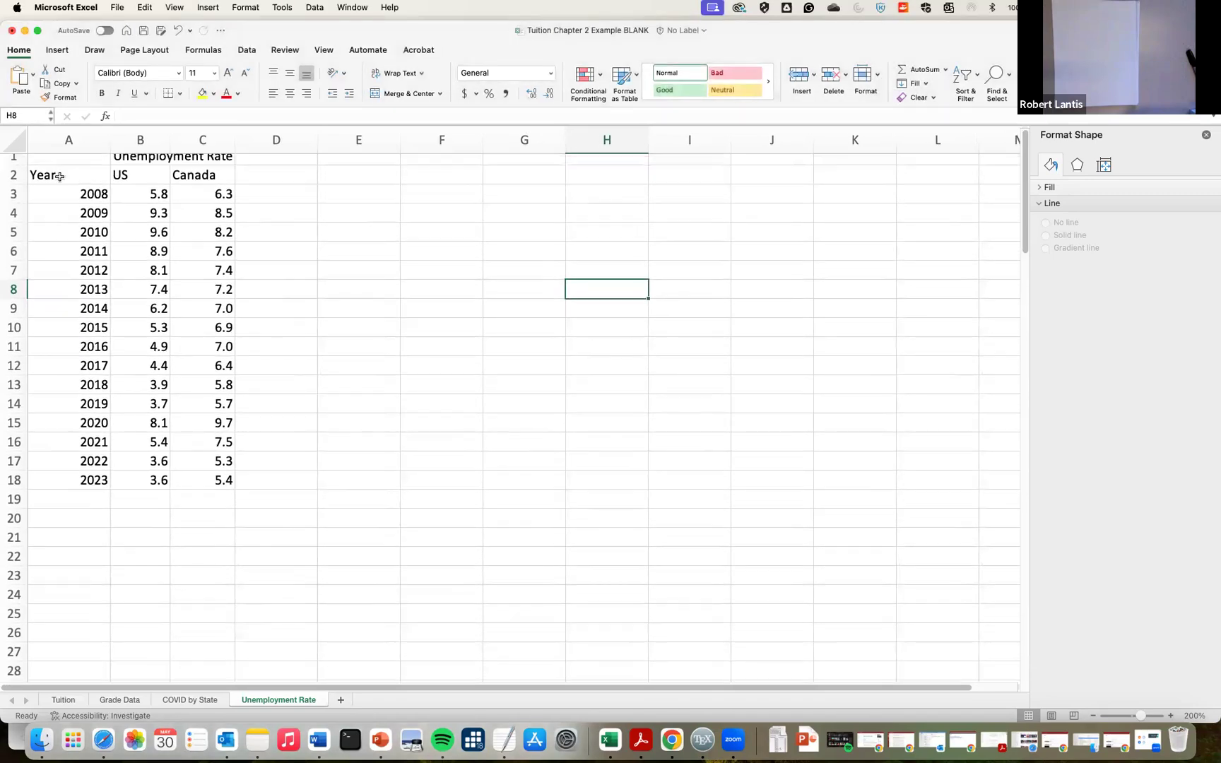
{"action": "left_click_drag", "start_coordinate": [62, 176], "coordinate": [86, 213]}
{"action": "left_click_drag", "start_coordinate": [135, 435], "coordinate": [134, 476]}
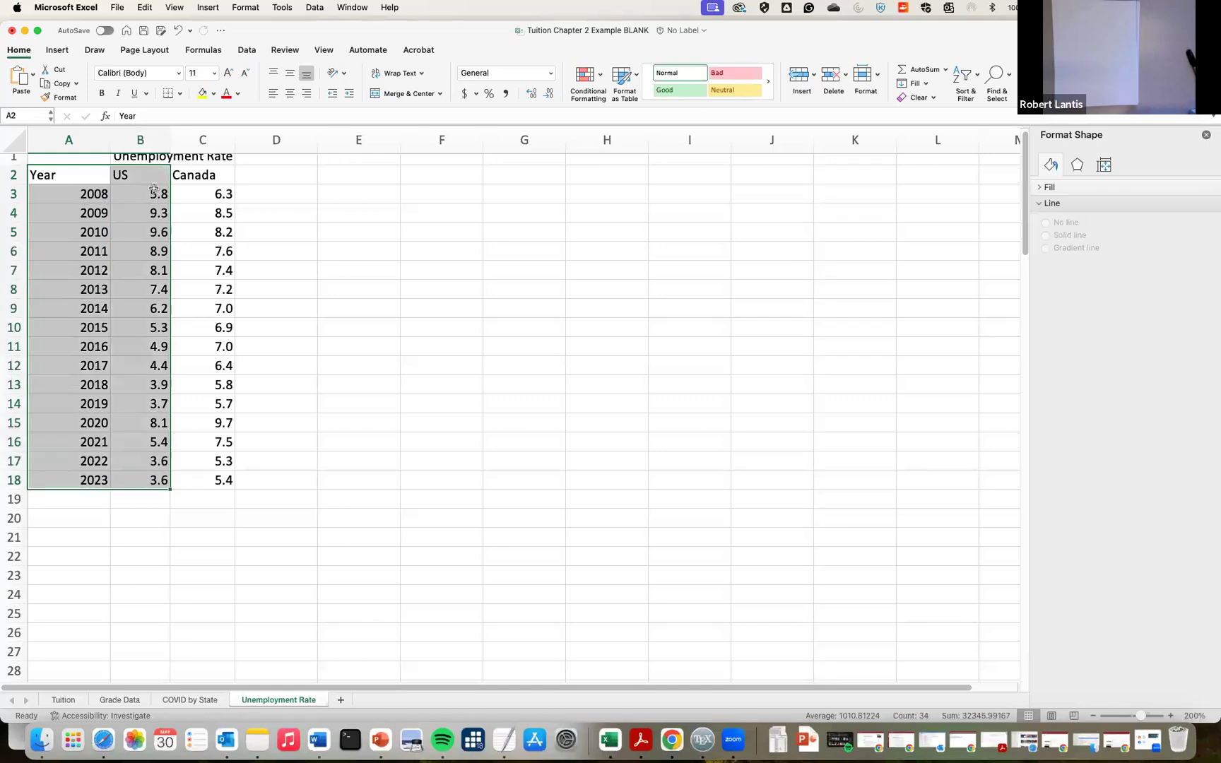
{"action": "scroll", "coordinate": [148, 197], "scroll_direction": "up", "scroll_amount": 1}
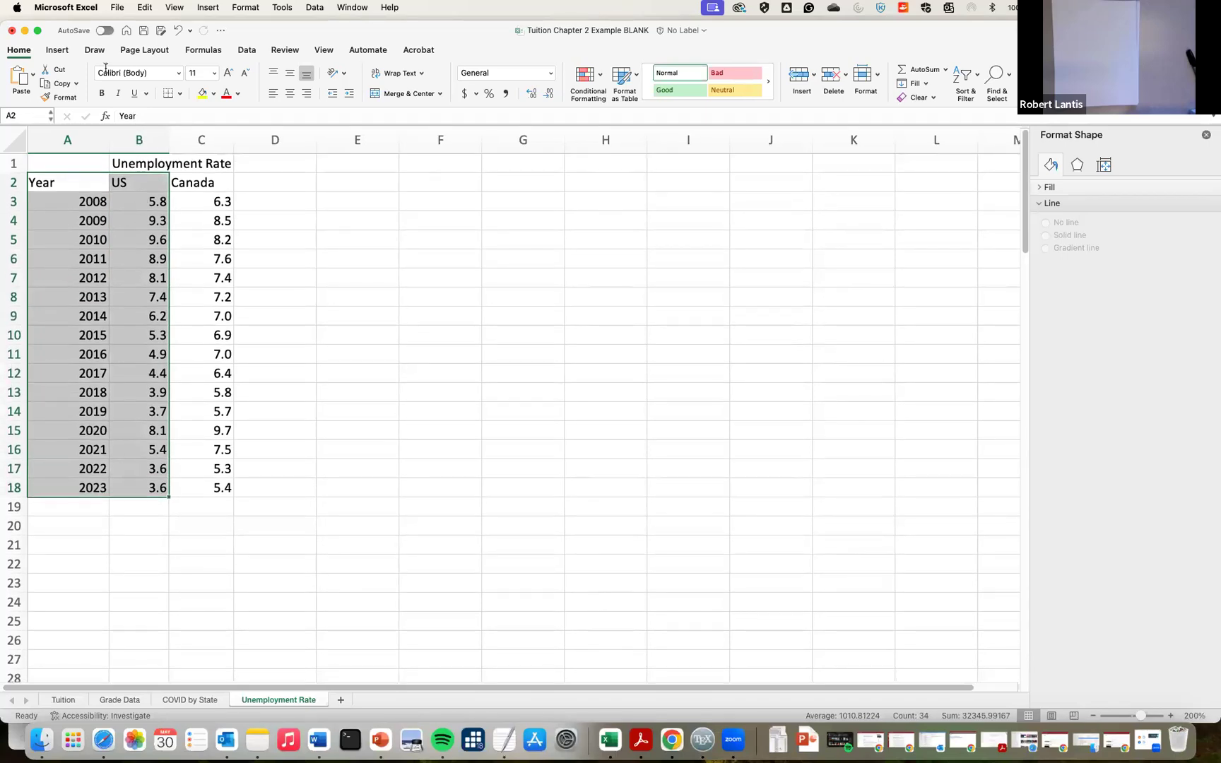
{"action": "left_click", "coordinate": [57, 49]}
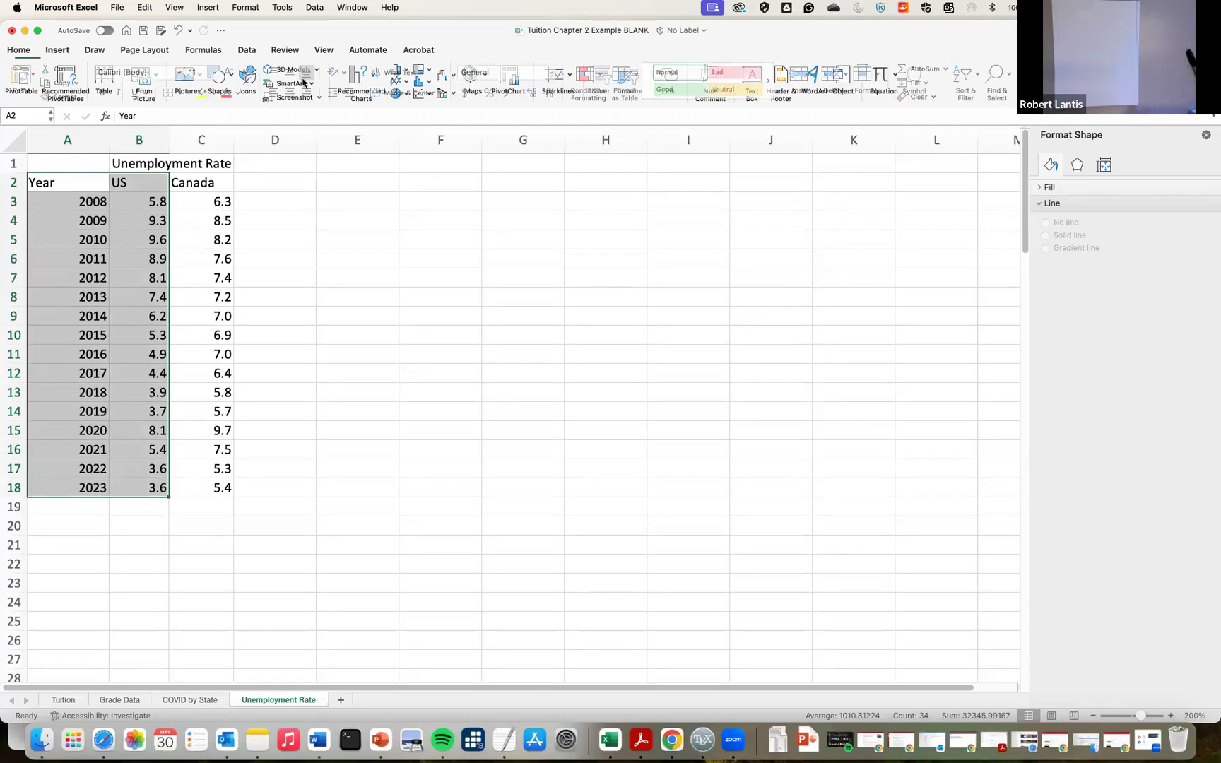
{"action": "left_click", "coordinate": [401, 81]}
{"action": "left_click", "coordinate": [422, 136]}
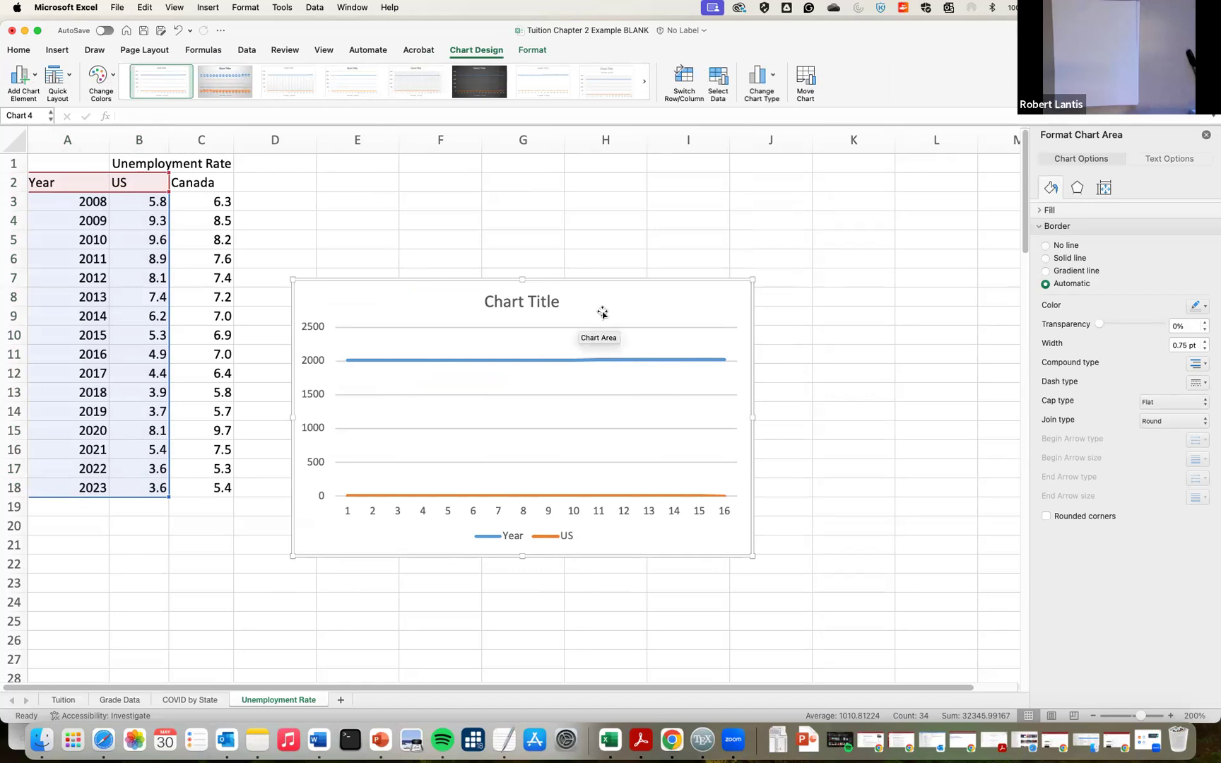
{"action": "key", "text": "Delete"}
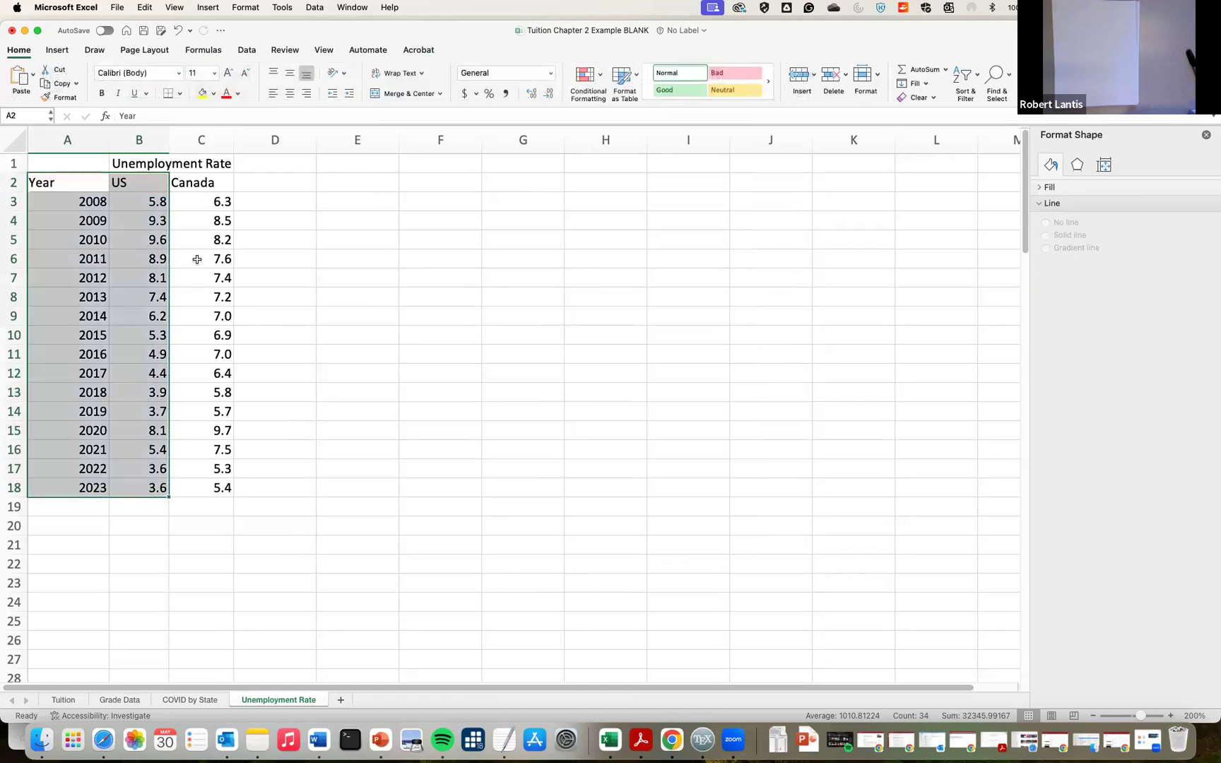
Insert a 2-D line chart from the US unemployment data only, including its heading, B2:B18
{"action": "scroll", "coordinate": [156, 212], "scroll_direction": "down", "scroll_amount": 1}
{"action": "left_click", "coordinate": [155, 196]}
{"action": "left_click_drag", "start_coordinate": [141, 177], "coordinate": [155, 486]}
{"action": "scroll", "coordinate": [237, 250], "scroll_direction": "up", "scroll_amount": 1}
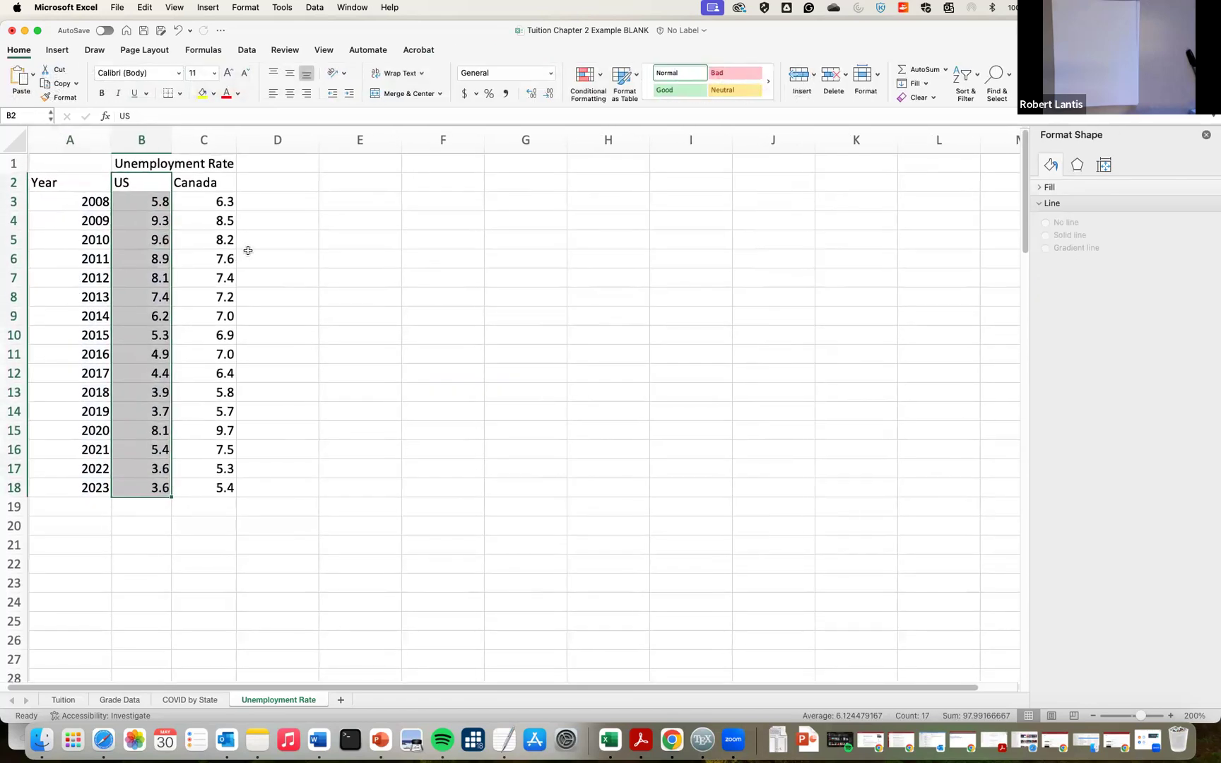
{"action": "left_click", "coordinate": [56, 50]}
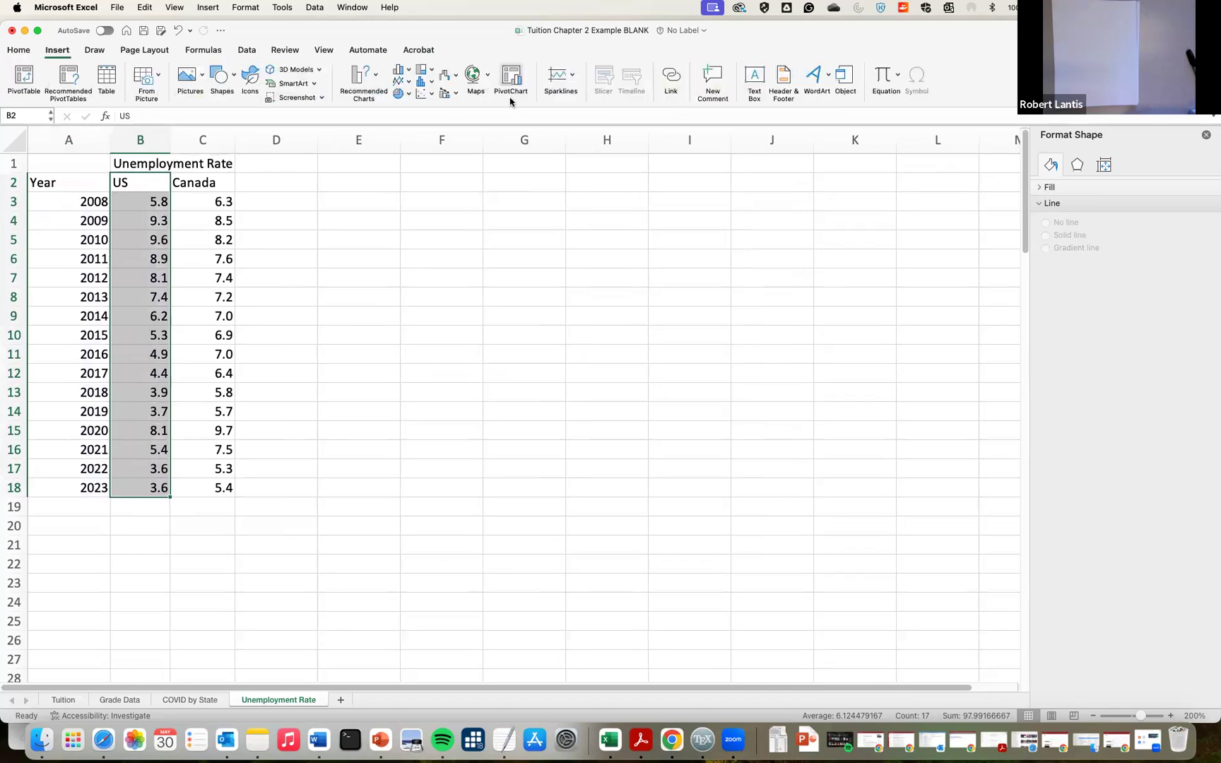
{"action": "left_click", "coordinate": [400, 80]}
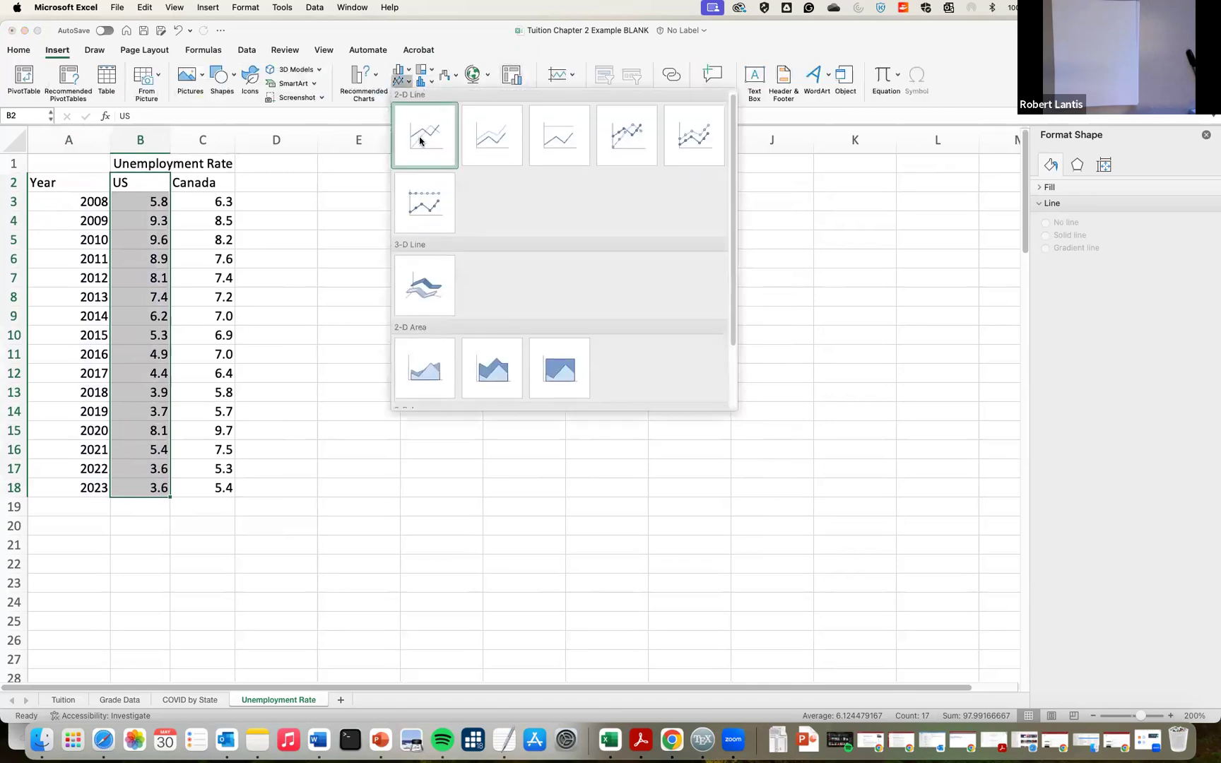
{"action": "left_click", "coordinate": [419, 141]}
Change the chart title to "US Unemployment Rate"
{"action": "left_click", "coordinate": [520, 301]}
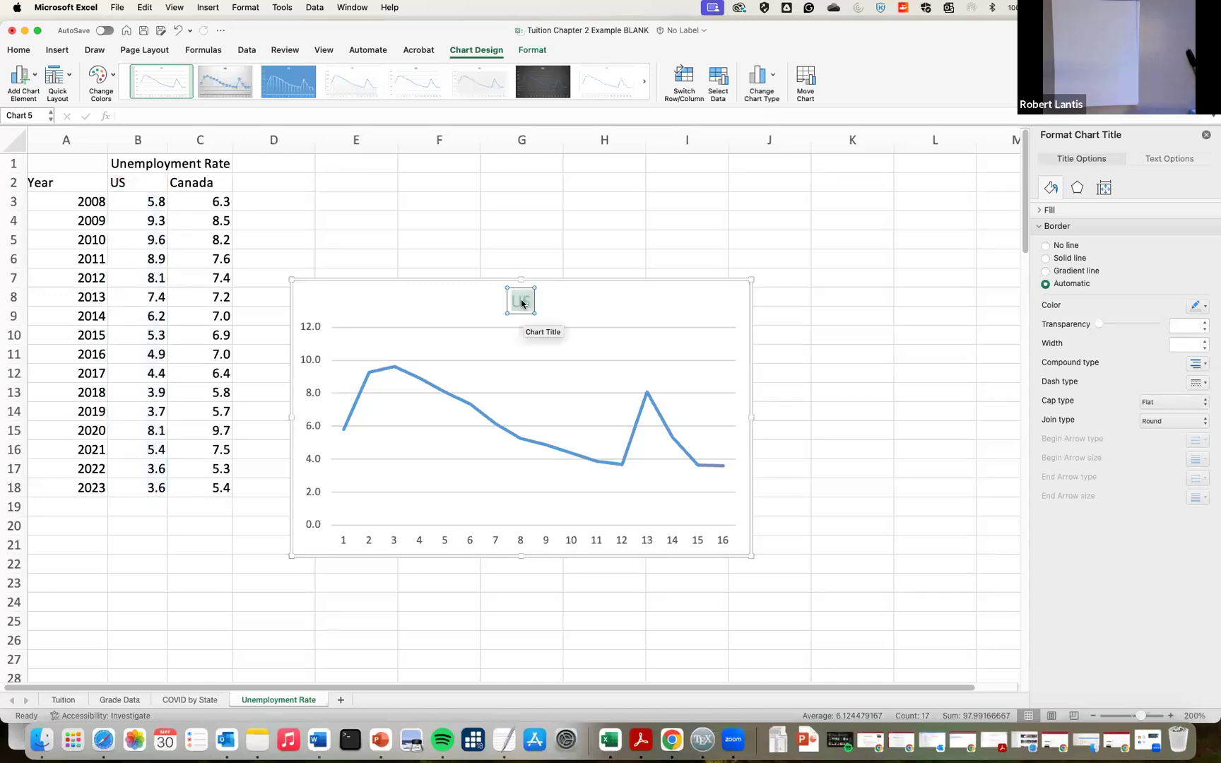
{"action": "type", "text": "US Unempl"}
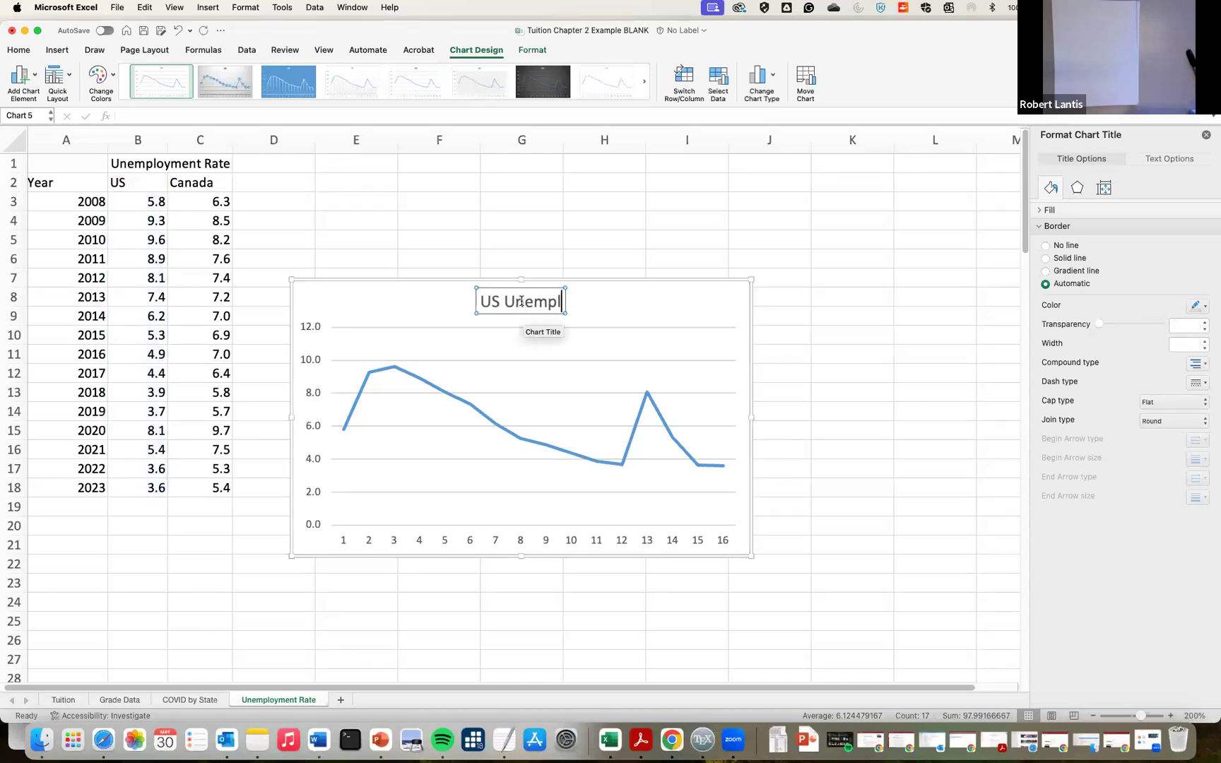
{"action": "type", "text": "oyment Rate"}
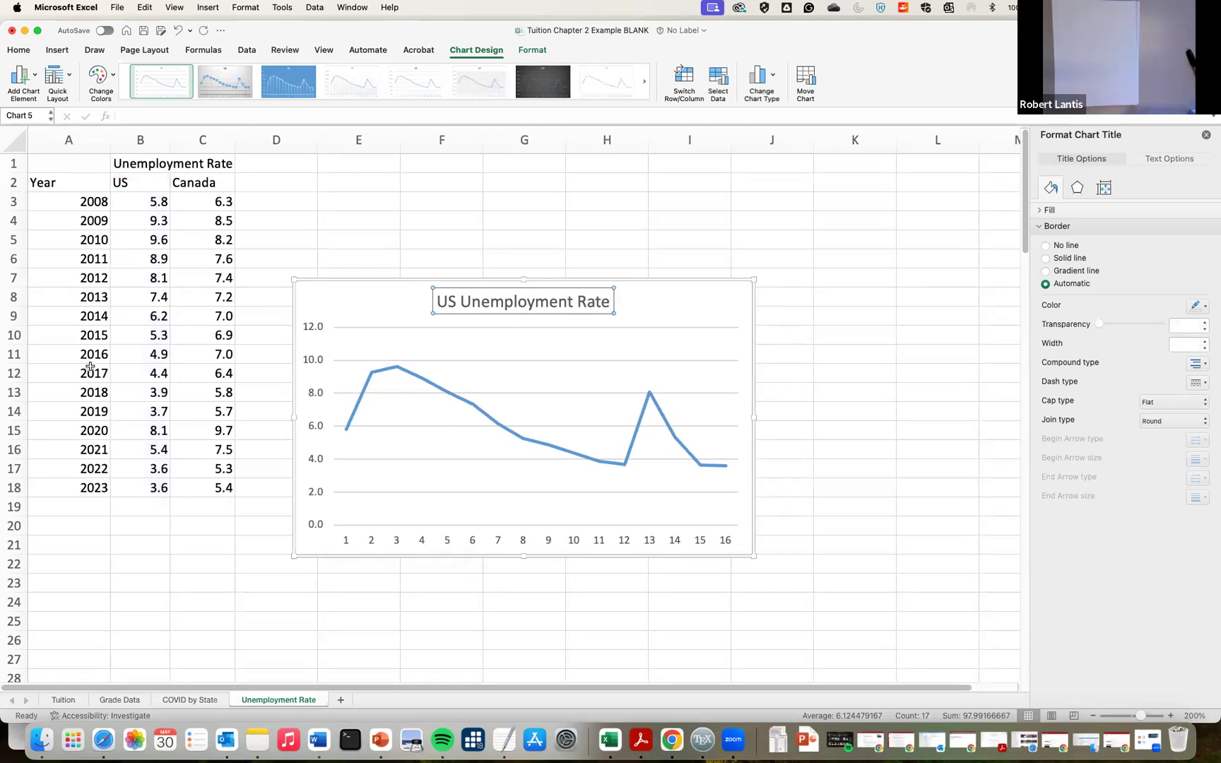
Set the US chart's horizontal axis labels to the years in A3:A18 and widen the chart into column K
{"action": "left_click", "coordinate": [370, 546]}
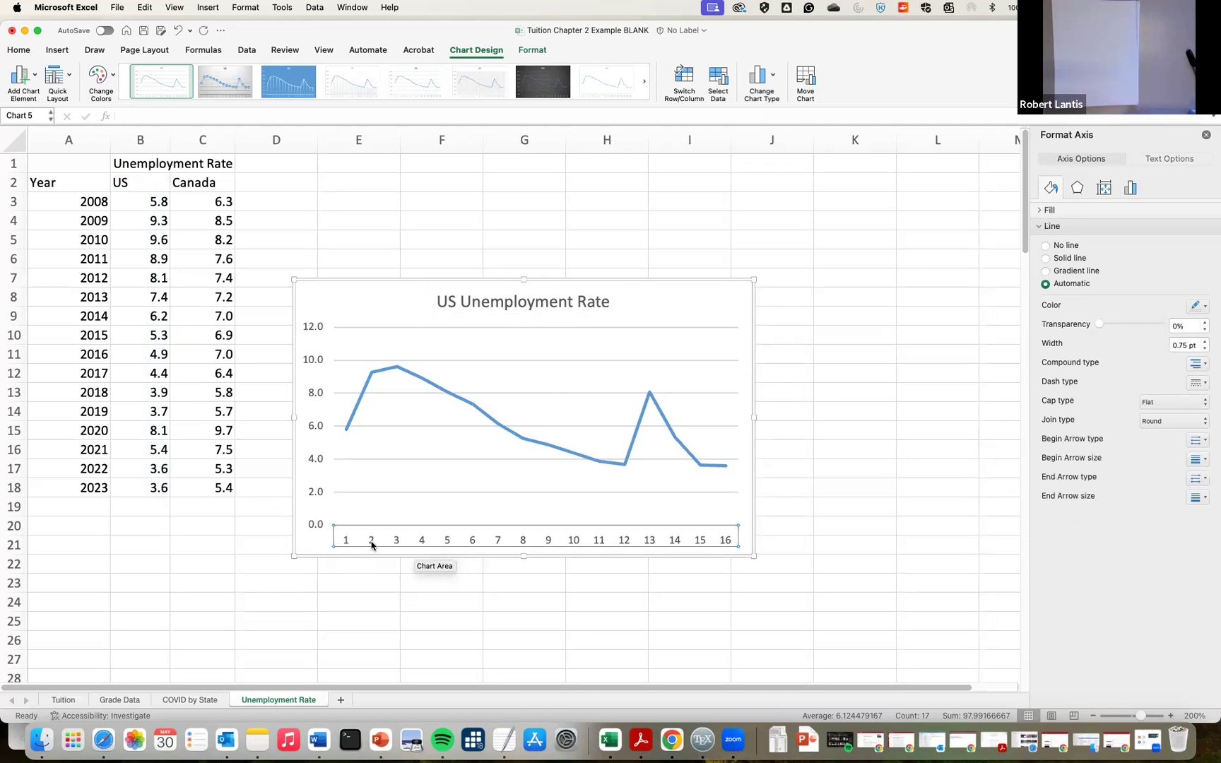
{"action": "right_click", "coordinate": [372, 545]}
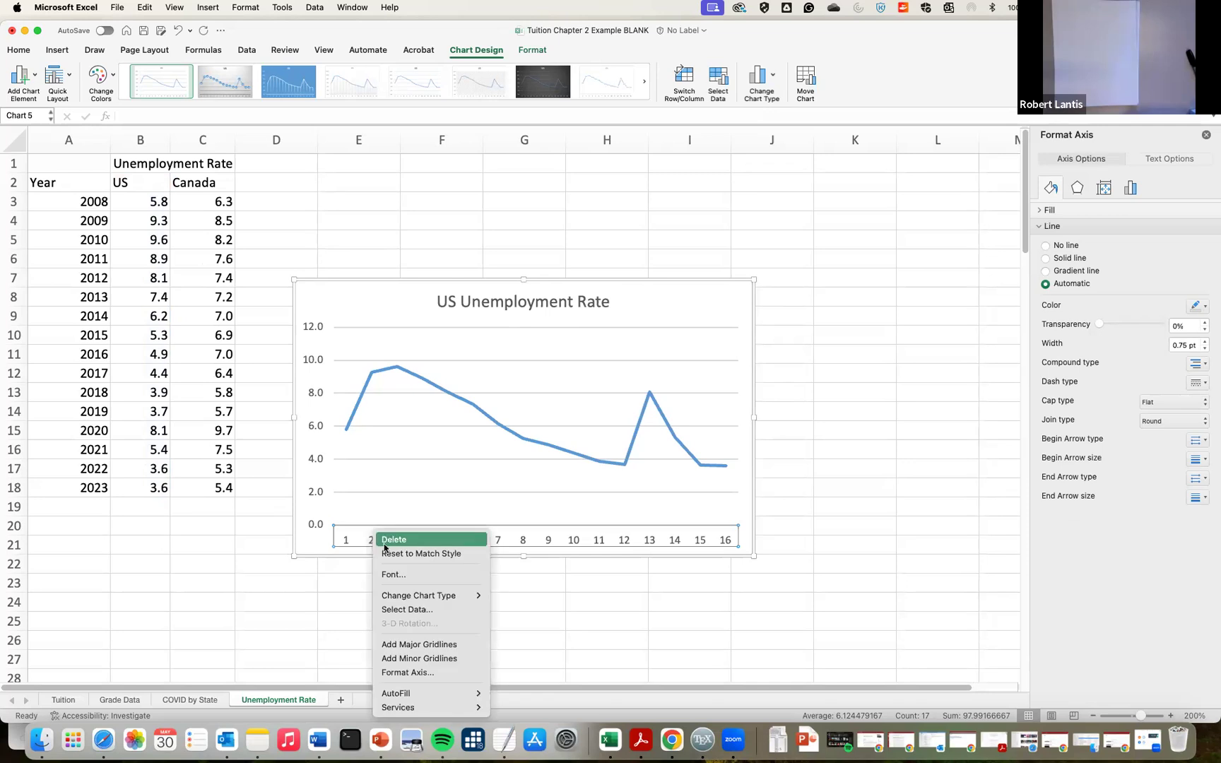
{"action": "left_click", "coordinate": [418, 610]}
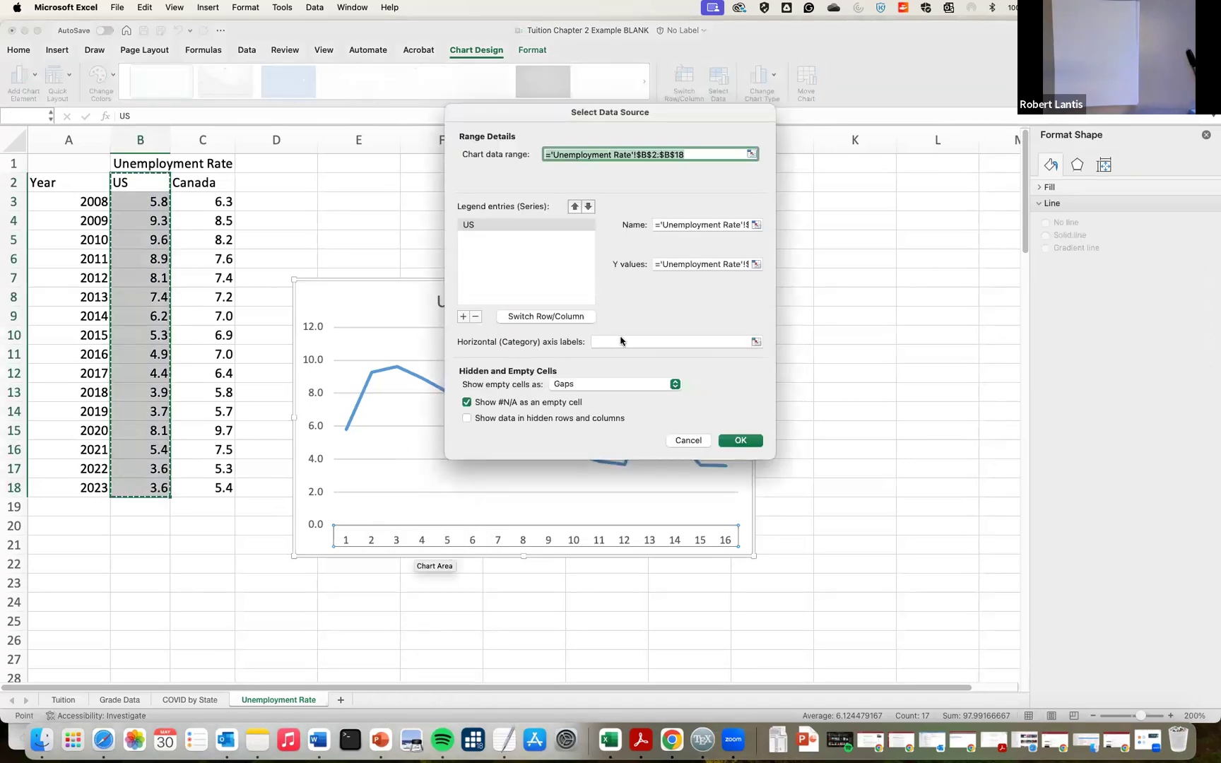
{"action": "left_click", "coordinate": [756, 342]}
{"action": "left_click_drag", "start_coordinate": [93, 202], "coordinate": [62, 478]}
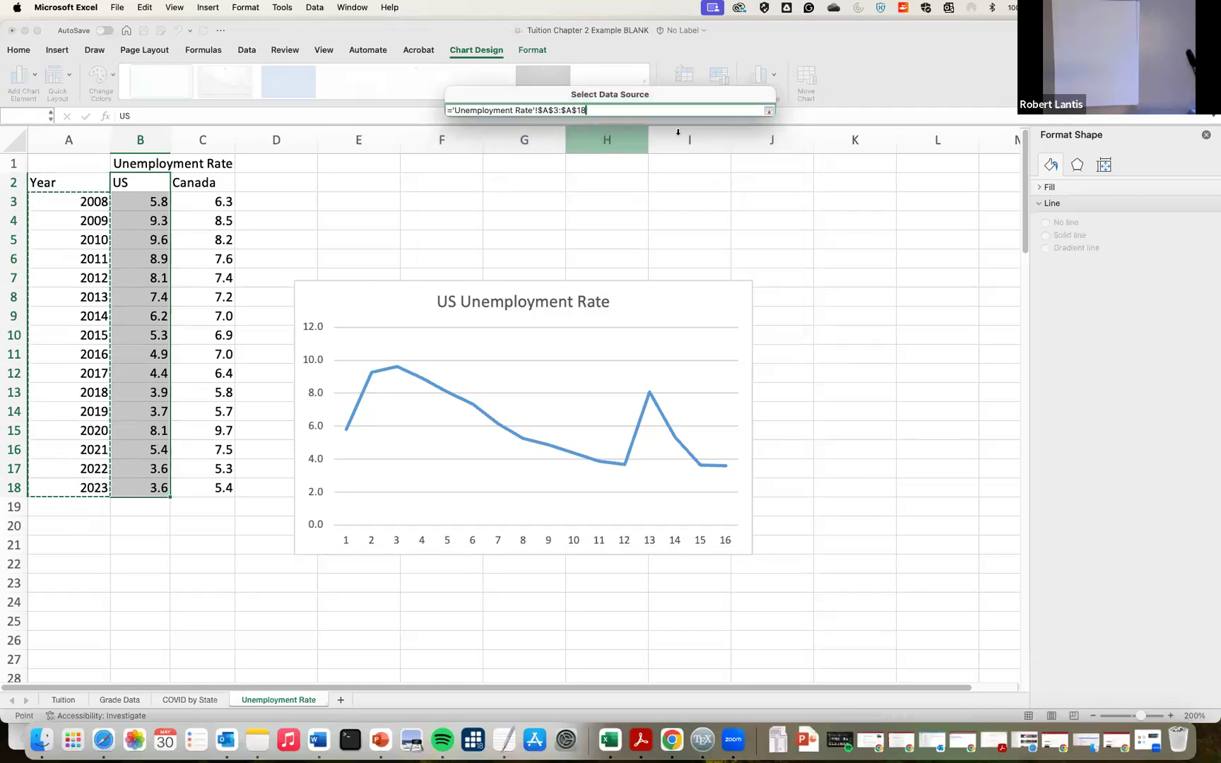
{"action": "left_click", "coordinate": [770, 112]}
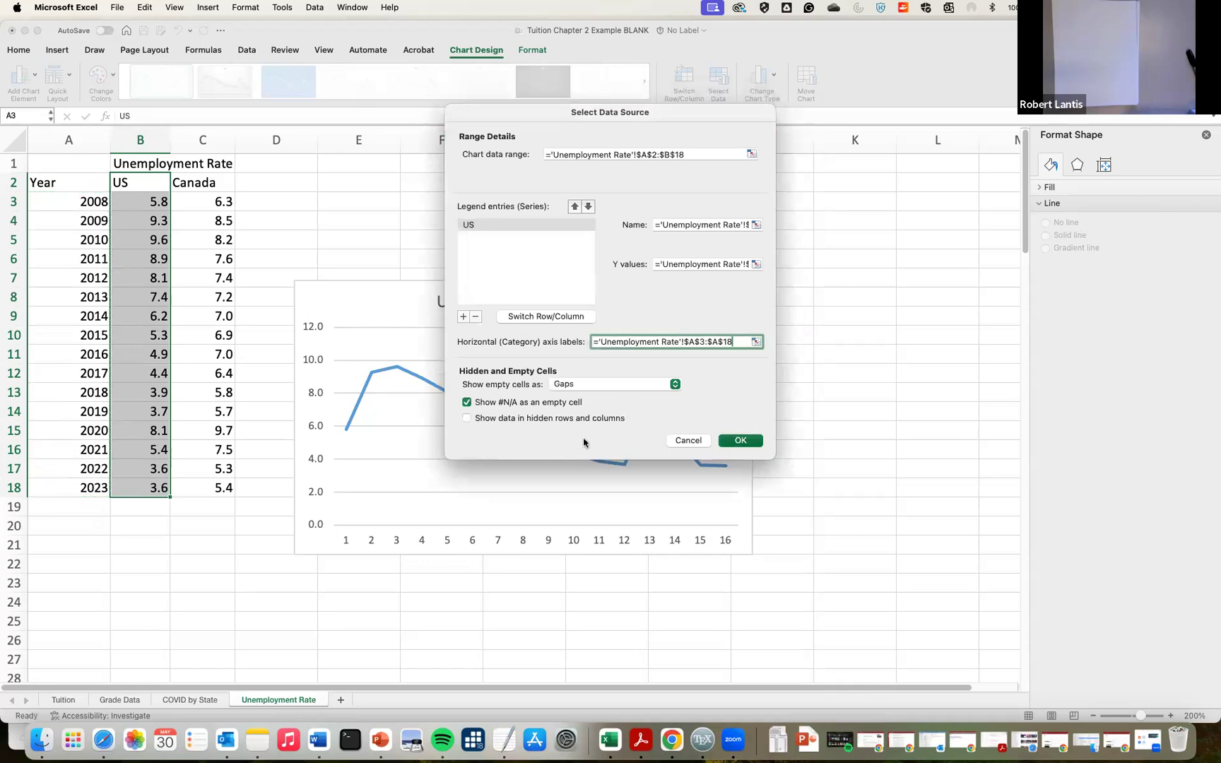
{"action": "key", "text": "Return"}
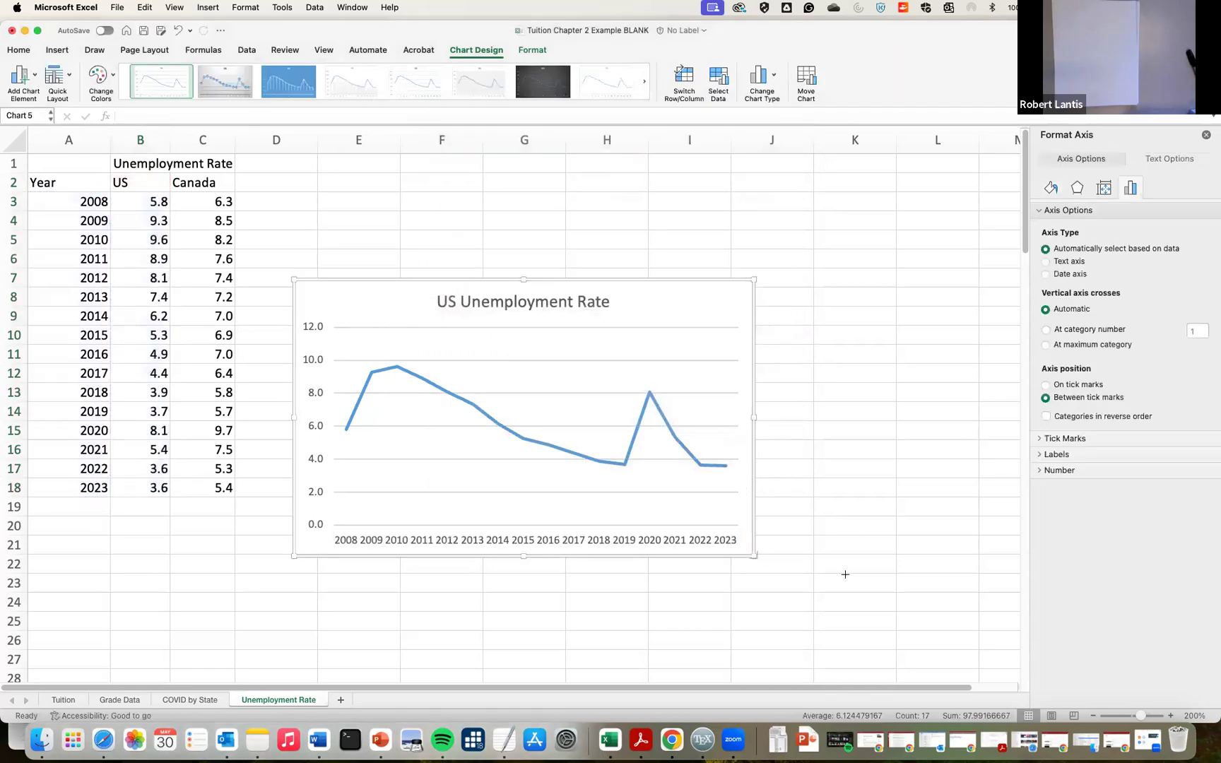
{"action": "left_click_drag", "start_coordinate": [845, 574], "coordinate": [891, 581]}
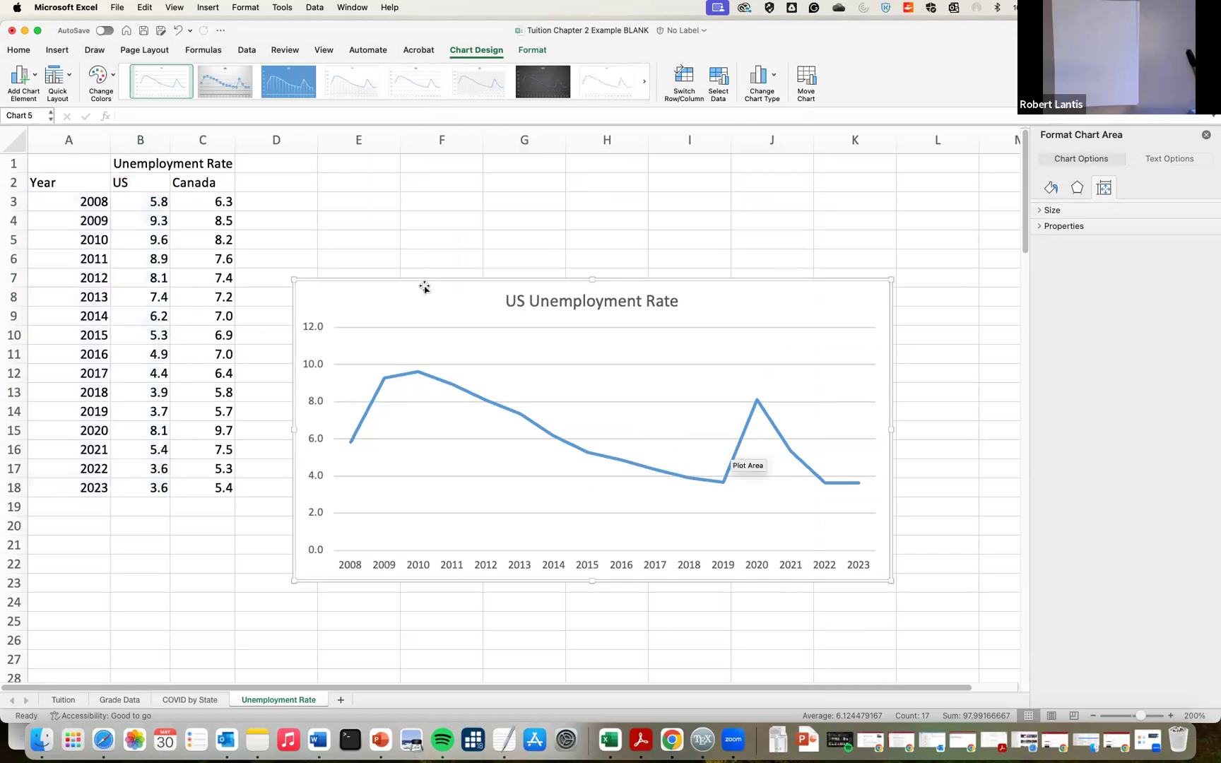
Delete the US Unemployment Rate chart from the sheet
{"action": "left_click", "coordinate": [453, 284]}
{"action": "key", "text": "Delete"}
{"action": "left_click", "coordinate": [408, 274]}
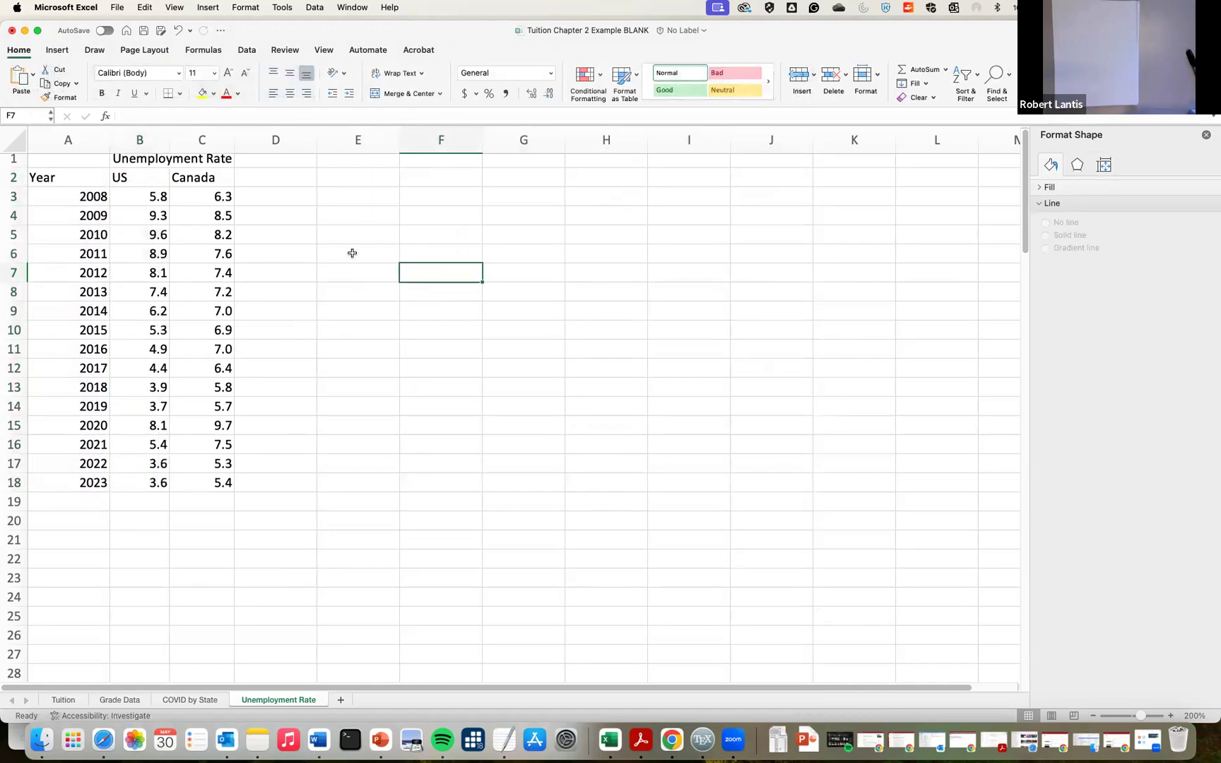
Insert a 2-D line chart comparing the US and Canada unemployment data, including headings, from B2:C18
{"action": "left_click_drag", "start_coordinate": [142, 185], "coordinate": [214, 488]}
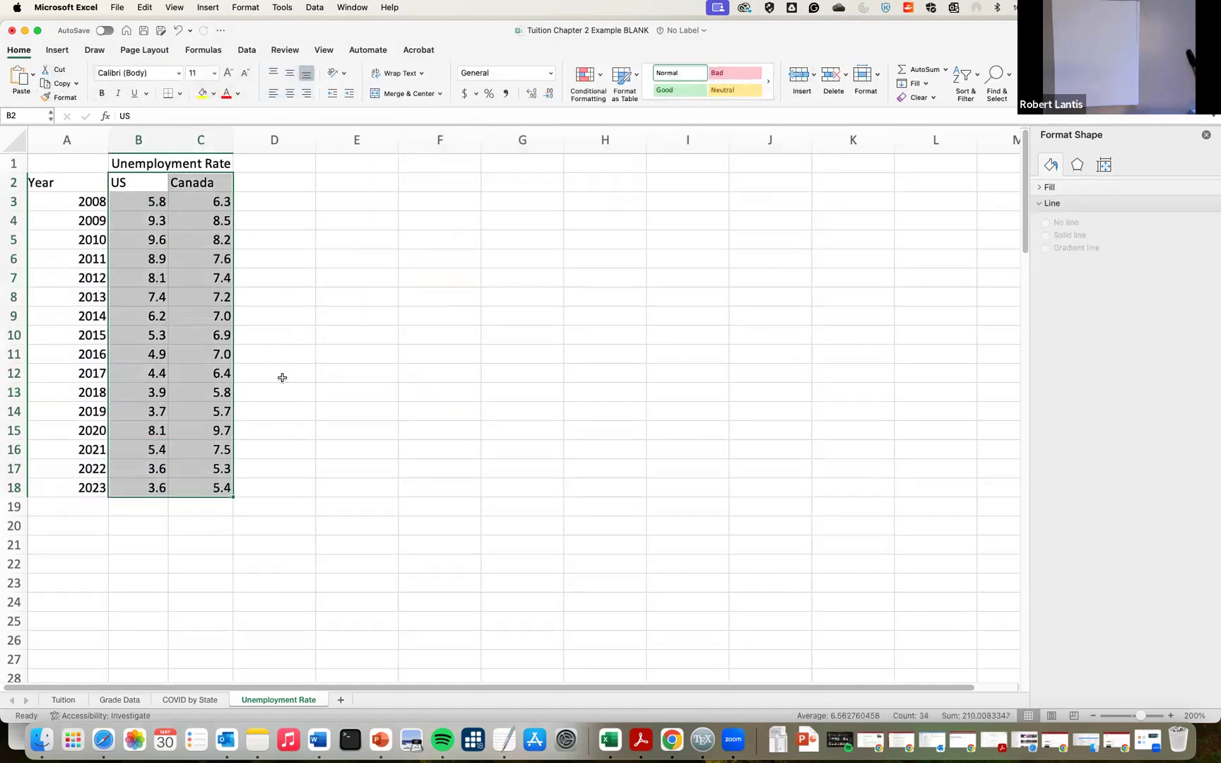
{"action": "left_click", "coordinate": [57, 50]}
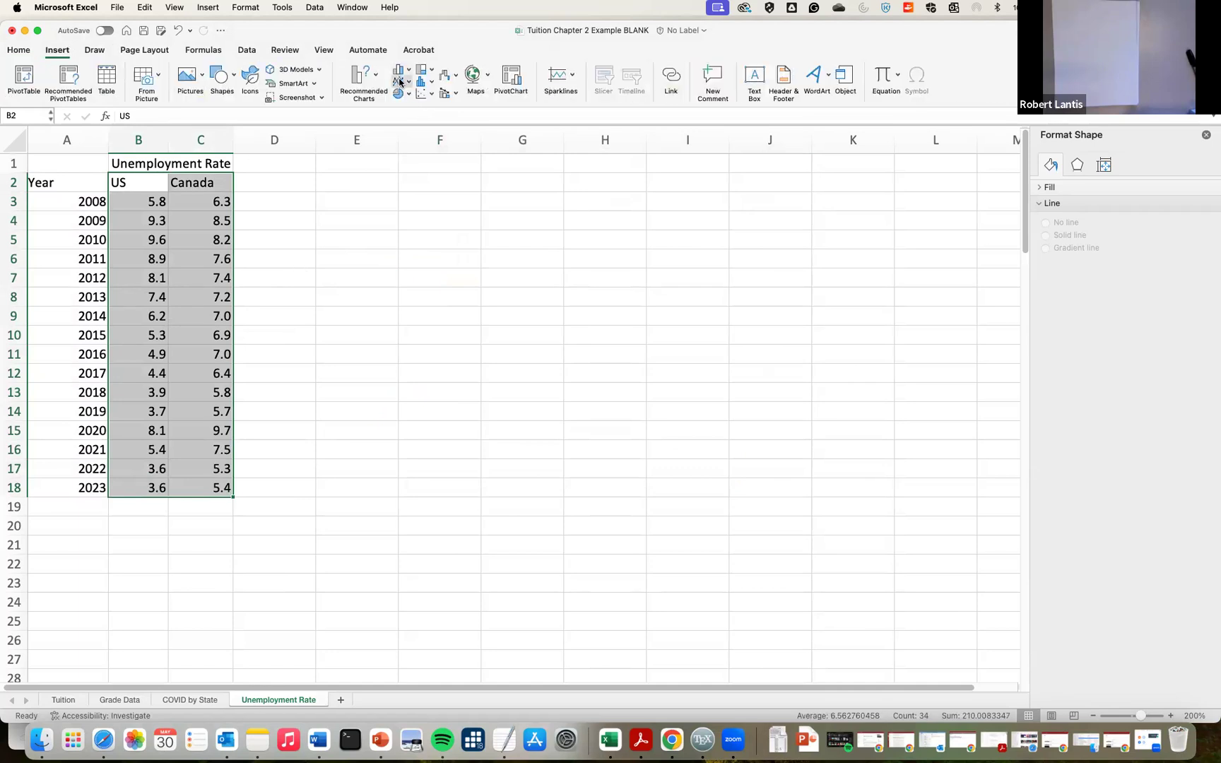
{"action": "left_click", "coordinate": [400, 82]}
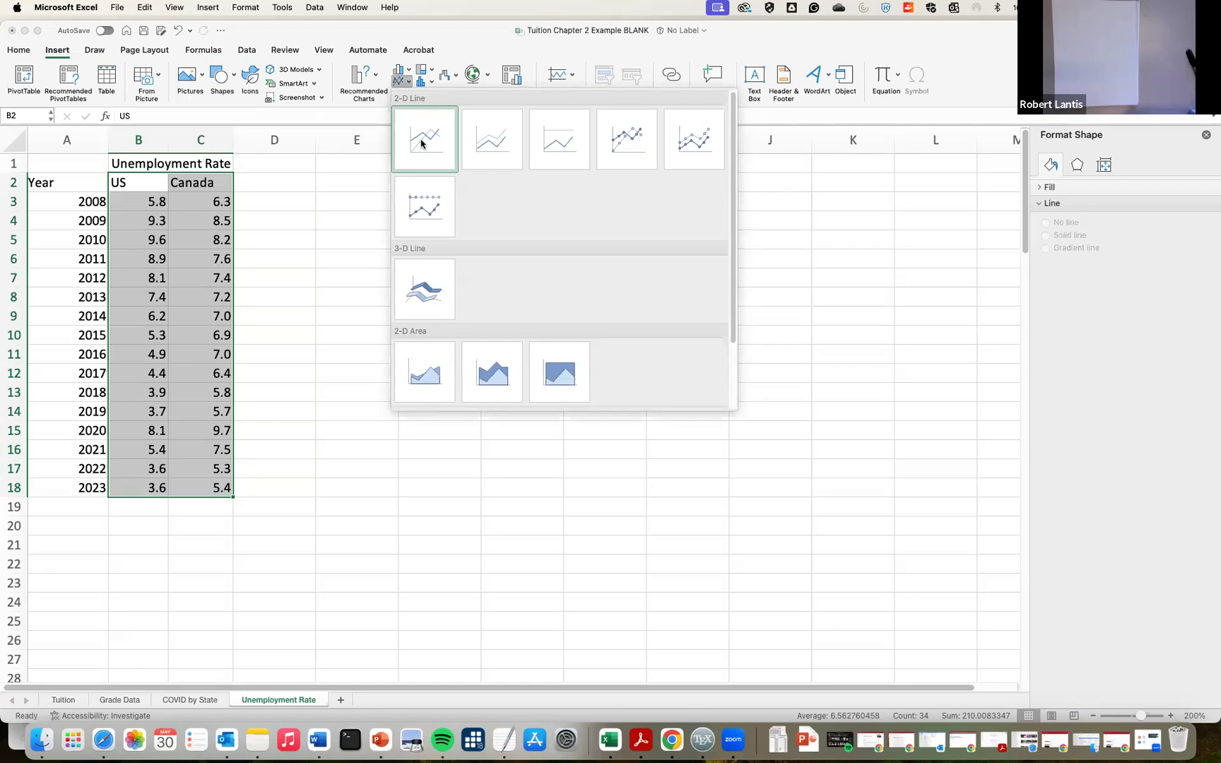
{"action": "left_click", "coordinate": [423, 142]}
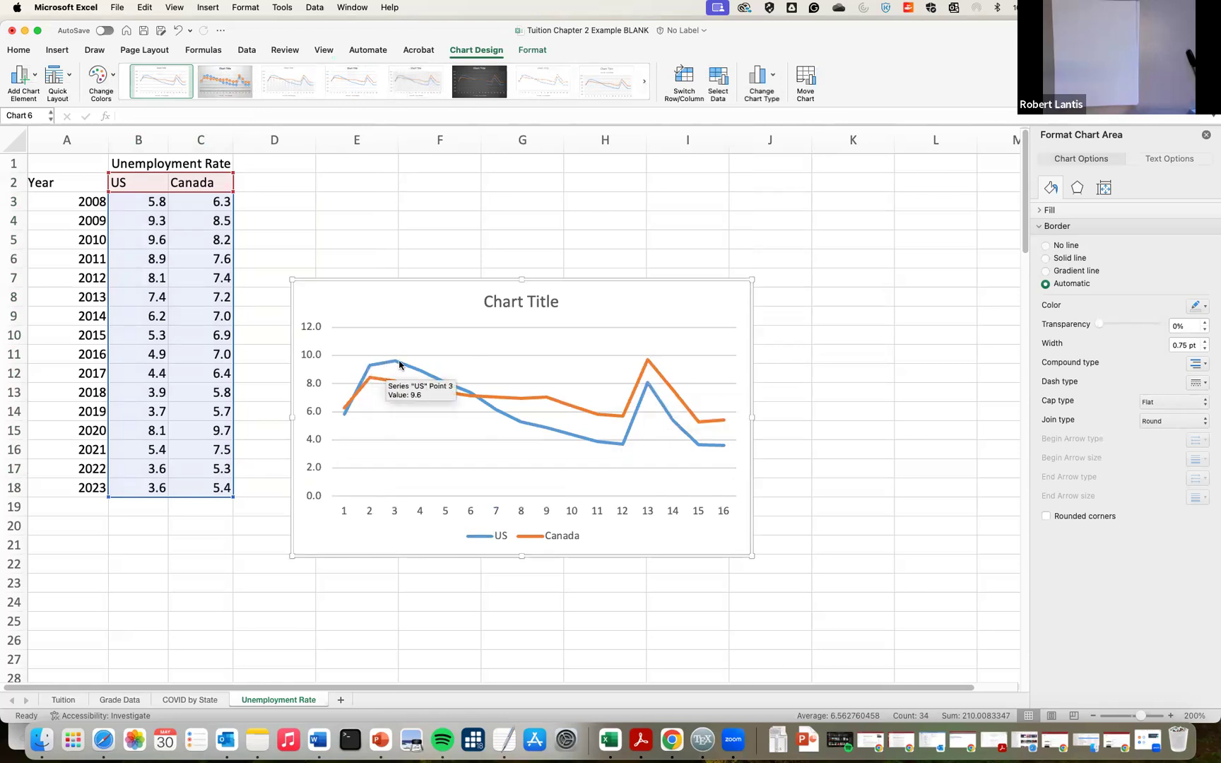
Try setting the two-country chart's data range to A3:A18, and undo the change
{"action": "left_click", "coordinate": [493, 513]}
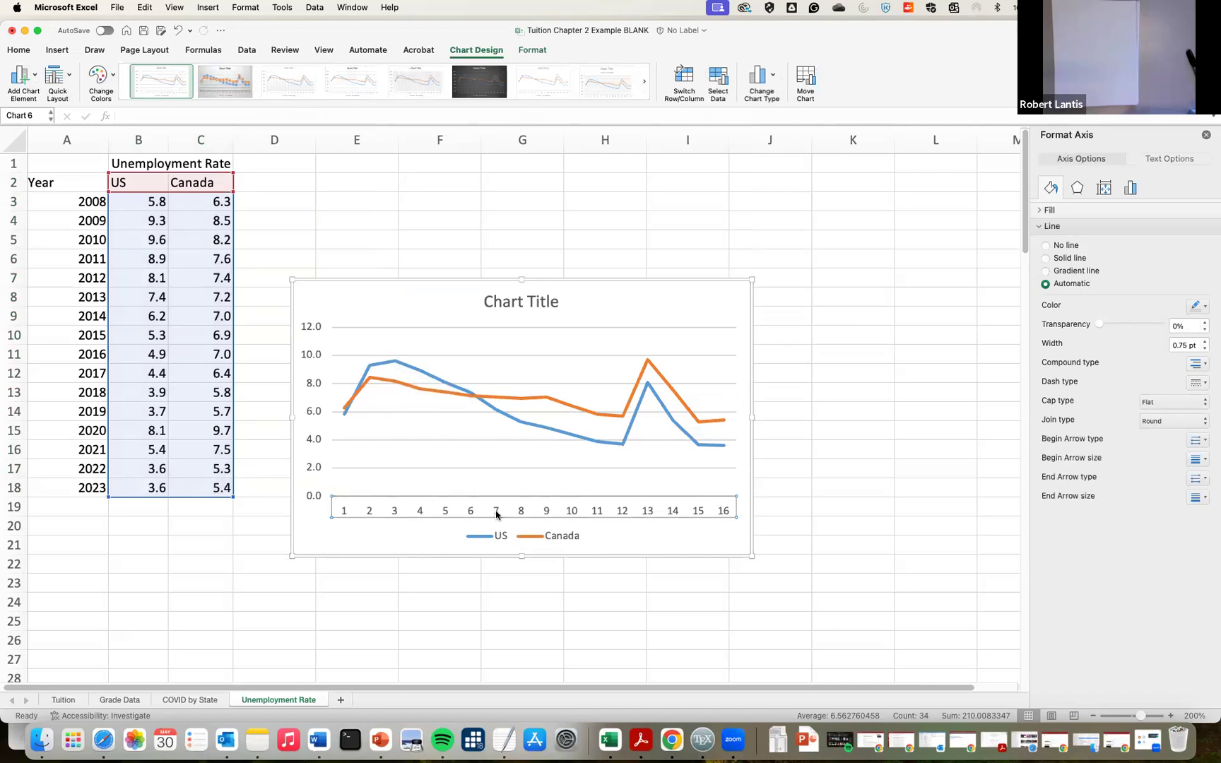
{"action": "right_click", "coordinate": [496, 515]}
{"action": "left_click", "coordinate": [532, 595]}
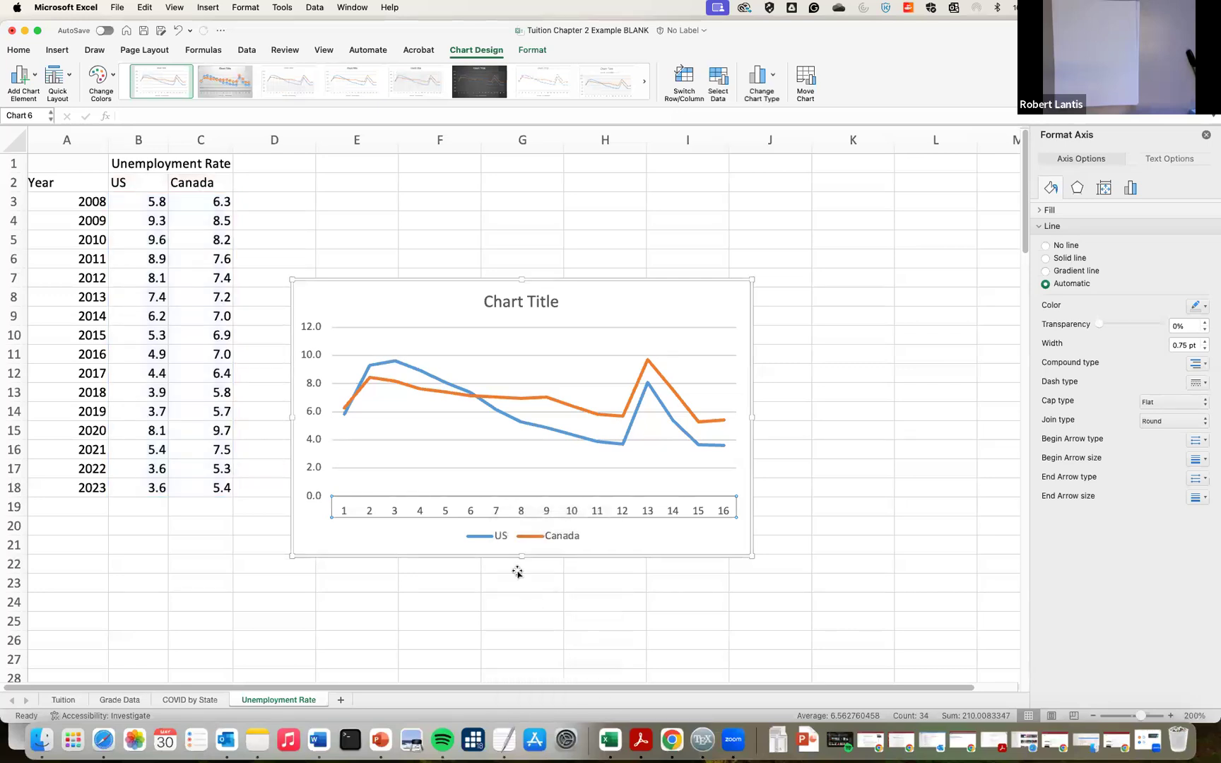
{"action": "left_click_drag", "start_coordinate": [91, 204], "coordinate": [79, 483]}
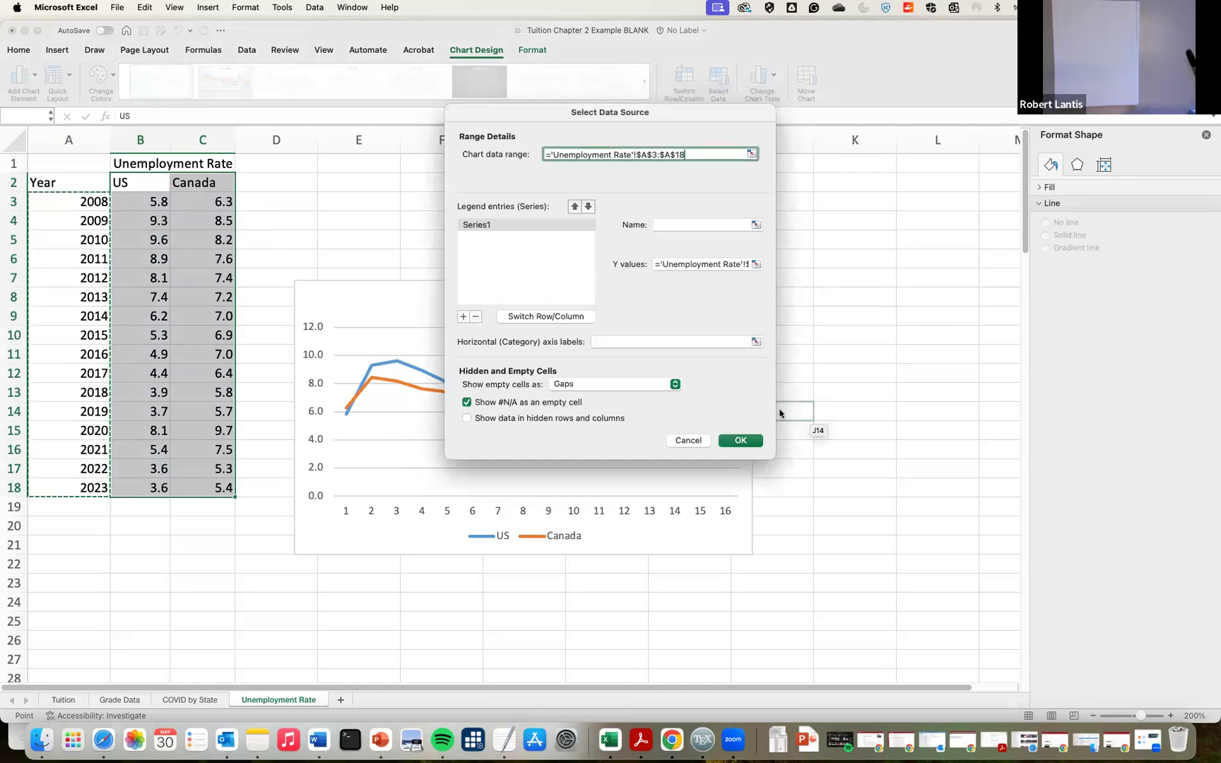
{"action": "left_click", "coordinate": [753, 440]}
{"action": "key", "text": "super+z"}
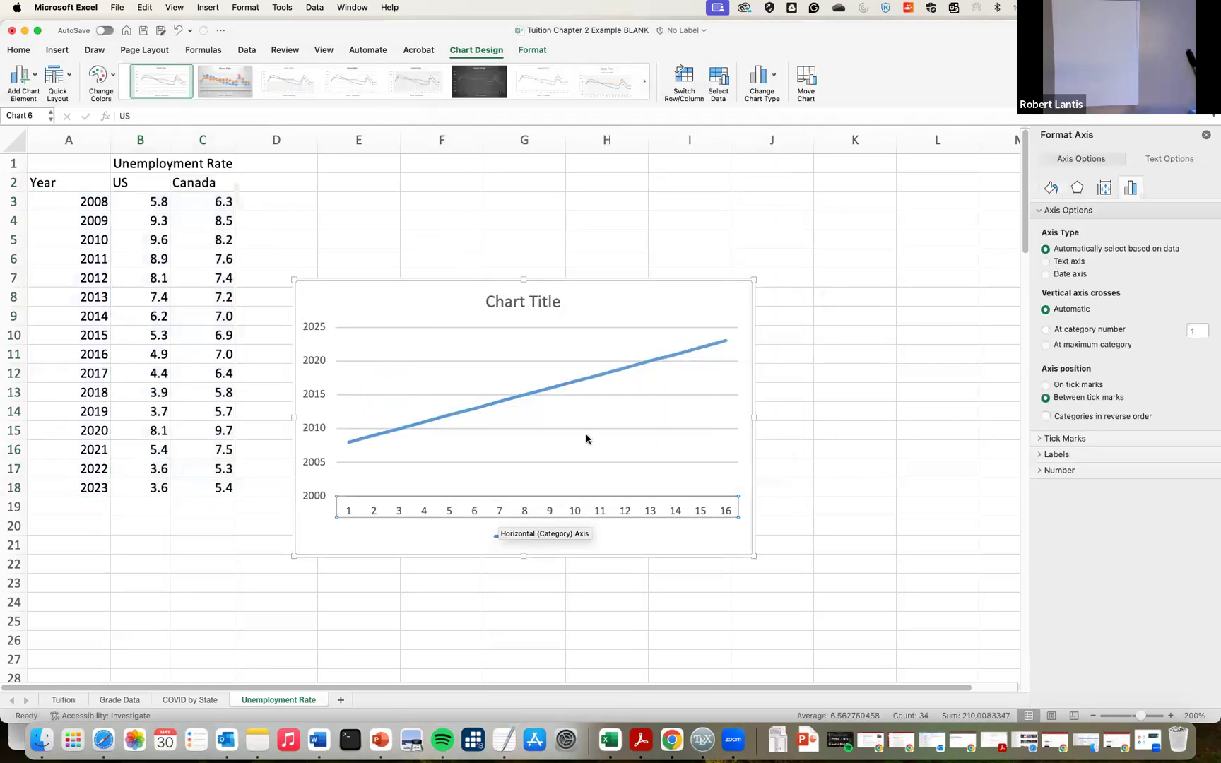
Set the two-country chart's horizontal axis labels to the years in A3:A18 and widen the chart into column L
{"action": "right_click", "coordinate": [498, 506]}
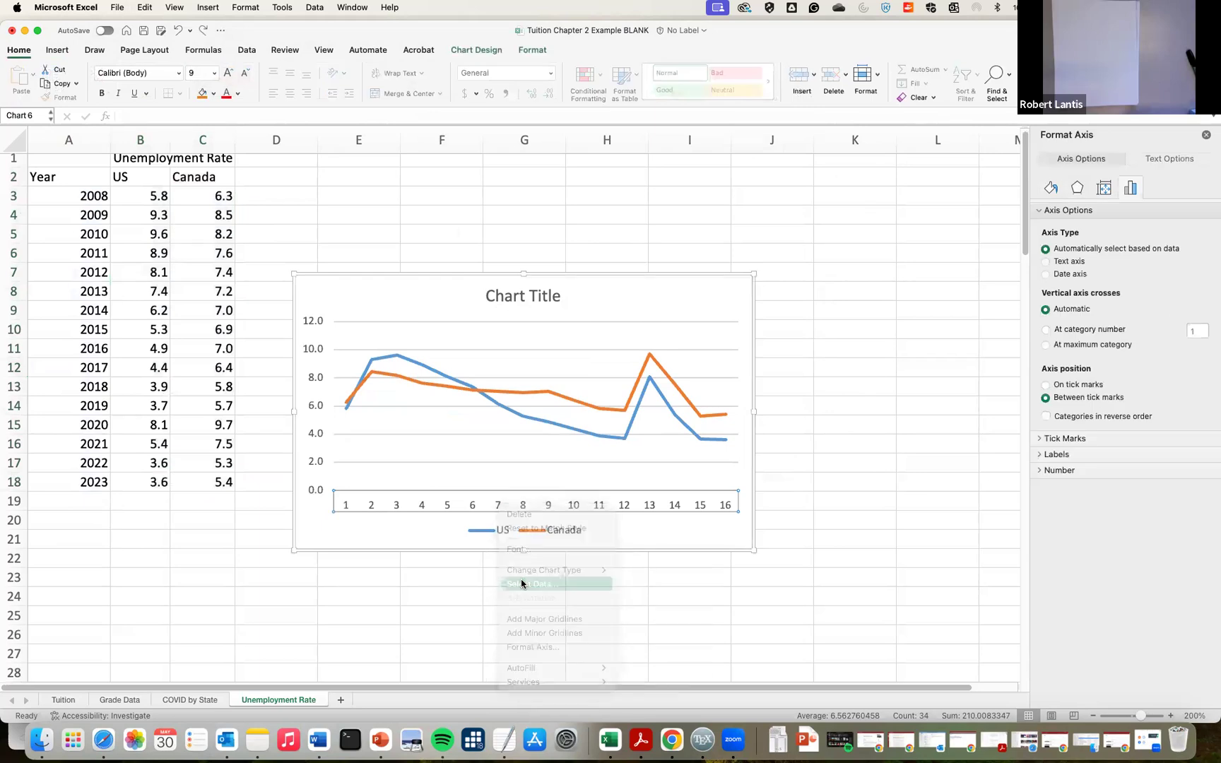
{"action": "left_click", "coordinate": [531, 583]}
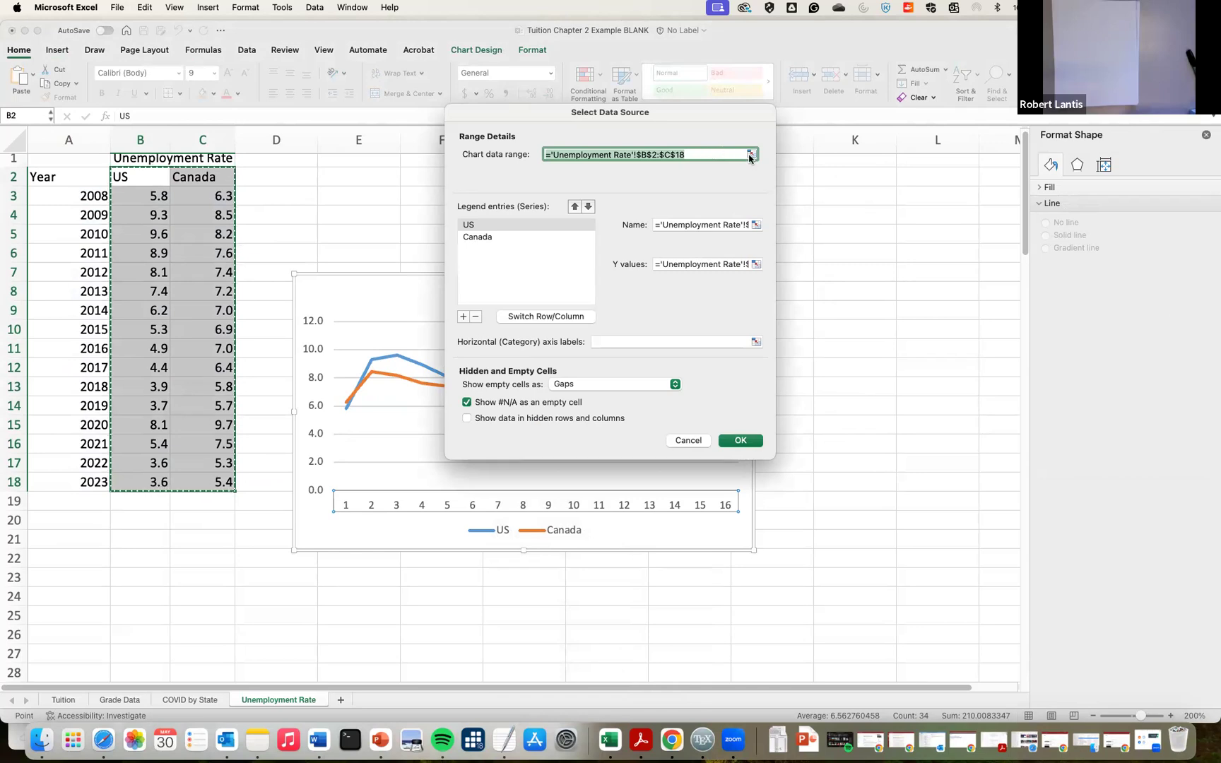
{"action": "left_click", "coordinate": [756, 341]}
{"action": "left_click_drag", "start_coordinate": [96, 201], "coordinate": [93, 486]}
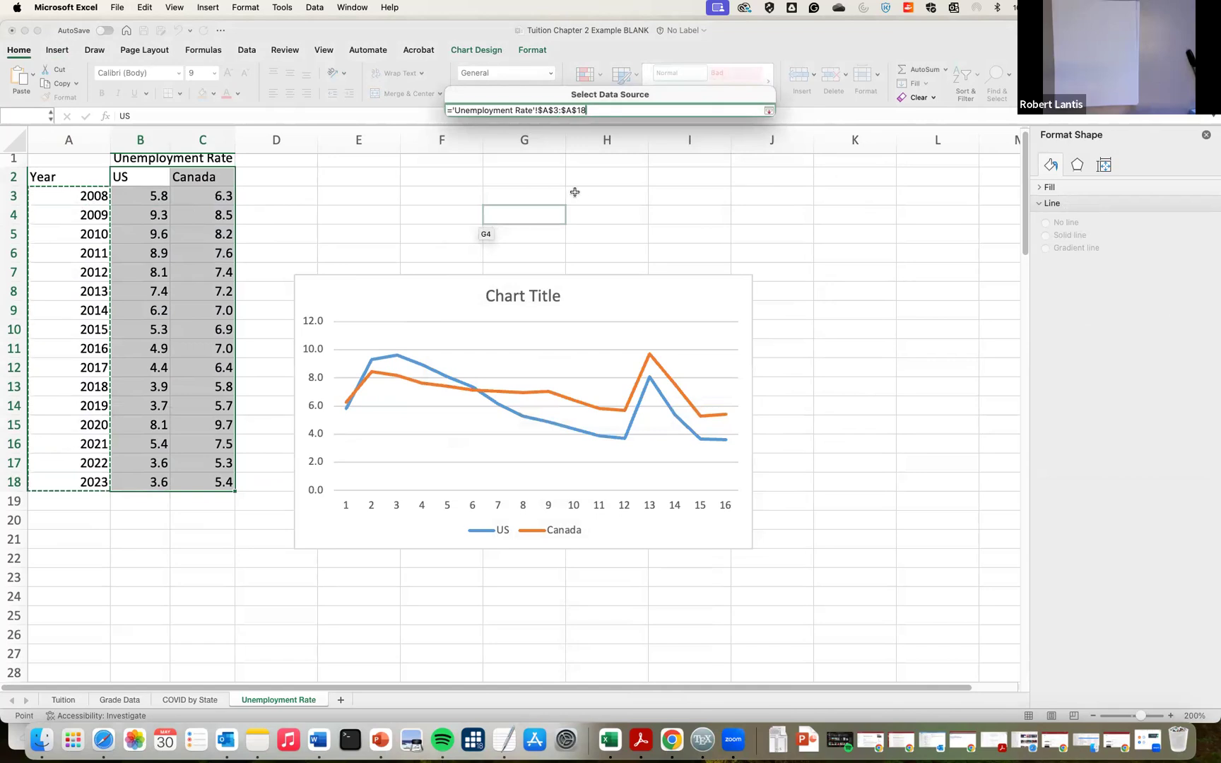
{"action": "left_click", "coordinate": [768, 110]}
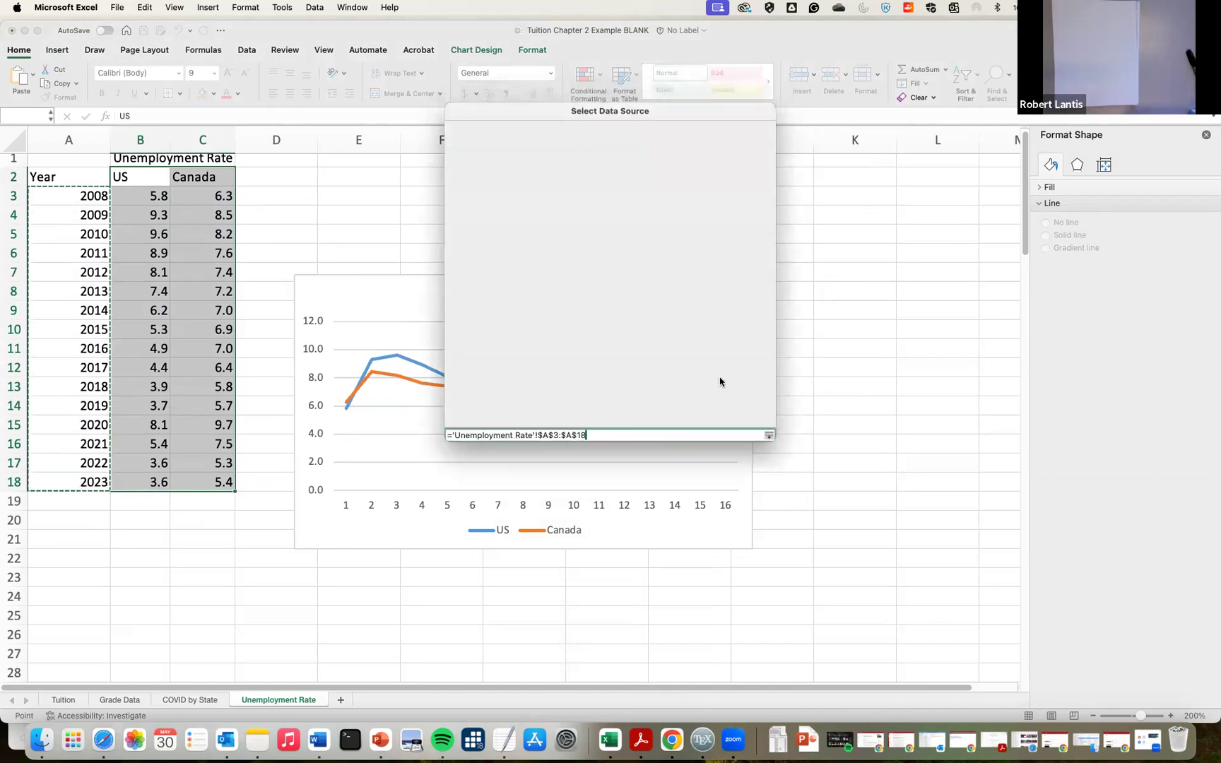
{"action": "left_click", "coordinate": [738, 439]}
{"action": "left_click", "coordinate": [563, 515]}
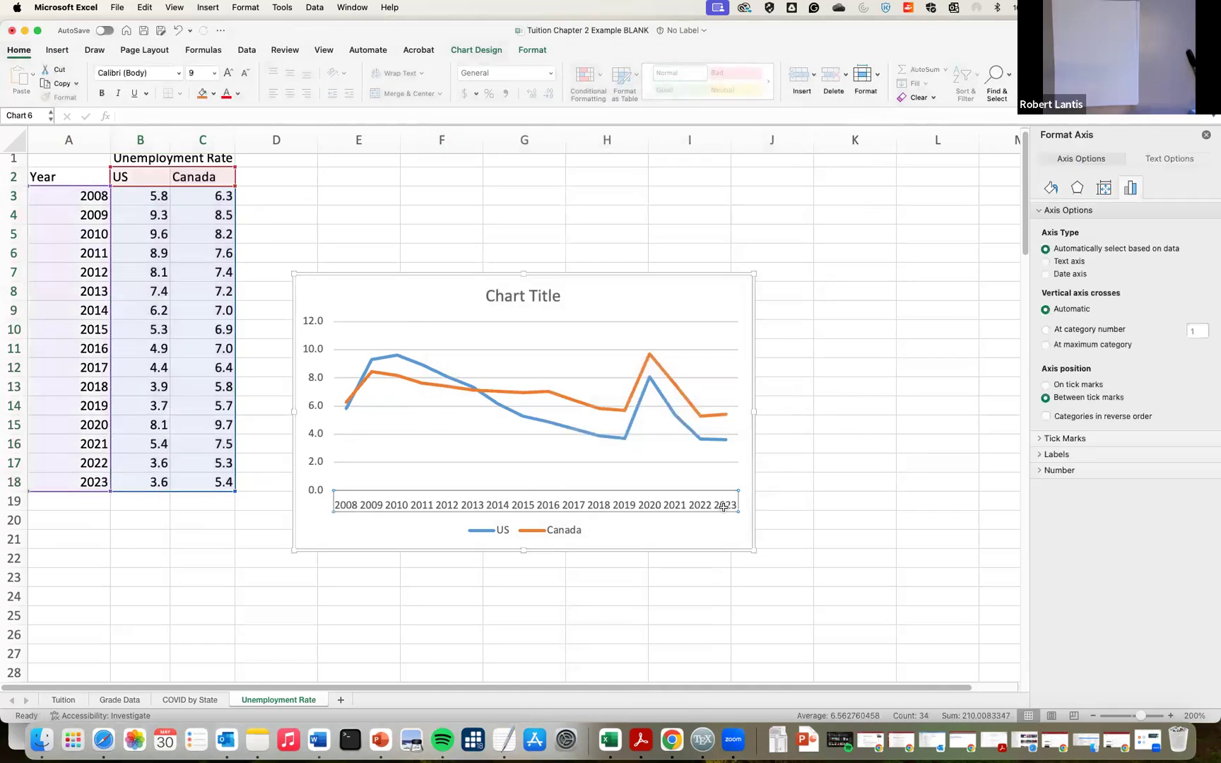
{"action": "left_click_drag", "start_coordinate": [750, 551], "coordinate": [923, 564]}
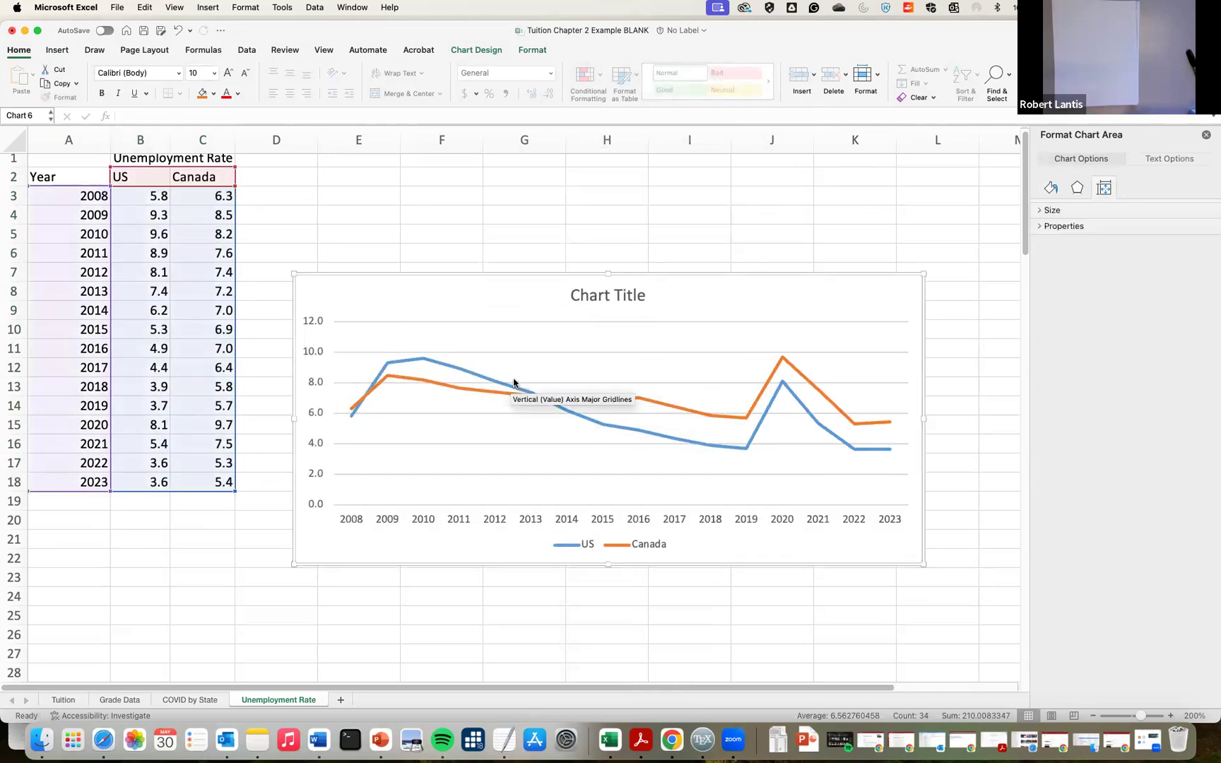
Open the COVID by State sheet and set its zoom to 200%
{"action": "scroll", "coordinate": [487, 452], "scroll_direction": "down", "scroll_amount": 1}
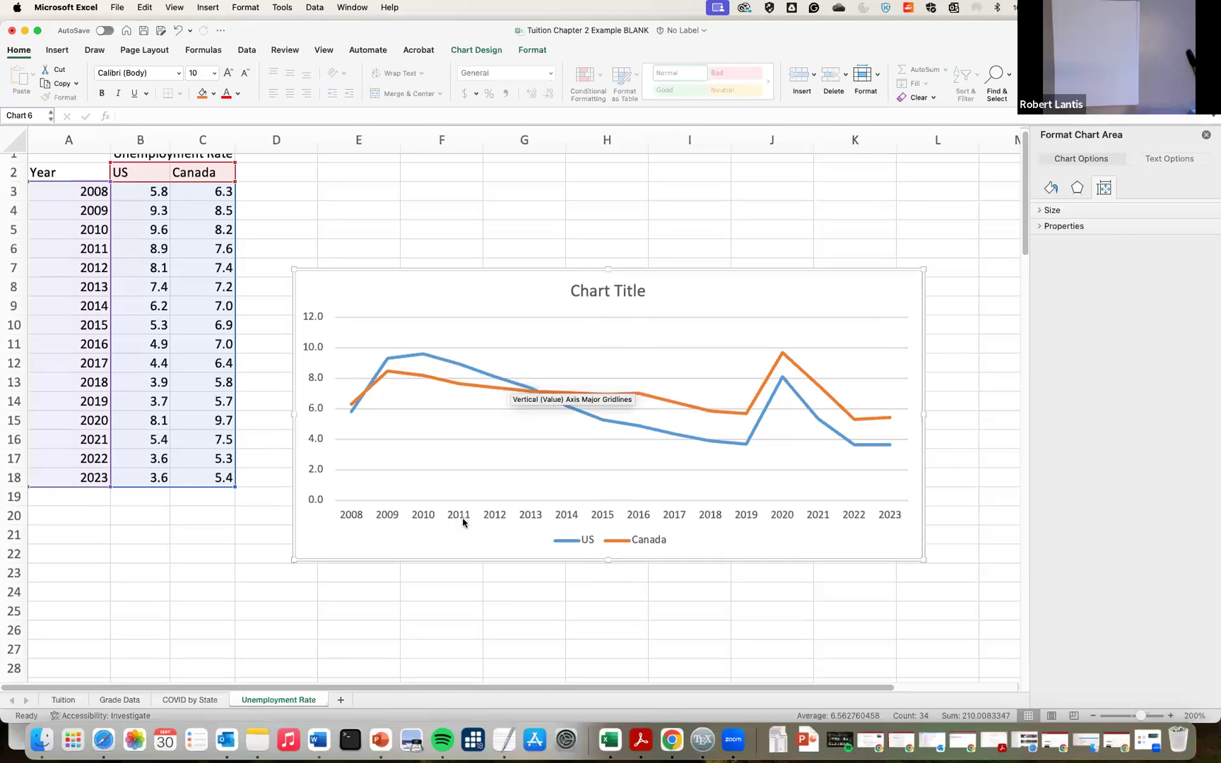
{"action": "left_click", "coordinate": [188, 699]}
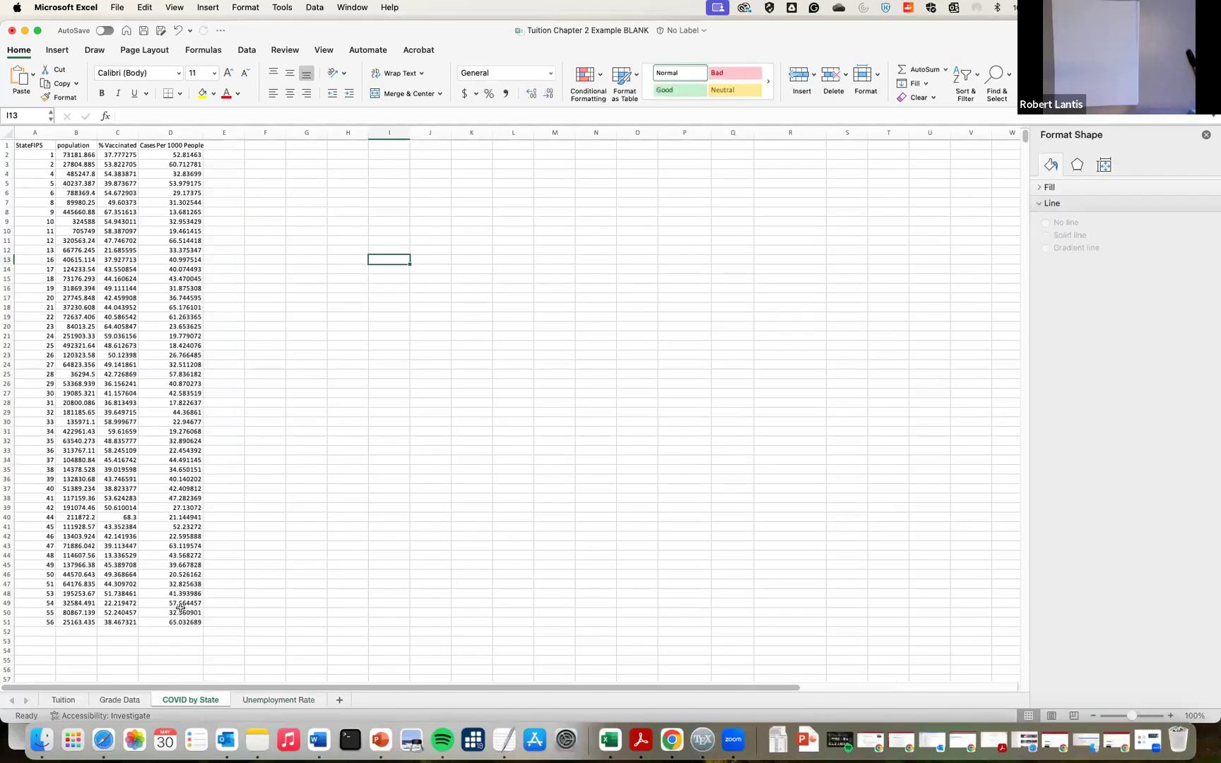
{"action": "scroll", "coordinate": [138, 167], "scroll_direction": "down", "scroll_amount": 2}
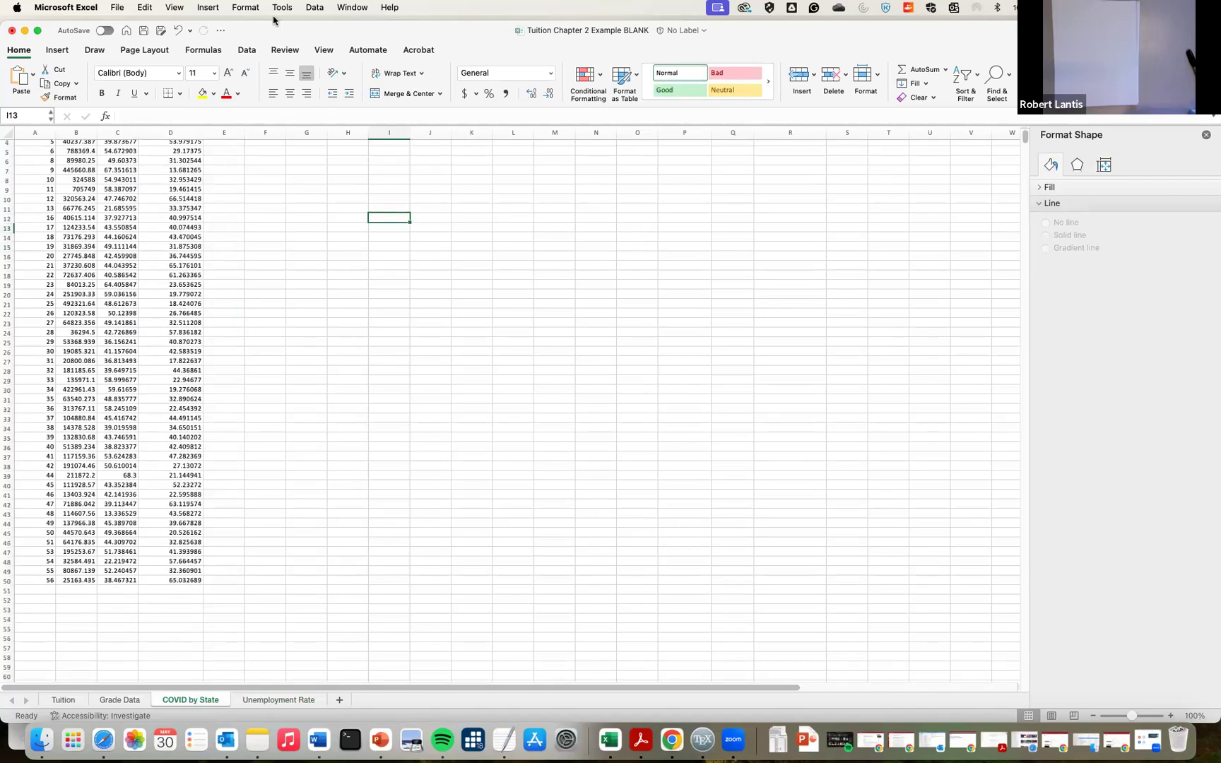
{"action": "left_click", "coordinate": [324, 49]}
{"action": "left_click", "coordinate": [507, 73]}
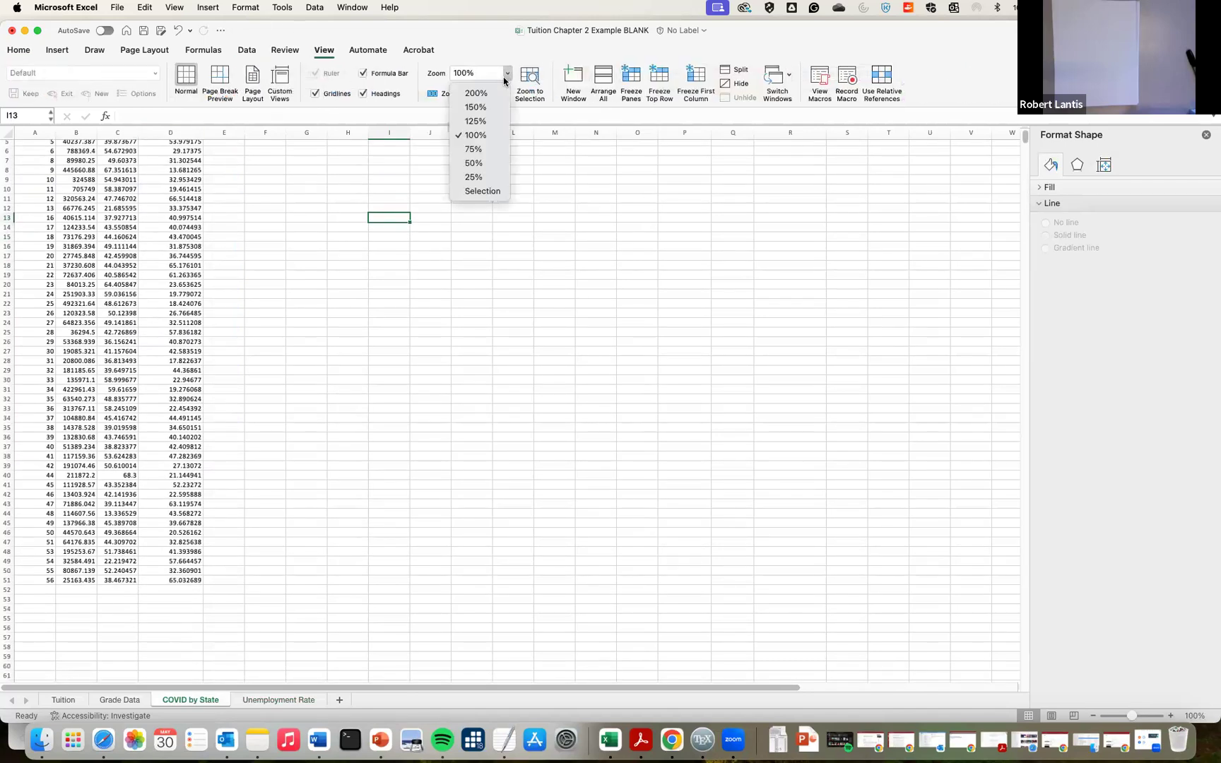
{"action": "left_click", "coordinate": [480, 99]}
{"action": "scroll", "coordinate": [297, 186], "scroll_direction": "up", "scroll_amount": 2}
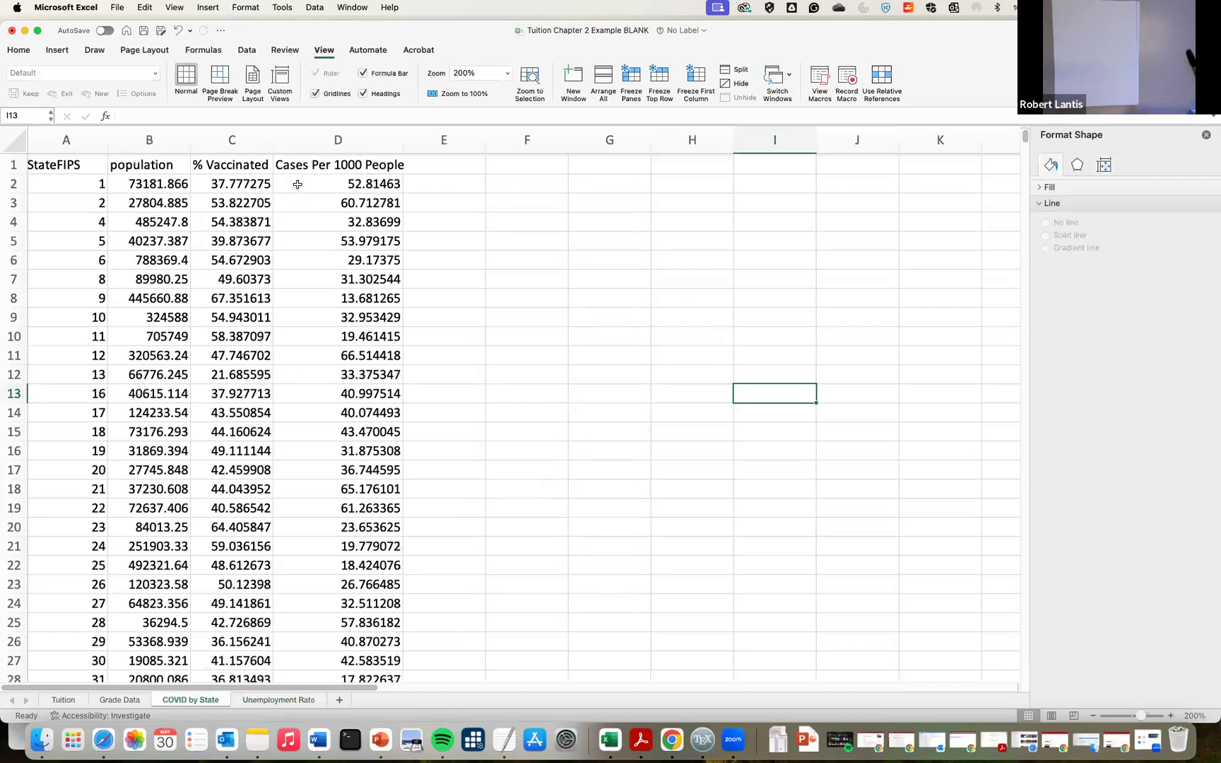
{"action": "left_click", "coordinate": [297, 182]}
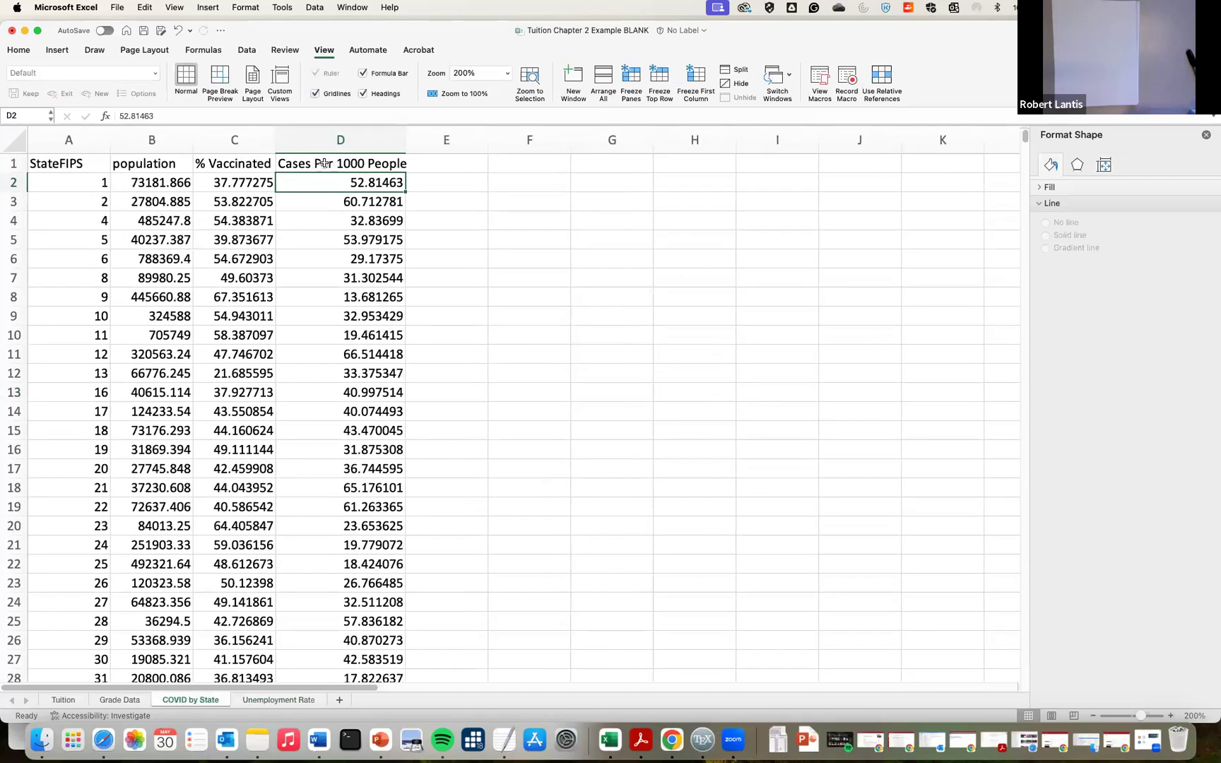
{"action": "left_click", "coordinate": [230, 171]}
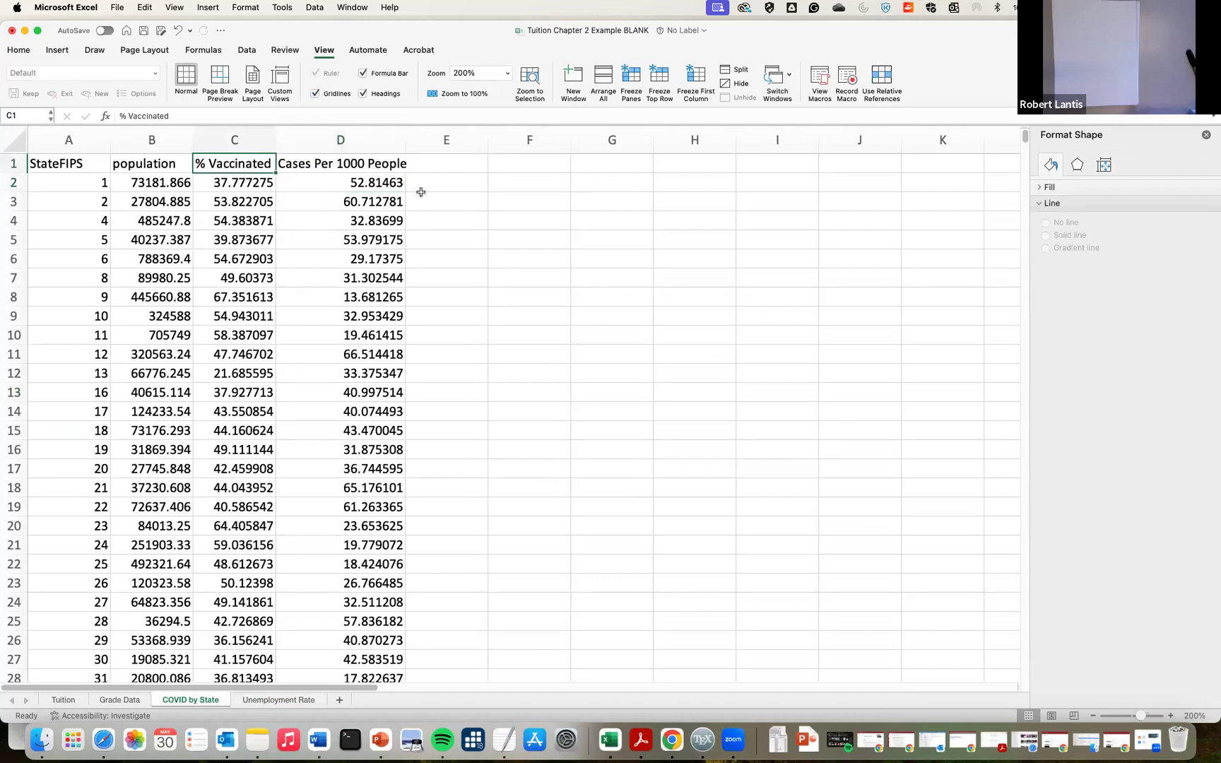
{"action": "key", "text": "shift+Right"}
{"action": "key", "text": "shift+Left"}
{"action": "left_click_drag", "start_coordinate": [269, 168], "coordinate": [335, 430]}
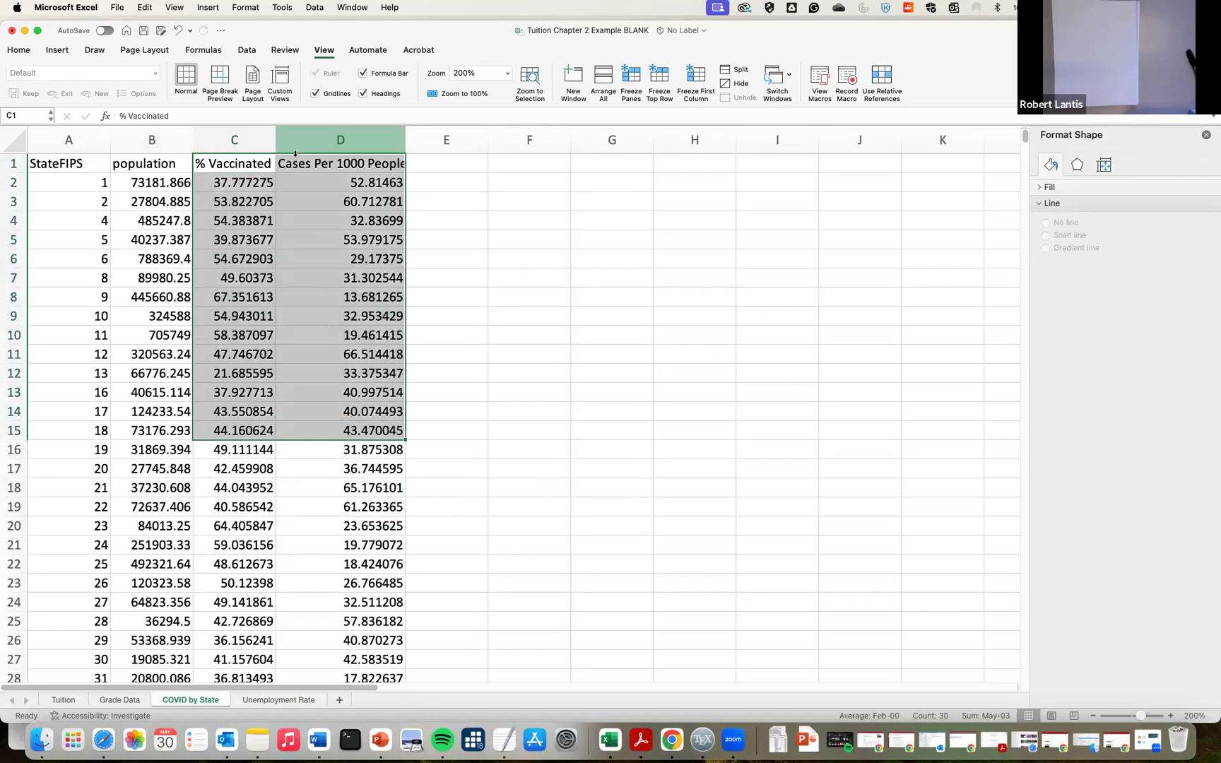
{"action": "left_click", "coordinate": [237, 164]}
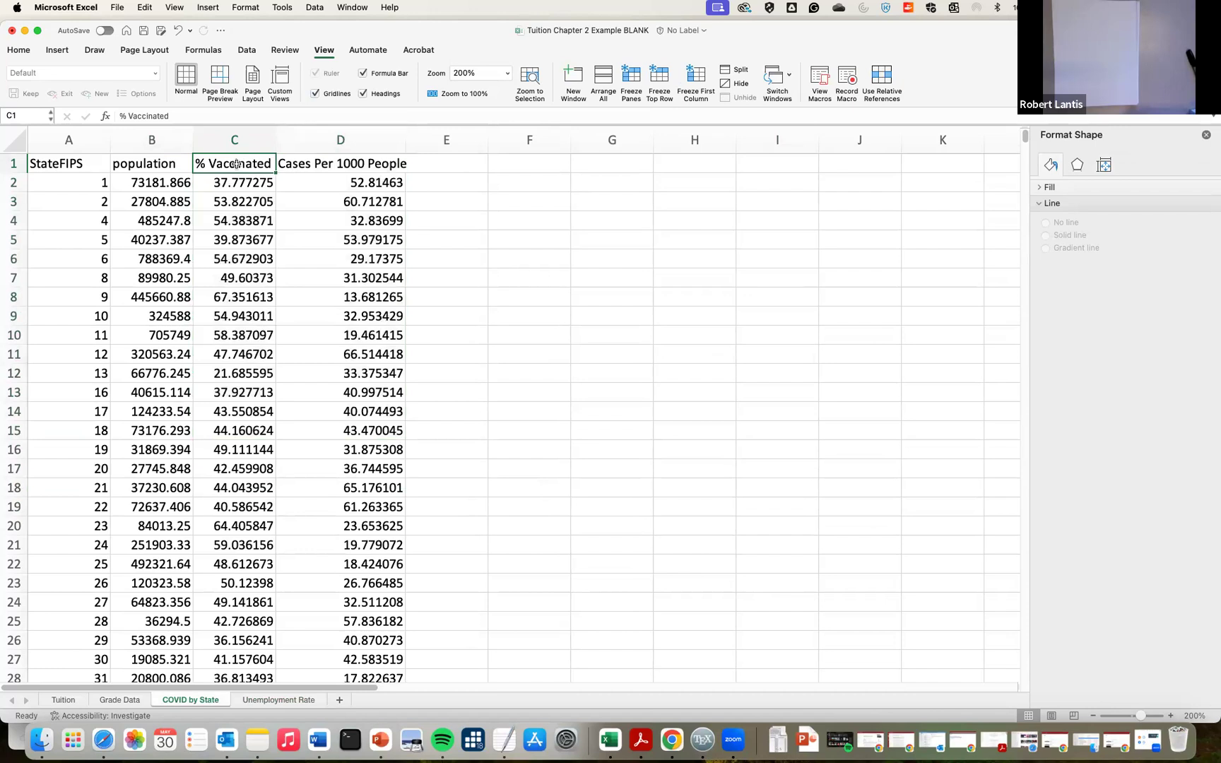
{"action": "key", "text": "shift+Right"}
{"action": "key", "text": "super+shift+Left"}
{"action": "key", "text": "super+shift+Right"}
{"action": "key", "text": "super+shift+Left"}
{"action": "key", "text": "super+shift+Right"}
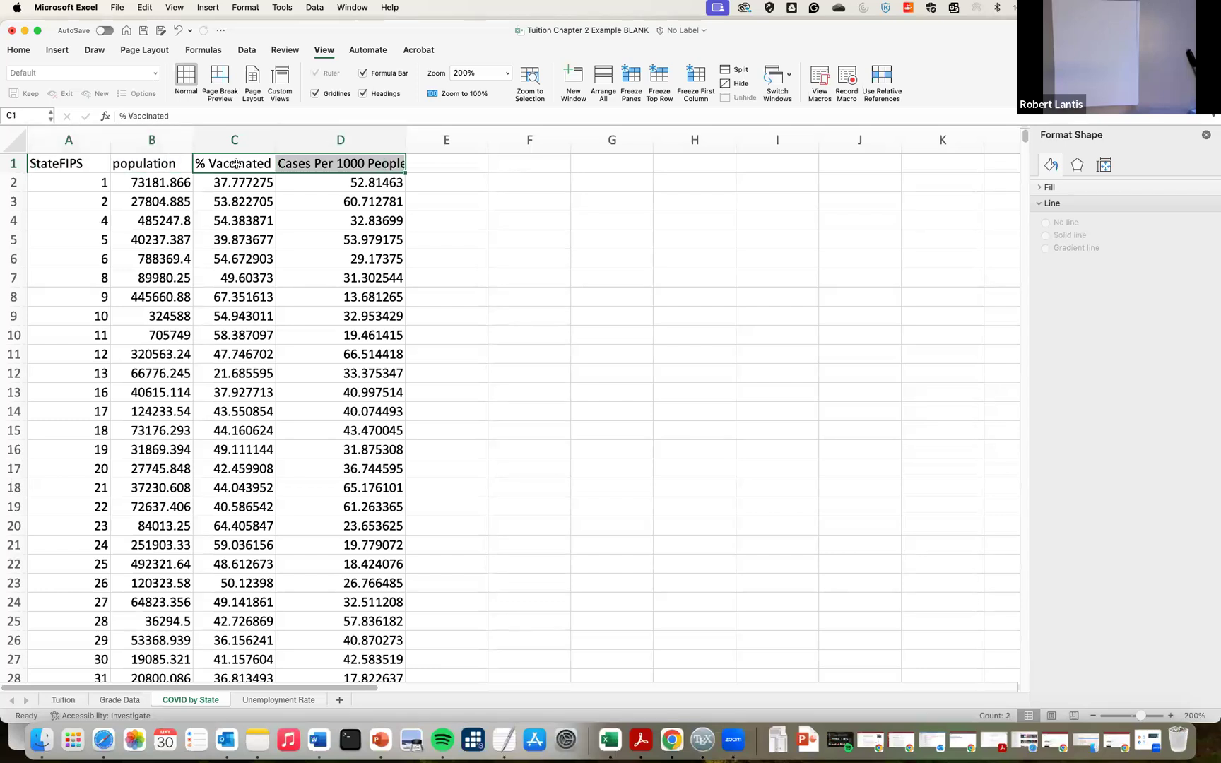
Insert a markers-only scatter chart of % Vaccinated and Cases Per 1000 People from C1:D51, and place it beside the data
{"action": "left_click", "coordinate": [237, 163]}
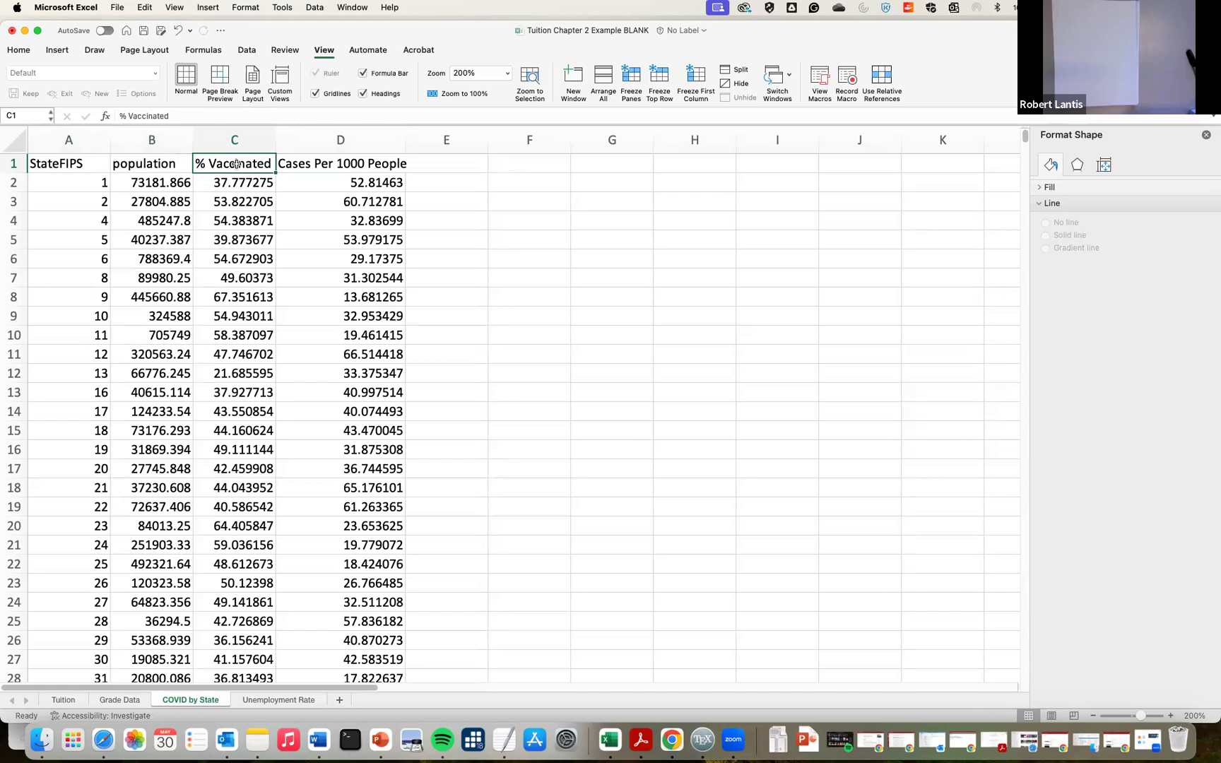
{"action": "key", "text": "shift+Right"}
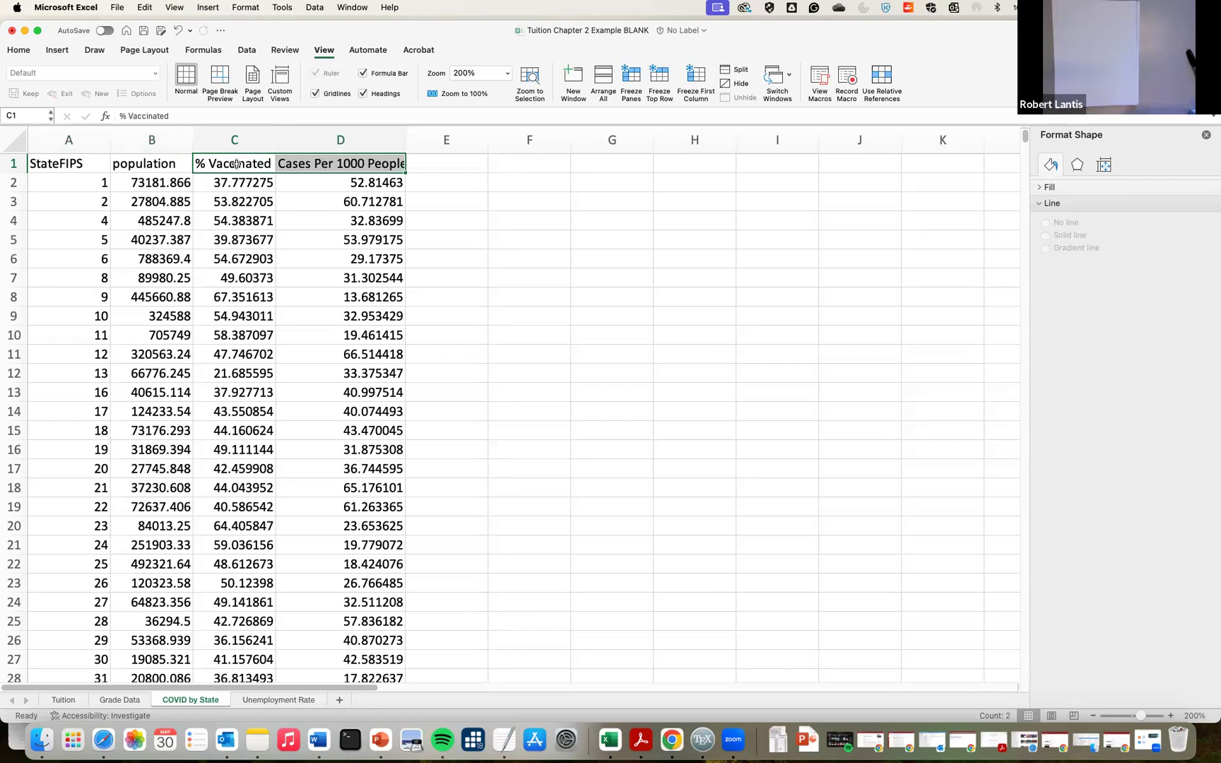
{"action": "key", "text": "super+shift+Down"}
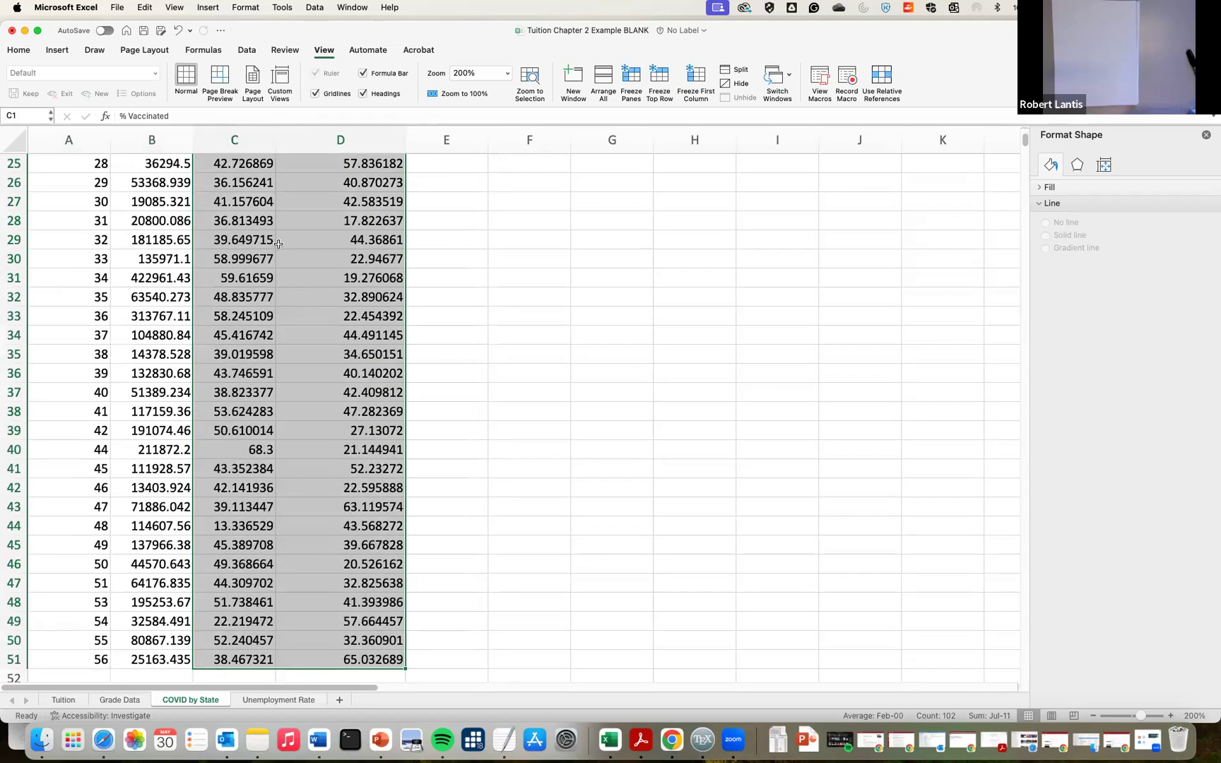
{"action": "scroll", "coordinate": [277, 244], "scroll_direction": "up", "scroll_amount": 10}
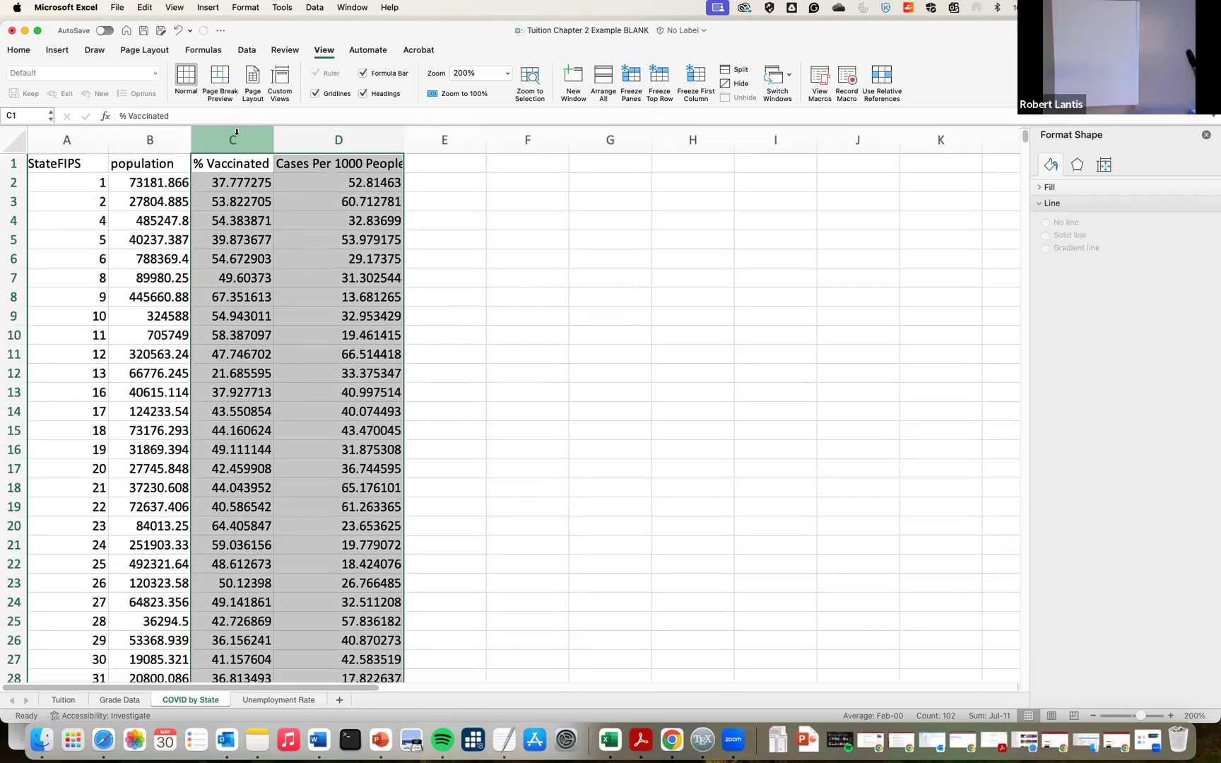
{"action": "left_click", "coordinate": [59, 51]}
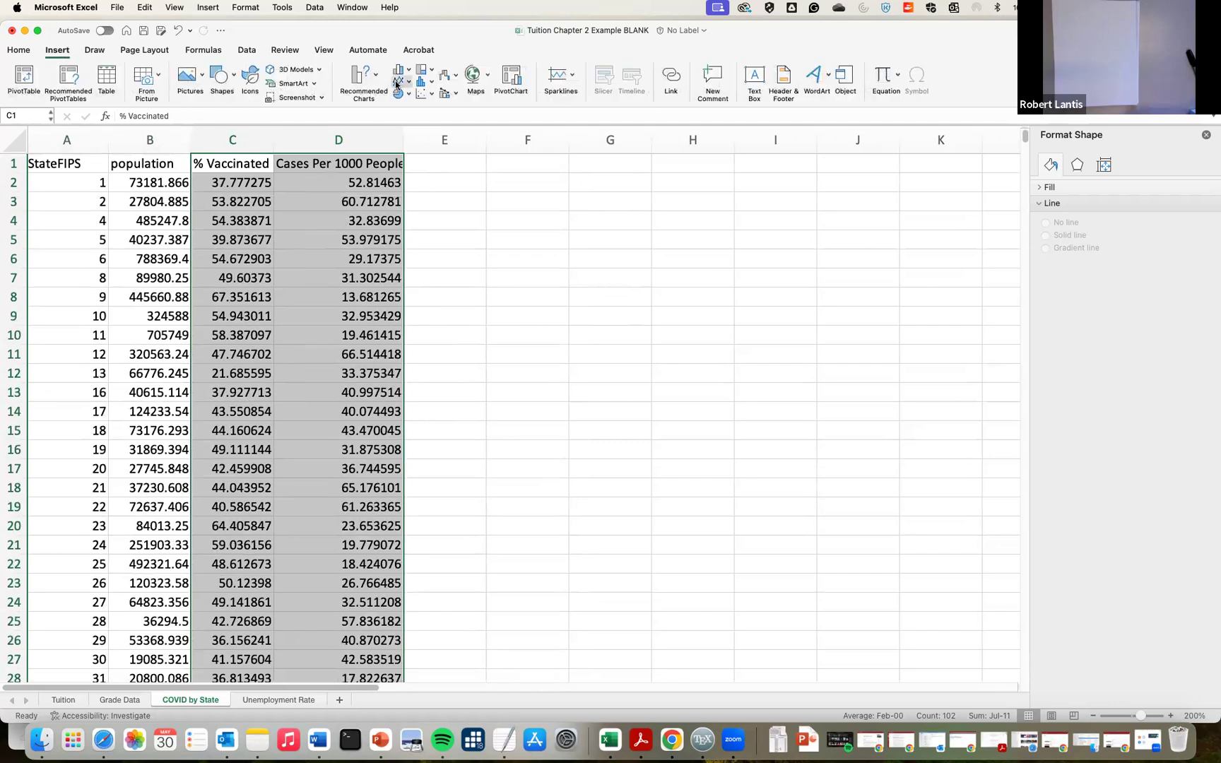
{"action": "left_click", "coordinate": [425, 94]}
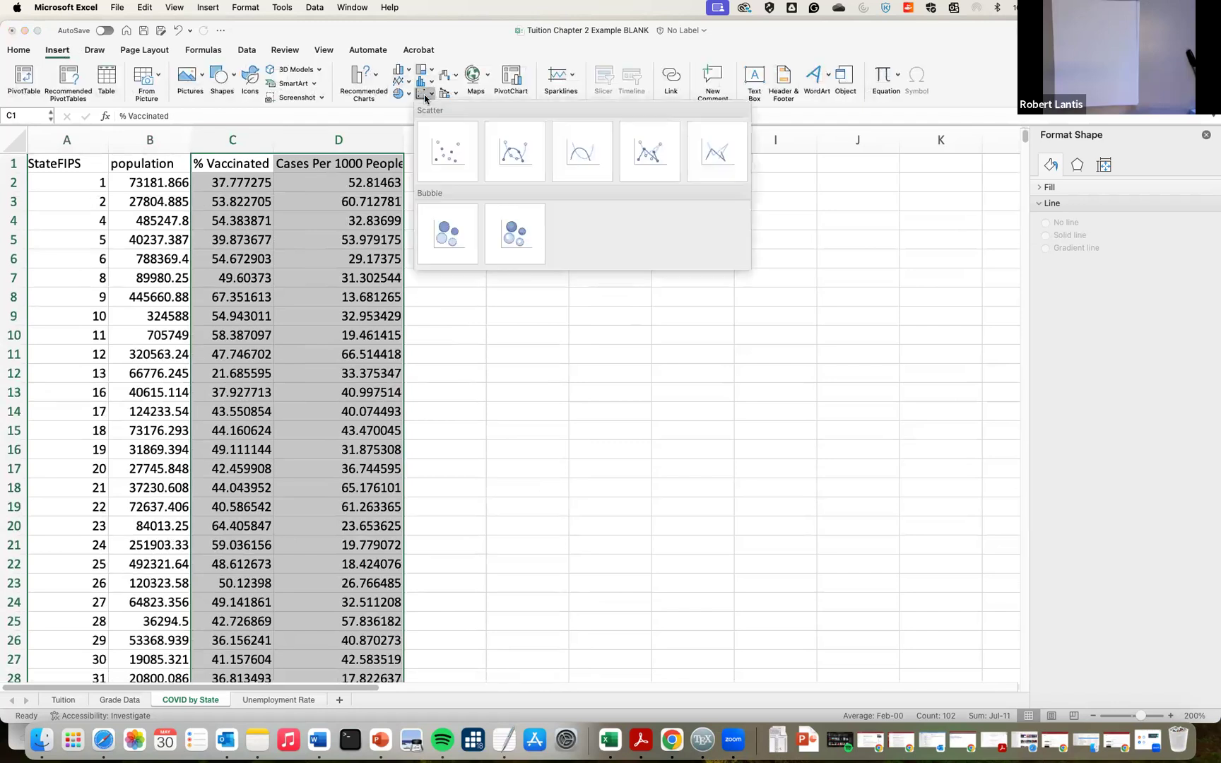
{"action": "left_click", "coordinate": [444, 163]}
{"action": "left_click_drag", "start_coordinate": [361, 260], "coordinate": [621, 313]}
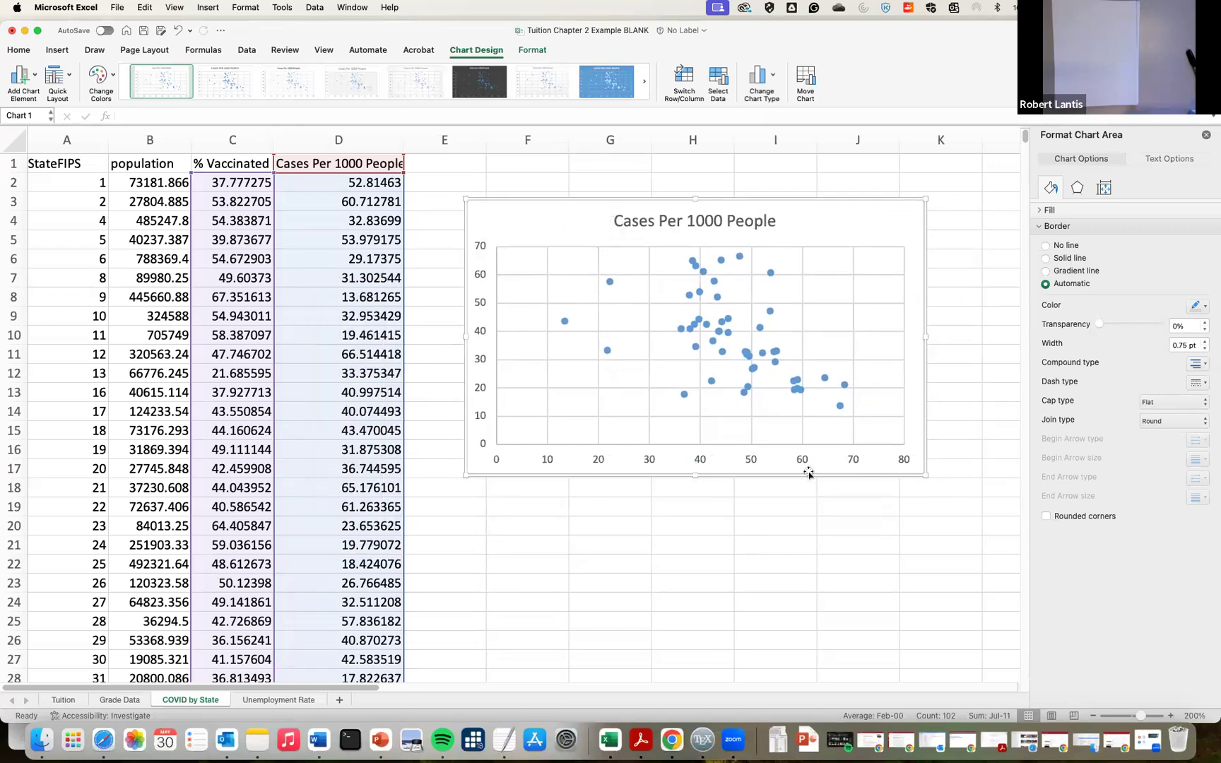
{"action": "mouse_move", "coordinate": [740, 257]}
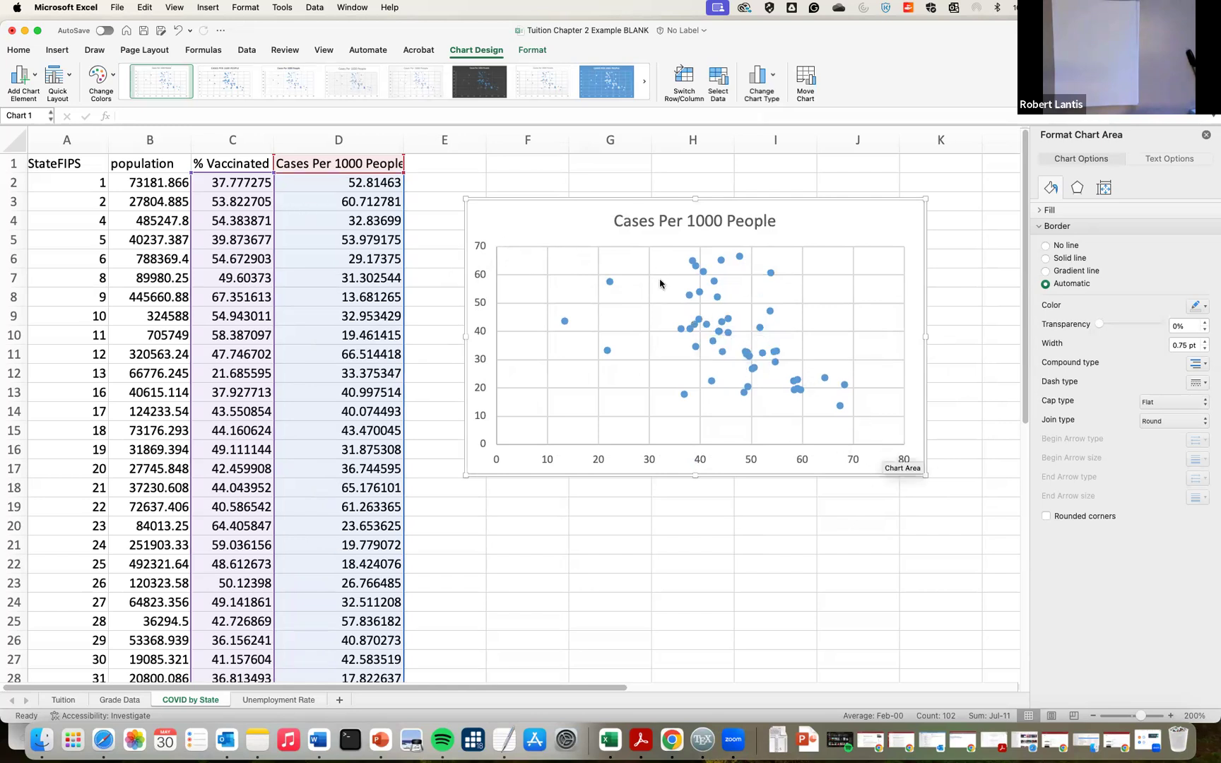
{"action": "scroll", "coordinate": [536, 501], "scroll_direction": "right", "scroll_amount": 1}
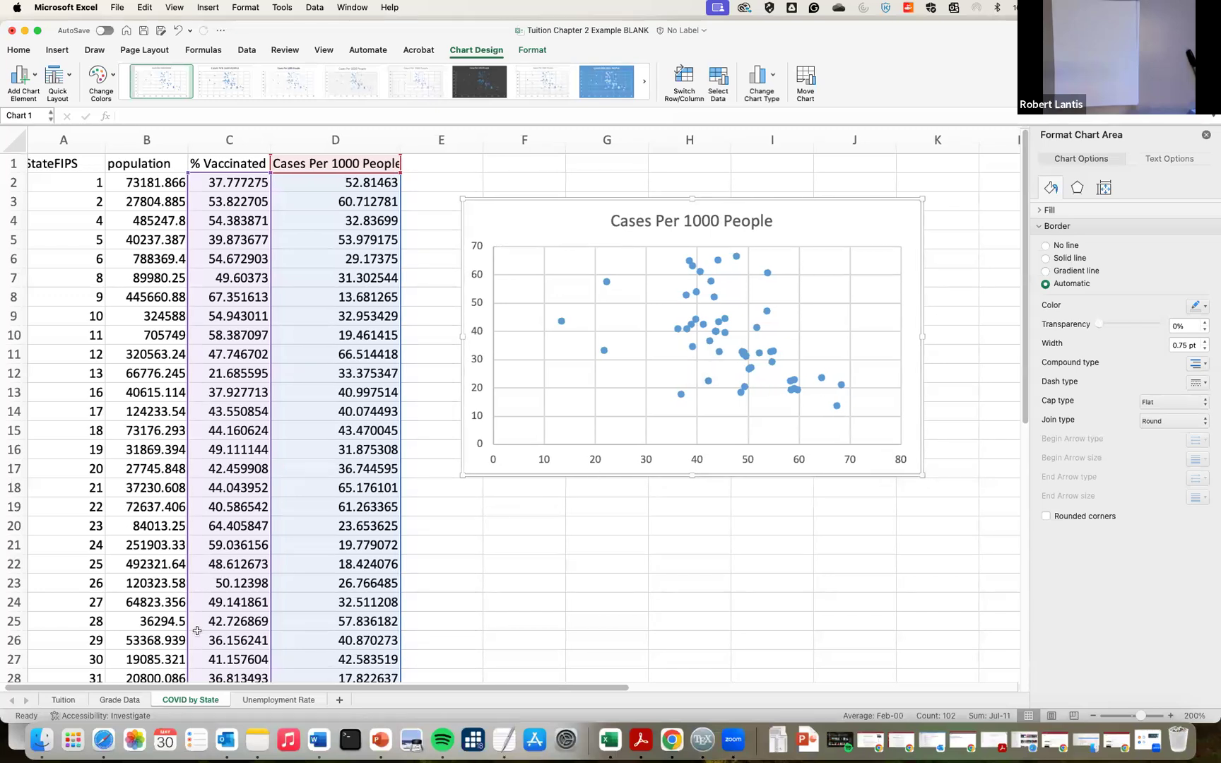
{"action": "scroll", "coordinate": [187, 598], "scroll_direction": "left", "scroll_amount": 1}
{"action": "scroll", "coordinate": [187, 598], "scroll_direction": "left", "scroll_amount": 1}
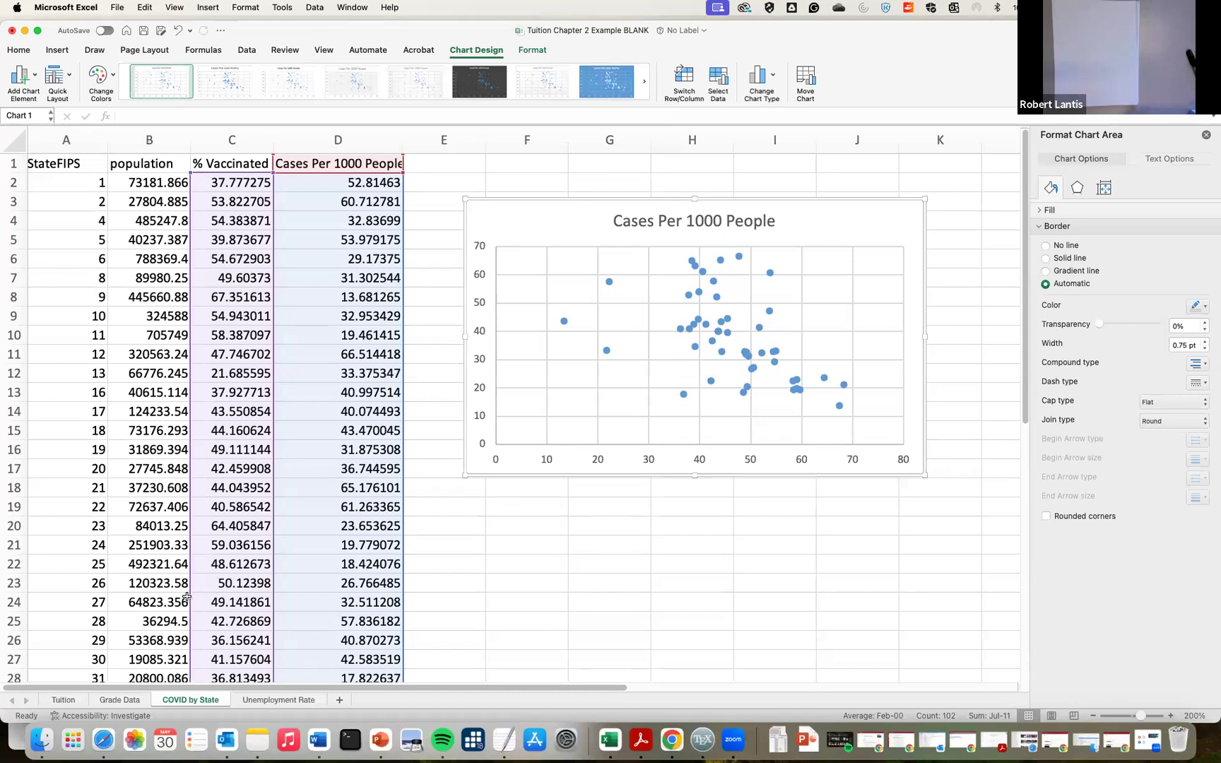
{"action": "scroll", "coordinate": [187, 597], "scroll_direction": "left", "scroll_amount": 1}
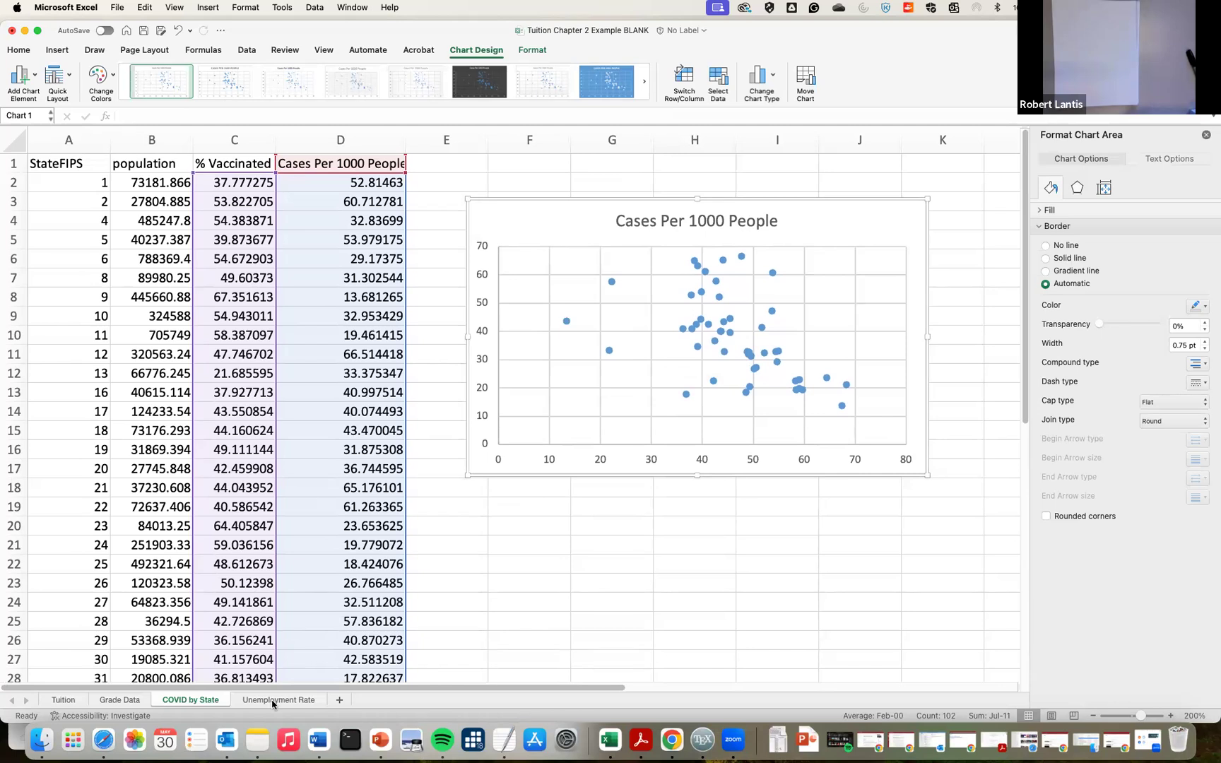
Open the Grade Data sheet and set its zoom to 200%
{"action": "left_click", "coordinate": [119, 700]}
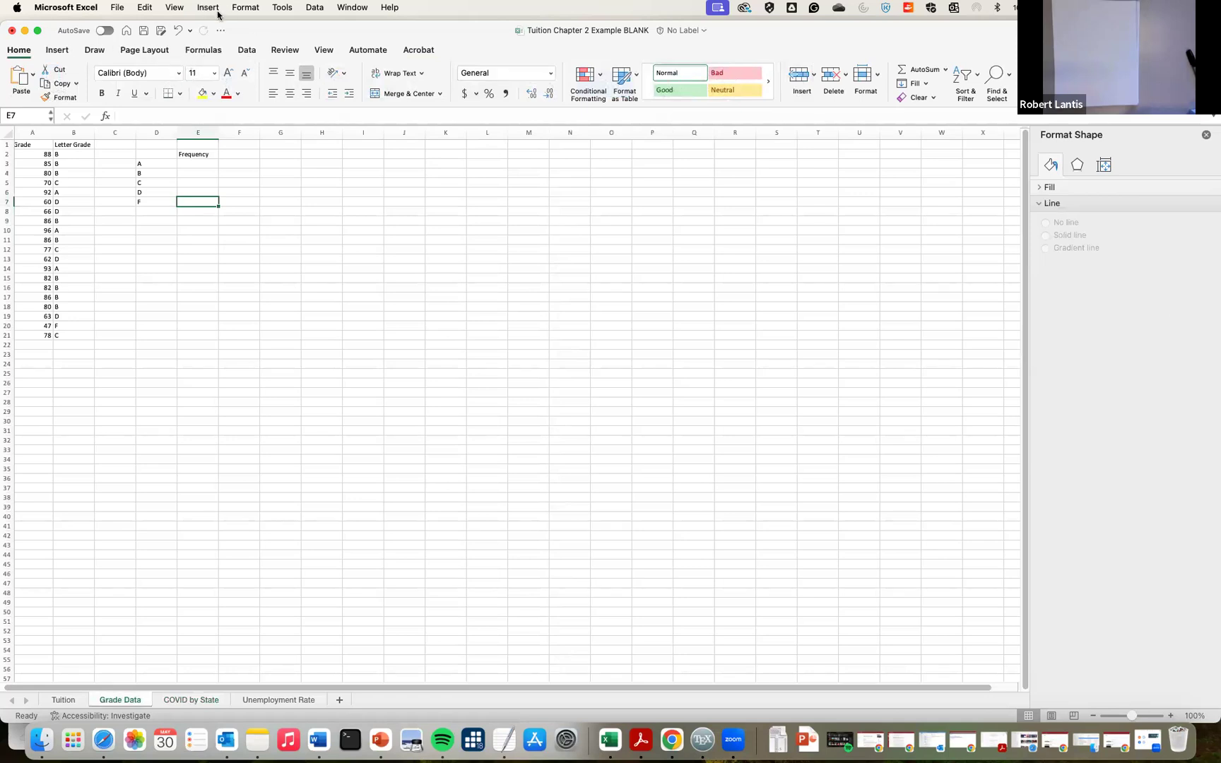
{"action": "left_click", "coordinate": [324, 50]}
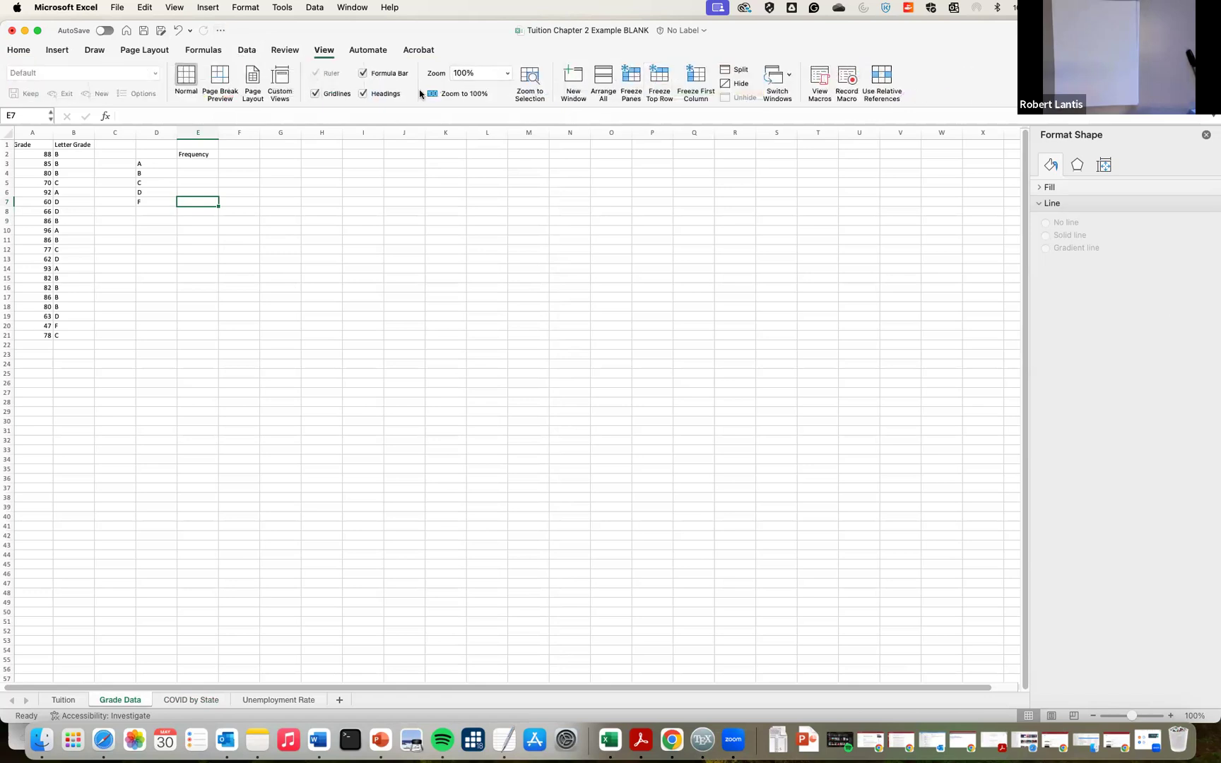
{"action": "left_click", "coordinate": [506, 74]}
{"action": "left_click", "coordinate": [476, 93]}
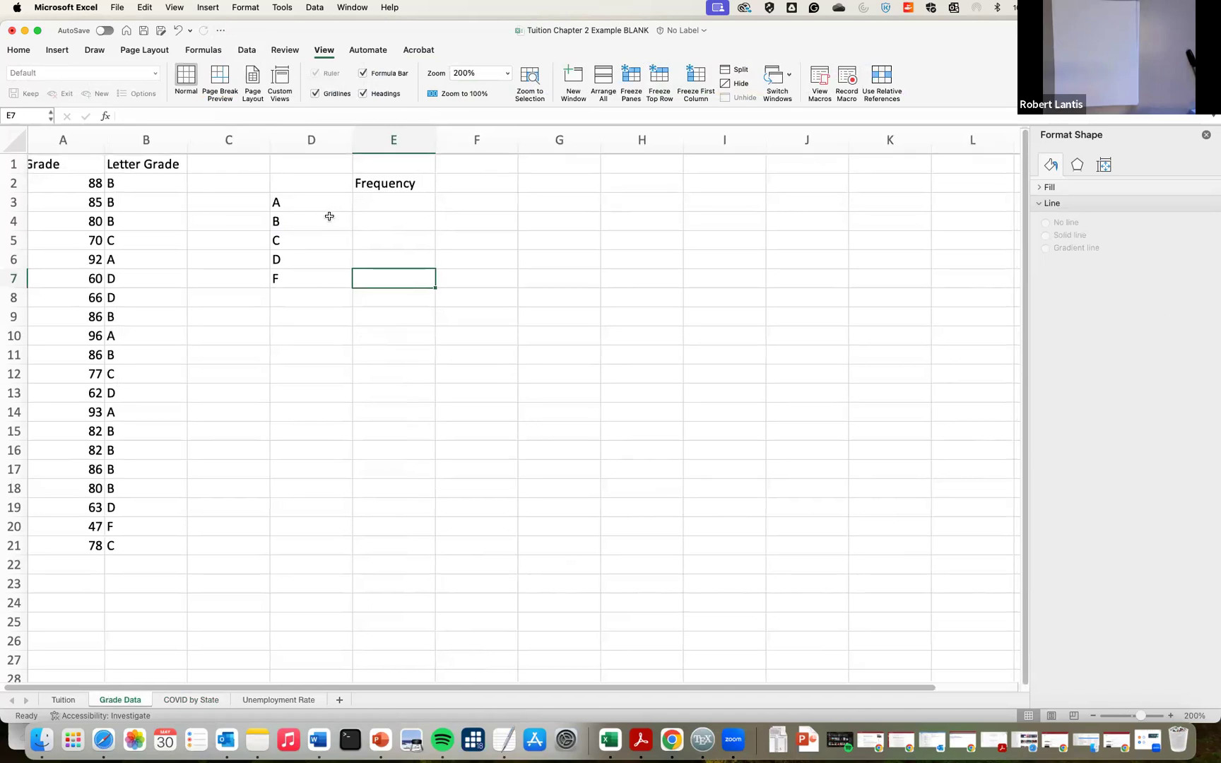
{"action": "scroll", "coordinate": [141, 190], "scroll_direction": "left", "scroll_amount": 1}
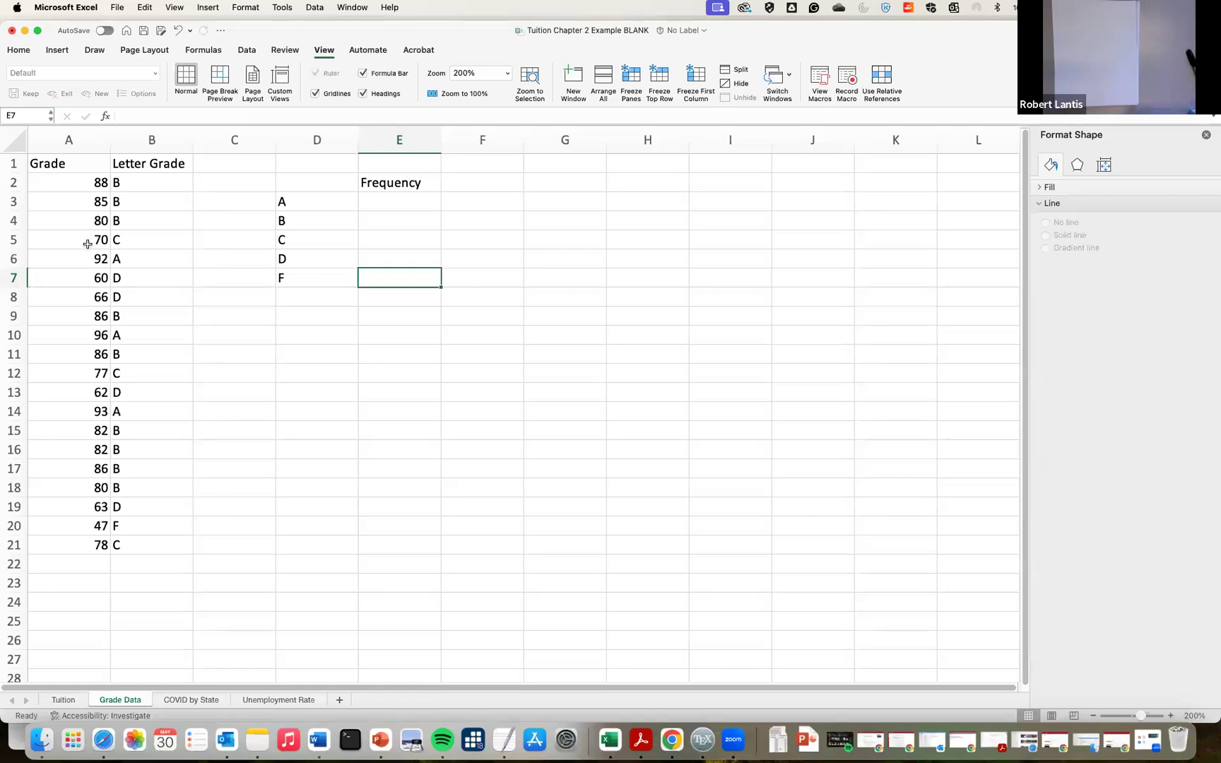
Start a COUNTIF formula in E3 with the letter grades B2:B21 as its range
{"action": "left_click", "coordinate": [393, 199]}
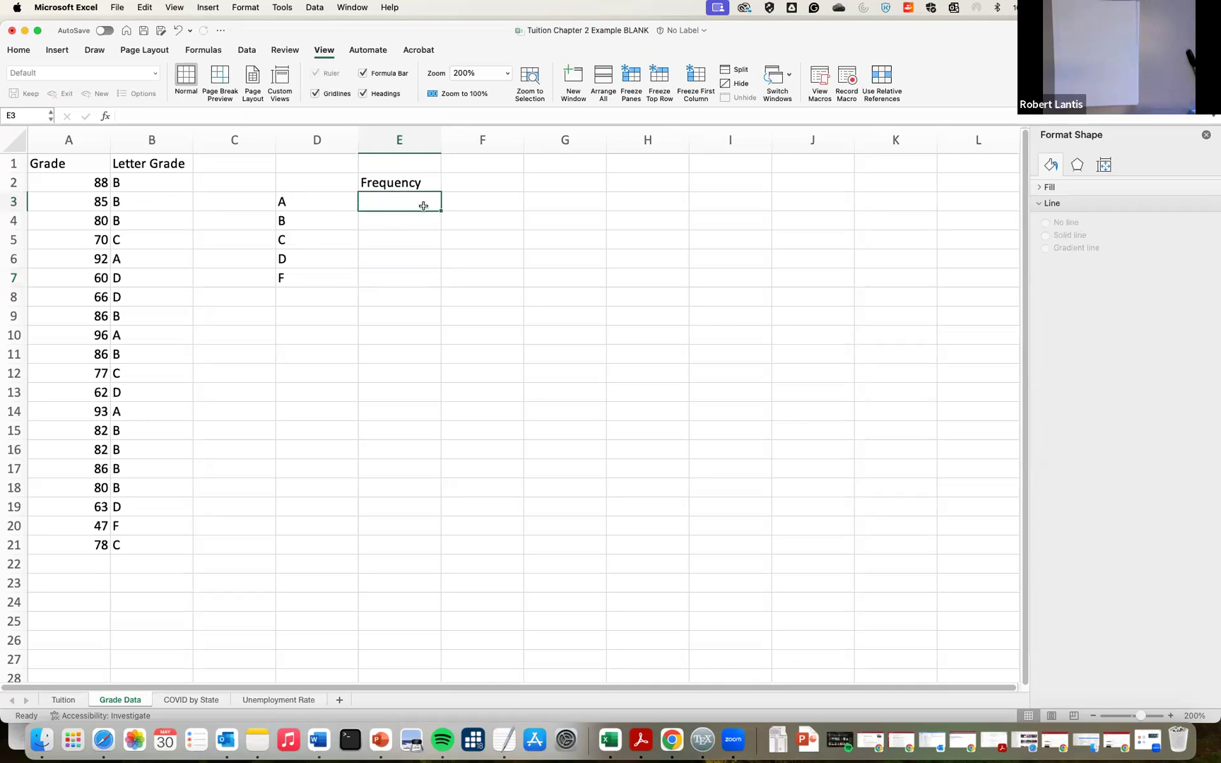
{"action": "type", "text": "="}
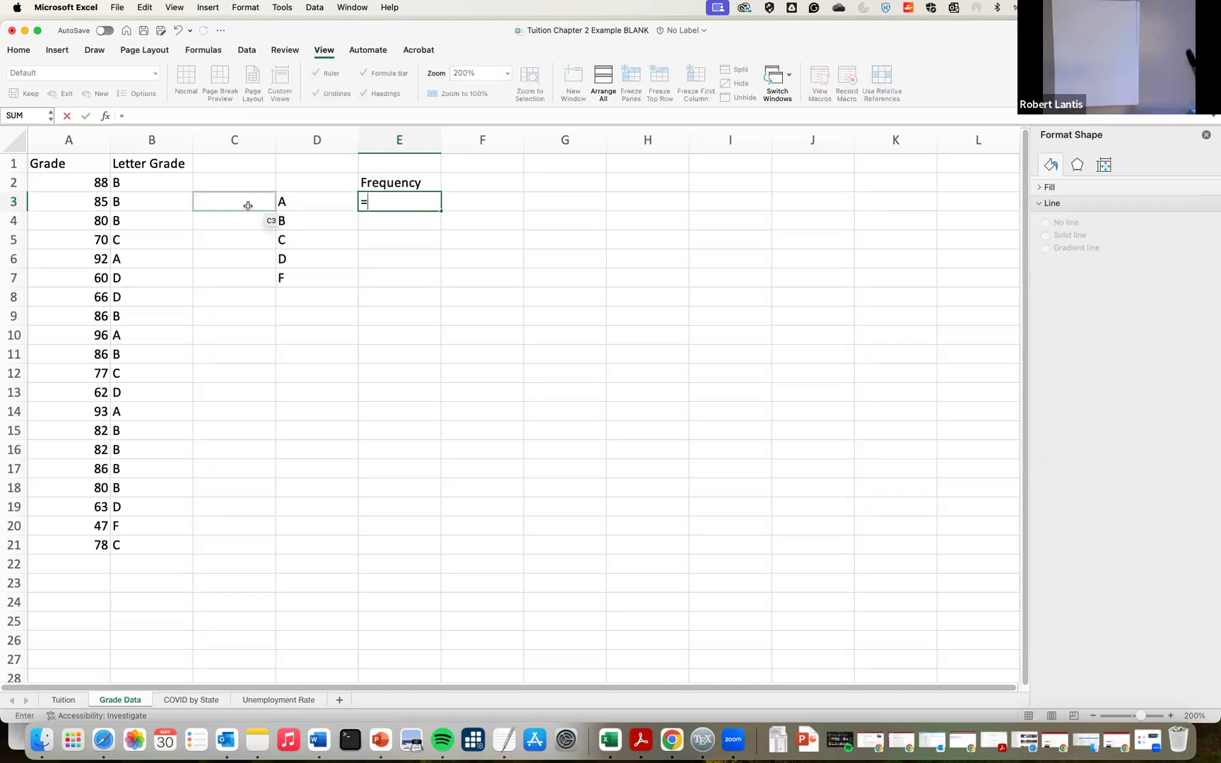
{"action": "scroll", "coordinate": [135, 337], "scroll_direction": "right", "scroll_amount": 1}
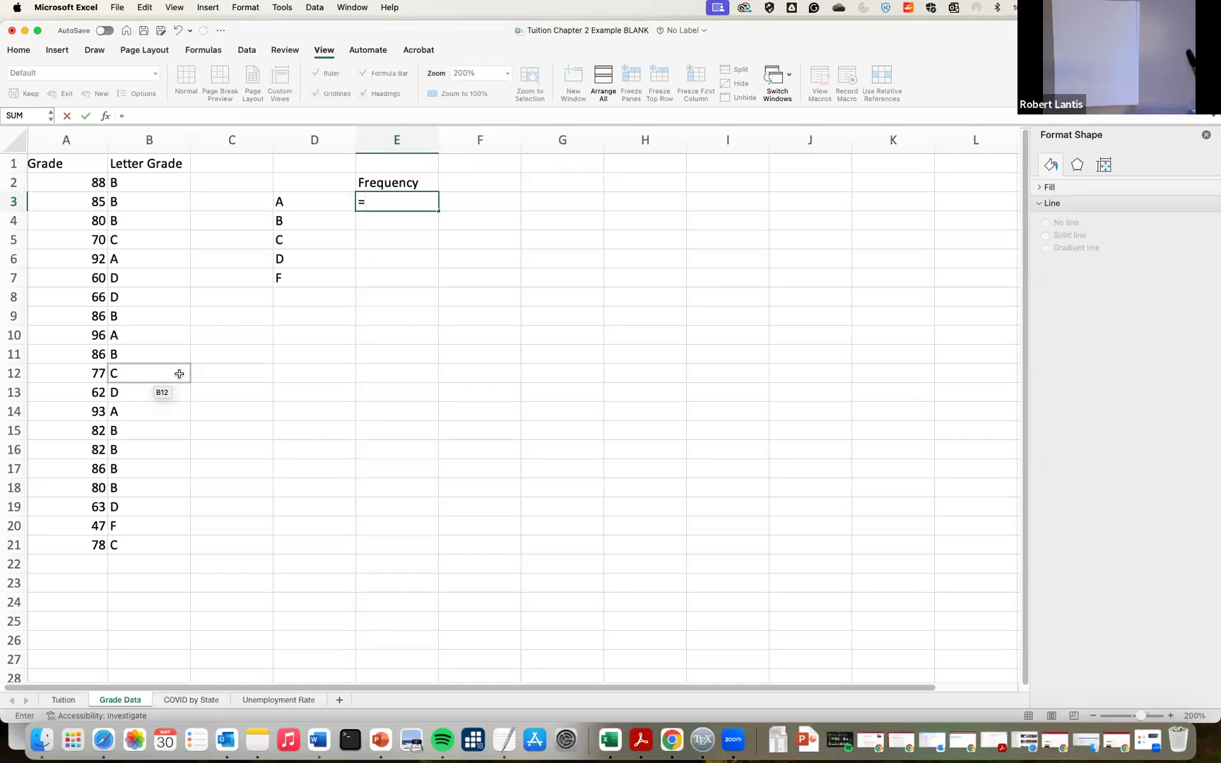
{"action": "type", "text": "countif"}
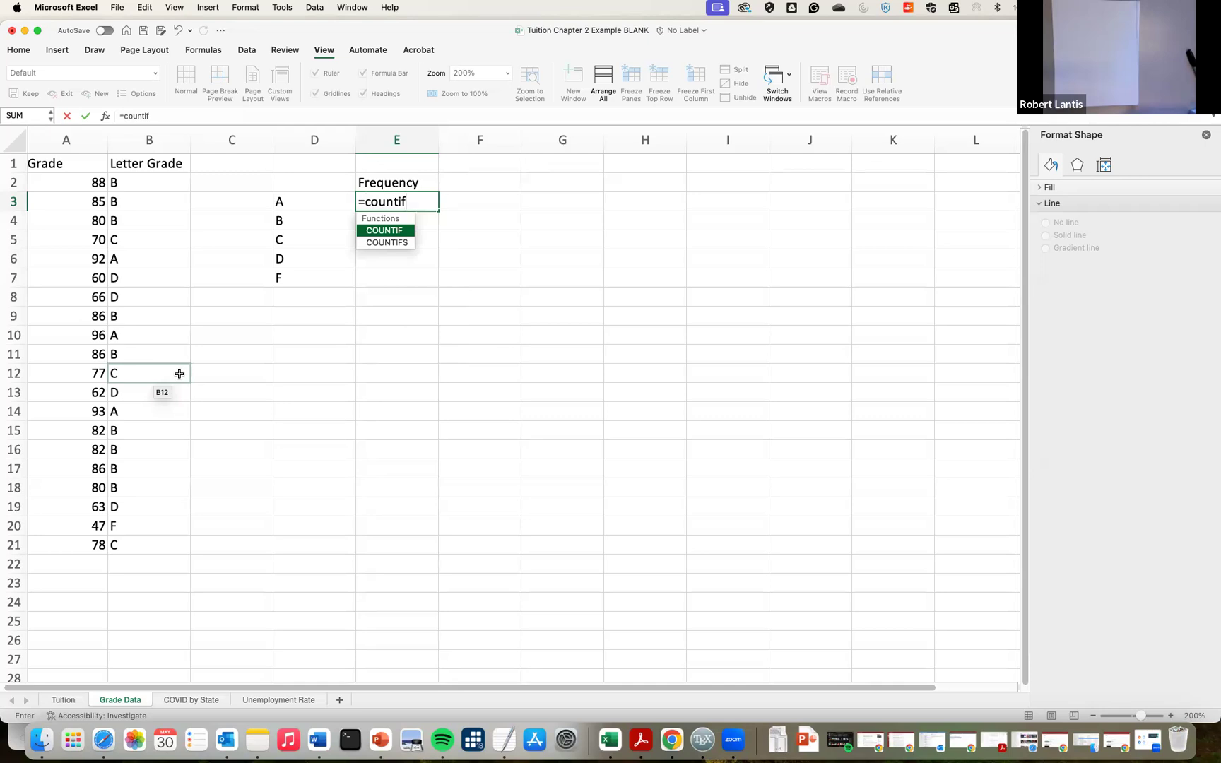
{"action": "type", "text": "("}
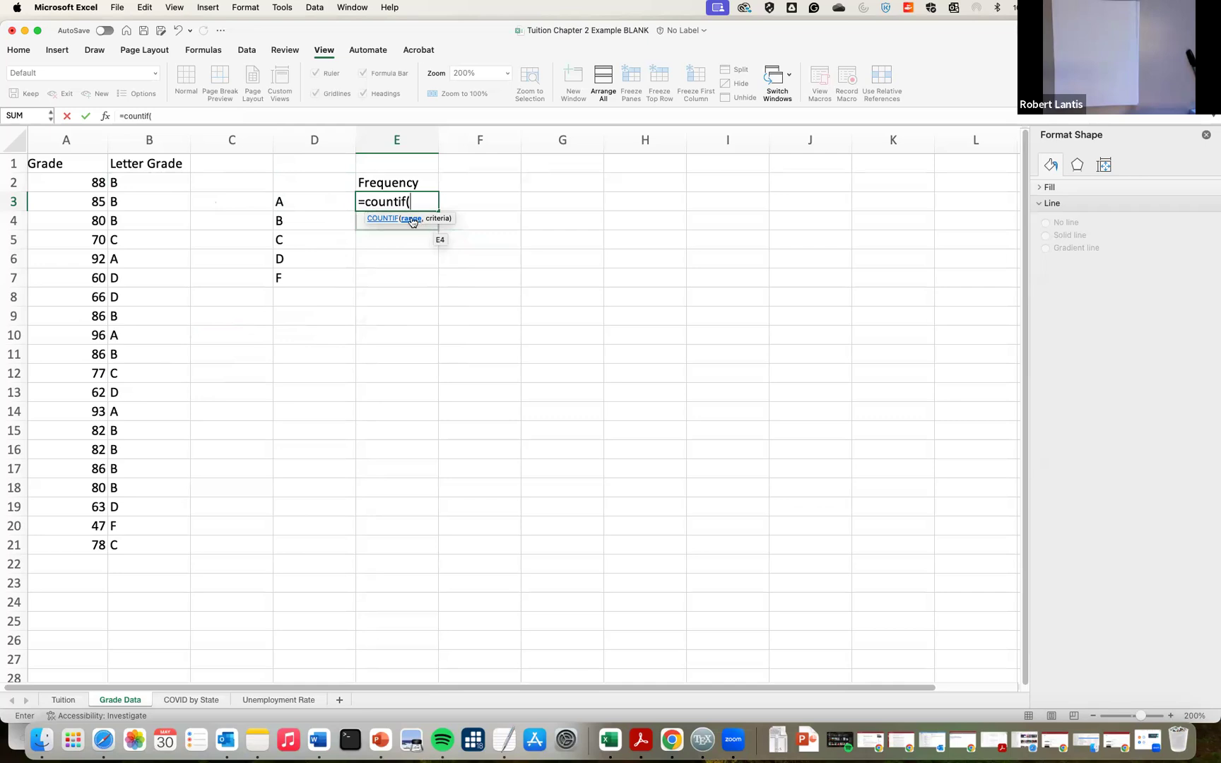
{"action": "left_click_drag", "start_coordinate": [151, 186], "coordinate": [134, 543]}
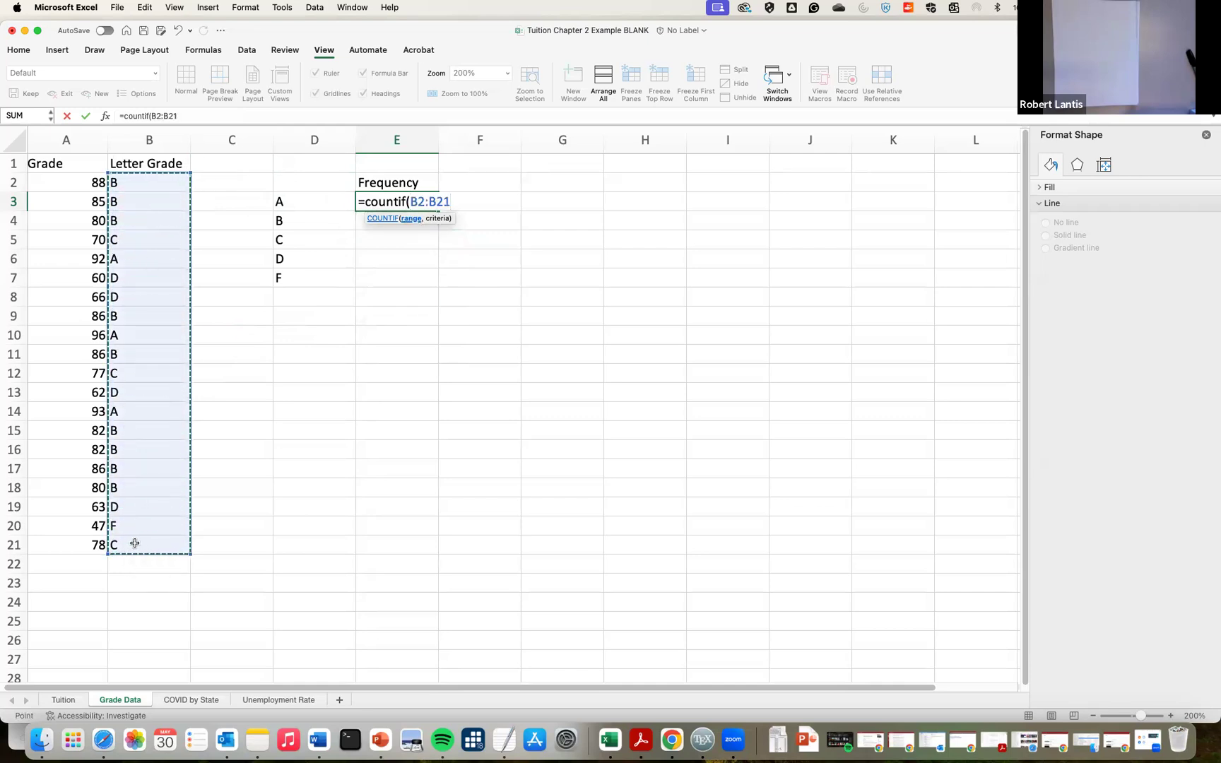
{"action": "type", "text": ","}
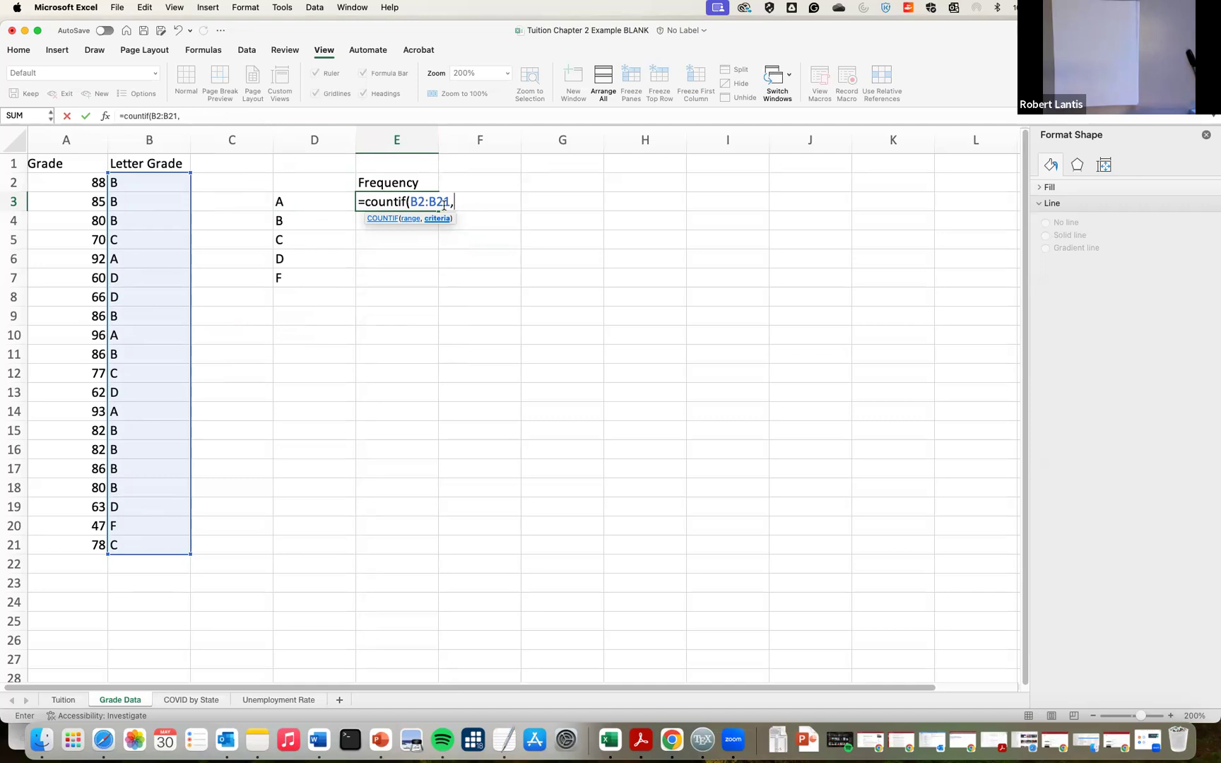
{"action": "left_click", "coordinate": [188, 115]}
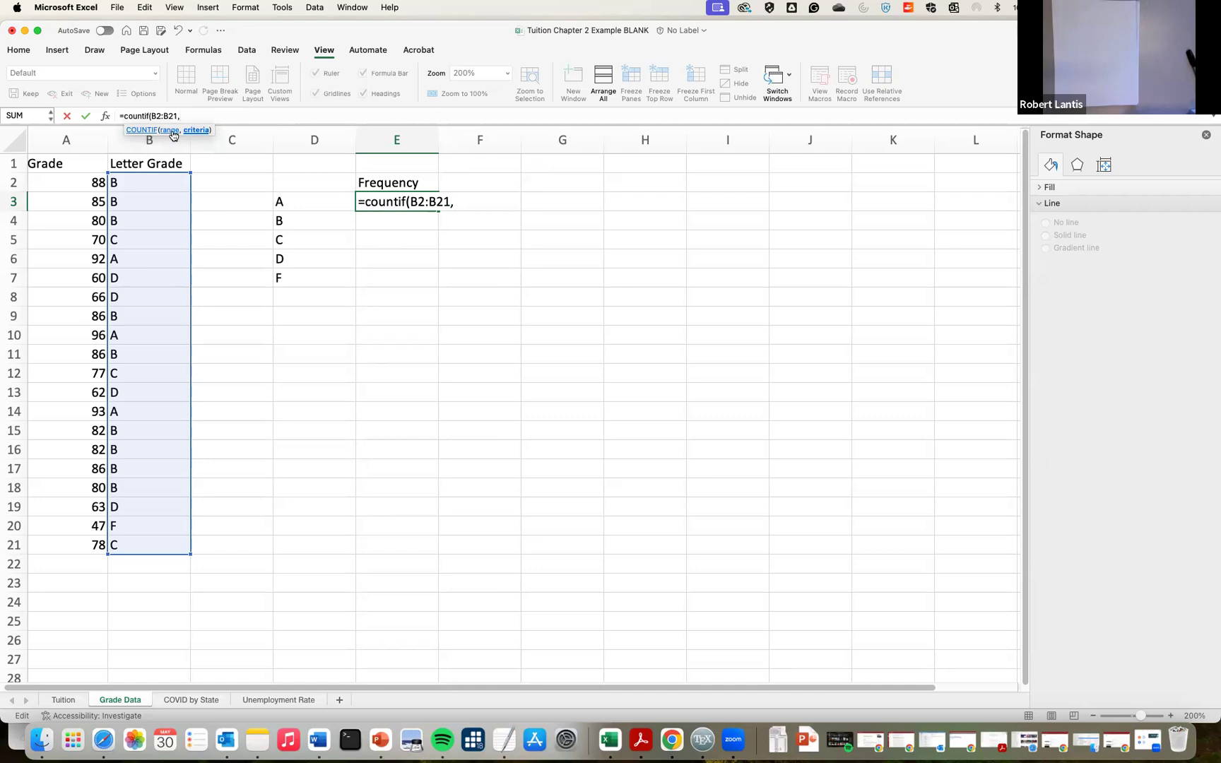
{"action": "left_click", "coordinate": [452, 202]}
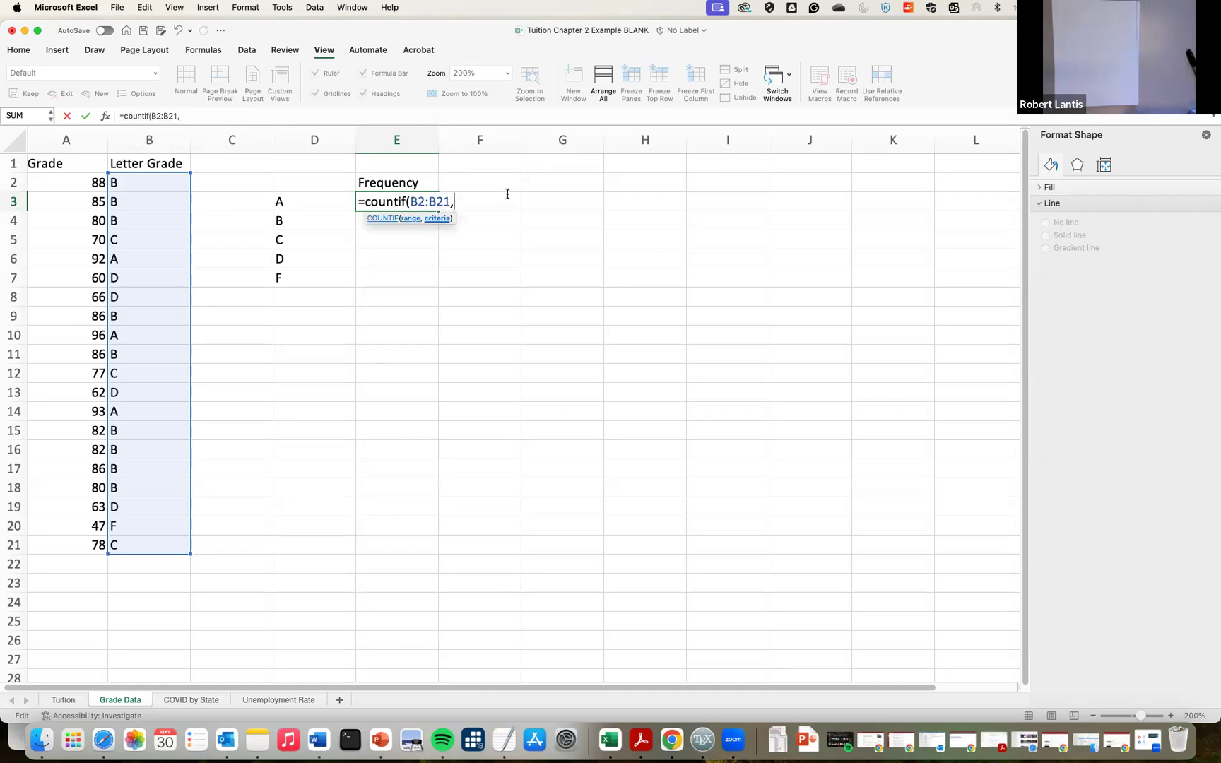
Complete E3's COUNTIF formula with the criterion "="&"A"
{"action": "type", "text": "\"=\""}
{"action": "type", "text": "A"}
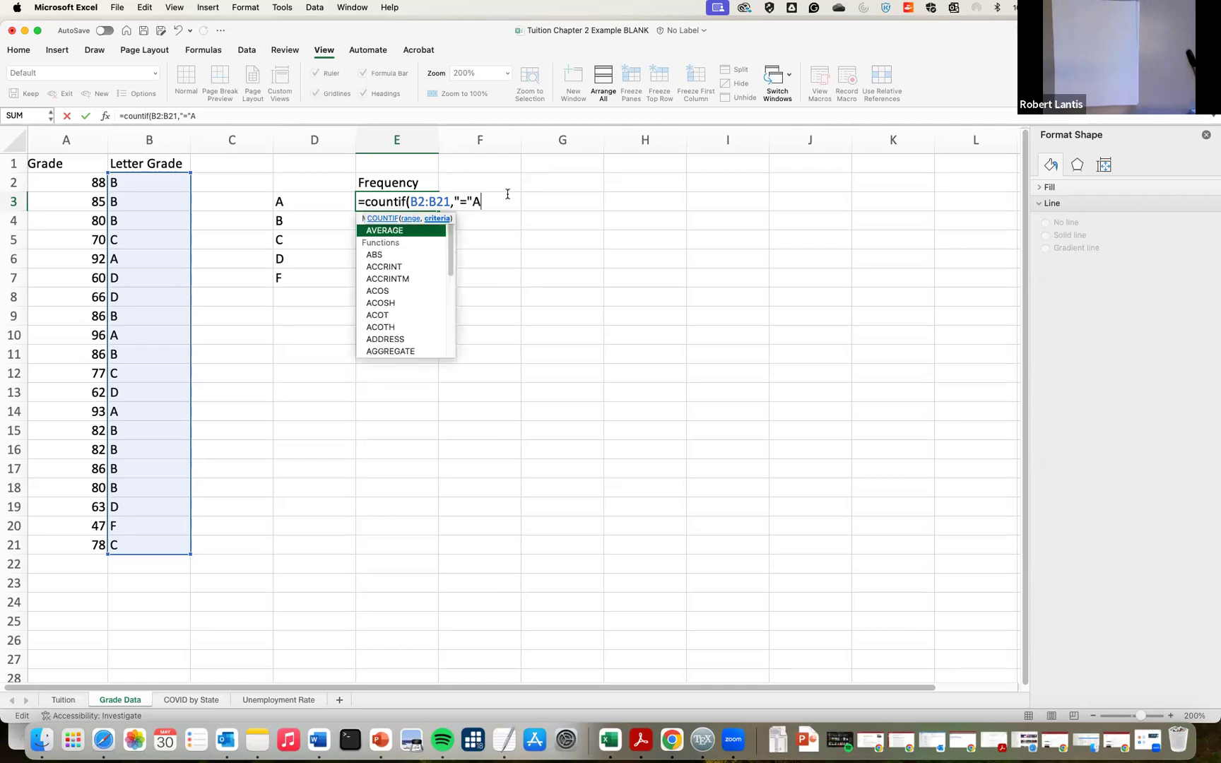
{"action": "type", "text": ")"}
{"action": "key", "text": "Return"}
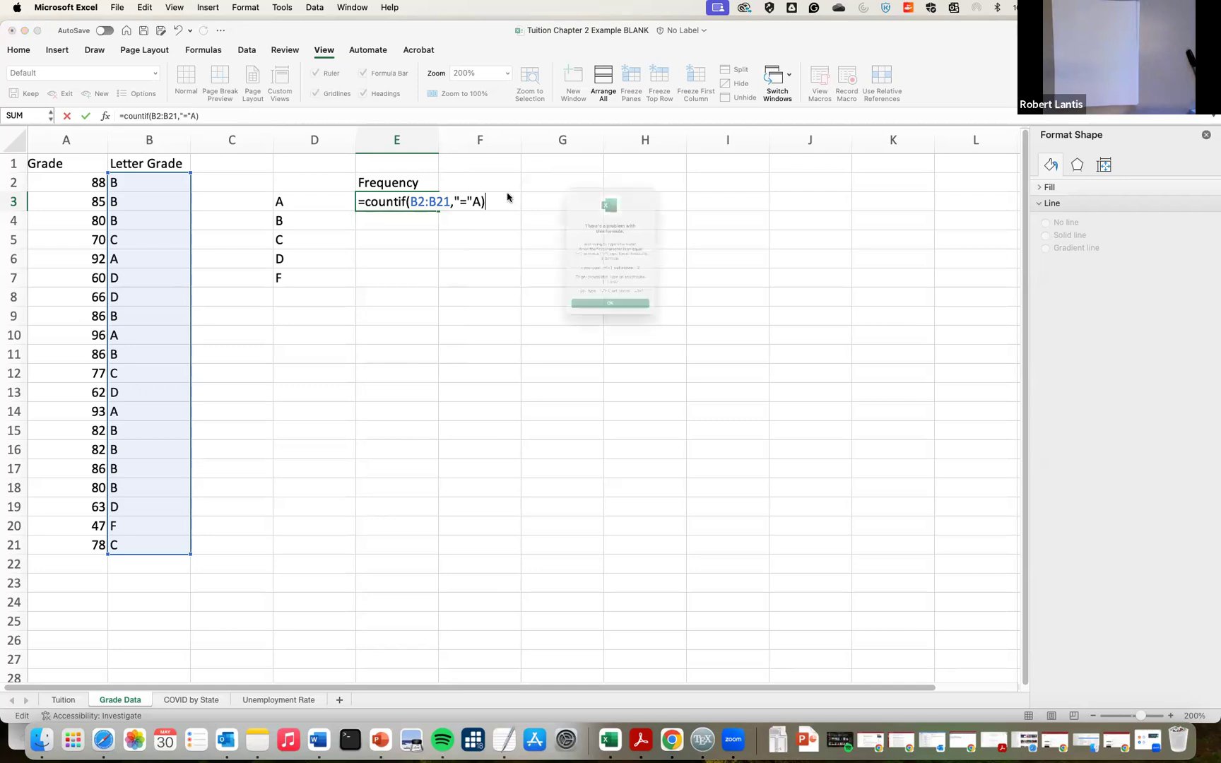
{"action": "key", "text": "Return"}
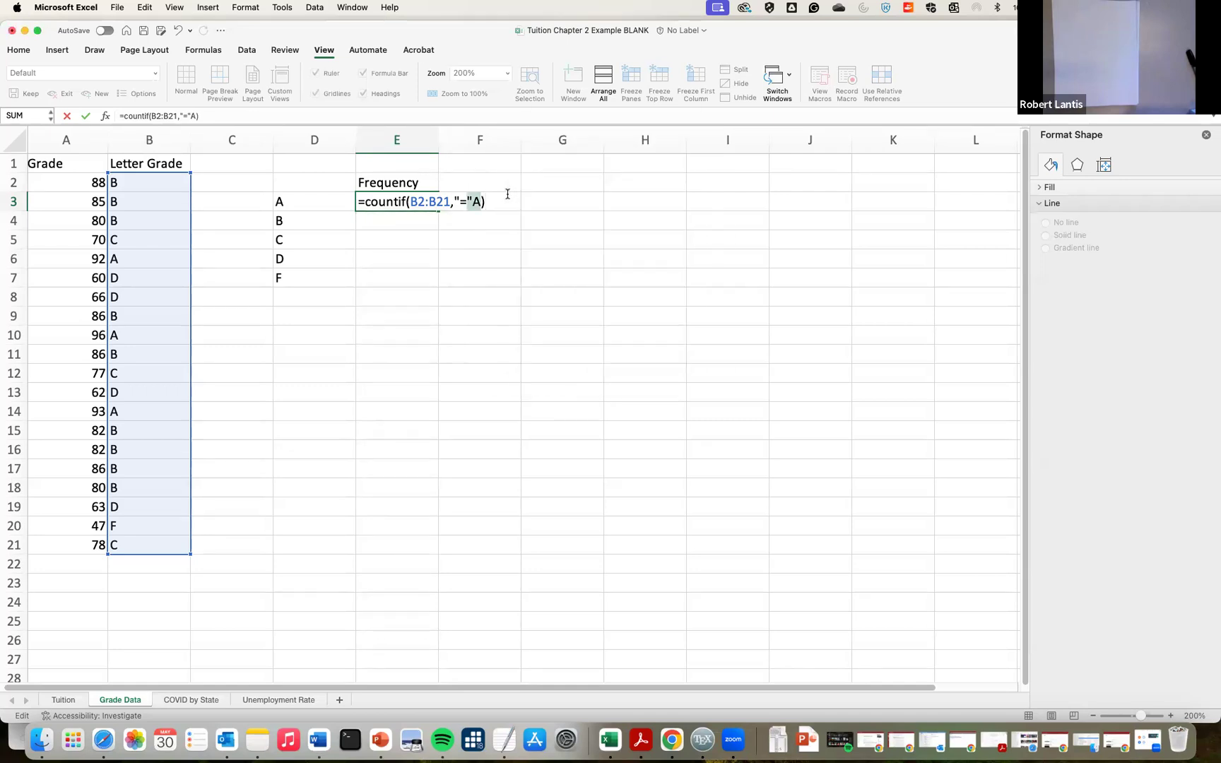
{"action": "key", "text": "Right"}
{"action": "key", "text": "Left"}
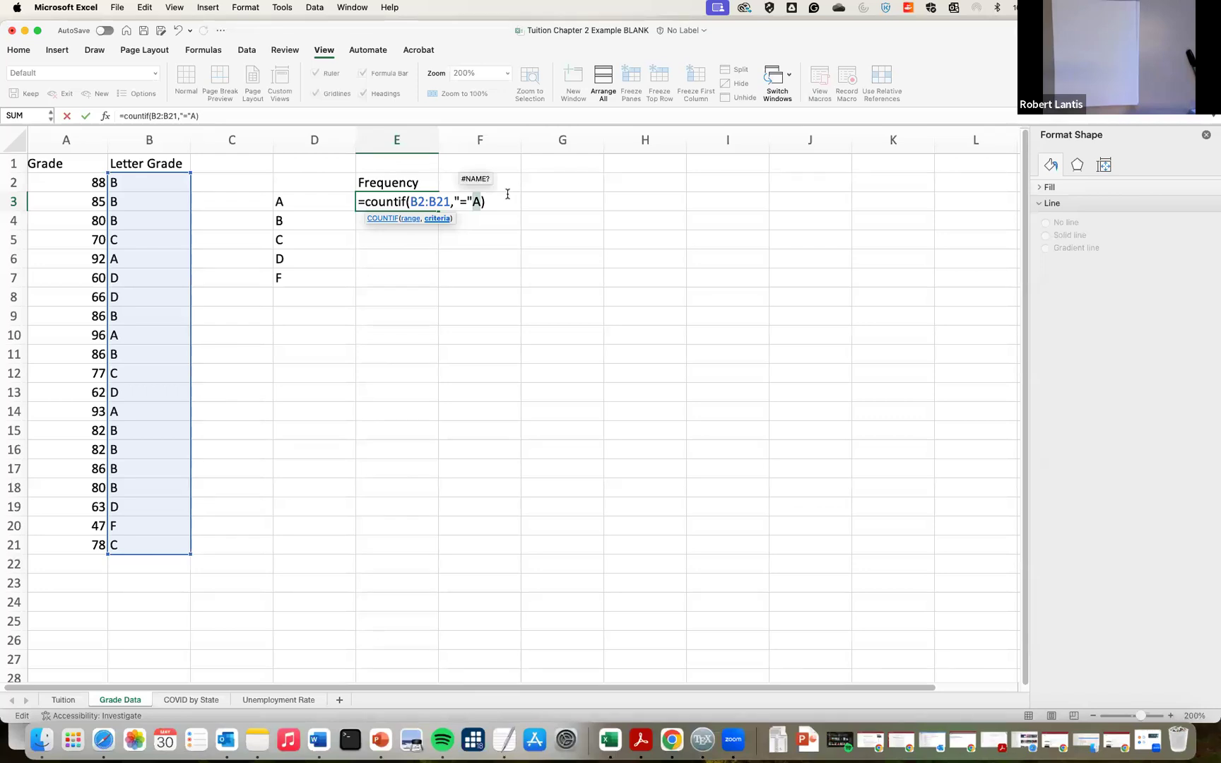
{"action": "type", "text": "&\"A\""}
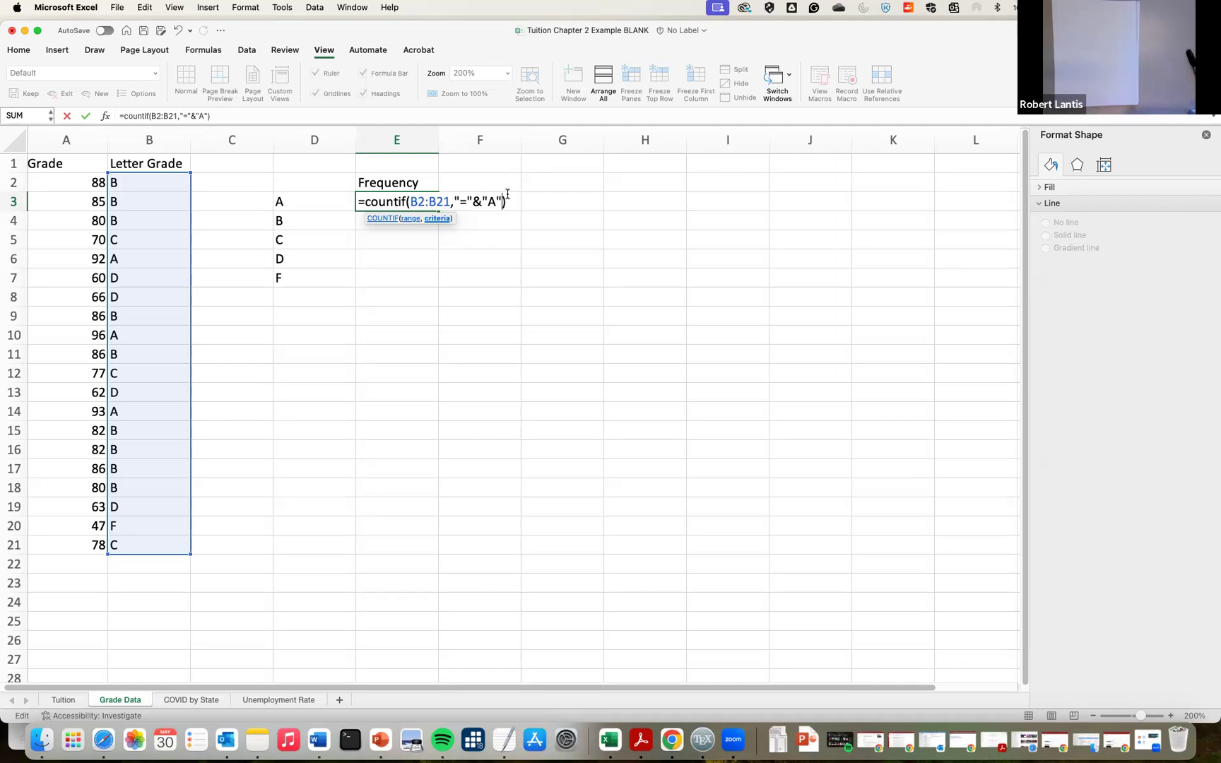
{"action": "key", "text": "Return"}
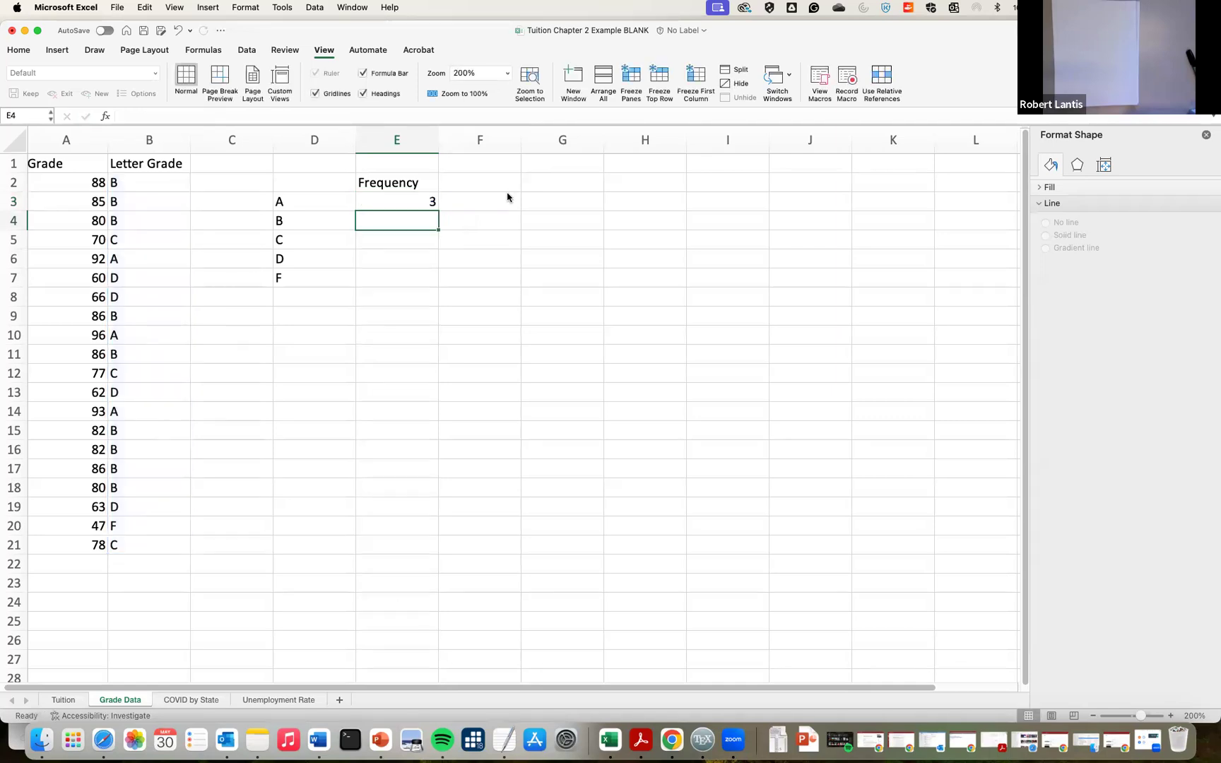
Delete the "A" criterion from E3's COUNTIF formula and enter it again
{"action": "left_click", "coordinate": [427, 189]}
{"action": "double_click", "coordinate": [420, 201]}
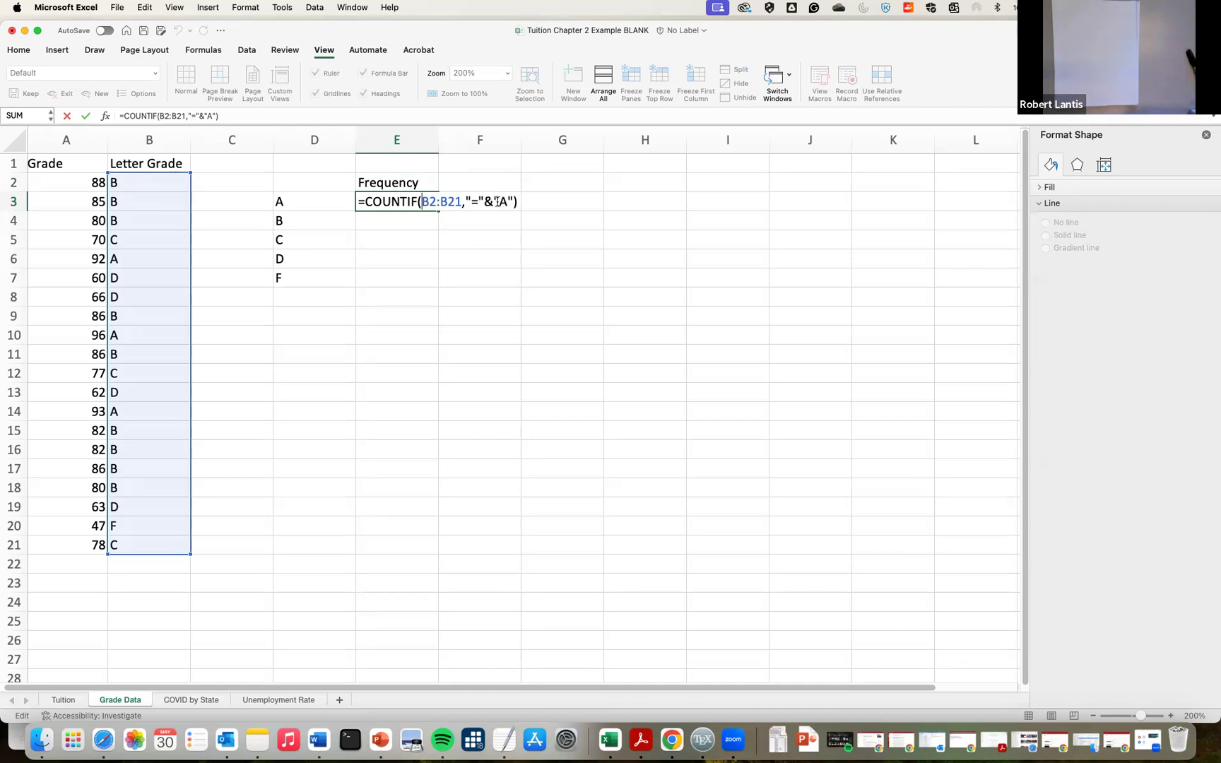
{"action": "left_click_drag", "start_coordinate": [493, 201], "coordinate": [510, 201]}
{"action": "key", "text": "BackSpace"}
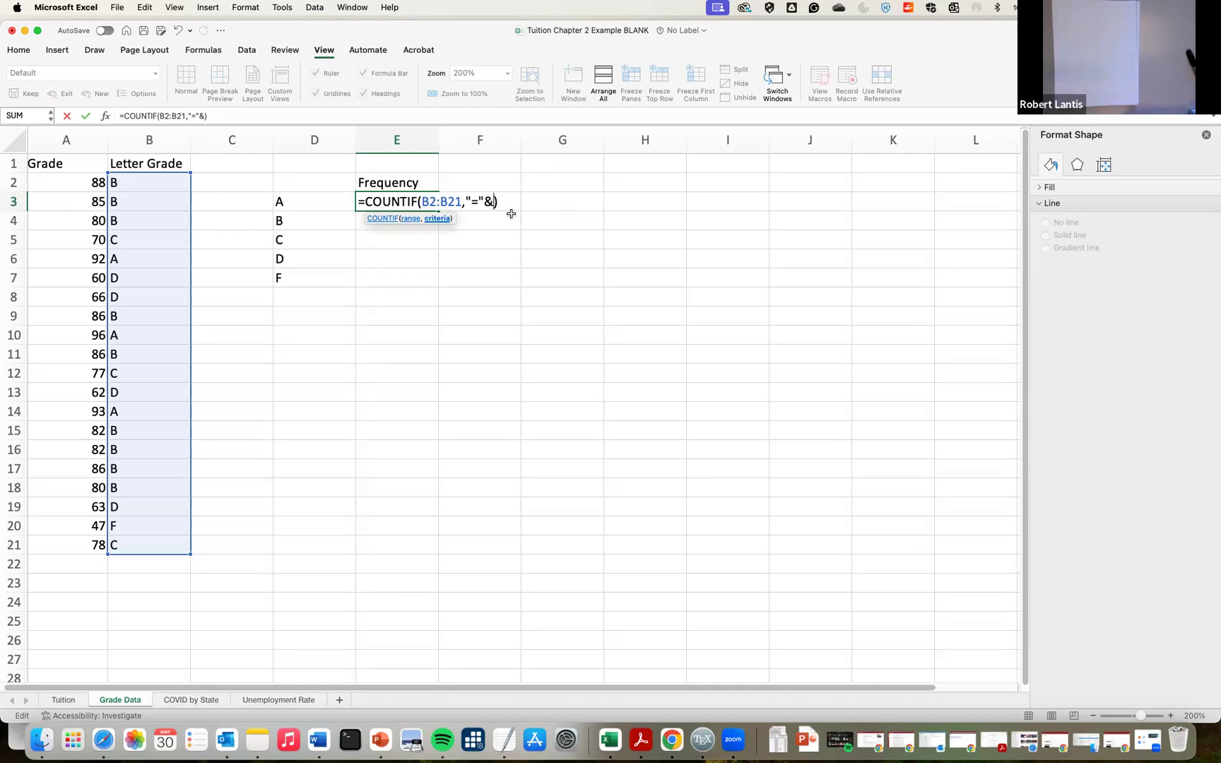
{"action": "type", "text": "D3"}
{"action": "key", "text": "Return"}
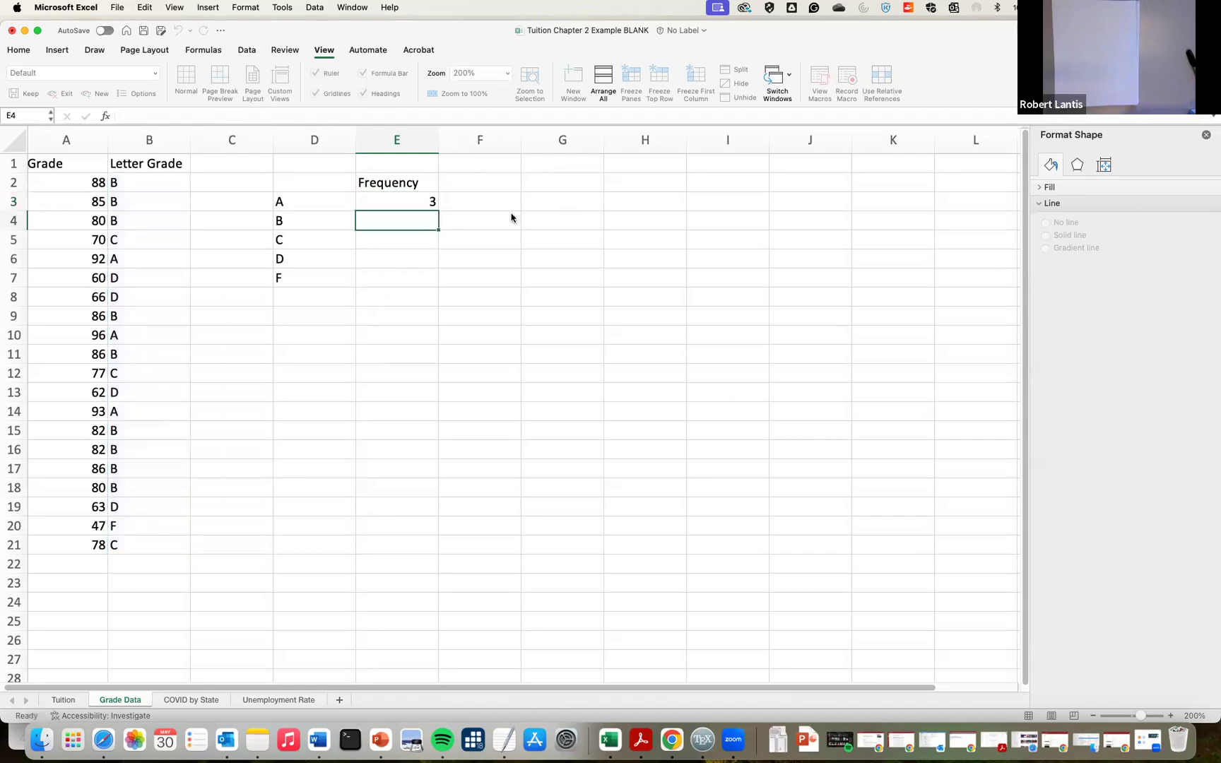
{"action": "scroll", "coordinate": [412, 223], "scroll_direction": "down", "scroll_amount": 1}
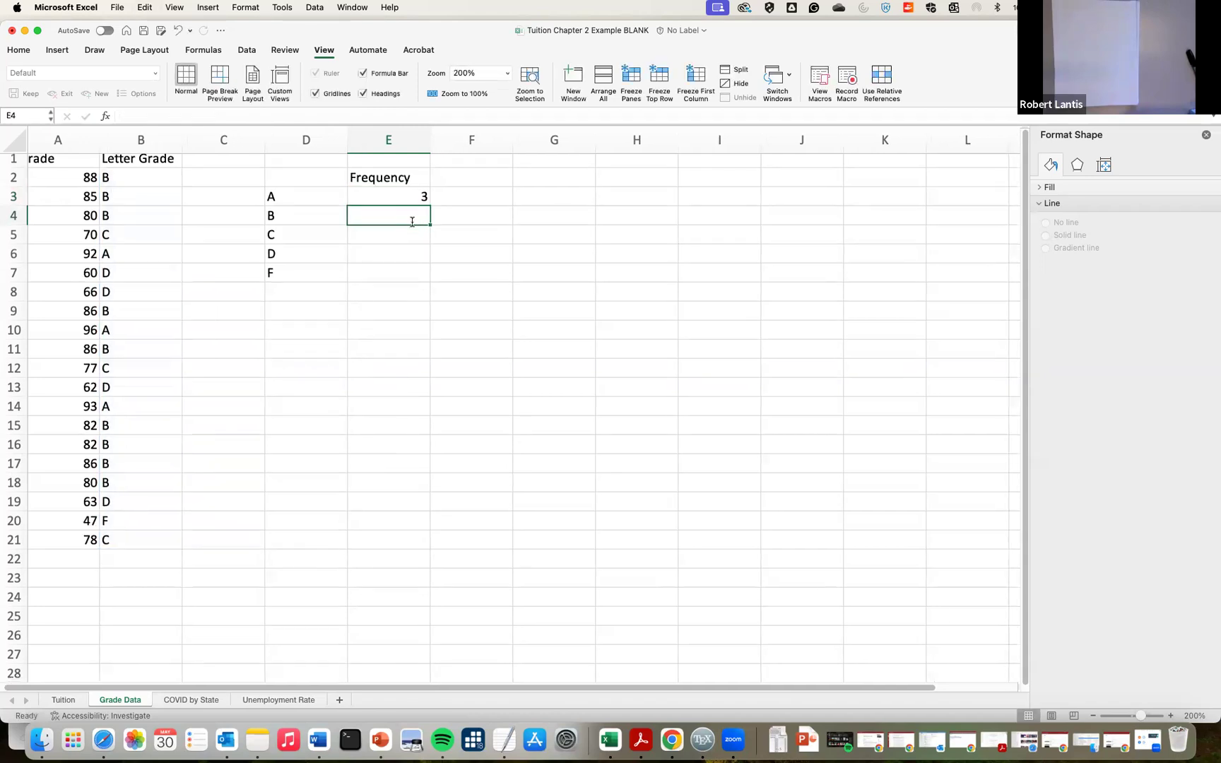
{"action": "type", "text": "=coutnif"}
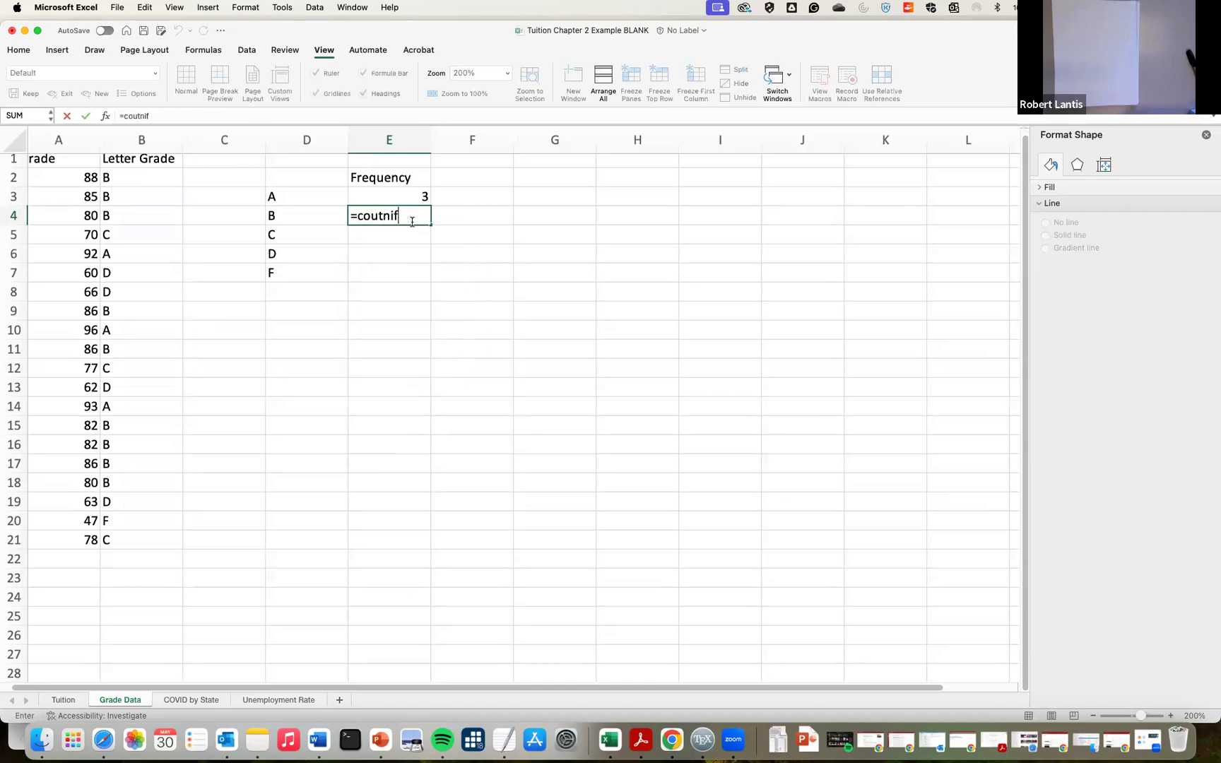
{"action": "key", "text": "BackSpace"}
{"action": "key", "text": "BackSpace"}
{"action": "key", "text": "BackSpace"}
{"action": "key", "text": "BackSpace"}
{"action": "key", "text": "BackSpace"}
{"action": "key", "text": "BackSpace"}
{"action": "key", "text": "BackSpace"}
{"action": "key", "text": "BackSpace"}
{"action": "key", "text": "Return"}
Replace "A" in E3's COUNTIF criterion with a reference to D3, and fill the formula down to E7
{"action": "left_click", "coordinate": [412, 200]}
{"action": "double_click", "coordinate": [412, 199]}
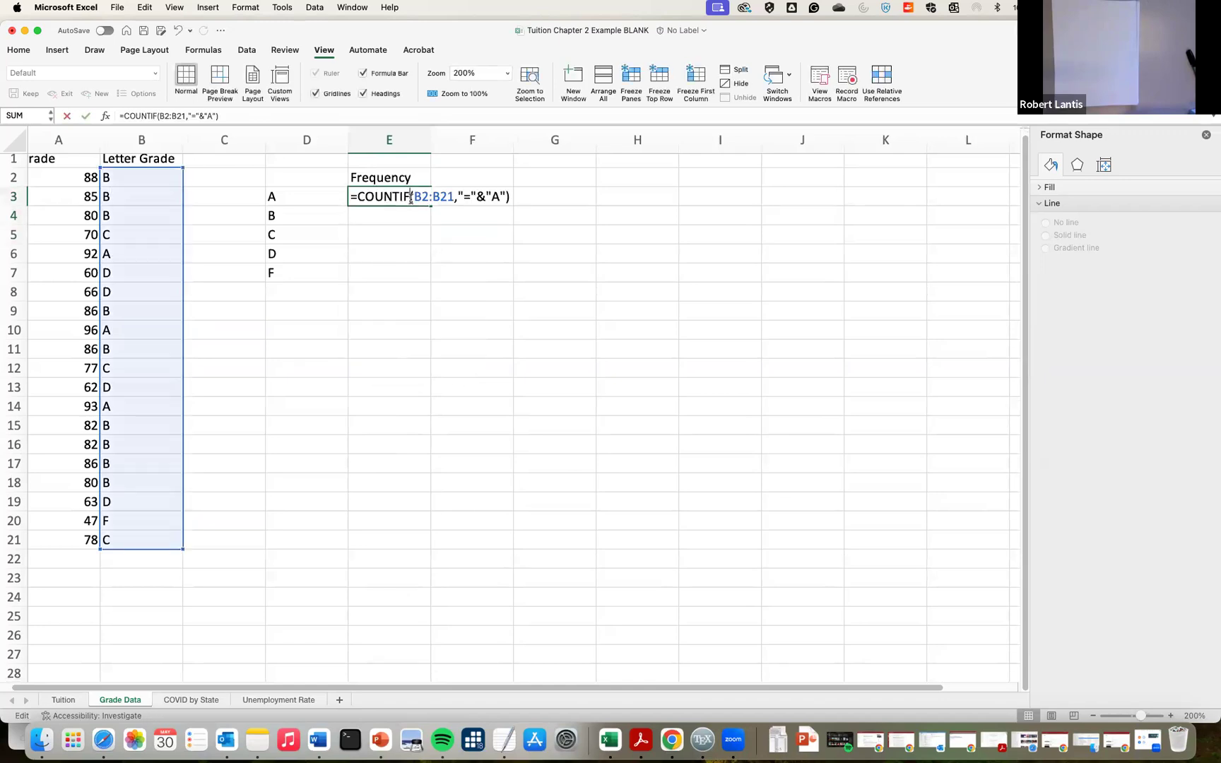
{"action": "double_click", "coordinate": [485, 196]}
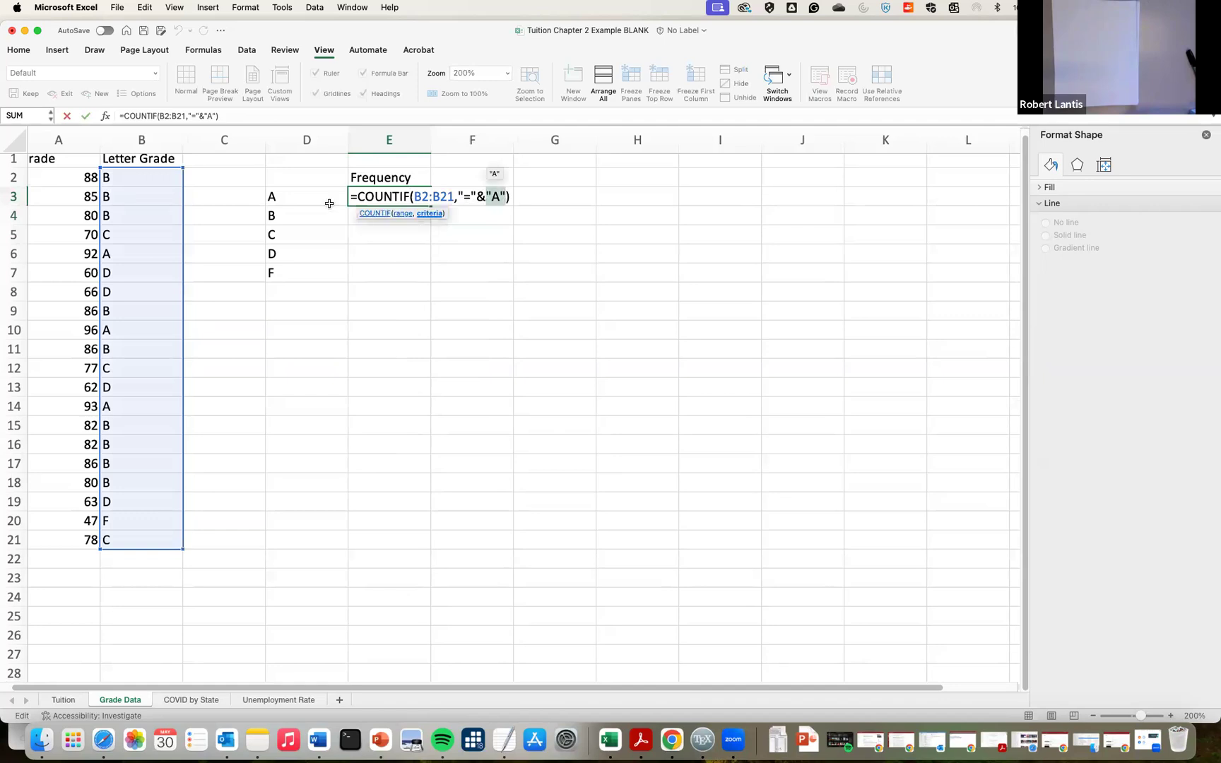
{"action": "left_click", "coordinate": [300, 196]}
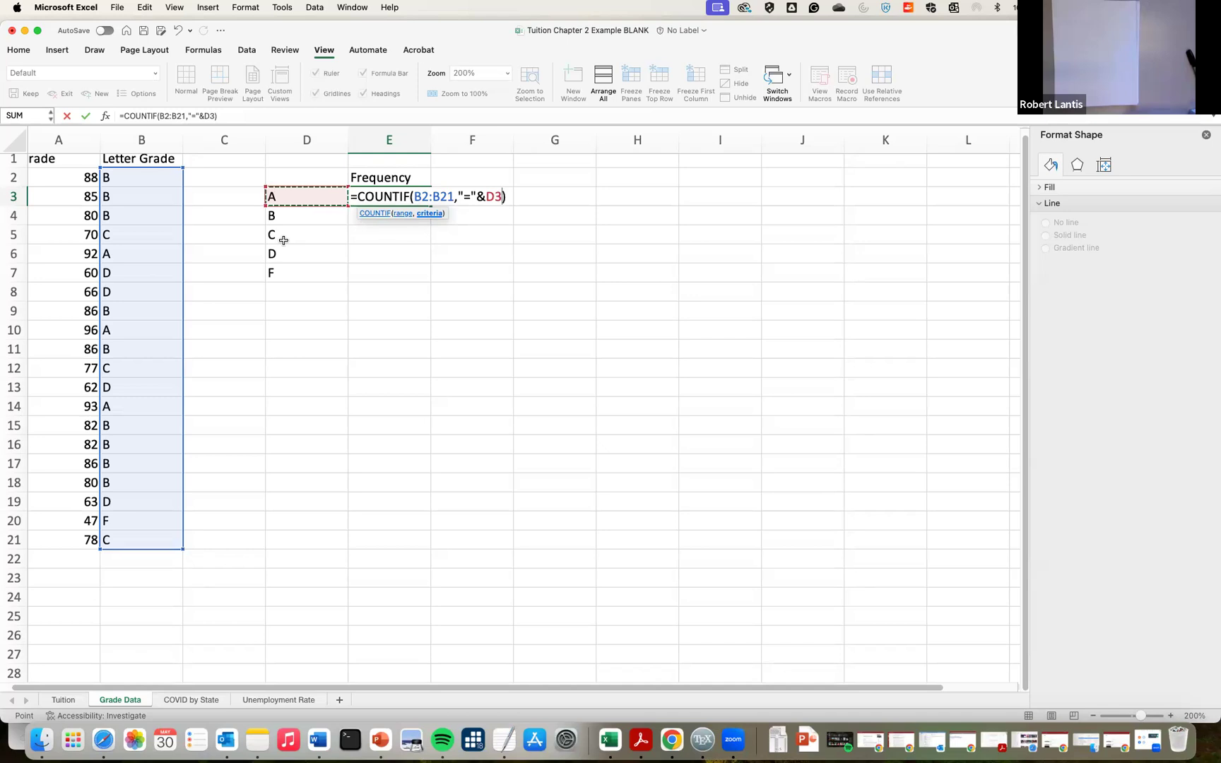
{"action": "key", "text": "Return"}
{"action": "left_click", "coordinate": [413, 198]}
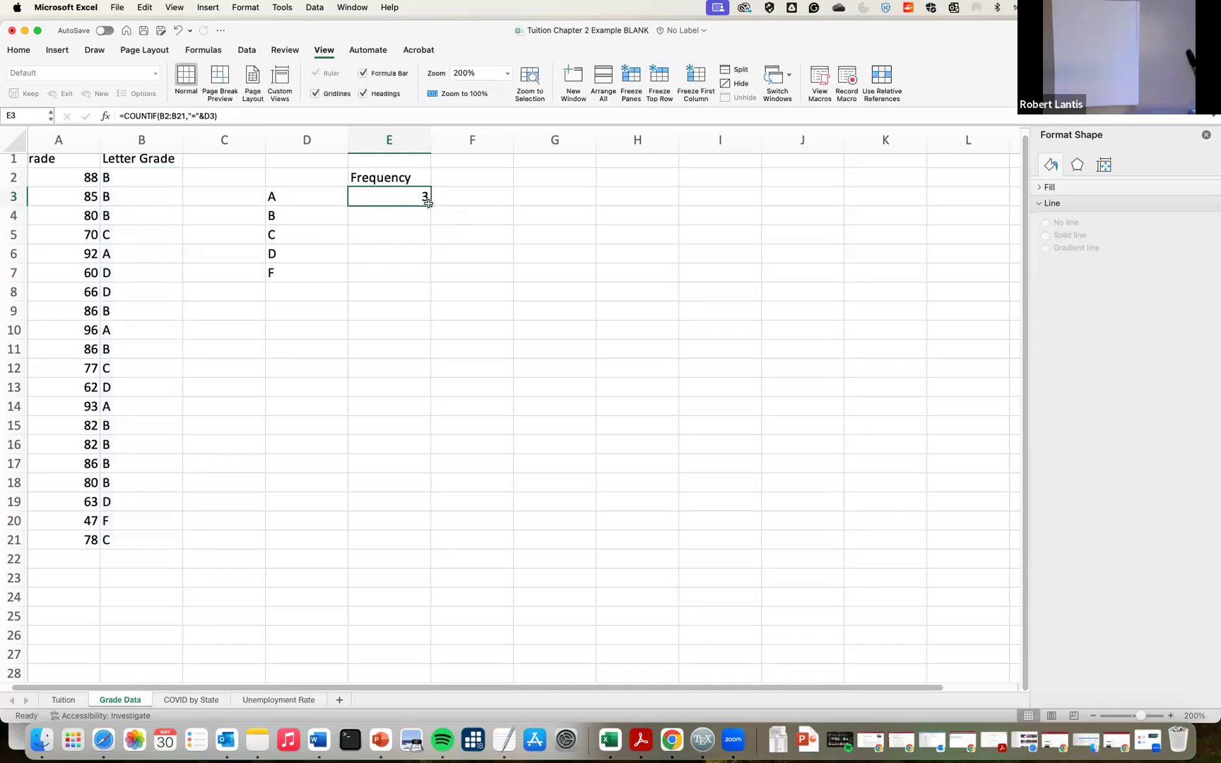
{"action": "left_click_drag", "start_coordinate": [427, 202], "coordinate": [404, 281]}
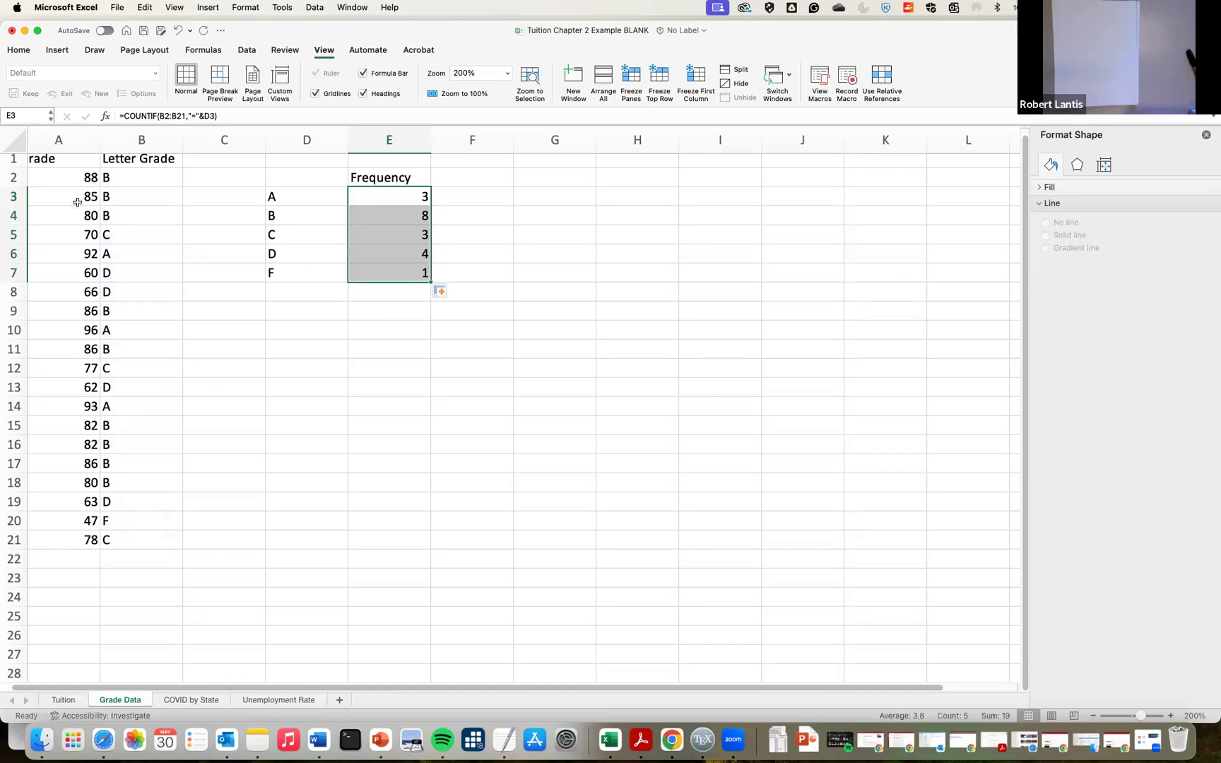
Inspect the cell references in the COUNTIF formulas of E3 and E4
{"action": "double_click", "coordinate": [399, 200]}
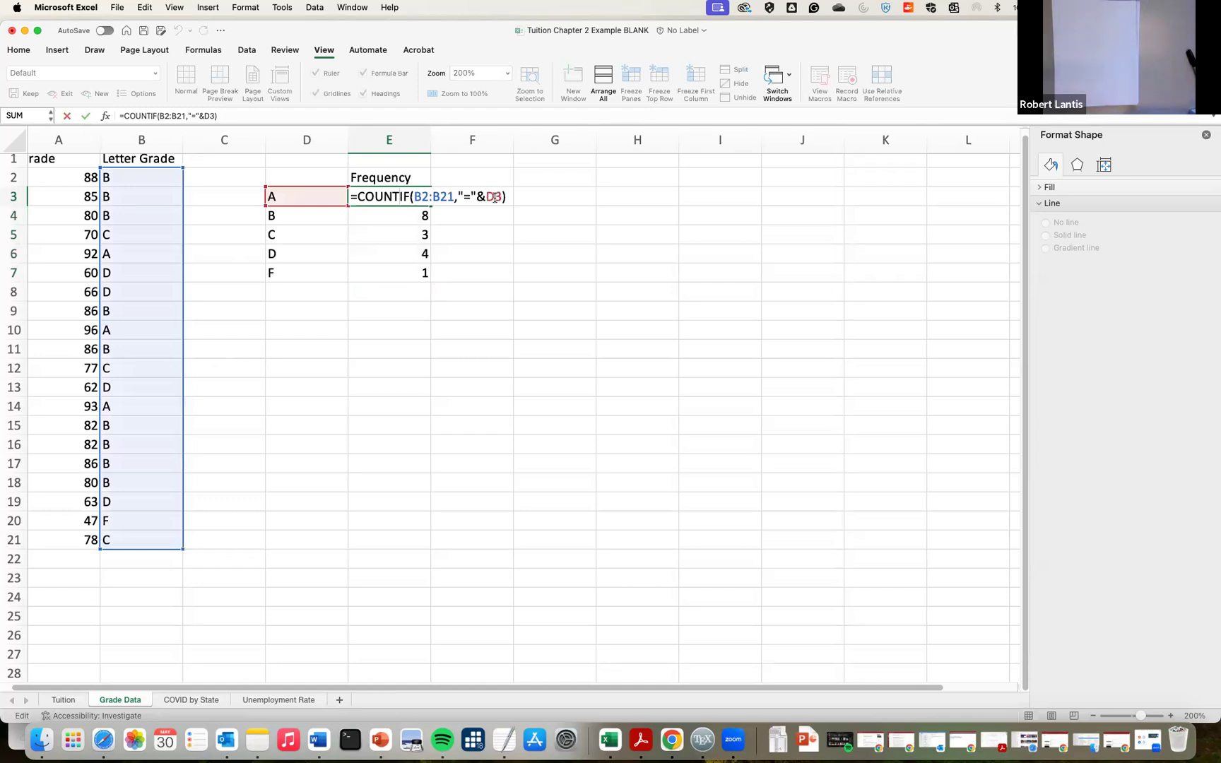
{"action": "key", "text": "Return"}
{"action": "double_click", "coordinate": [409, 212]}
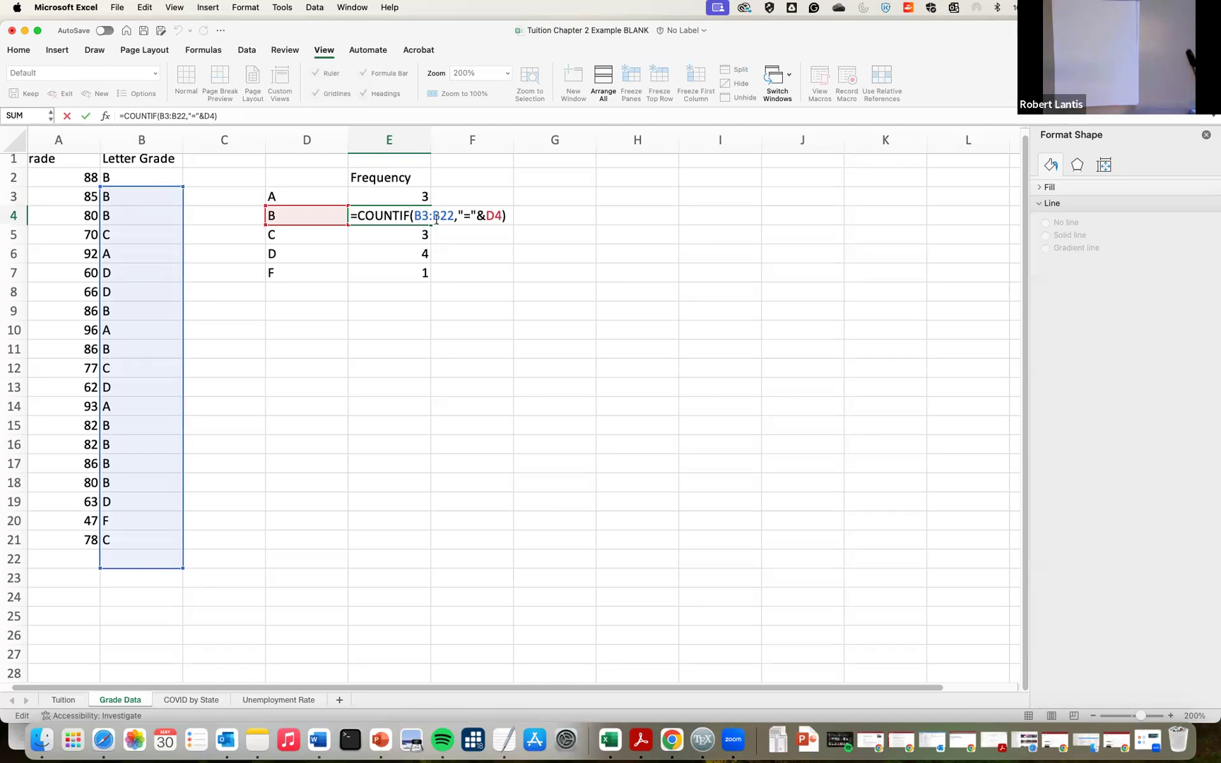
{"action": "key", "text": "Return"}
{"action": "key", "text": "Up"}
{"action": "key", "text": "Up"}
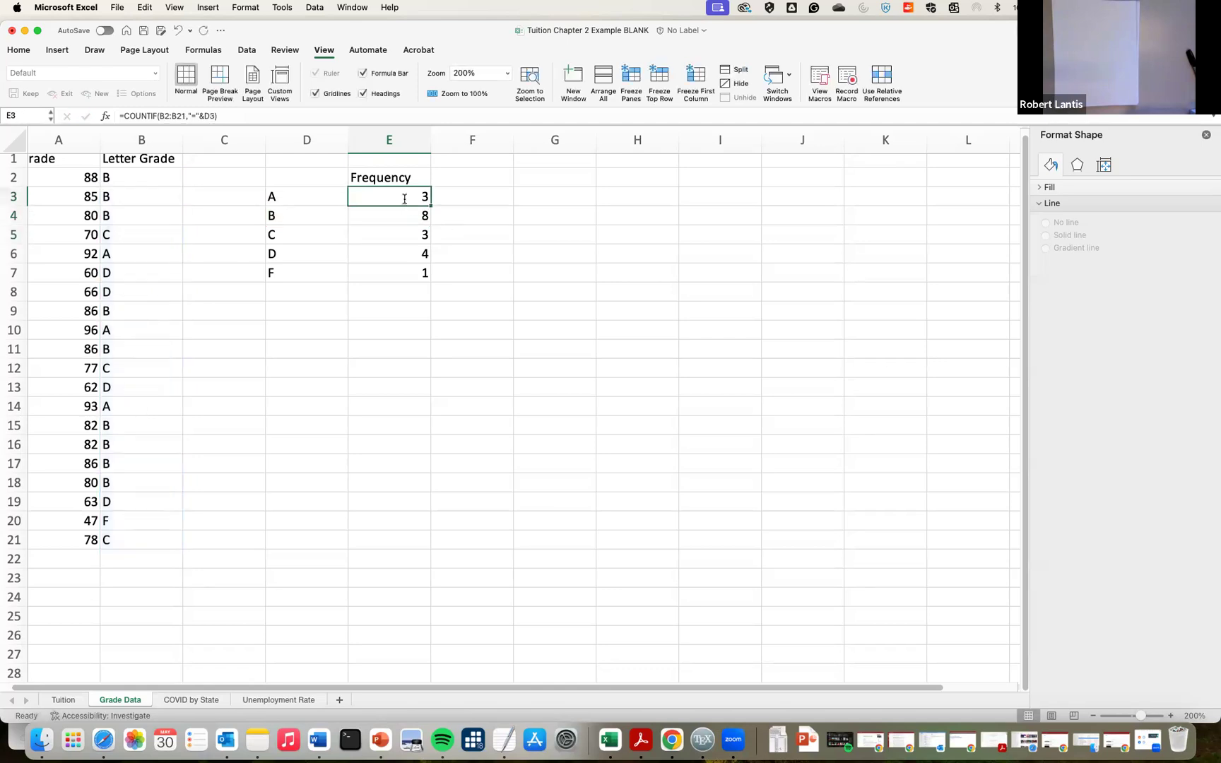
Add dollar signs to the range in E3's COUNTIF formula so it reads $B$2:$B$21
{"action": "double_click", "coordinate": [403, 197]}
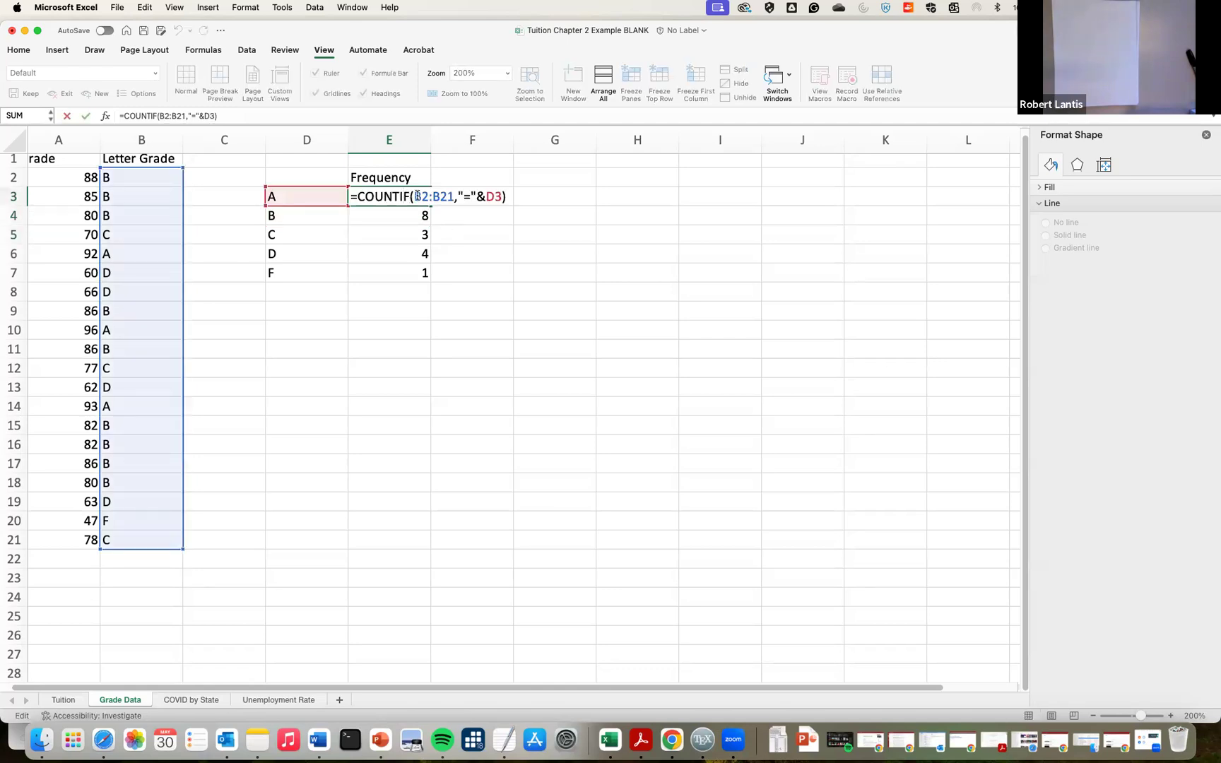
{"action": "left_click_drag", "start_coordinate": [414, 196], "coordinate": [456, 197]}
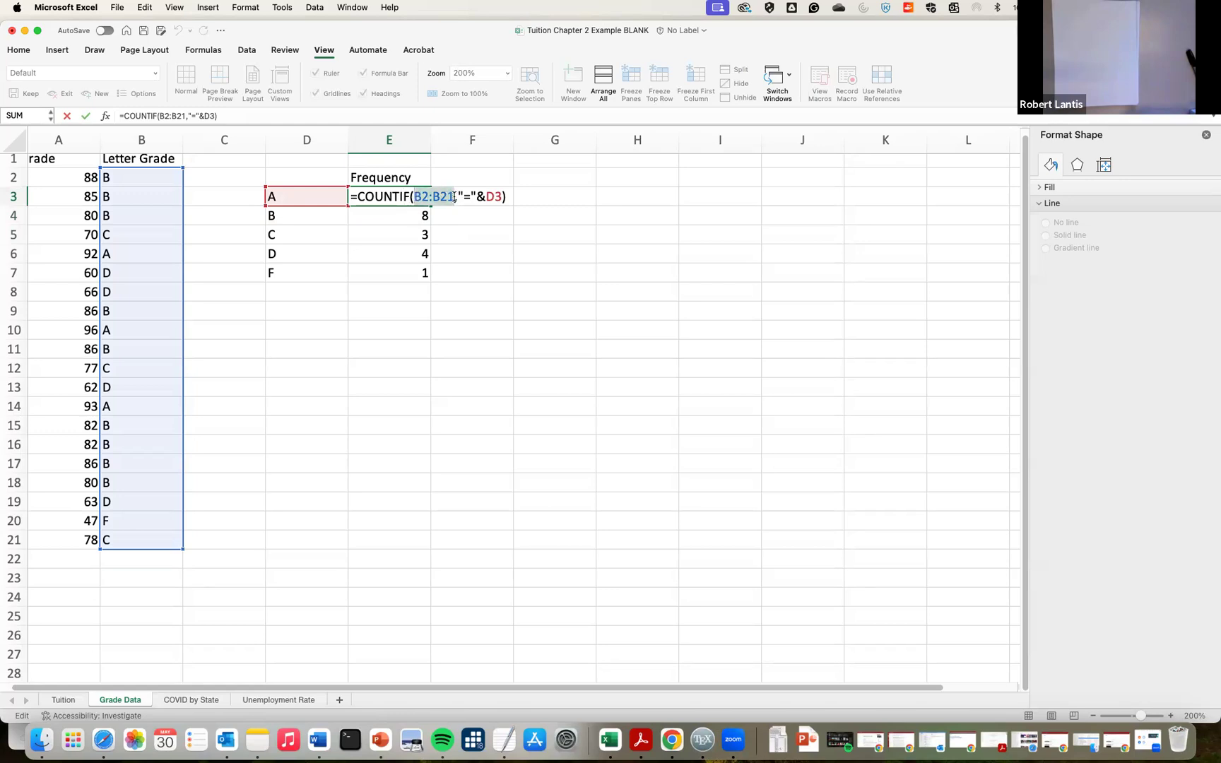
{"action": "left_click", "coordinate": [416, 198]}
{"action": "type", "text": "$"}
{"action": "key", "text": "Right"}
{"action": "type", "text": "$"}
{"action": "key", "text": "Right"}
{"action": "key", "text": "Right"}
{"action": "type", "text": "$"}
{"action": "key", "text": "Right"}
{"action": "type", "text": "$"}
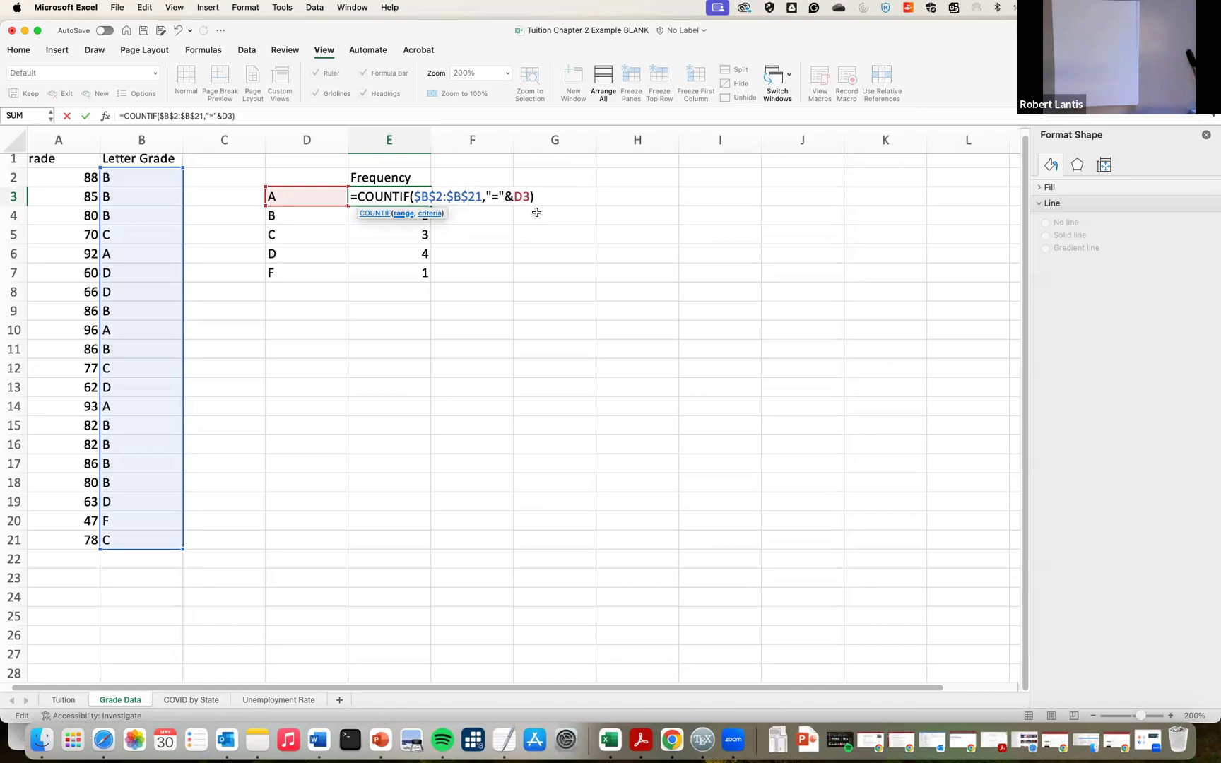
Remove the dollar signs from the range in E3's formula so it reads B2:B21
{"action": "key", "text": "BackSpace"}
{"action": "key", "text": "Left"}
{"action": "key", "text": "BackSpace"}
{"action": "key", "text": "Left"}
{"action": "key", "text": "Left"}
{"action": "key", "text": "BackSpace"}
{"action": "key", "text": "Left"}
{"action": "key", "text": "Left"}
{"action": "key", "text": "Delete"}
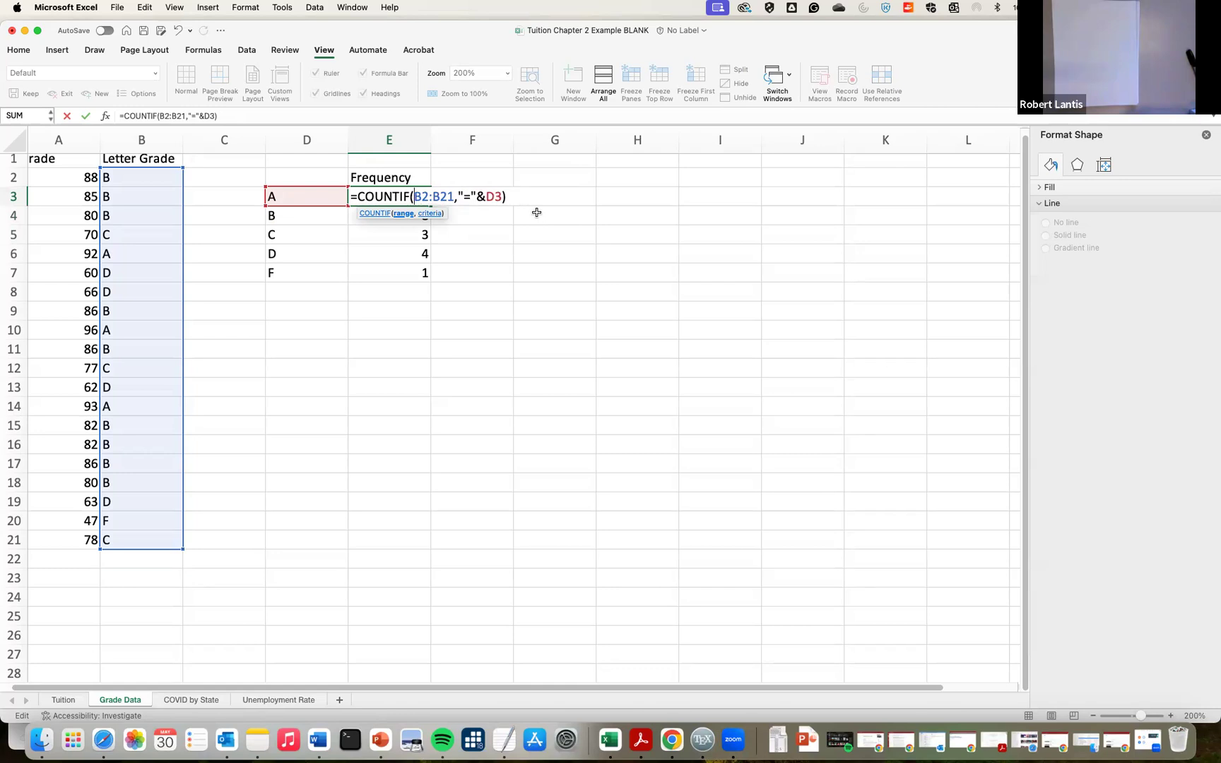
Convert the whole B2:B21 range in E3's COUNTIF formula to the absolute reference $B$2:$B$21, and reopen the formula
{"action": "left_click_drag", "start_coordinate": [414, 196], "coordinate": [450, 196]}
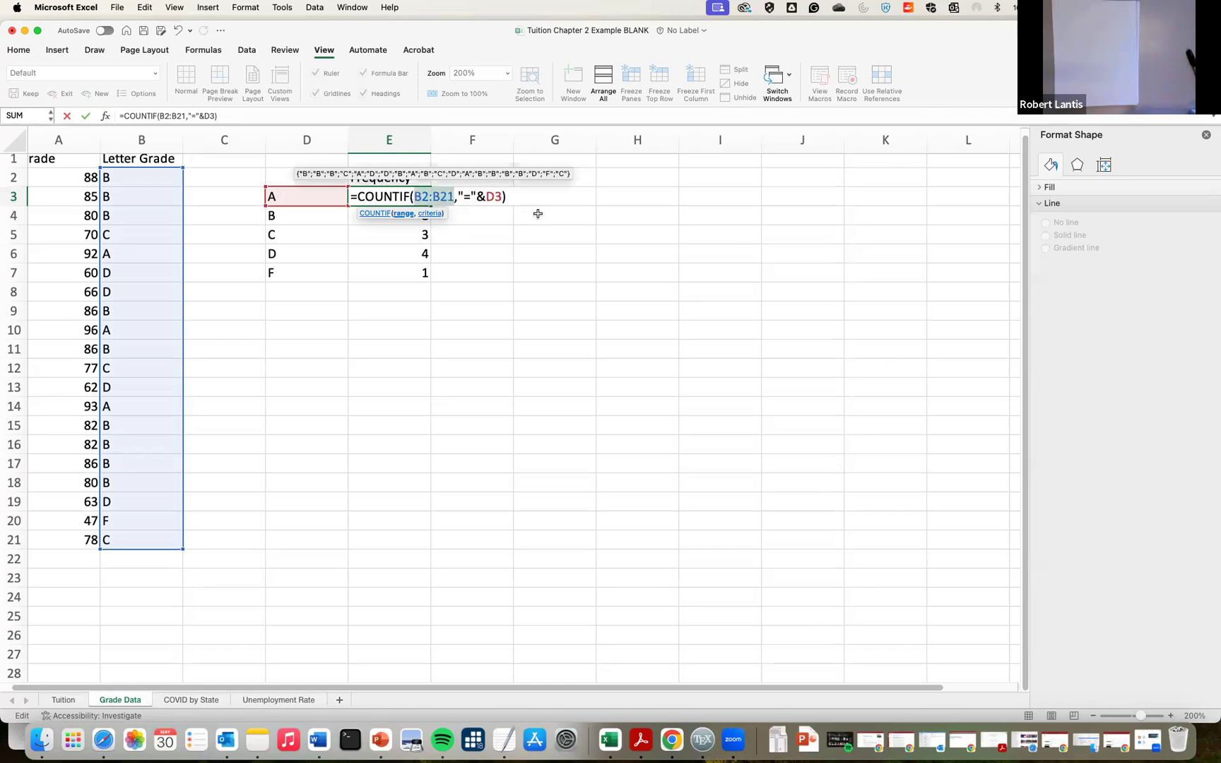
{"action": "key", "text": "super+t"}
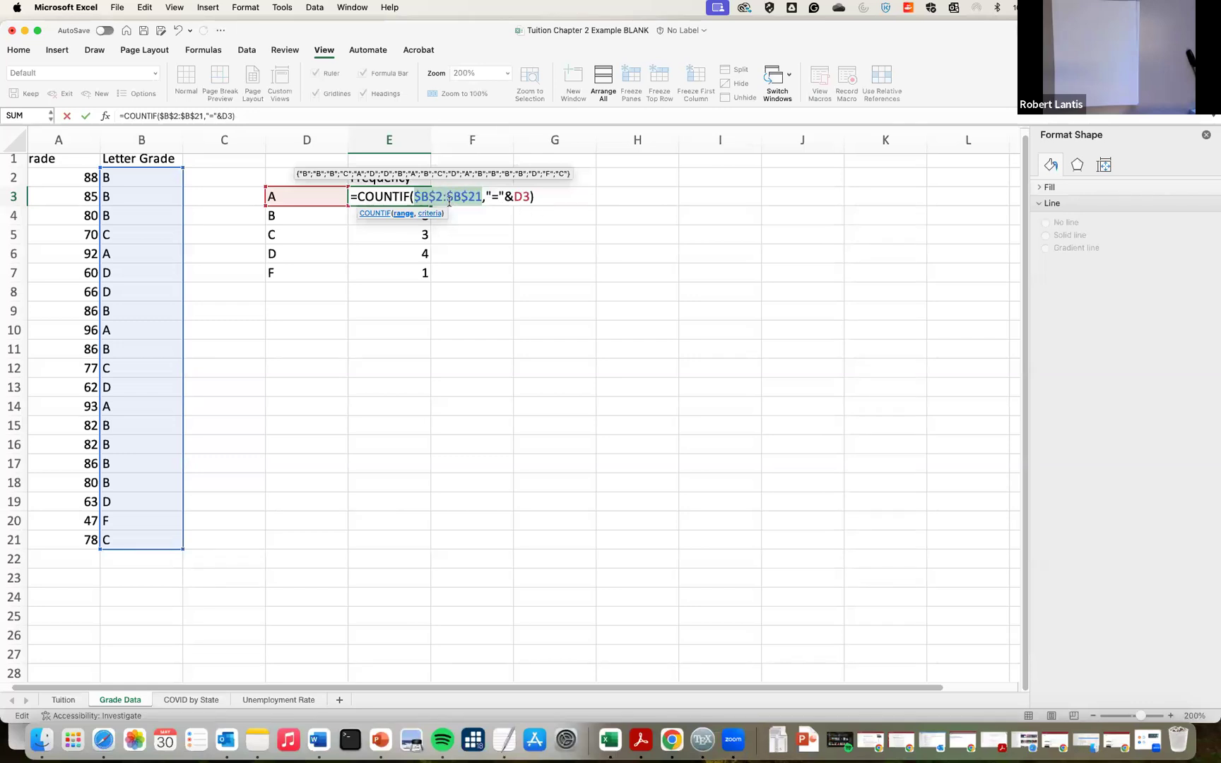
{"action": "key", "text": "Return"}
{"action": "left_click", "coordinate": [418, 196]}
{"action": "double_click", "coordinate": [417, 196]}
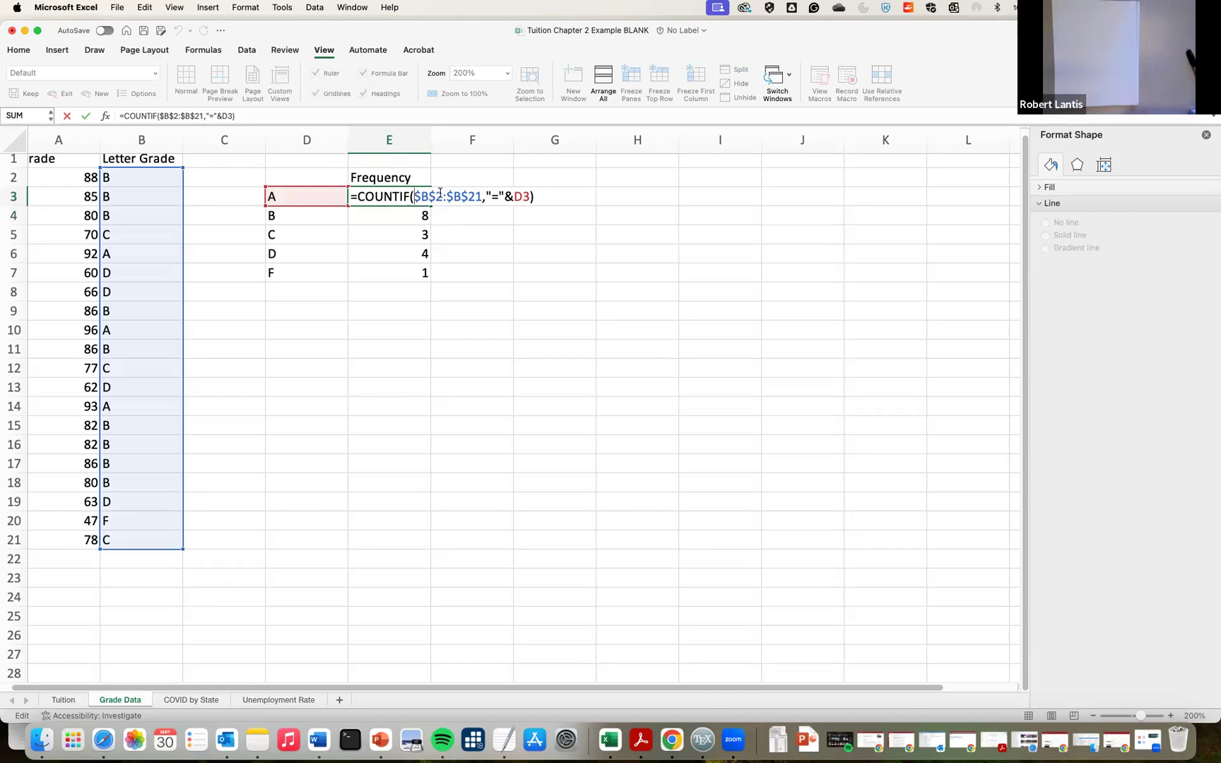
Examine the range and criteria arguments inside E3's COUNTIF formula
{"action": "left_click", "coordinate": [499, 196]}
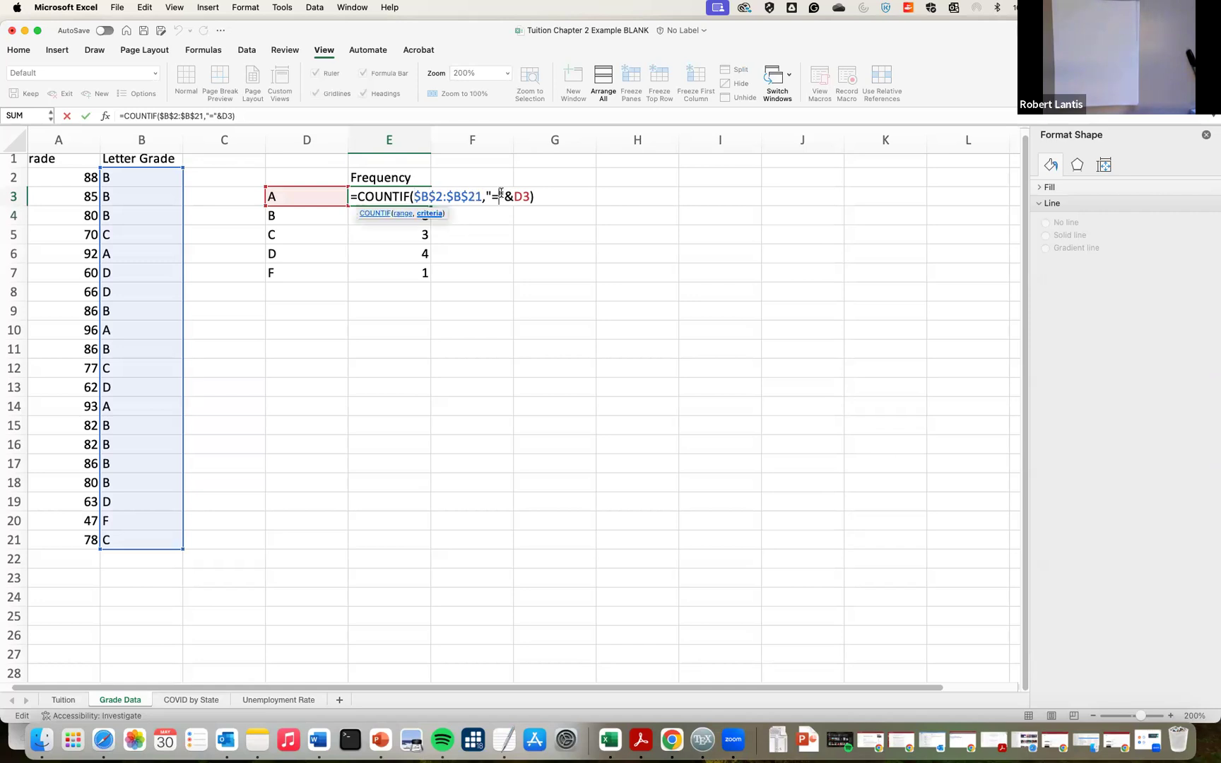
{"action": "left_click", "coordinate": [533, 198]}
{"action": "left_click", "coordinate": [554, 200]}
{"action": "key", "text": "Left"}
{"action": "key", "text": "Left"}
{"action": "key", "text": "Right"}
{"action": "key", "text": "Right"}
{"action": "key", "text": "Left"}
{"action": "left_click", "coordinate": [447, 194]}
{"action": "left_click", "coordinate": [414, 197]}
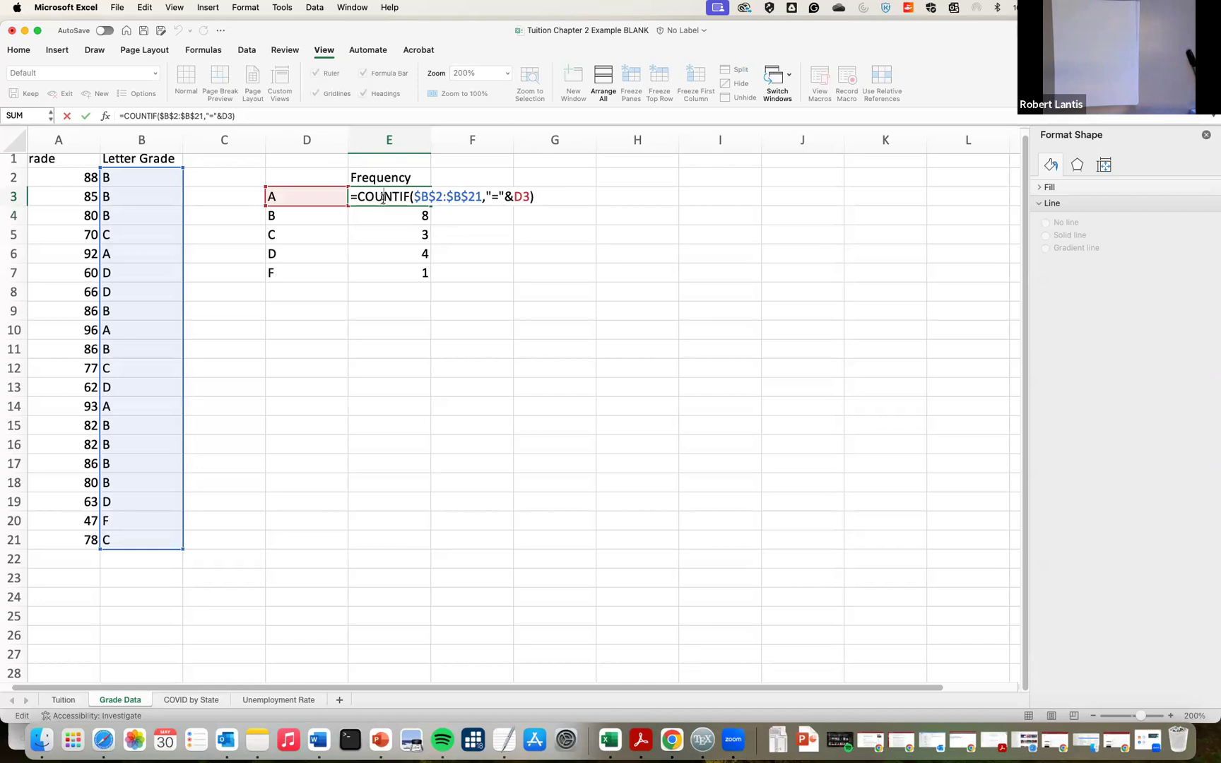
{"action": "left_click", "coordinate": [380, 197]}
Retype the closing parenthesis of E3's COUNTIF formula and commit the formula
{"action": "key", "text": "End"}
{"action": "key", "text": "BackSpace"}
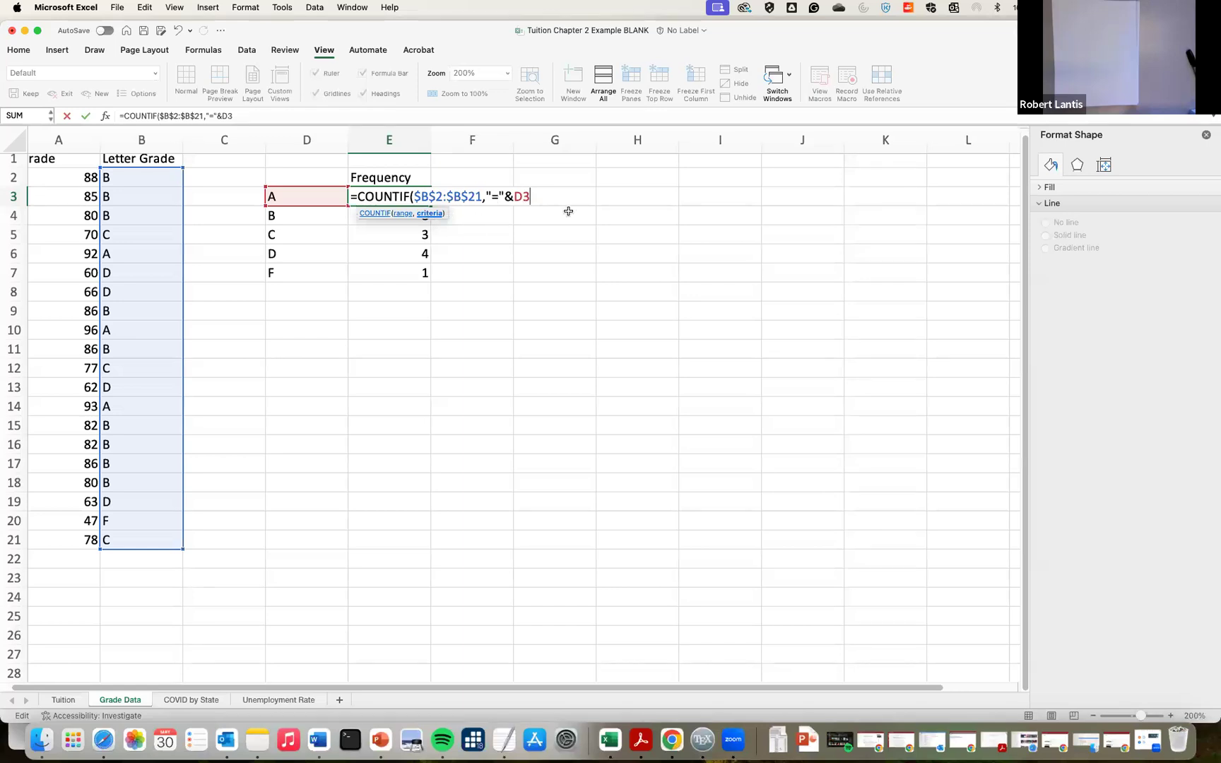
{"action": "type", "text": ")"}
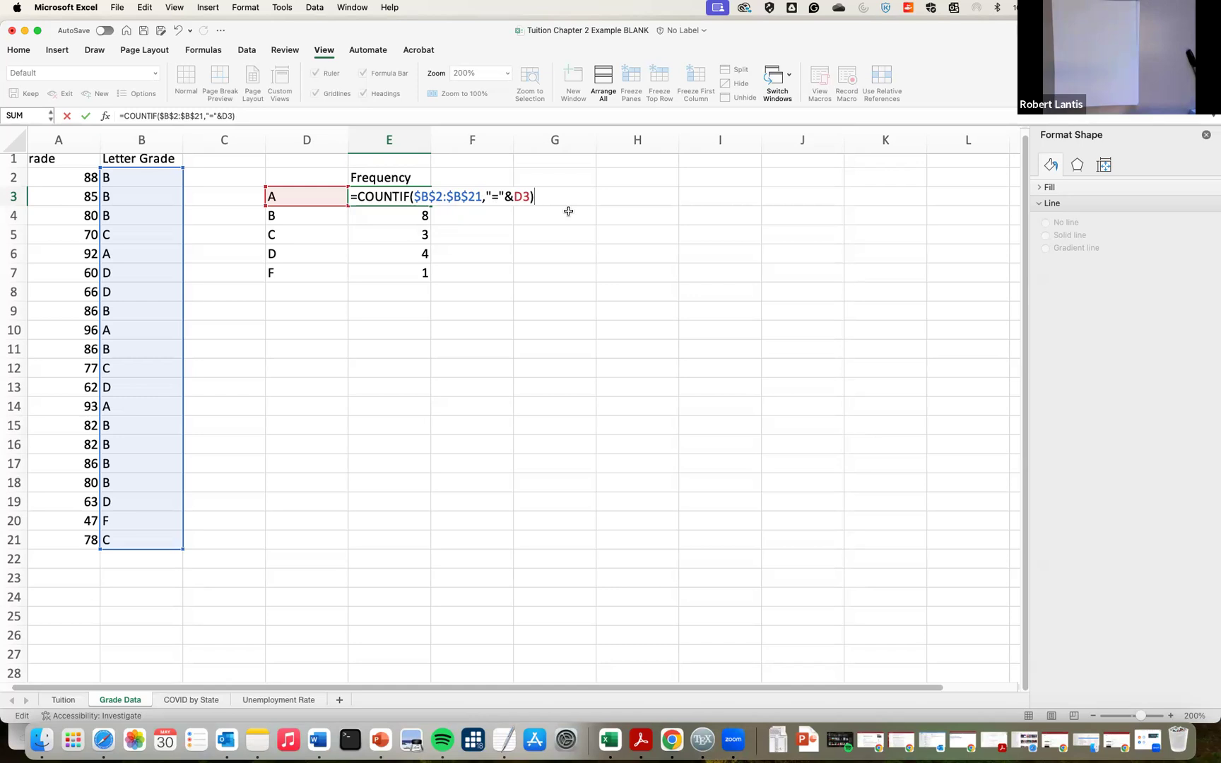
{"action": "key", "text": "Return"}
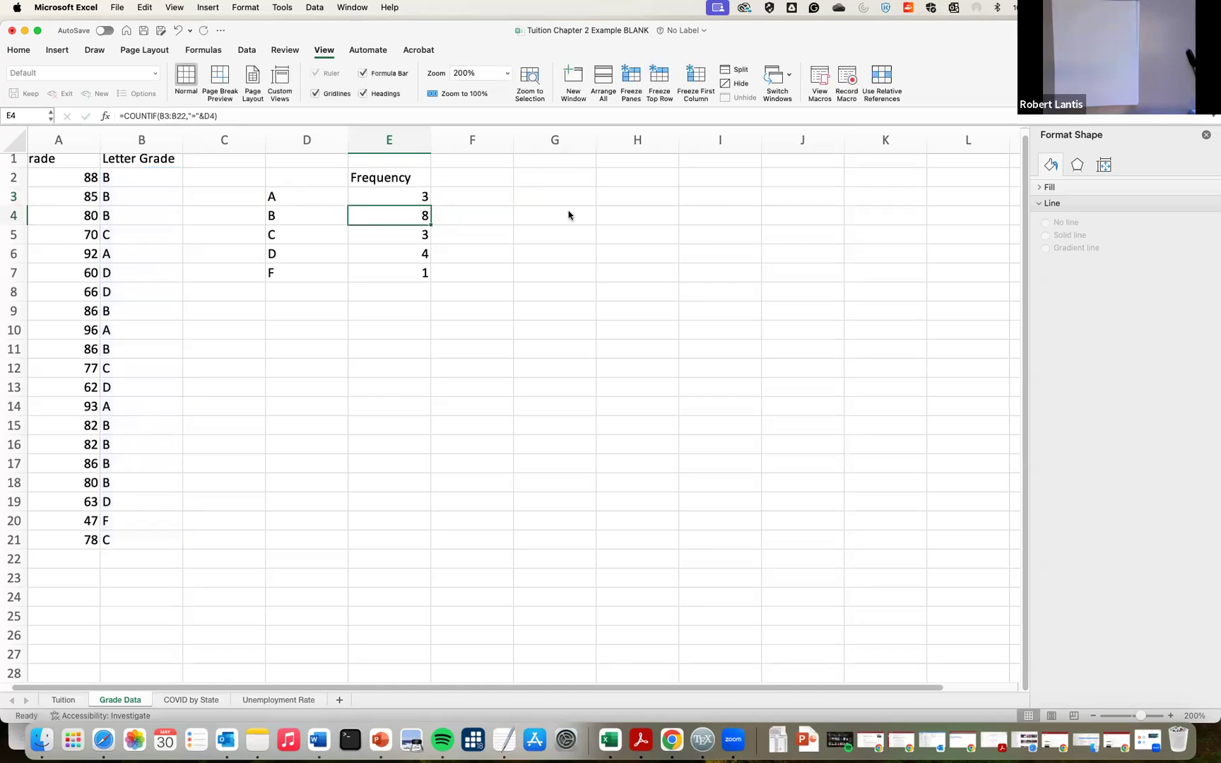
Fill E3's COUNTIF formula down through E7 and check the references in E4's copy
{"action": "left_click", "coordinate": [414, 199]}
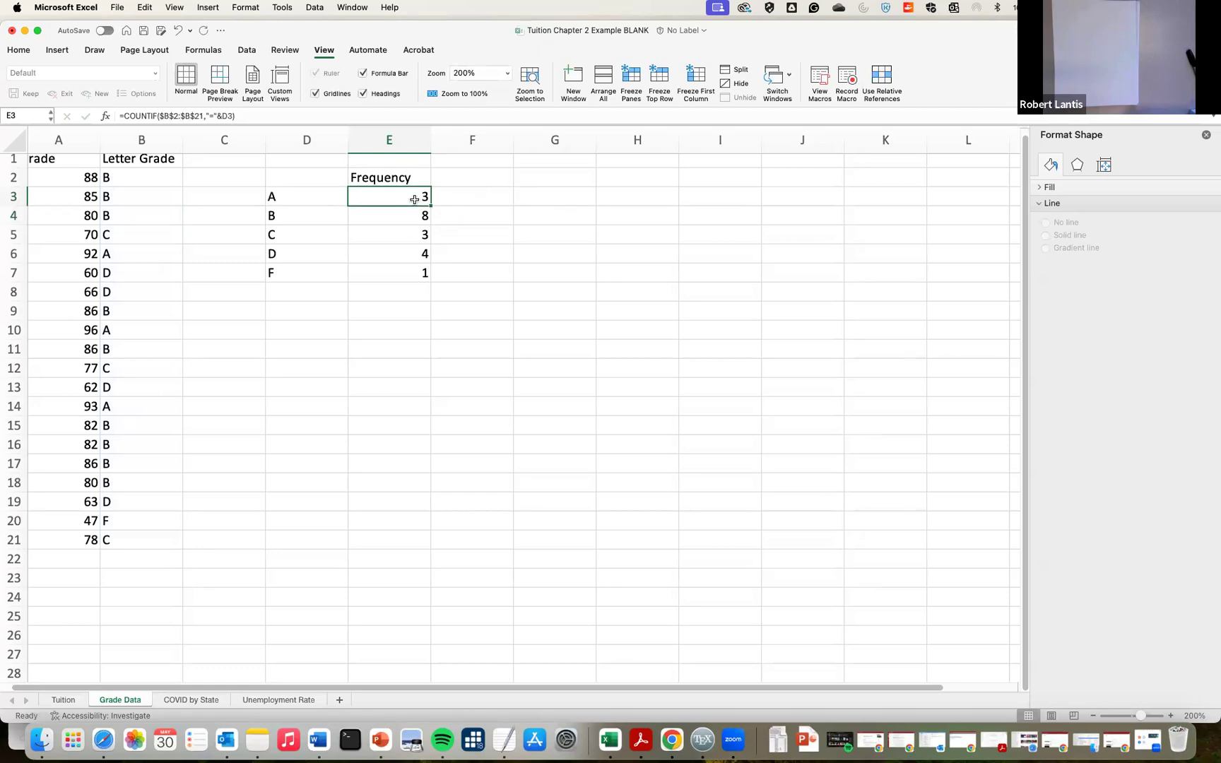
{"action": "left_click_drag", "start_coordinate": [431, 206], "coordinate": [428, 285]}
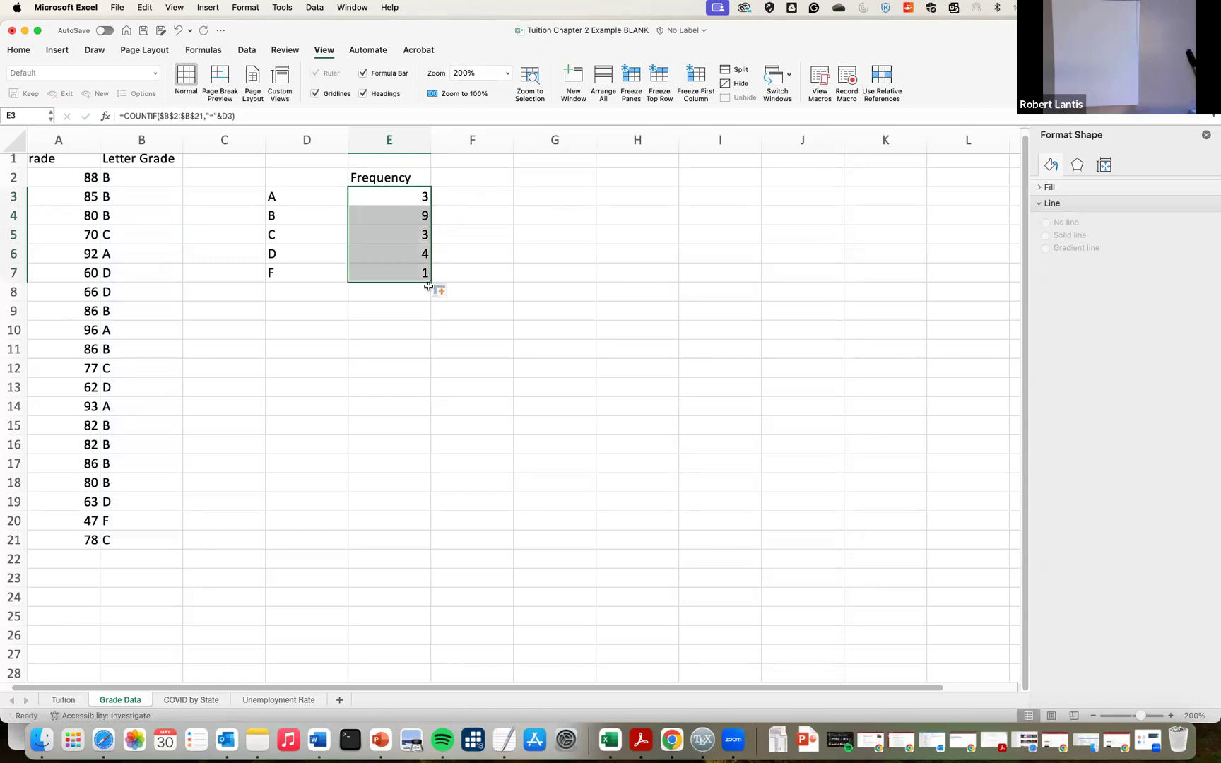
{"action": "double_click", "coordinate": [385, 215]}
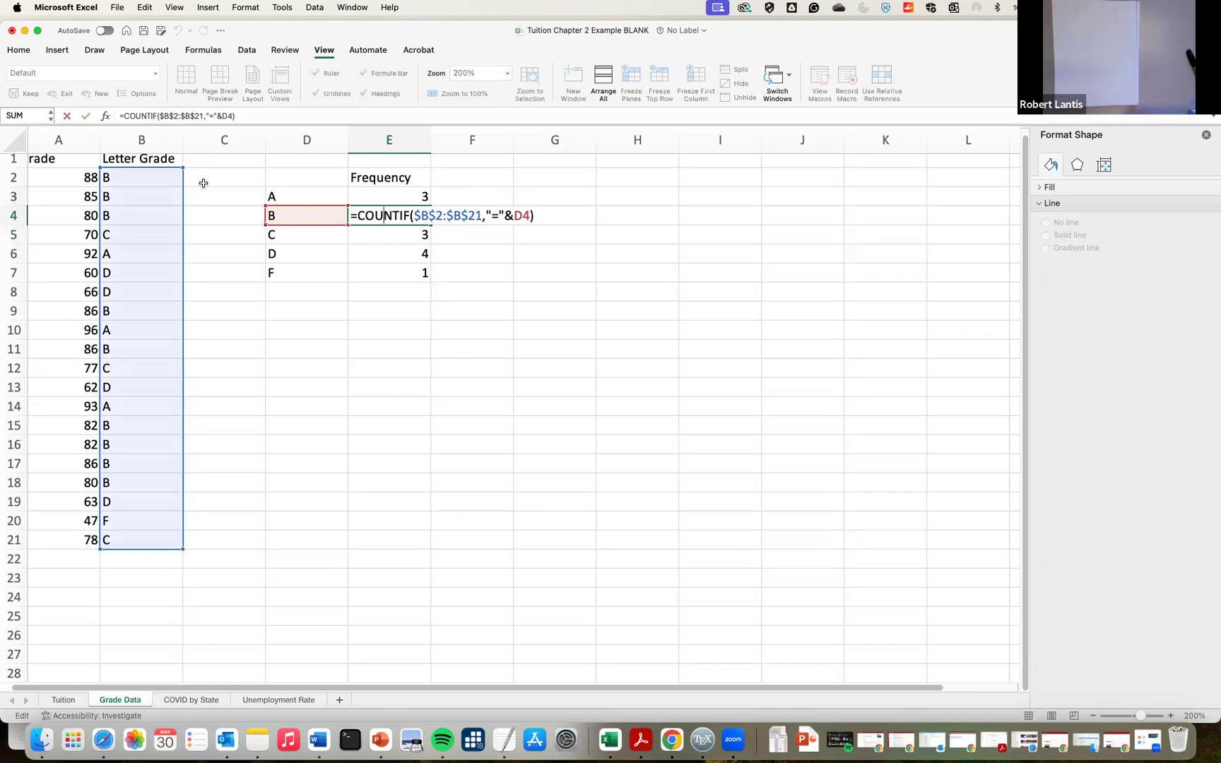
{"action": "key", "text": "Return"}
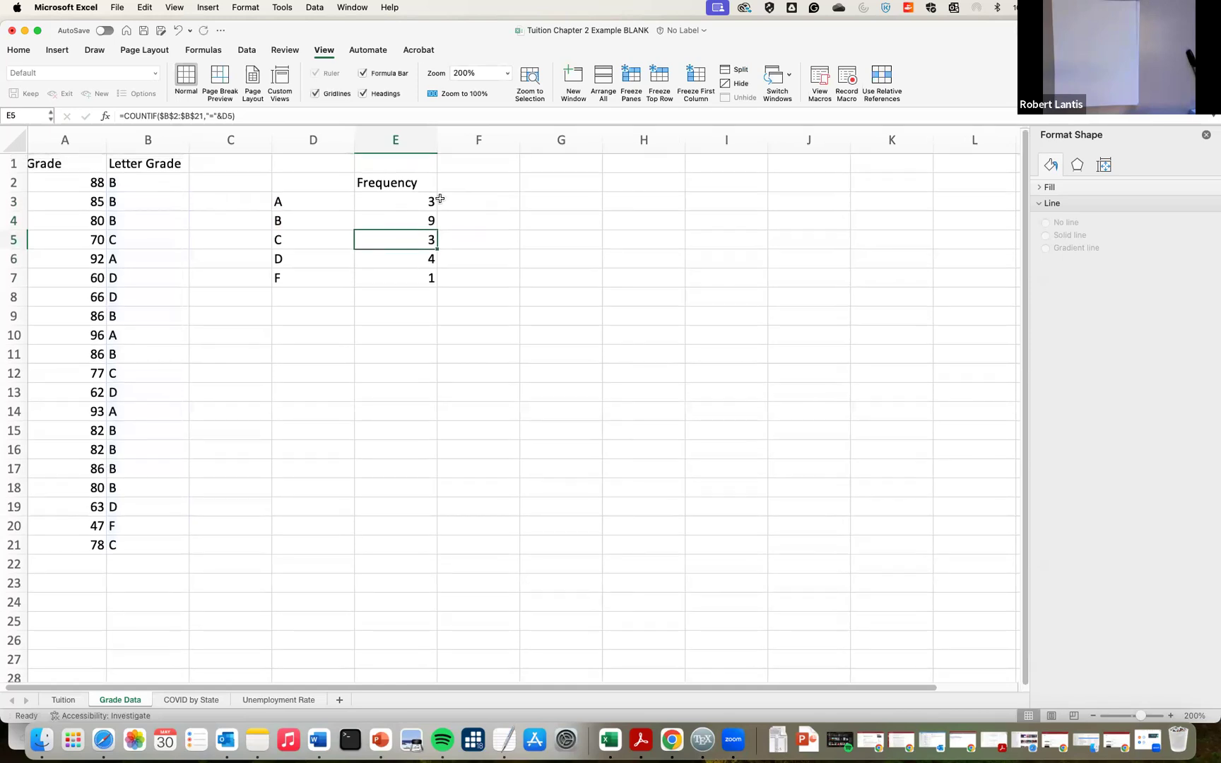
{"action": "scroll", "coordinate": [282, 255], "scroll_direction": "right", "scroll_amount": 1}
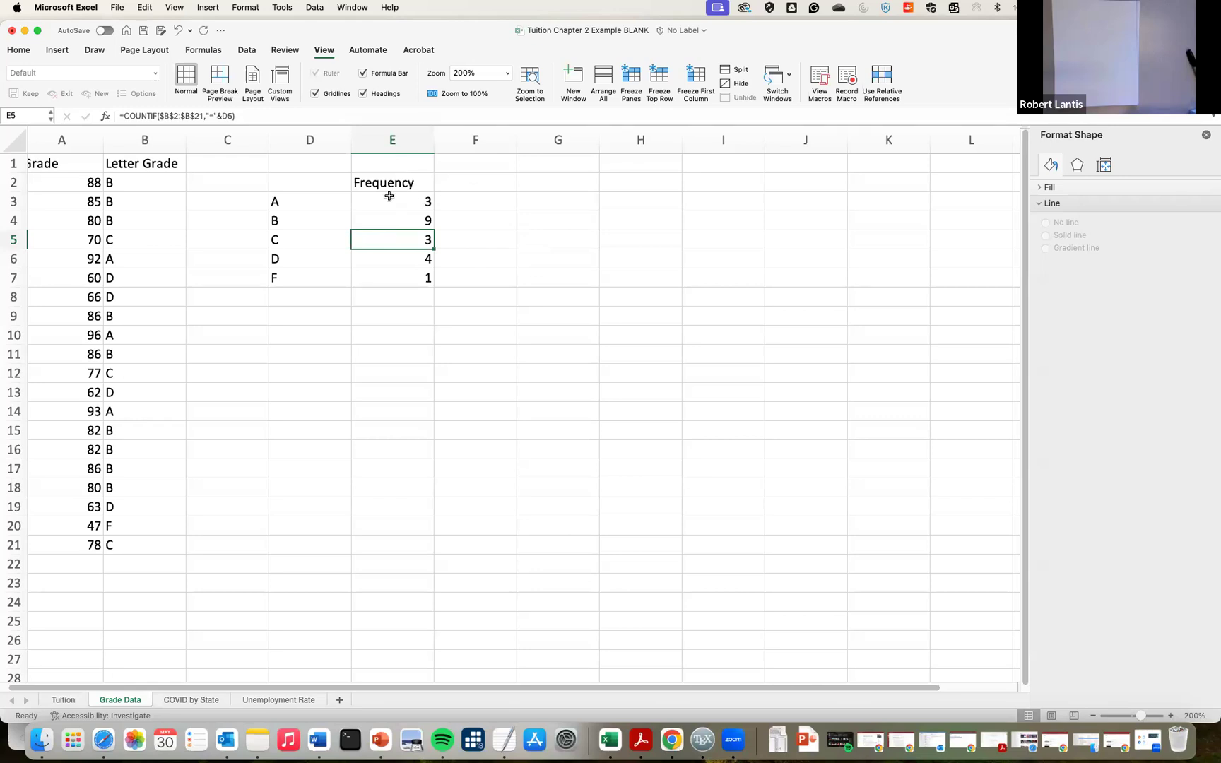
{"action": "left_click_drag", "start_coordinate": [332, 200], "coordinate": [398, 275]}
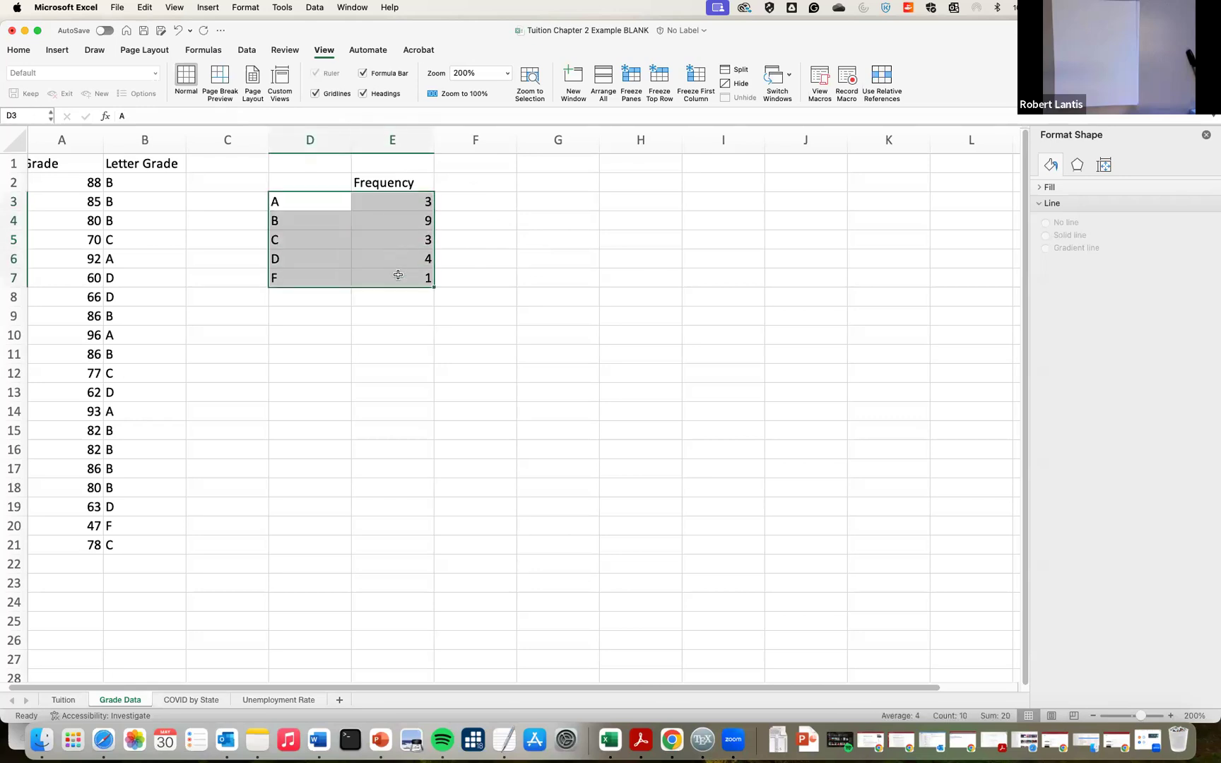
{"action": "left_click", "coordinate": [58, 51]}
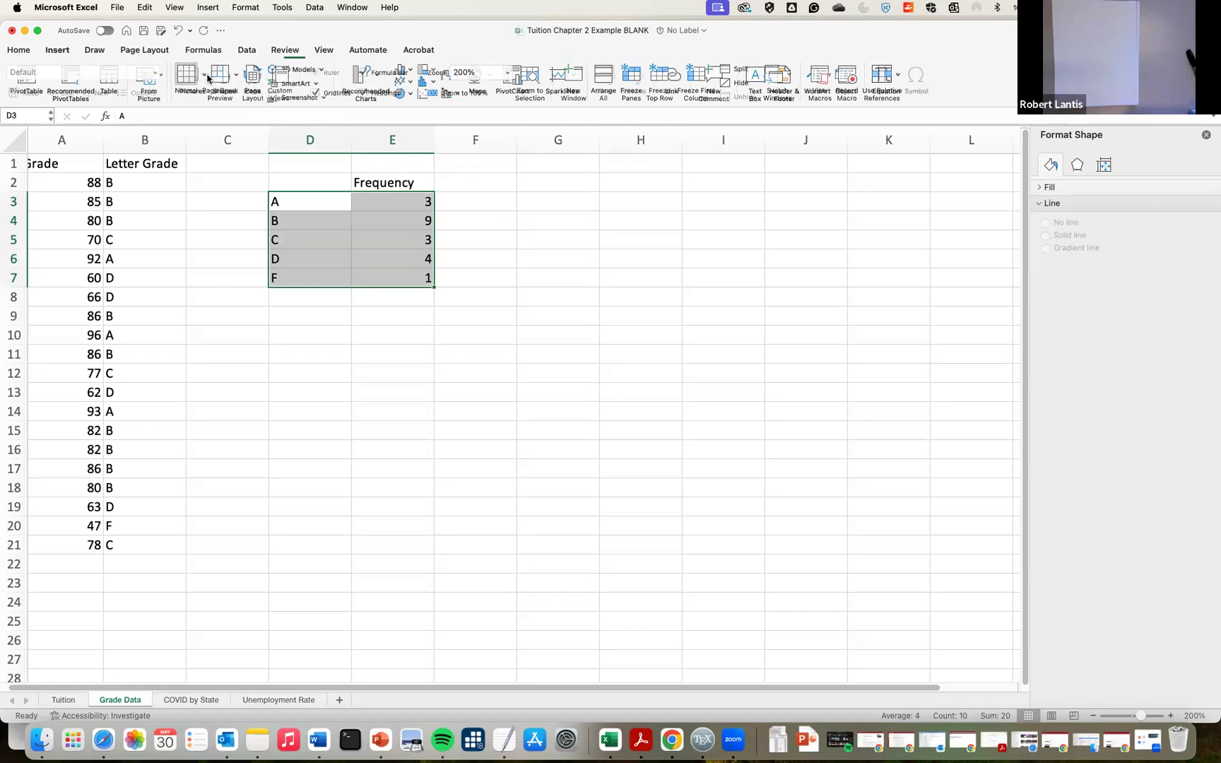
{"action": "key", "text": "Delete"}
{"action": "key", "text": "super+z"}
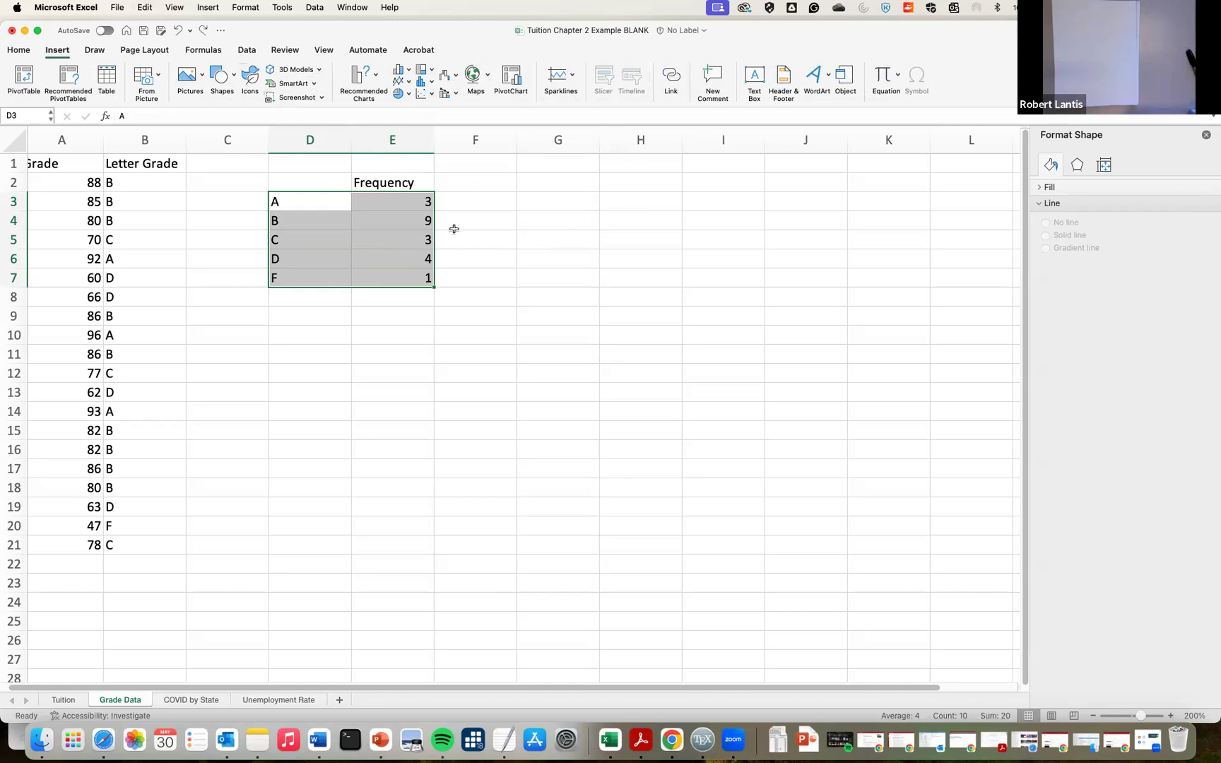
Enter the column header Percent Frequency in cell F2, beside the Frequency header
{"action": "left_click", "coordinate": [453, 212]}
{"action": "left_click", "coordinate": [453, 187]}
{"action": "type", "text": "P"}
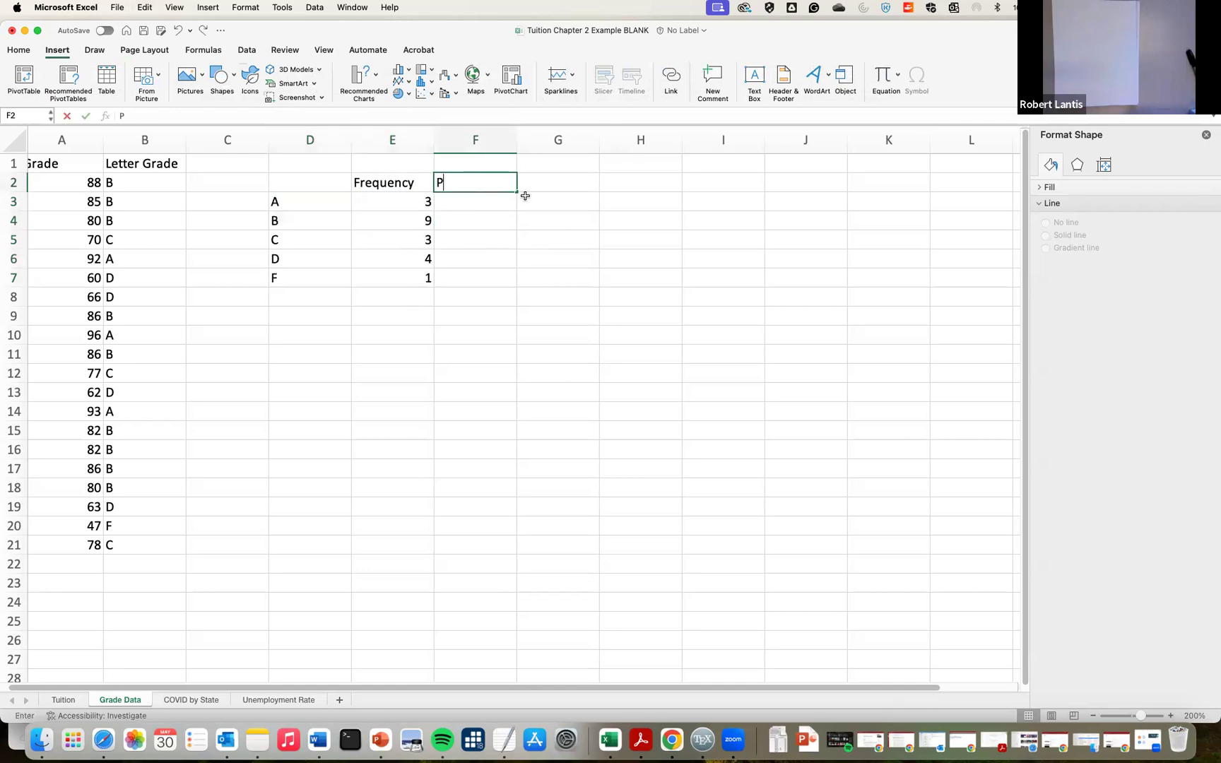
{"action": "type", "text": "ercent Frequency"}
{"action": "key", "text": "Return"}
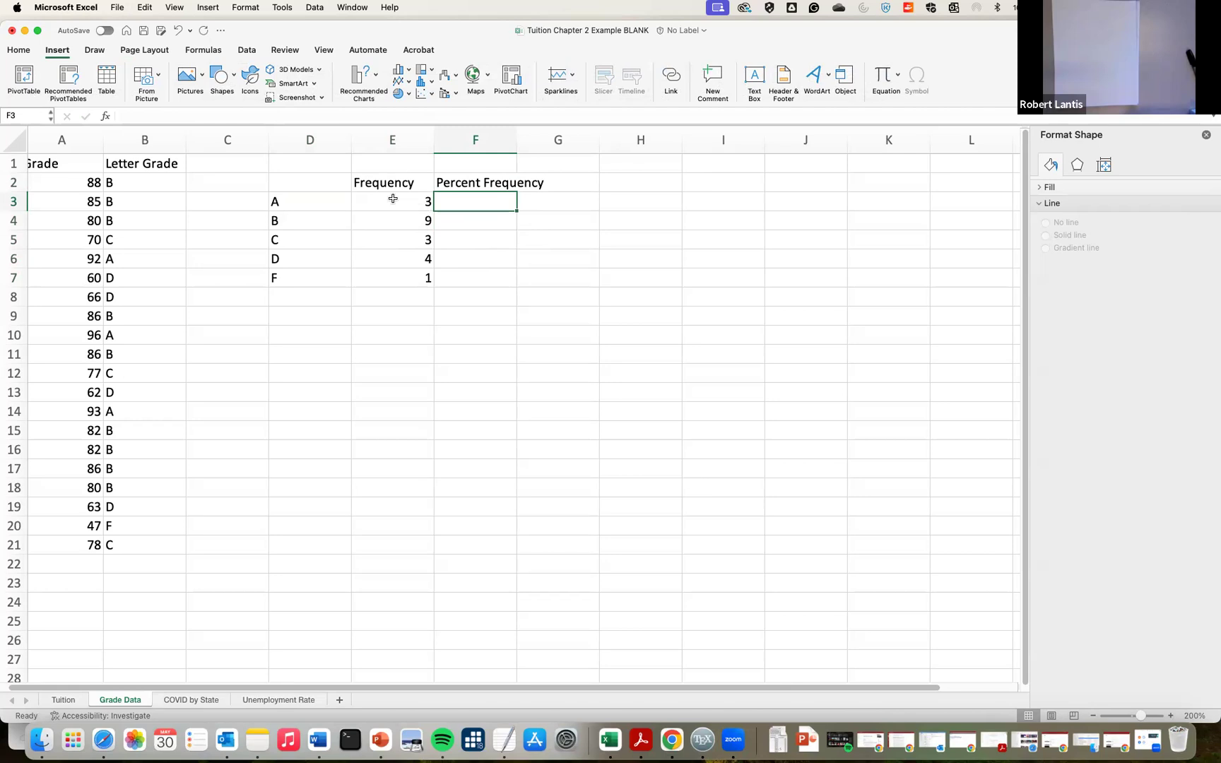
Total the letter-grade frequencies E3:E7 with a SUM formula in cell E8
{"action": "scroll", "coordinate": [406, 299], "scroll_direction": "left", "scroll_amount": 1}
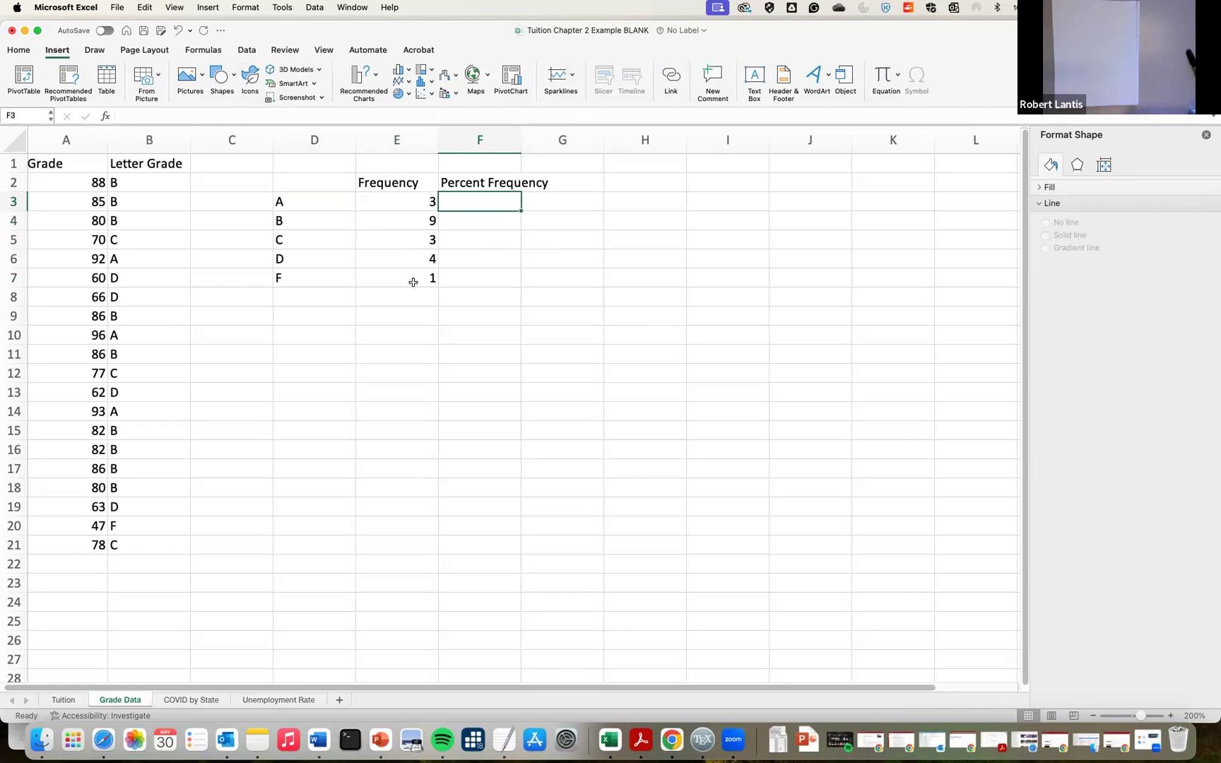
{"action": "left_click", "coordinate": [407, 294]}
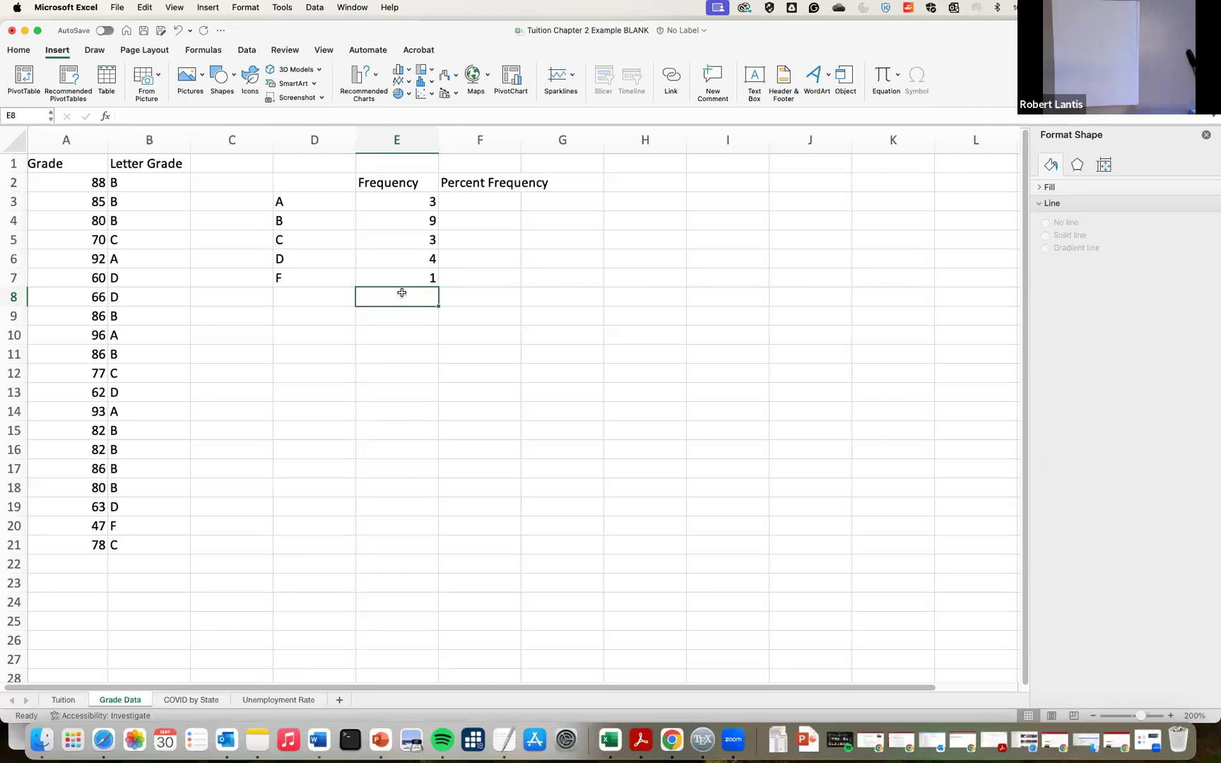
{"action": "type", "text": "=sum("}
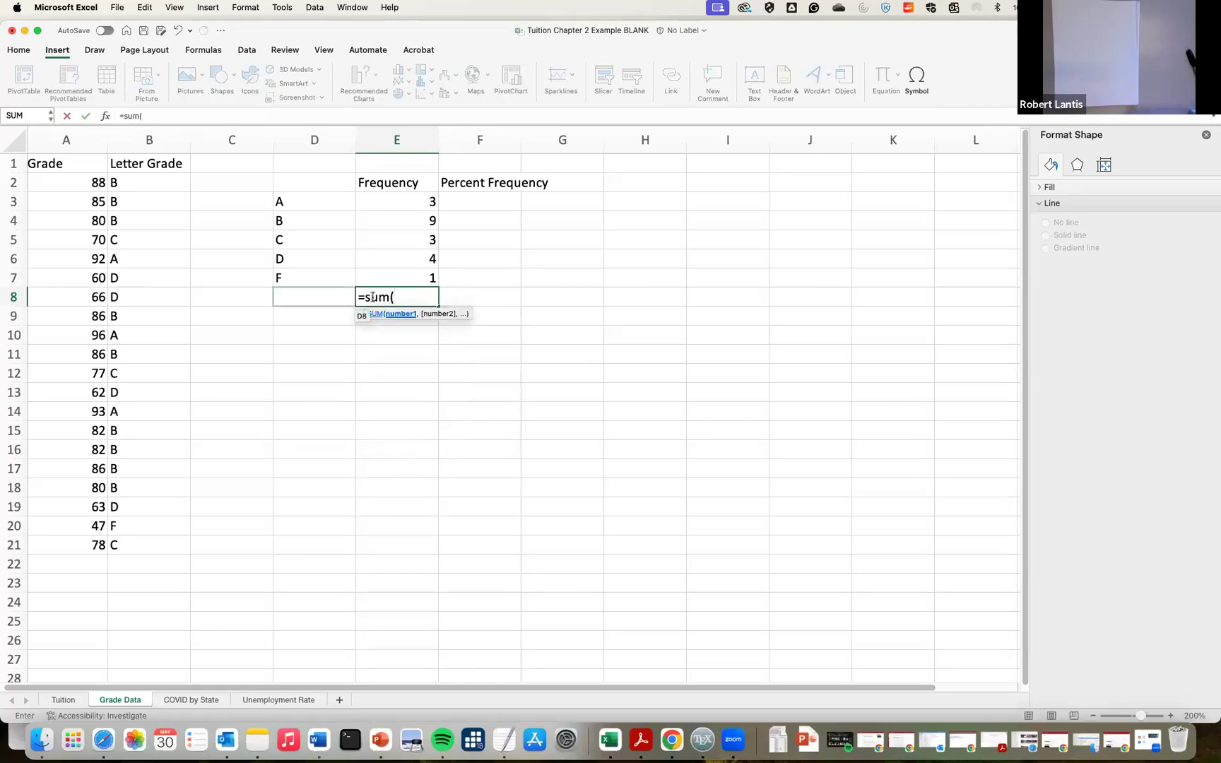
{"action": "left_click_drag", "start_coordinate": [401, 283], "coordinate": [417, 202]}
{"action": "left_click_drag", "start_coordinate": [416, 244], "coordinate": [404, 276]}
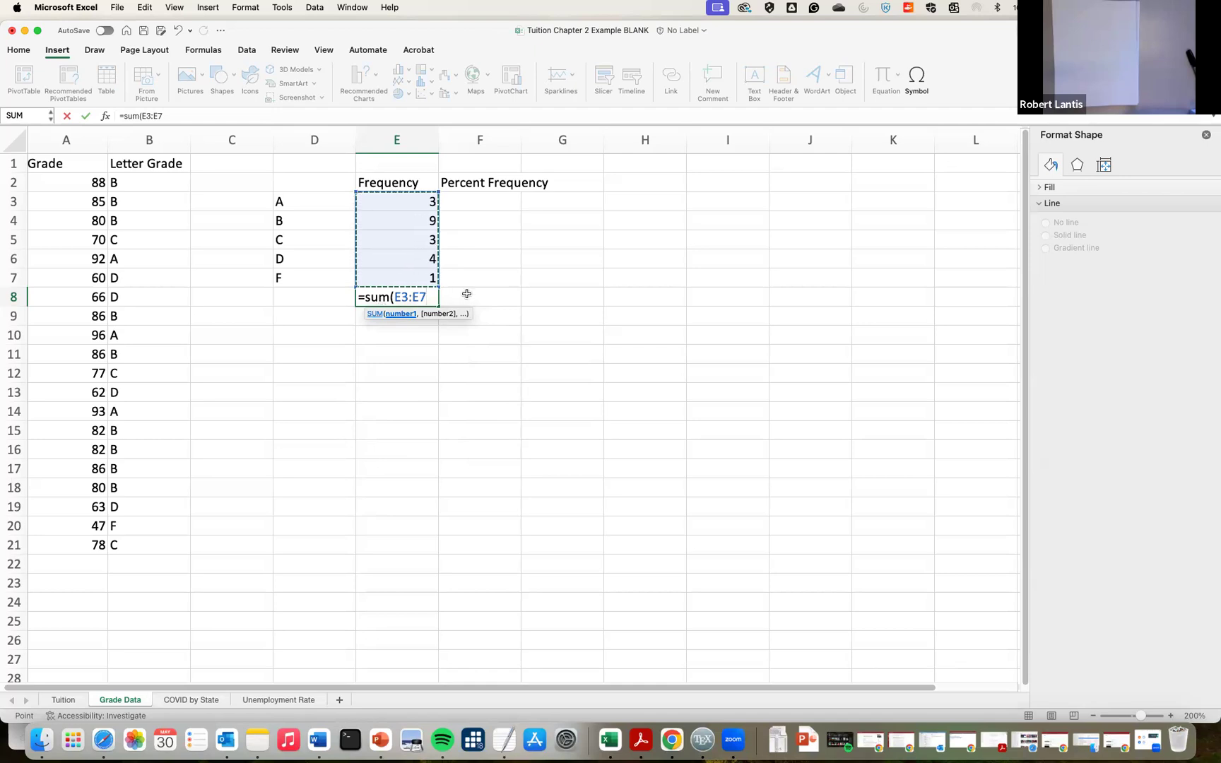
{"action": "key", "text": "Return"}
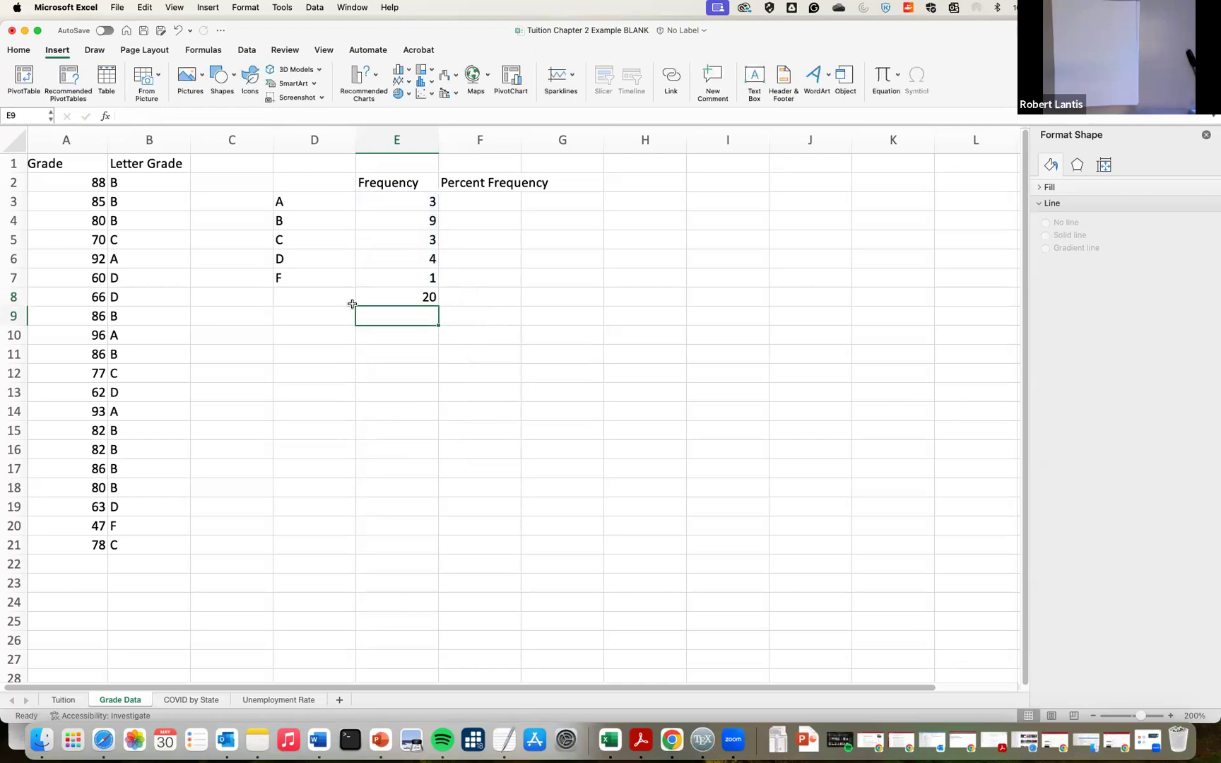
Enter the percent frequency formula =(E3/$E$8)*100 in cell F3, with an absolute reference to the total
{"action": "left_click", "coordinate": [513, 207]}
{"action": "type", "text": "="}
{"action": "key", "text": "Left"}
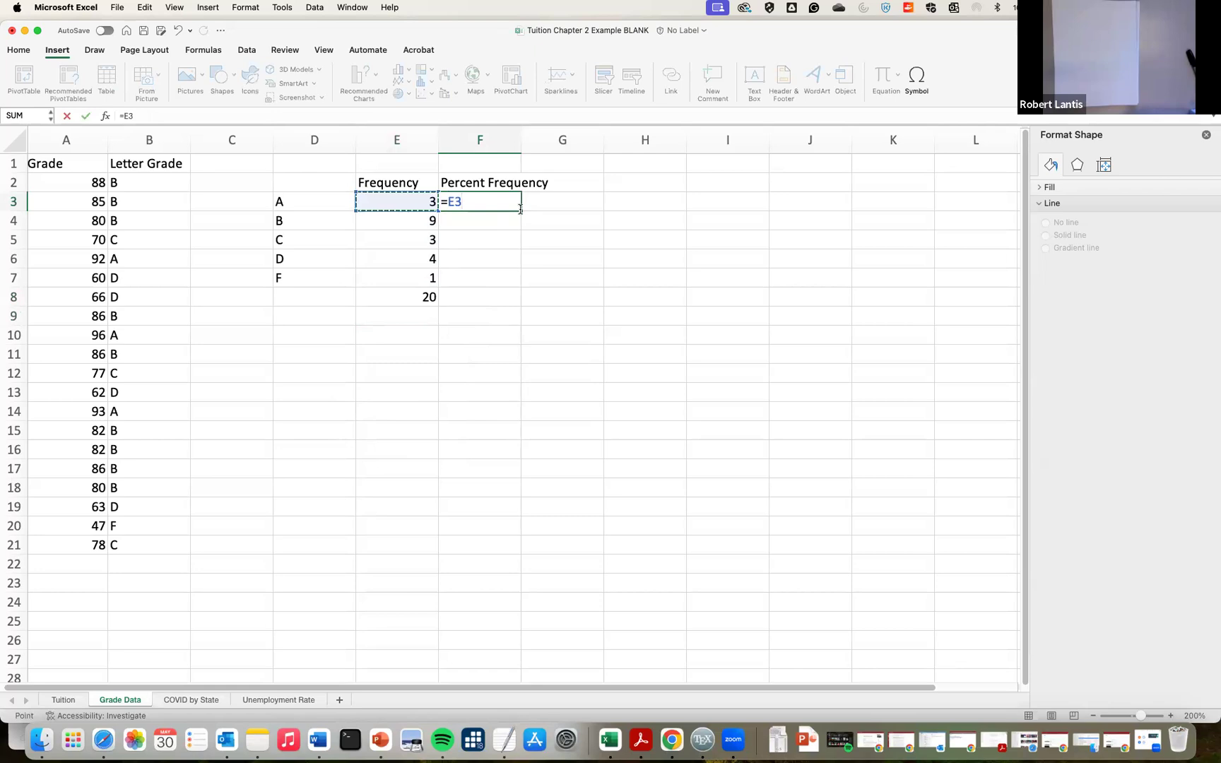
{"action": "type", "text": "/"}
{"action": "left_click", "coordinate": [417, 296]}
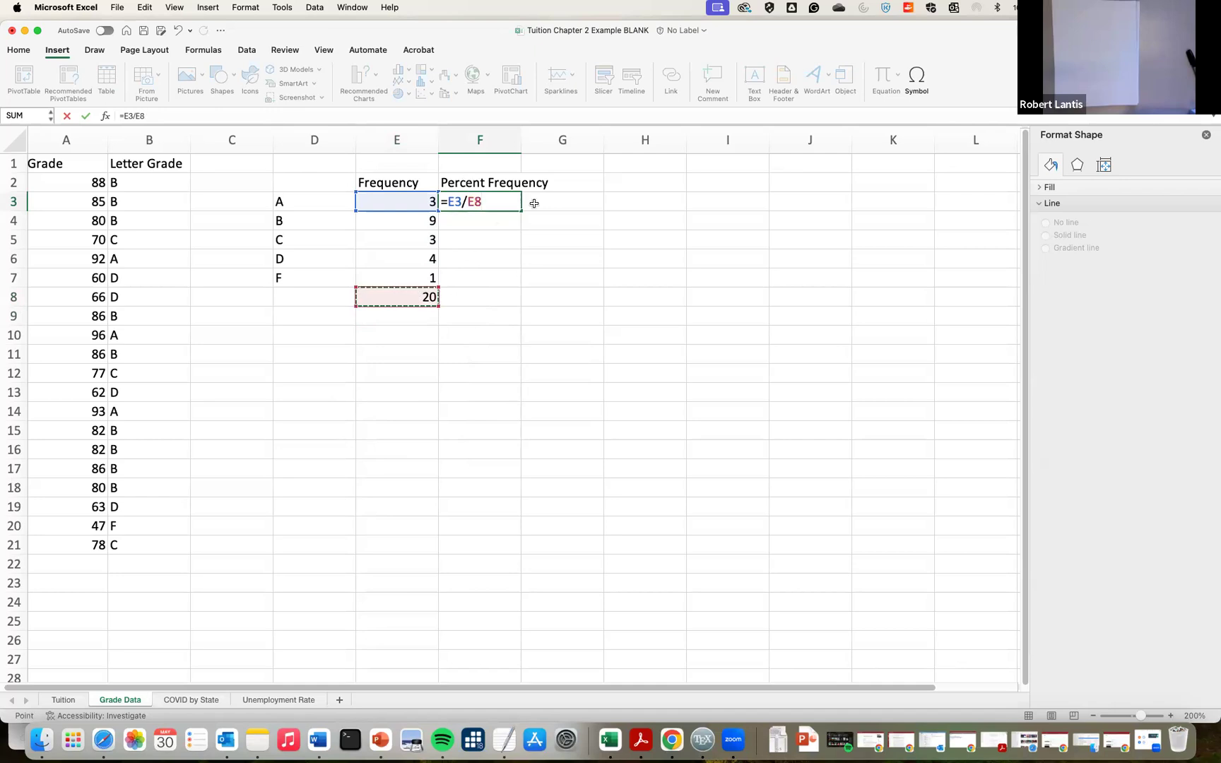
{"action": "type", "text": ")"}
{"action": "left_click", "coordinate": [447, 201]}
{"action": "type", "text": "("}
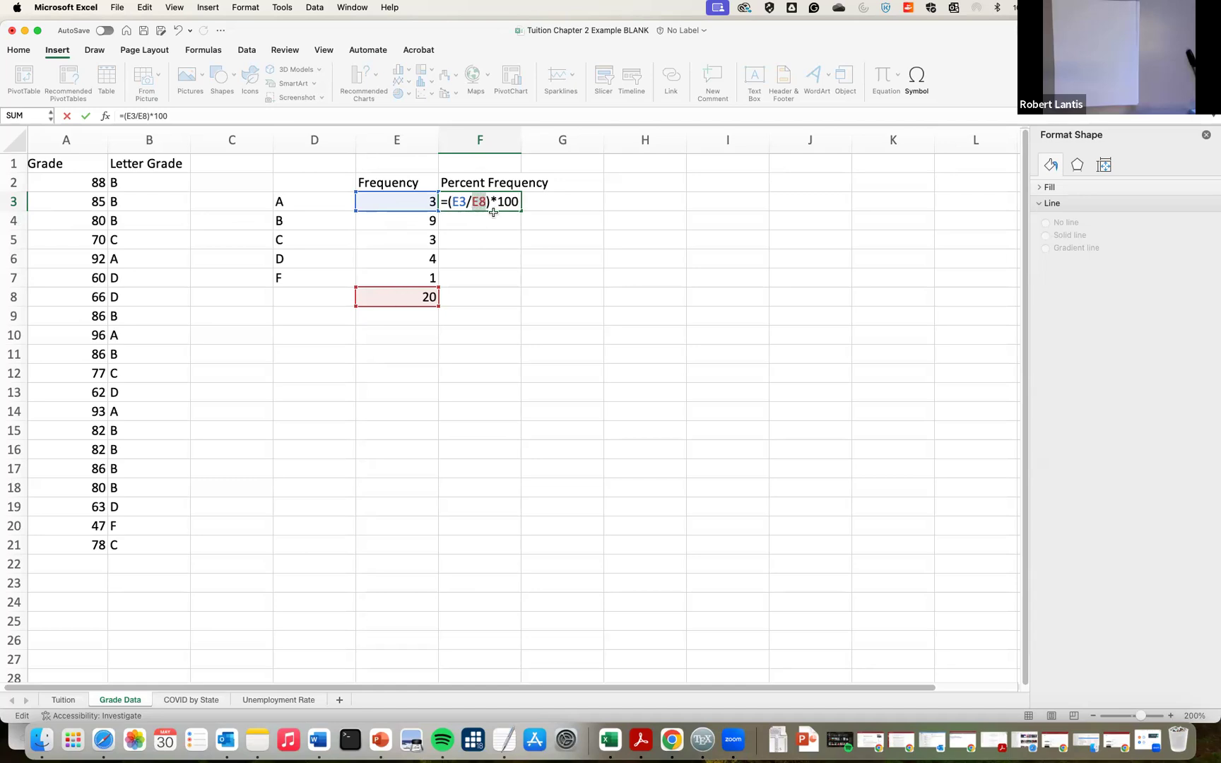
{"action": "key", "text": "super+t"}
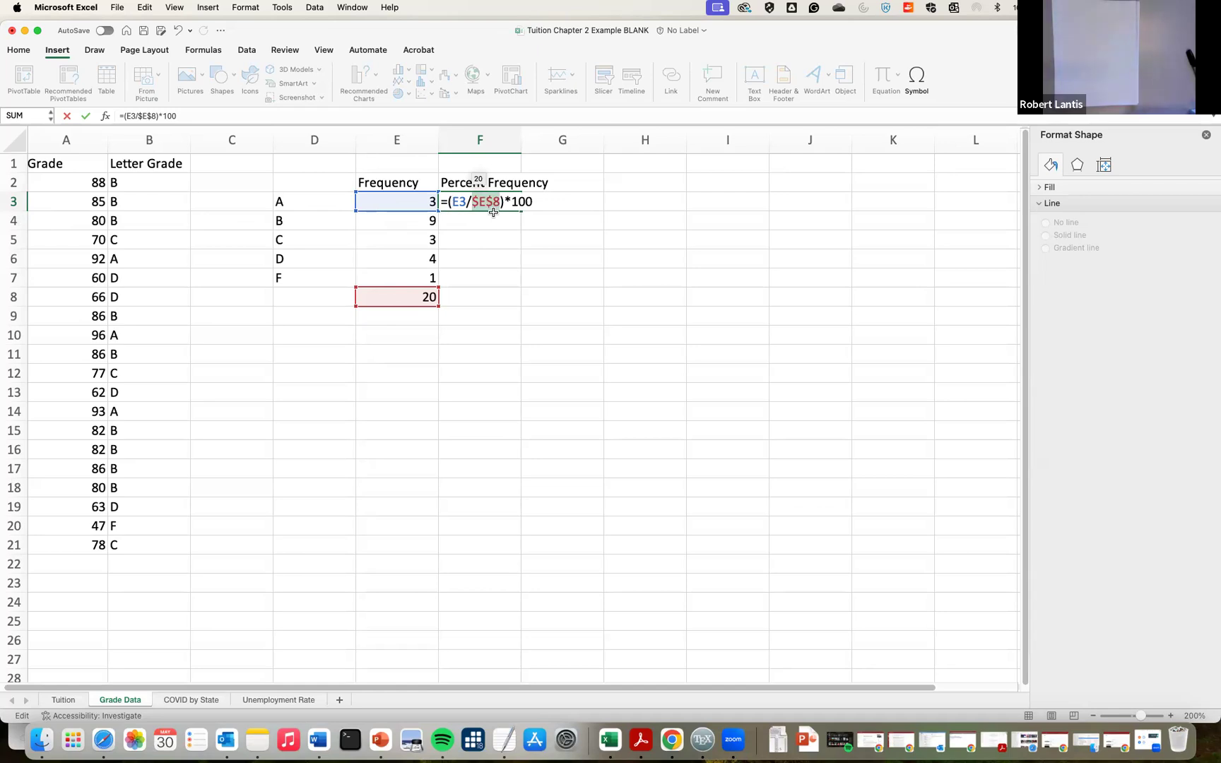
{"action": "key", "text": "Return"}
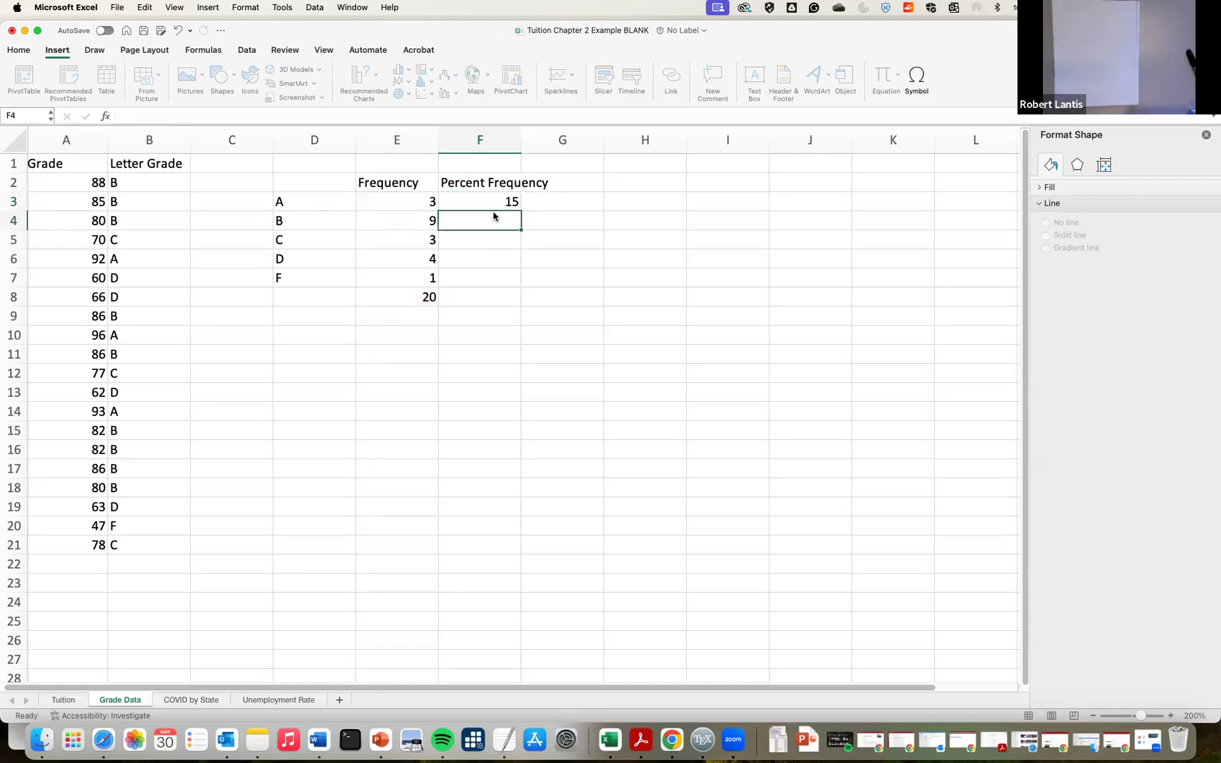
Fill F3's formula down through F7 and total F3:F7 with a SUM formula in F8
{"action": "left_click", "coordinate": [487, 201]}
{"action": "left_click_drag", "start_coordinate": [520, 210], "coordinate": [521, 286]}
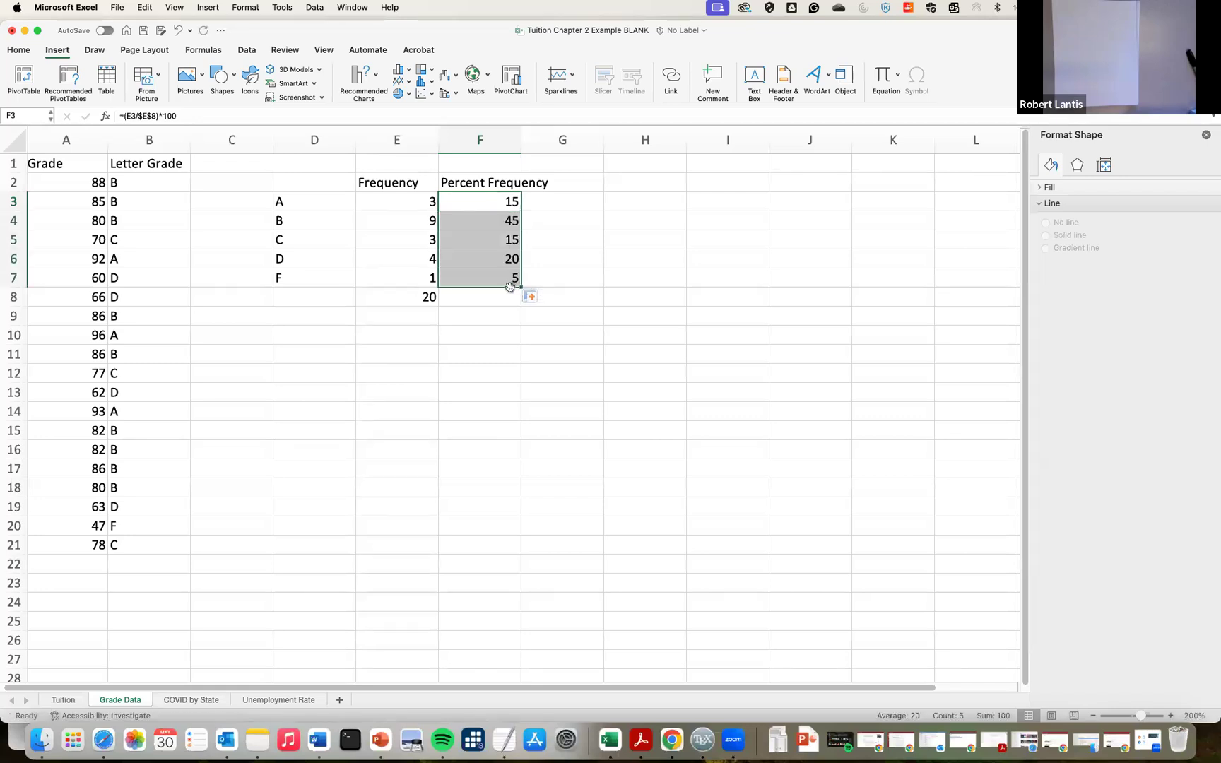
{"action": "left_click", "coordinate": [475, 300]}
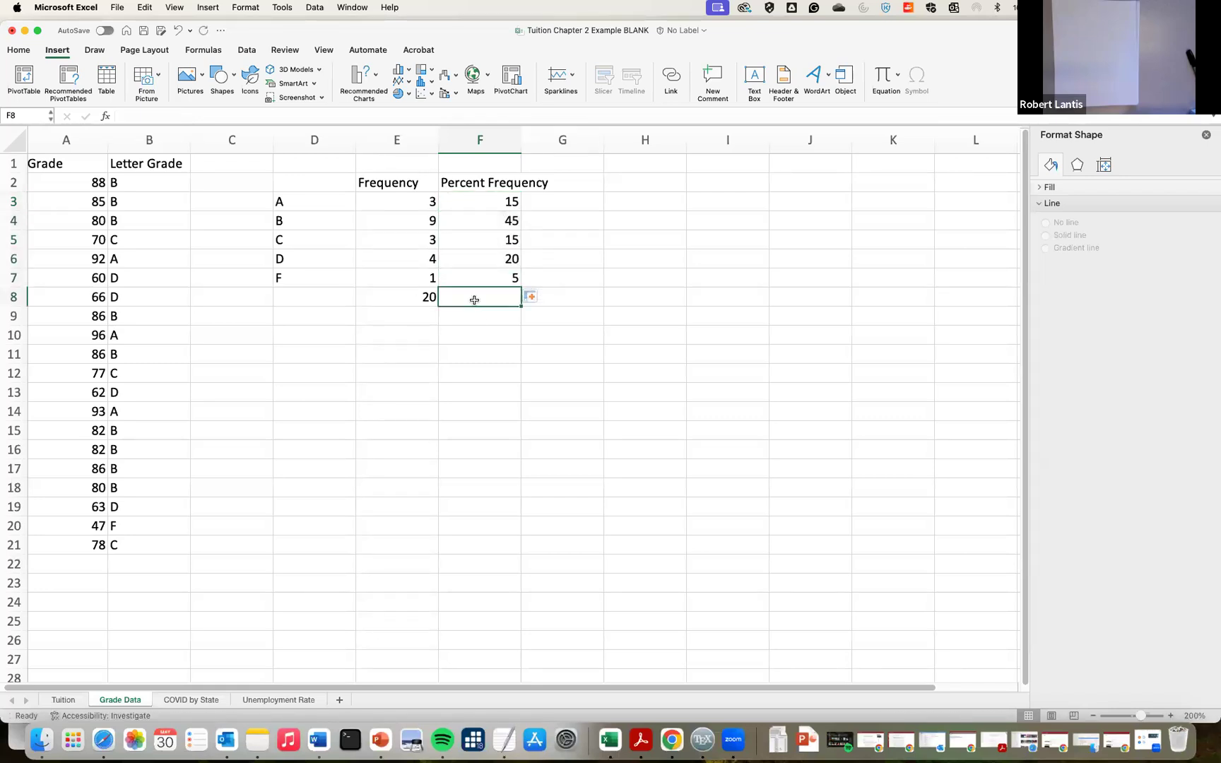
{"action": "type", "text": "=sum("}
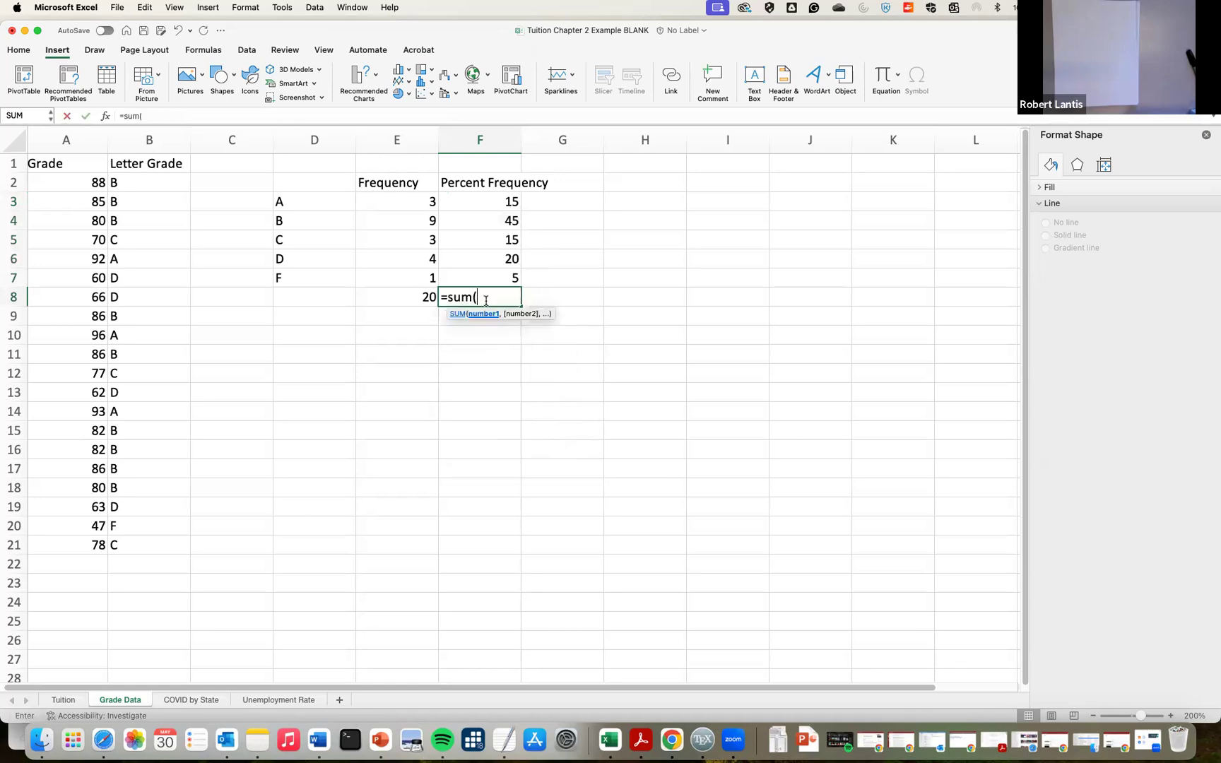
{"action": "left_click_drag", "start_coordinate": [489, 209], "coordinate": [486, 277]}
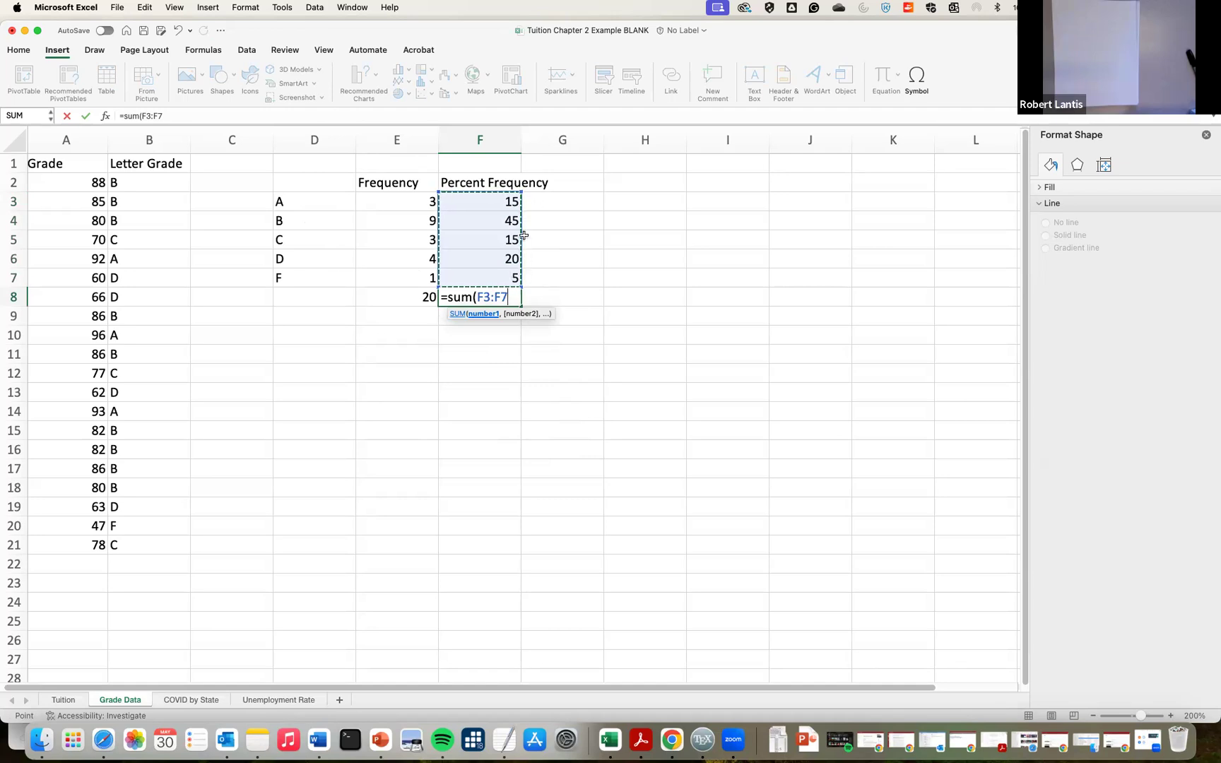
{"action": "key", "text": "Return"}
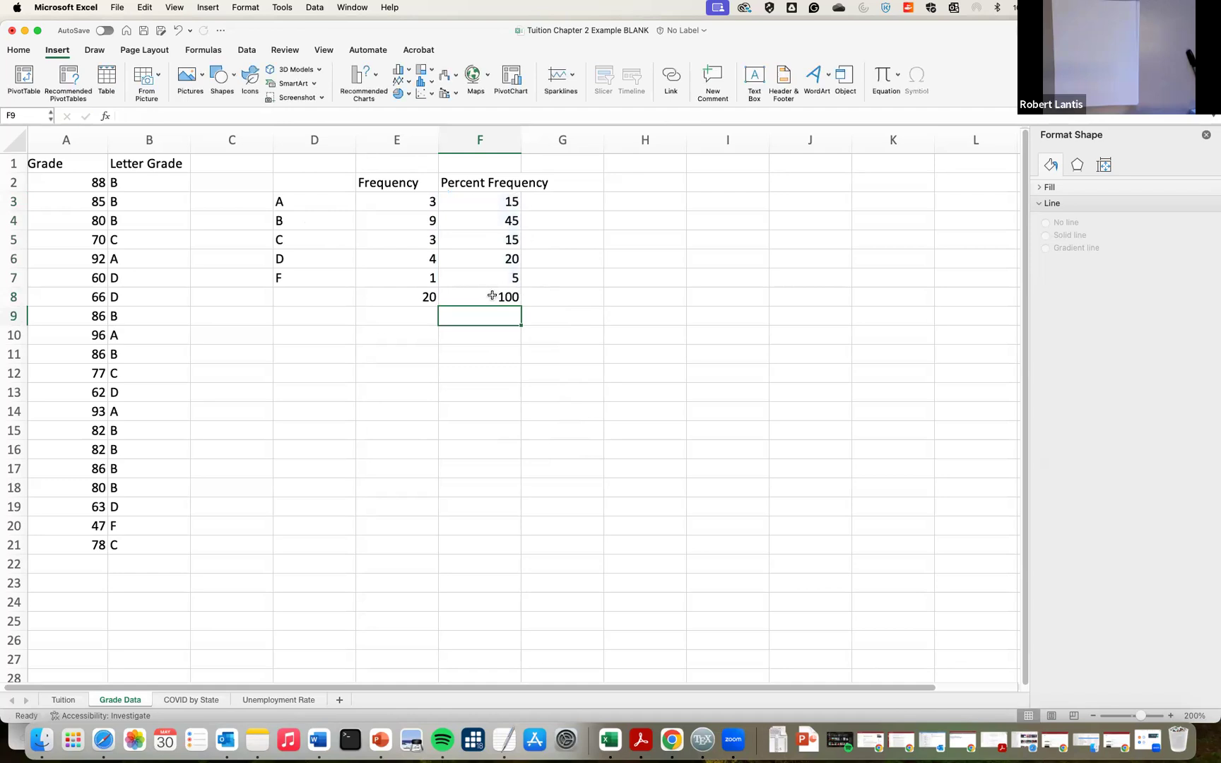
Widen column F to fit its header and insert a basic 2-D pie chart of the percent frequencies in F3:F7
{"action": "left_click_drag", "start_coordinate": [521, 140], "coordinate": [555, 140]}
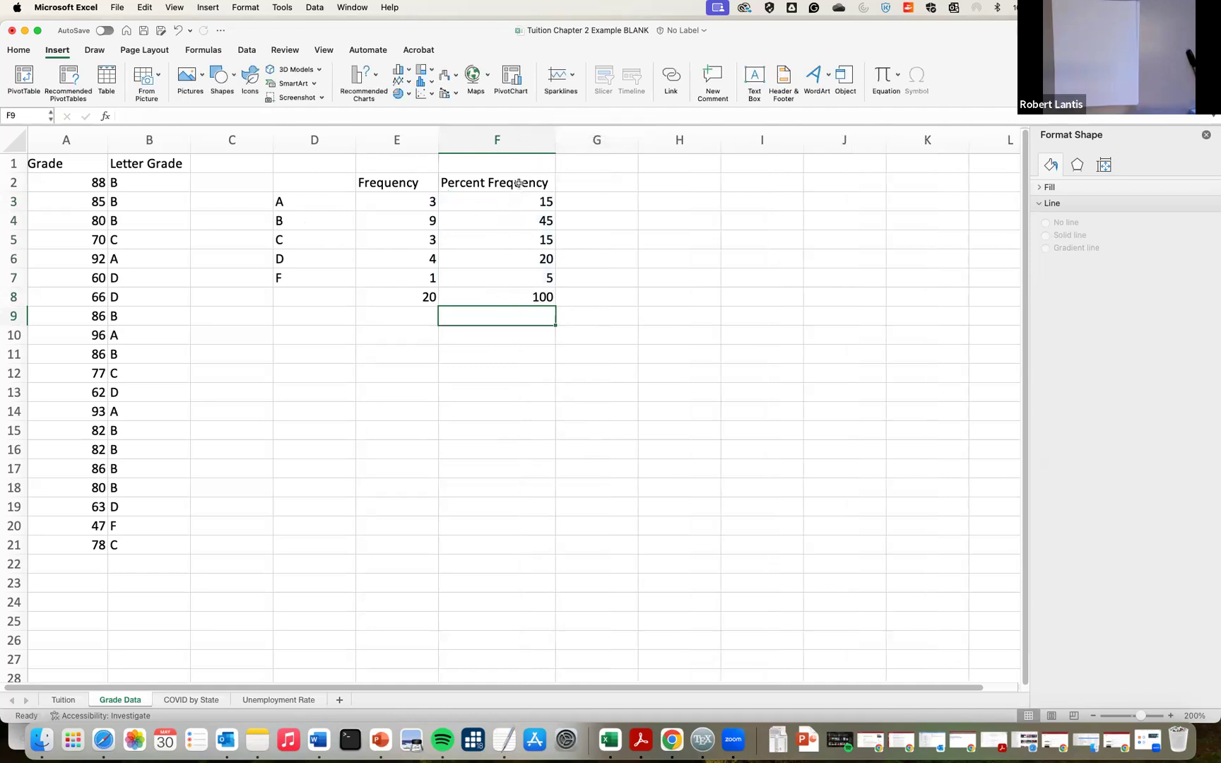
{"action": "left_click_drag", "start_coordinate": [504, 201], "coordinate": [507, 275]}
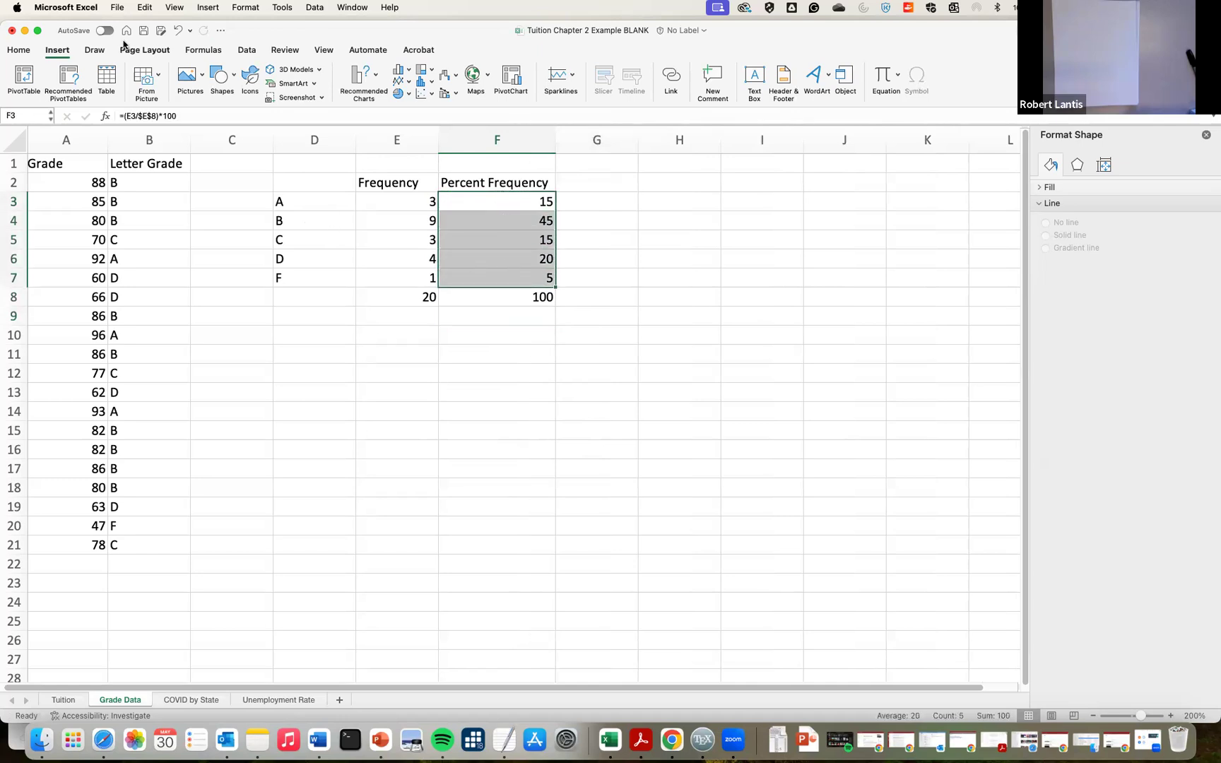
{"action": "left_click", "coordinate": [402, 95]}
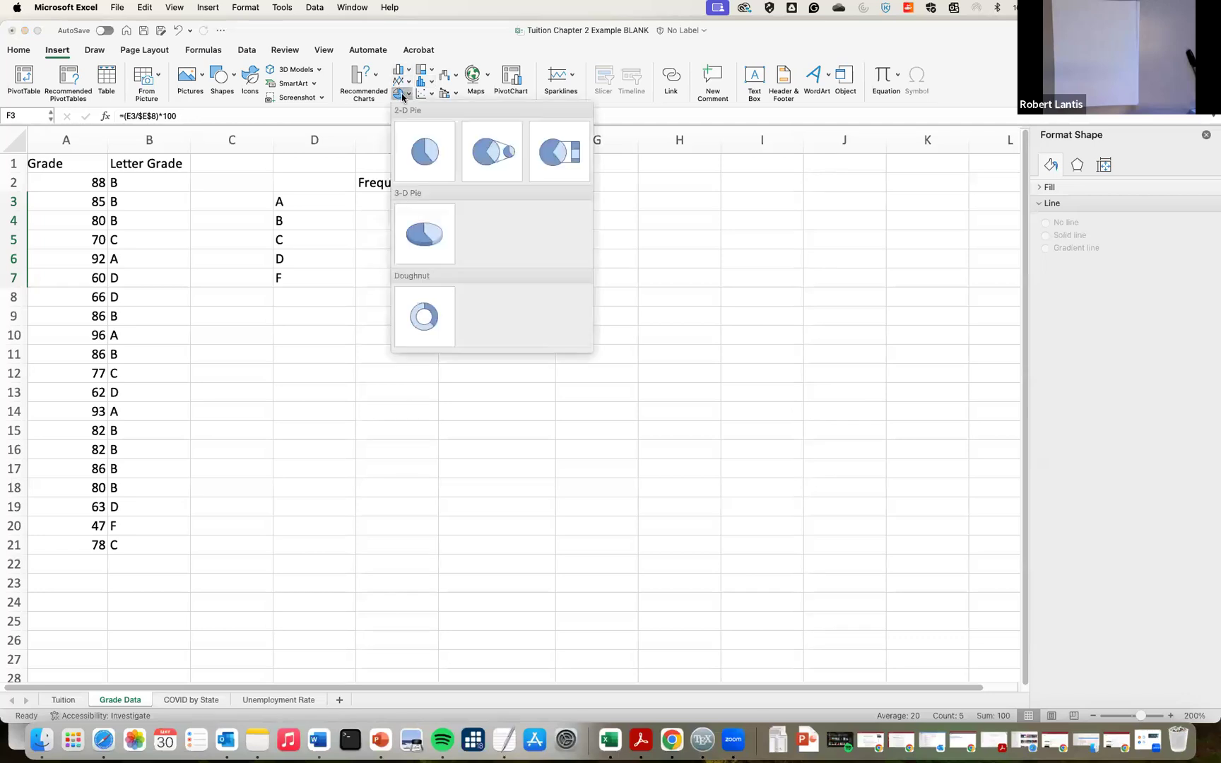
{"action": "left_click", "coordinate": [417, 143]}
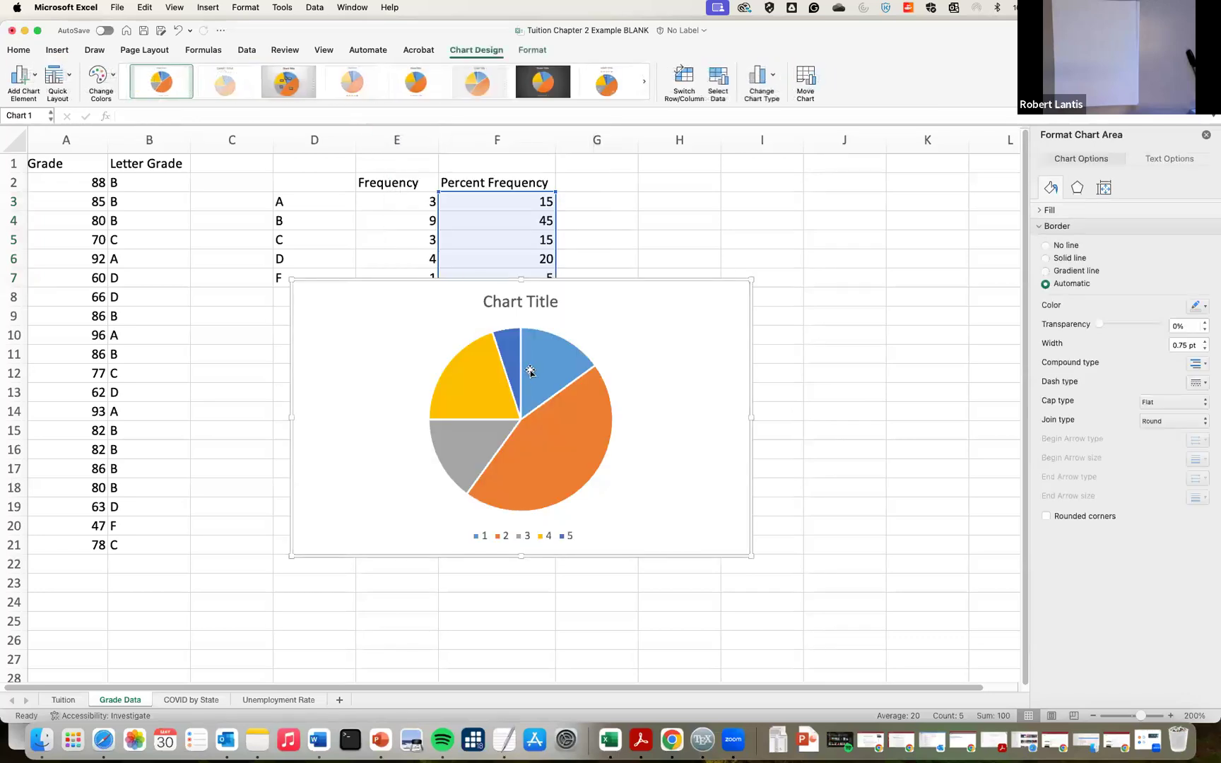
{"action": "left_click", "coordinate": [540, 541]}
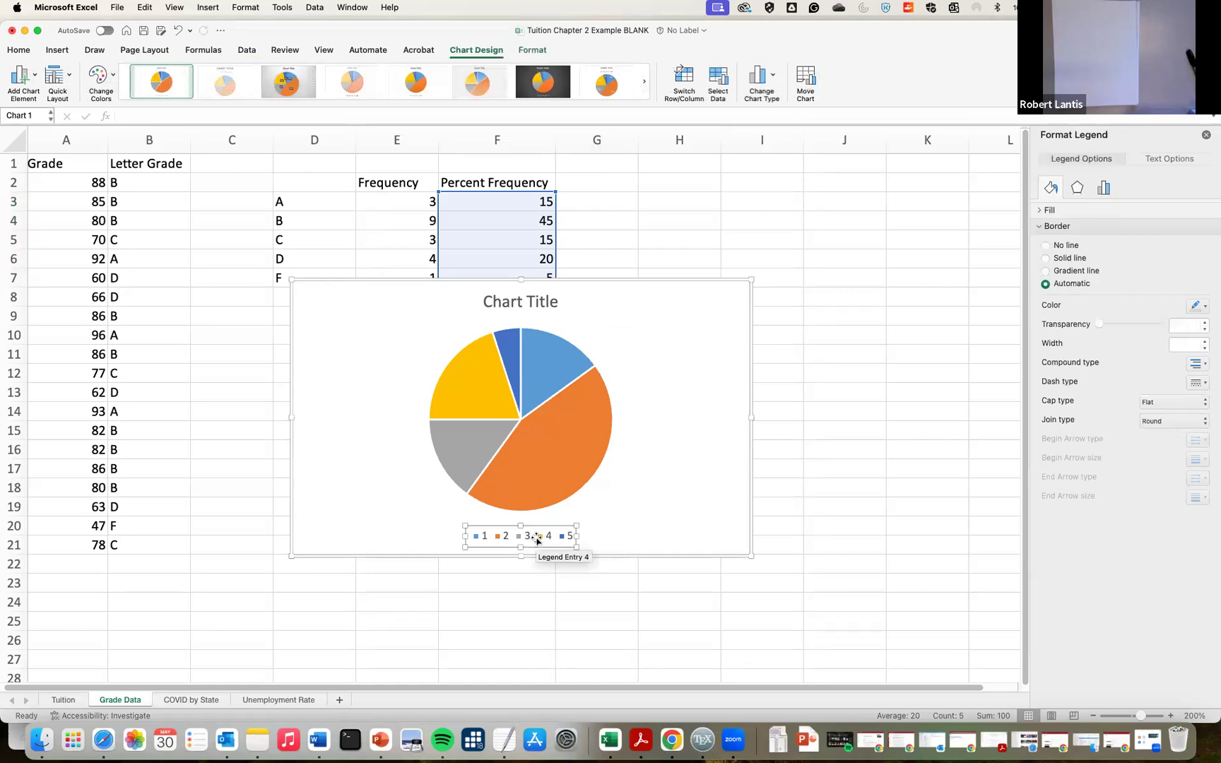
Use the letter grades in D3:D7 as the pie chart's category labels and move the chart below the frequency table
{"action": "right_click", "coordinate": [540, 541]}
{"action": "left_click", "coordinate": [576, 618]}
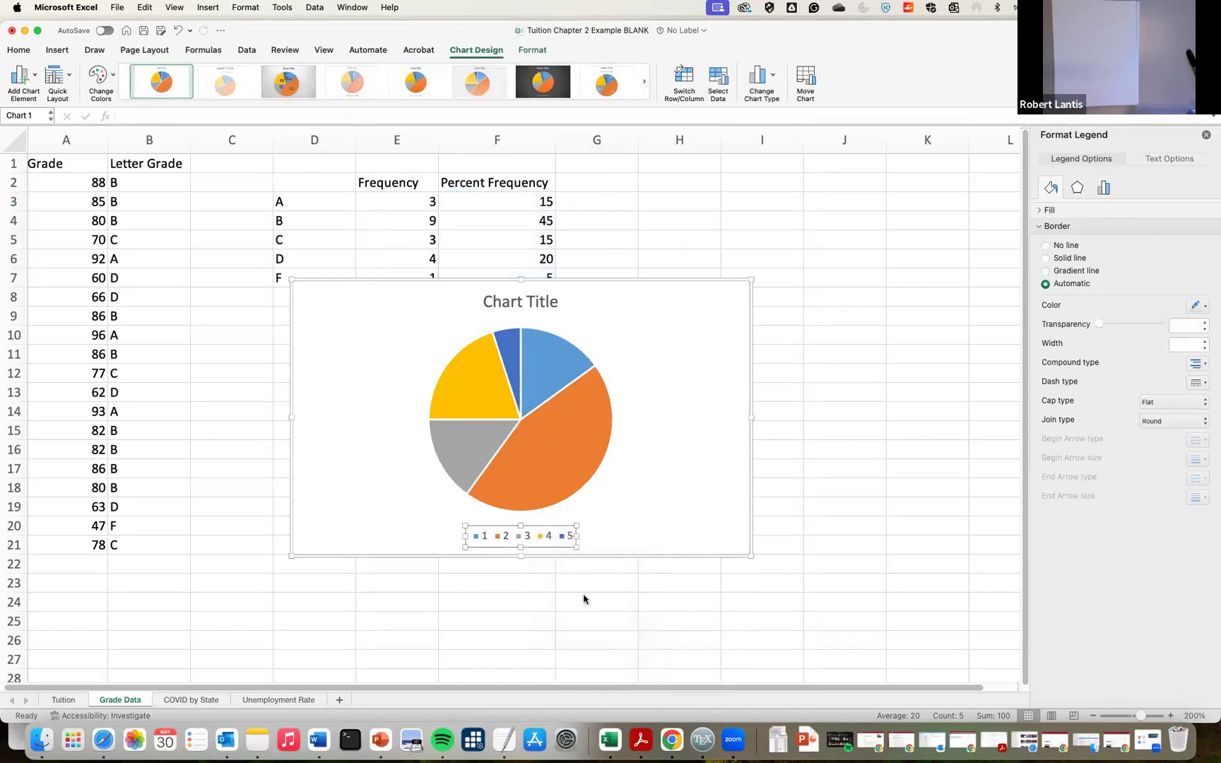
{"action": "left_click", "coordinate": [753, 343]}
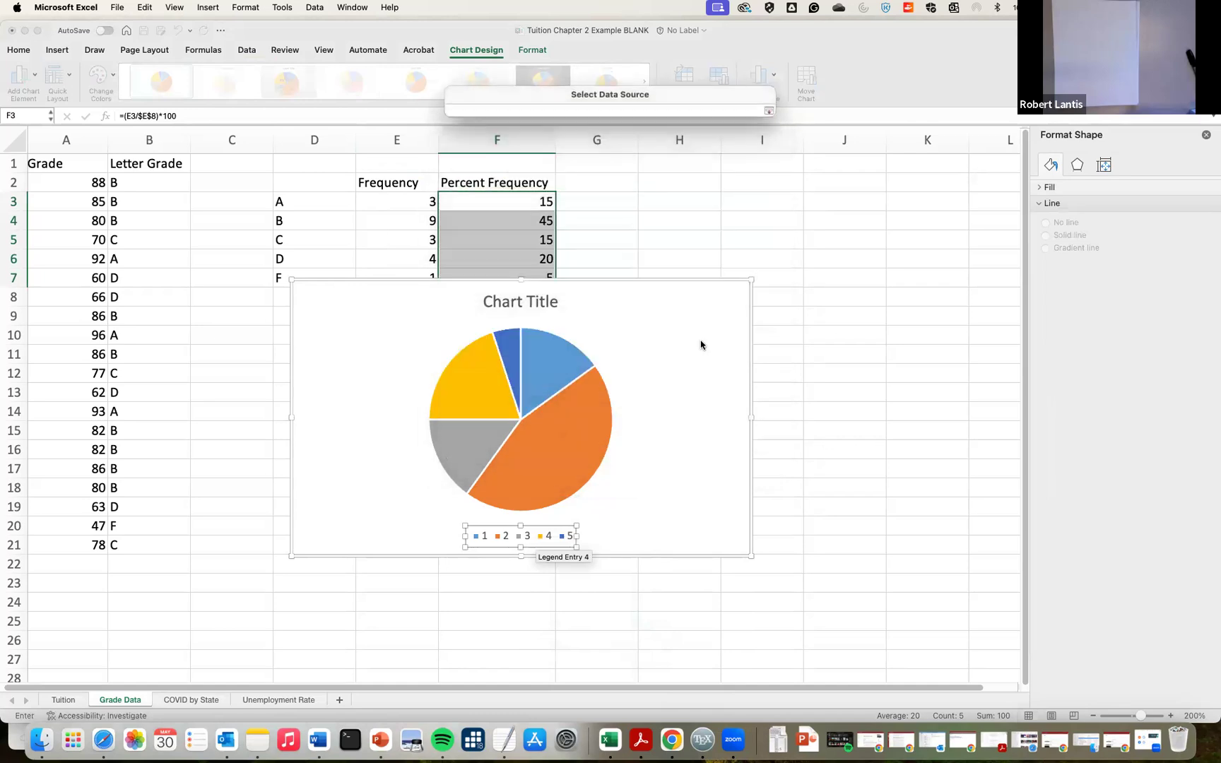
{"action": "left_click_drag", "start_coordinate": [329, 203], "coordinate": [320, 277]}
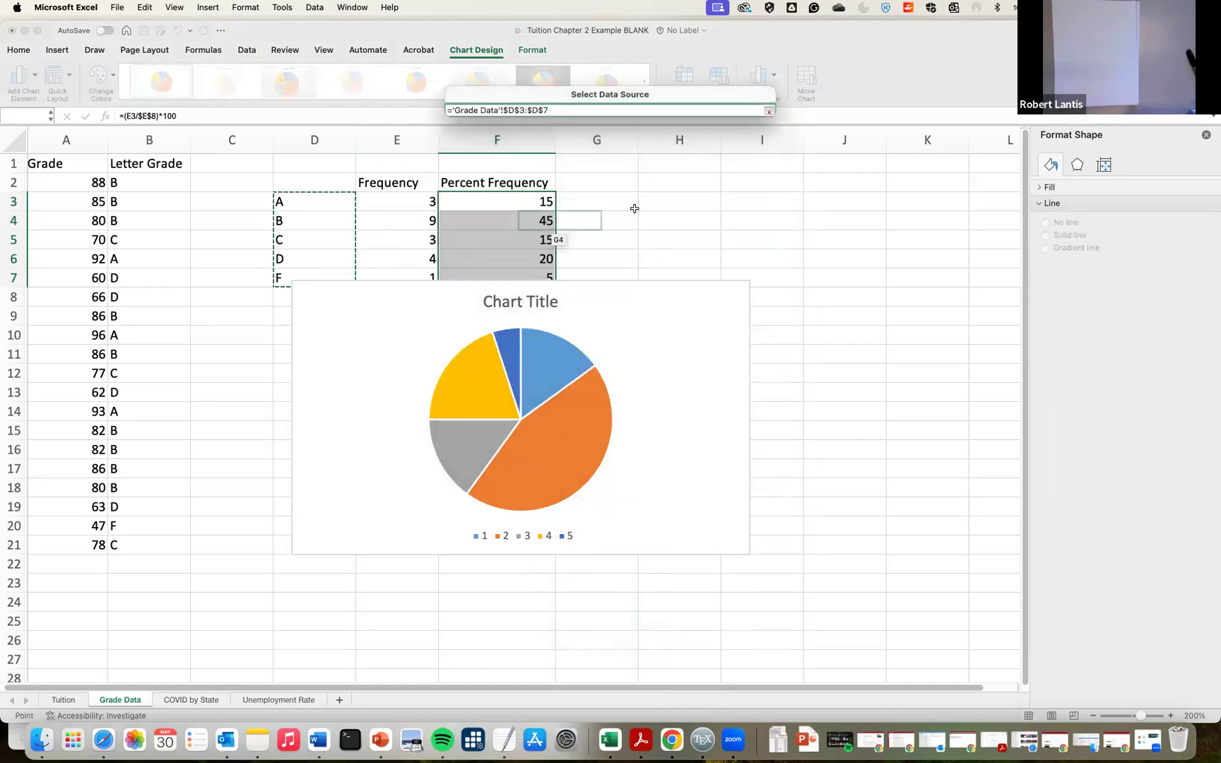
{"action": "left_click", "coordinate": [769, 111]}
{"action": "left_click", "coordinate": [742, 439]}
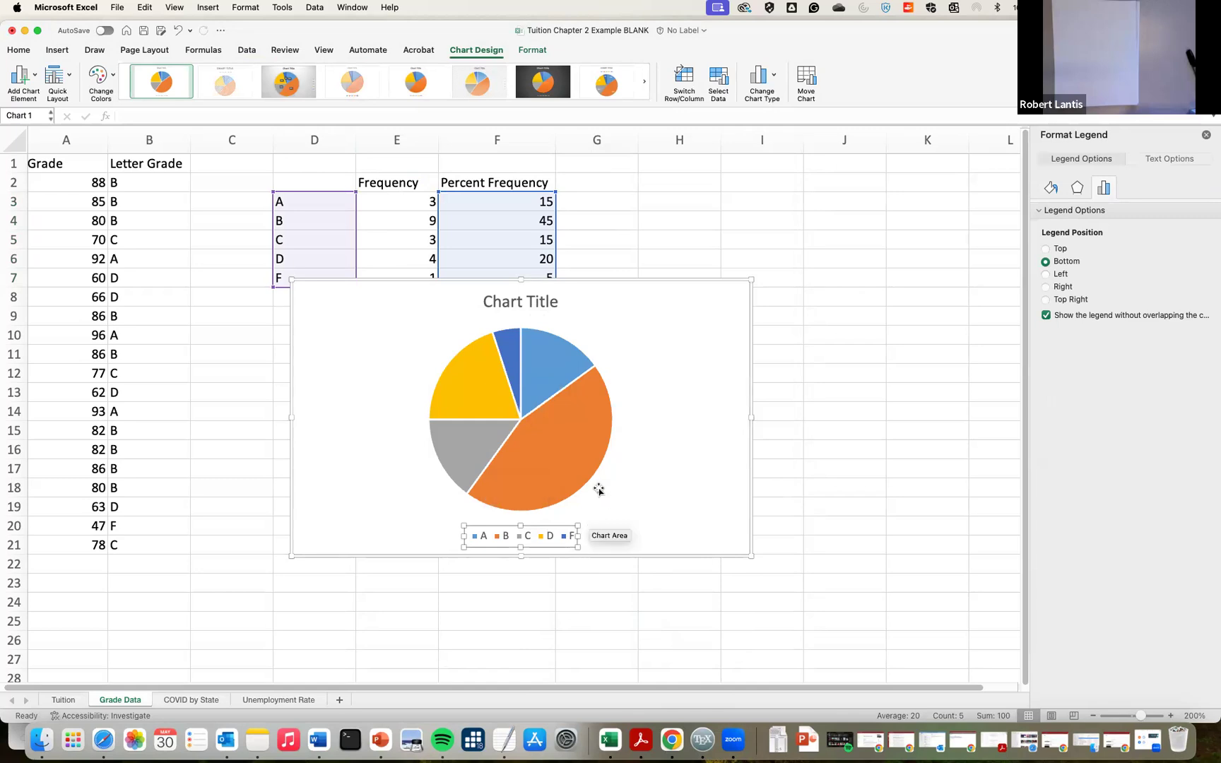
{"action": "left_click_drag", "start_coordinate": [600, 283], "coordinate": [600, 347]}
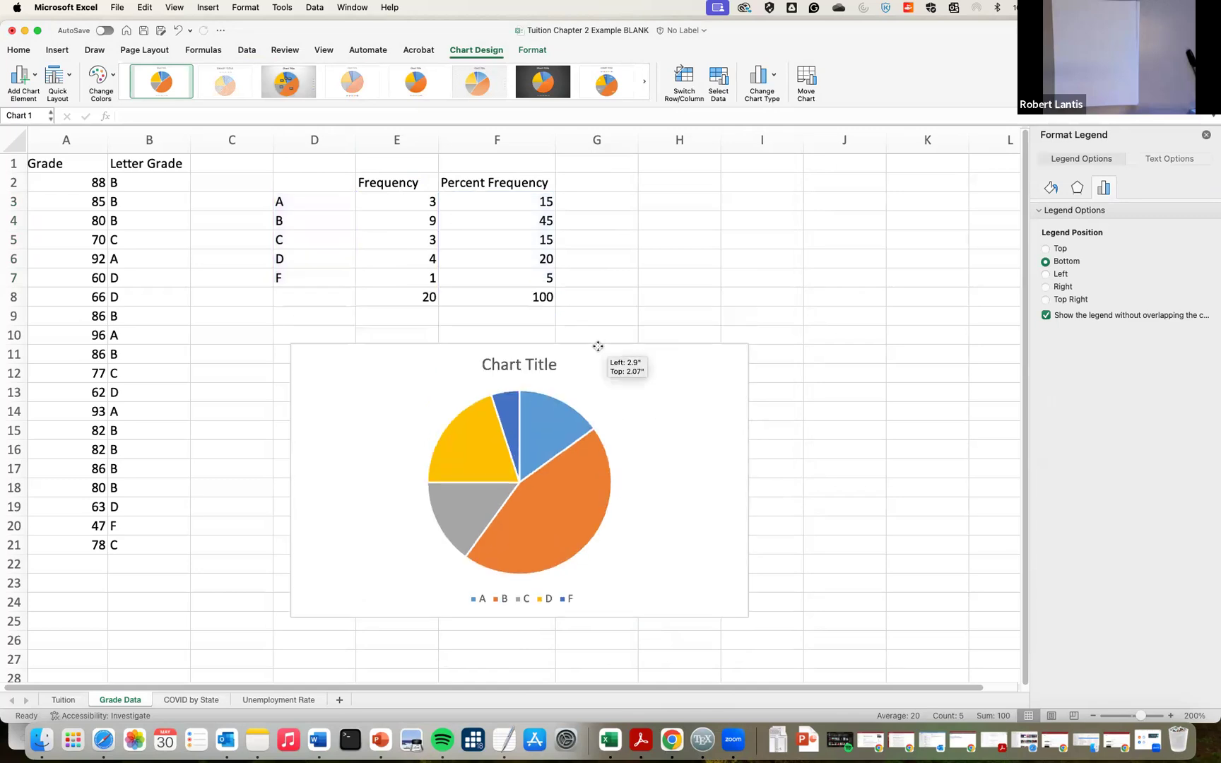
{"action": "scroll", "coordinate": [493, 295], "scroll_direction": "down", "scroll_amount": 1}
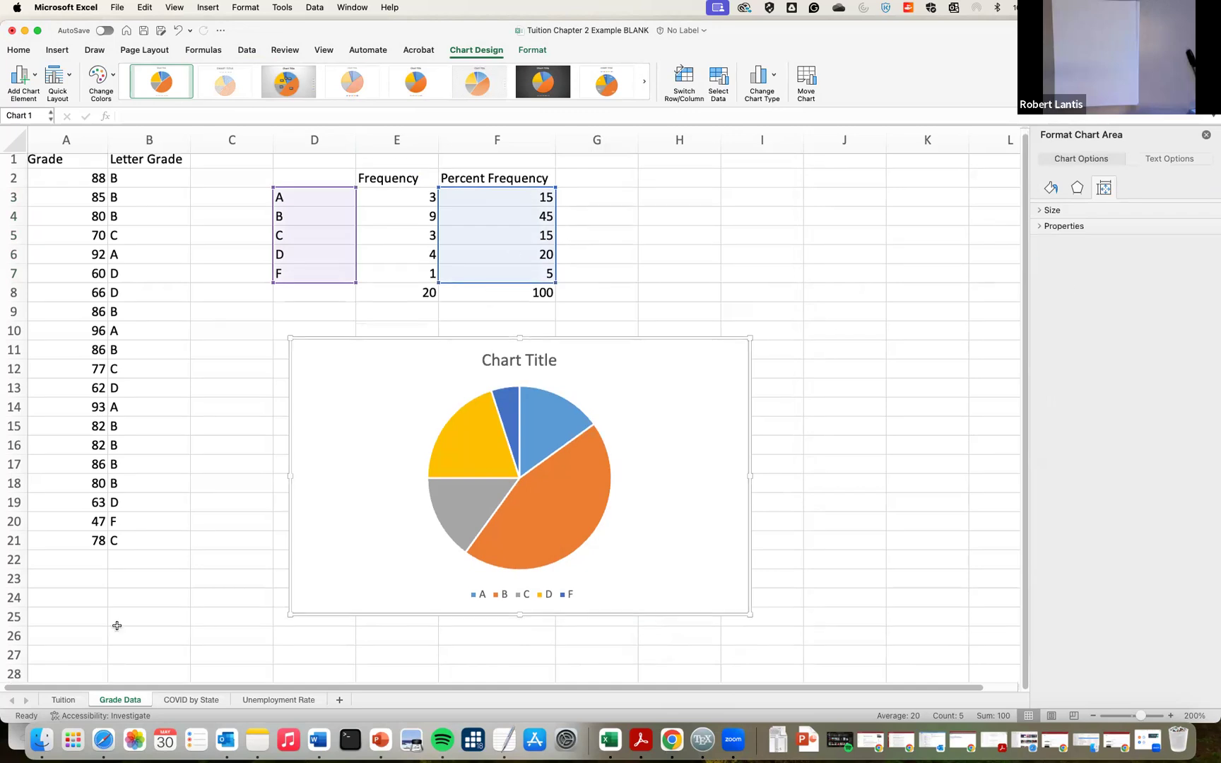
Look over the Tuition sheet's rows and columns and revisit the Unemployment Rate, COVID by State and Grade Data sheets
{"action": "left_click", "coordinate": [63, 700]}
{"action": "scroll", "coordinate": [324, 403], "scroll_direction": "up", "scroll_amount": 20}
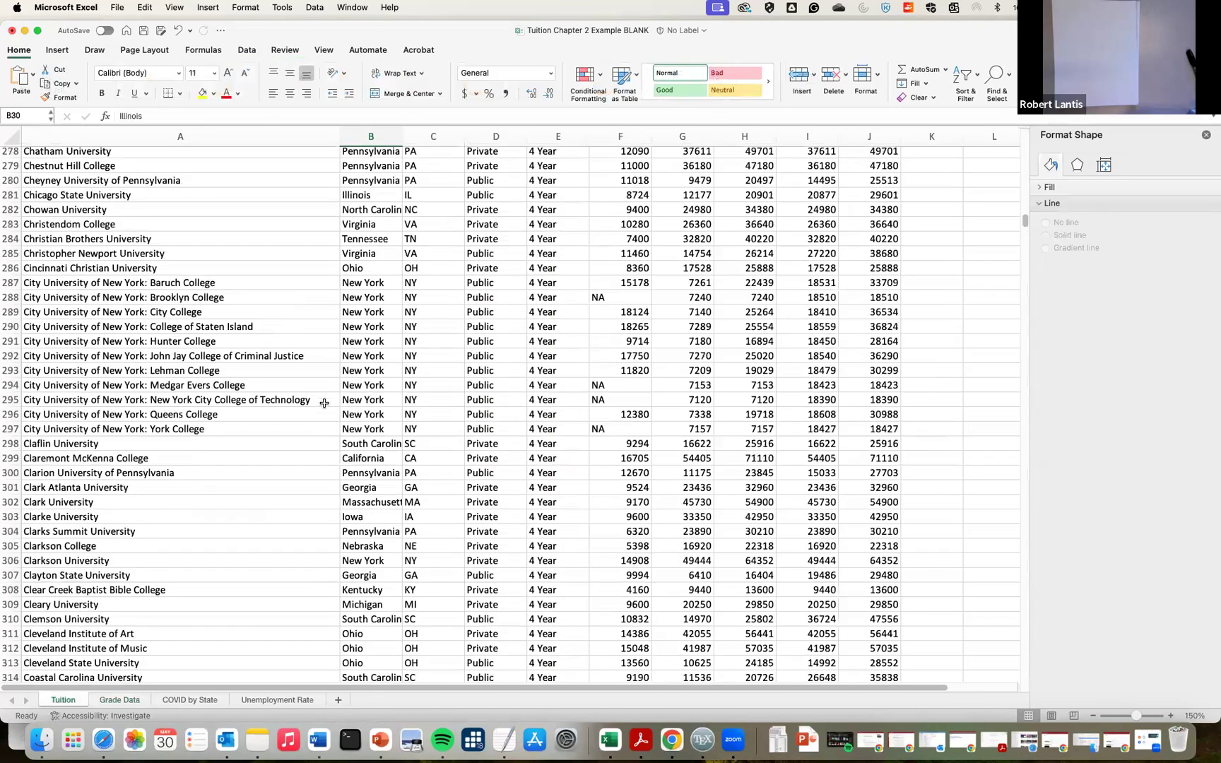
{"action": "scroll", "coordinate": [183, 532], "scroll_direction": "up", "scroll_amount": 20}
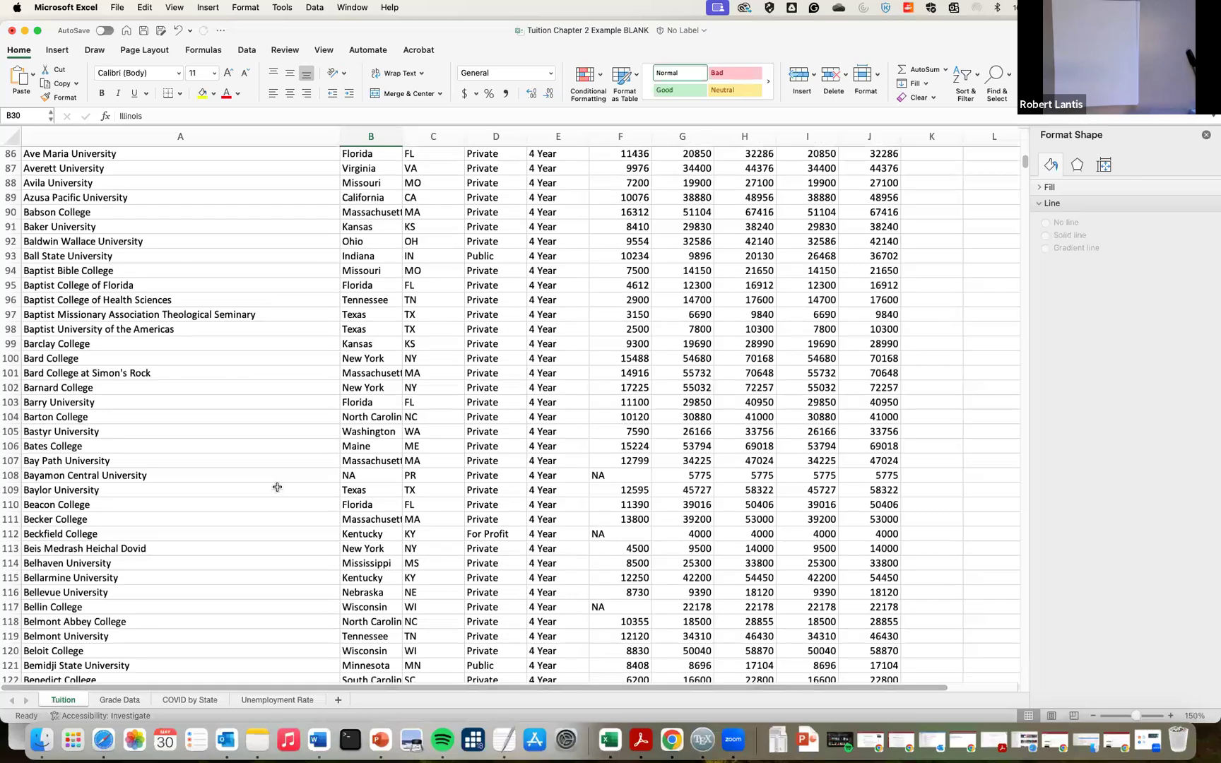
{"action": "scroll", "coordinate": [271, 486], "scroll_direction": "up", "scroll_amount": 5}
{"action": "scroll", "coordinate": [283, 566], "scroll_direction": "right", "scroll_amount": 6}
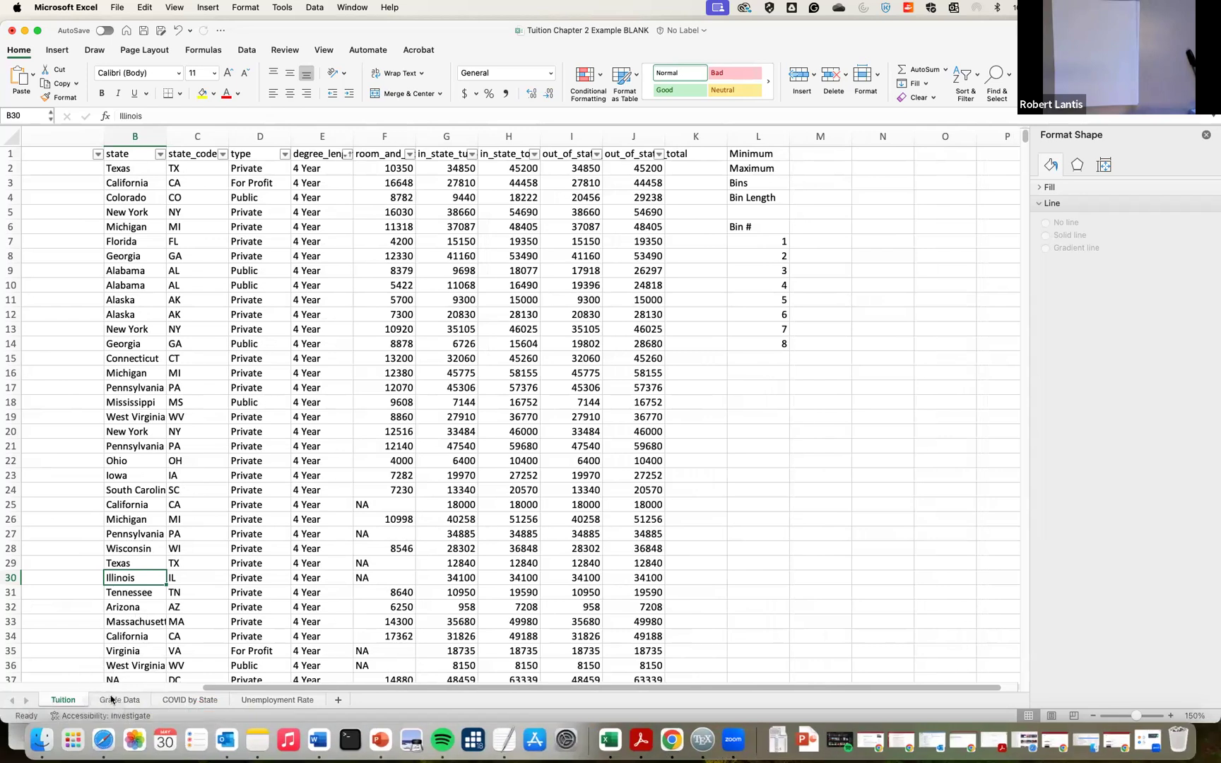
{"action": "left_click", "coordinate": [245, 700]}
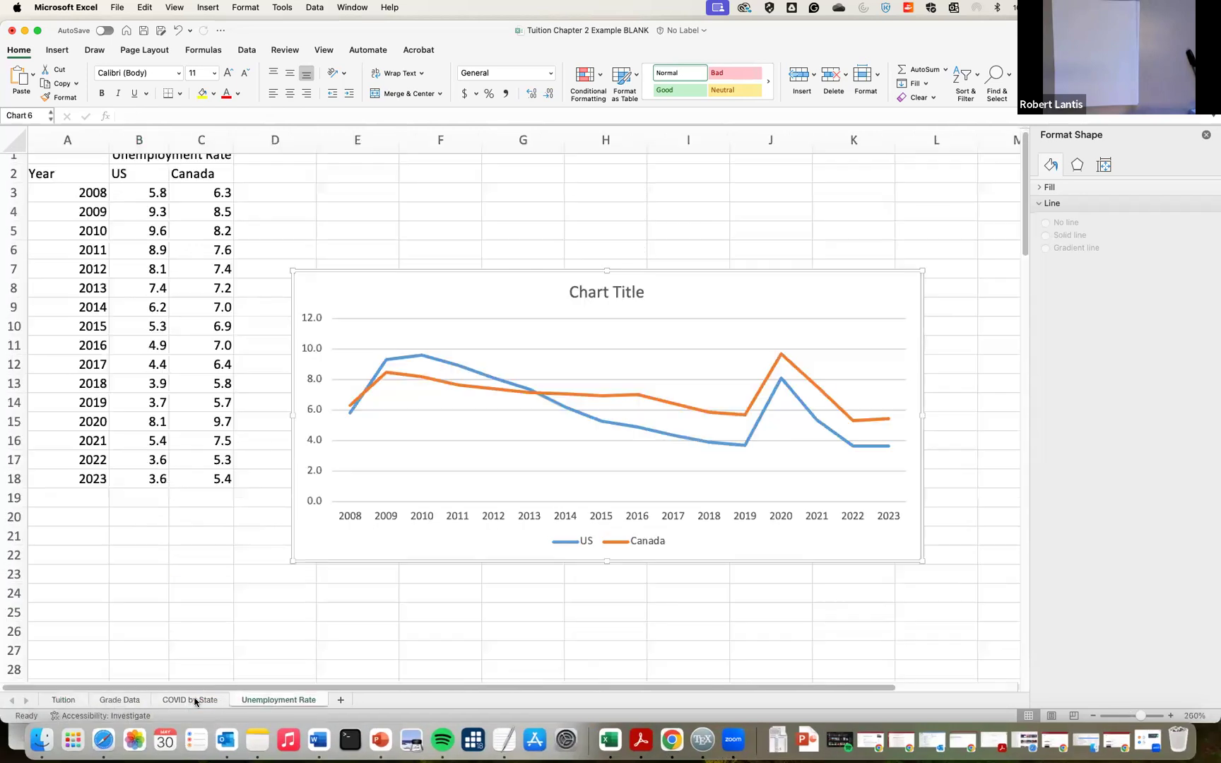
{"action": "left_click", "coordinate": [190, 701]}
{"action": "left_click", "coordinate": [119, 700]}
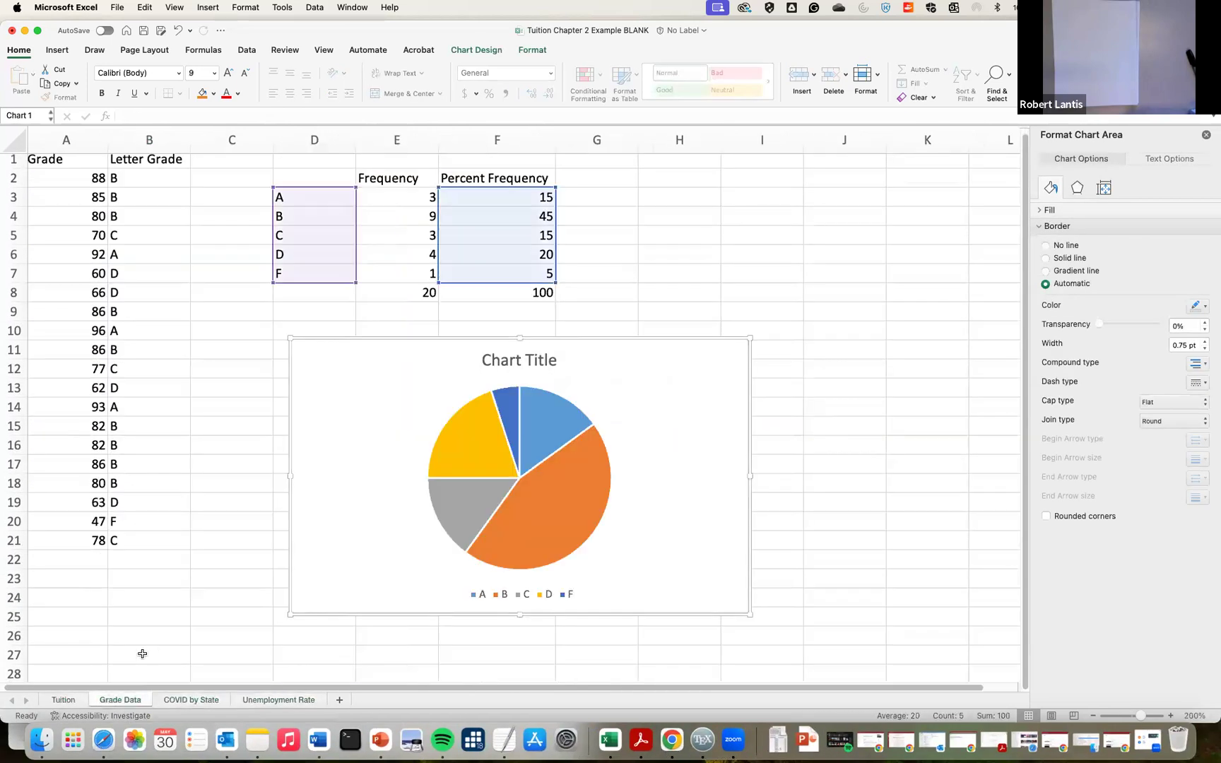
Return to the Tuition sheet and review its college list, cost columns and bin labels
{"action": "left_click", "coordinate": [78, 700]}
{"action": "scroll", "coordinate": [603, 376], "scroll_direction": "left", "scroll_amount": 2}
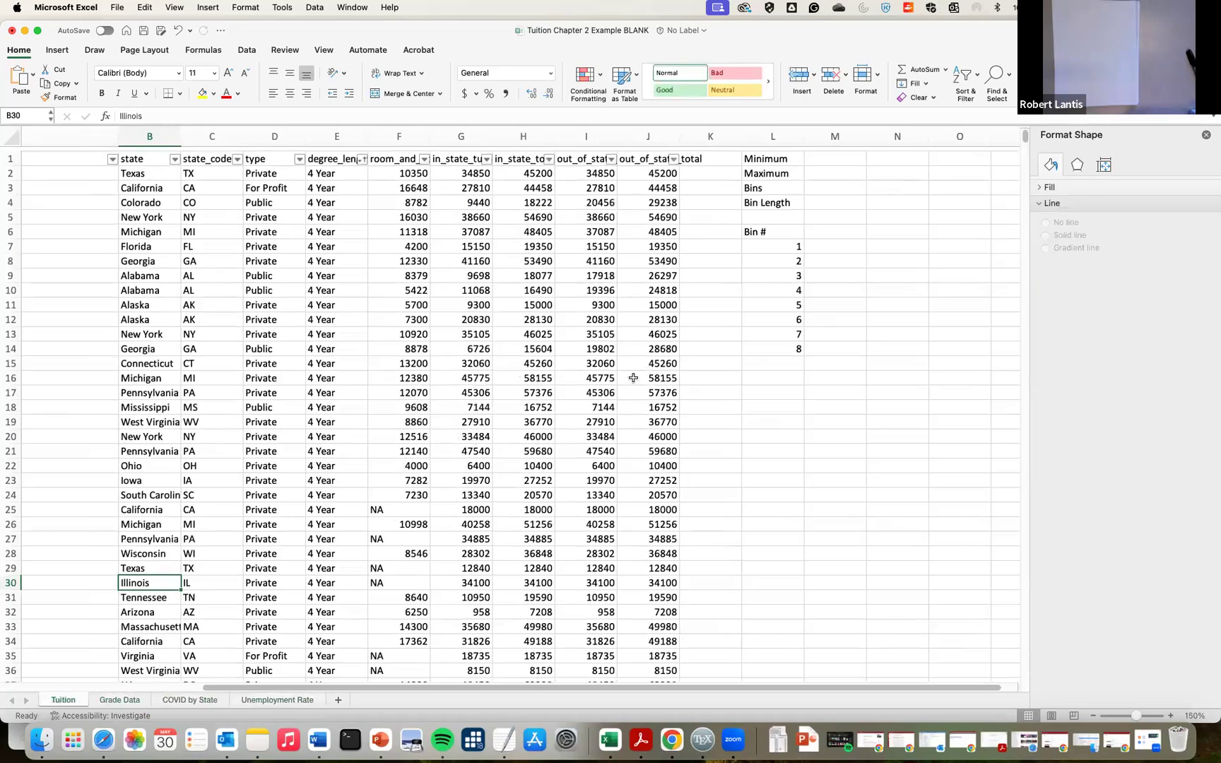
{"action": "scroll", "coordinate": [603, 376], "scroll_direction": "left", "scroll_amount": 3}
{"action": "scroll", "coordinate": [277, 326], "scroll_direction": "down", "scroll_amount": 15}
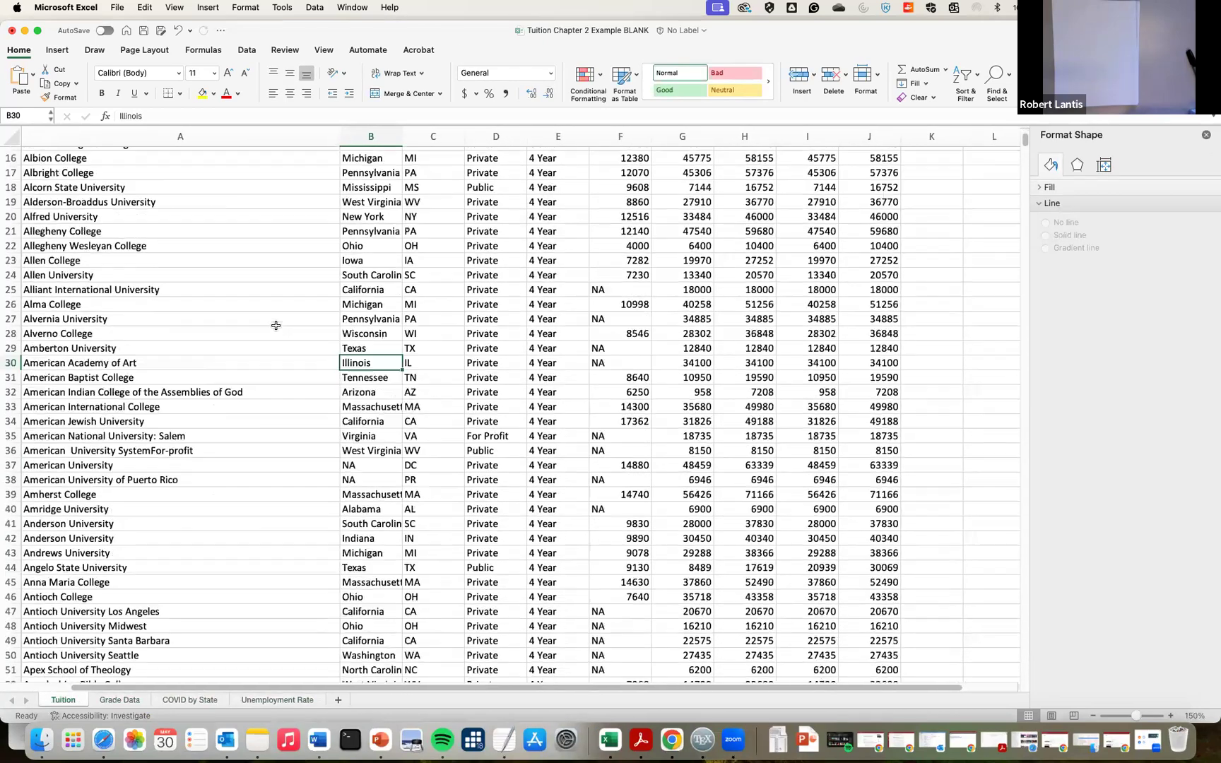
{"action": "scroll", "coordinate": [277, 326], "scroll_direction": "up", "scroll_amount": 15}
{"action": "scroll", "coordinate": [403, 326], "scroll_direction": "right", "scroll_amount": 2}
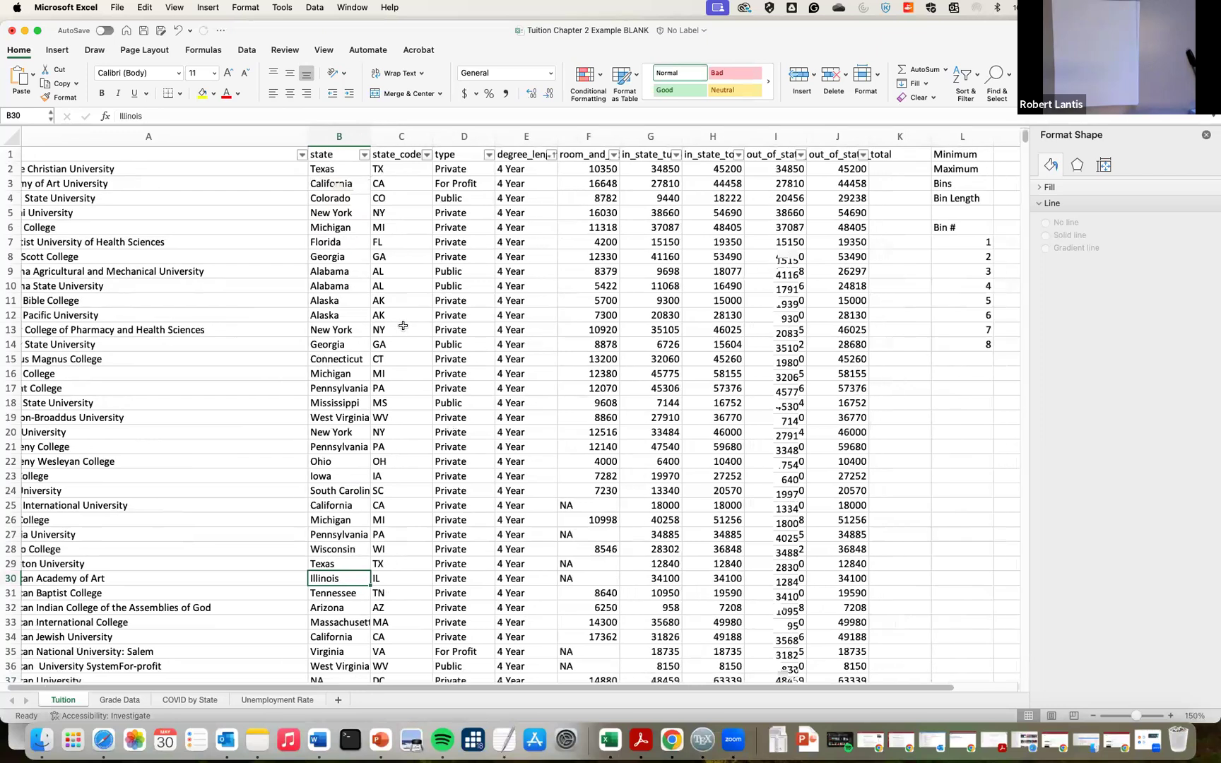
{"action": "scroll", "coordinate": [404, 328], "scroll_direction": "right", "scroll_amount": 3}
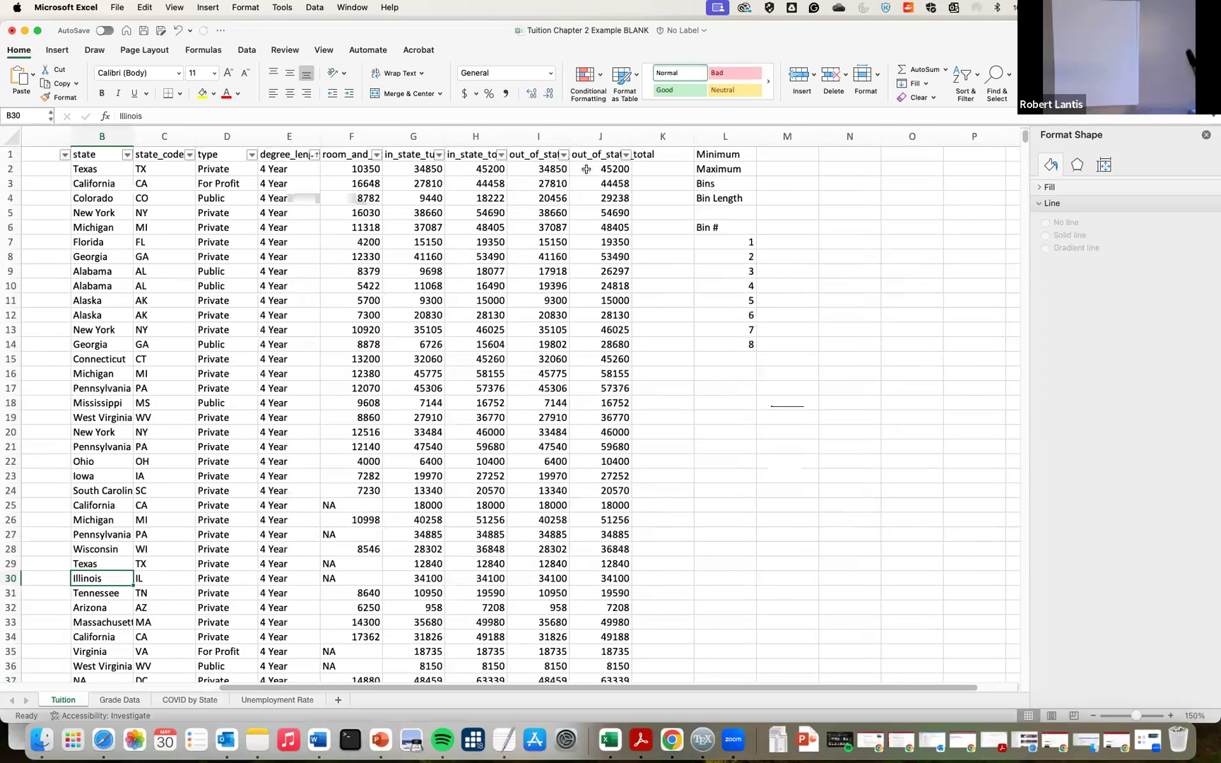
Examine the in_state_total and in_state_tuition column headers and the tuition values in column G
{"action": "left_click", "coordinate": [492, 158]}
{"action": "key", "text": "Left"}
{"action": "left_click", "coordinate": [491, 161]}
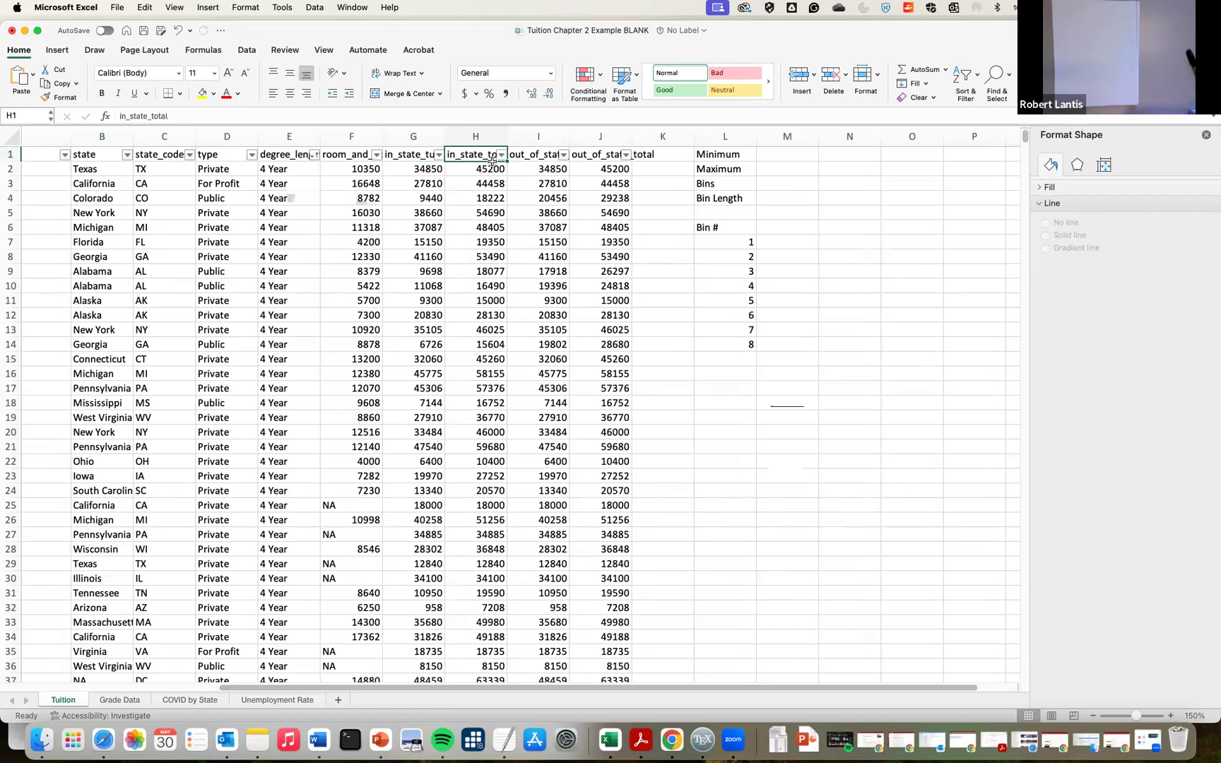
{"action": "key", "text": "Left"}
{"action": "key", "text": "Left"}
{"action": "key", "text": "Right"}
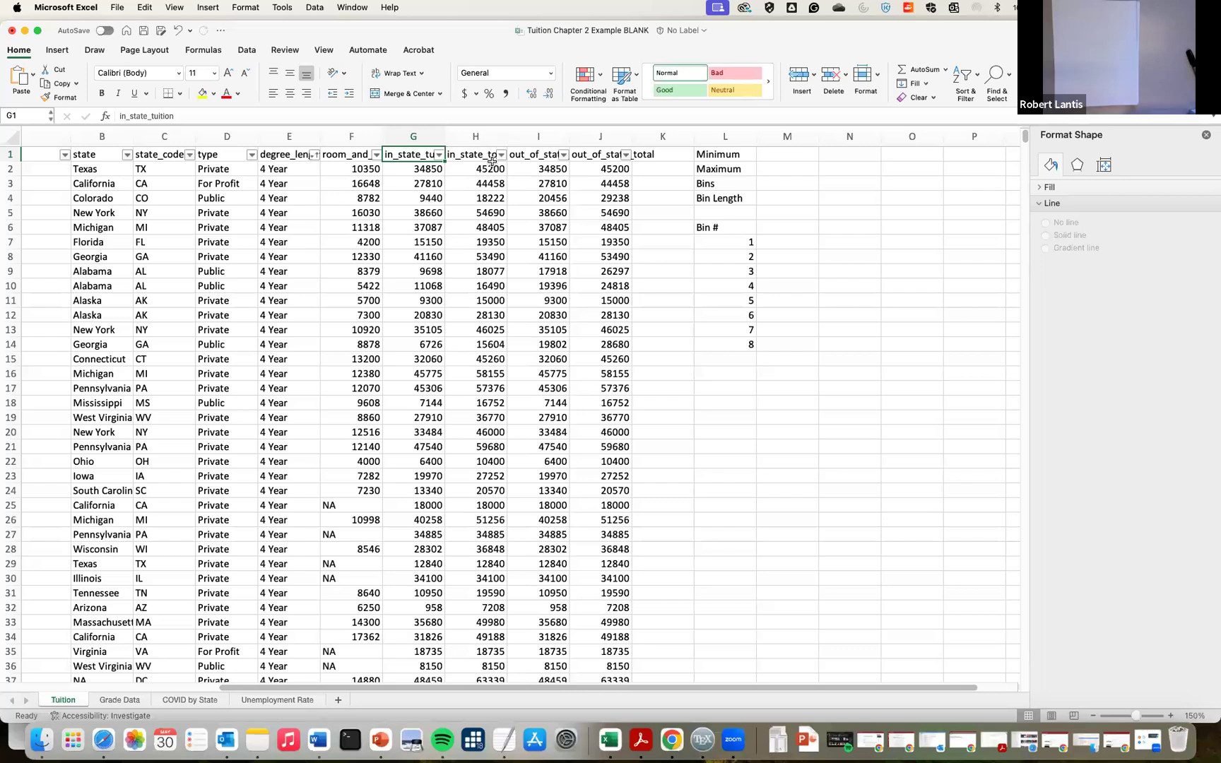
{"action": "key", "text": "Right"}
{"action": "key", "text": "Down"}
{"action": "key", "text": "Left"}
{"action": "key", "text": "Up"}
{"action": "key", "text": "Right"}
{"action": "key", "text": "Down"}
{"action": "key", "text": "Left"}
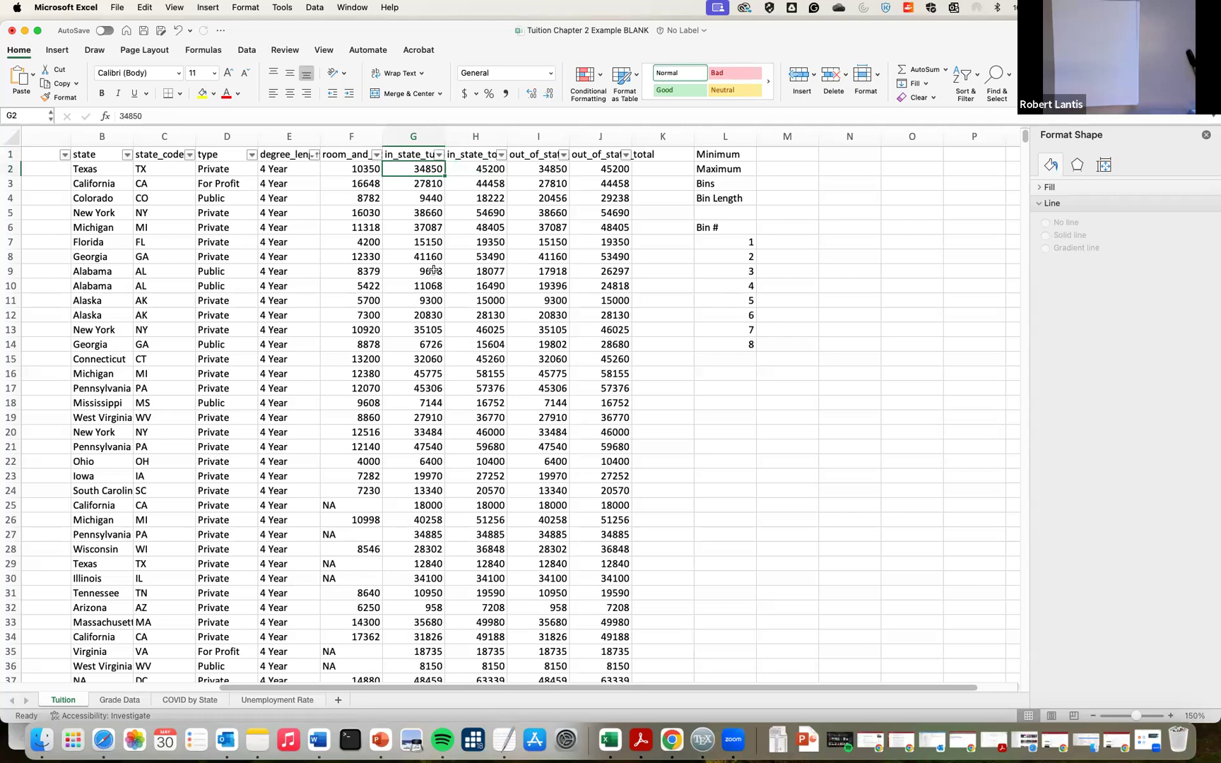
{"action": "scroll", "coordinate": [434, 270], "scroll_direction": "down", "scroll_amount": 8}
{"action": "scroll", "coordinate": [434, 270], "scroll_direction": "up", "scroll_amount": 9}
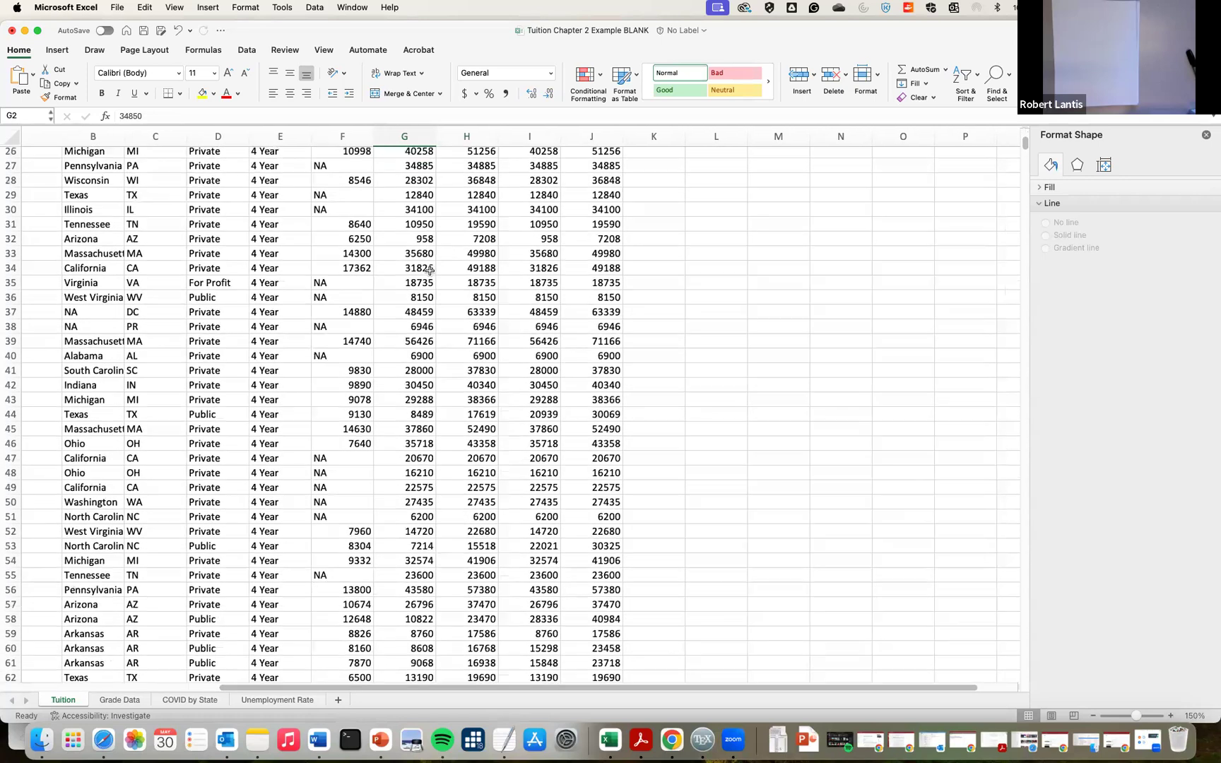
Start a MIN formula in cell M1 beside the Minimum label
{"action": "left_click", "coordinate": [761, 222]}
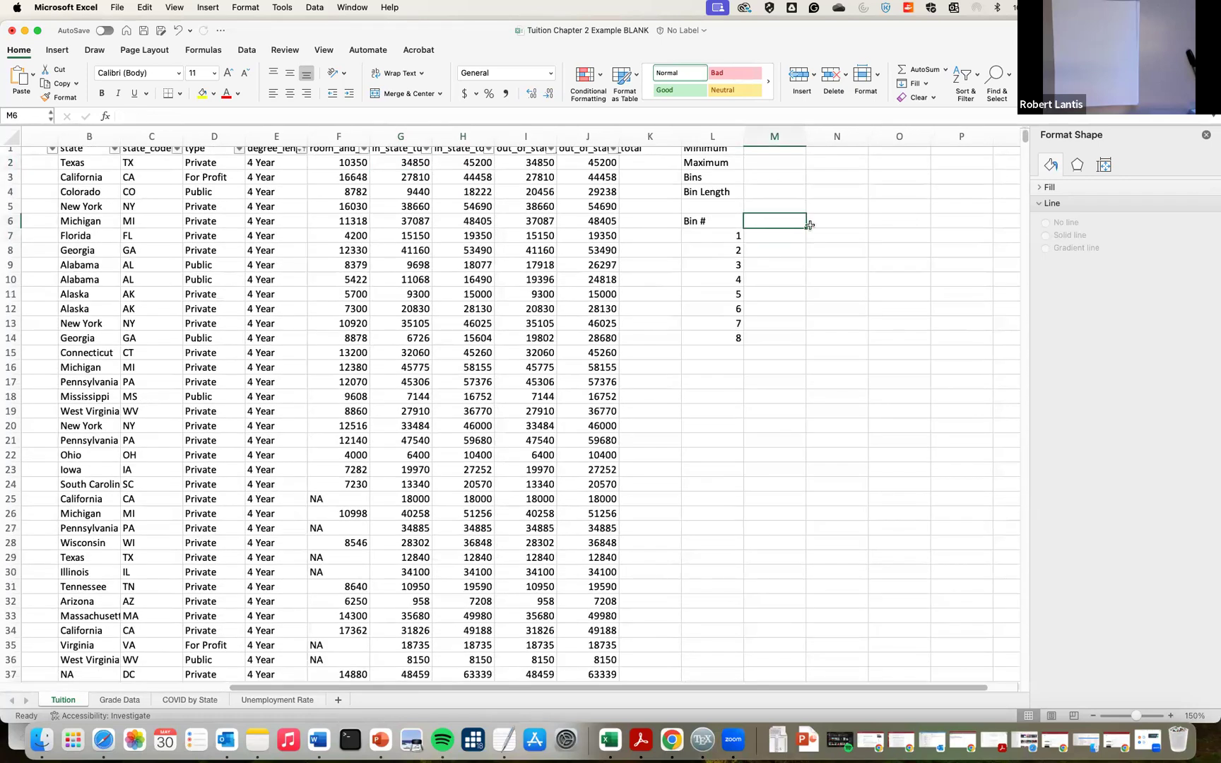
{"action": "scroll", "coordinate": [777, 230], "scroll_direction": "up", "scroll_amount": 1}
{"action": "scroll", "coordinate": [778, 230], "scroll_direction": "right", "scroll_amount": 1}
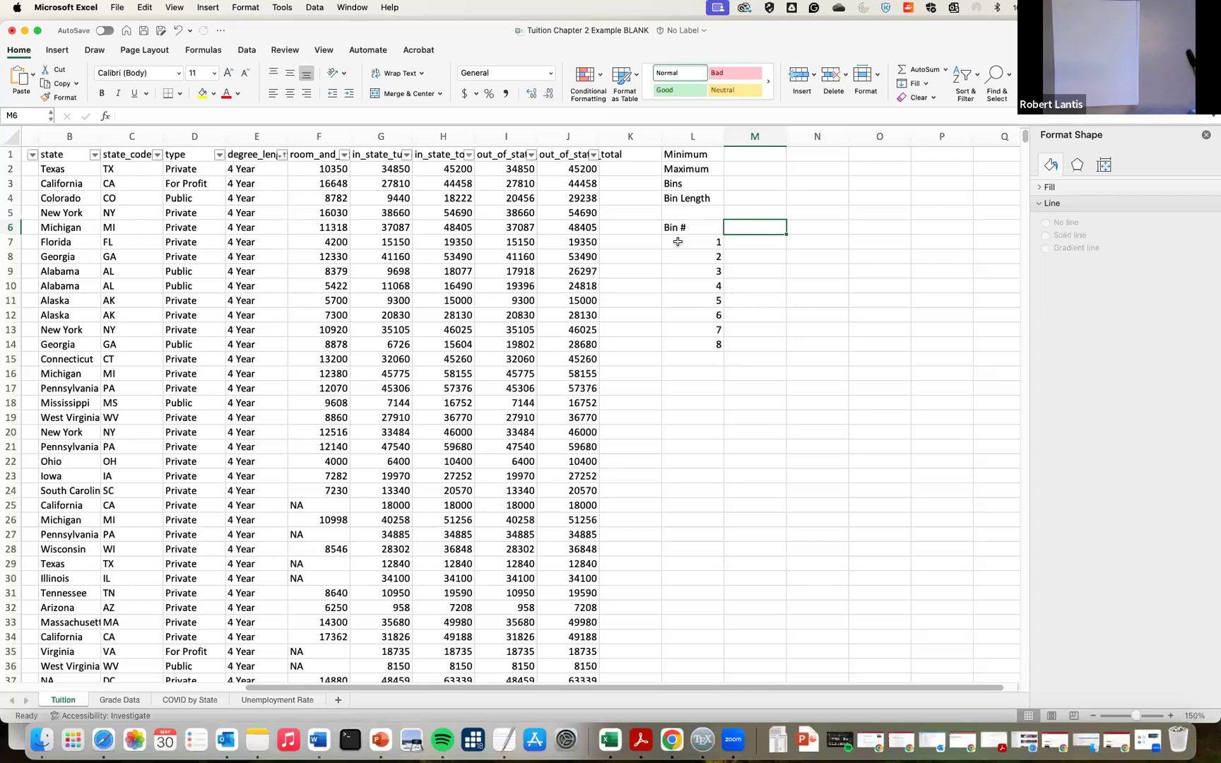
{"action": "left_click", "coordinate": [732, 155]}
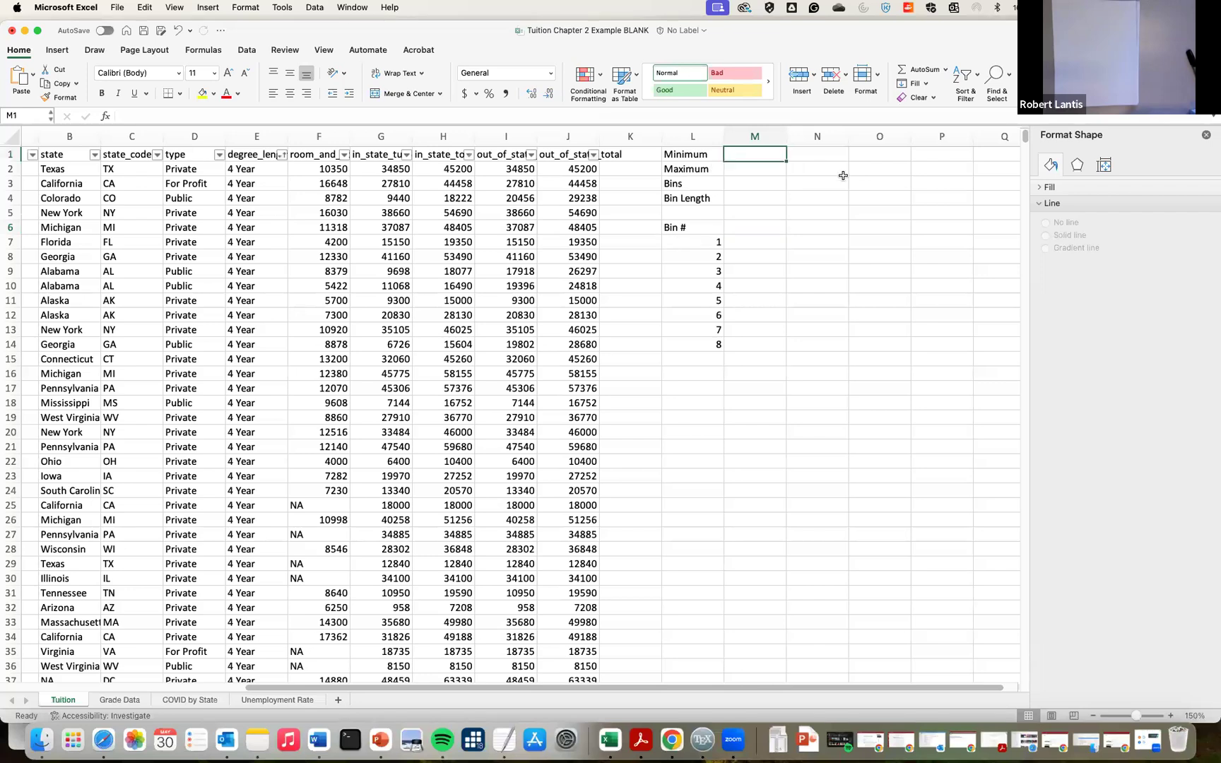
{"action": "type", "text": "=min"}
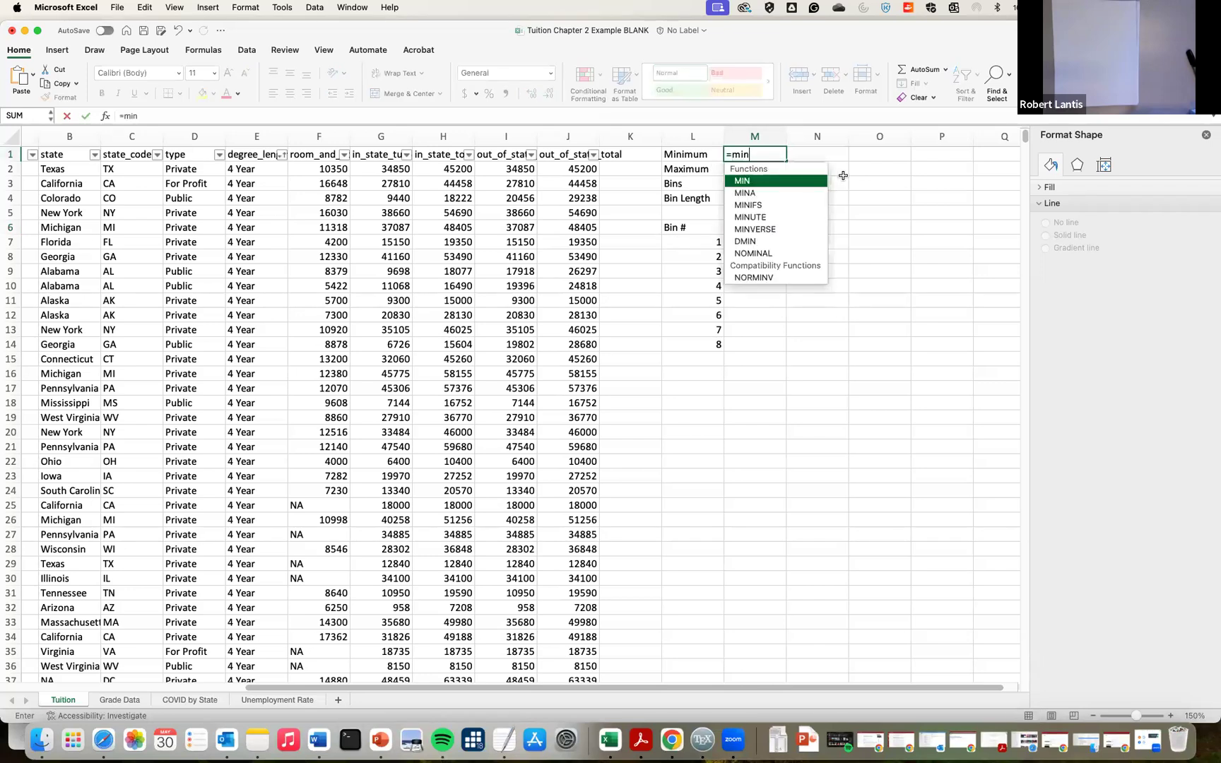
{"action": "type", "text": "("}
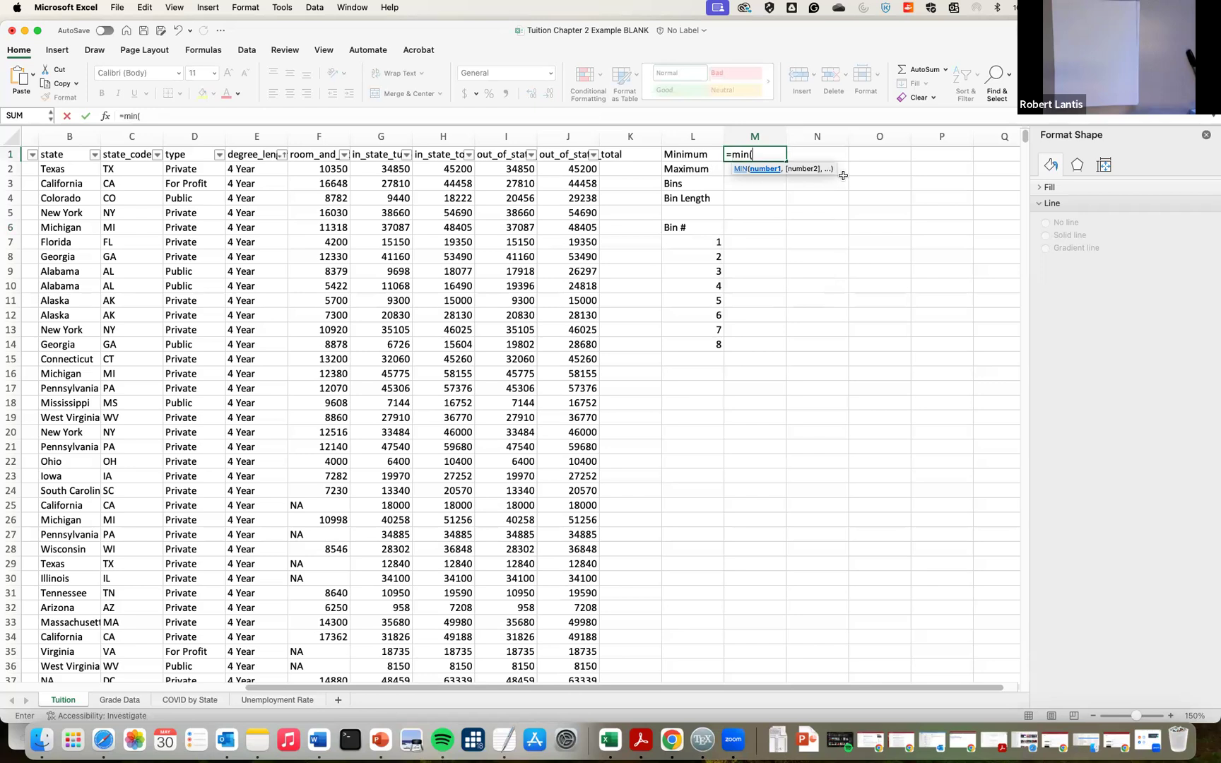
{"action": "left_click", "coordinate": [379, 170]}
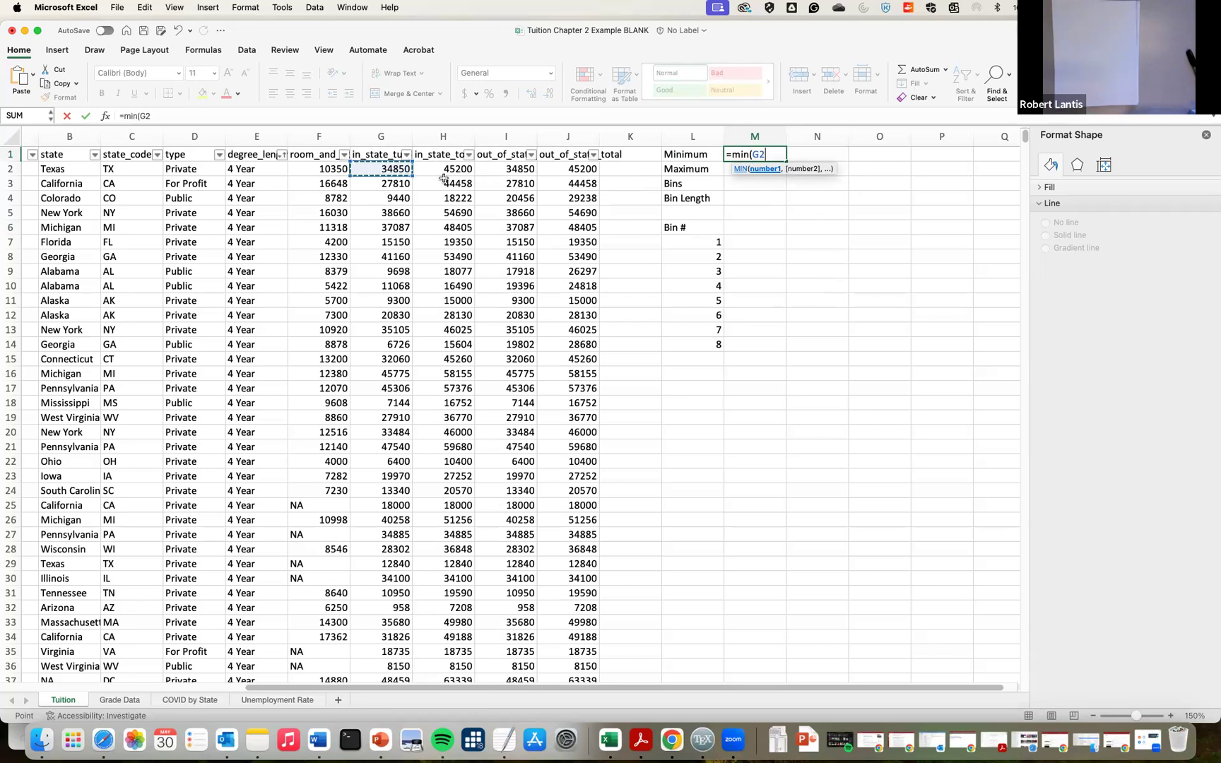
{"action": "left_click_drag", "start_coordinate": [382, 171], "coordinate": [410, 576]}
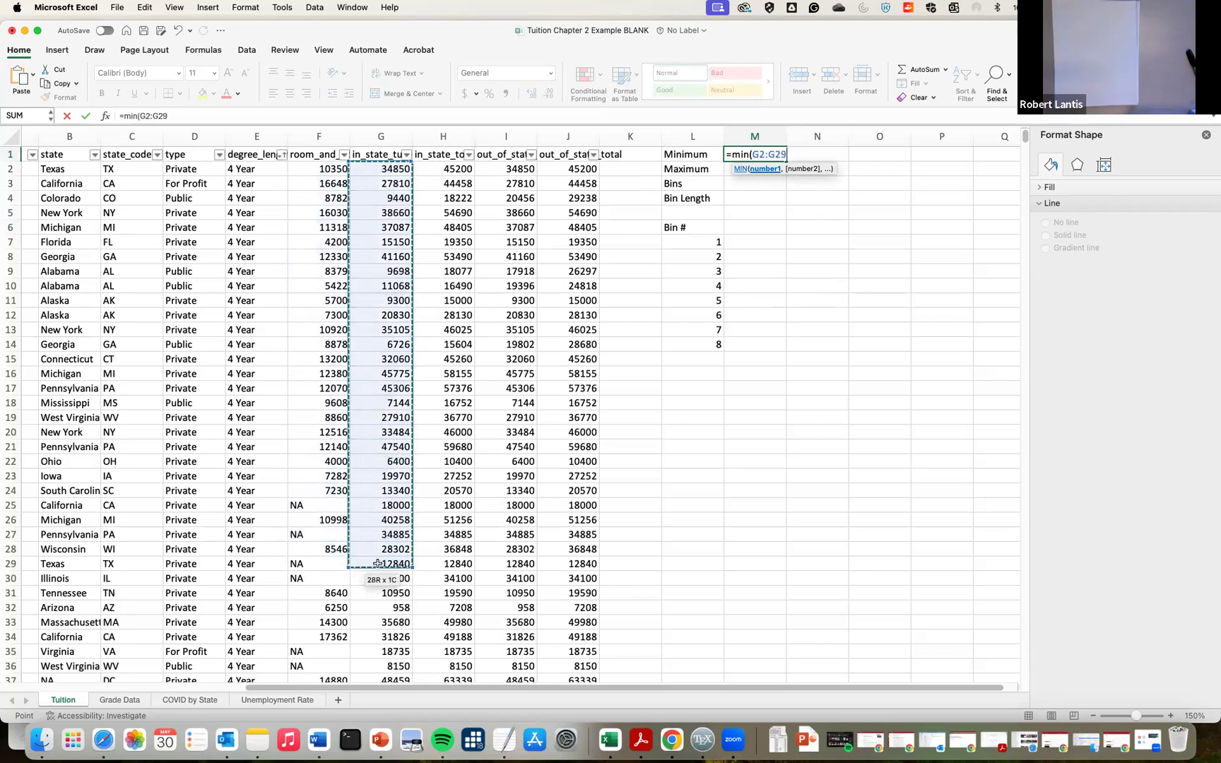
{"action": "scroll", "coordinate": [409, 494], "scroll_direction": "down", "scroll_amount": 15}
{"action": "scroll", "coordinate": [412, 475], "scroll_direction": "down", "scroll_amount": 15}
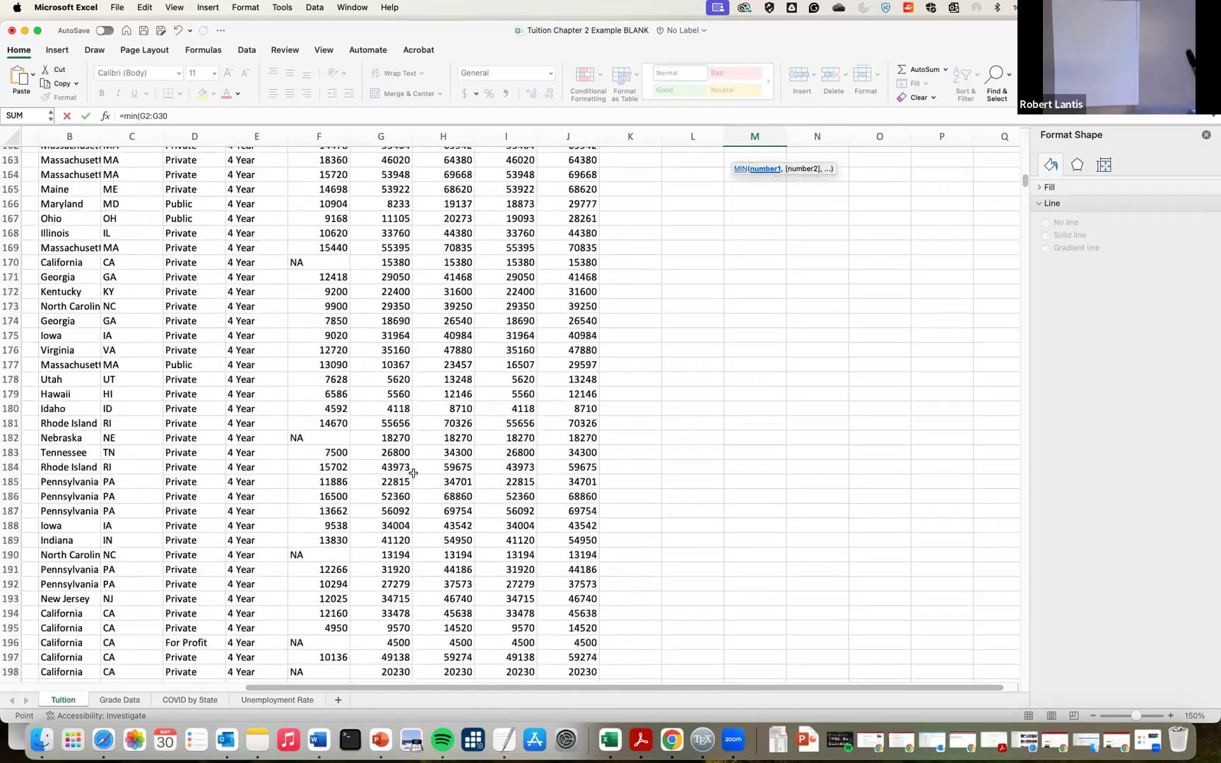
{"action": "scroll", "coordinate": [403, 410], "scroll_direction": "up", "scroll_amount": 10}
{"action": "scroll", "coordinate": [401, 410], "scroll_direction": "up", "scroll_amount": 5}
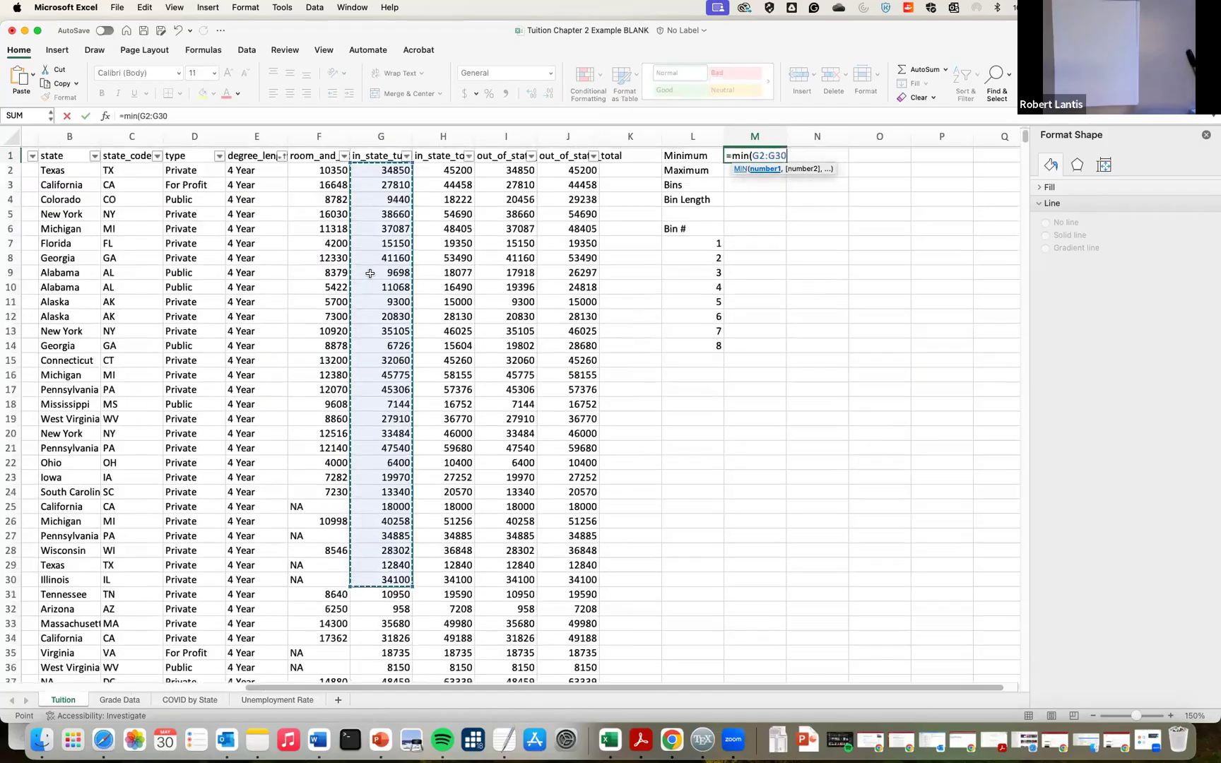
Complete the MIN formula in M1 with the full in-state tuition range G2:G1853
{"action": "left_click", "coordinate": [390, 167]}
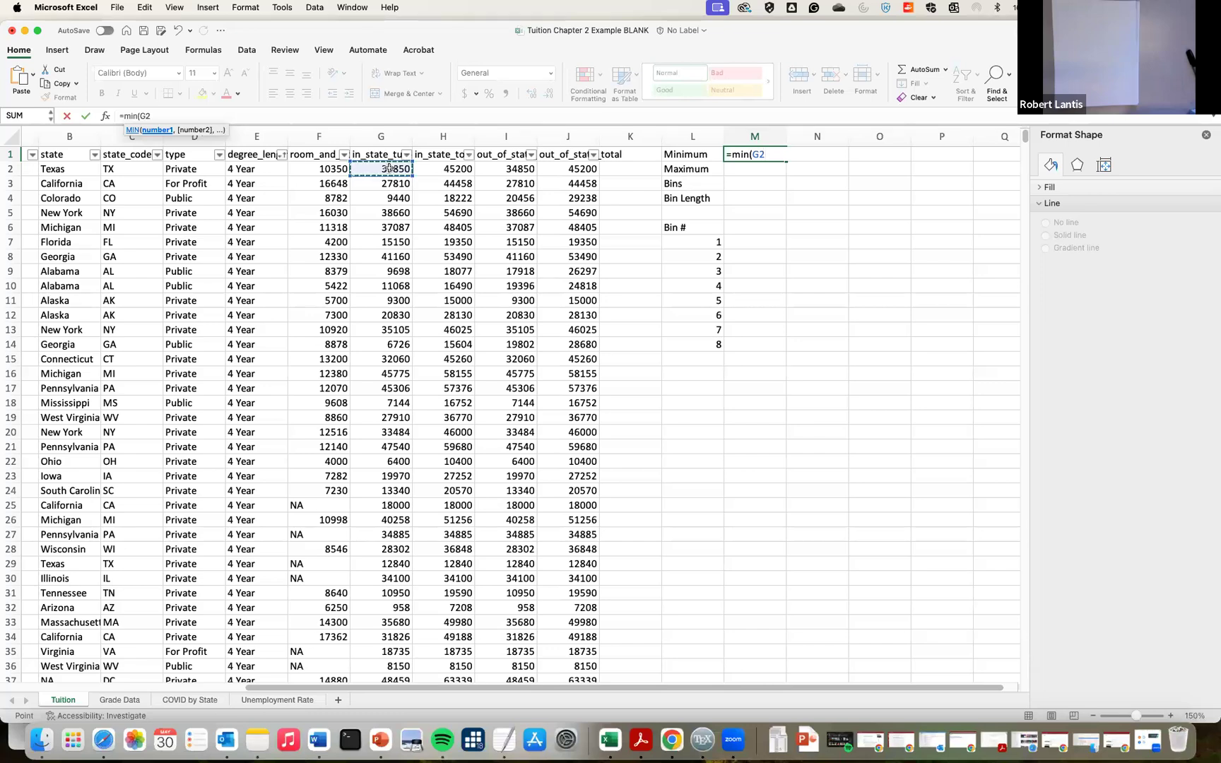
{"action": "key", "text": "ctrl+shift+Down"}
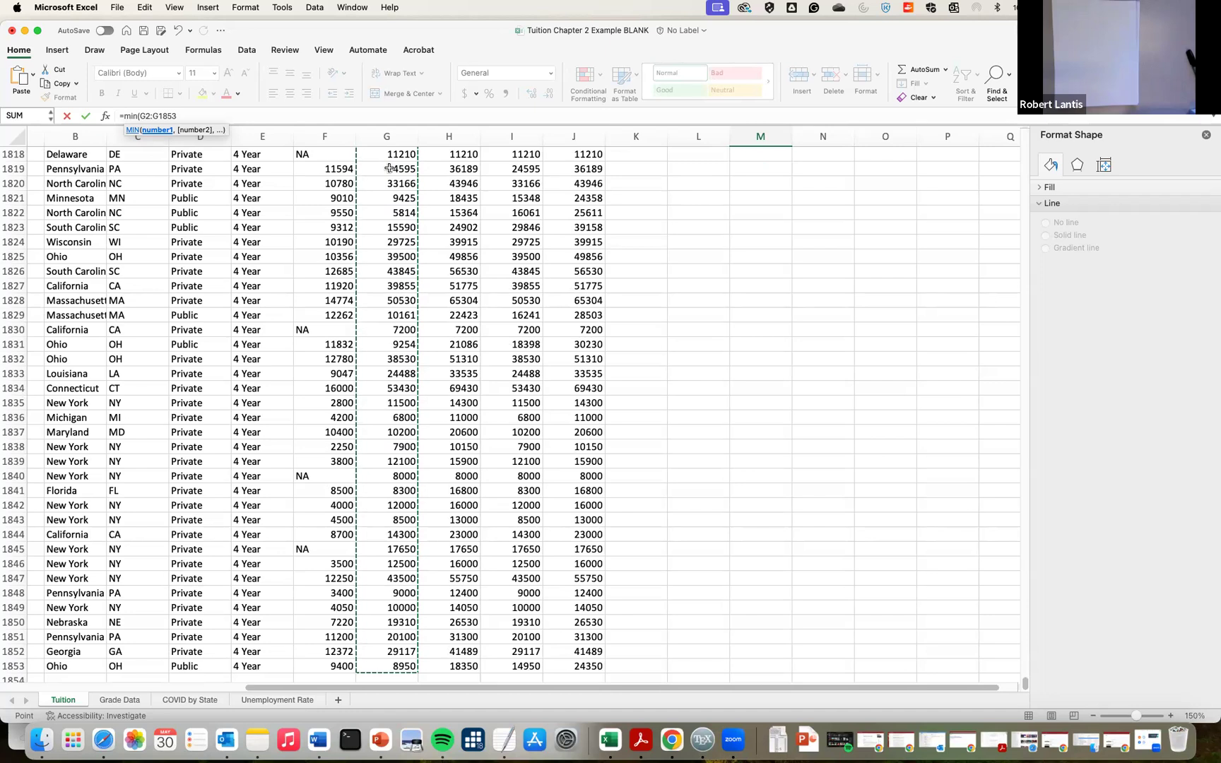
{"action": "key", "text": "Return"}
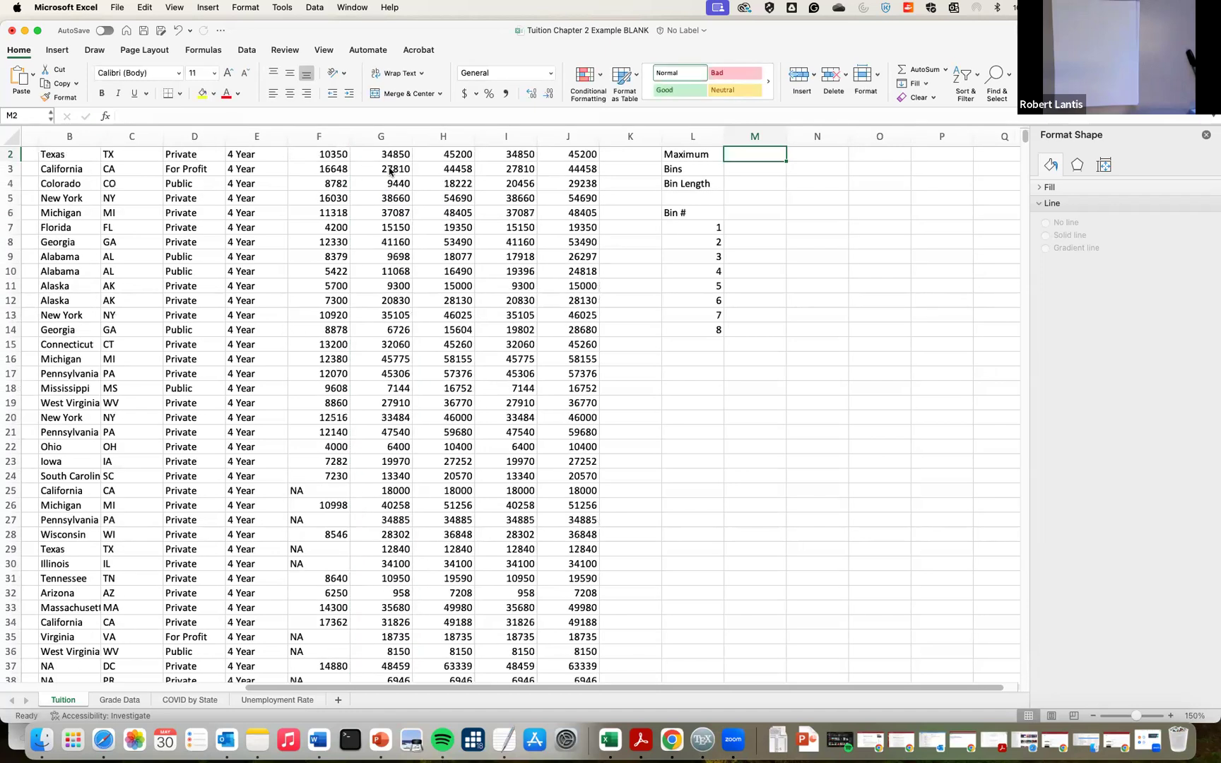
Enter a MAX formula in M2 beside the Maximum label, covering the in-state tuition range G2:G1853
{"action": "scroll", "coordinate": [389, 172], "scroll_direction": "up", "scroll_amount": 2}
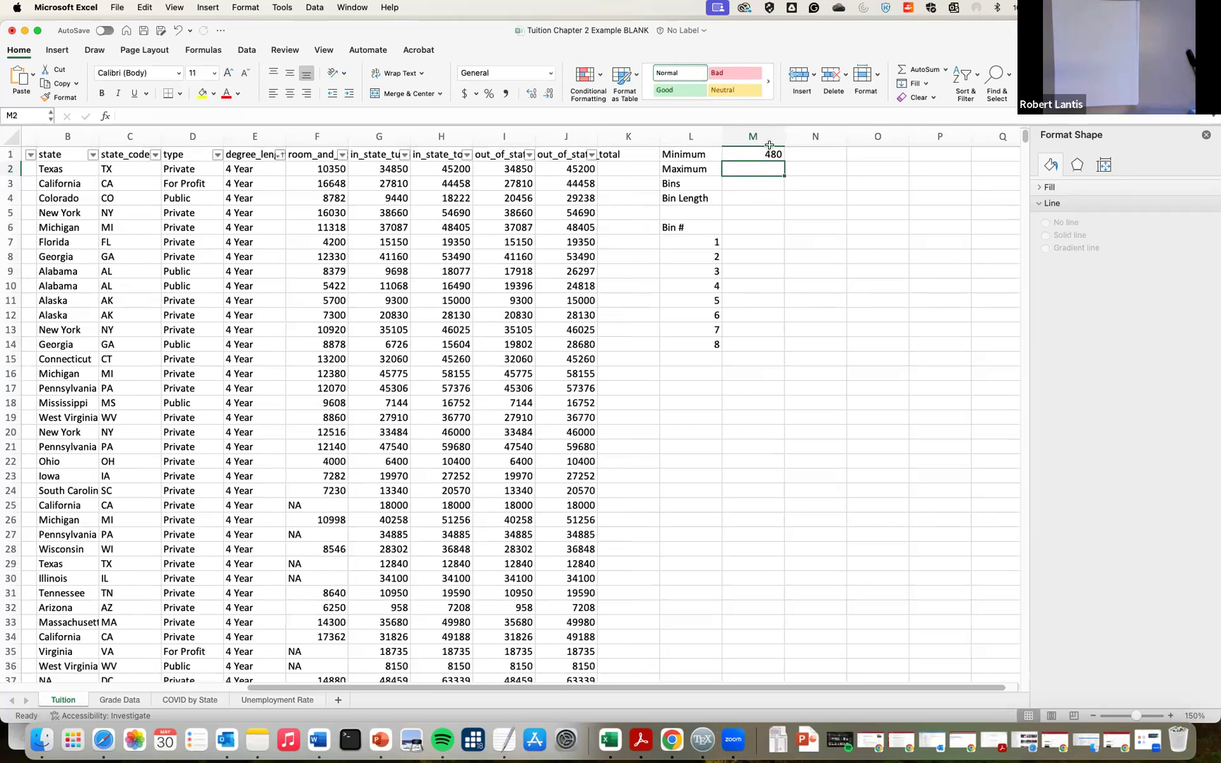
{"action": "type", "text": "=max("}
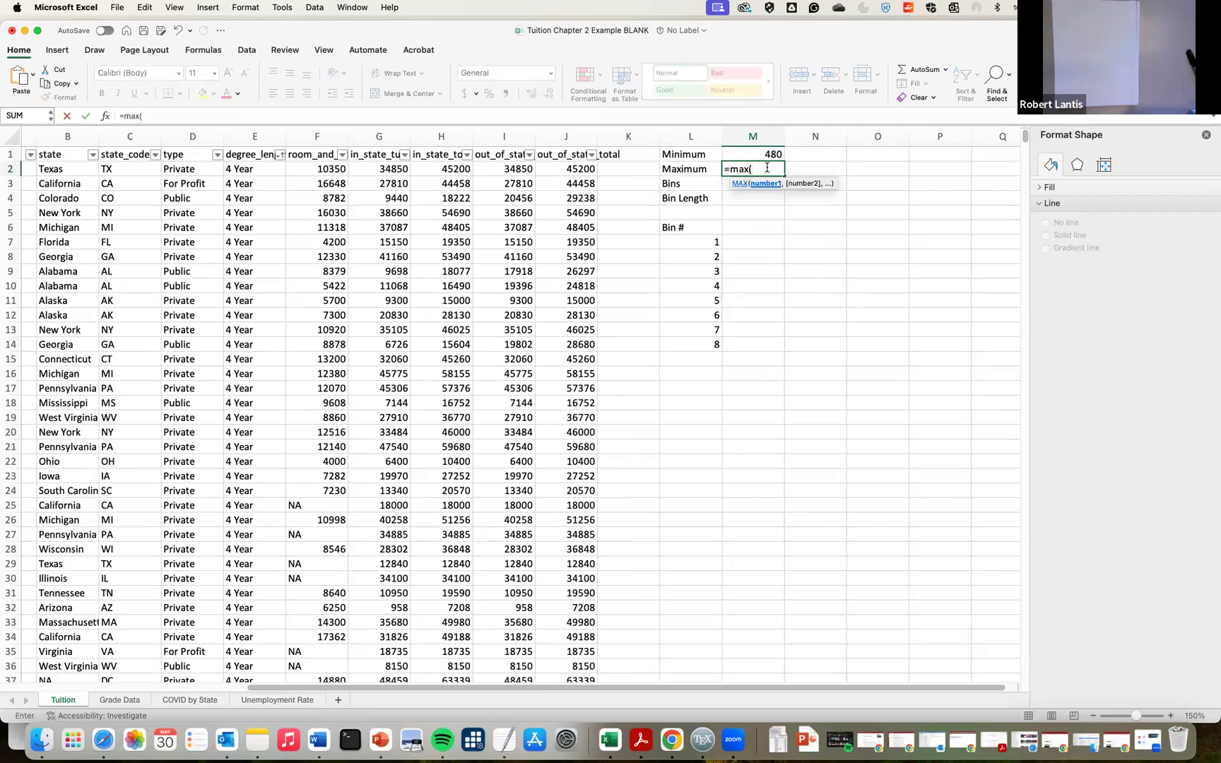
{"action": "left_click", "coordinate": [376, 168]}
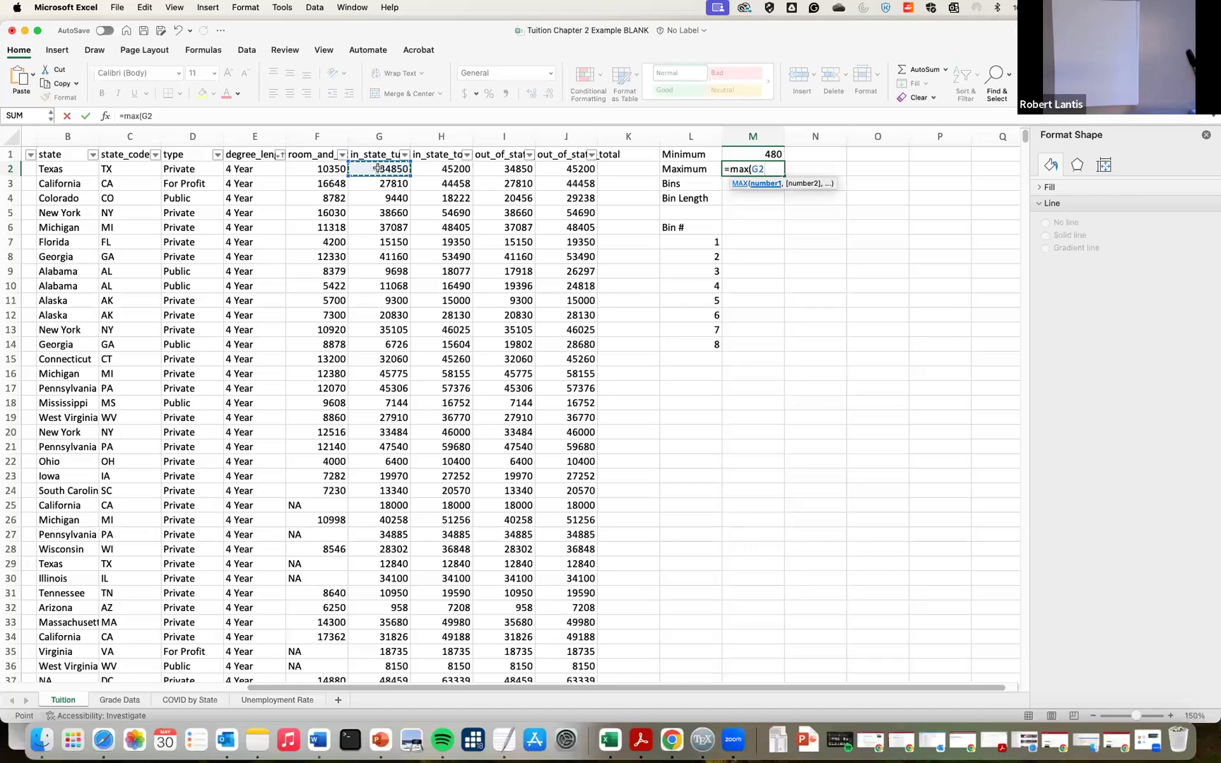
{"action": "key", "text": "super+shift+Down"}
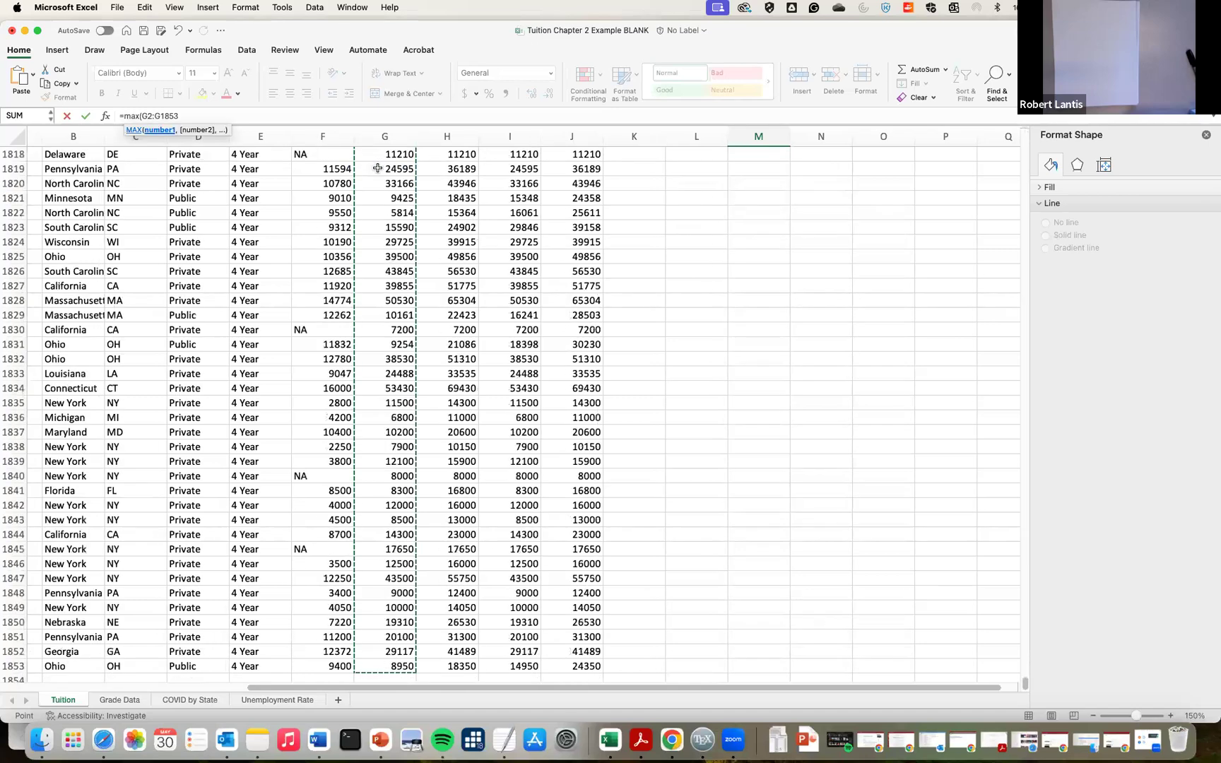
{"action": "scroll", "coordinate": [742, 205], "scroll_direction": "up", "scroll_amount": 15}
{"action": "scroll", "coordinate": [742, 205], "scroll_direction": "right", "scroll_amount": 2}
{"action": "scroll", "coordinate": [701, 205], "scroll_direction": "up", "scroll_amount": 20}
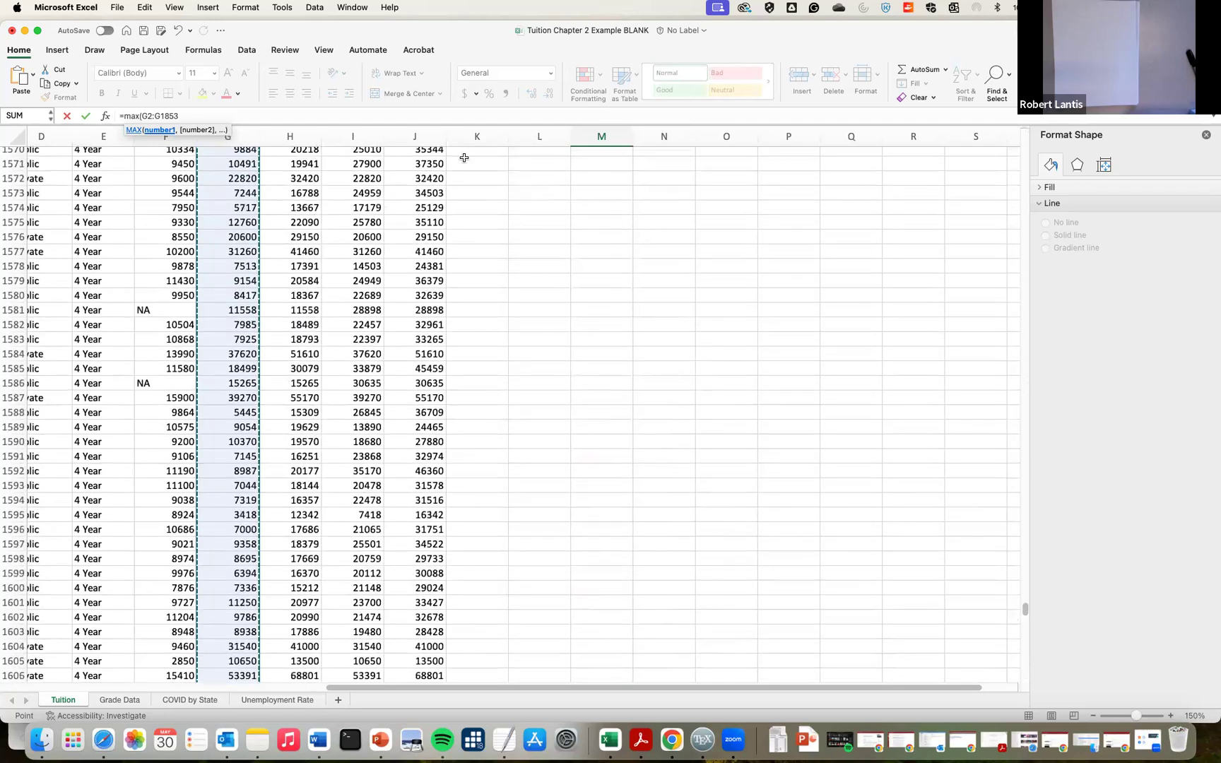
{"action": "key", "text": "Return"}
{"action": "scroll", "coordinate": [480, 173], "scroll_direction": "up", "scroll_amount": 2}
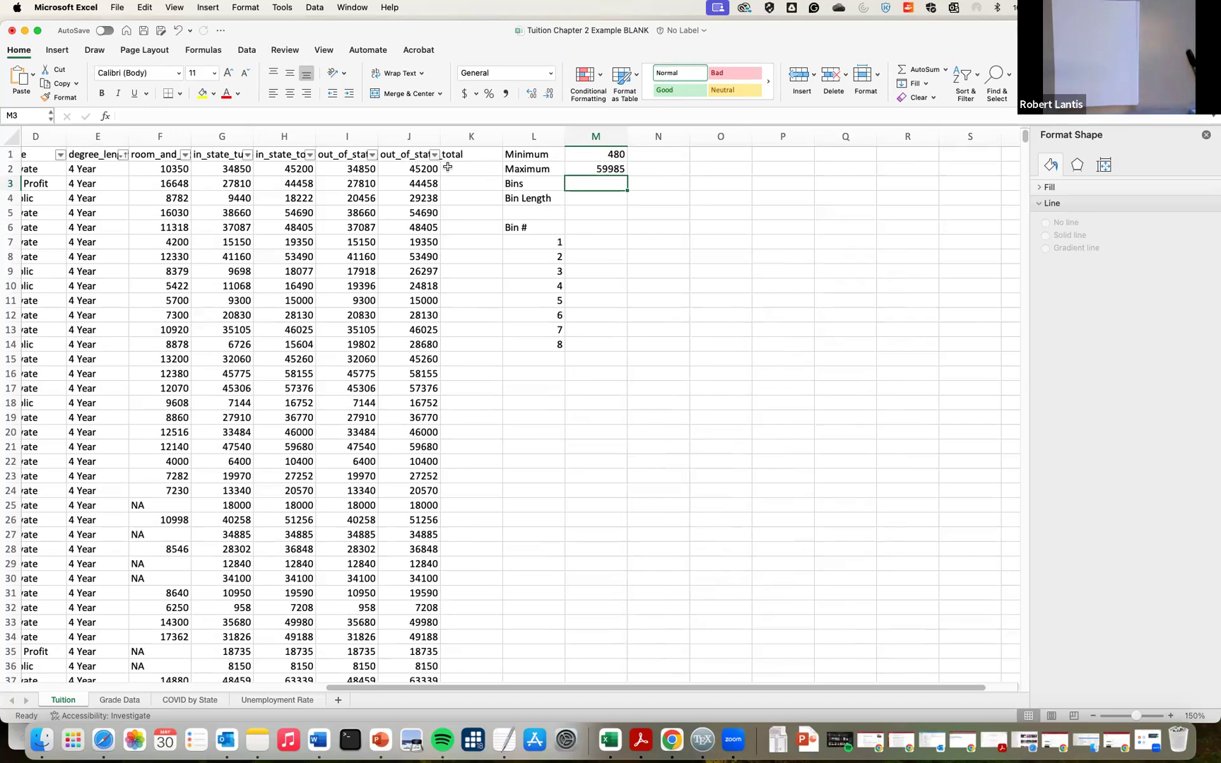
Change the MIN formula in M1 to cover the out-of-state total range J2:J1853
{"action": "left_click", "coordinate": [597, 168]}
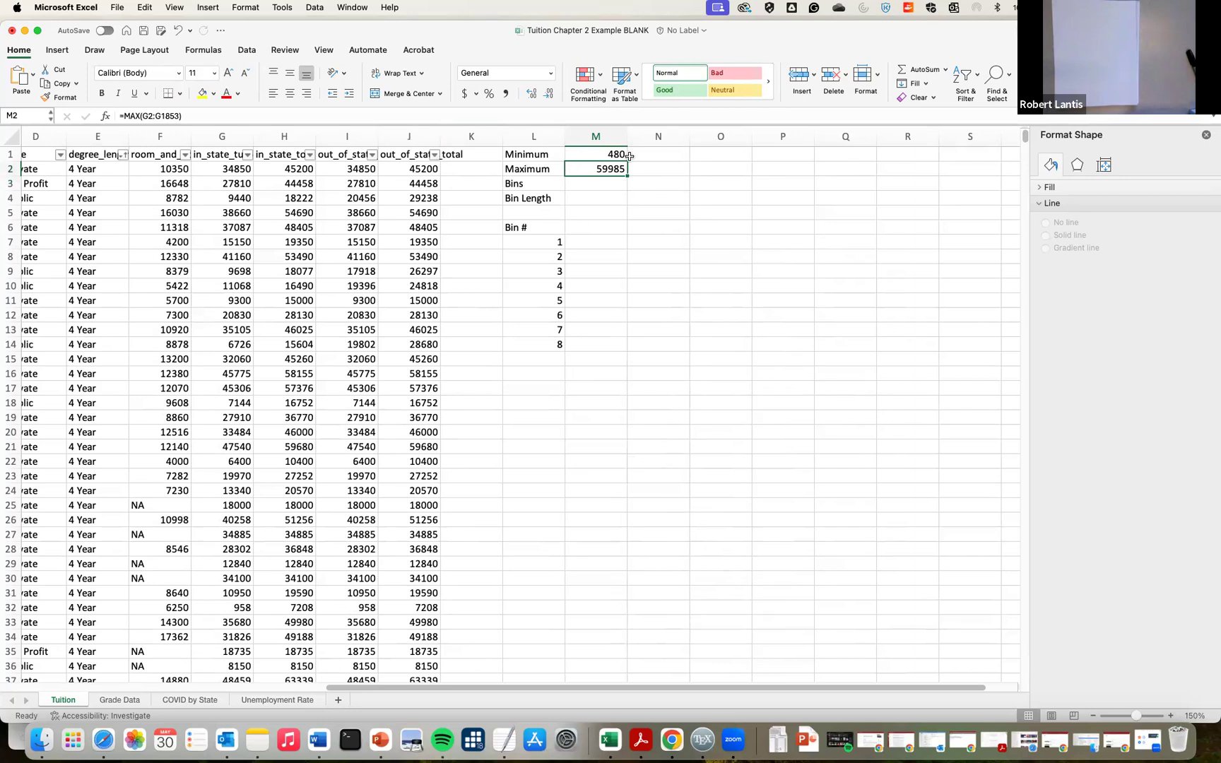
{"action": "left_click", "coordinate": [606, 152]}
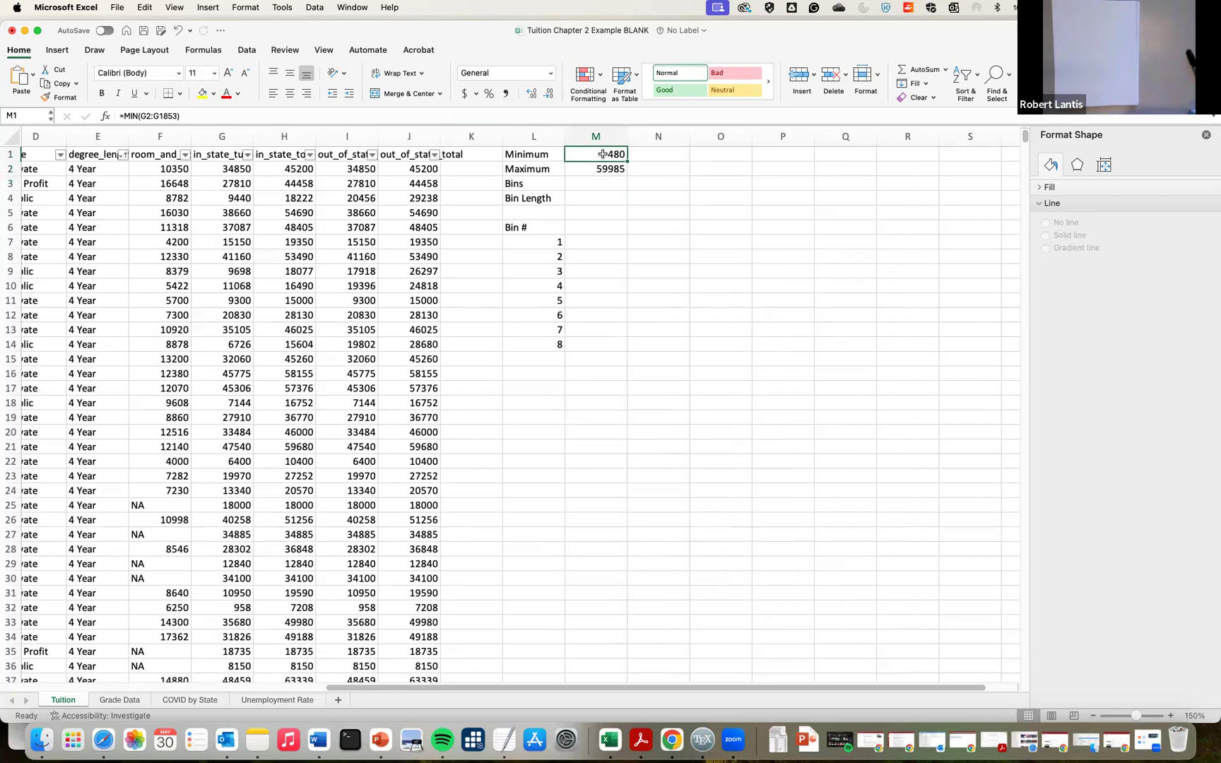
{"action": "double_click", "coordinate": [602, 154]}
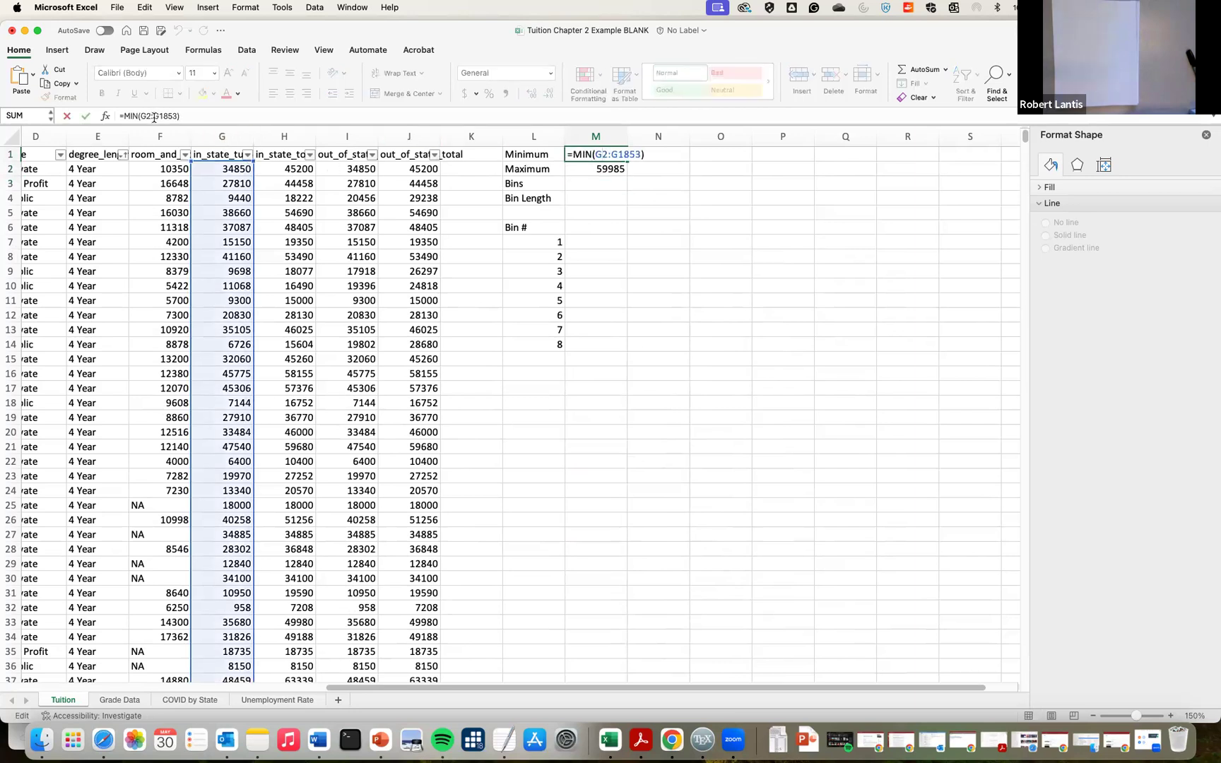
{"action": "left_click", "coordinate": [145, 116]}
{"action": "key", "text": "BackSpace"}
{"action": "type", "text": "J"}
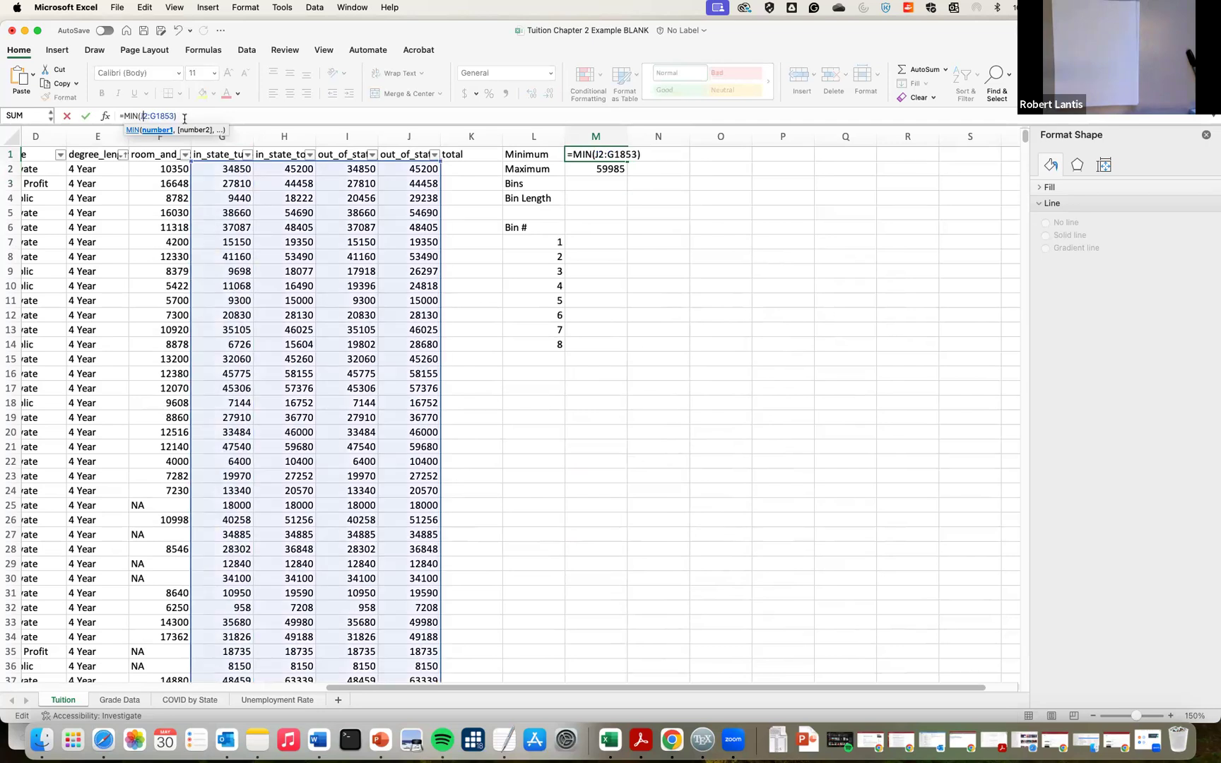
{"action": "key", "text": "Right"}
{"action": "key", "text": "Right"}
{"action": "key", "text": "Right"}
{"action": "key", "text": "BackSpace"}
{"action": "type", "text": "J"}
{"action": "key", "text": "Return"}
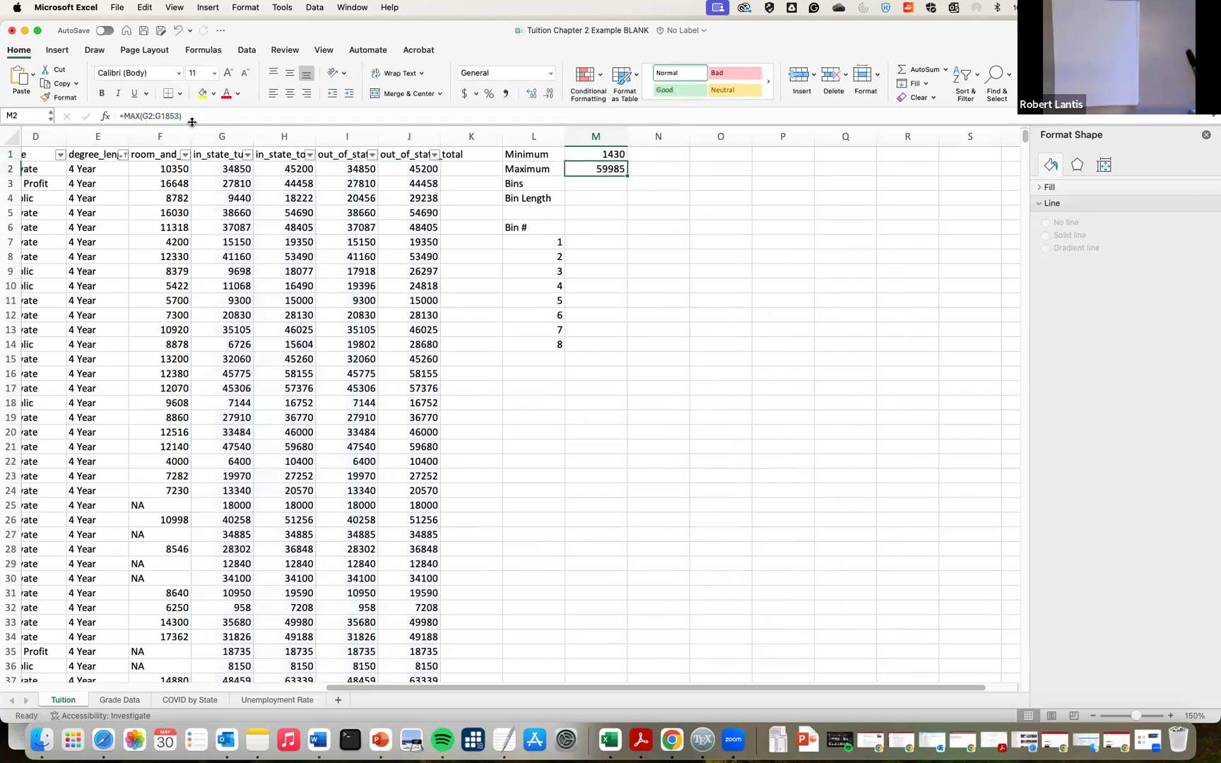
{"action": "double_click", "coordinate": [586, 154]}
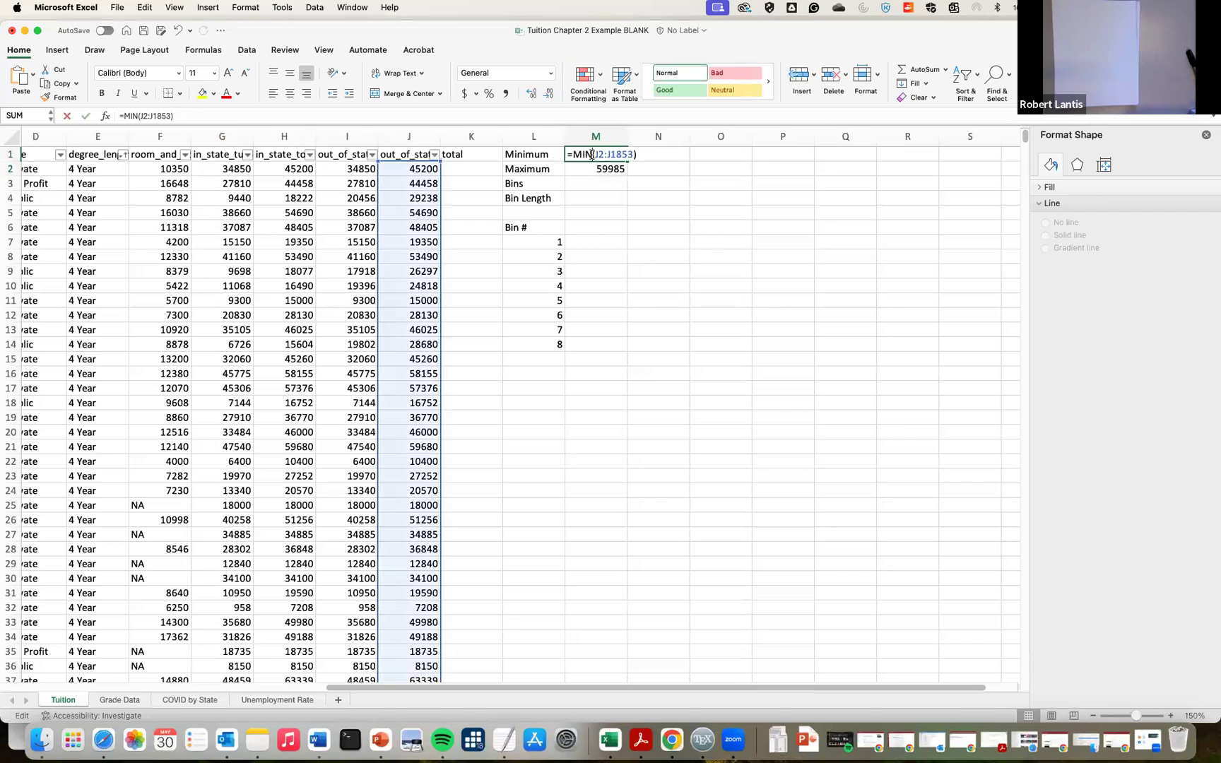
{"action": "key", "text": "Return"}
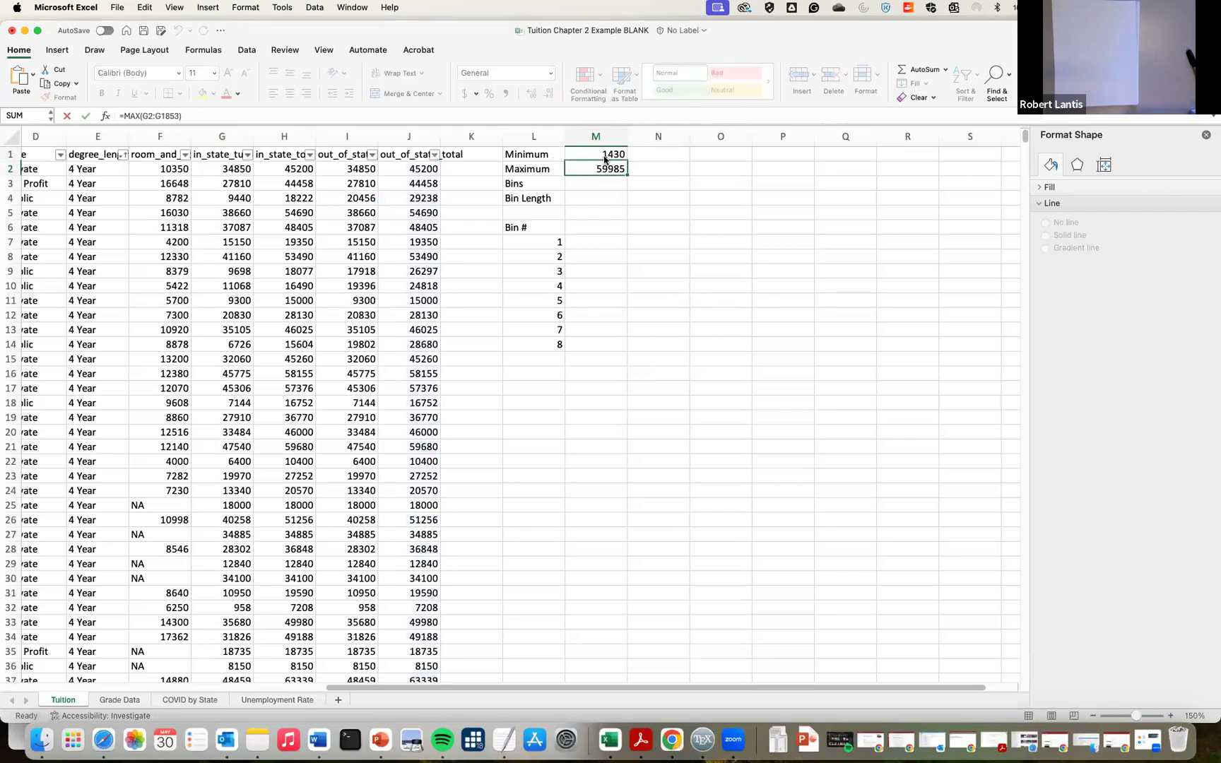
Undo the last range change to the Minimum formula in M1 and redo it
{"action": "scroll", "coordinate": [419, 233], "scroll_direction": "down", "scroll_amount": 1}
{"action": "scroll", "coordinate": [418, 233], "scroll_direction": "down", "scroll_amount": 20}
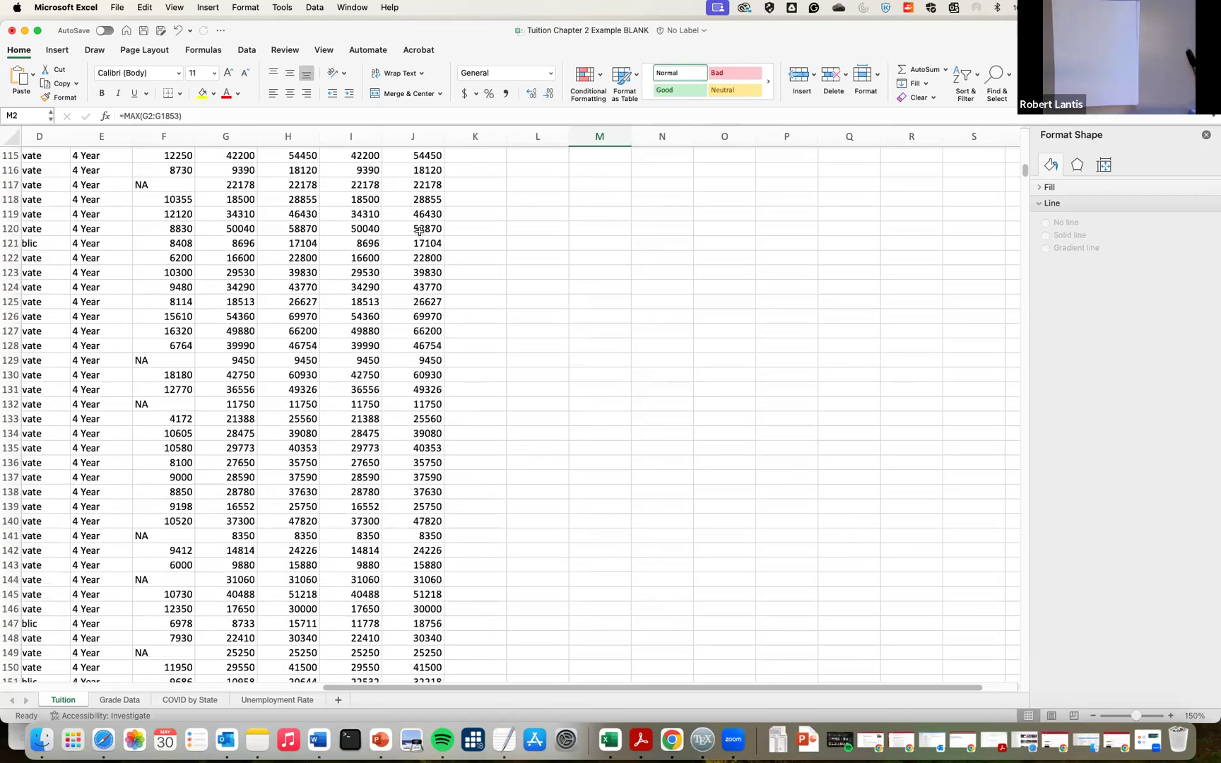
{"action": "scroll", "coordinate": [419, 230], "scroll_direction": "up", "scroll_amount": 20}
{"action": "scroll", "coordinate": [419, 230], "scroll_direction": "right", "scroll_amount": 5}
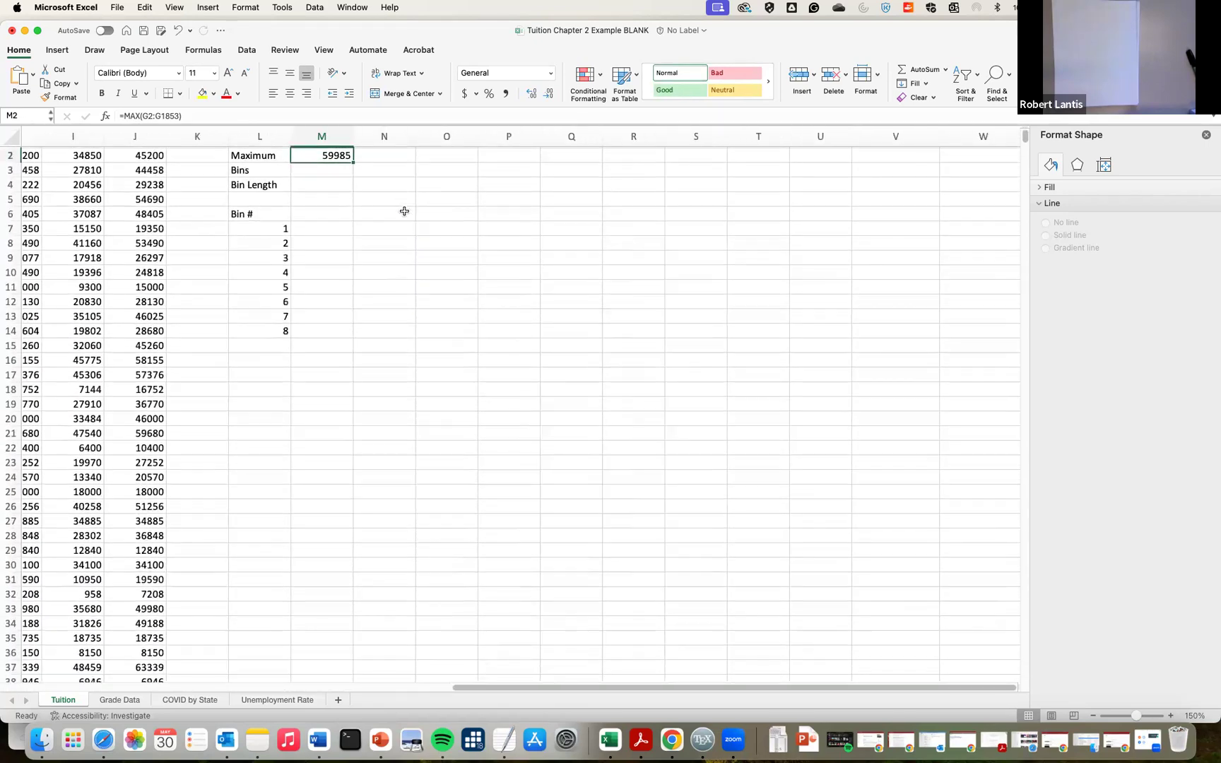
{"action": "key", "text": "Up"}
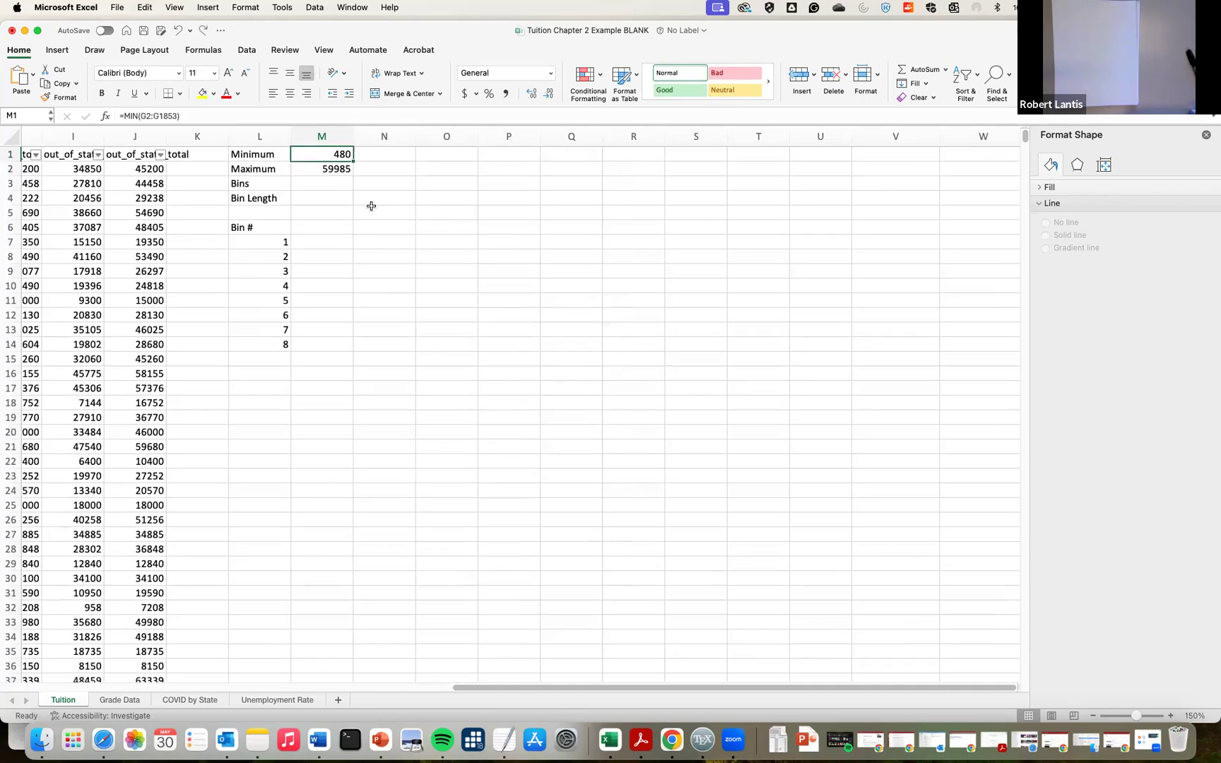
{"action": "left_click", "coordinate": [203, 30]}
{"action": "left_click", "coordinate": [351, 168]}
{"action": "key", "text": "Delete"}
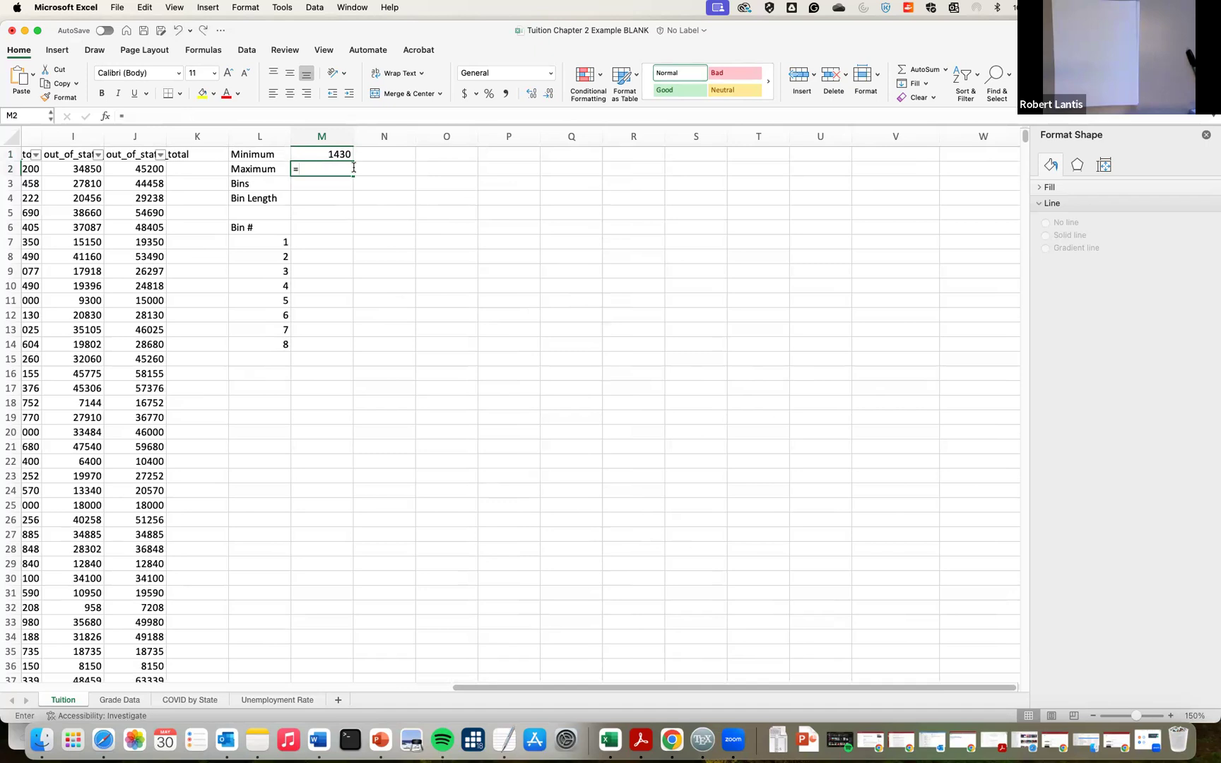
{"action": "type", "text": "="}
{"action": "key", "text": "BackSpace"}
{"action": "key", "text": "Return"}
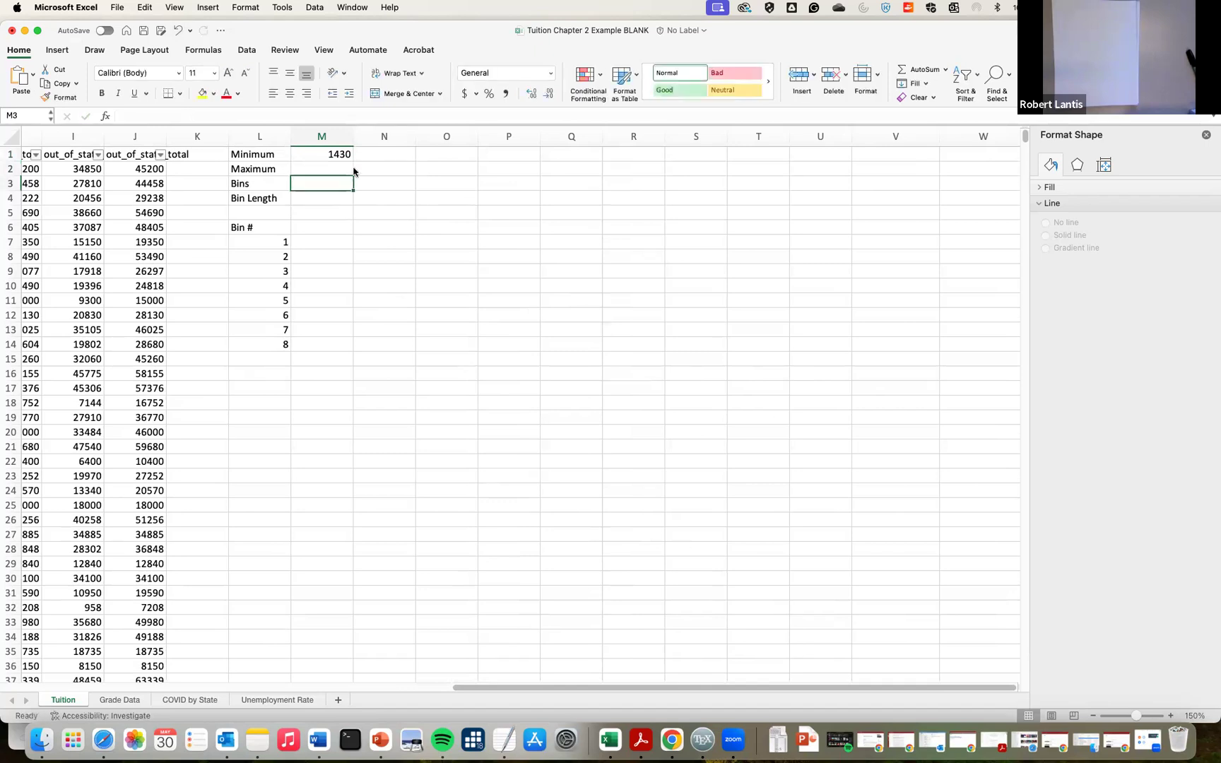
{"action": "key", "text": "super+z"}
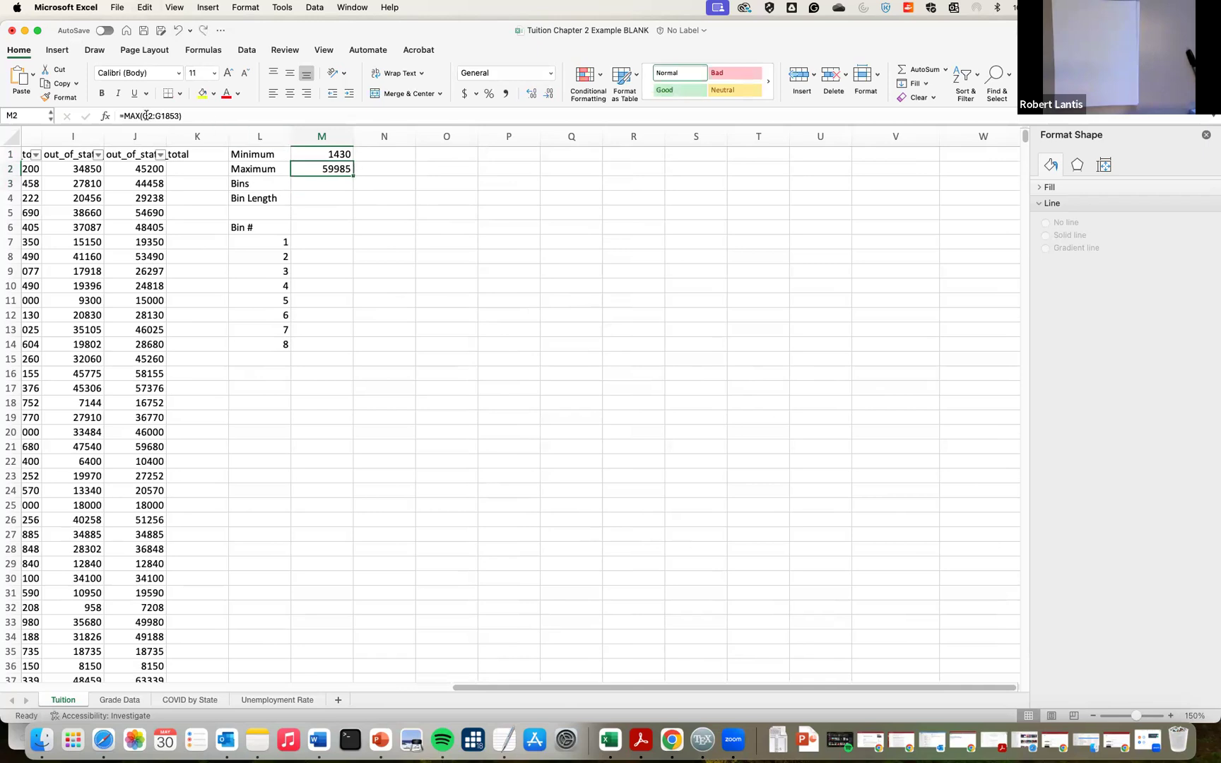
Change the MAX formula in M2 to cover the out-of-state total range J2:J1853
{"action": "left_click", "coordinate": [146, 115]}
{"action": "key", "text": "BackSpace"}
{"action": "type", "text": "I2:"}
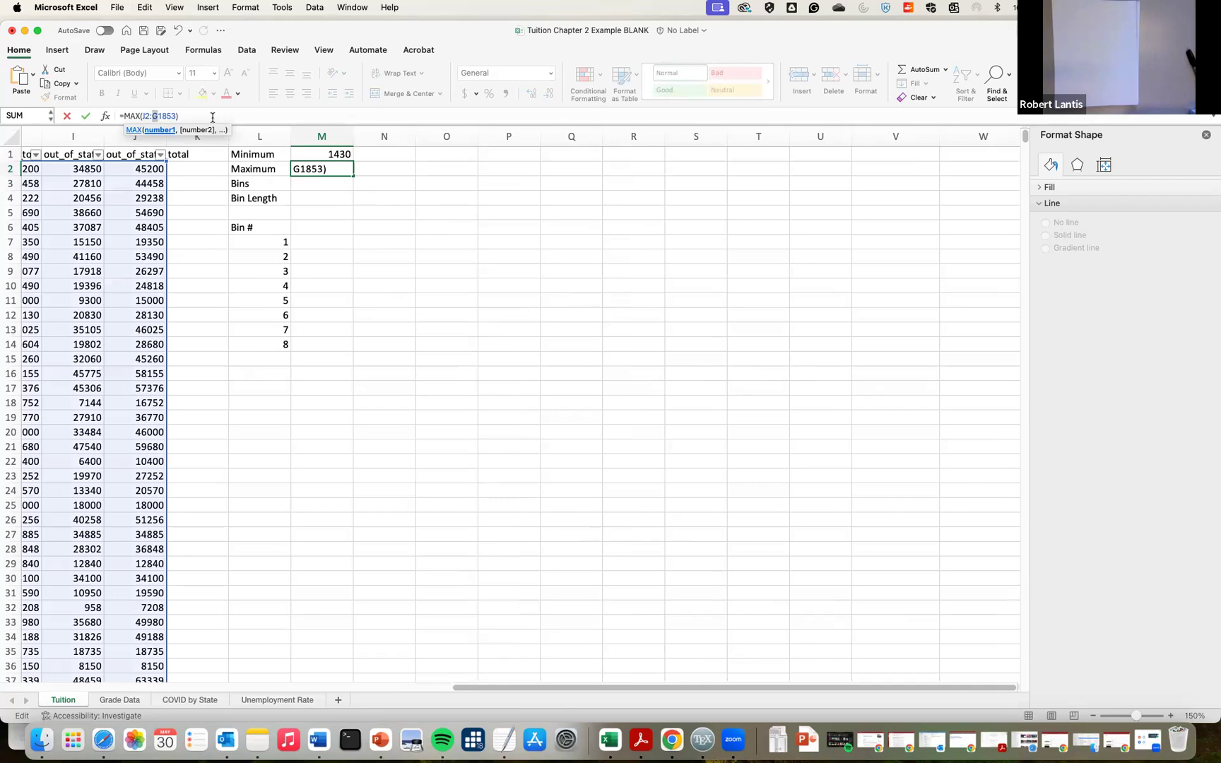
{"action": "type", "text": "zj"}
{"action": "key", "text": "BackSpace"}
{"action": "key", "text": "BackSpace"}
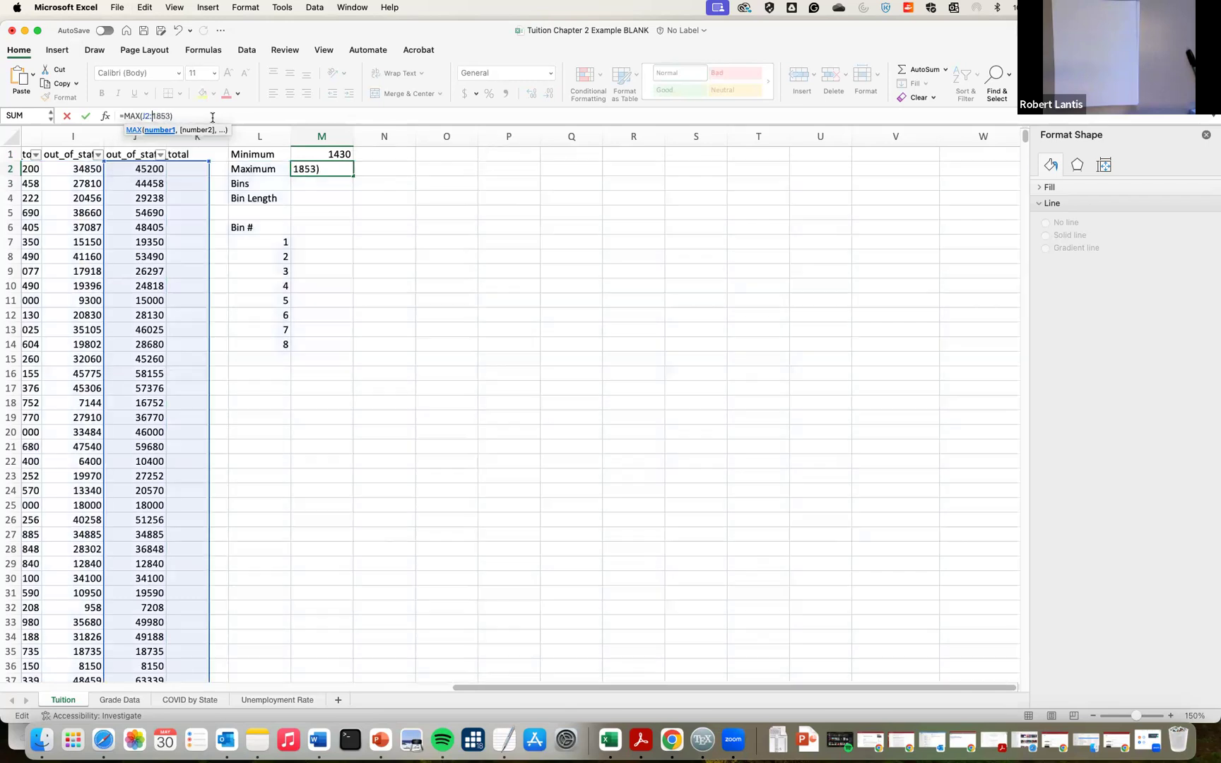
{"action": "type", "text": "J"}
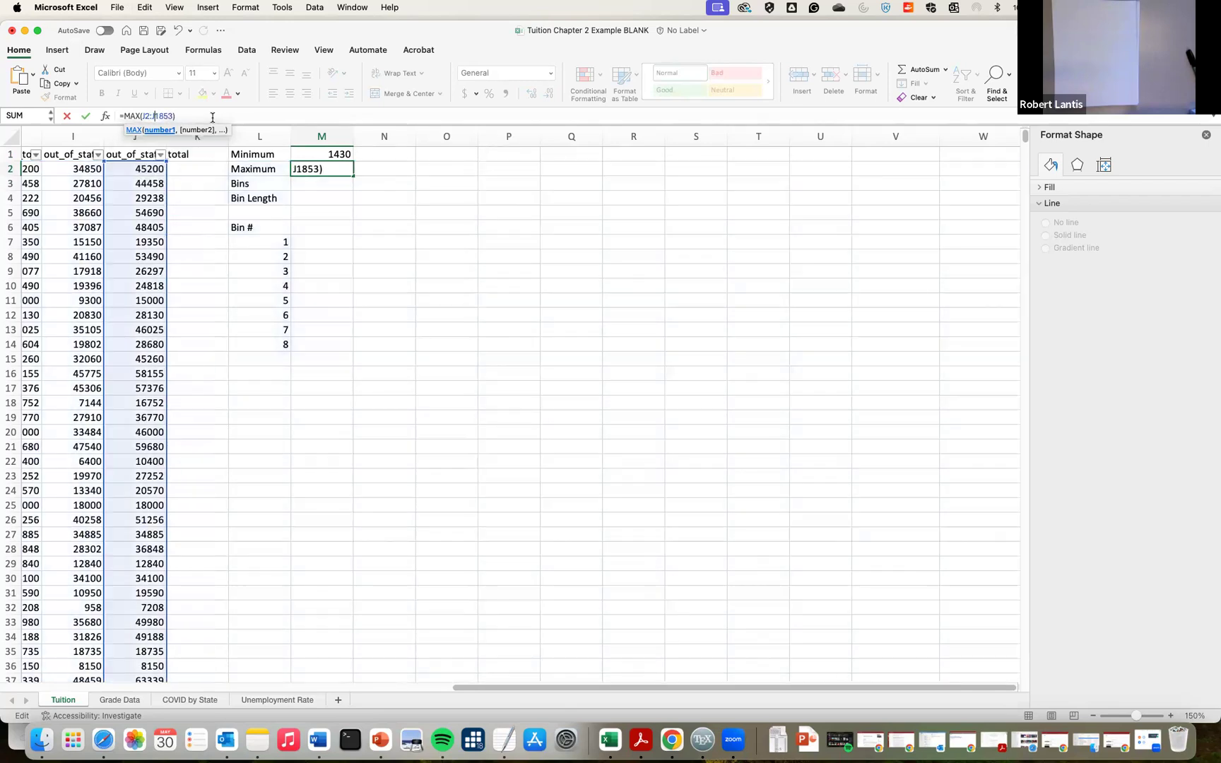
{"action": "key", "text": "Return"}
Set the number of bins in M3 to 8
{"action": "scroll", "coordinate": [308, 172], "scroll_direction": "left", "scroll_amount": 5}
{"action": "scroll", "coordinate": [309, 172], "scroll_direction": "left", "scroll_amount": 4}
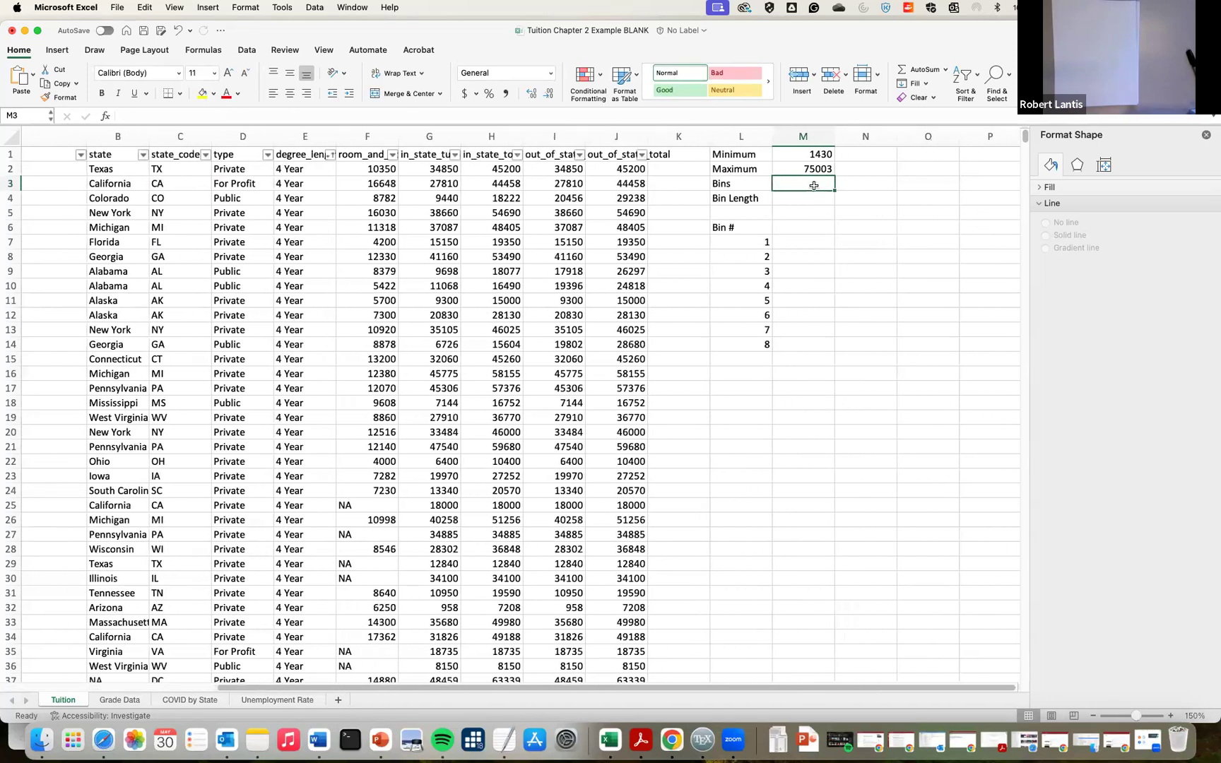
{"action": "type", "text": "8"}
{"action": "key", "text": "Return"}
Calculate the bin length in M4 with the formula =(M2-M1)/M3
{"action": "scroll", "coordinate": [809, 197], "scroll_direction": "right", "scroll_amount": 2}
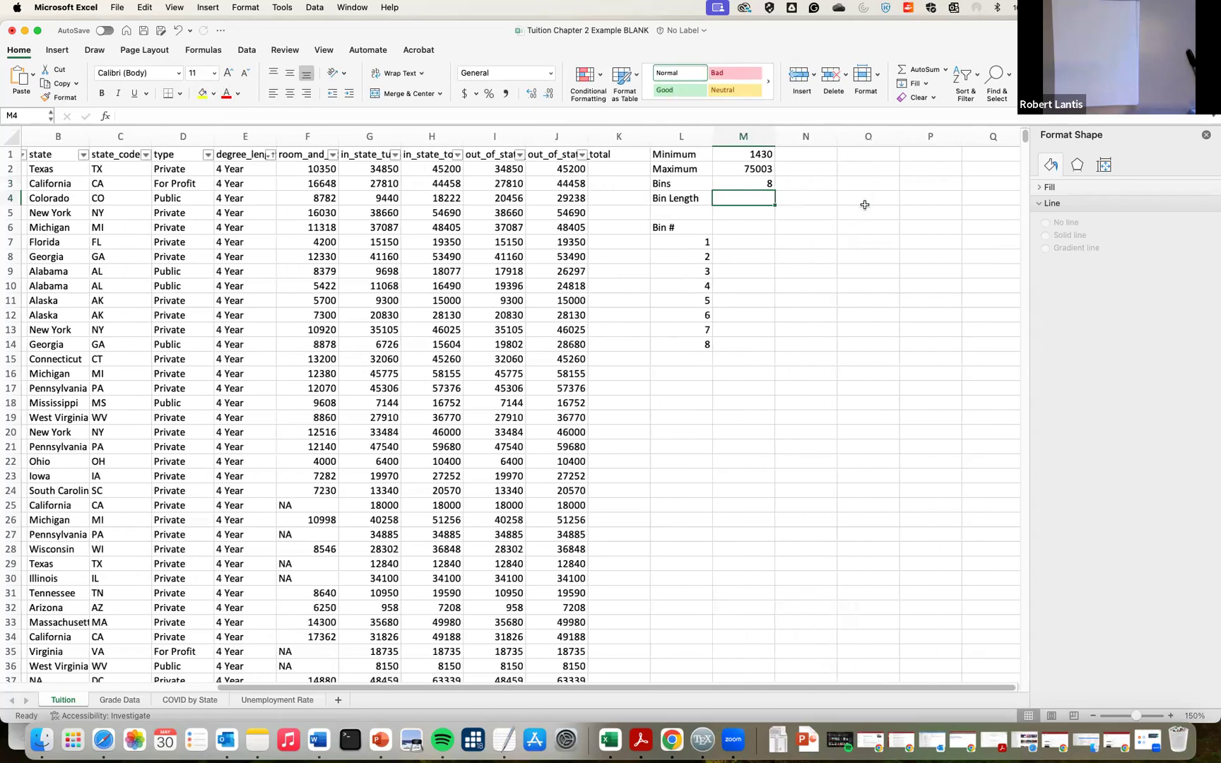
{"action": "type", "text": "=("}
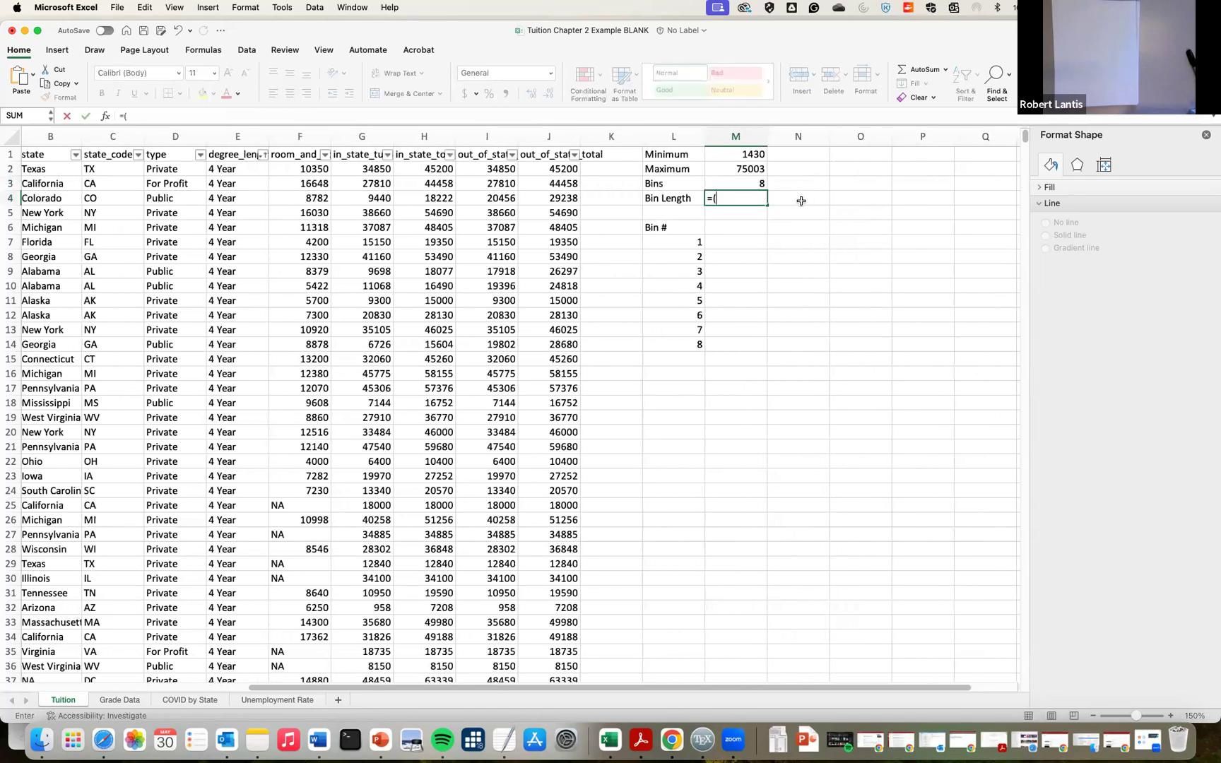
{"action": "scroll", "coordinate": [732, 166], "scroll_direction": "down", "scroll_amount": 1}
{"action": "scroll", "coordinate": [728, 161], "scroll_direction": "up", "scroll_amount": 1}
{"action": "left_click", "coordinate": [734, 149]}
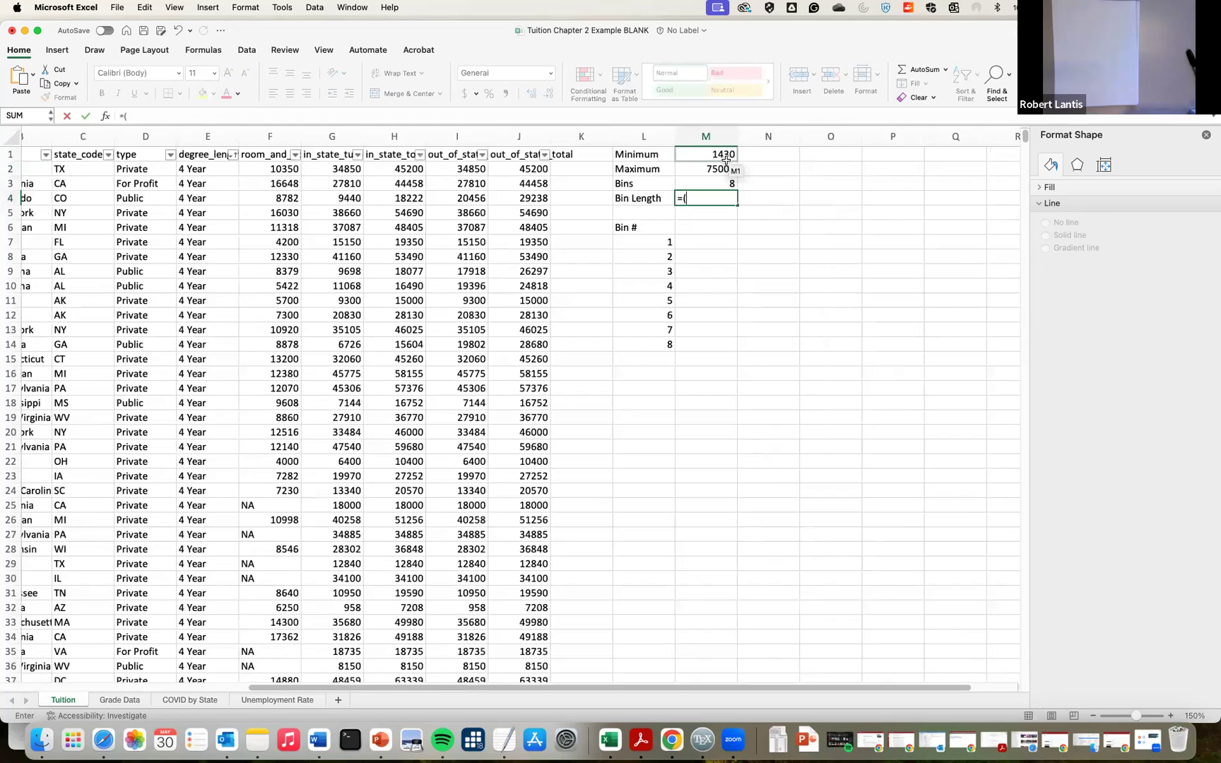
{"action": "type", "text": "-"}
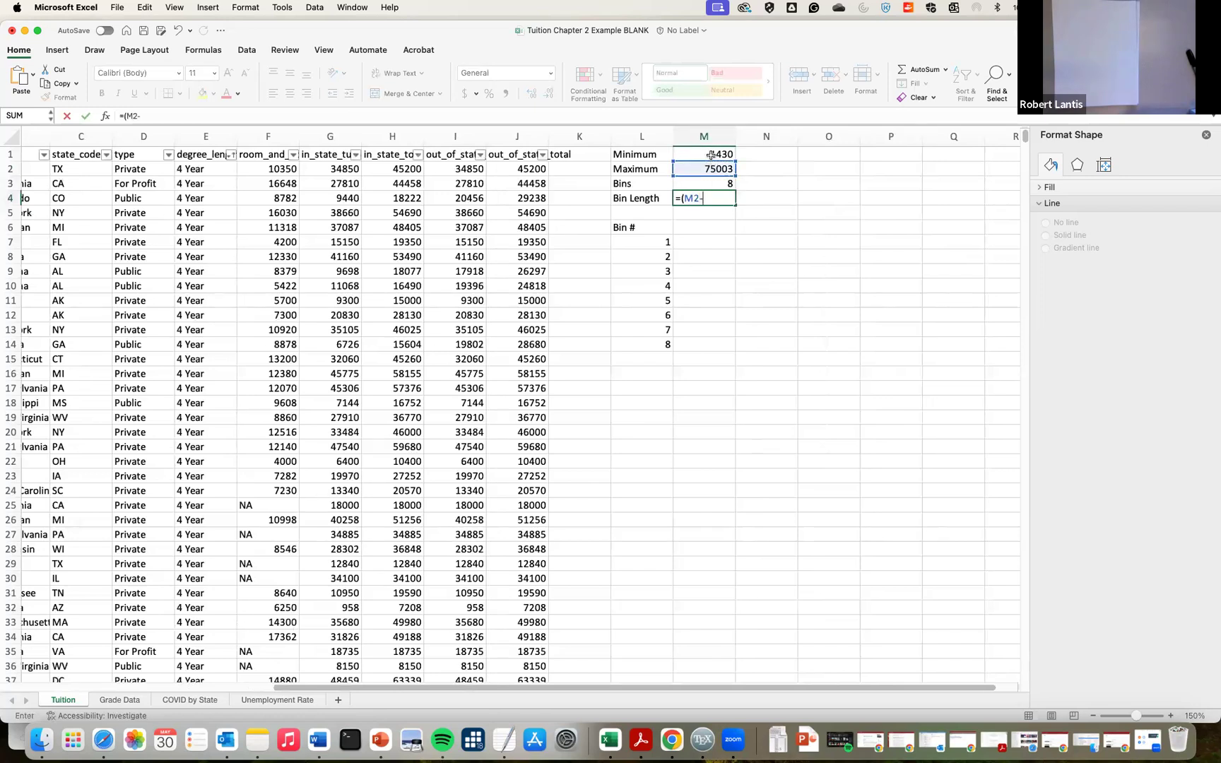
{"action": "left_click", "coordinate": [714, 154]}
{"action": "type", "text": ")"}
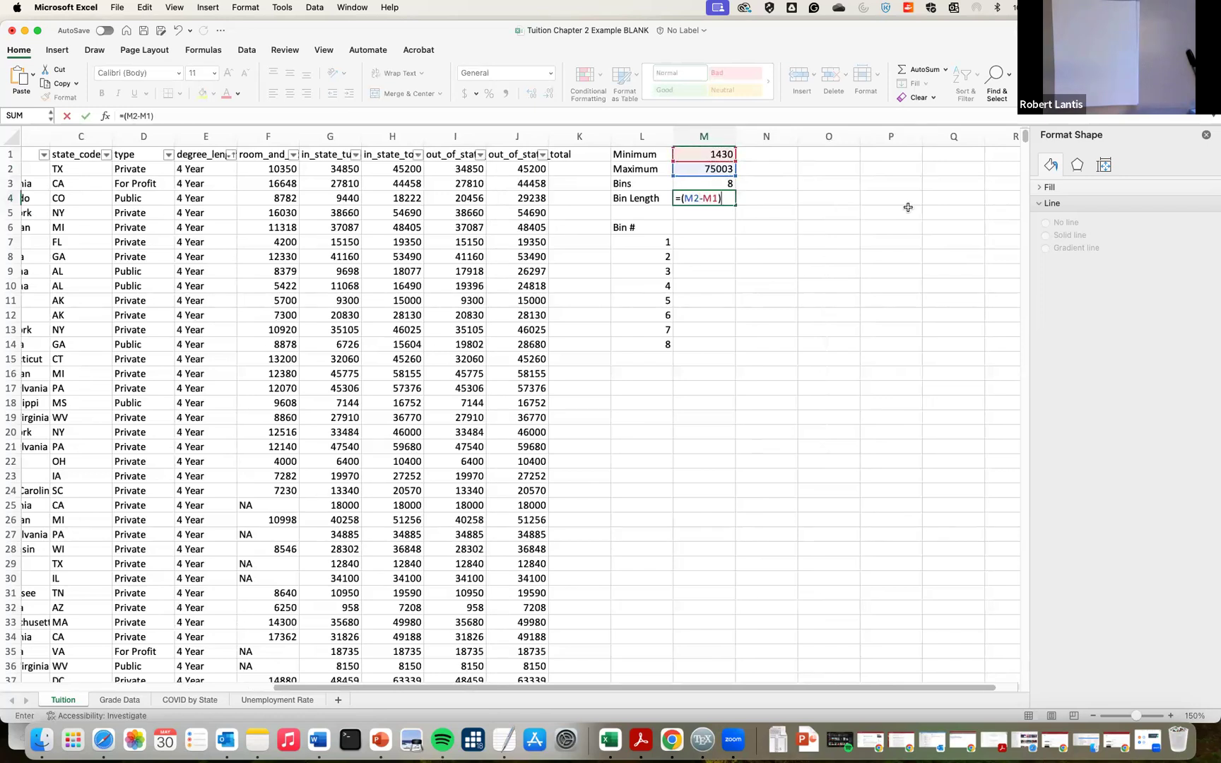
{"action": "type", "text": "/"}
{"action": "left_click", "coordinate": [721, 185]}
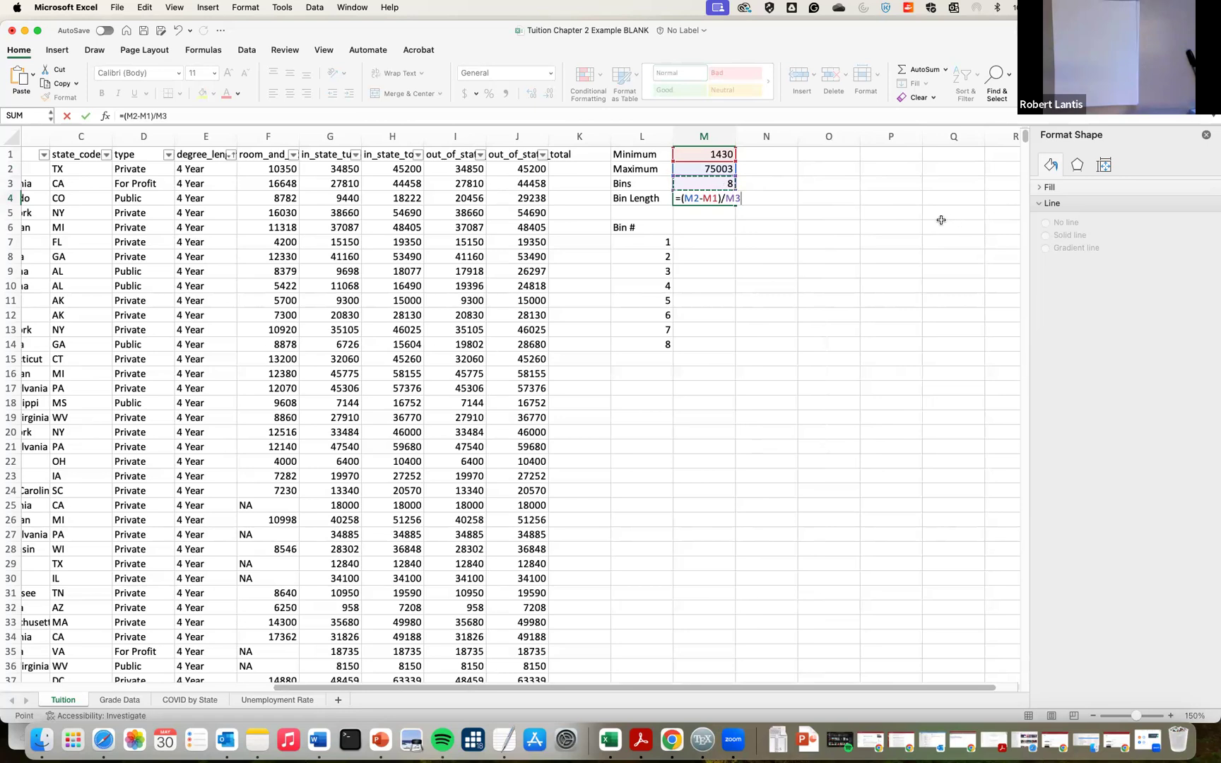
{"action": "key", "text": "Return"}
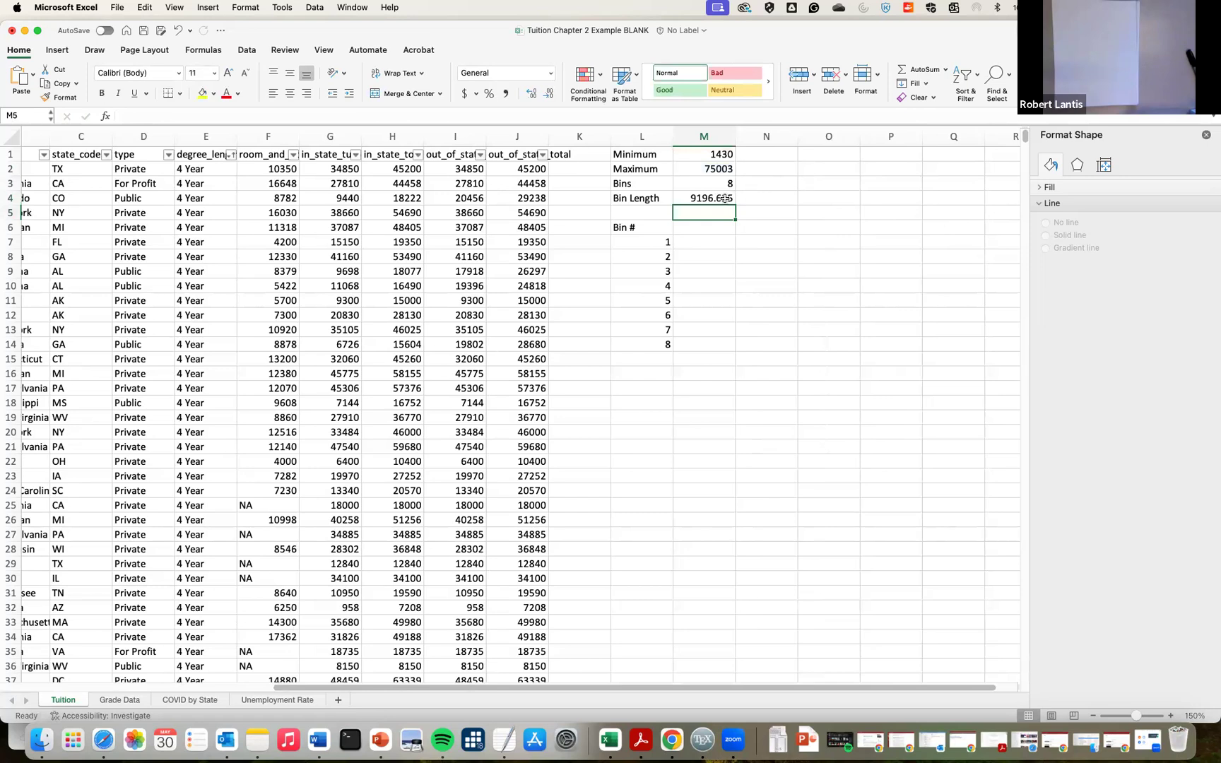
{"action": "left_click", "coordinate": [705, 243]}
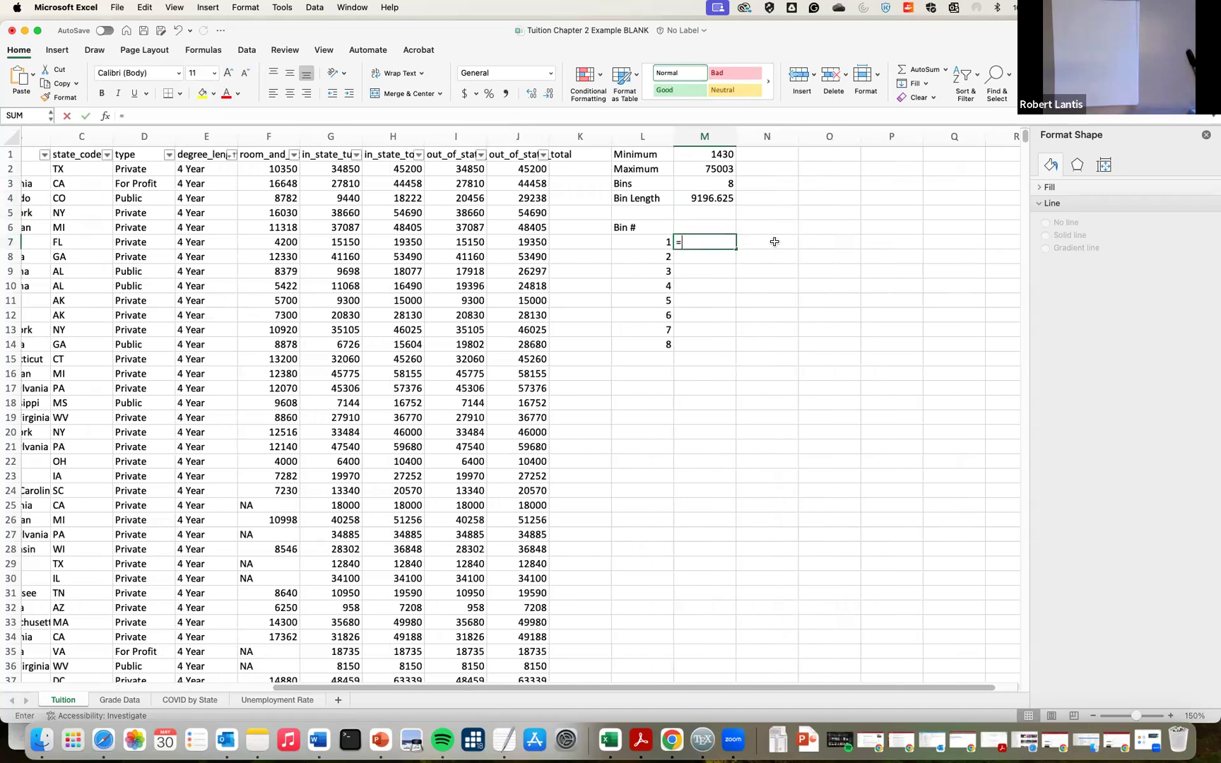
{"action": "type", "text": "="}
{"action": "key", "text": "Escape"}
Add the column headers Min in M6 and Max in N6 beside the Bin # header
{"action": "key", "text": "Up"}
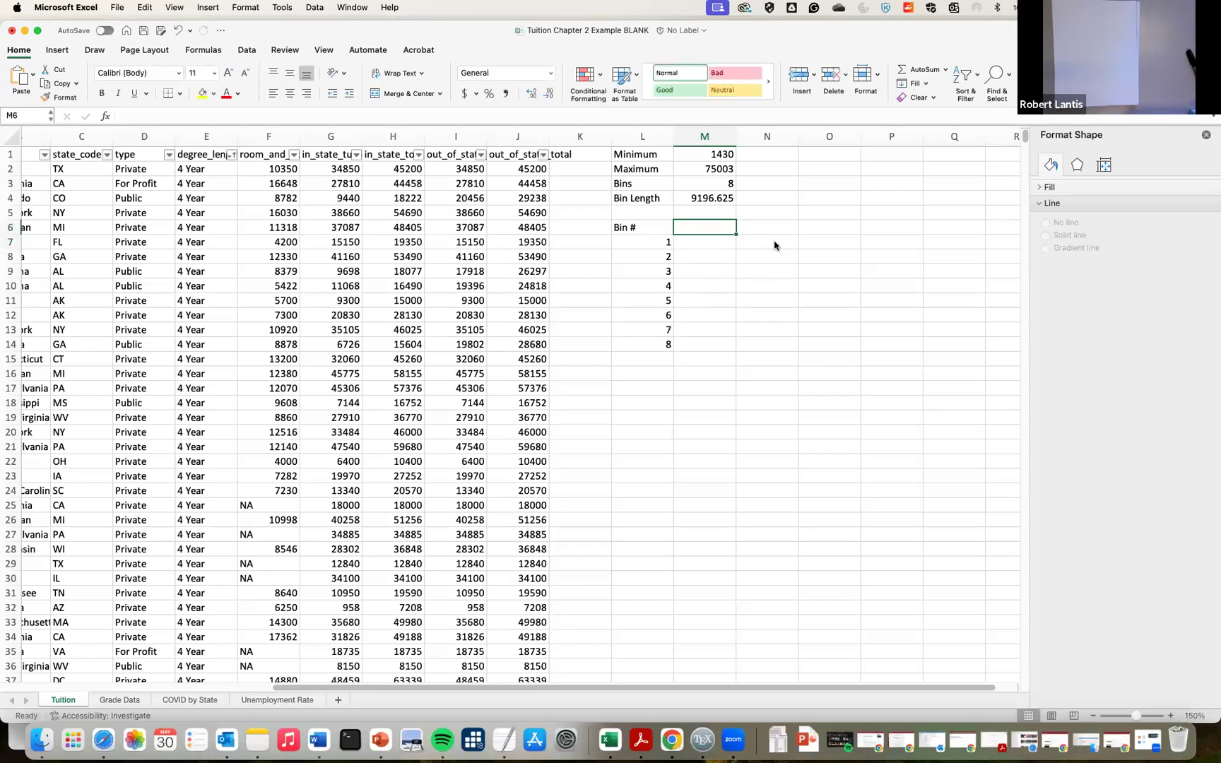
{"action": "type", "text": "Min"}
{"action": "key", "text": "Tab"}
{"action": "type", "text": "Max"}
{"action": "key", "text": "Return"}
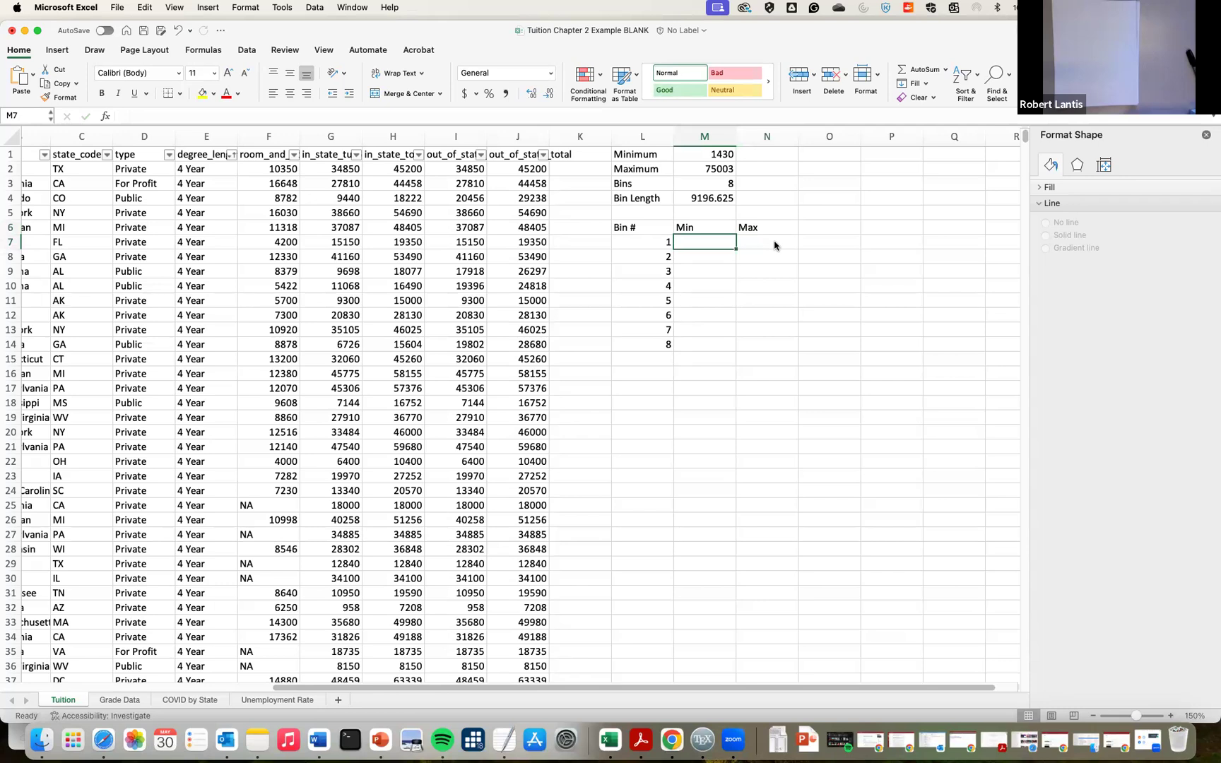
Set the first bin's Min in M7 to 0 and calculate its Max in N7 with =M7+M4
{"action": "type", "text": "0"}
{"action": "left_click", "coordinate": [775, 246]}
{"action": "type", "text": "="}
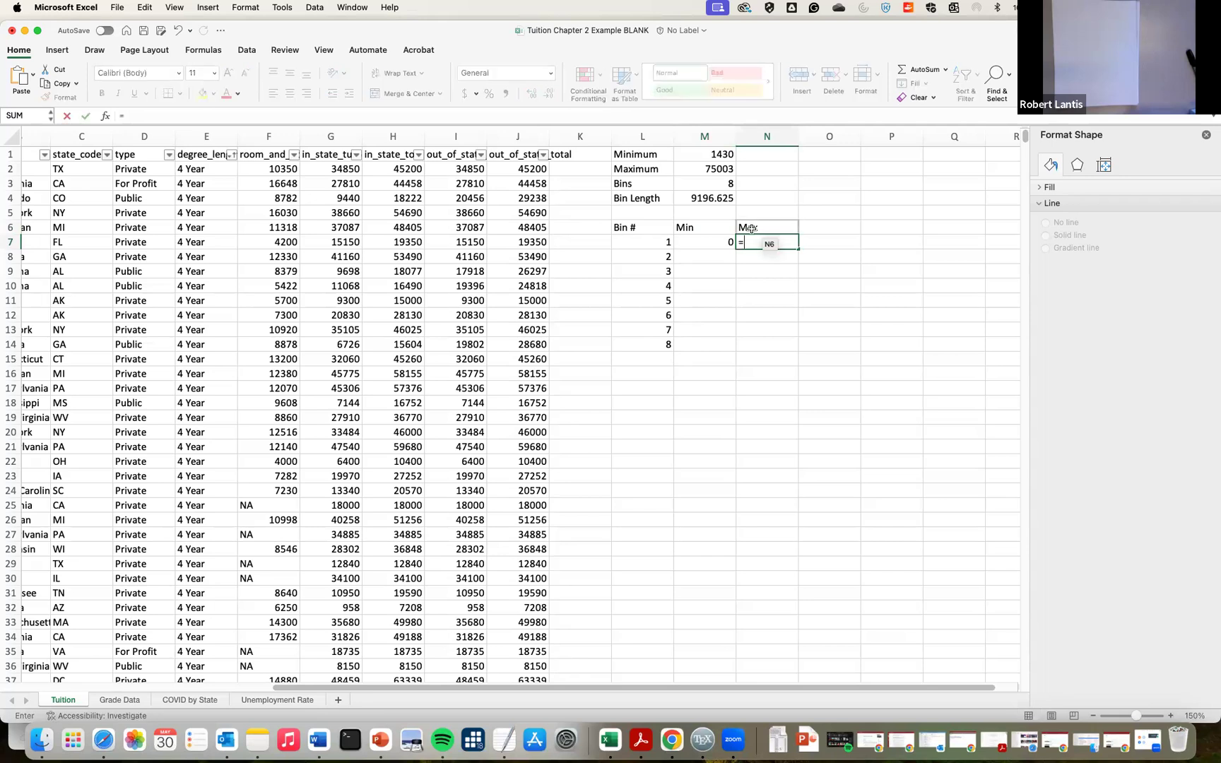
{"action": "left_click", "coordinate": [710, 242]}
{"action": "type", "text": "+"}
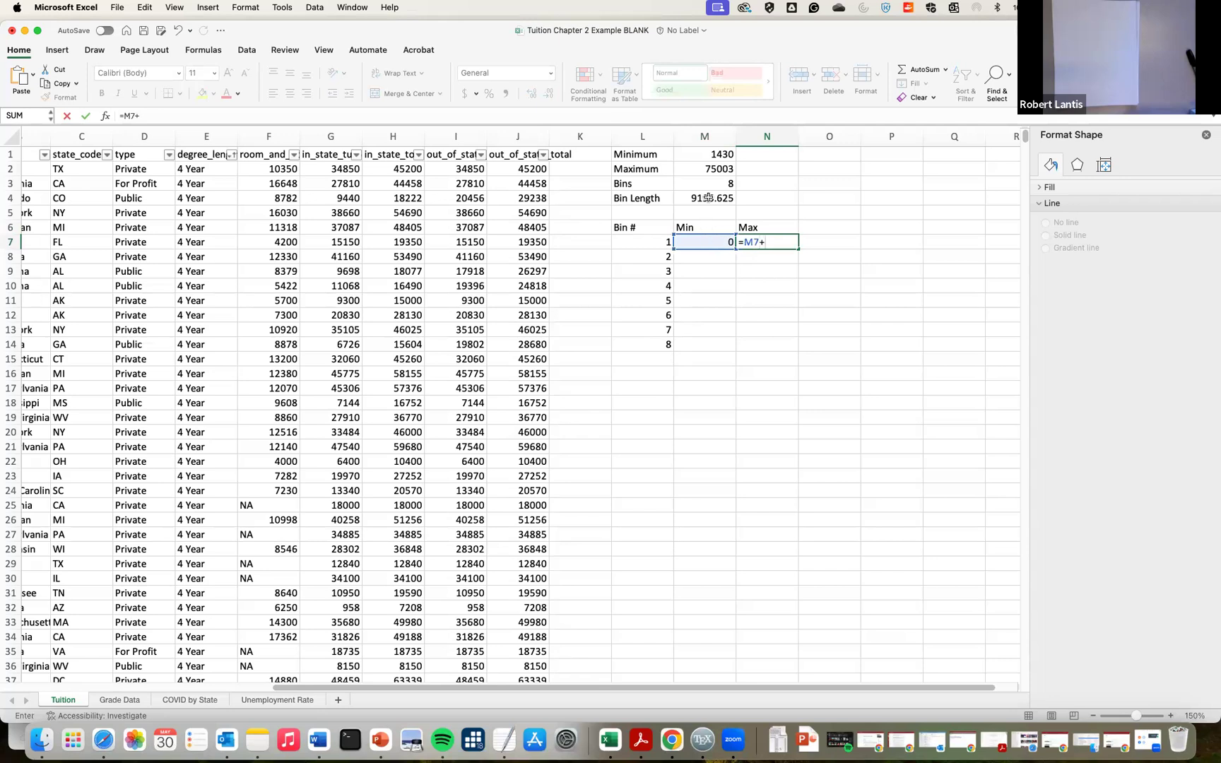
{"action": "left_click", "coordinate": [707, 199]}
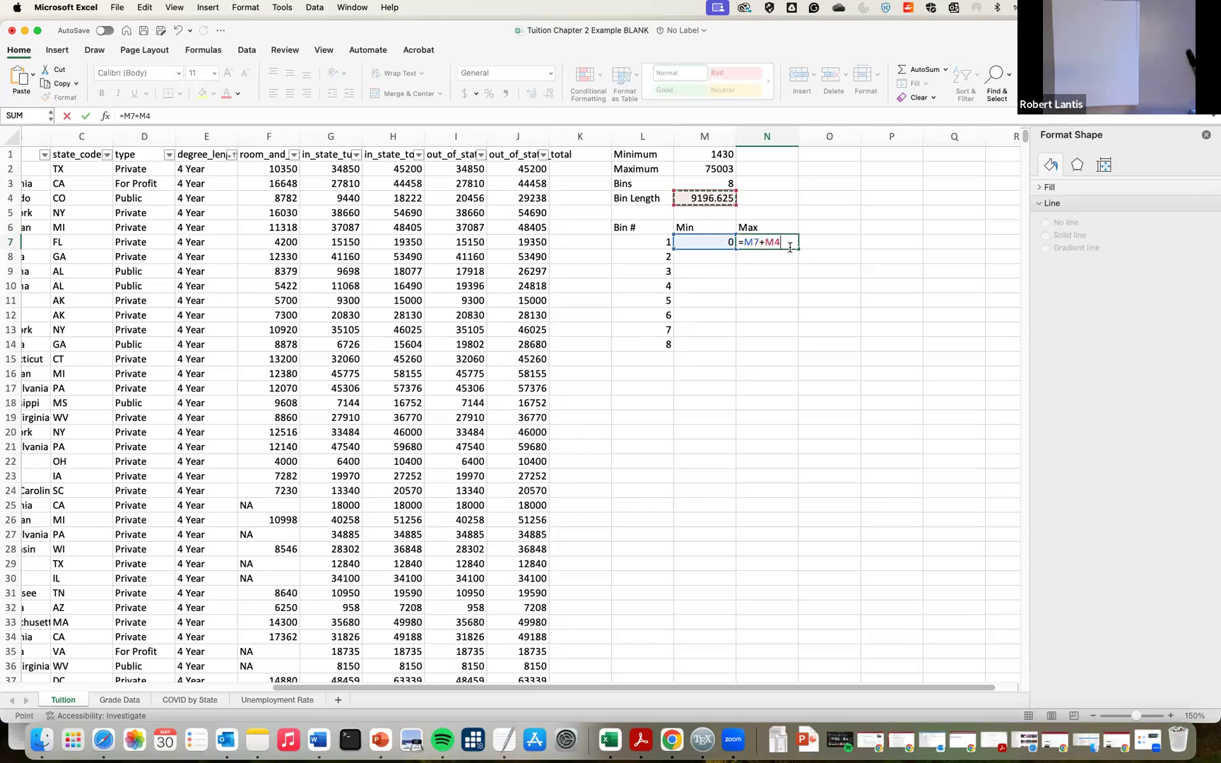
{"action": "key", "text": "Return"}
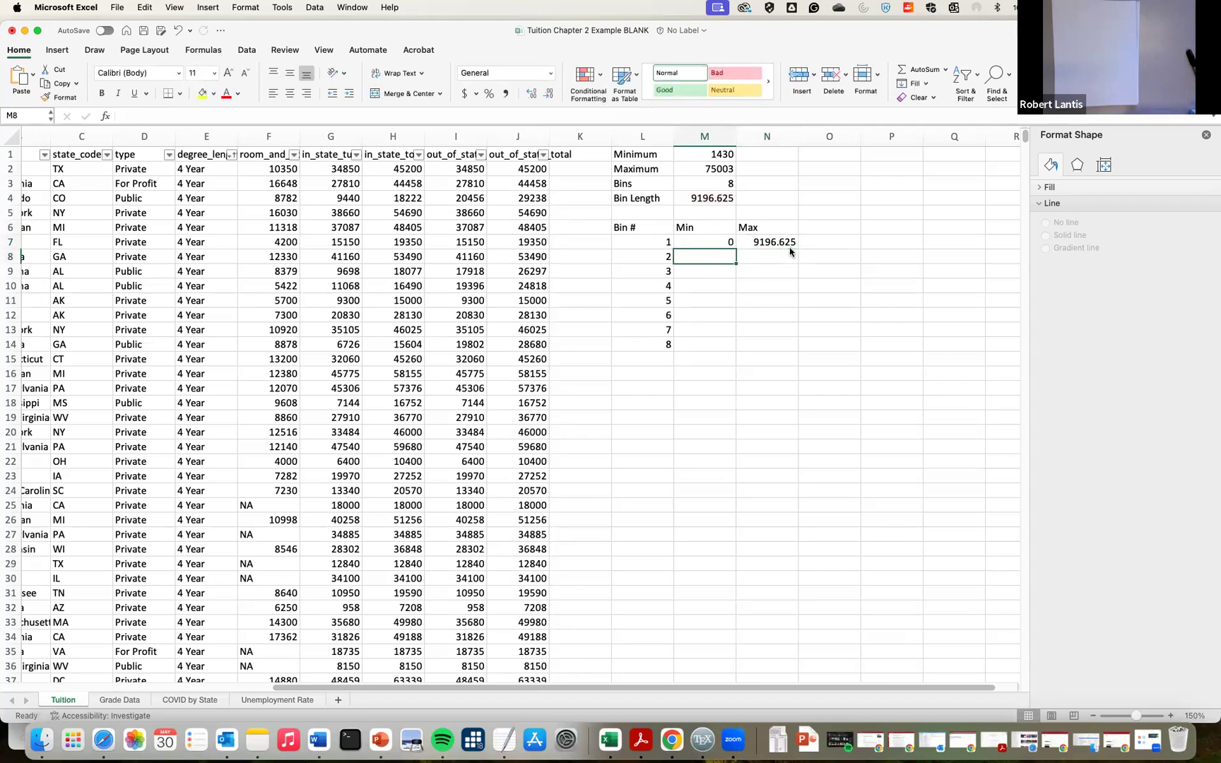
Set the second bin's Min in M8 to the first bin's Max with =N7
{"action": "type", "text": "="}
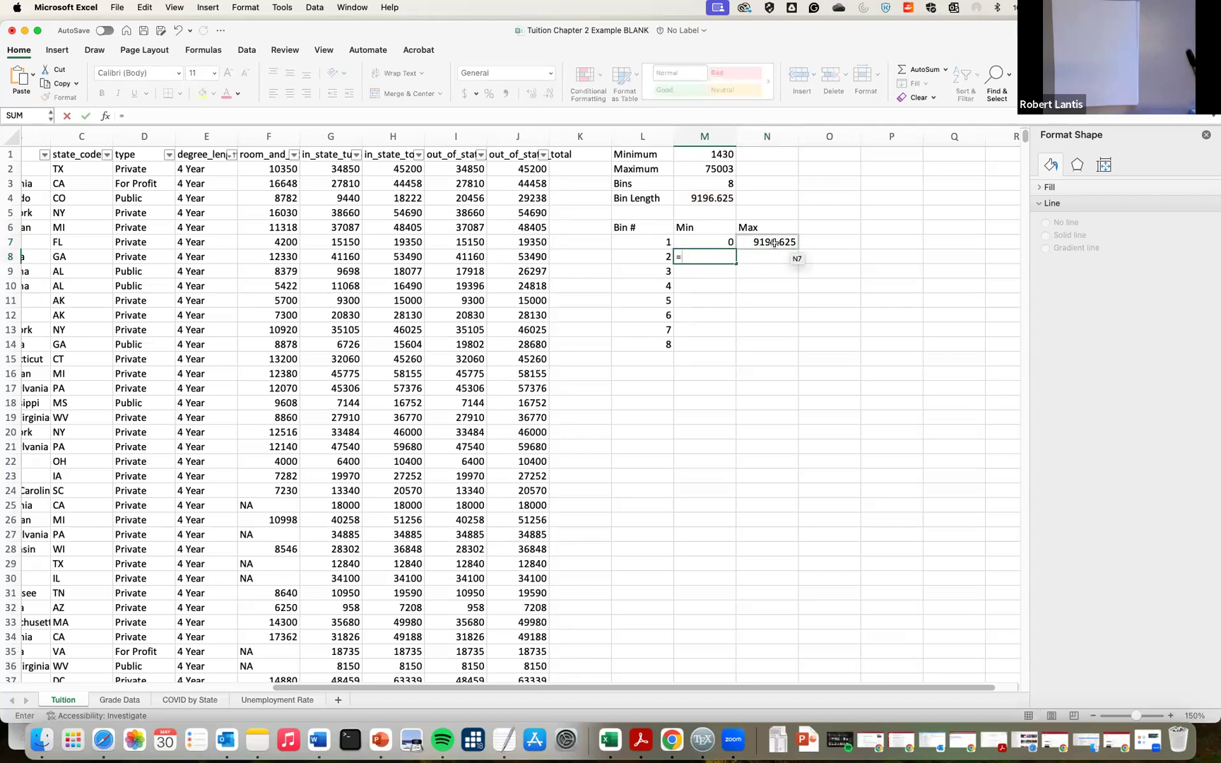
{"action": "left_click", "coordinate": [771, 241]}
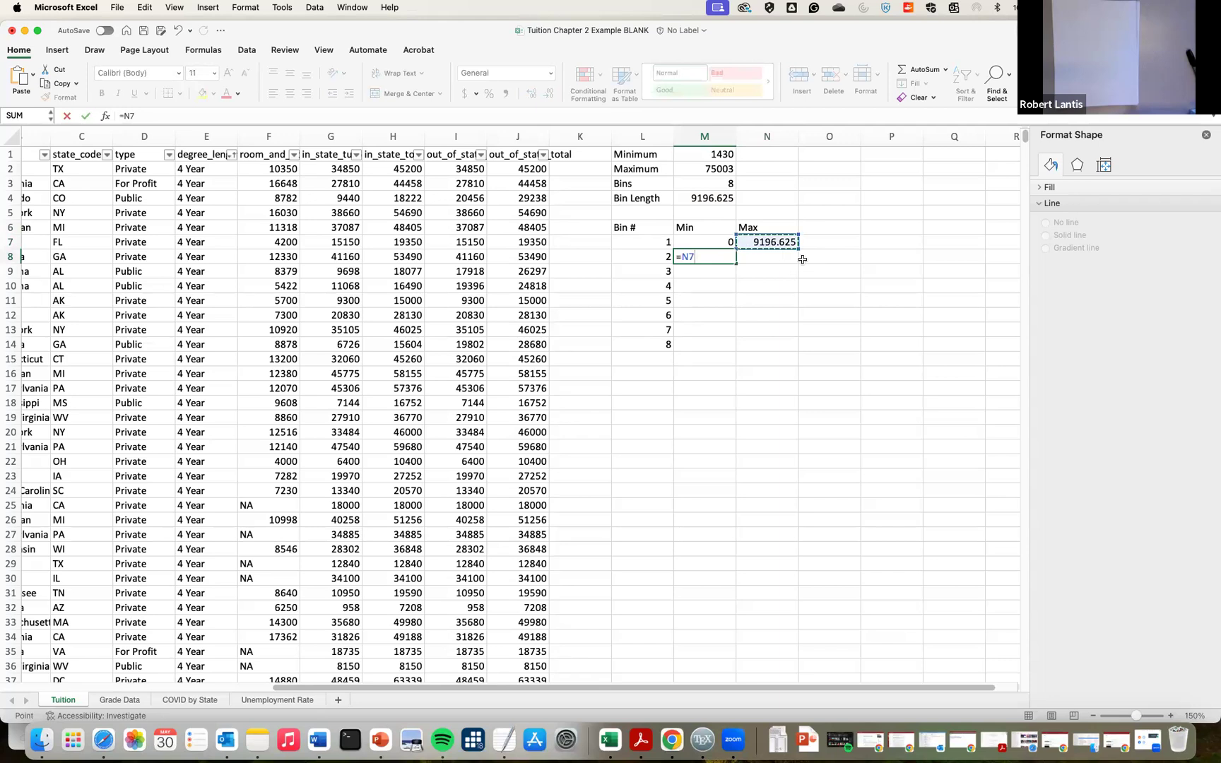
{"action": "key", "text": "Return"}
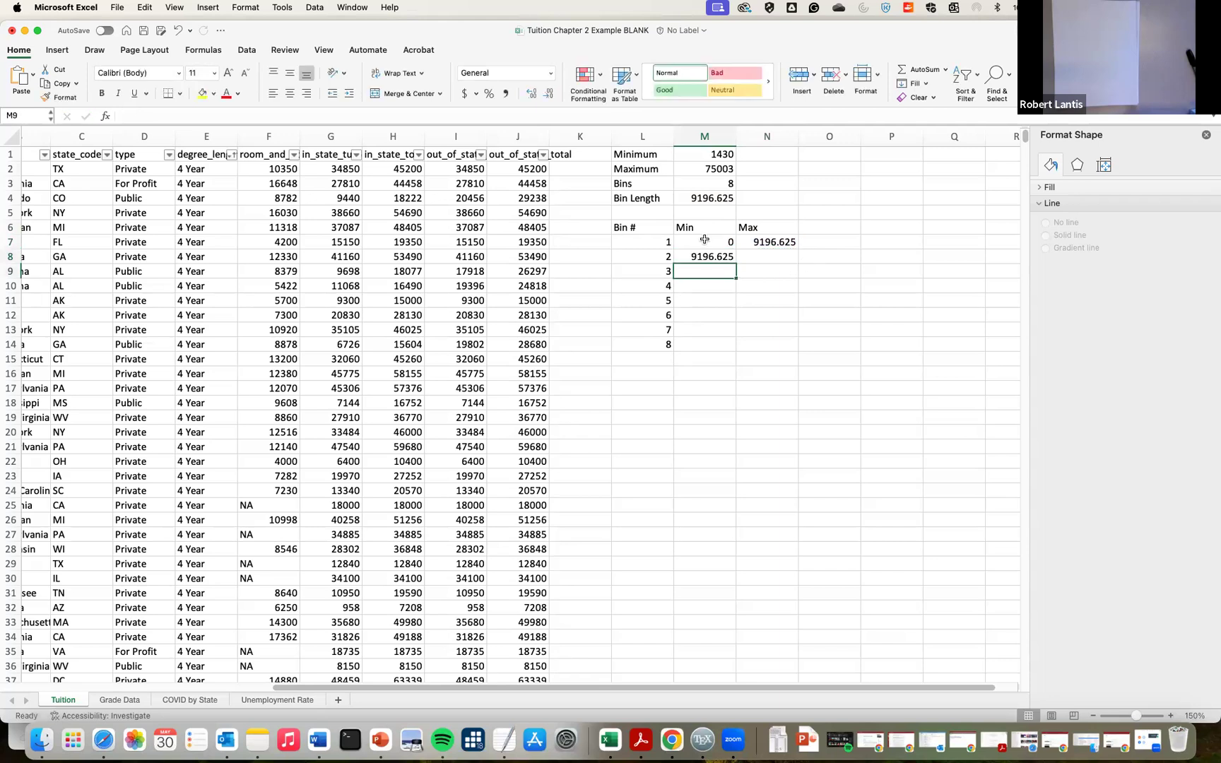
Calculate the second bin's Max in N8 with the formula =M8+M4
{"action": "left_click", "coordinate": [757, 255]}
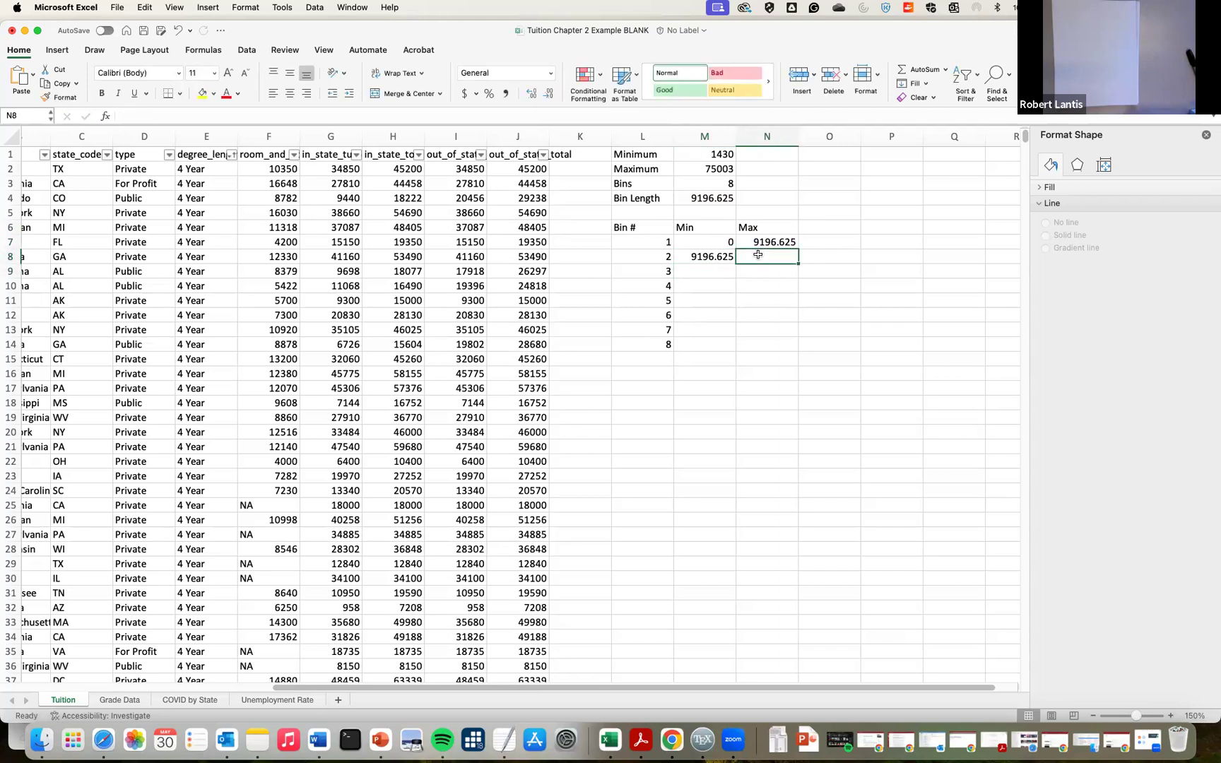
{"action": "type", "text": "="}
{"action": "key", "text": "Left"}
{"action": "type", "text": "+"}
{"action": "key", "text": "Left"}
{"action": "key", "text": "Up"}
{"action": "key", "text": "Up"}
{"action": "key", "text": "Up"}
{"action": "key", "text": "Up"}
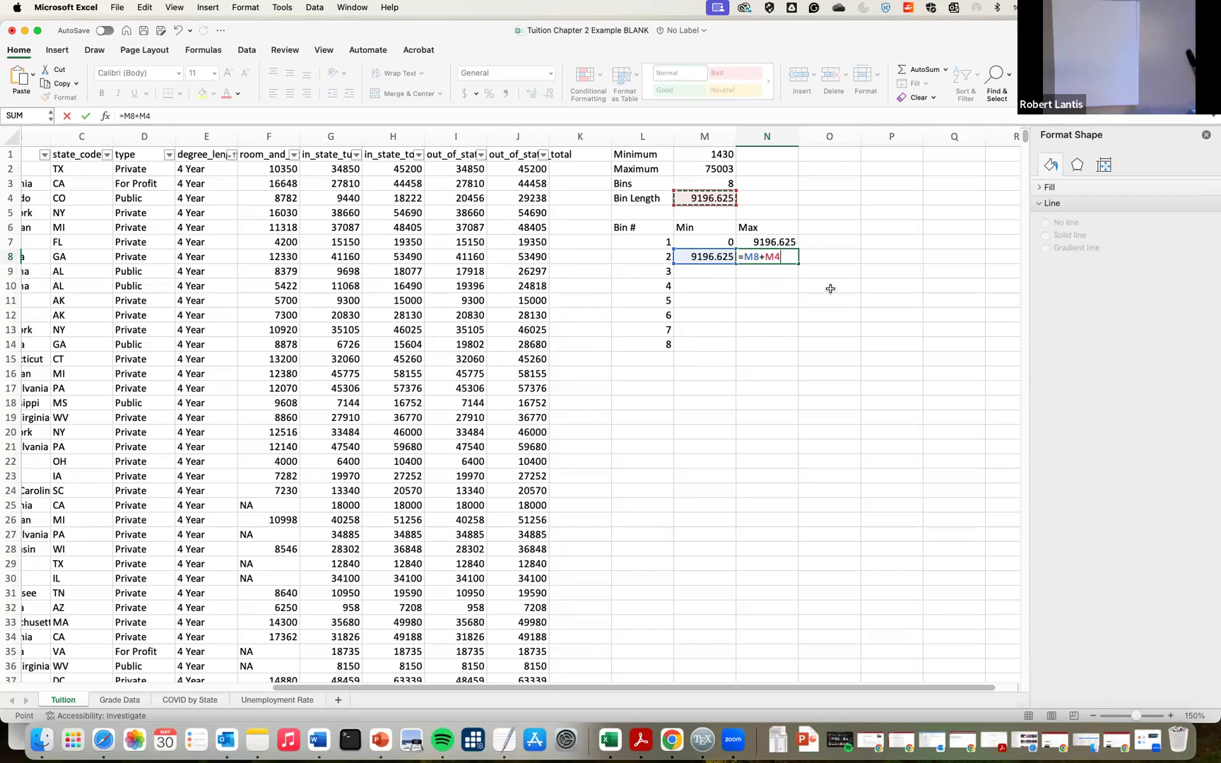
{"action": "key", "text": "Return"}
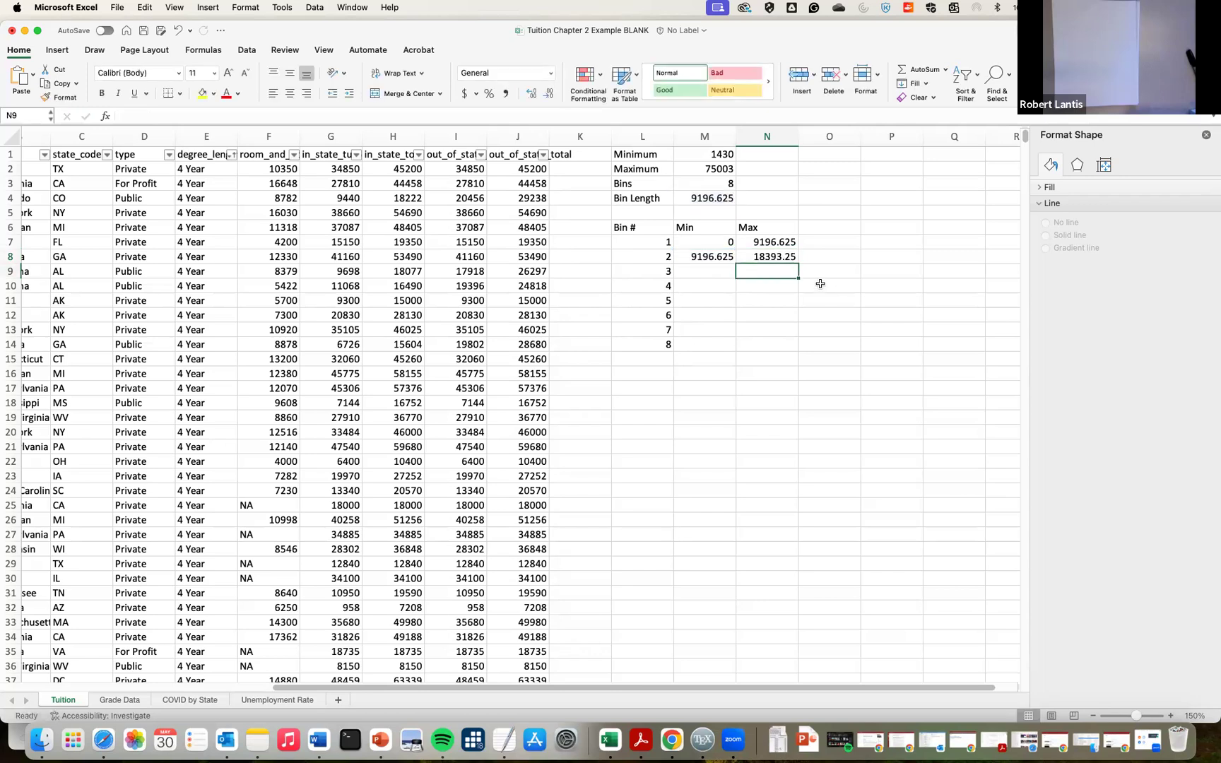
Make the bin length reference absolute in the N8 formula, giving =M8+$M$4
{"action": "left_click", "coordinate": [720, 256]}
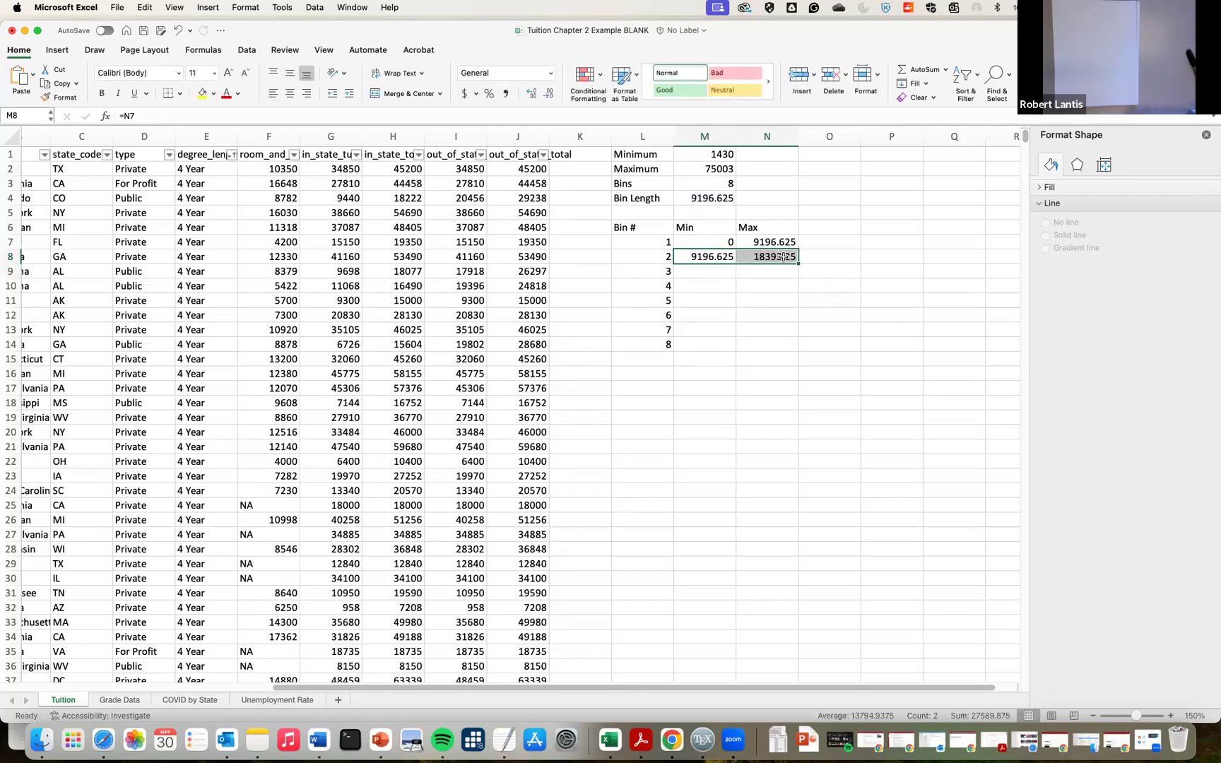
{"action": "double_click", "coordinate": [725, 256]}
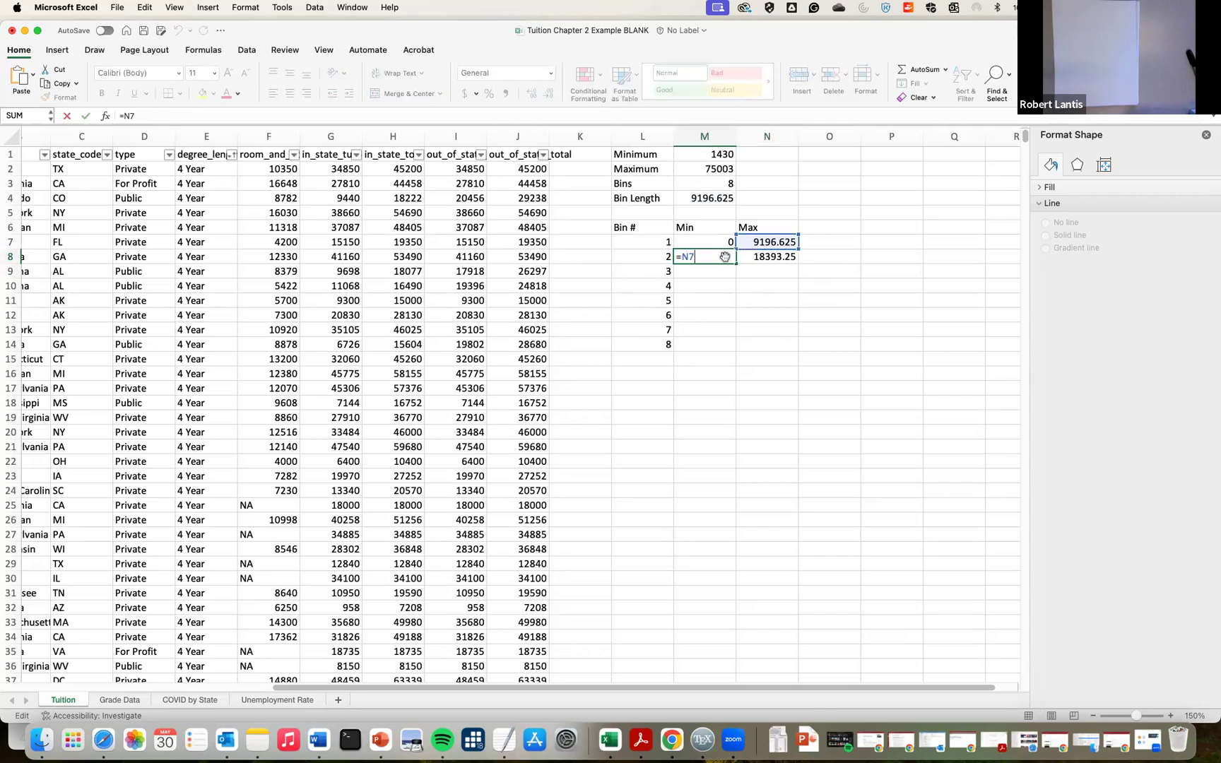
{"action": "left_click", "coordinate": [754, 257]}
{"action": "double_click", "coordinate": [753, 256]}
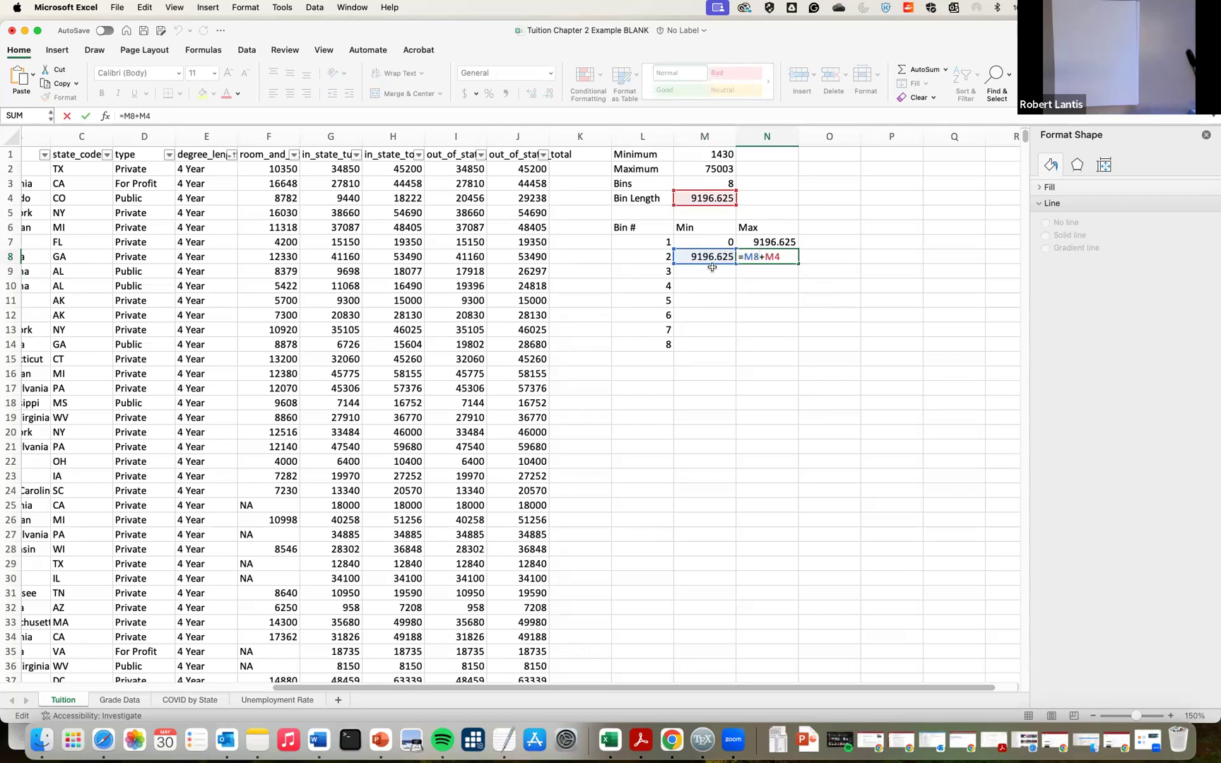
{"action": "left_click_drag", "start_coordinate": [766, 257], "coordinate": [778, 257]}
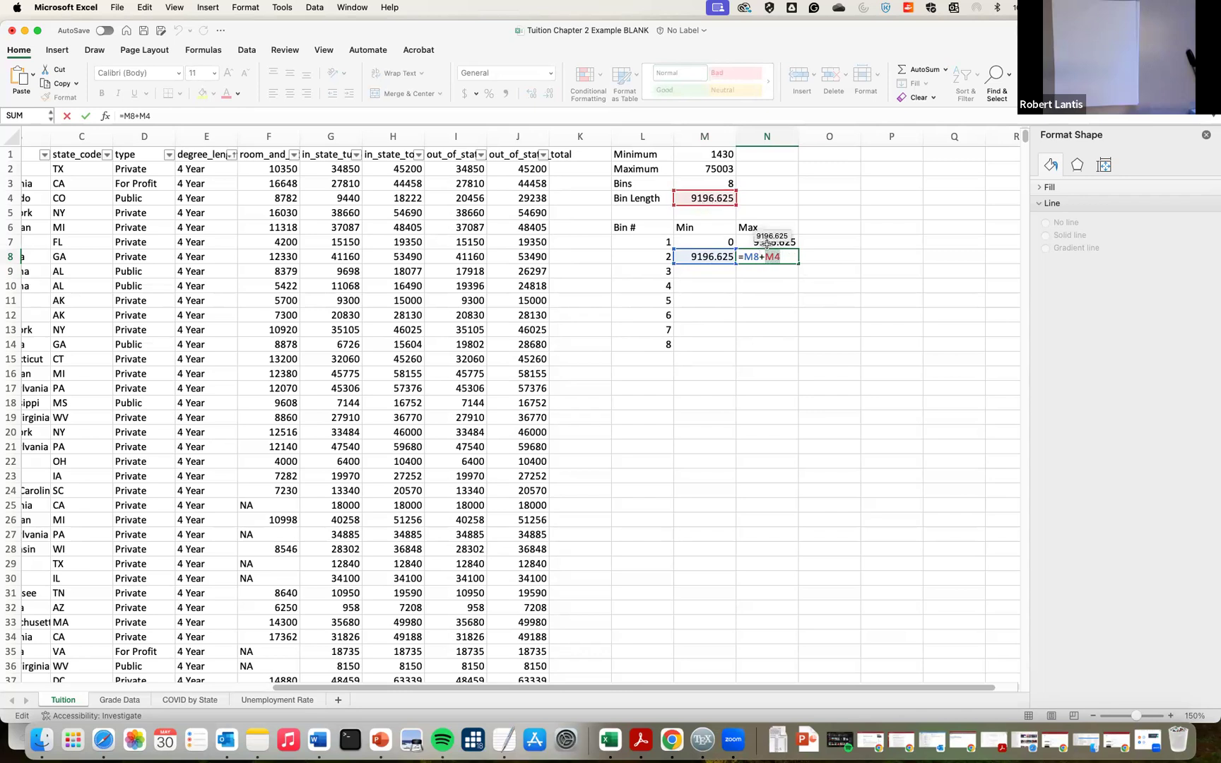
{"action": "key", "text": "F4"}
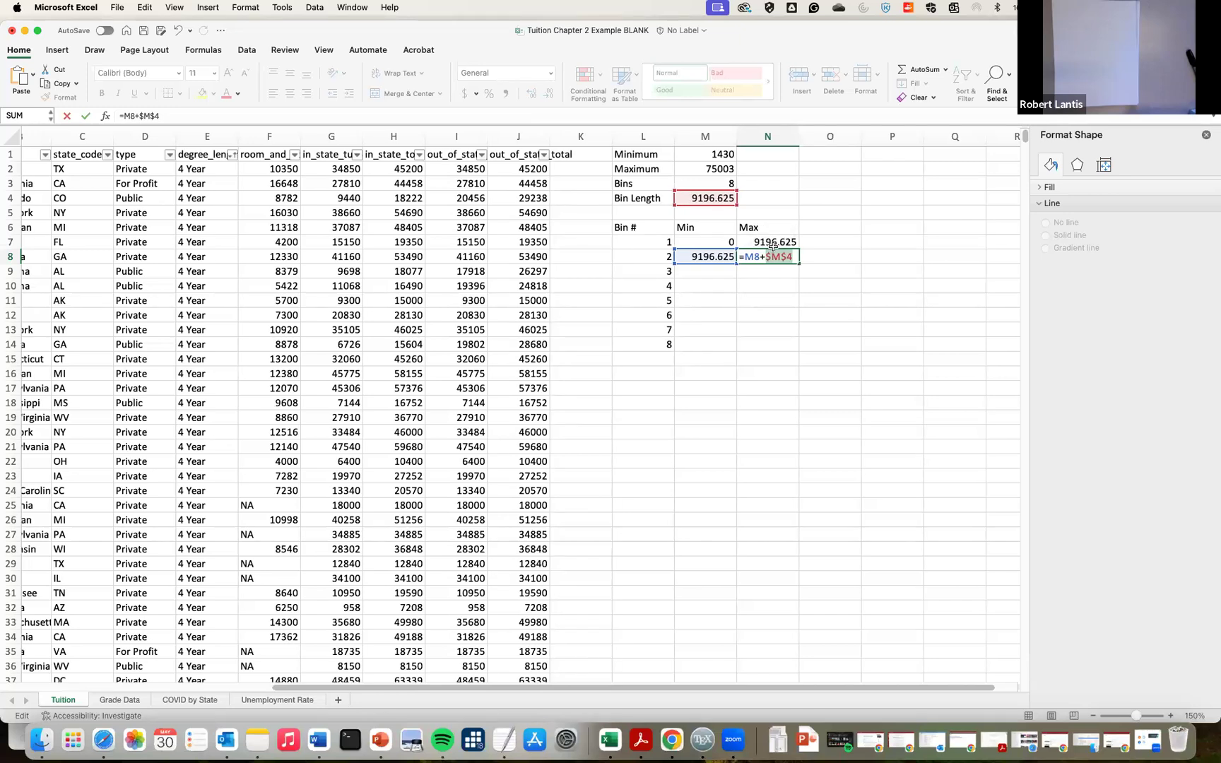
{"action": "scroll", "coordinate": [792, 261], "scroll_direction": "left", "scroll_amount": 1}
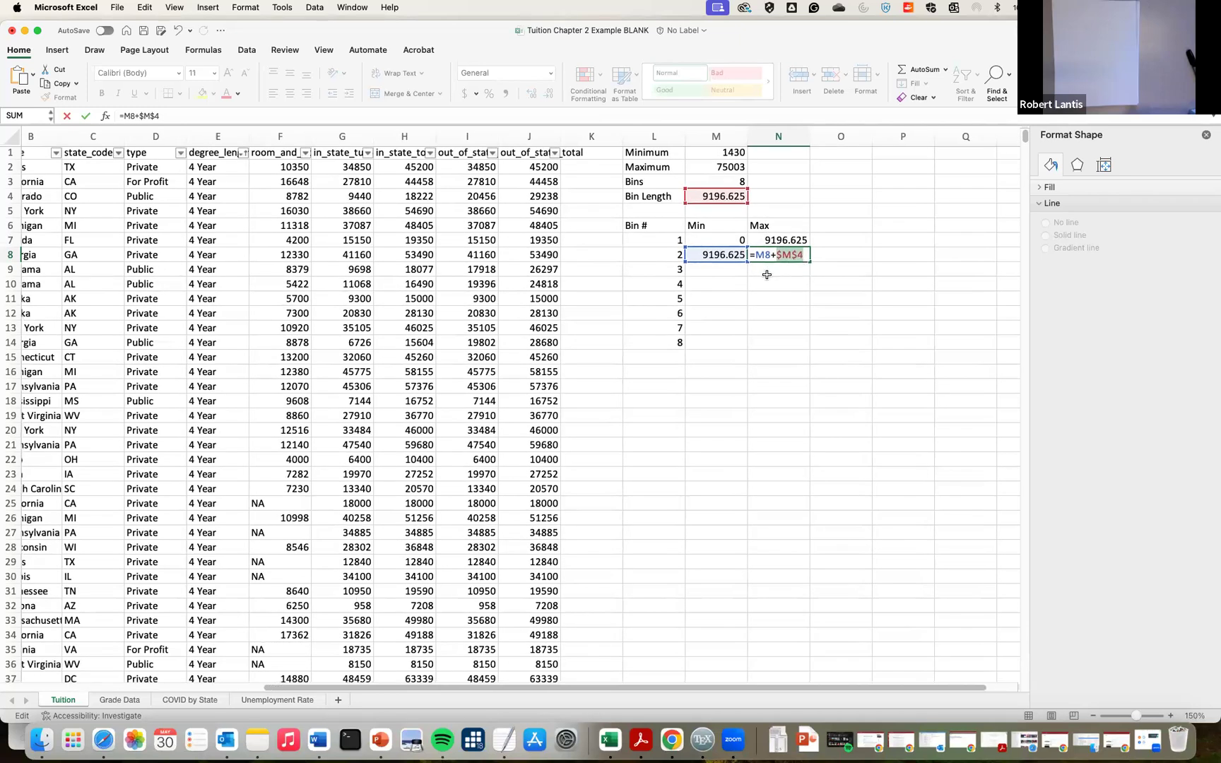
{"action": "scroll", "coordinate": [766, 272], "scroll_direction": "right", "scroll_amount": 1}
{"action": "key", "text": "Return"}
Fill the Min and Max formulas from M8:N8 down to row 14 for bins 3 to 8
{"action": "left_click_drag", "start_coordinate": [713, 255], "coordinate": [792, 346]}
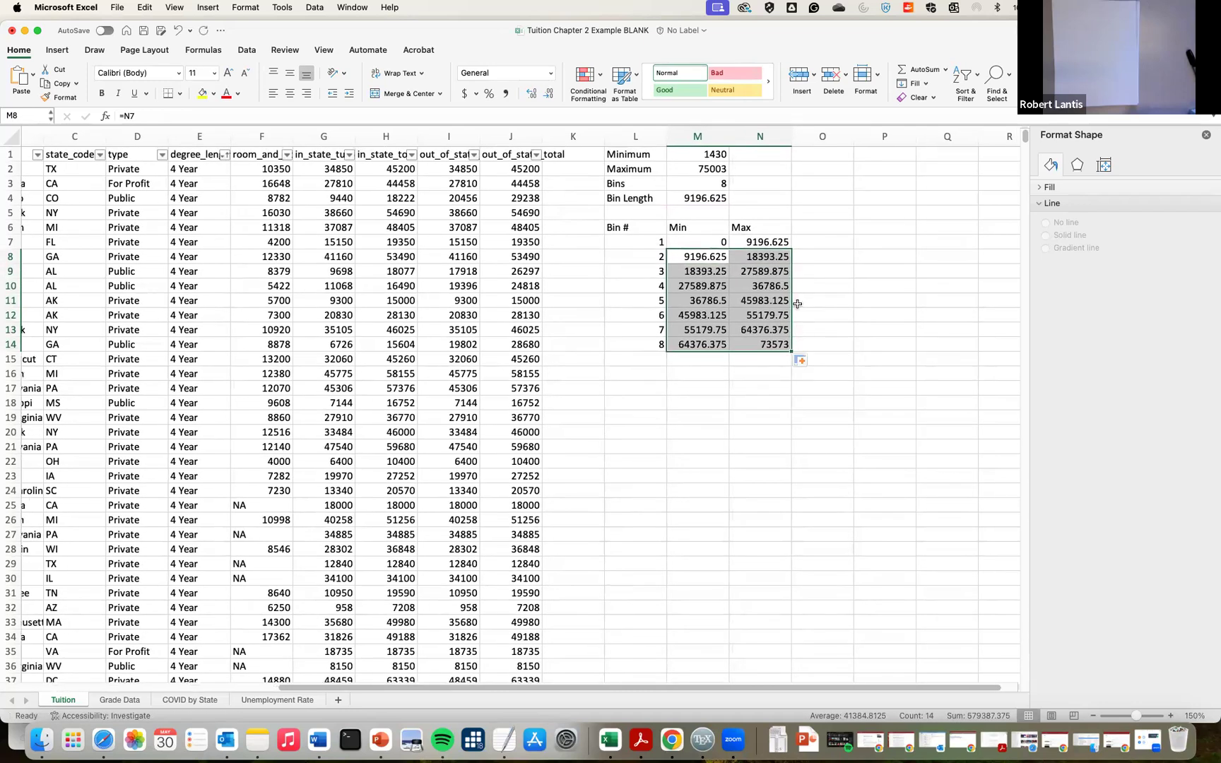
{"action": "scroll", "coordinate": [800, 305], "scroll_direction": "right", "scroll_amount": 1}
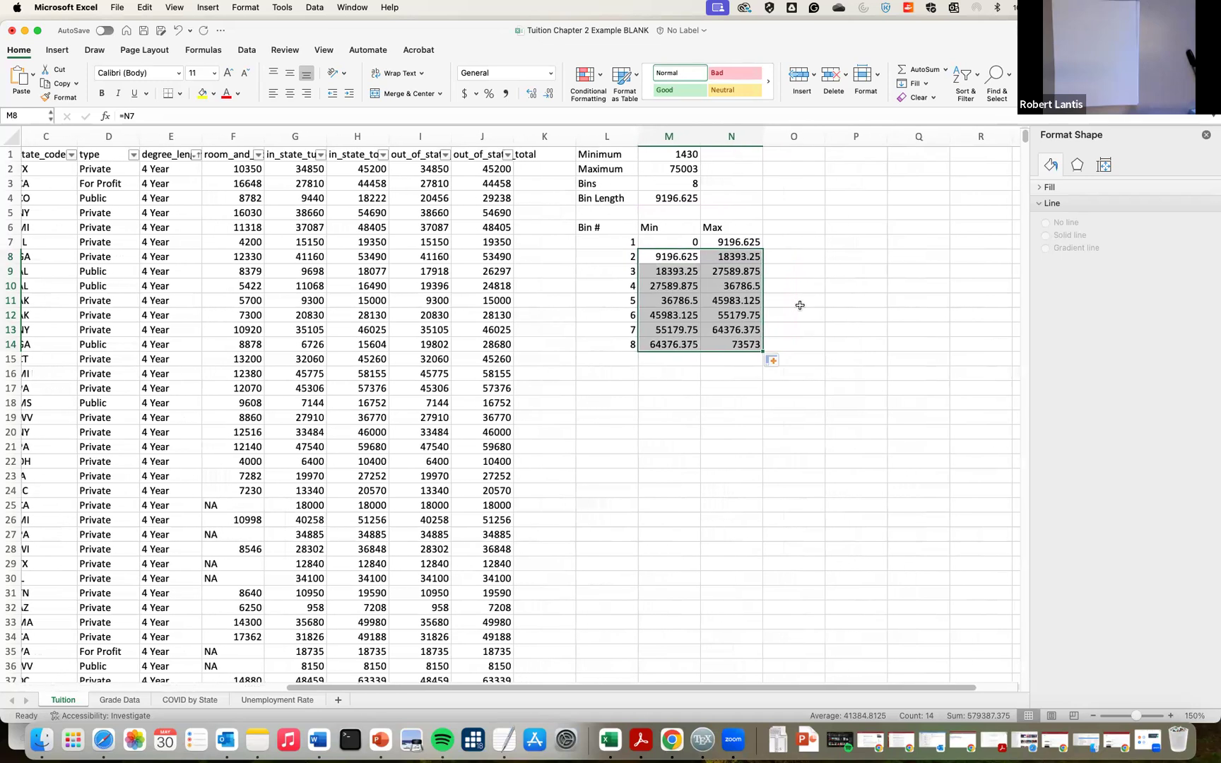
{"action": "scroll", "coordinate": [794, 303], "scroll_direction": "down", "scroll_amount": 1}
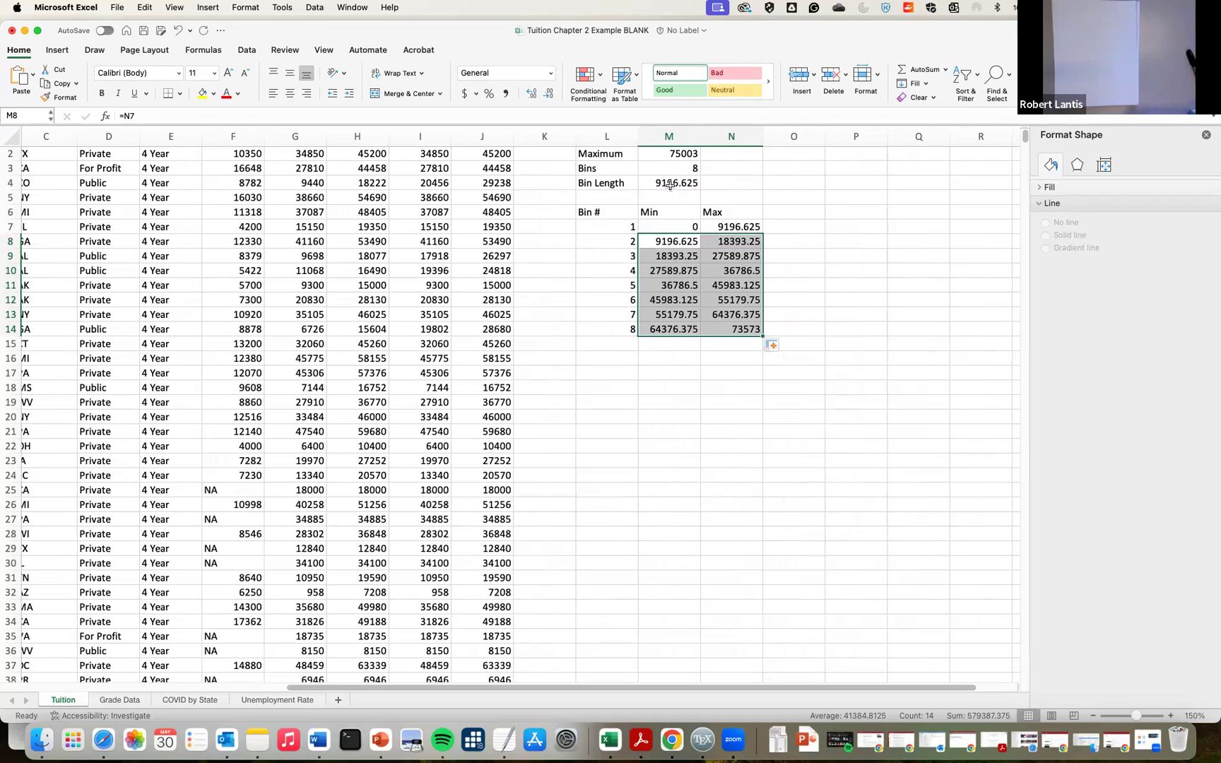
{"action": "scroll", "coordinate": [670, 186], "scroll_direction": "up", "scroll_amount": 1}
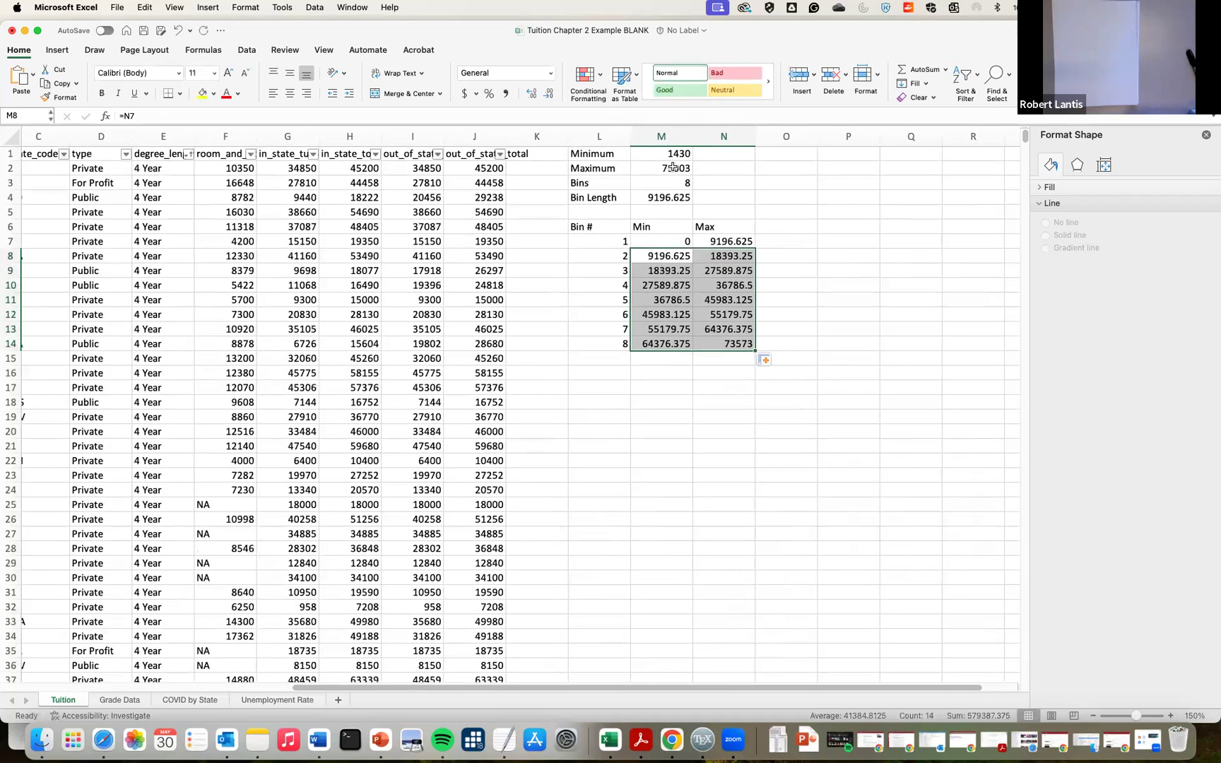
Replace the first bin's Min in M7 with the formula =M1 to start at the data minimum
{"action": "left_click", "coordinate": [673, 167]}
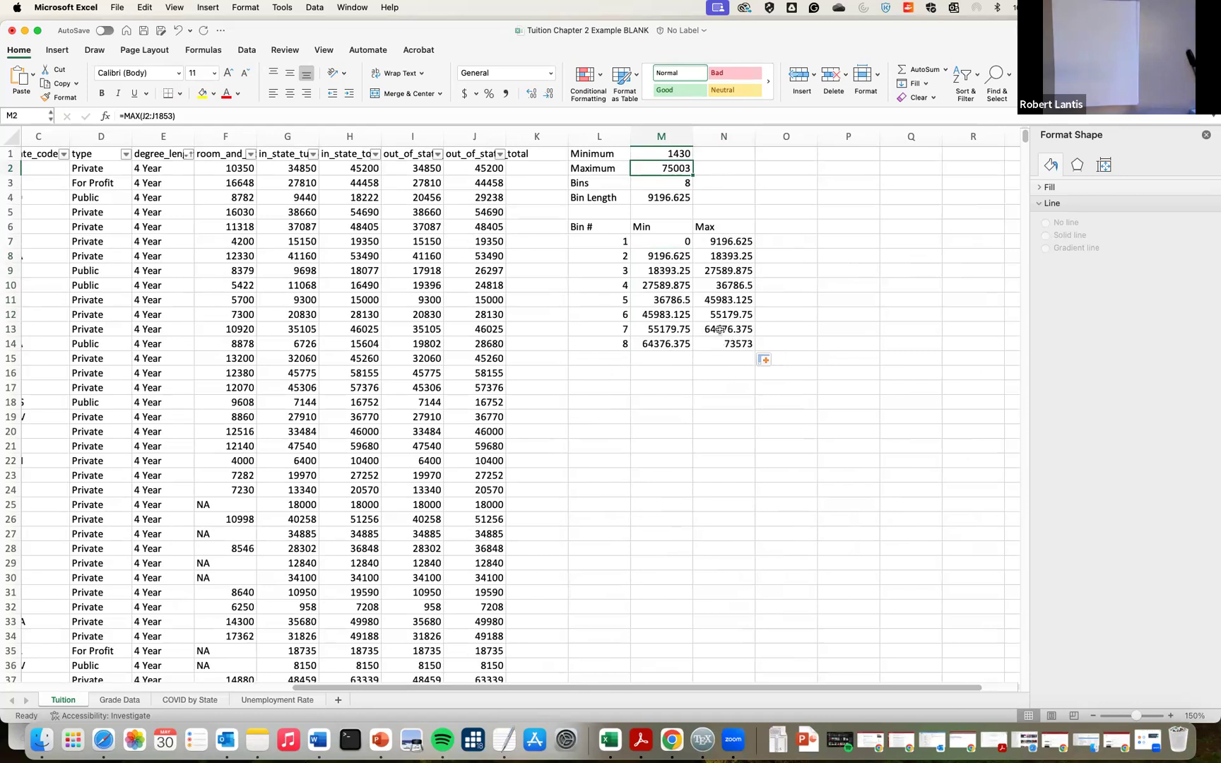
{"action": "left_click", "coordinate": [679, 242]}
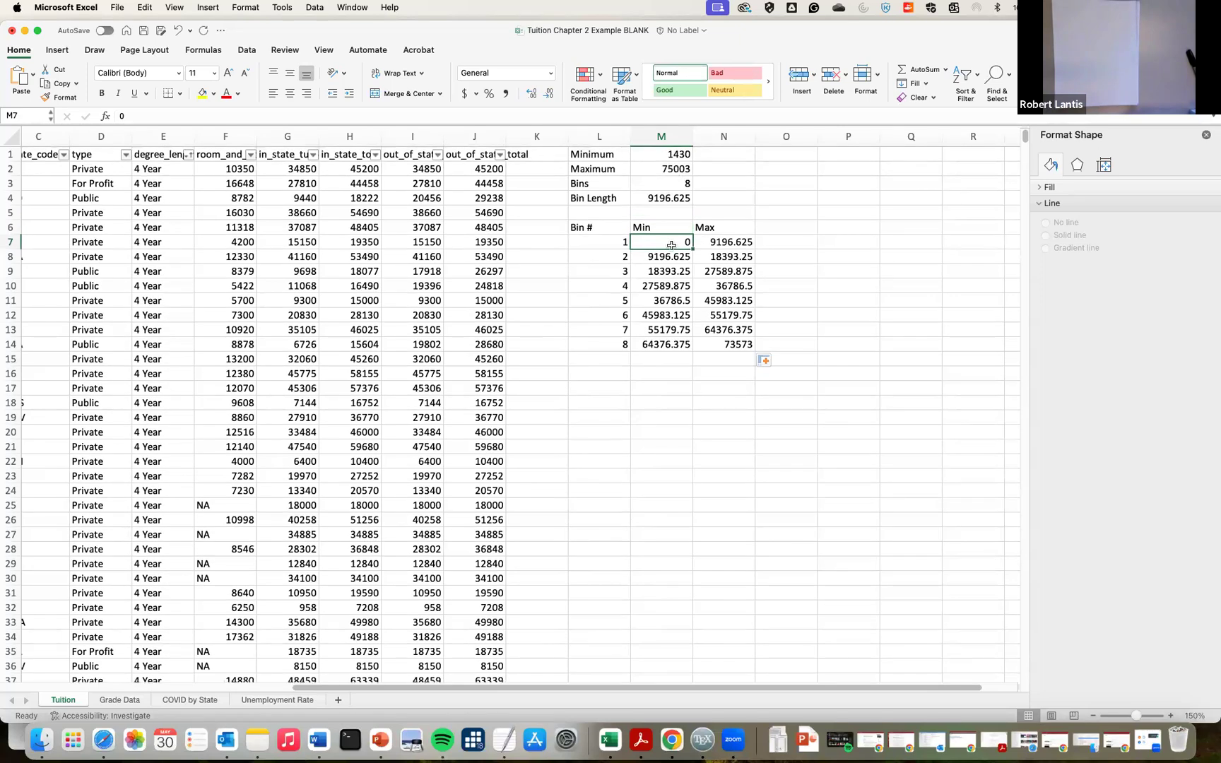
{"action": "type", "text": "="}
{"action": "left_click", "coordinate": [671, 154]}
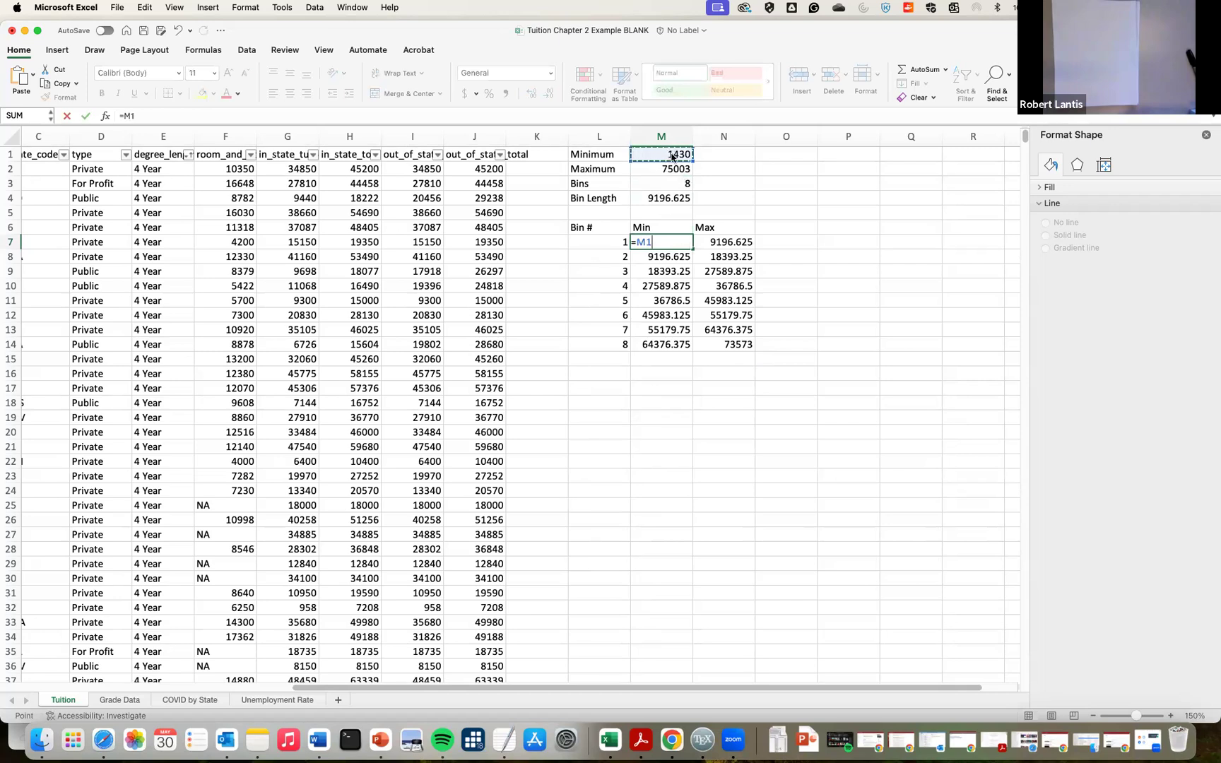
{"action": "key", "text": "Return"}
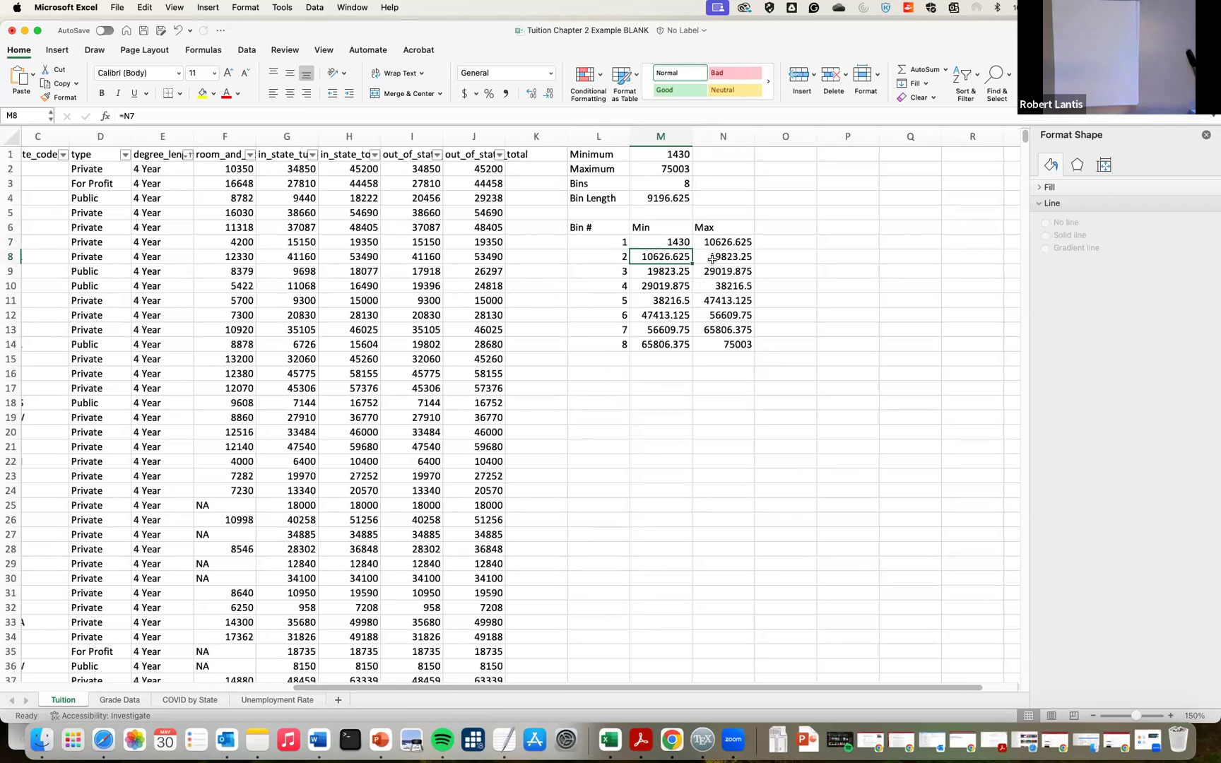
Replace the bin length formula in M4 with the fixed value 9000
{"action": "left_click", "coordinate": [668, 199]}
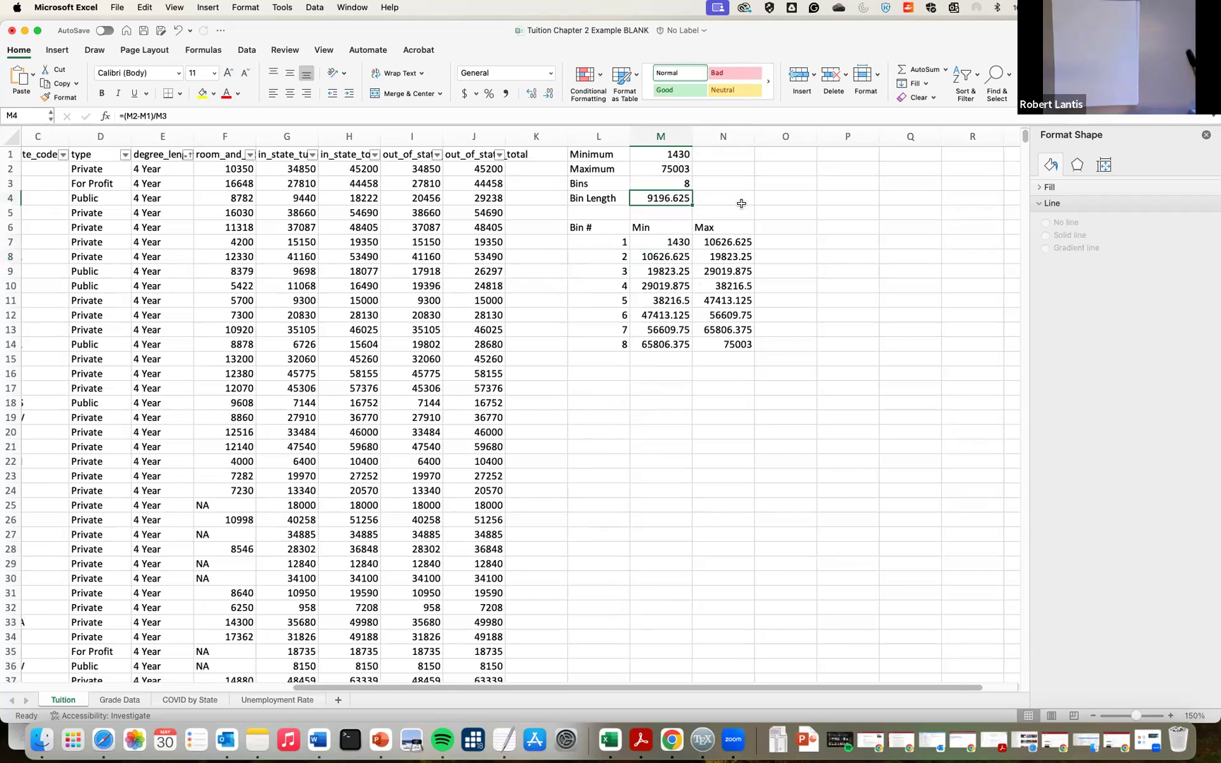
{"action": "scroll", "coordinate": [741, 203], "scroll_direction": "right", "scroll_amount": 1}
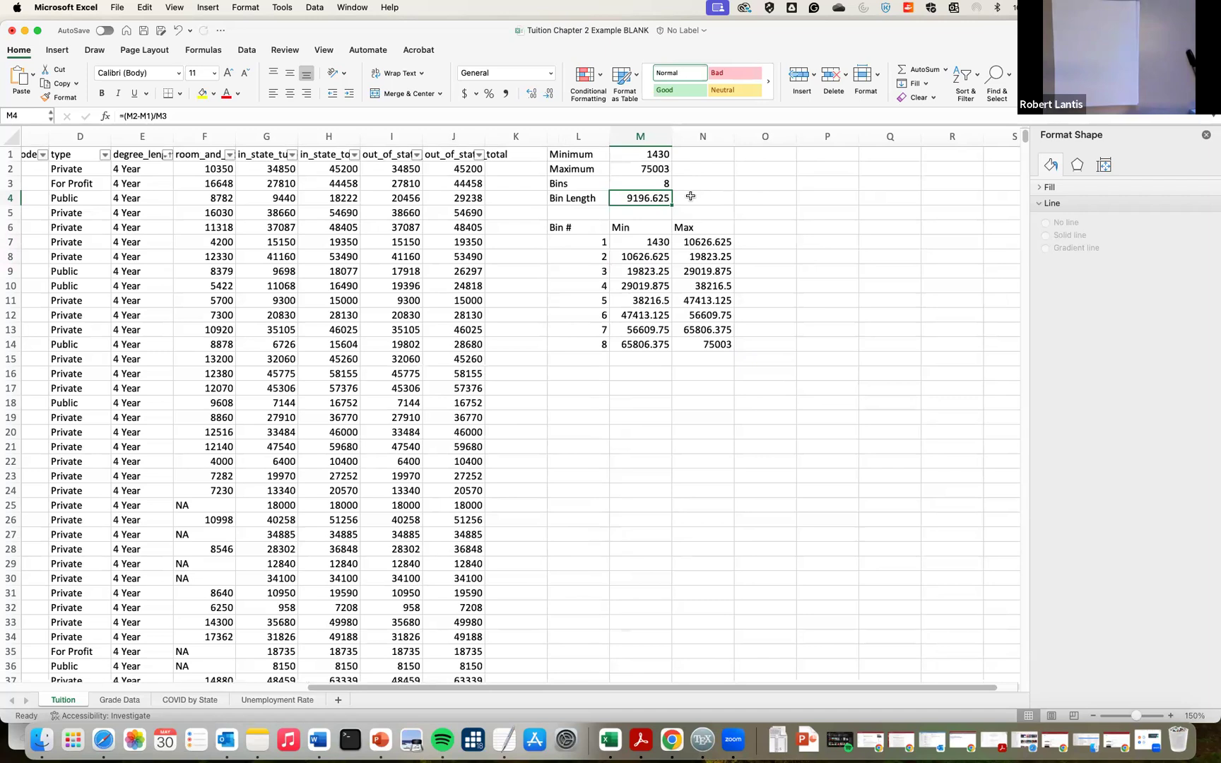
{"action": "type", "text": "9000"}
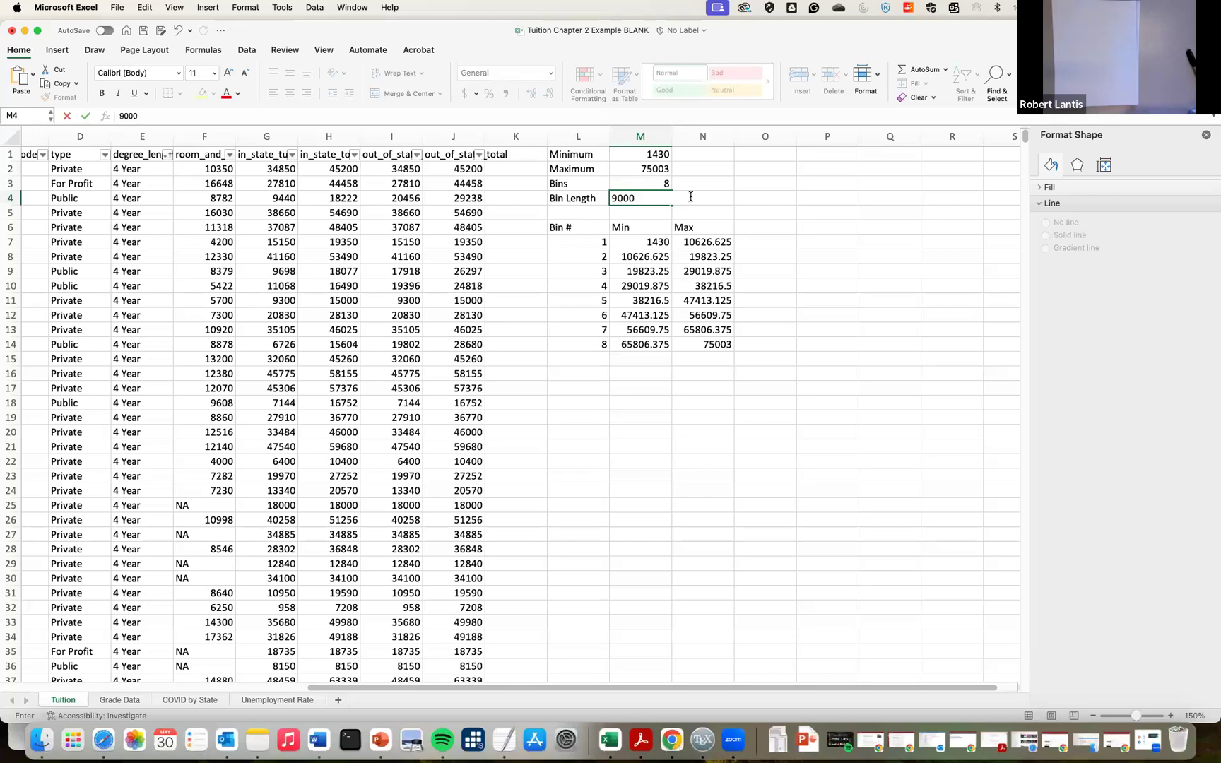
Set the bin length to 10000 and the minimum of bin 1 to 0
{"action": "key", "text": "Return"}
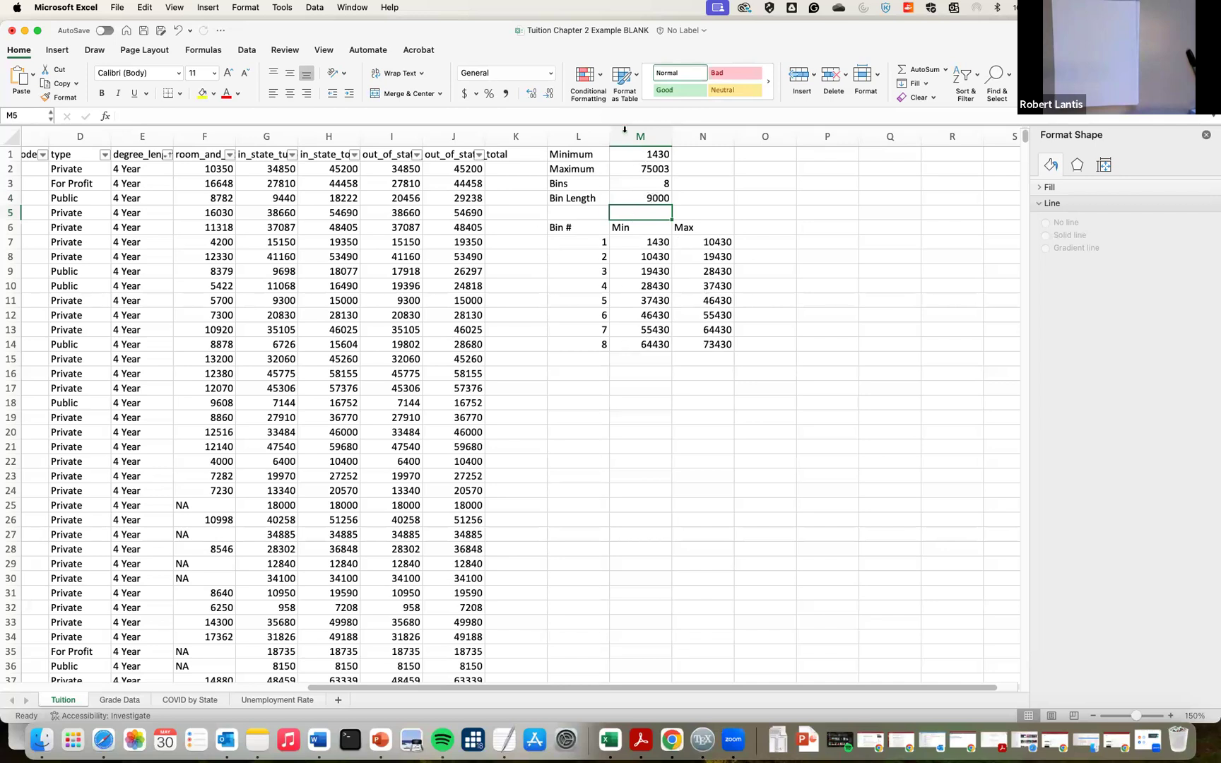
{"action": "left_click", "coordinate": [641, 196]}
{"action": "type", "text": "10000"}
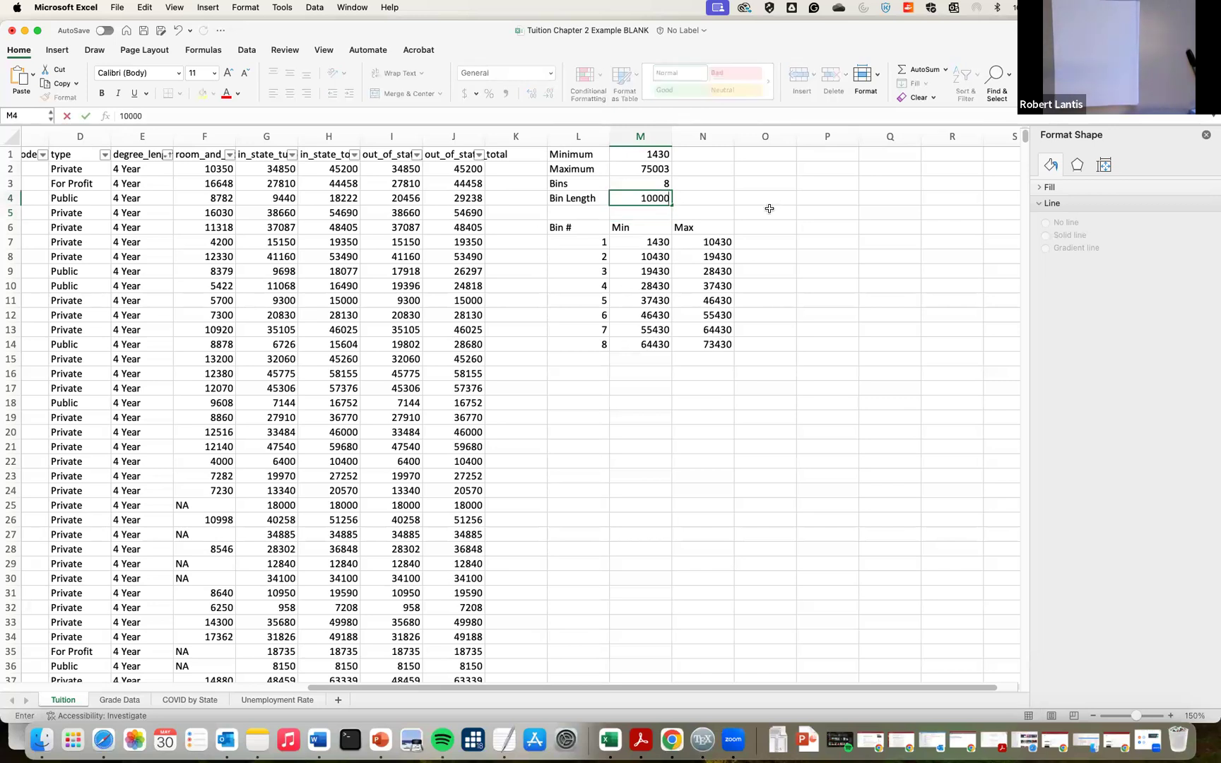
{"action": "key", "text": "Return"}
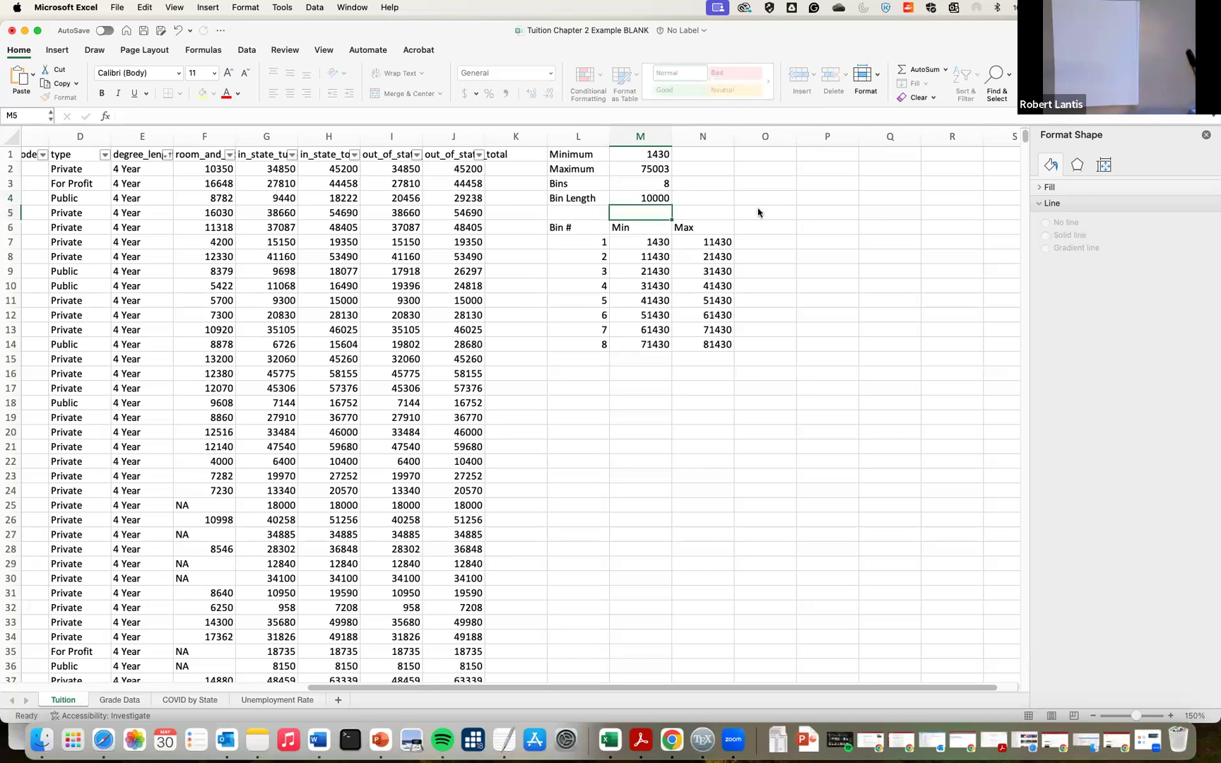
{"action": "left_click", "coordinate": [658, 244]}
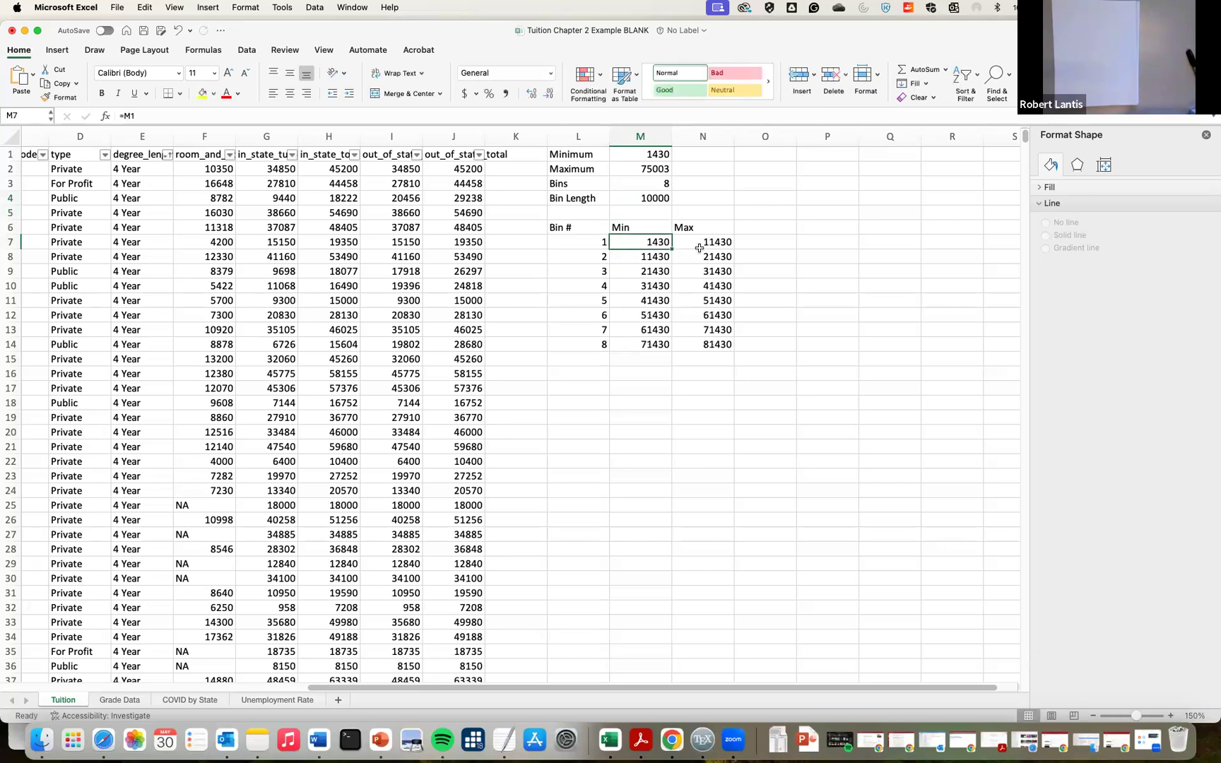
{"action": "type", "text": "0"}
{"action": "left_click", "coordinate": [738, 213]}
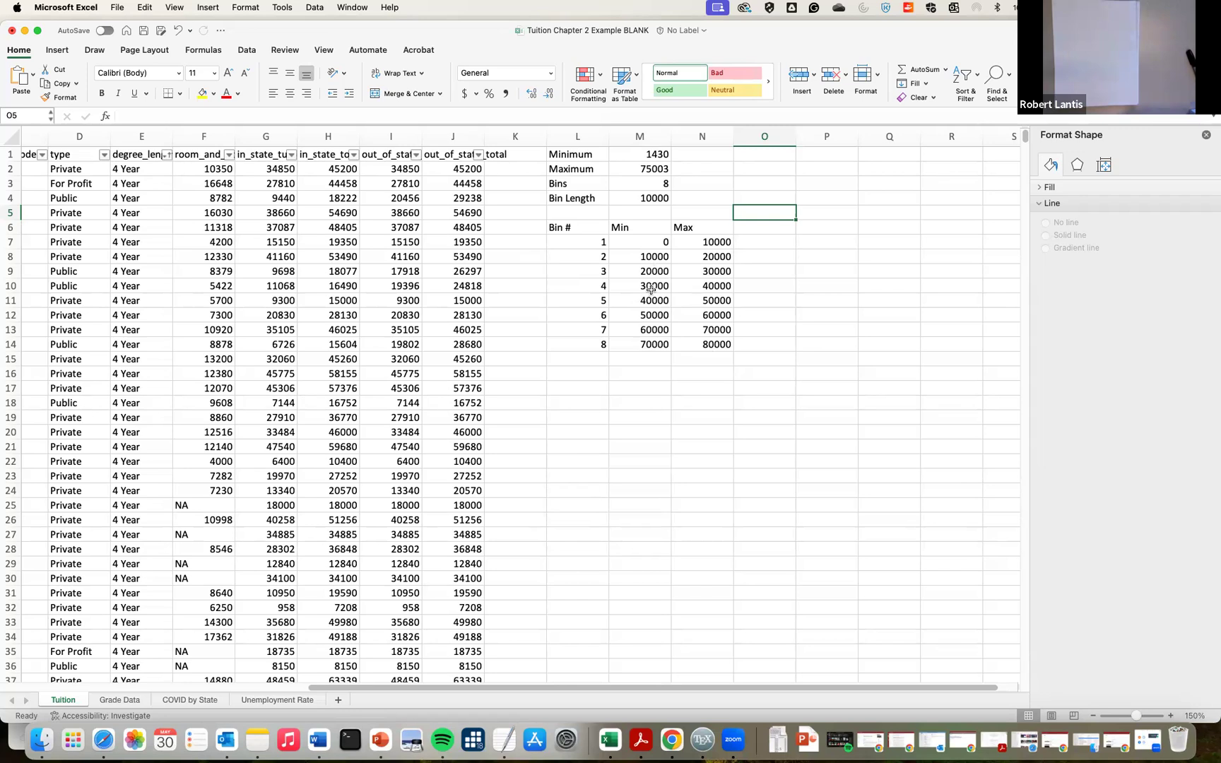
Enter the header Frequency beside Max in row 6, and move it one column over to P6
{"action": "left_click", "coordinate": [760, 226]}
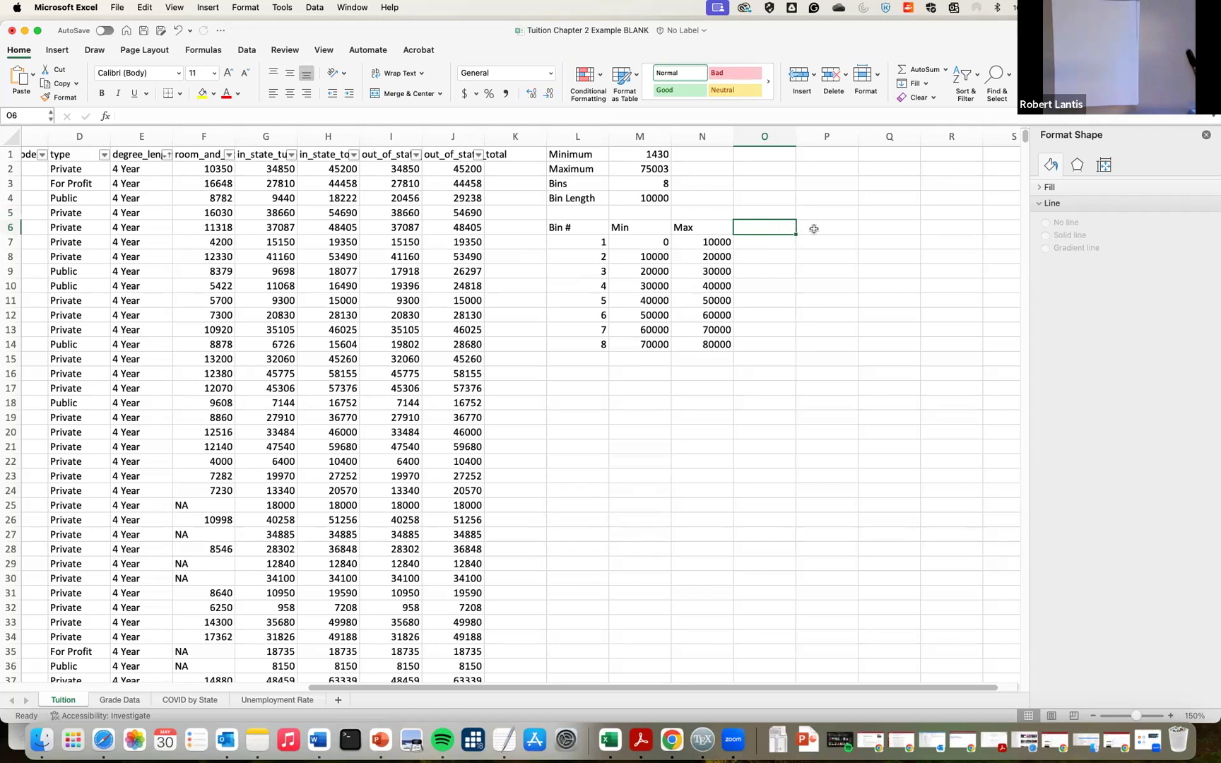
{"action": "type", "text": "Frequency"}
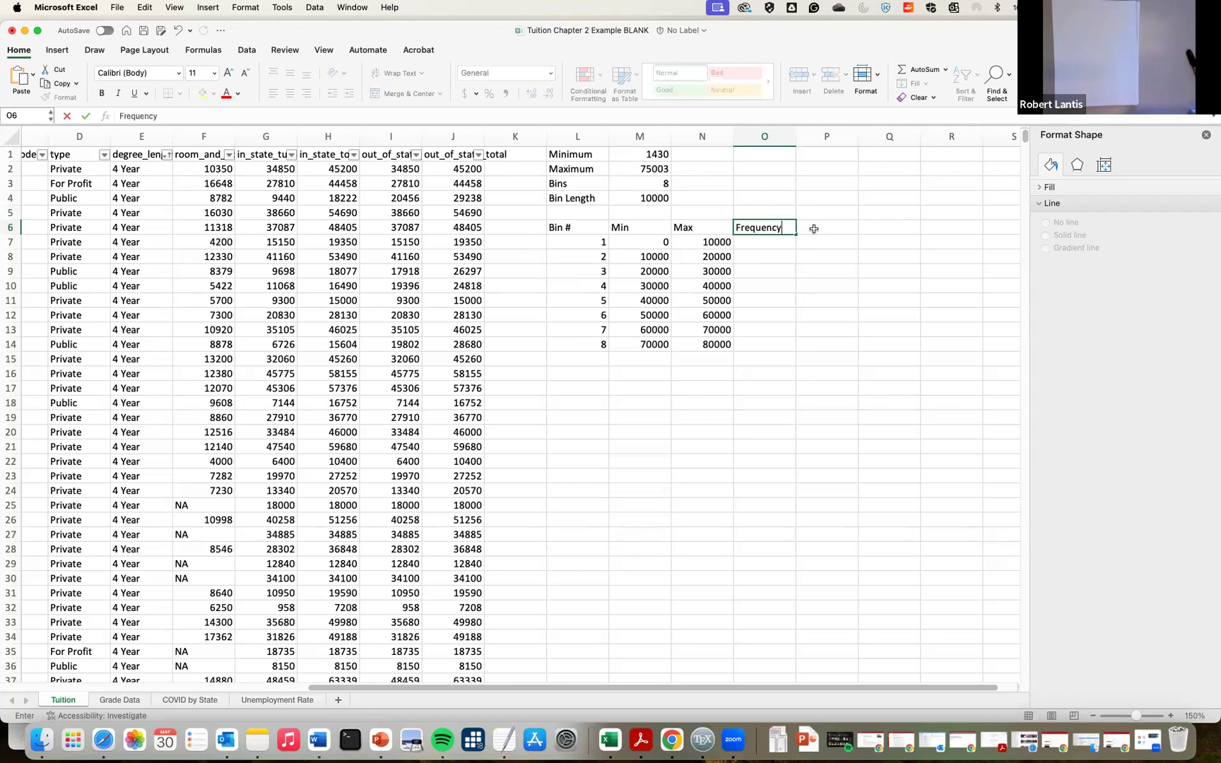
{"action": "key", "text": "Return"}
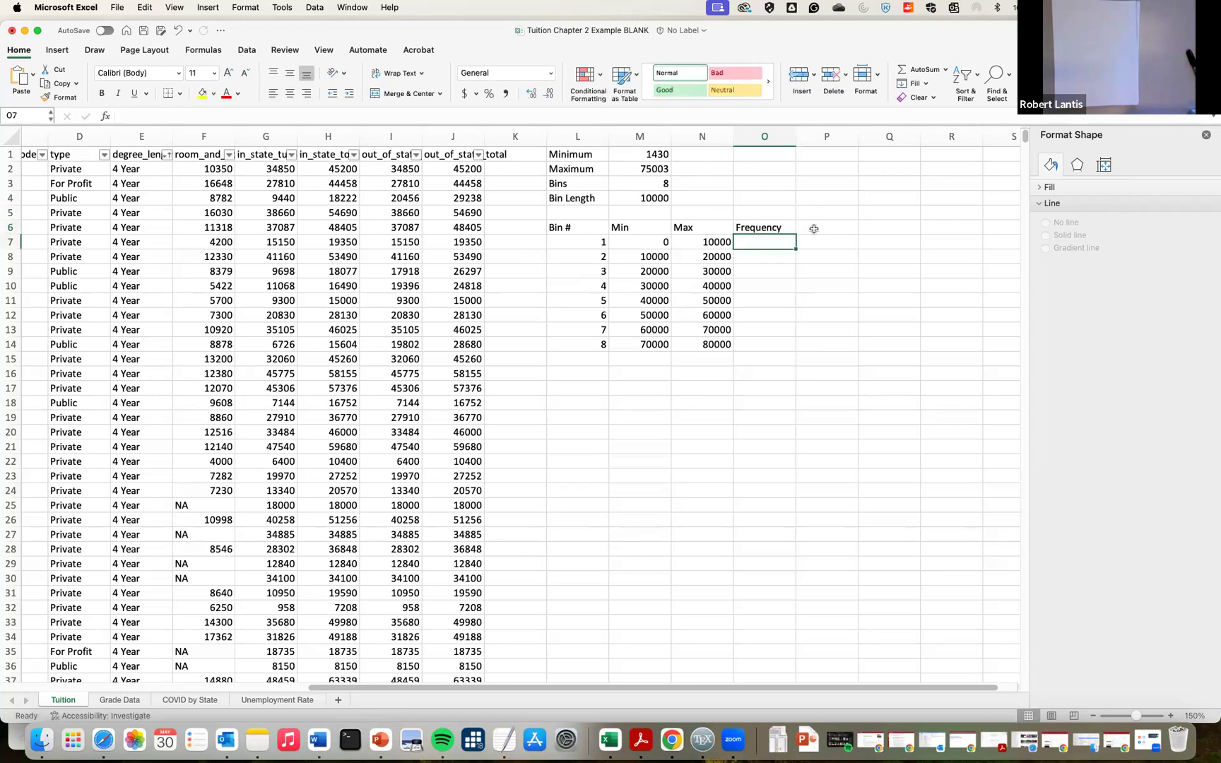
{"action": "left_click_drag", "start_coordinate": [771, 230], "coordinate": [772, 235]}
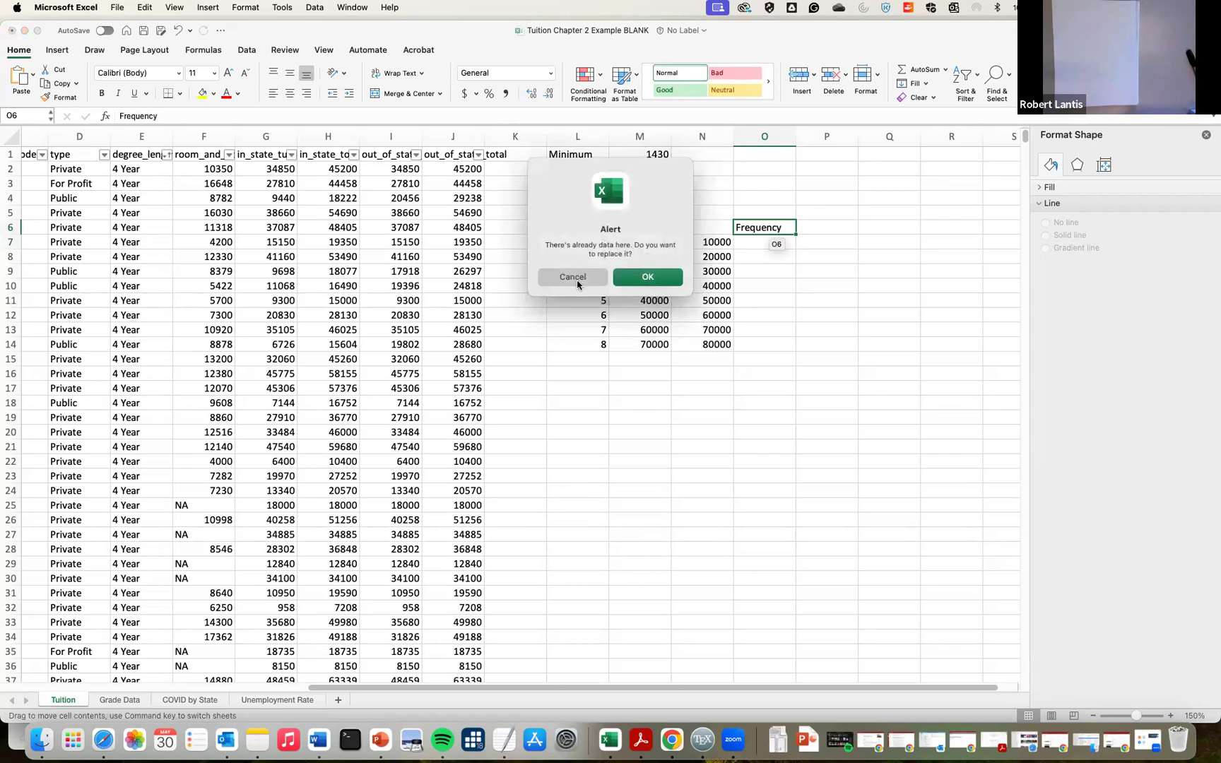
{"action": "left_click", "coordinate": [573, 277]}
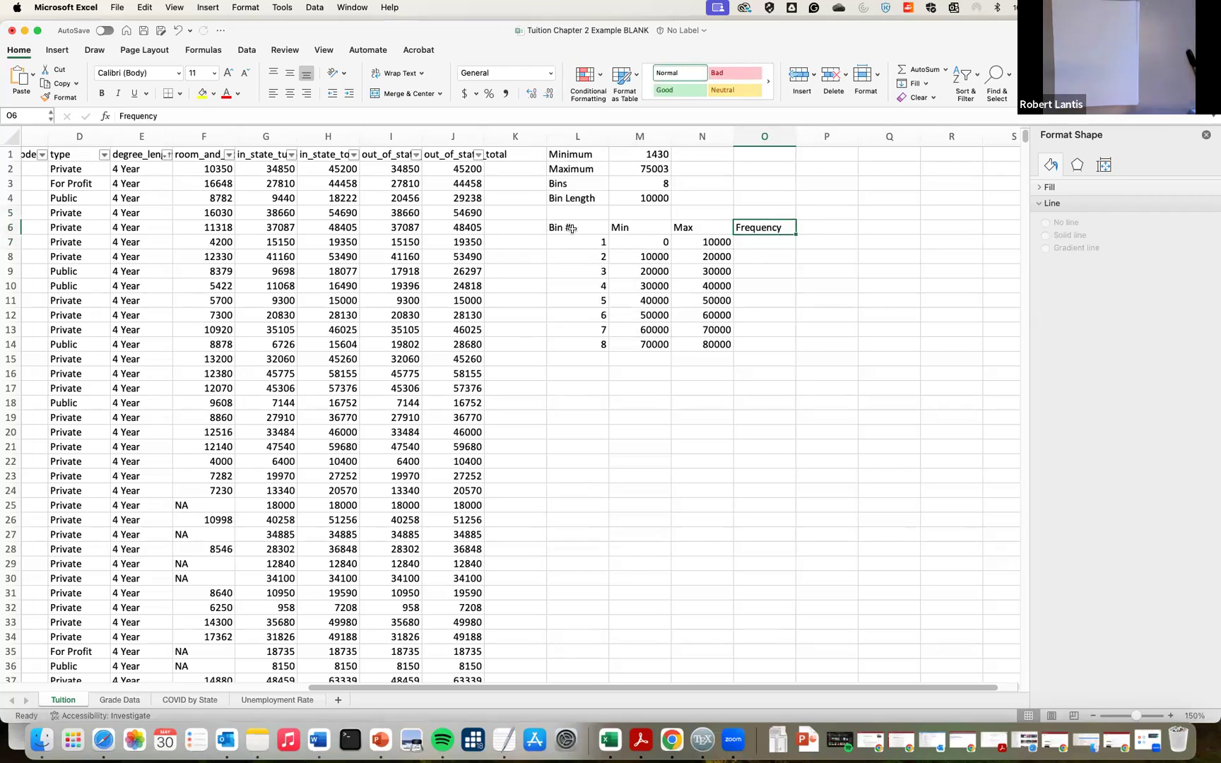
{"action": "left_click_drag", "start_coordinate": [754, 234], "coordinate": [816, 235]}
Enter the header Labels in O6 and begin the first bin's label in O7 with 0<X
{"action": "left_click", "coordinate": [754, 229]}
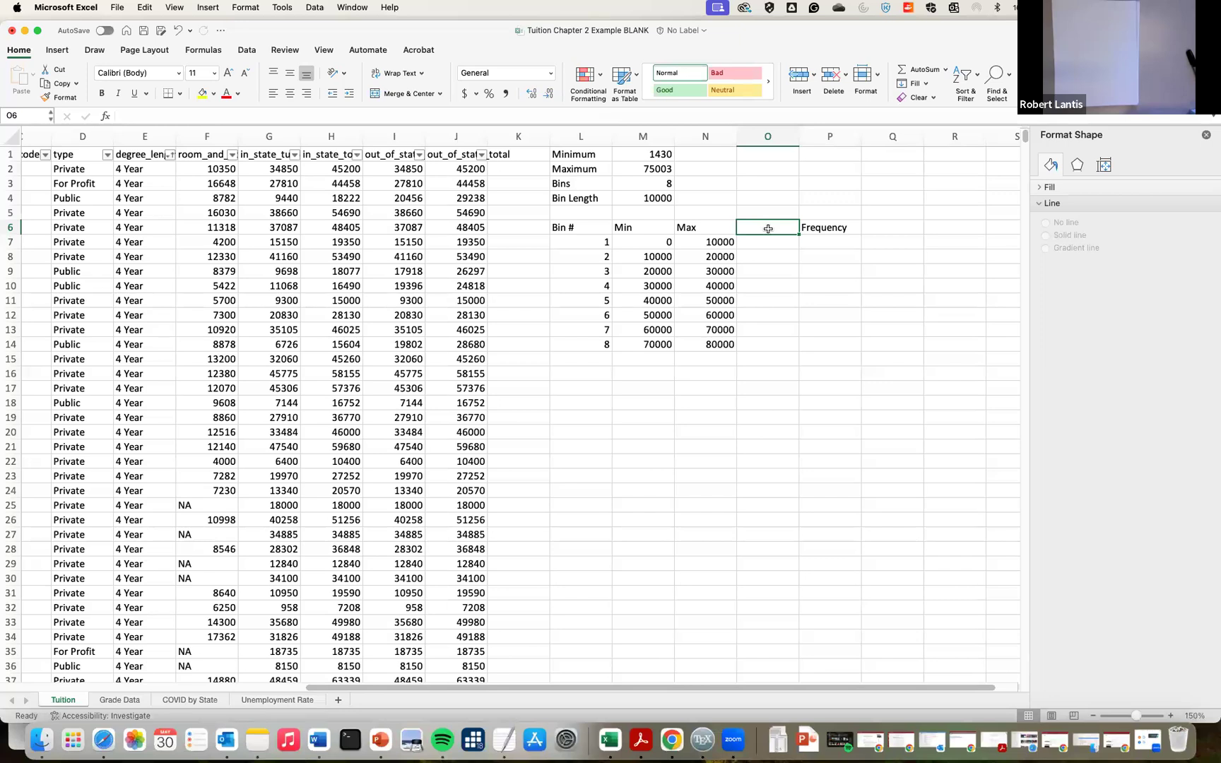
{"action": "type", "text": "Labels"}
{"action": "key", "text": "Return"}
{"action": "type", "text": "0<X"}
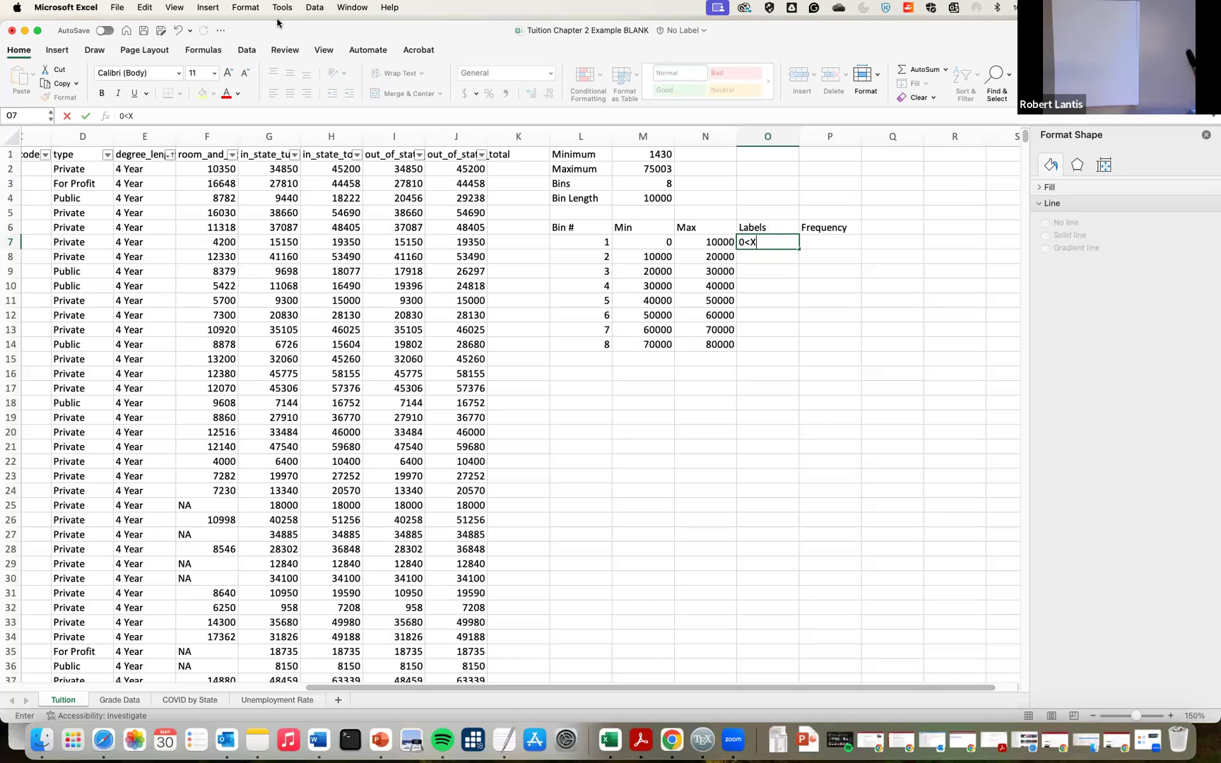
Look through the math symbols in the character viewer for a less-than-or-equal sign
{"action": "left_click", "coordinate": [59, 52]}
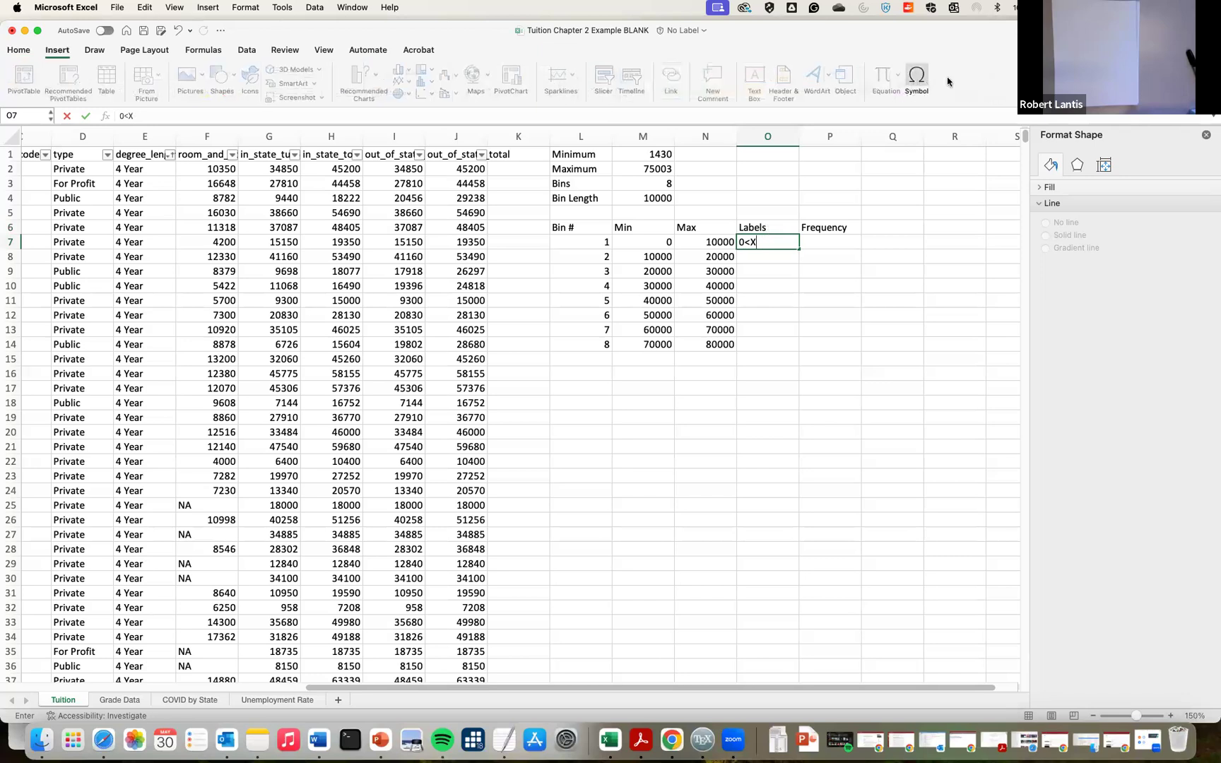
{"action": "left_click", "coordinate": [917, 79]}
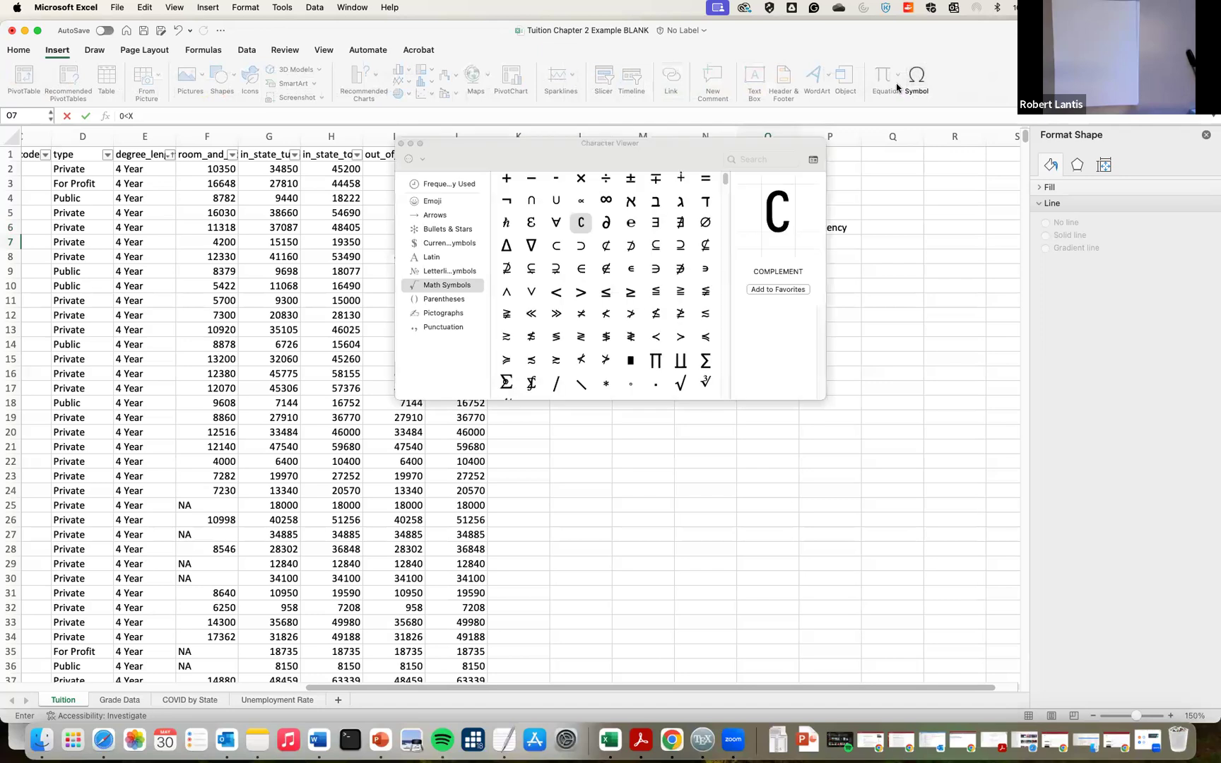
{"action": "scroll", "coordinate": [558, 234], "scroll_direction": "down", "scroll_amount": 3}
{"action": "scroll", "coordinate": [558, 235], "scroll_direction": "down", "scroll_amount": 2}
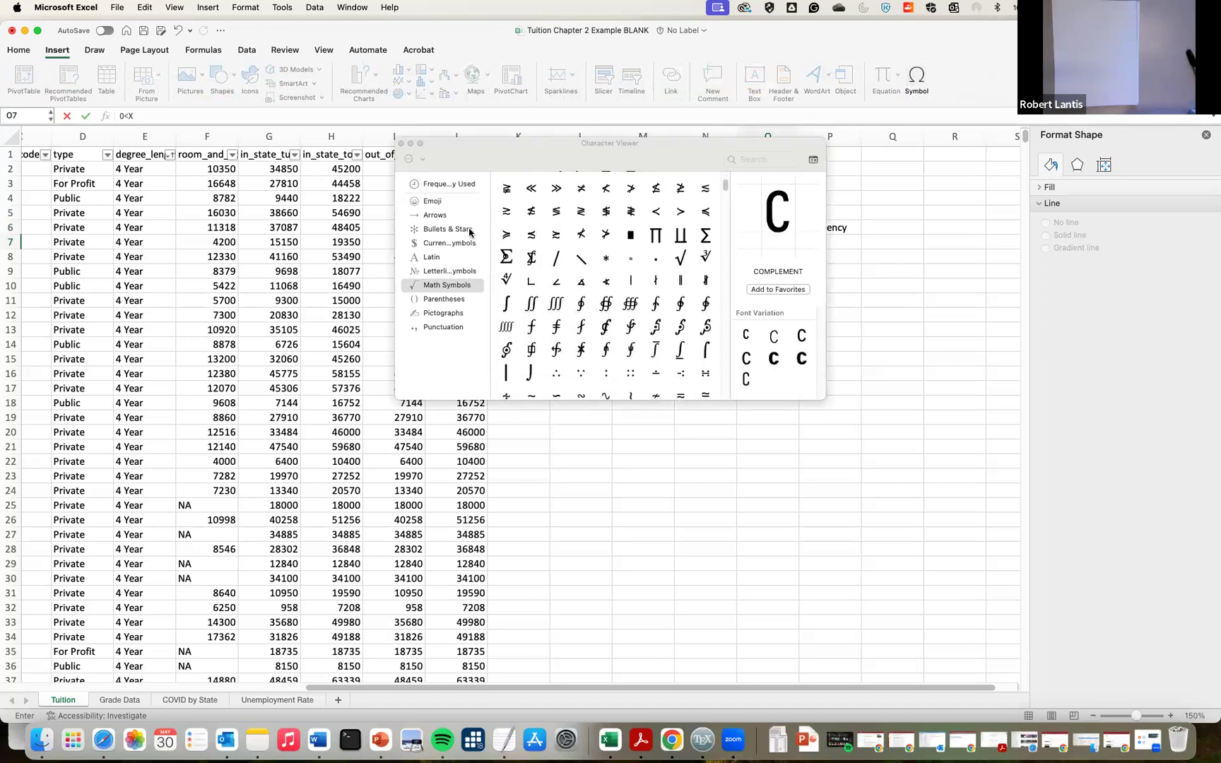
{"action": "scroll", "coordinate": [626, 299], "scroll_direction": "down", "scroll_amount": 4}
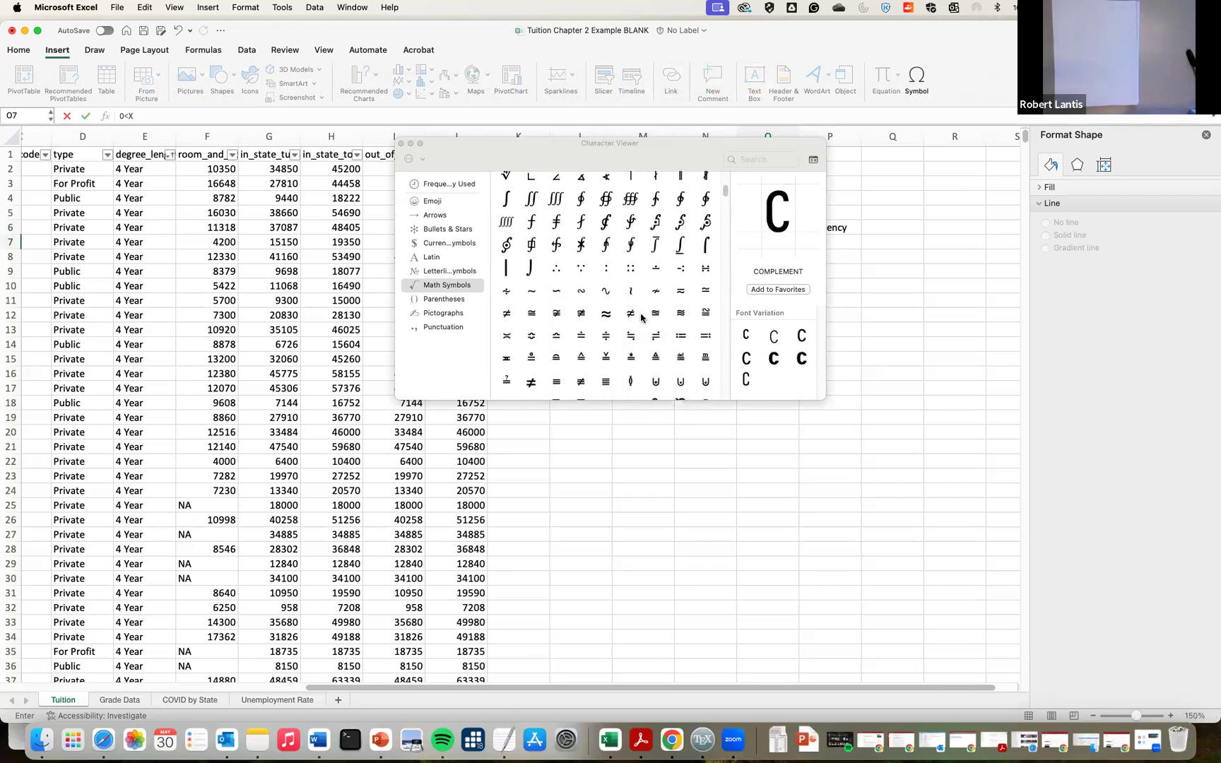
{"action": "scroll", "coordinate": [594, 320], "scroll_direction": "down", "scroll_amount": 6}
{"action": "scroll", "coordinate": [594, 320], "scroll_direction": "down", "scroll_amount": 1}
{"action": "scroll", "coordinate": [592, 316], "scroll_direction": "down", "scroll_amount": 10}
{"action": "scroll", "coordinate": [592, 317], "scroll_direction": "down", "scroll_amount": 8}
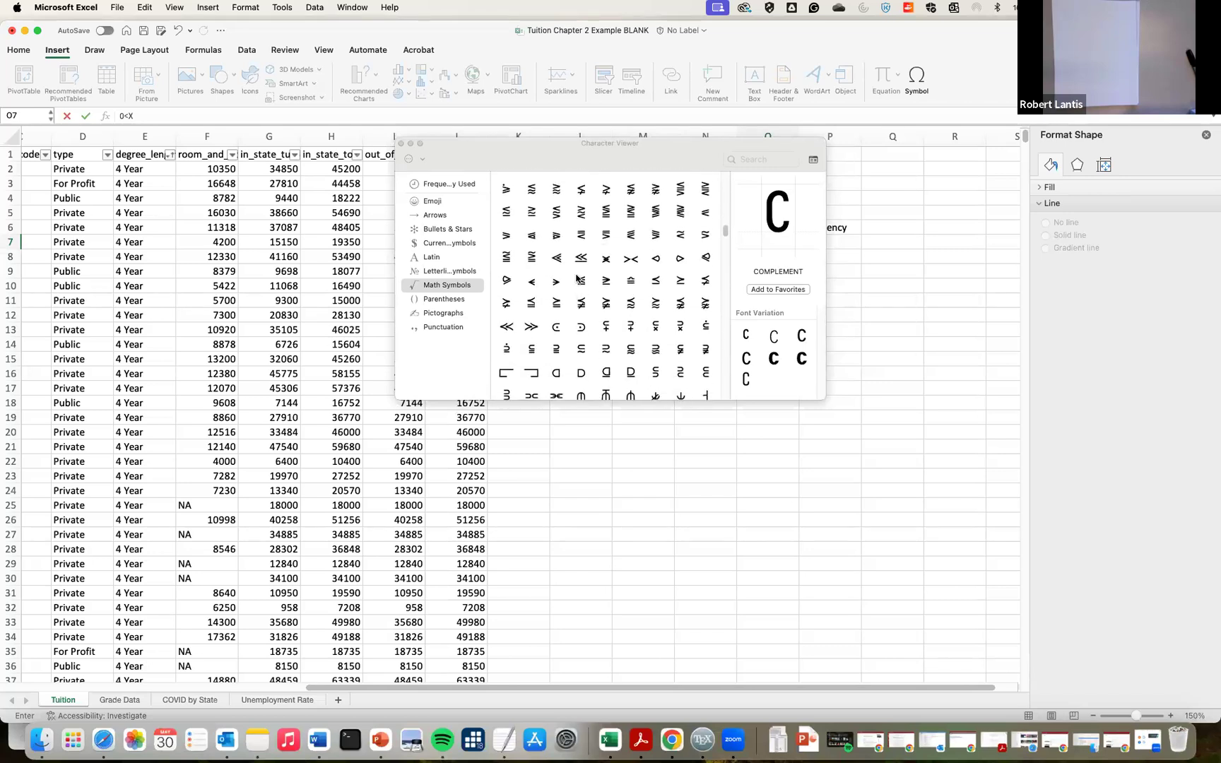
{"action": "scroll", "coordinate": [595, 254], "scroll_direction": "up", "scroll_amount": 1}
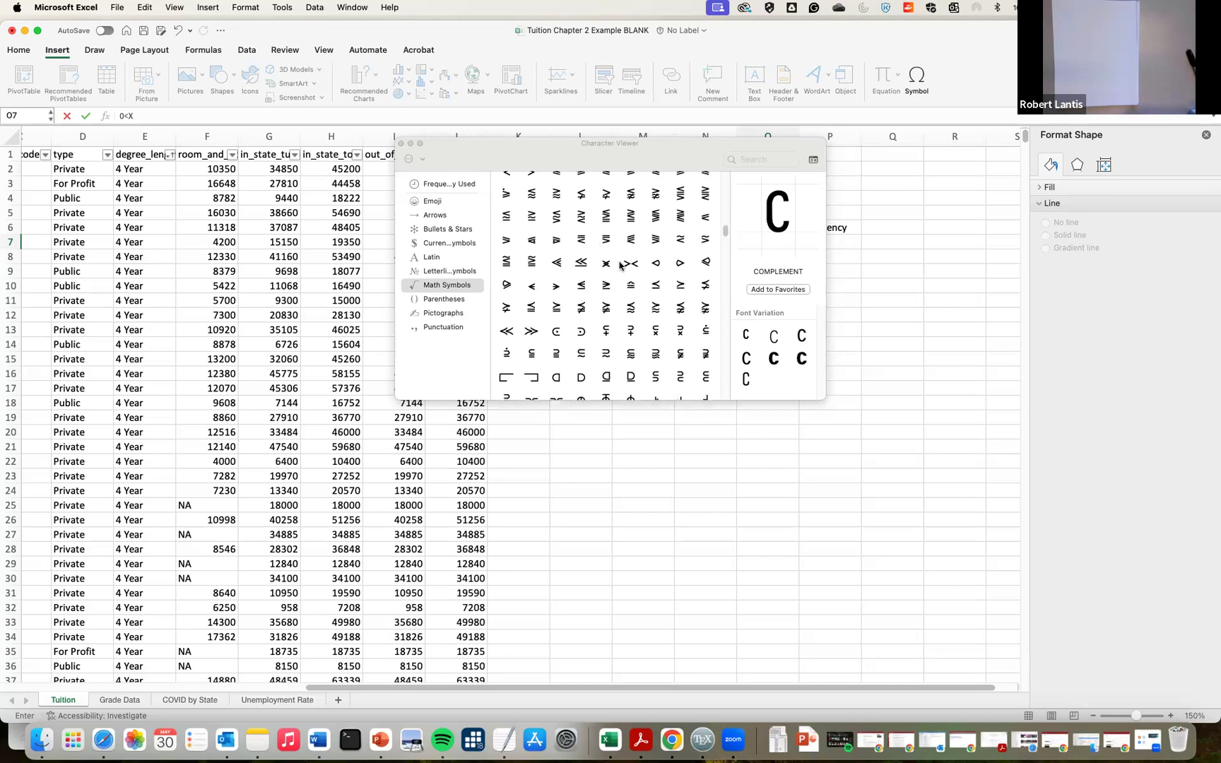
{"action": "scroll", "coordinate": [643, 278], "scroll_direction": "down", "scroll_amount": 3}
{"action": "scroll", "coordinate": [642, 278], "scroll_direction": "down", "scroll_amount": 7}
{"action": "scroll", "coordinate": [642, 278], "scroll_direction": "down", "scroll_amount": 5}
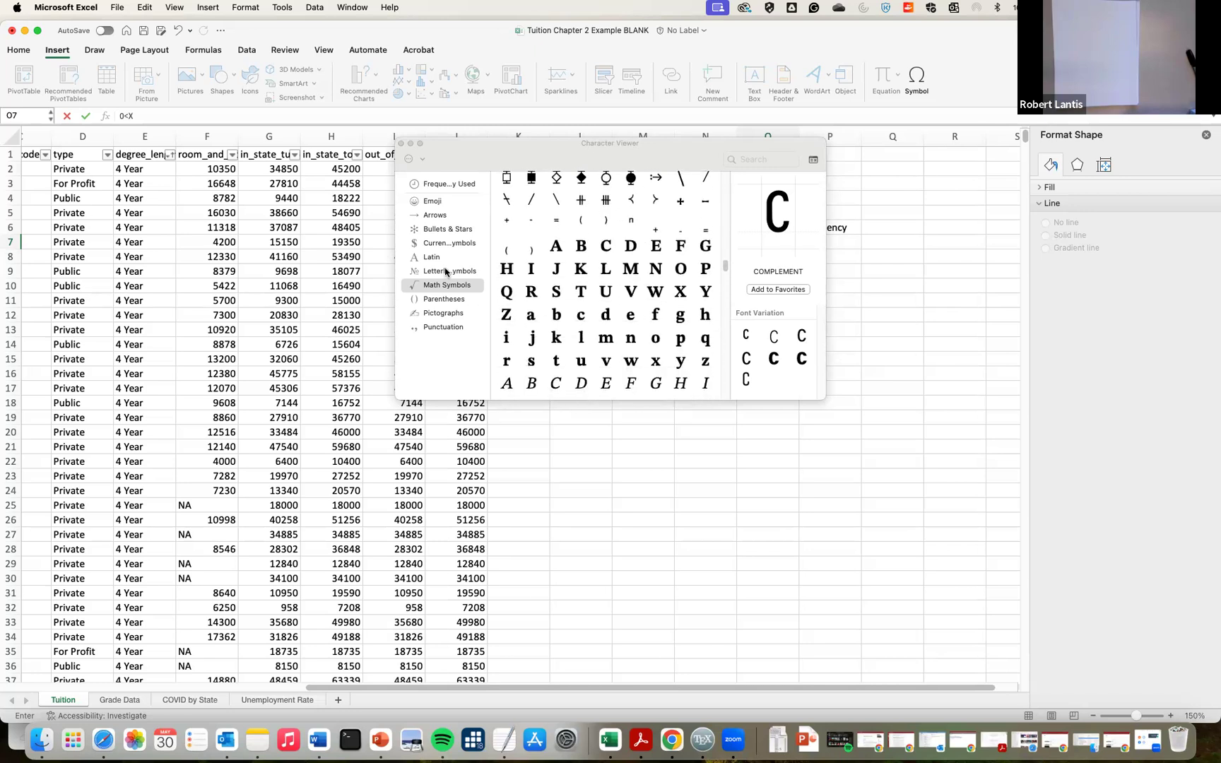
{"action": "scroll", "coordinate": [673, 322], "scroll_direction": "down", "scroll_amount": 8}
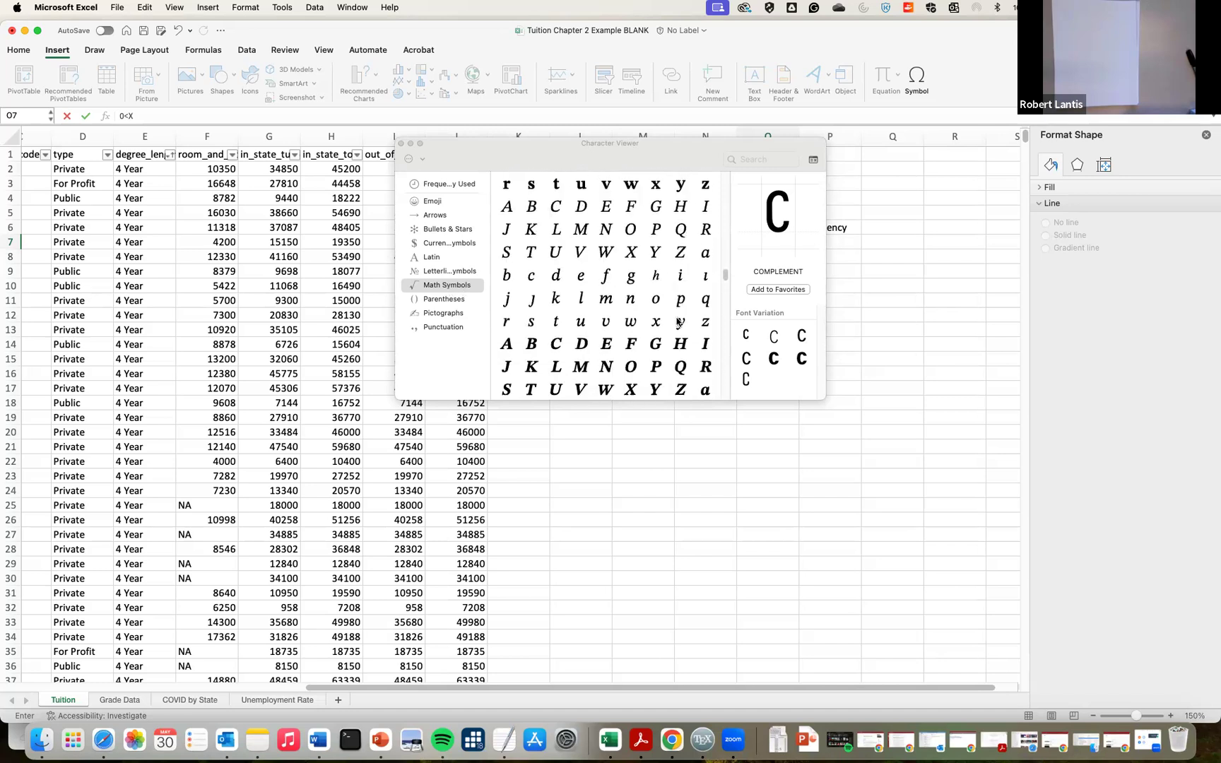
{"action": "scroll", "coordinate": [673, 323], "scroll_direction": "down", "scroll_amount": 10}
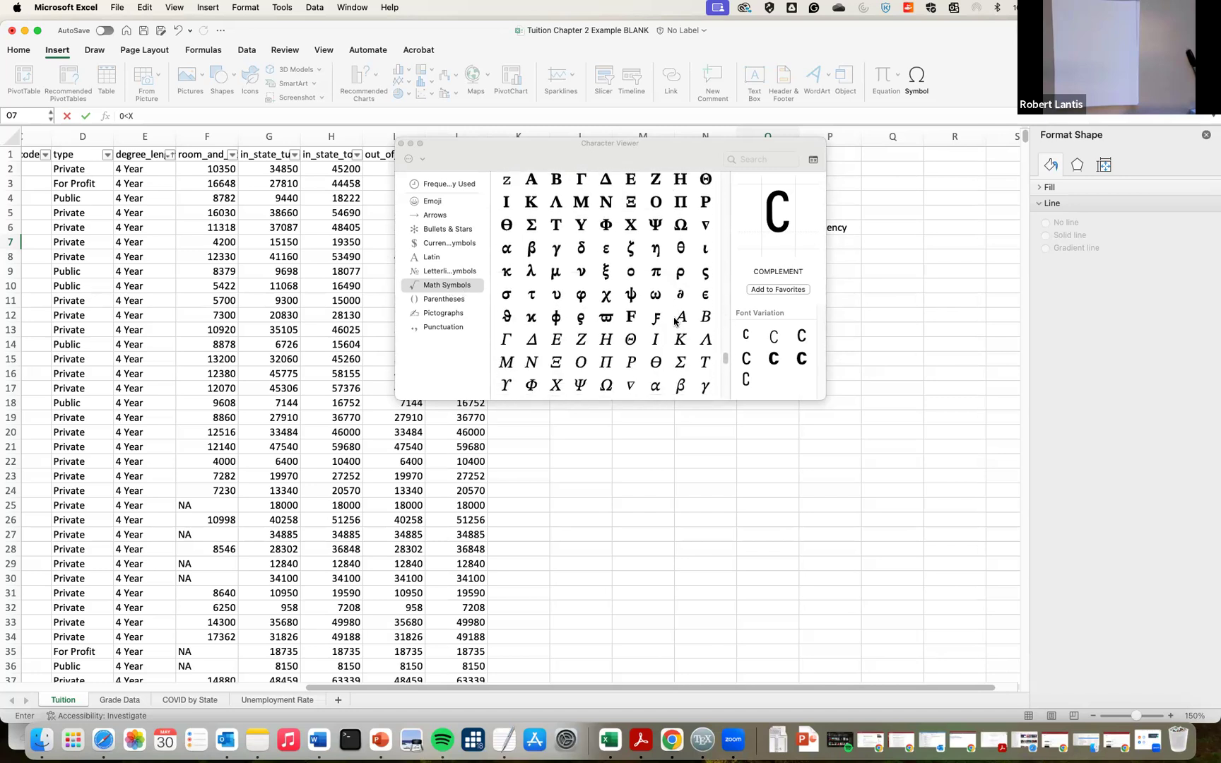
{"action": "scroll", "coordinate": [674, 322], "scroll_direction": "down", "scroll_amount": 5}
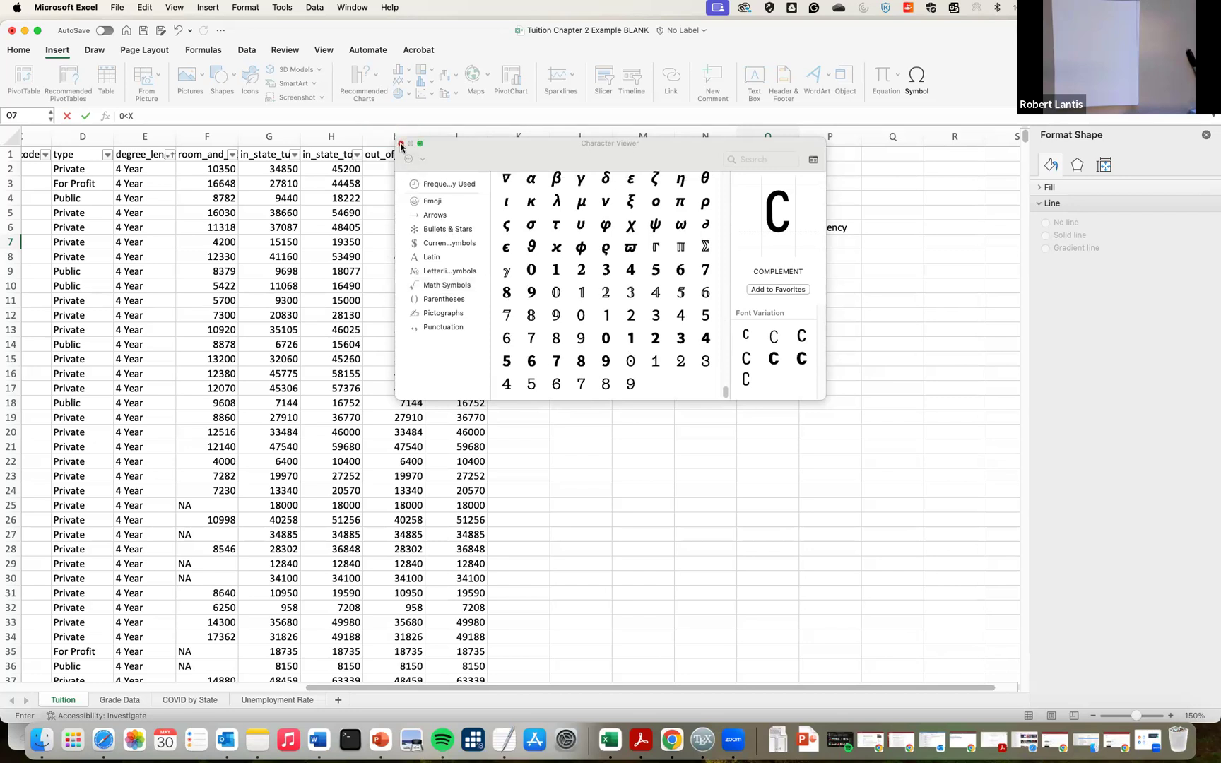
{"action": "left_click", "coordinate": [401, 143]}
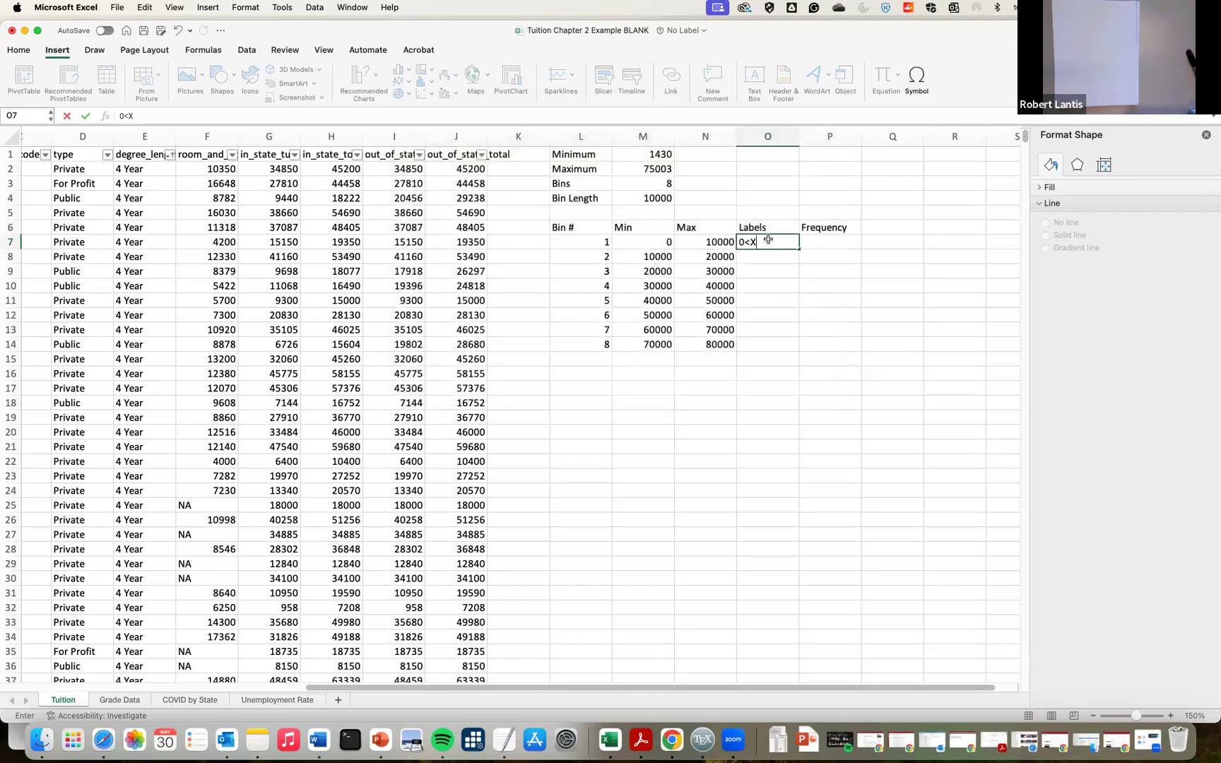
Insert the less-than-or-equal symbol (≤) from the math symbols after 0<X in cell O7
{"action": "left_click", "coordinate": [848, 227]}
{"action": "double_click", "coordinate": [778, 243]}
{"action": "left_click", "coordinate": [917, 77]}
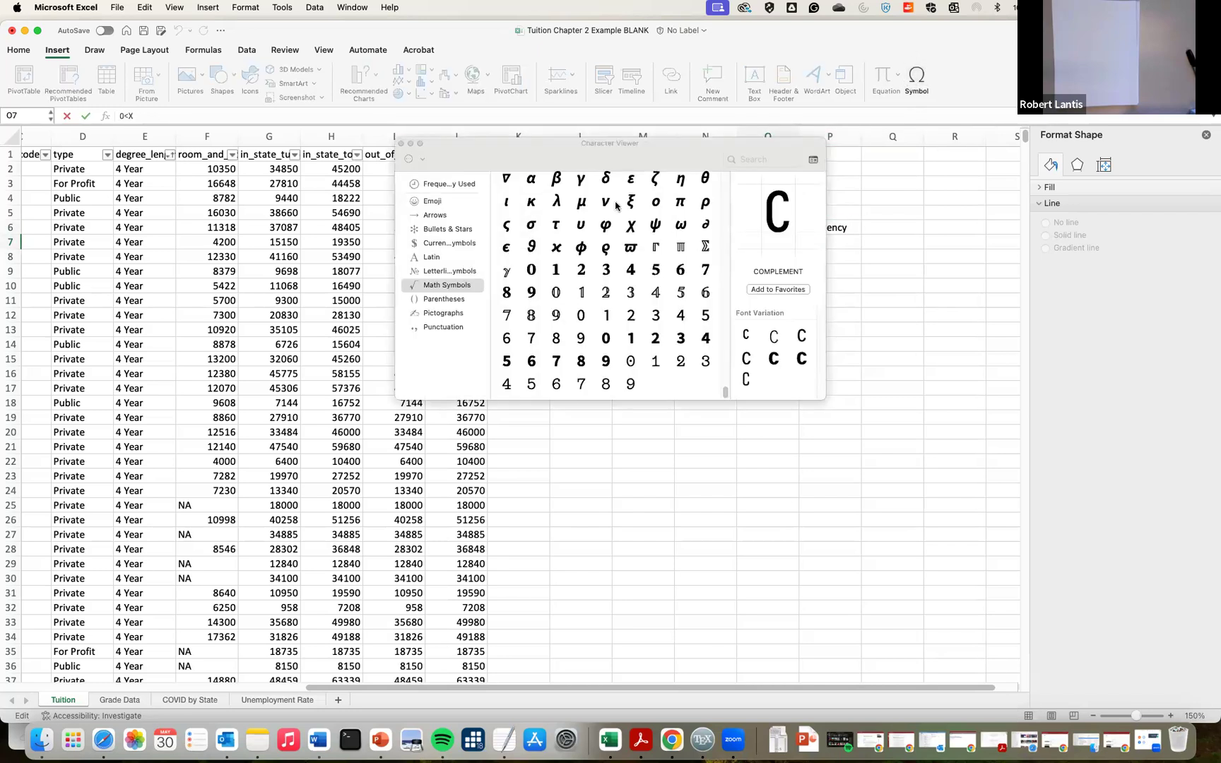
{"action": "left_click", "coordinate": [450, 271]}
{"action": "left_click", "coordinate": [445, 286]}
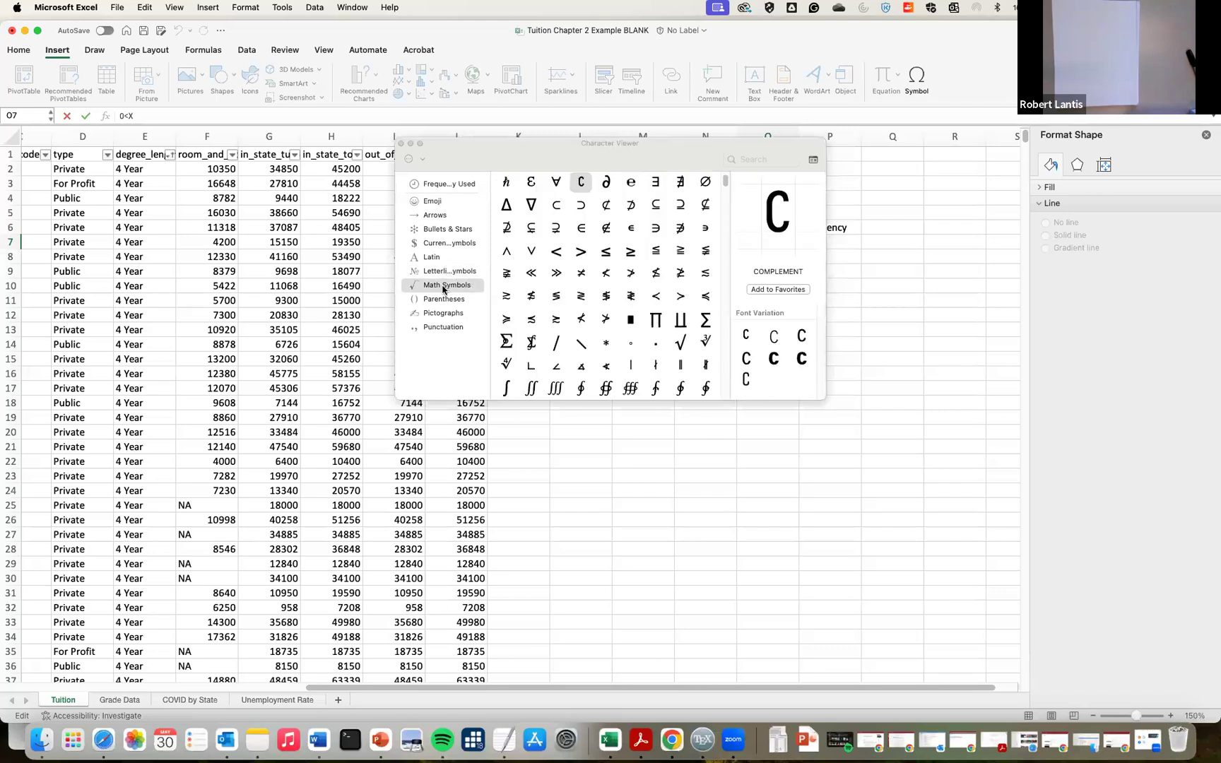
{"action": "left_click", "coordinate": [609, 253]}
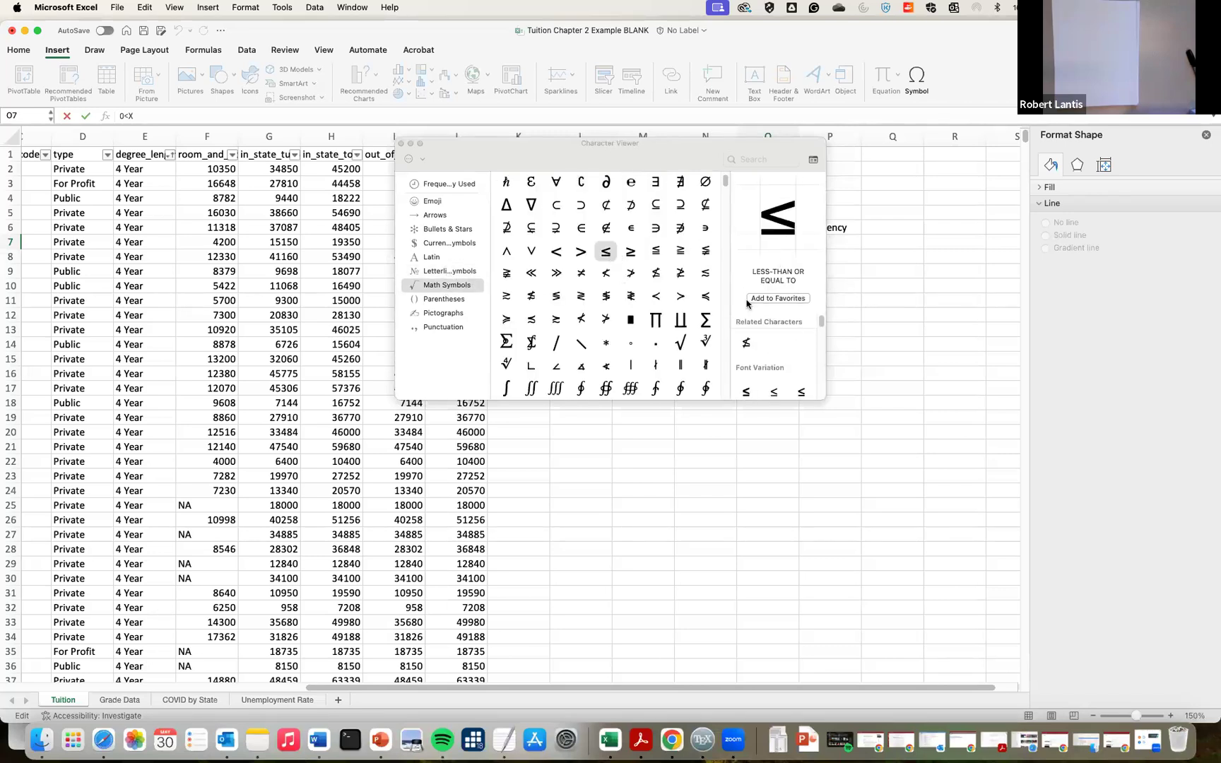
{"action": "left_click_drag", "start_coordinate": [584, 147], "coordinate": [429, 177]}
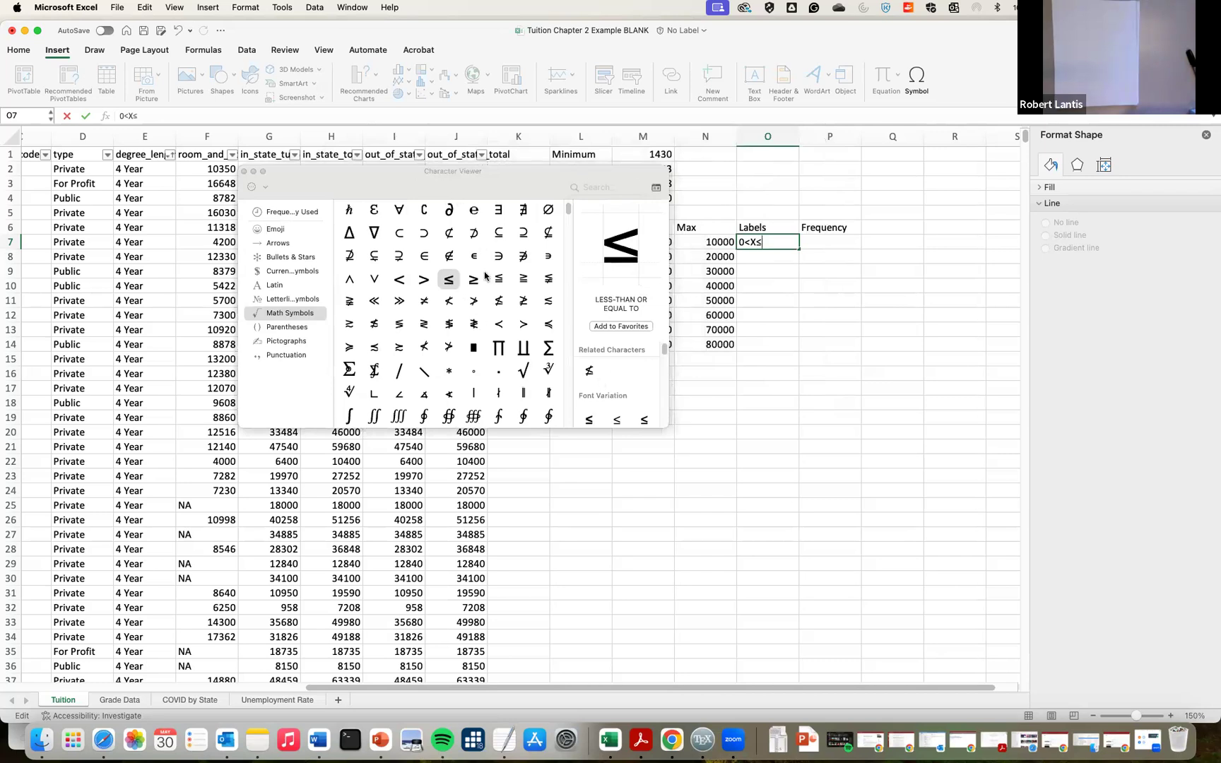
{"action": "left_click", "coordinate": [801, 275]}
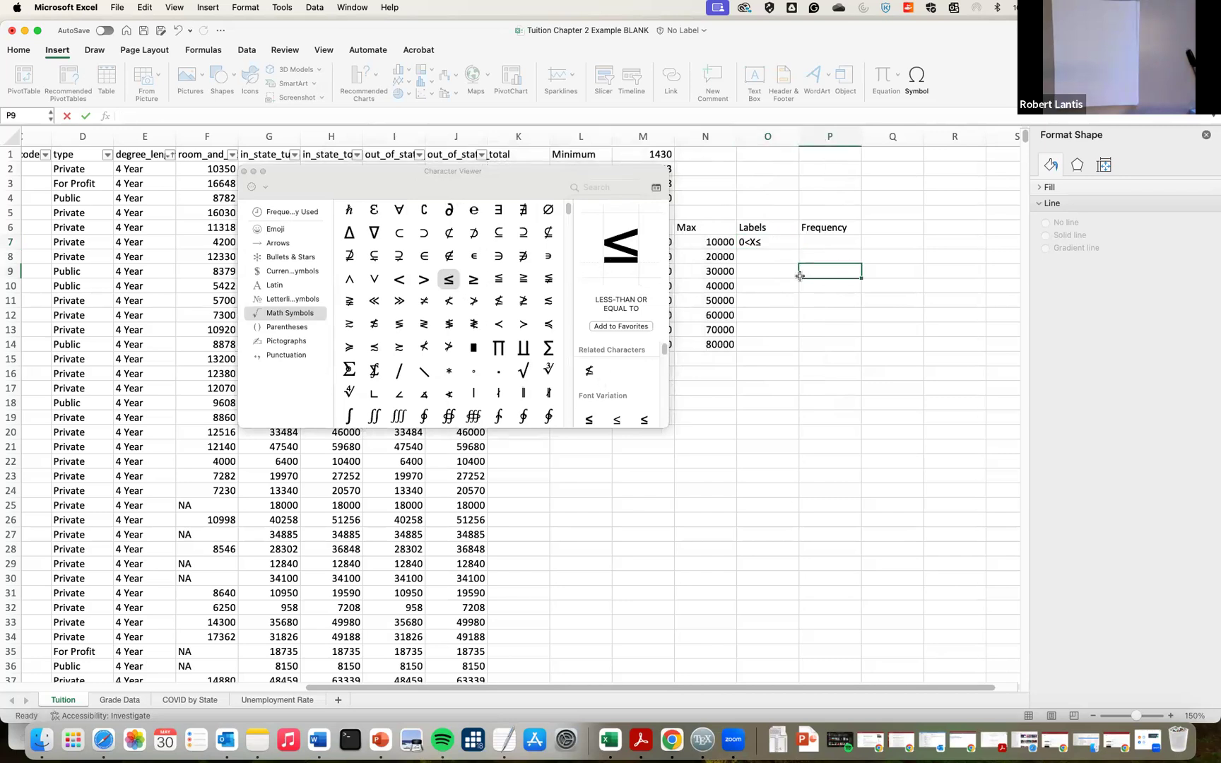
{"action": "left_click", "coordinate": [242, 171]}
Complete the first bin's label in O7 so that it reads 0<X≤10000
{"action": "double_click", "coordinate": [795, 242]}
{"action": "type", "text": "10000"}
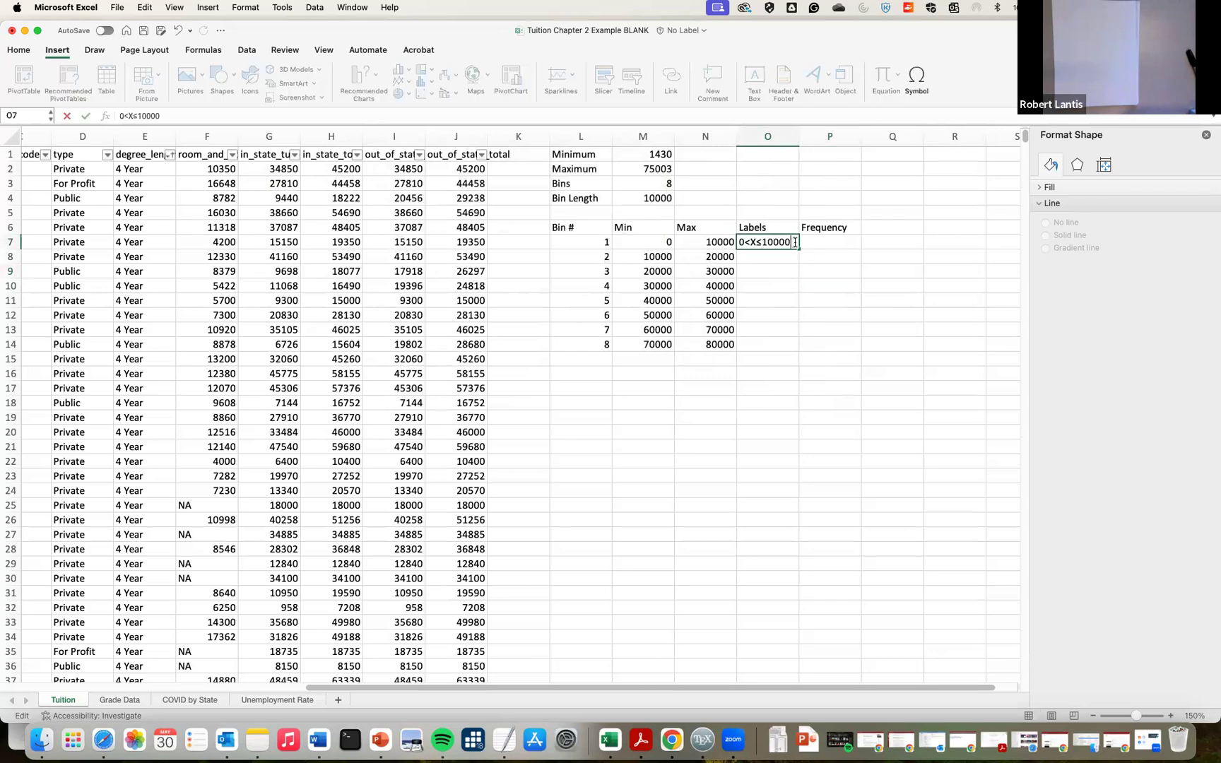
{"action": "key", "text": "Return"}
{"action": "type", "text": "10"}
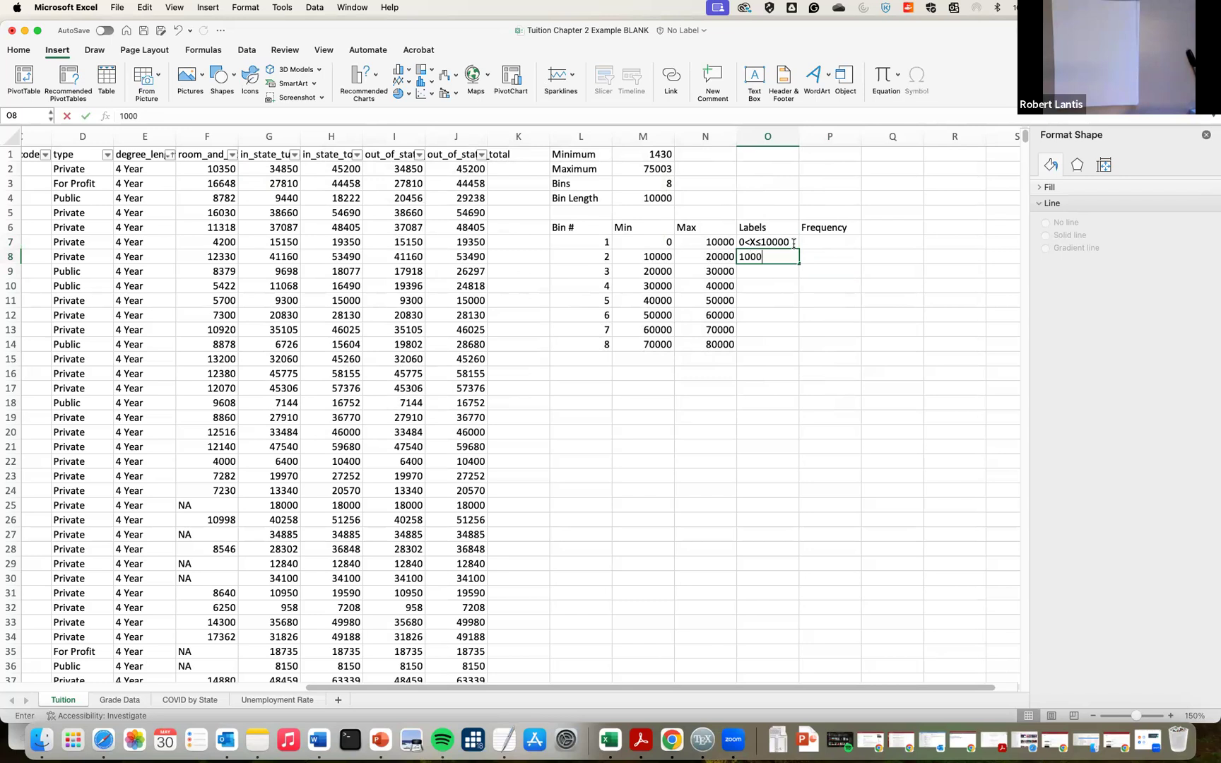
{"action": "type", "text": "00"}
{"action": "key", "text": "BackSpace"}
{"action": "key", "text": "BackSpace"}
{"action": "key", "text": "BackSpace"}
{"action": "key", "text": "BackSpace"}
Copy the first bin's label from O7 into cells O8, O9 and O10
{"action": "left_click", "coordinate": [770, 241]}
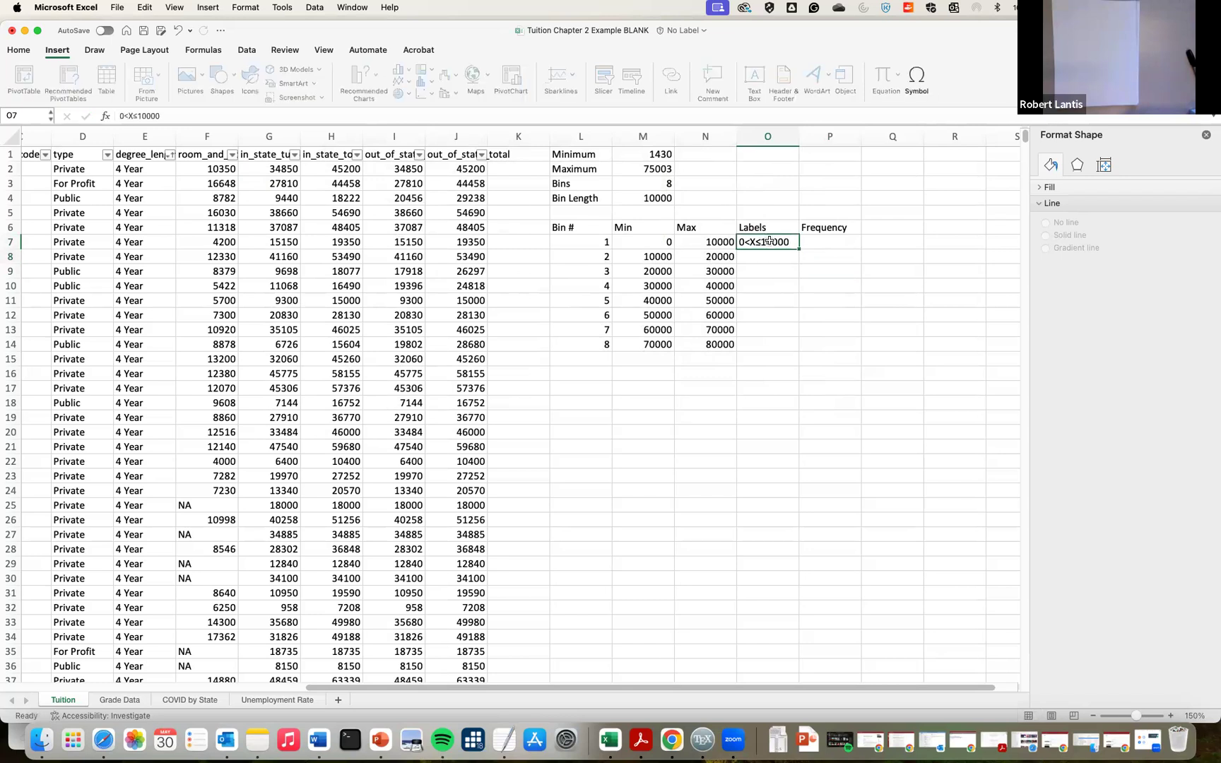
{"action": "key", "text": "super+c"}
{"action": "key", "text": "Down"}
{"action": "key", "text": "super+v"}
{"action": "key", "text": "Down"}
{"action": "key", "text": "super+v"}
{"action": "key", "text": "Down"}
{"action": "key", "text": "super+v"}
{"action": "key", "text": "super+Down"}
{"action": "left_click", "coordinate": [666, 270]}
{"action": "key", "text": "super+shift+Up"}
{"action": "scroll", "coordinate": [668, 271], "scroll_direction": "up", "scroll_amount": 5}
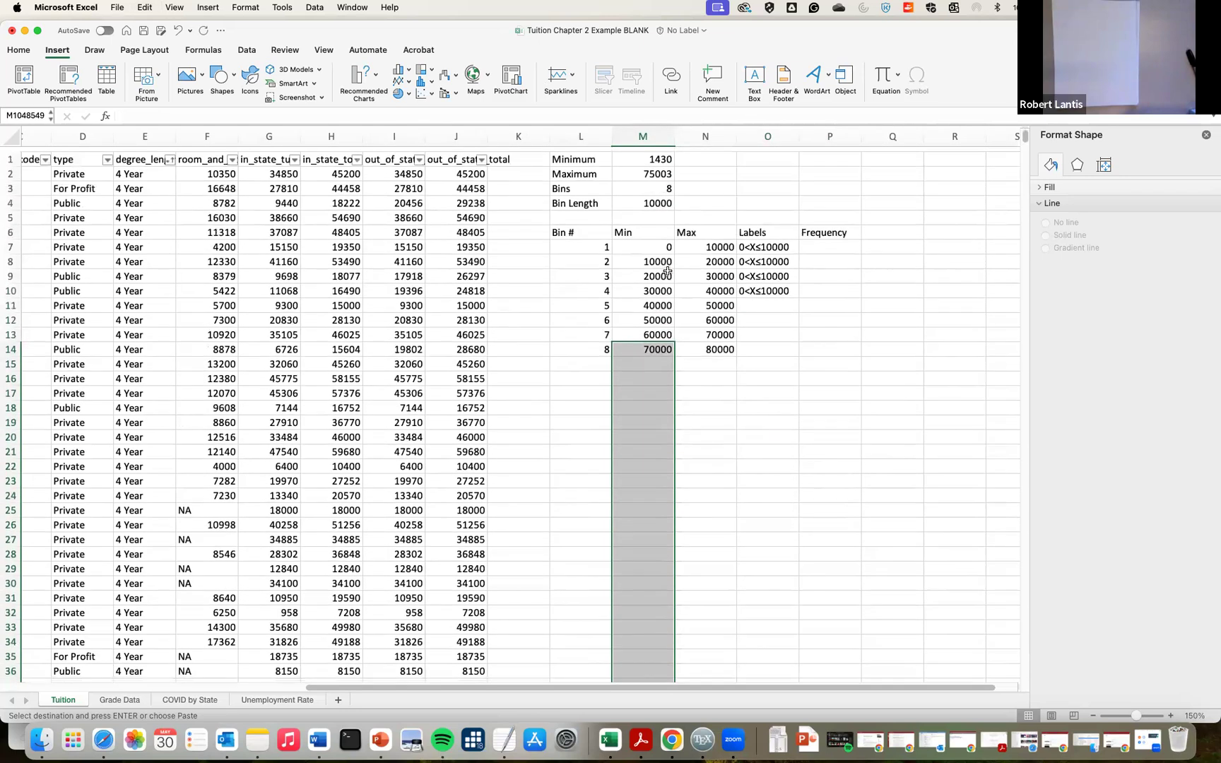
{"action": "left_click", "coordinate": [830, 491]}
Fill the label in O10 down through O14 to cover the remaining bins
{"action": "left_click", "coordinate": [776, 285]}
{"action": "left_click_drag", "start_coordinate": [797, 291], "coordinate": [786, 346]}
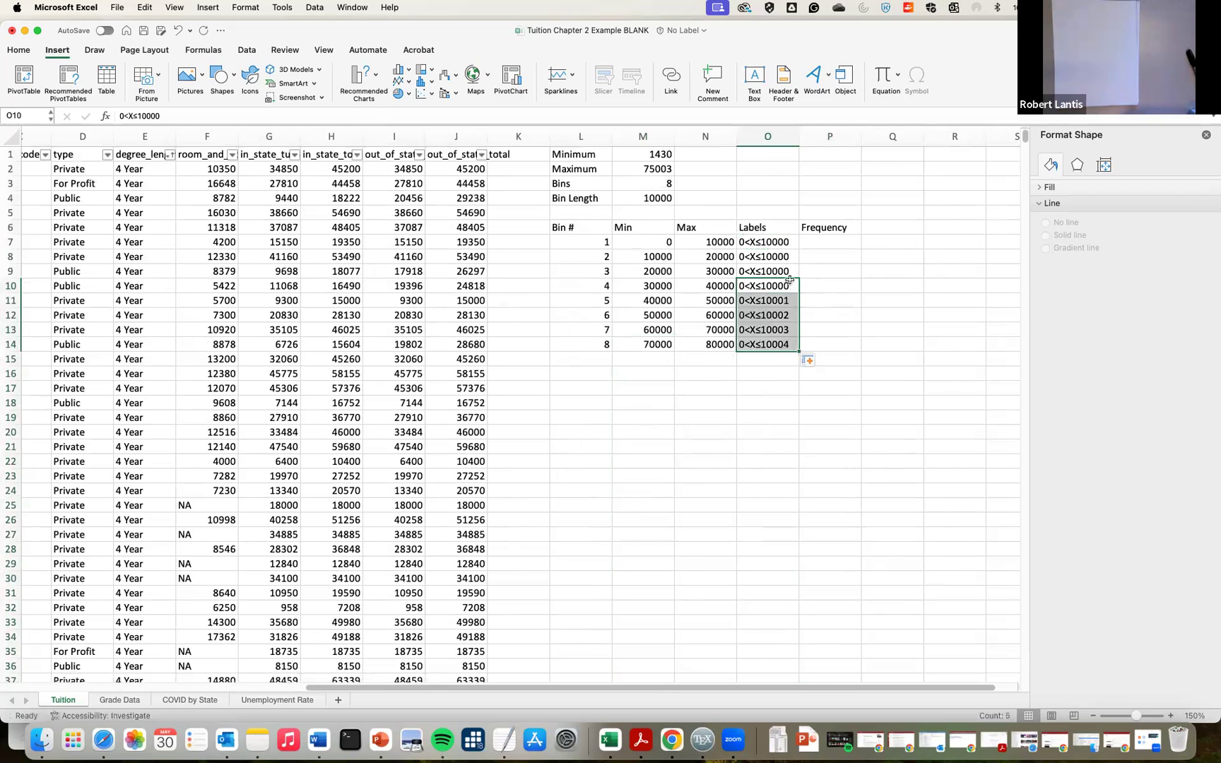
Change the label of bin 2 in O8 to 10000<X≤20000
{"action": "double_click", "coordinate": [744, 256]}
{"action": "key", "text": "BackSpace"}
{"action": "type", "text": "100"}
{"action": "type", "text": "0000"}
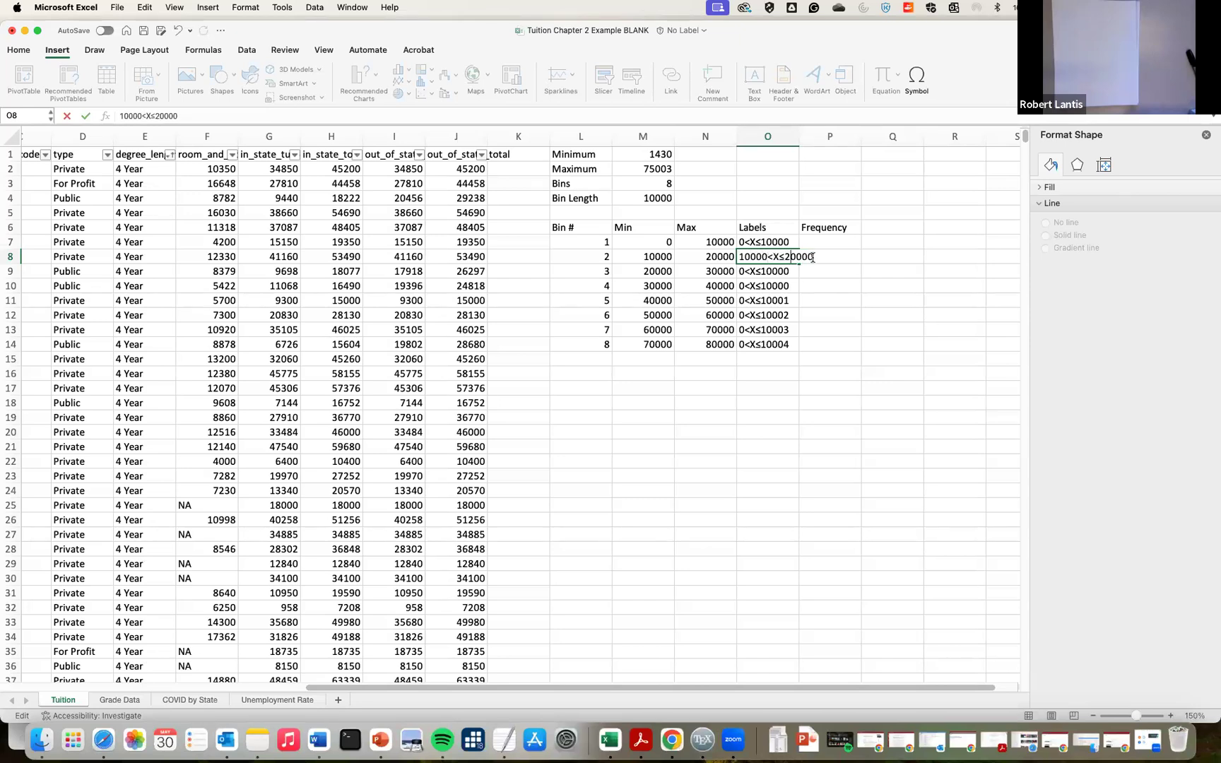
{"action": "key", "text": "Return"}
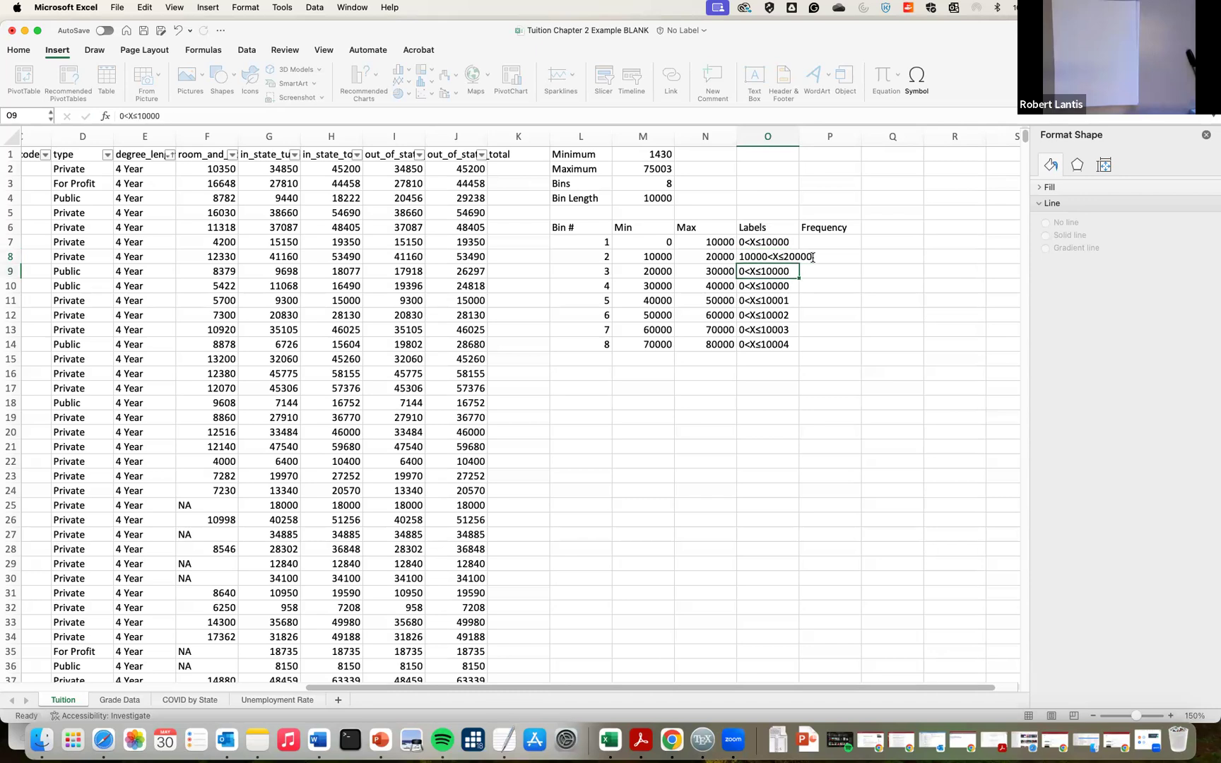
Change the labels of bins 3 and 4 in O9 and O10 to 20000<X≤30000 and 30000<X≤40000
{"action": "double_click", "coordinate": [744, 270]}
{"action": "type", "text": "2000"}
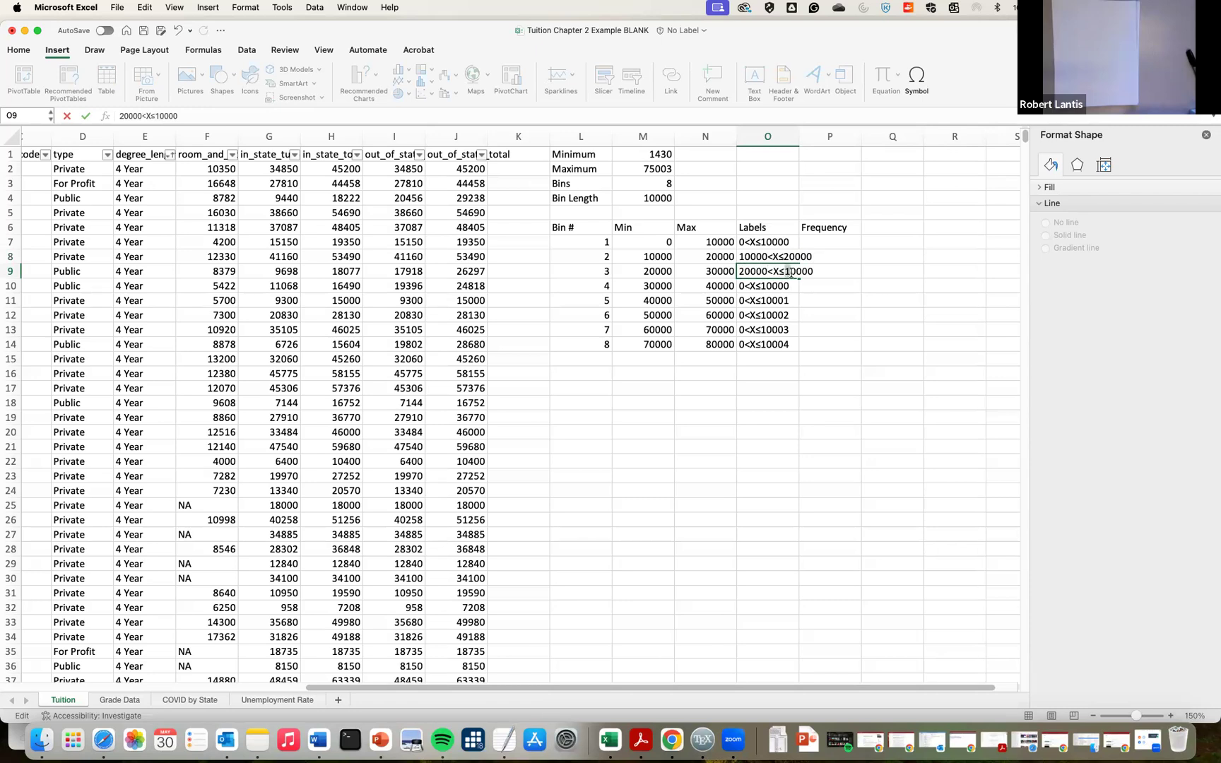
{"action": "key", "text": "Return"}
{"action": "double_click", "coordinate": [741, 286]}
{"action": "type", "text": "30000"}
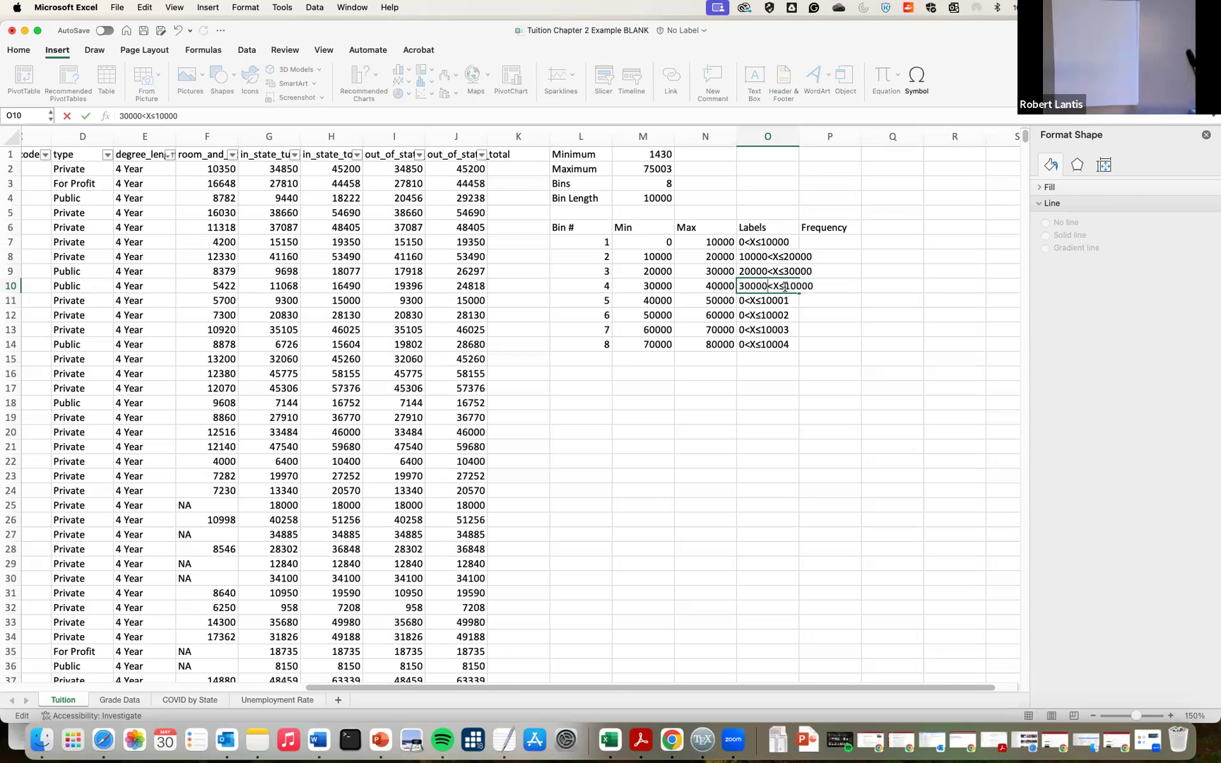
{"action": "key", "text": "BackSpace"}
{"action": "type", "text": "4"}
Change the label of bin 5 in O11 to 40000<X≤50000
{"action": "double_click", "coordinate": [760, 300]}
{"action": "left_click", "coordinate": [744, 301]}
{"action": "key", "text": "BackSpace"}
{"action": "type", "text": "40000"}
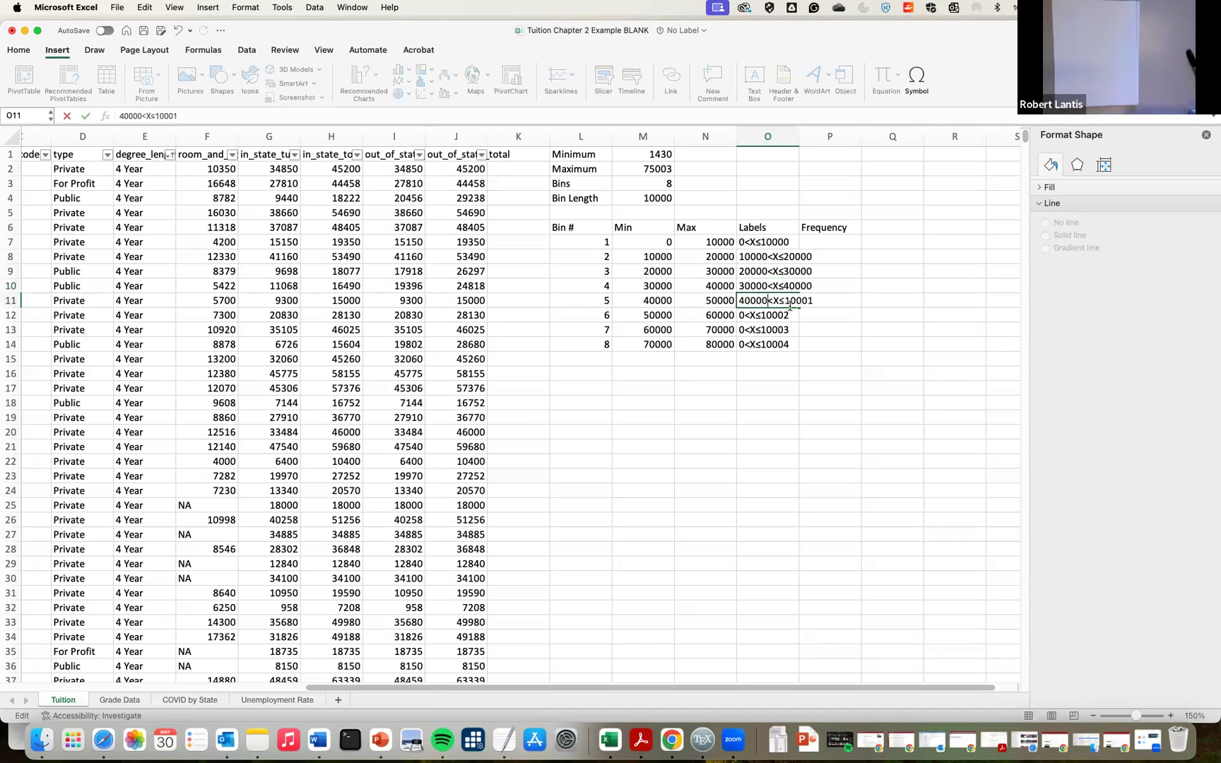
{"action": "left_click_drag", "start_coordinate": [787, 301], "coordinate": [814, 301]}
{"action": "type", "text": "50000"}
{"action": "key", "text": "Return"}
Change the label of bin 6 in O12 to 50000<X≤60000
{"action": "double_click", "coordinate": [747, 316]}
{"action": "key", "text": "BackSpace"}
{"action": "type", "text": "50000"}
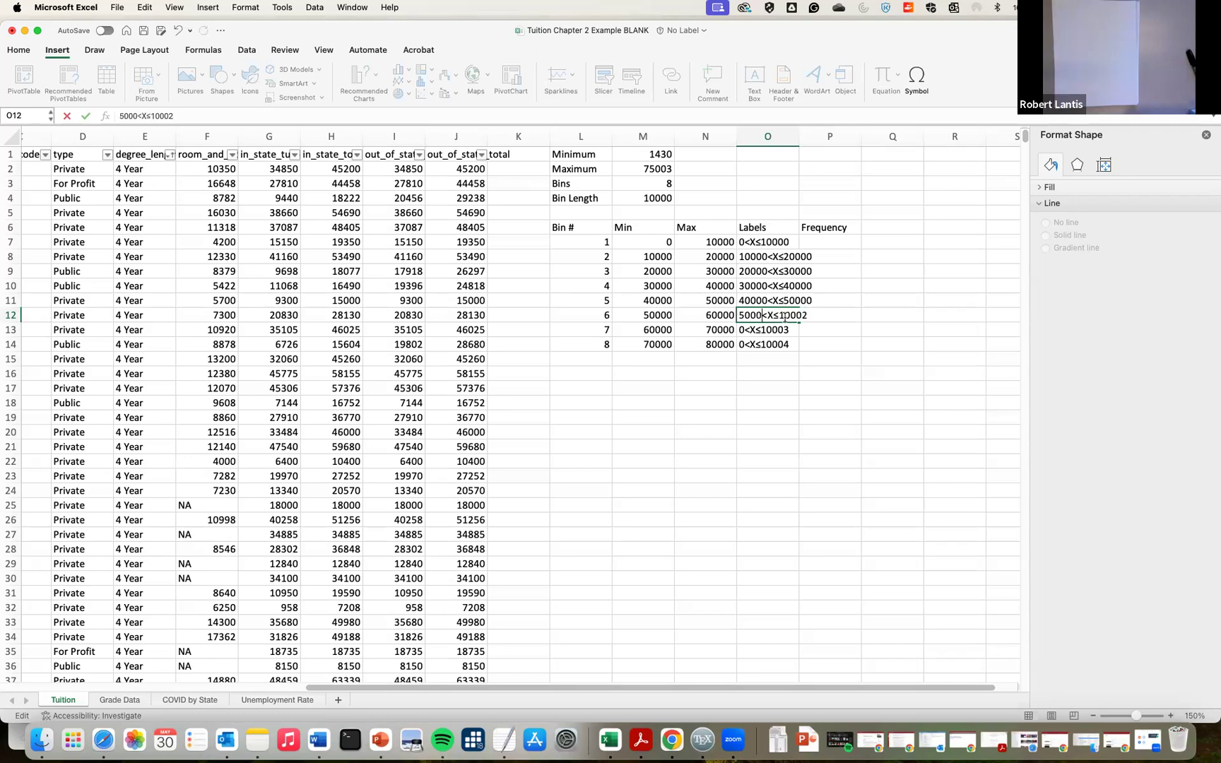
{"action": "left_click_drag", "start_coordinate": [780, 316], "coordinate": [817, 316]}
{"action": "type", "text": "60000"}
{"action": "key", "text": "Return"}
Change the label of bin 7 in O13 to 60000<X≤70000
{"action": "double_click", "coordinate": [769, 329]}
{"action": "type", "text": "6000"}
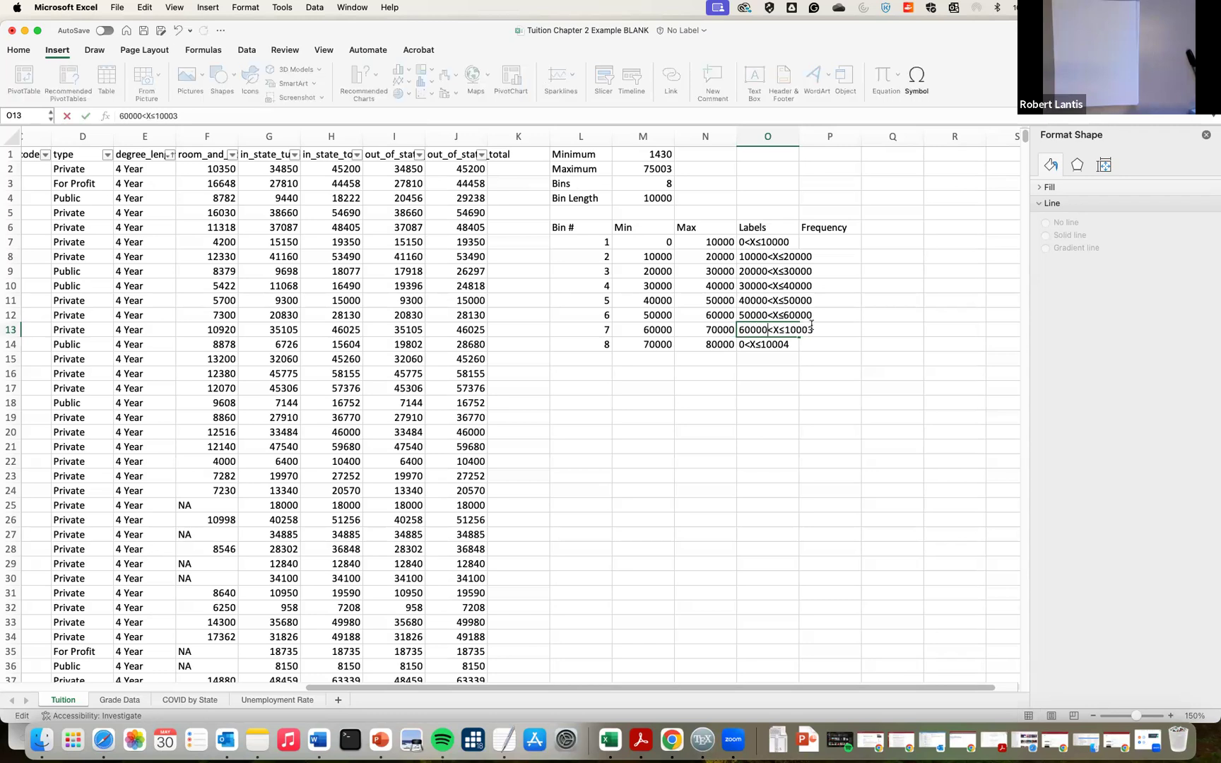
{"action": "left_click_drag", "start_coordinate": [785, 329], "coordinate": [819, 331]}
{"action": "type", "text": "700000"}
{"action": "key", "text": "Return"}
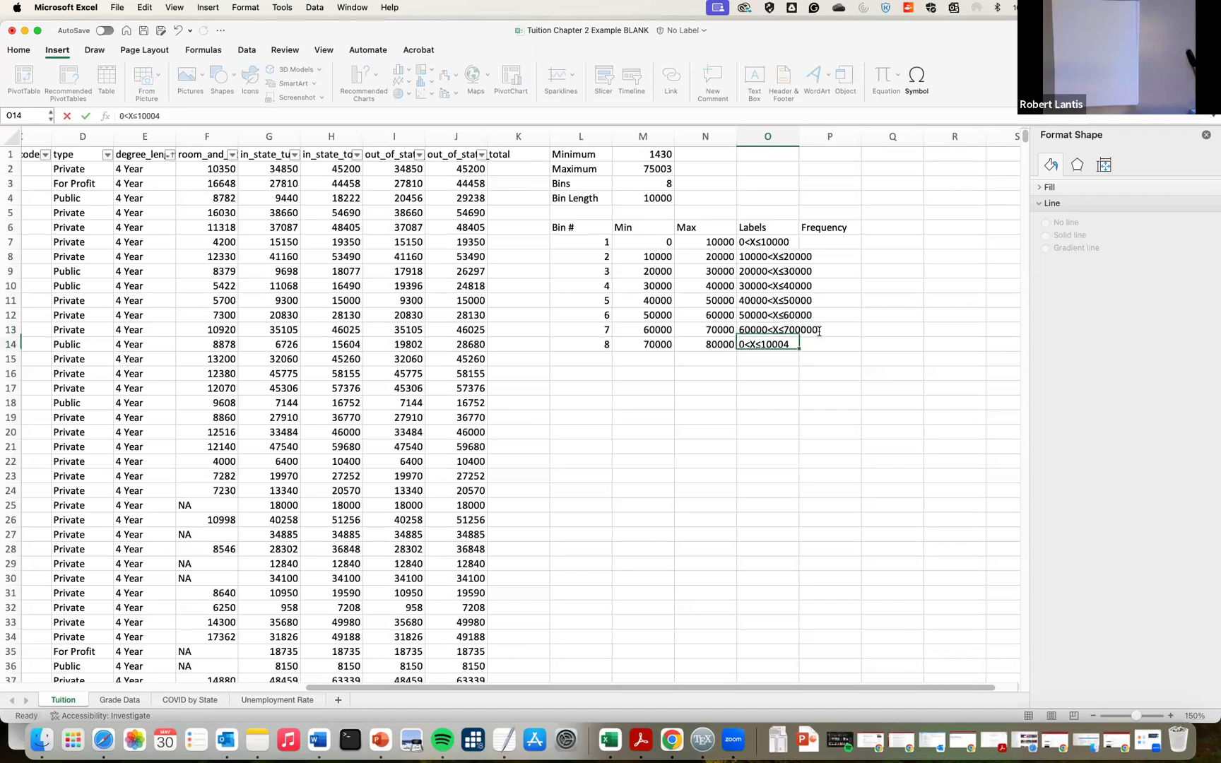
{"action": "double_click", "coordinate": [809, 329]}
{"action": "double_click", "coordinate": [798, 330]}
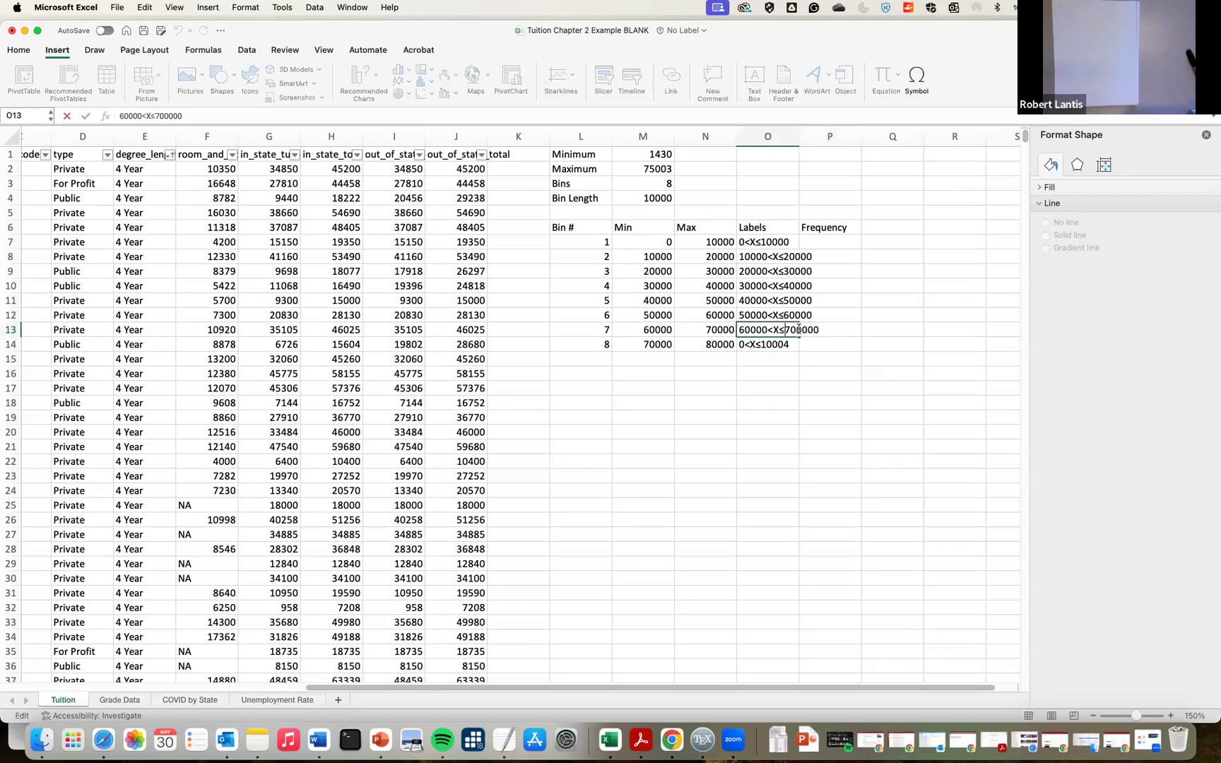
Change the label of bin 8 in O14 to 70000<X≤80000 and widen column O to fit the labels
{"action": "double_click", "coordinate": [764, 345]}
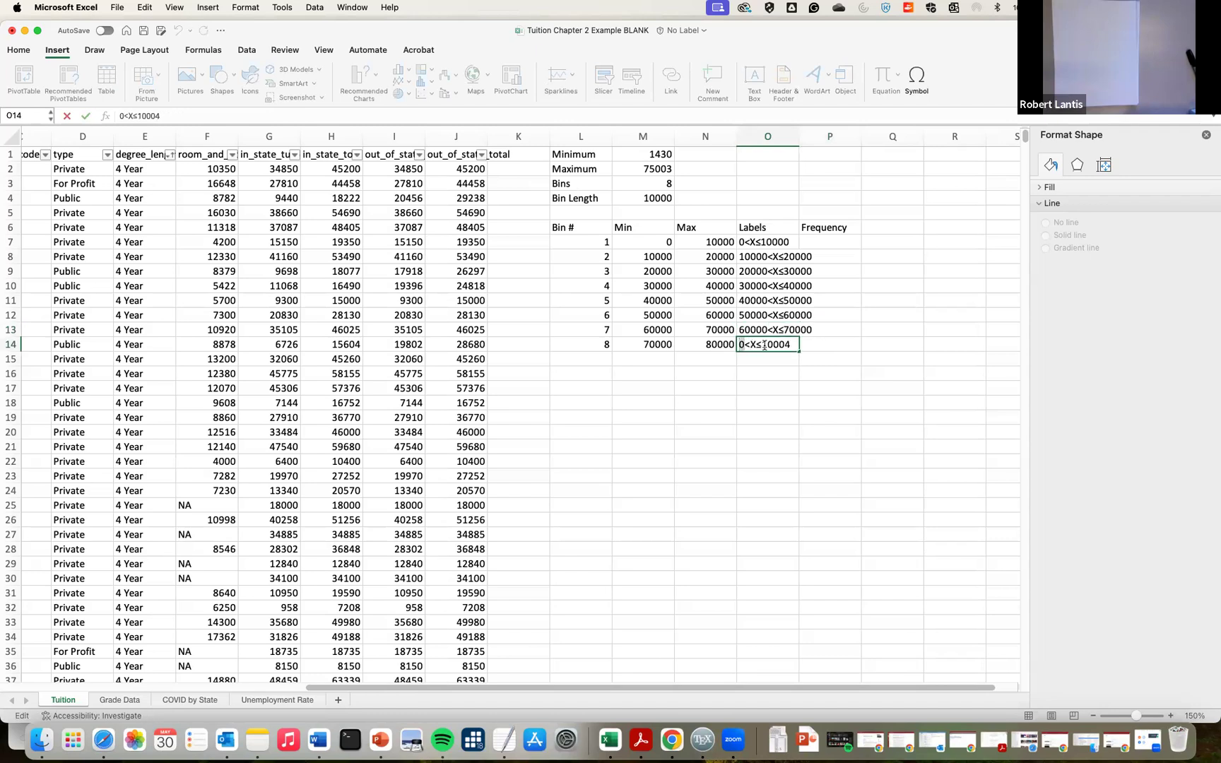
{"action": "type", "text": "7000"}
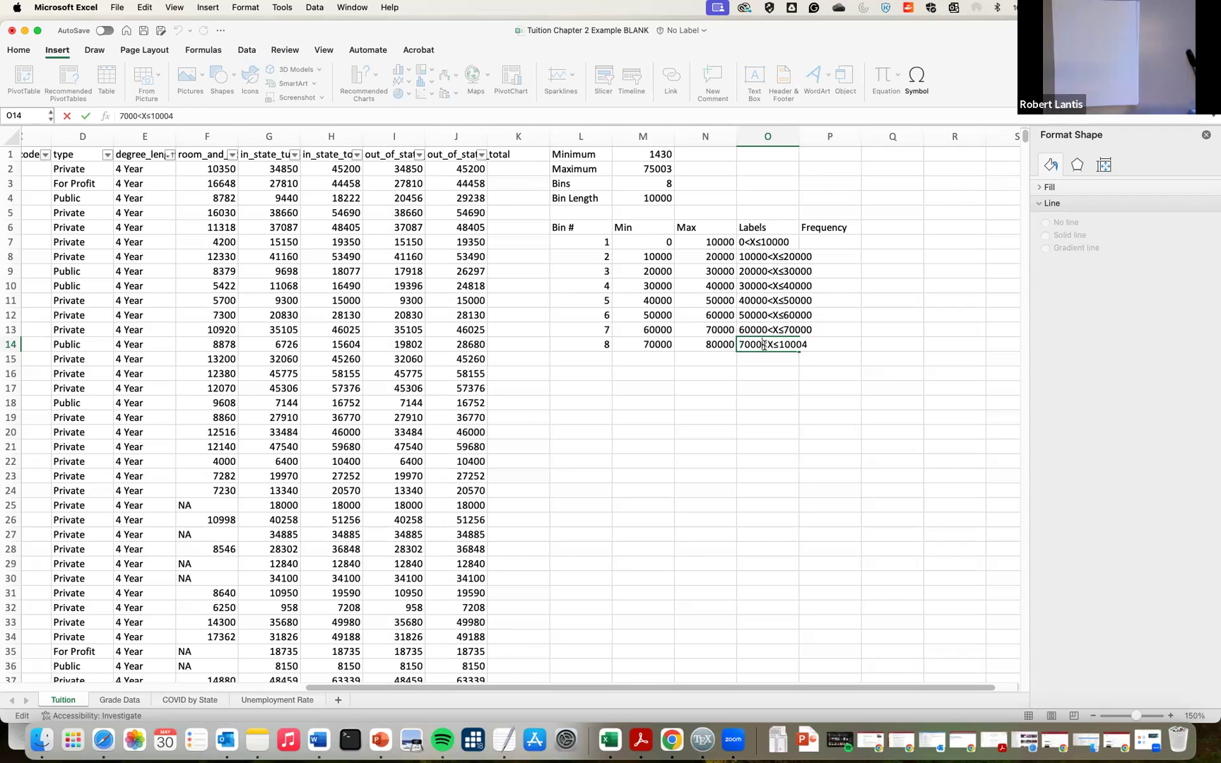
{"action": "left_click_drag", "start_coordinate": [784, 345], "coordinate": [818, 345]}
{"action": "type", "text": "800"}
{"action": "key", "text": "Return"}
{"action": "left_click_drag", "start_coordinate": [799, 138], "coordinate": [813, 243]}
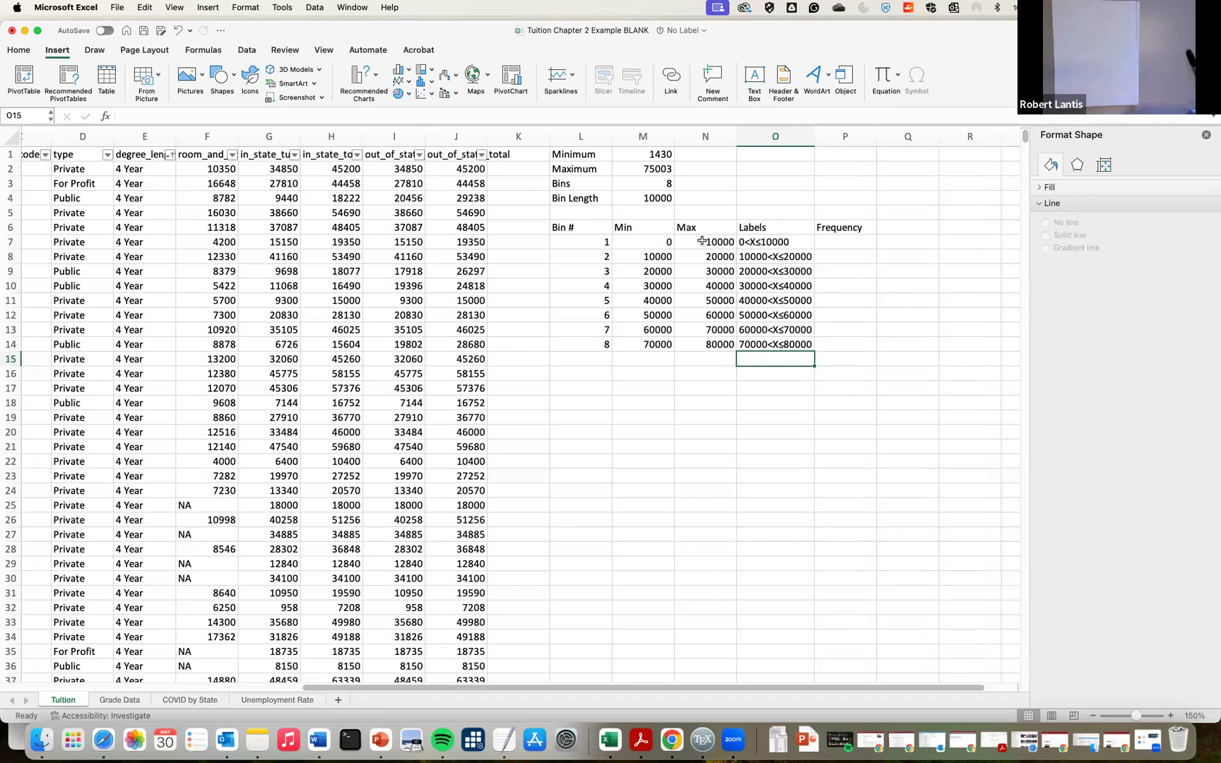
Begin a COUNTIFS formula in P7 with J2:J1853 as the first criteria range
{"action": "left_click", "coordinate": [835, 241]}
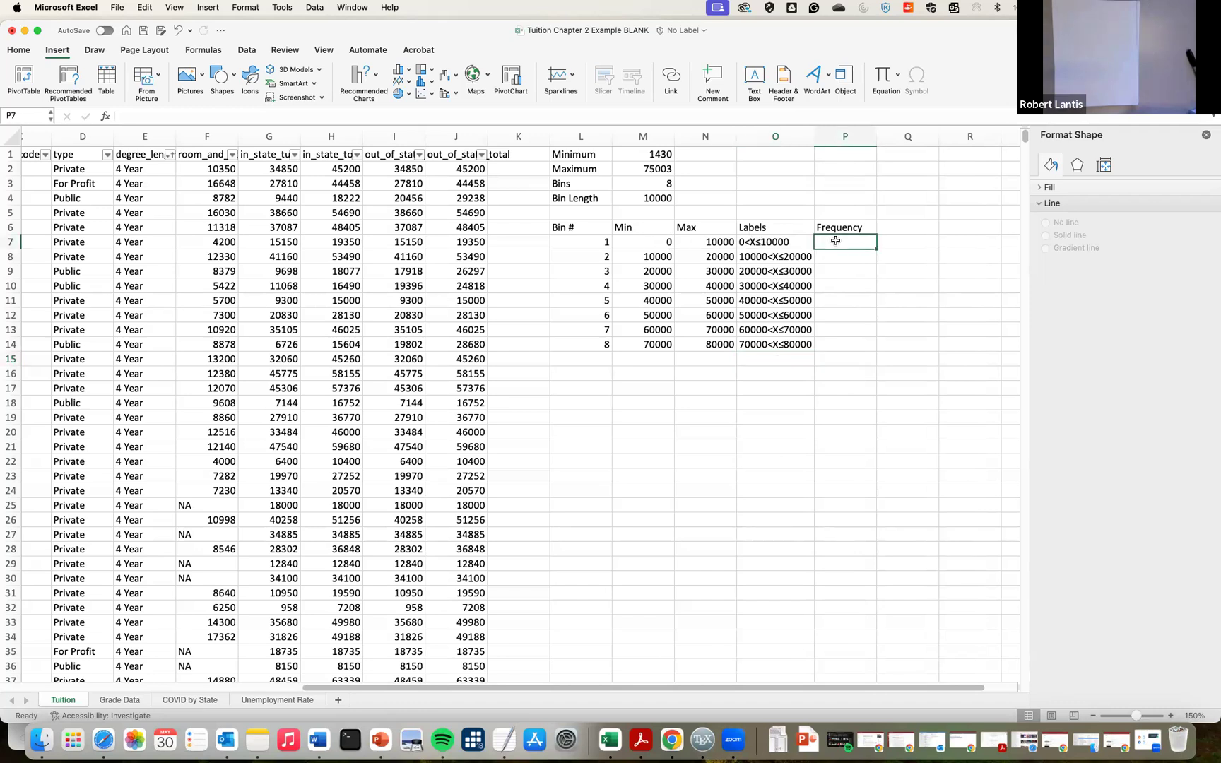
{"action": "type", "text": "=cou"}
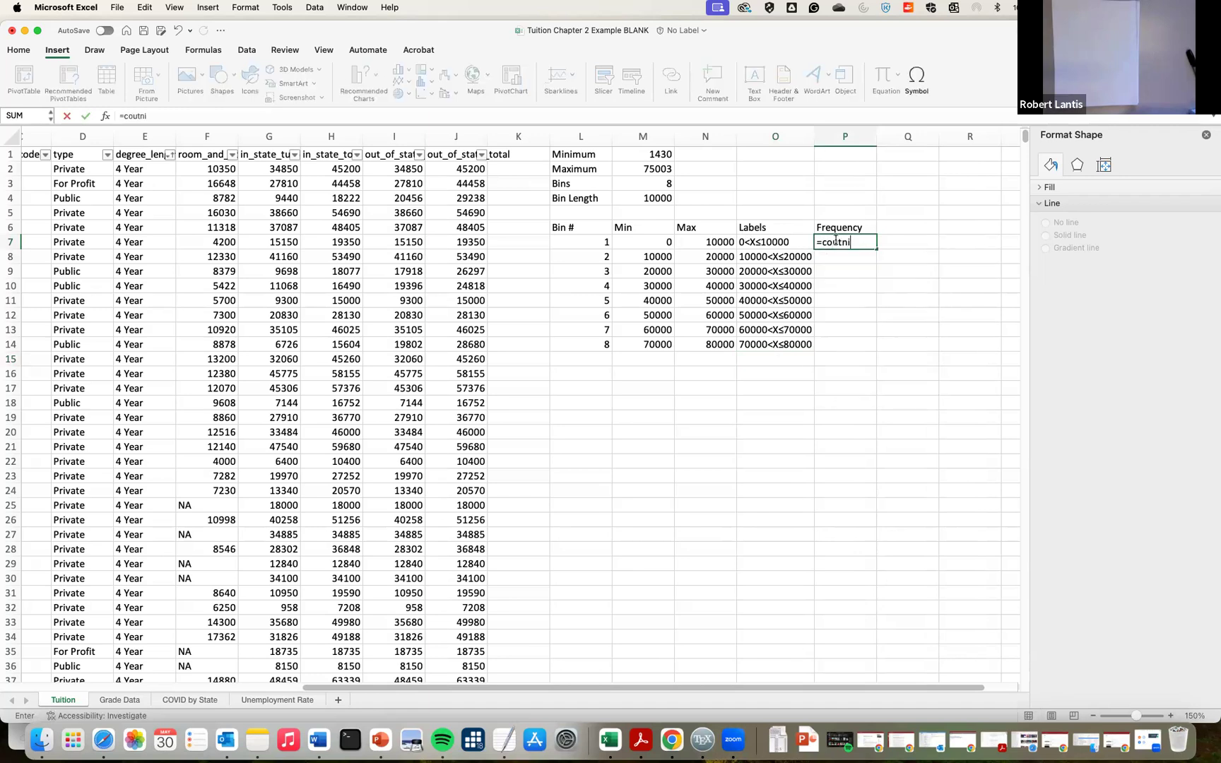
{"action": "type", "text": "ntif"}
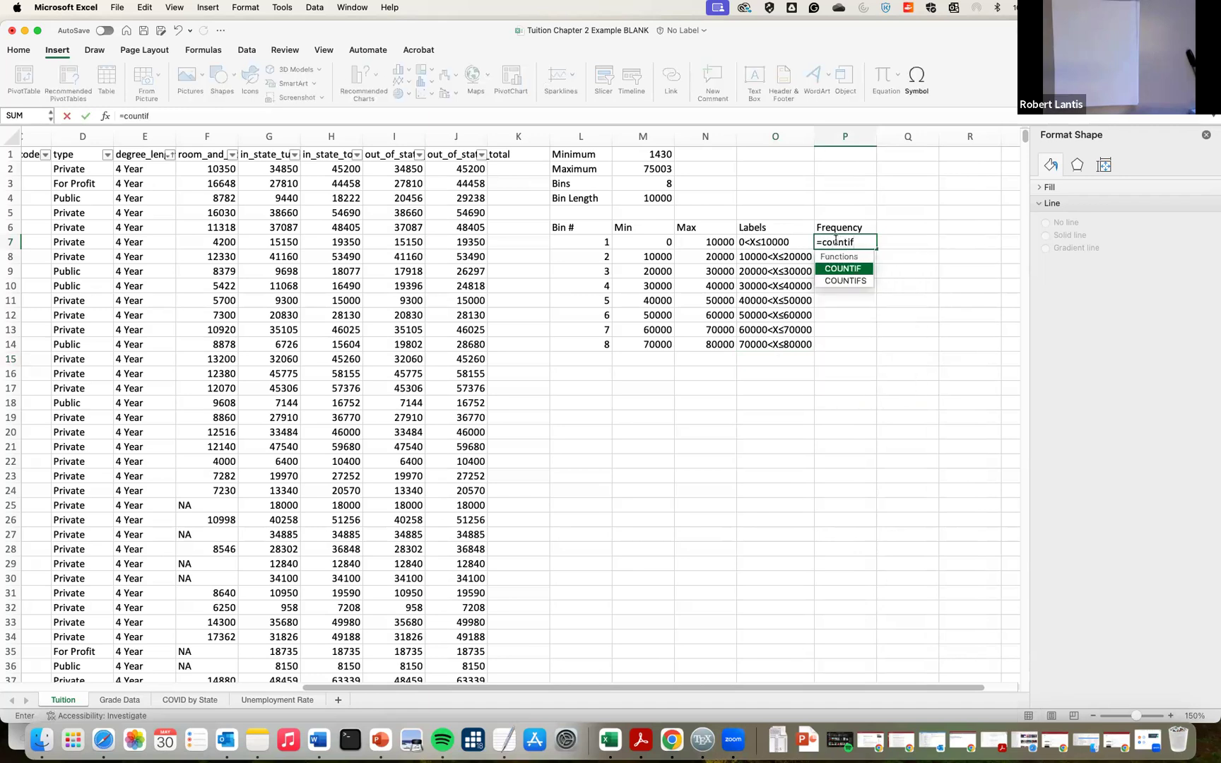
{"action": "type", "text": "s("}
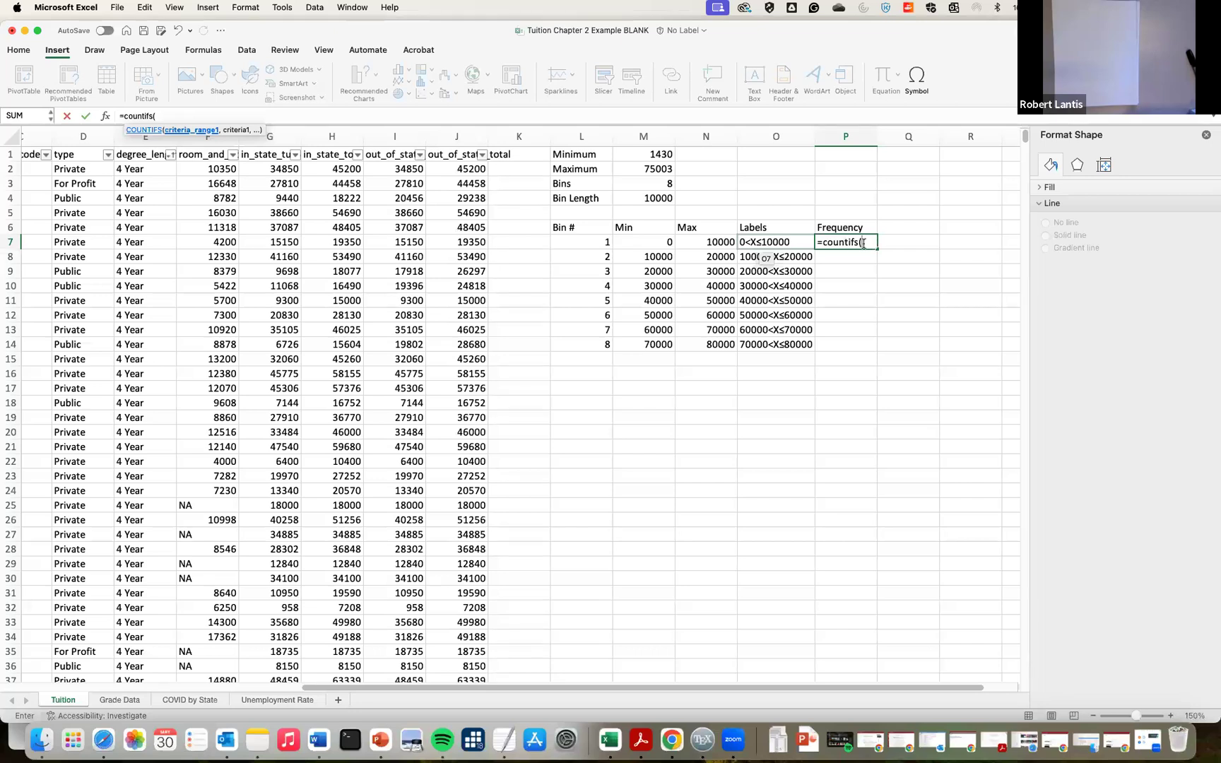
{"action": "left_click", "coordinate": [456, 169]}
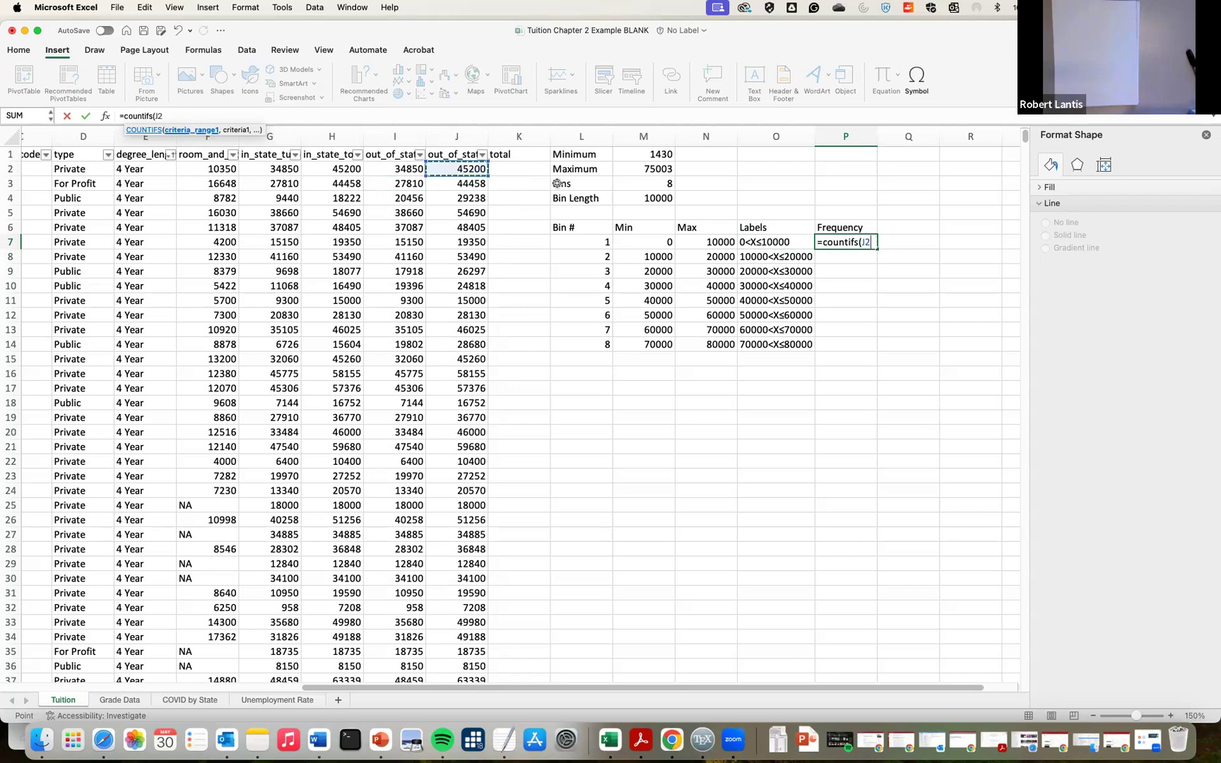
{"action": "key", "text": "shift+super+Down"}
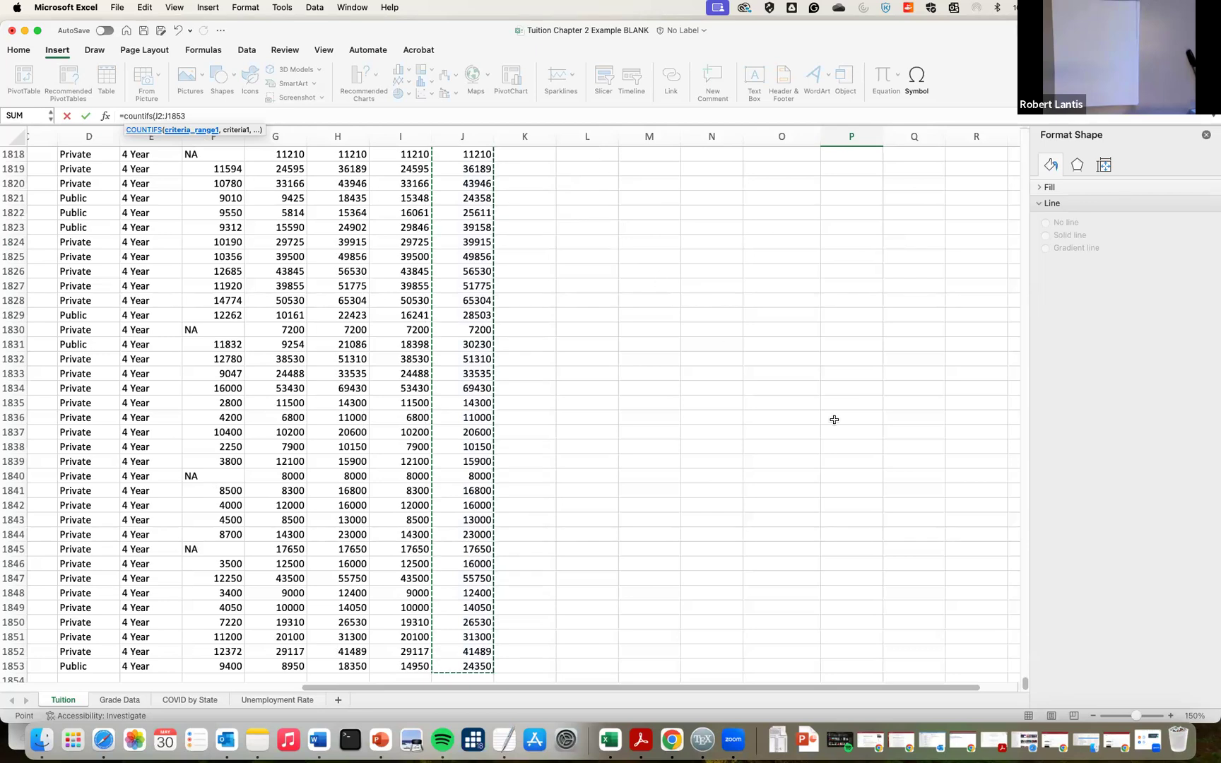
{"action": "left_click", "coordinate": [207, 116]}
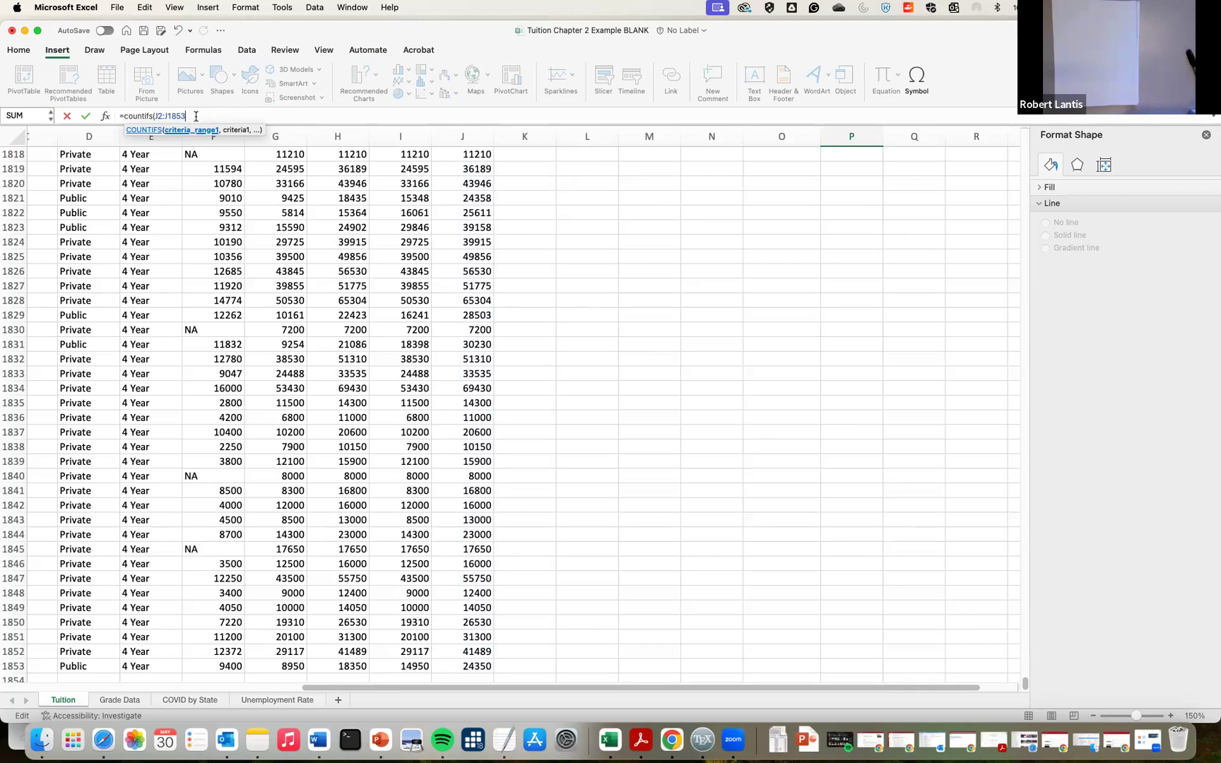
{"action": "type", "text": ","}
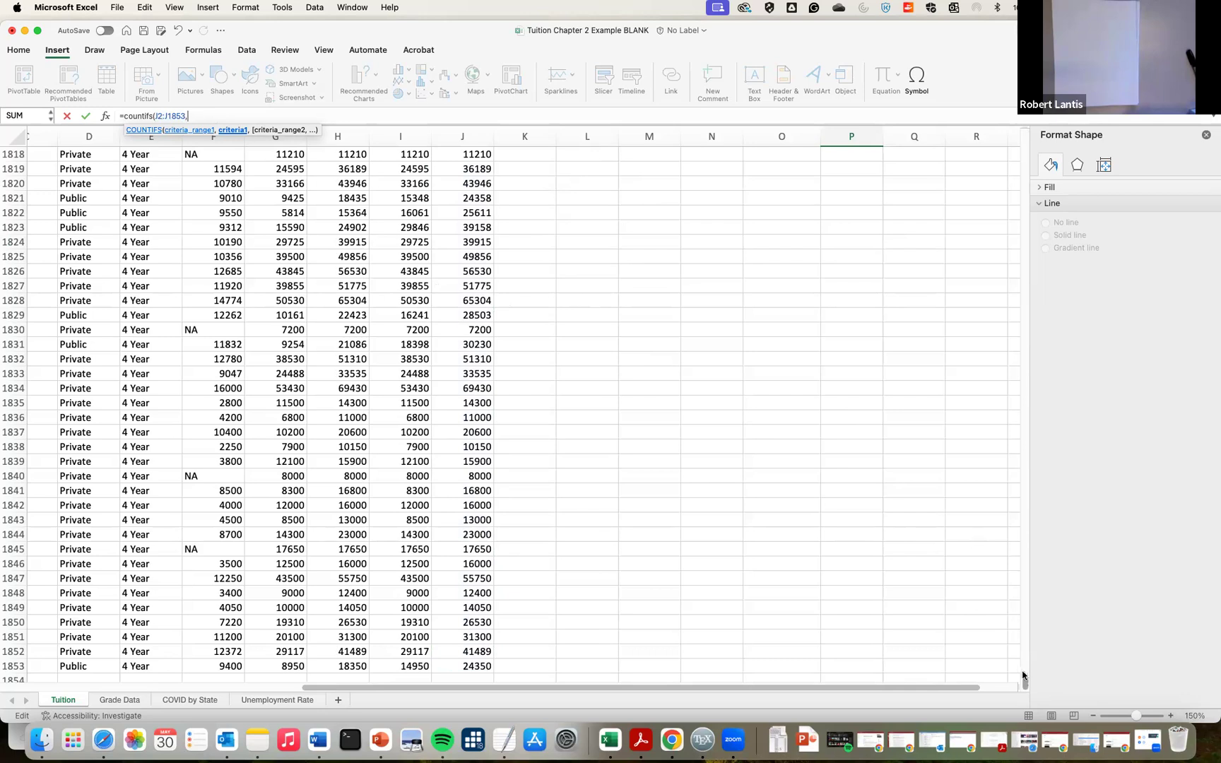
Add ">"&M7 as the first criterion of the COUNTIFS formula, referring to the first bin's minimum
{"action": "left_click_drag", "start_coordinate": [1024, 684], "coordinate": [1025, 138]}
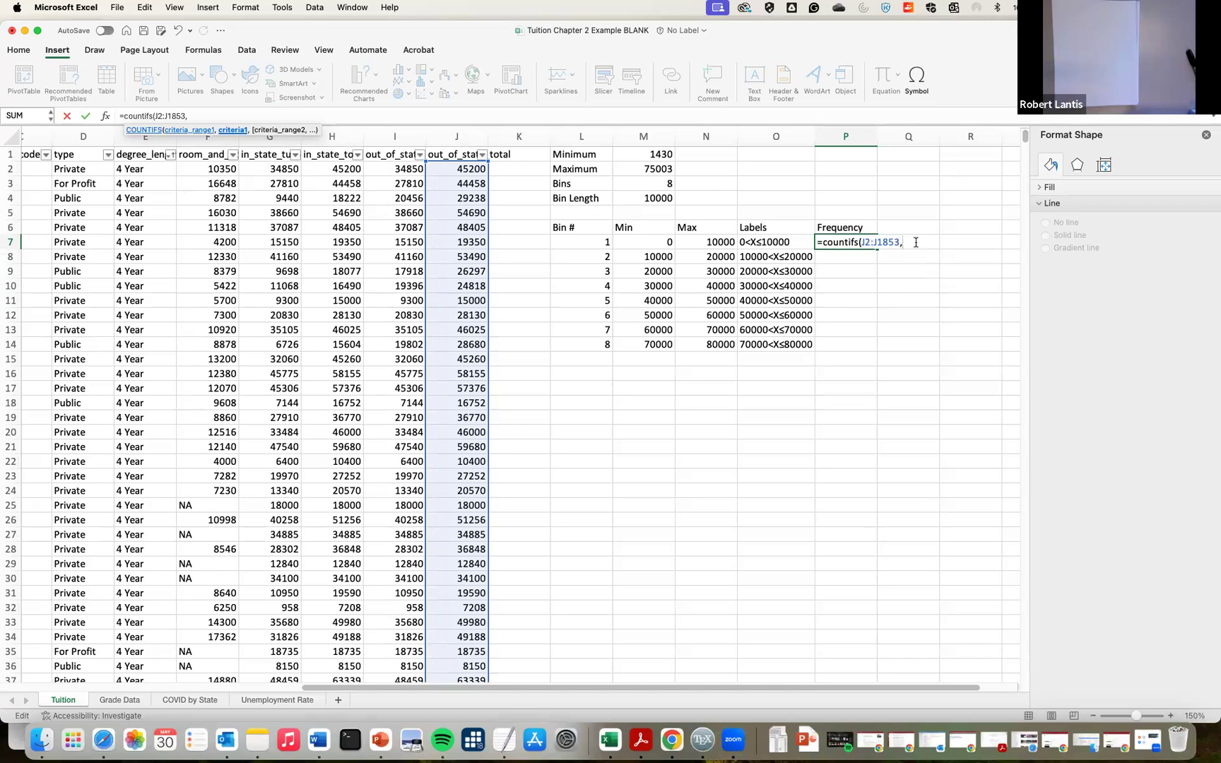
{"action": "type", "text": "\">\"&"}
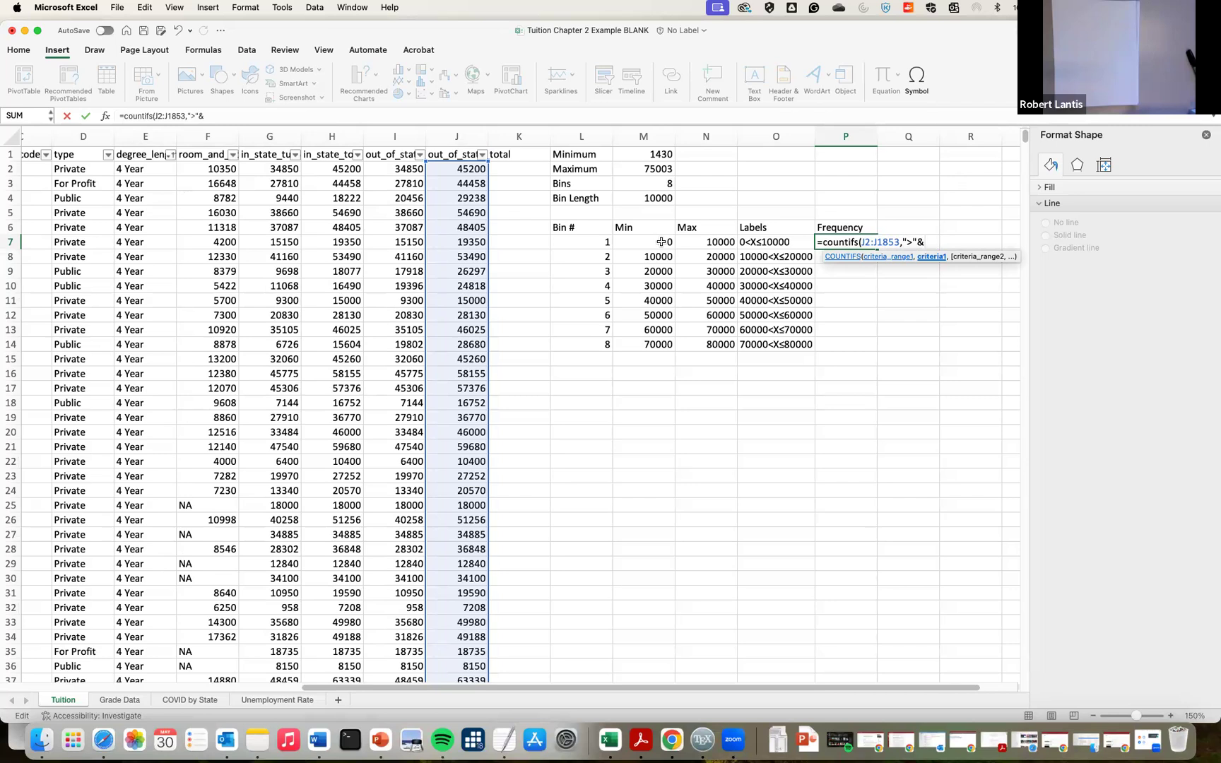
{"action": "left_click", "coordinate": [659, 243]}
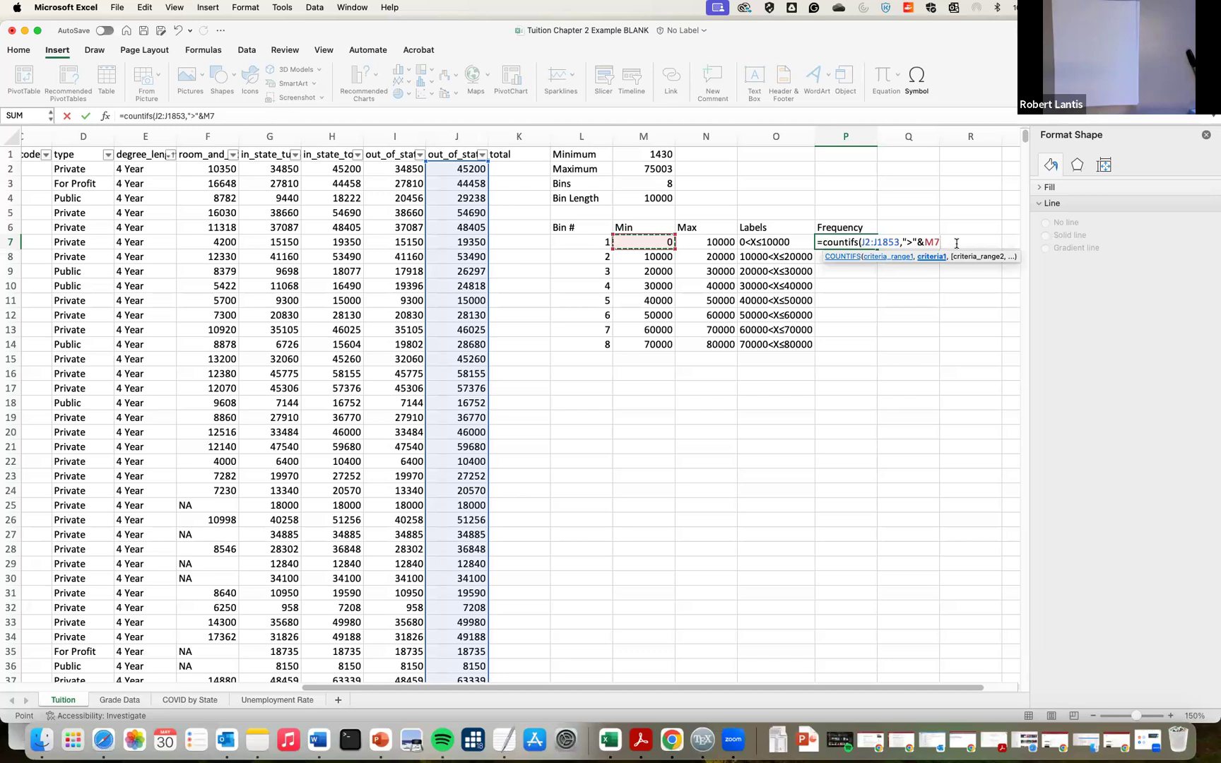
{"action": "type", "text": ","}
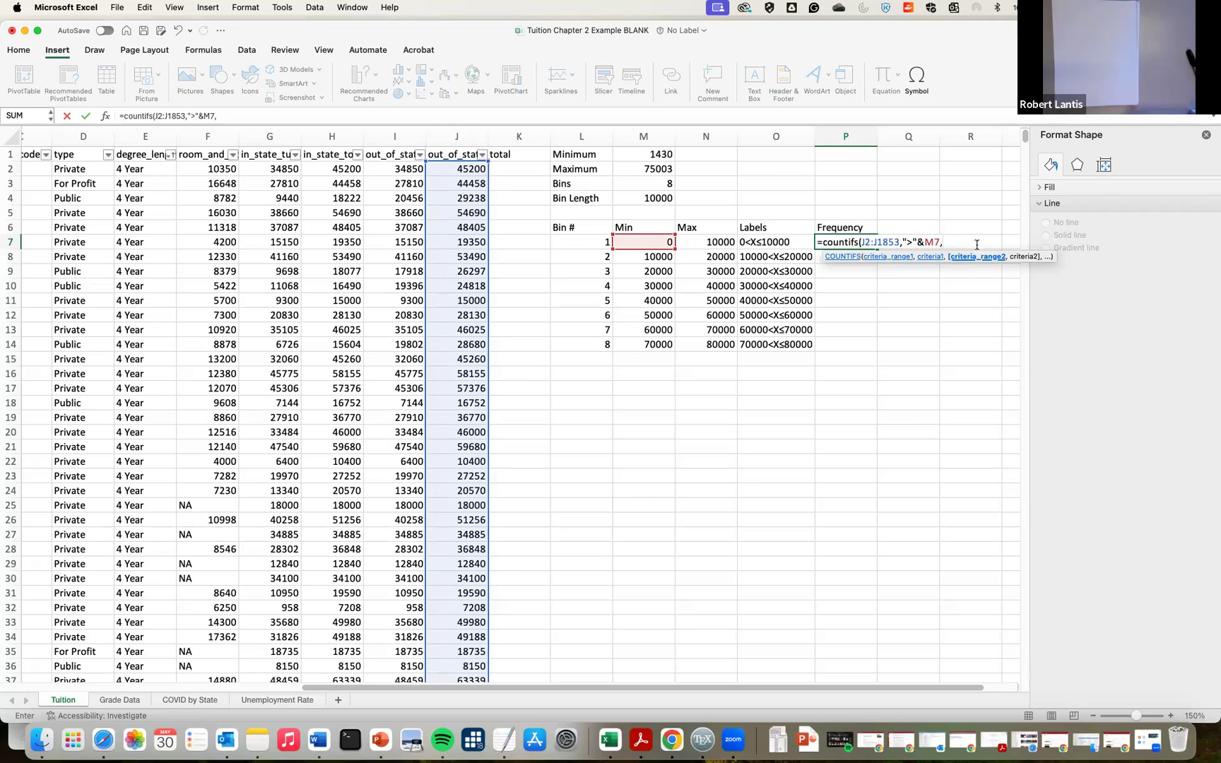
Complete the COUNTIFS formula in P7 with the second range J2:J1853 and the criterion "<="&N7
{"action": "type", "text": "2:J18"}
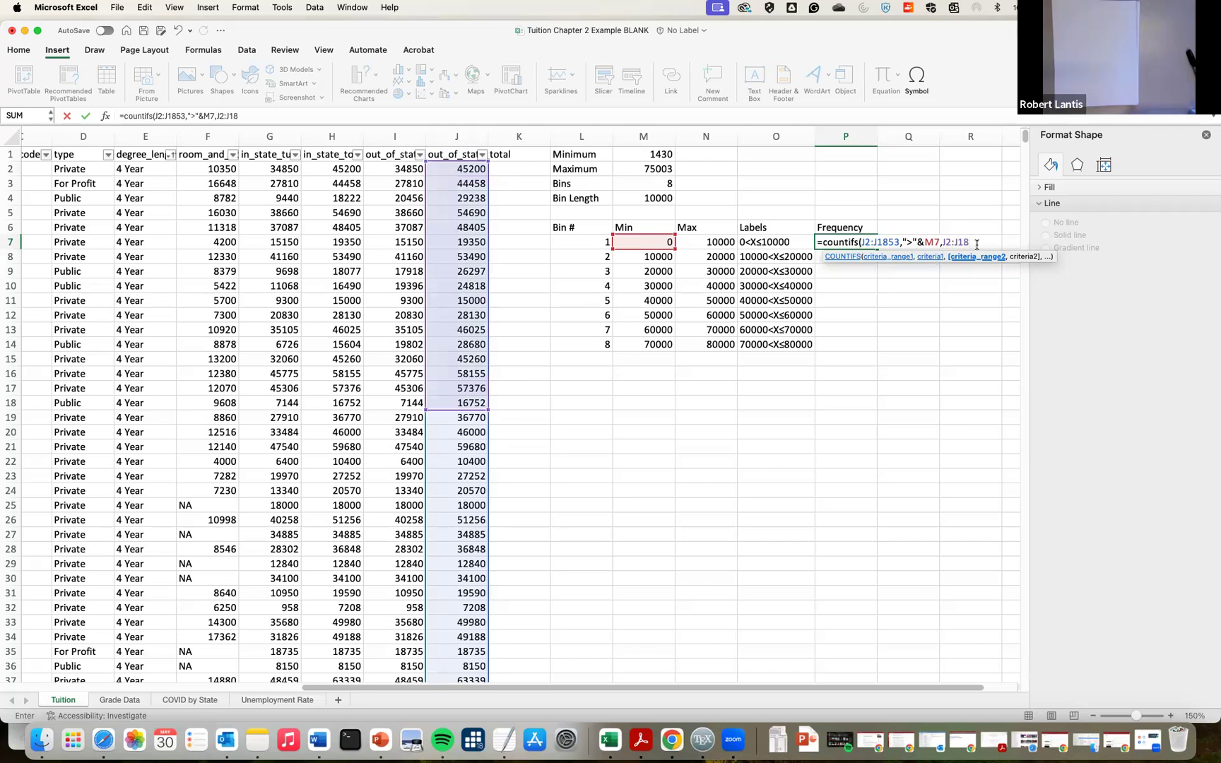
{"action": "type", "text": "53"}
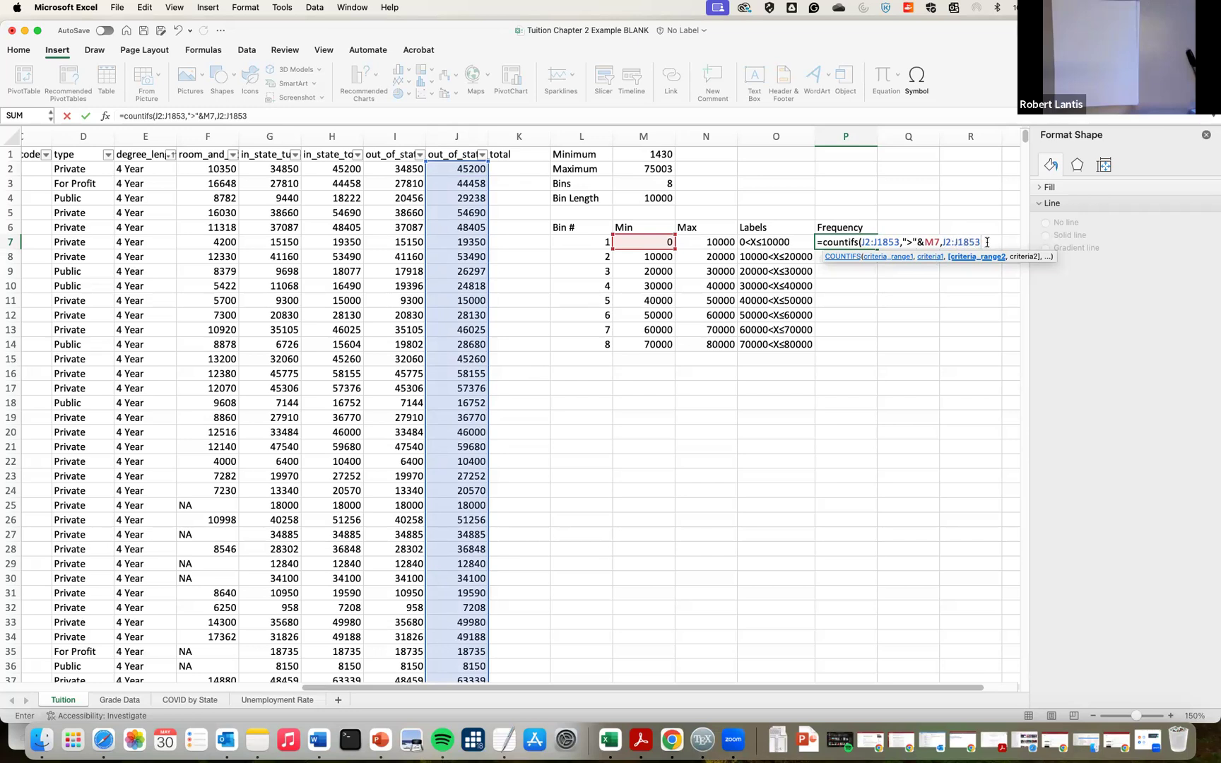
{"action": "type", "text": ",\"<=\"&"}
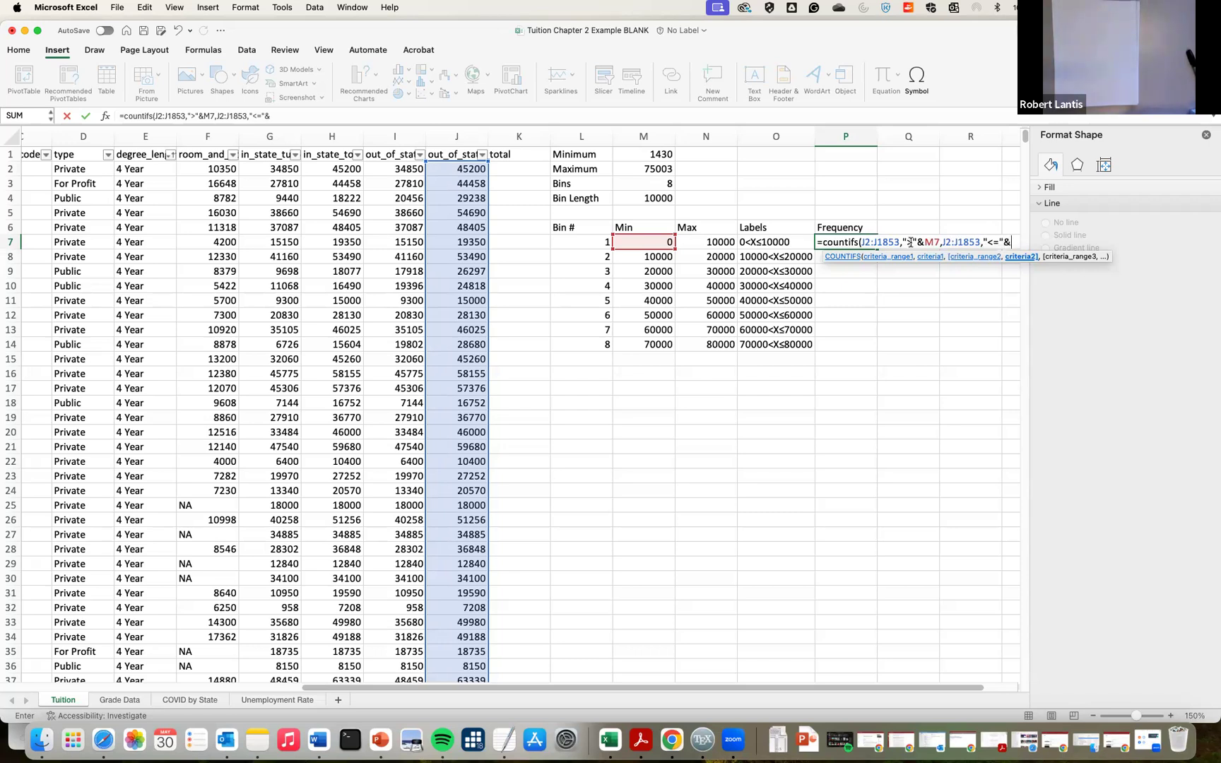
{"action": "left_click", "coordinate": [705, 241]}
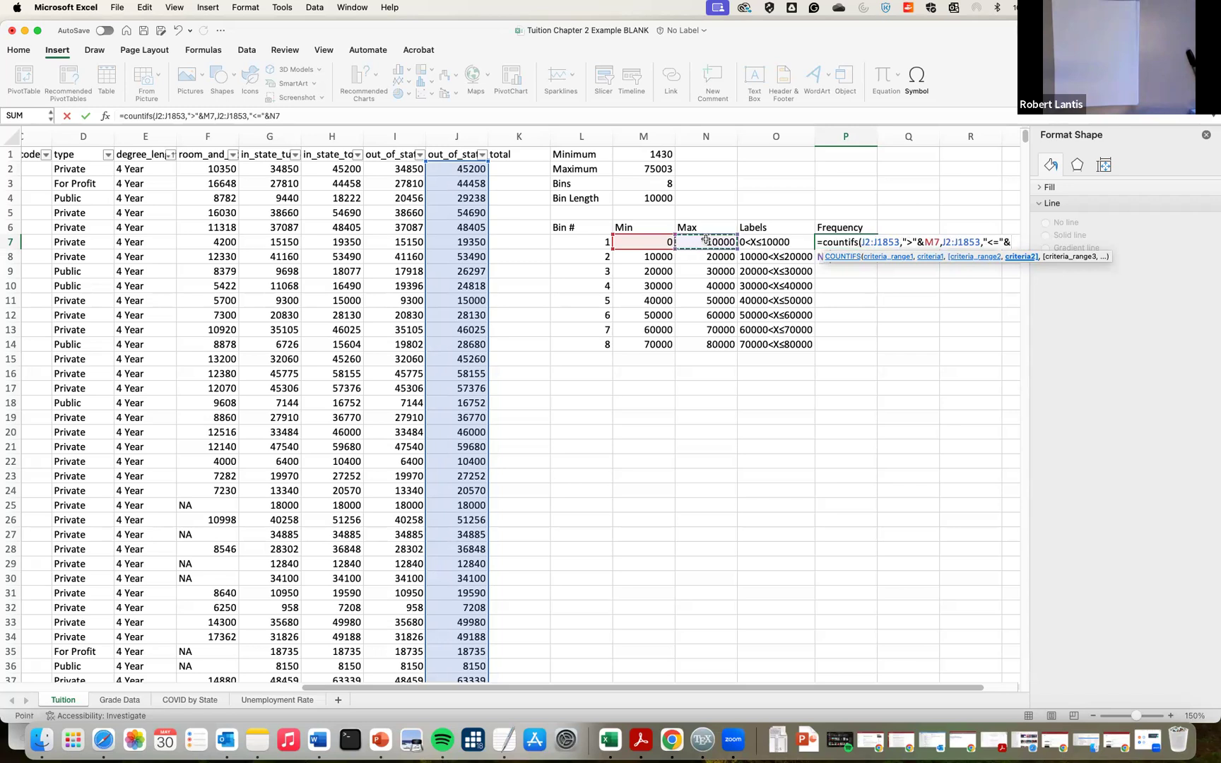
{"action": "scroll", "coordinate": [914, 350], "scroll_direction": "right", "scroll_amount": 3}
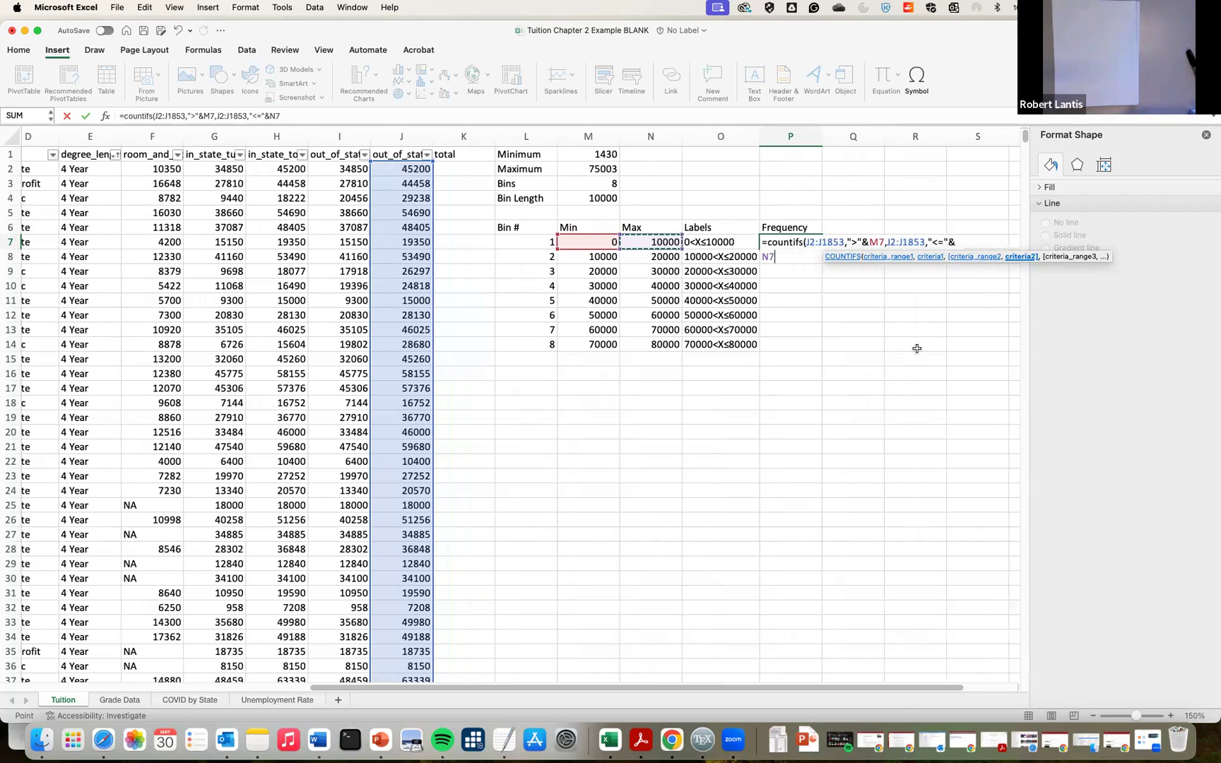
{"action": "scroll", "coordinate": [914, 349], "scroll_direction": "right", "scroll_amount": 2}
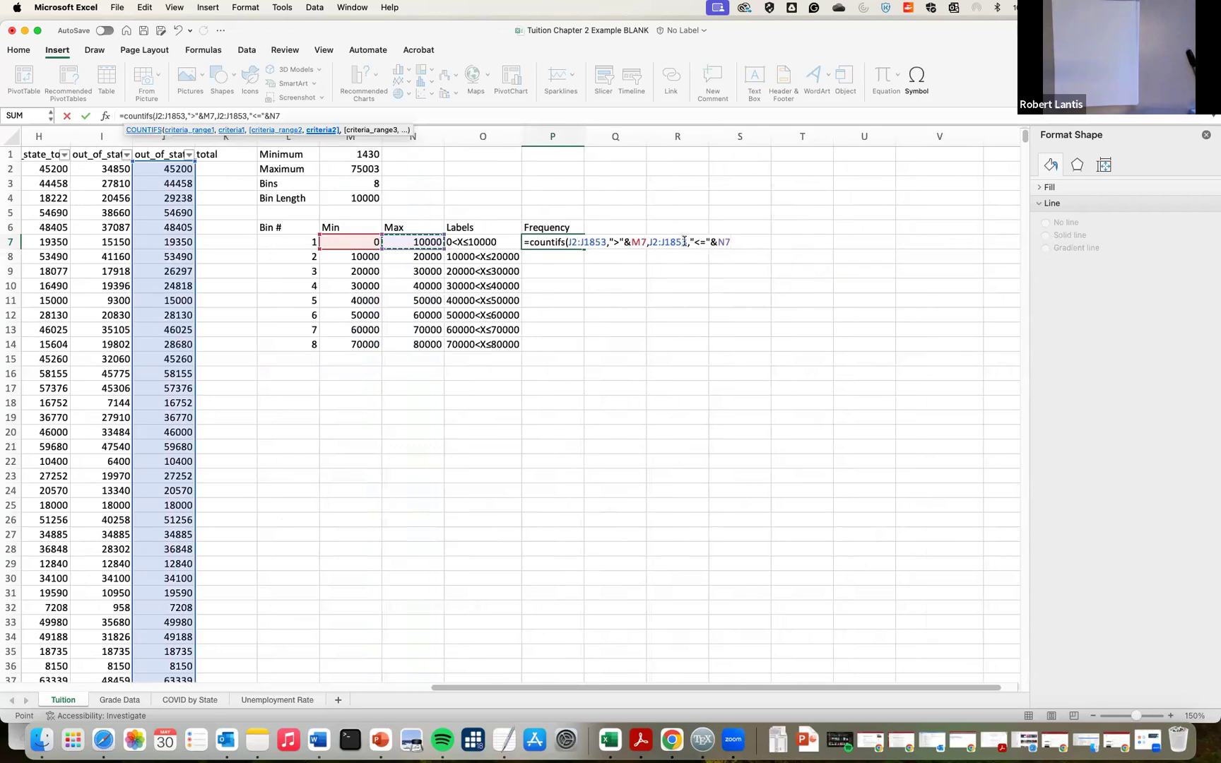
{"action": "type", "text": ")"}
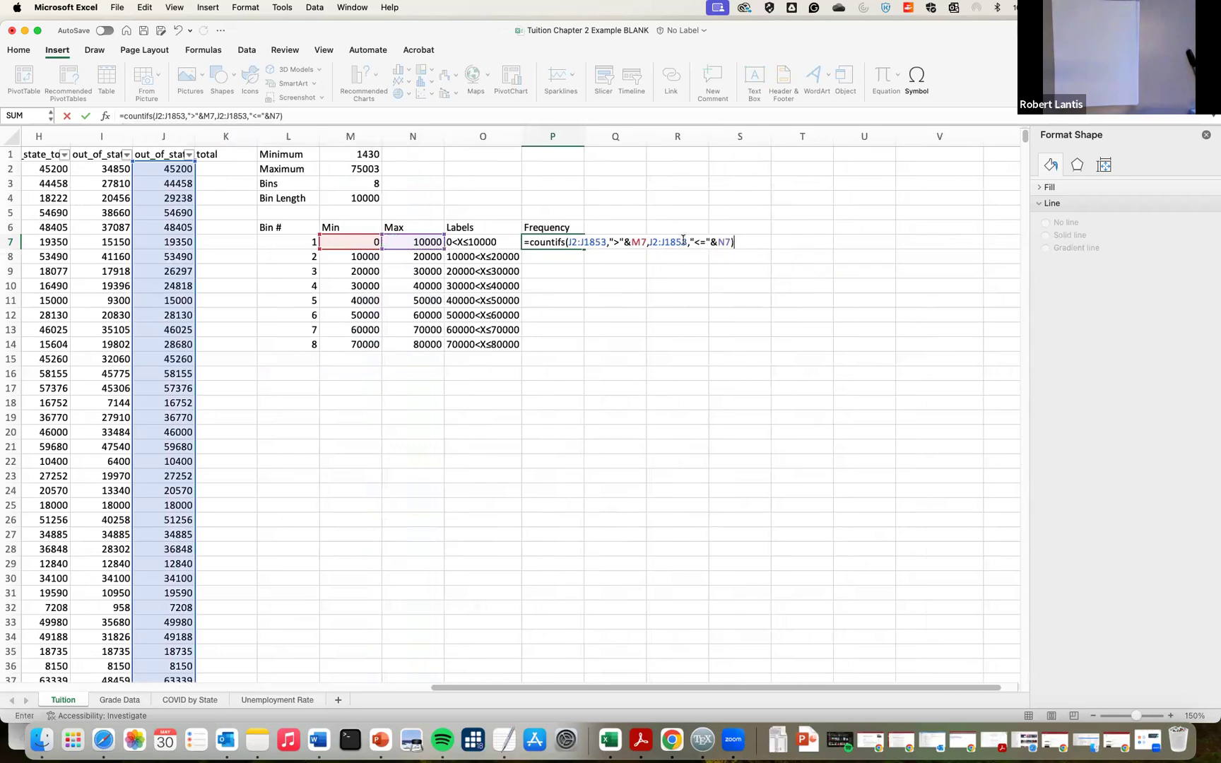
{"action": "key", "text": "Return"}
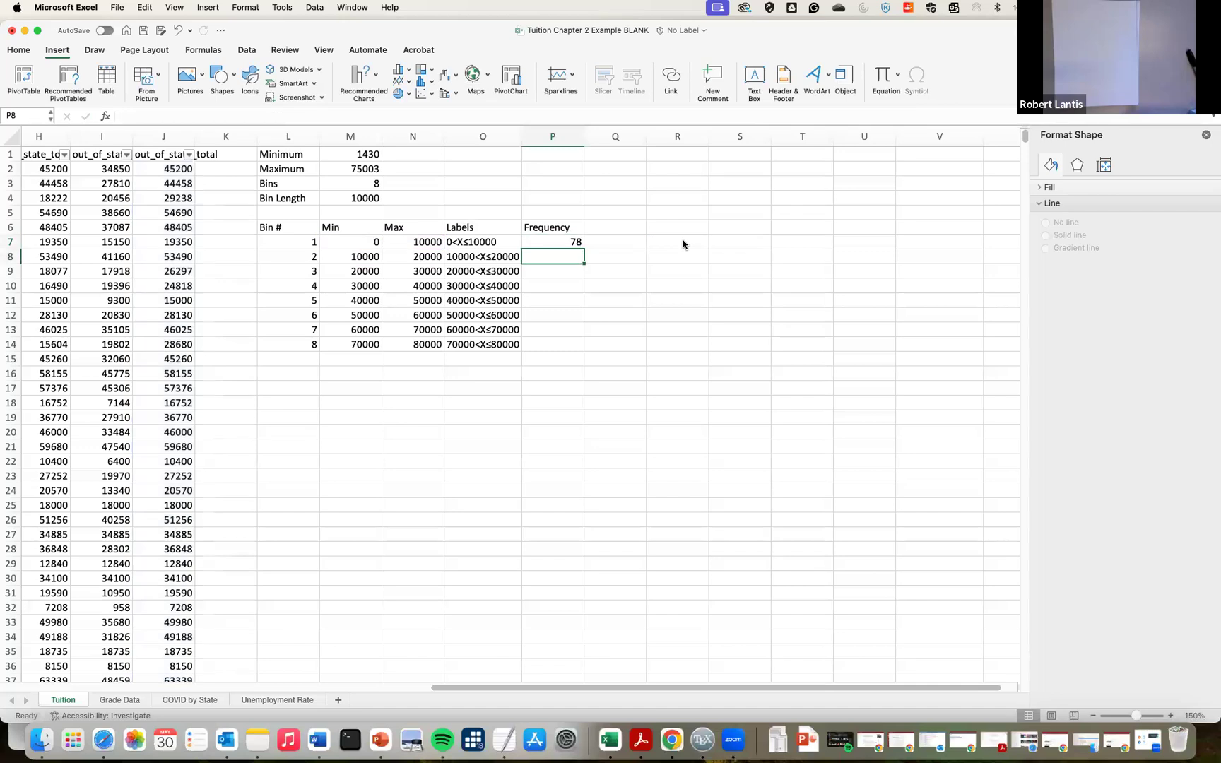
Make both J2:J1853 criteria ranges in the P7 COUNTIFS formula absolute, as $J$2:$J$1853
{"action": "left_click", "coordinate": [569, 243]}
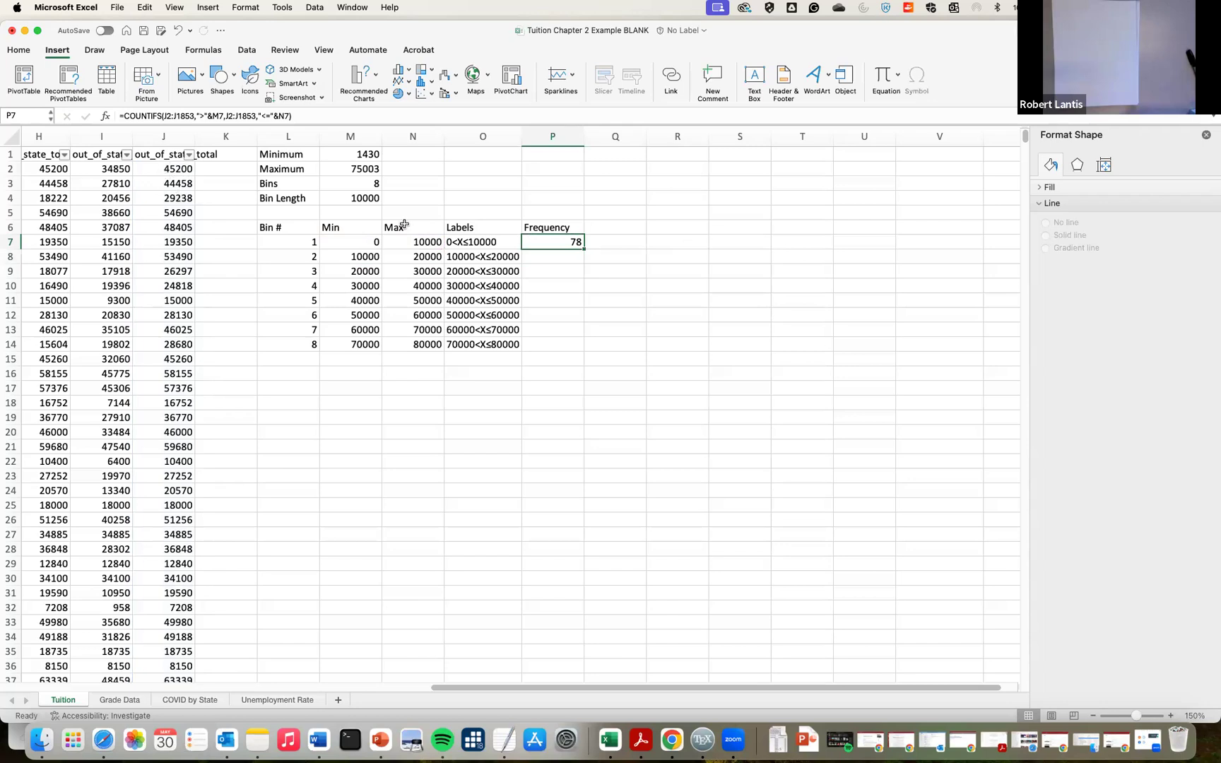
{"action": "scroll", "coordinate": [459, 242], "scroll_direction": "left", "scroll_amount": 1}
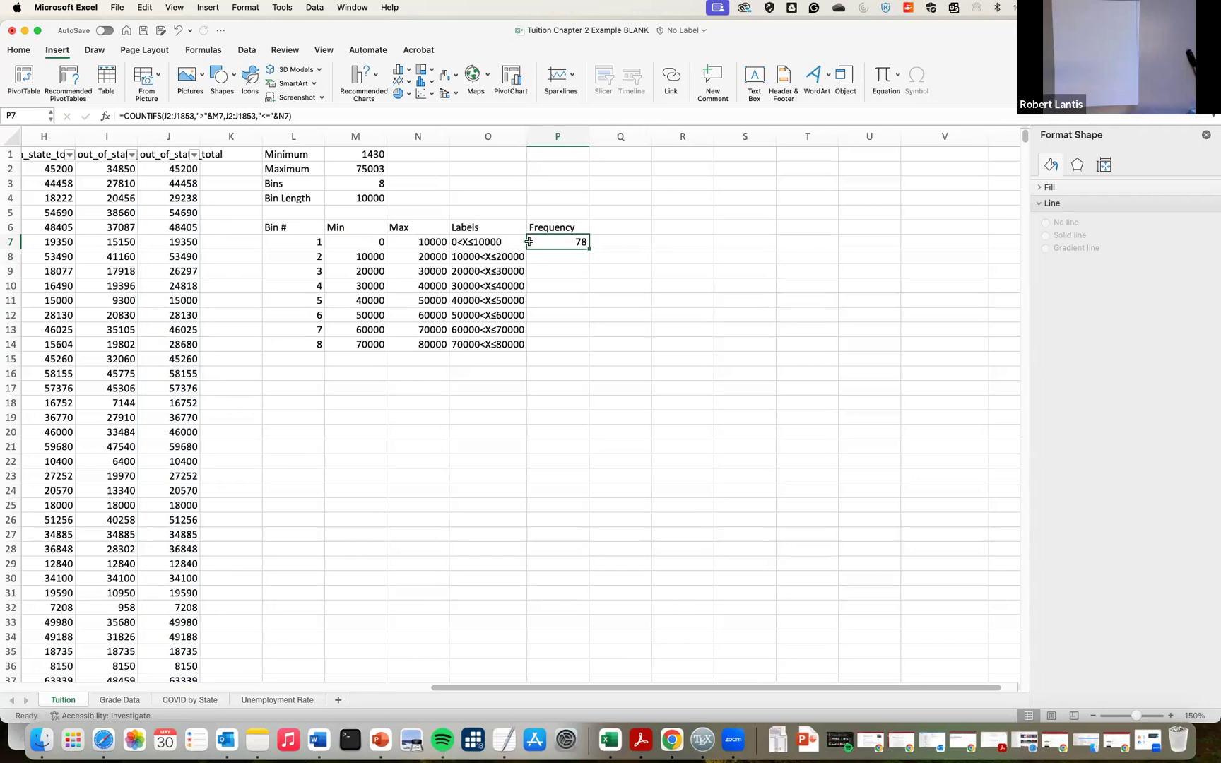
{"action": "double_click", "coordinate": [569, 244]}
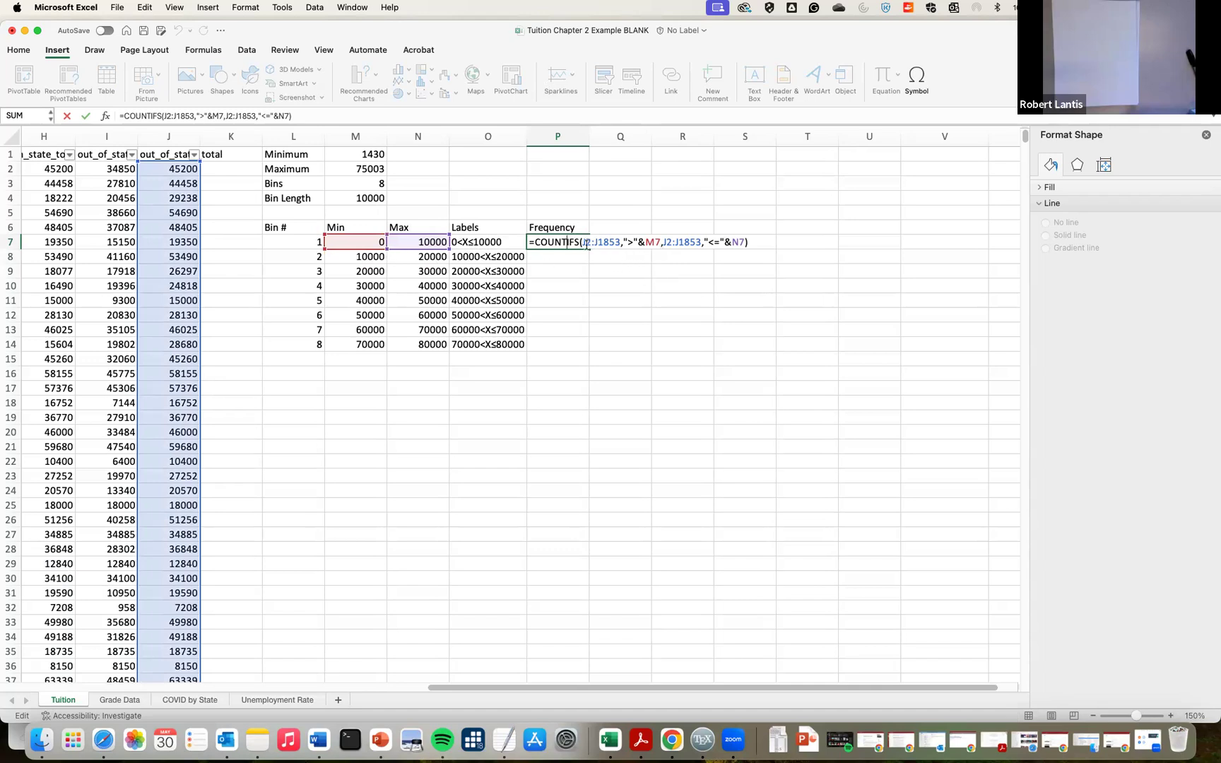
{"action": "left_click_drag", "start_coordinate": [583, 243], "coordinate": [621, 244]}
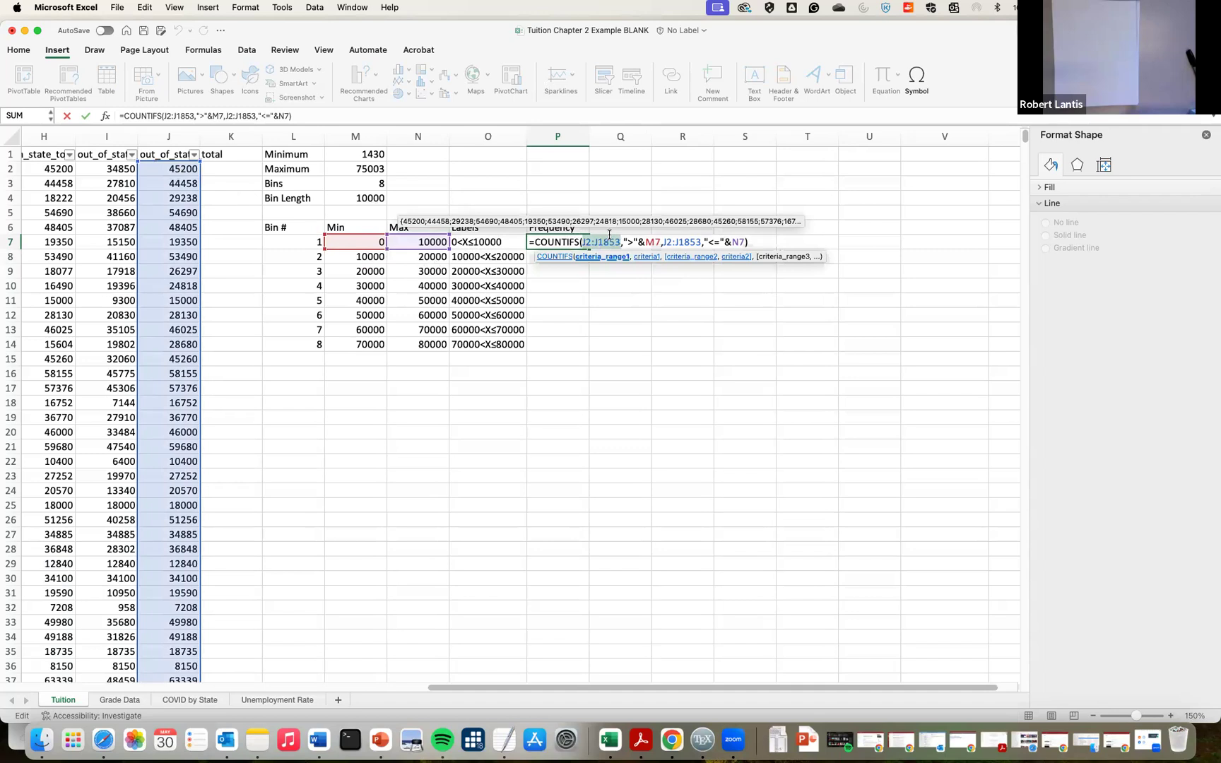
{"action": "key", "text": "F4"}
{"action": "left_click_drag", "start_coordinate": [686, 243], "coordinate": [724, 243]}
{"action": "key", "text": "F4"}
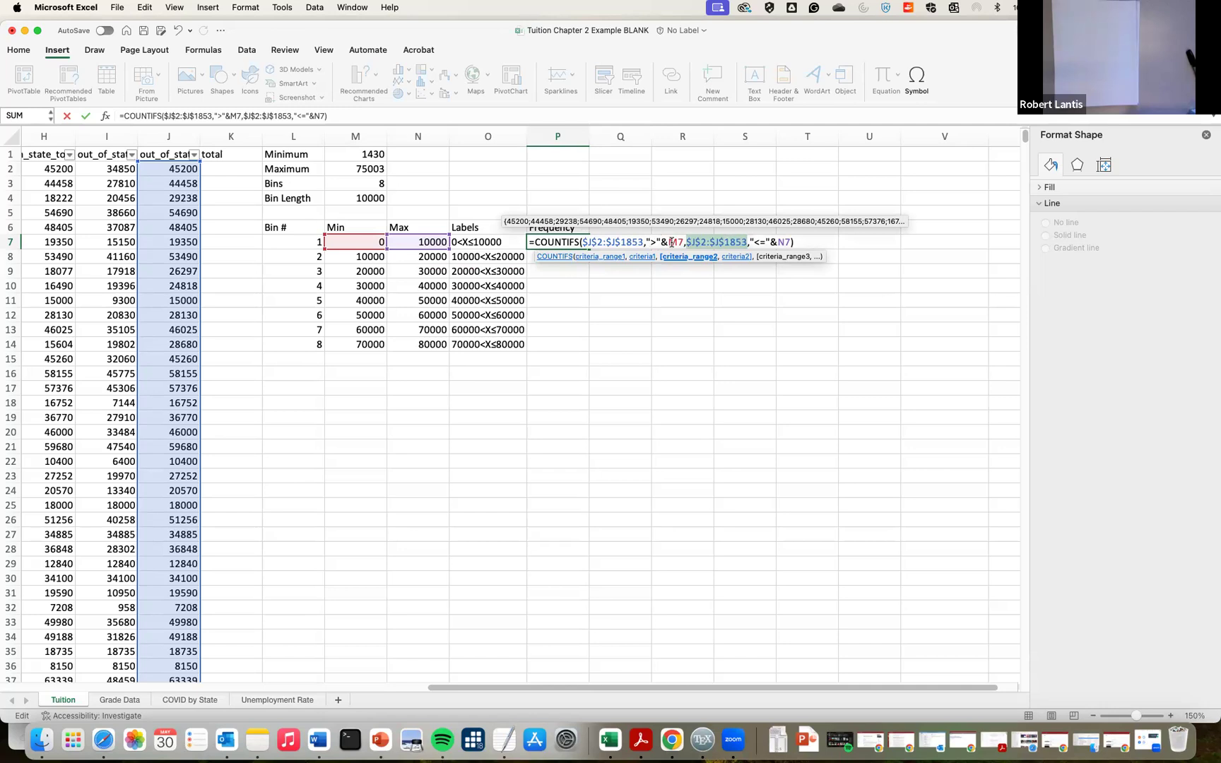
{"action": "key", "text": "Return"}
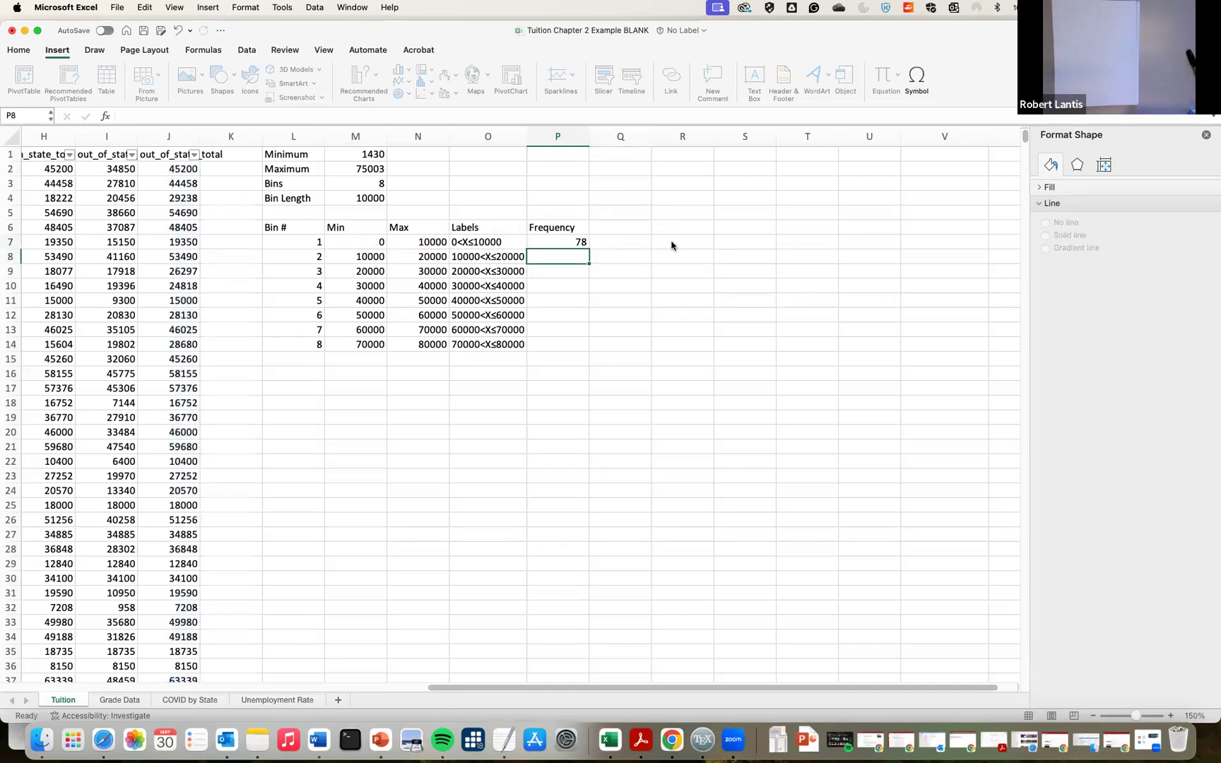
Copy the COUNTIFS formula from P7 down to P14 and inspect the cell references of the copy in P13
{"action": "left_click", "coordinate": [565, 242]}
{"action": "left_click_drag", "start_coordinate": [589, 247], "coordinate": [579, 348]}
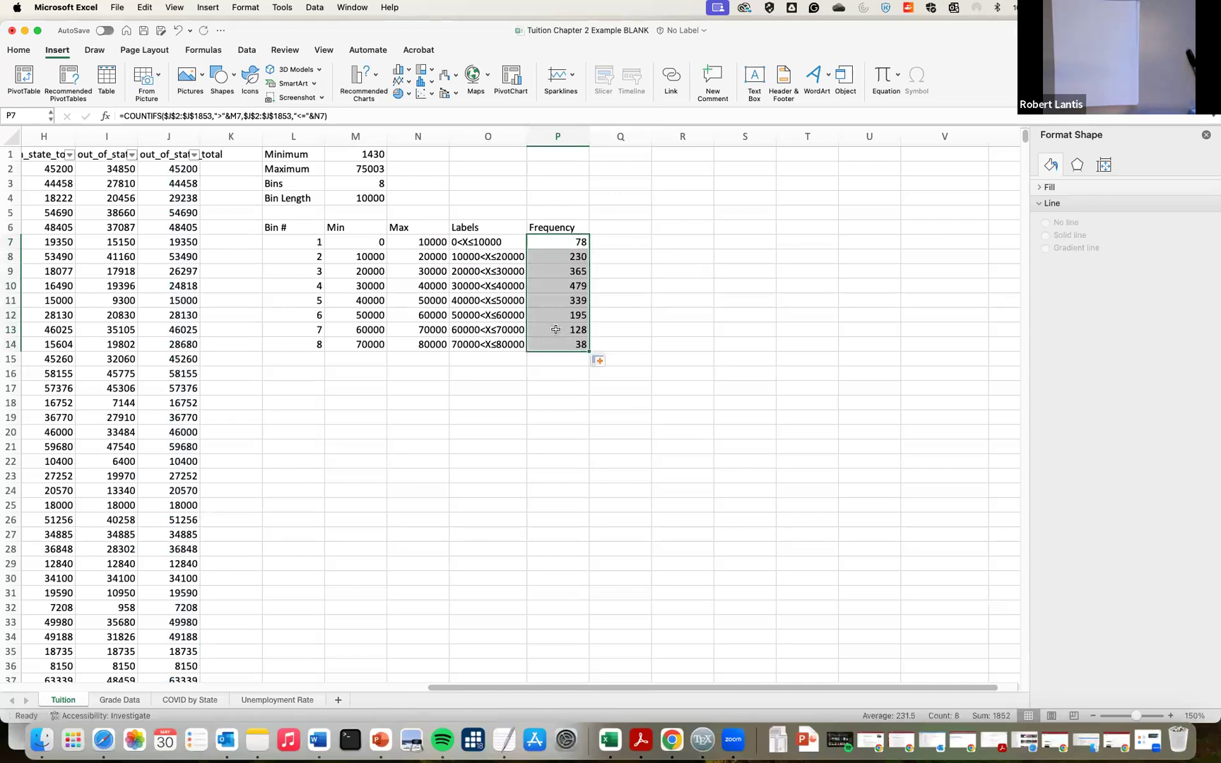
{"action": "left_click", "coordinate": [556, 329]}
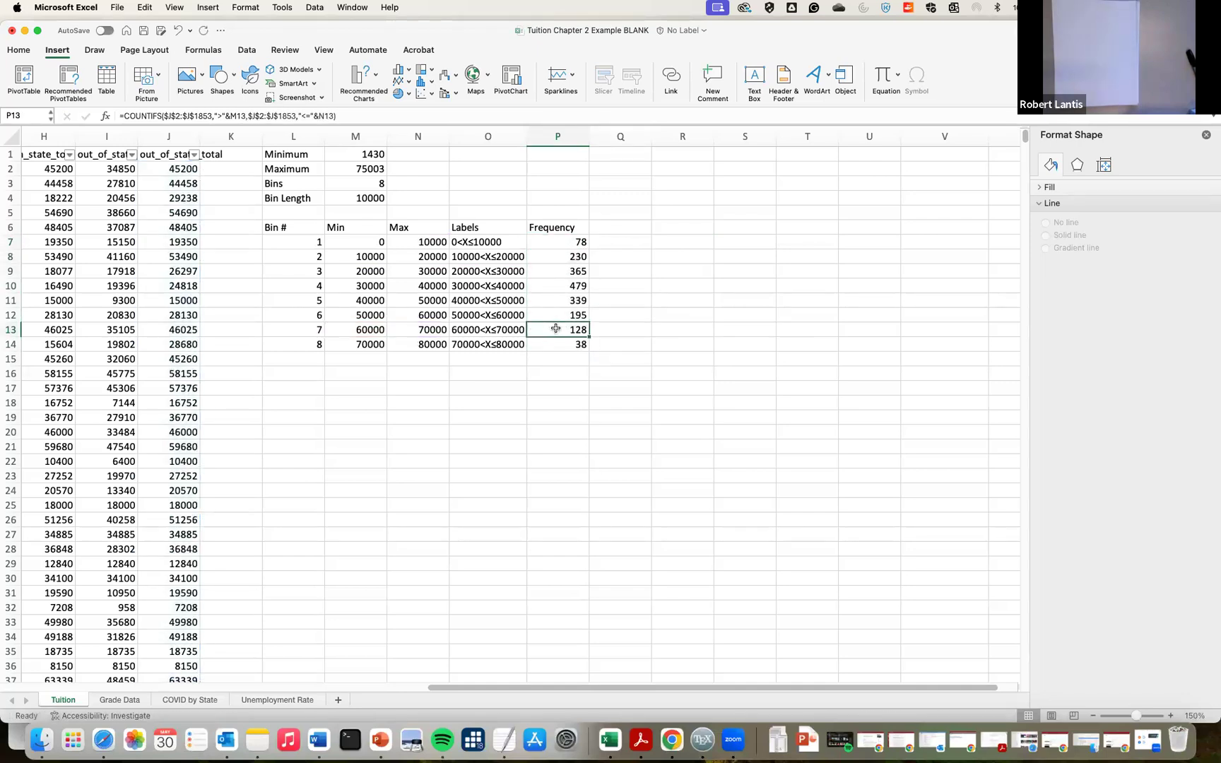
{"action": "double_click", "coordinate": [576, 329]}
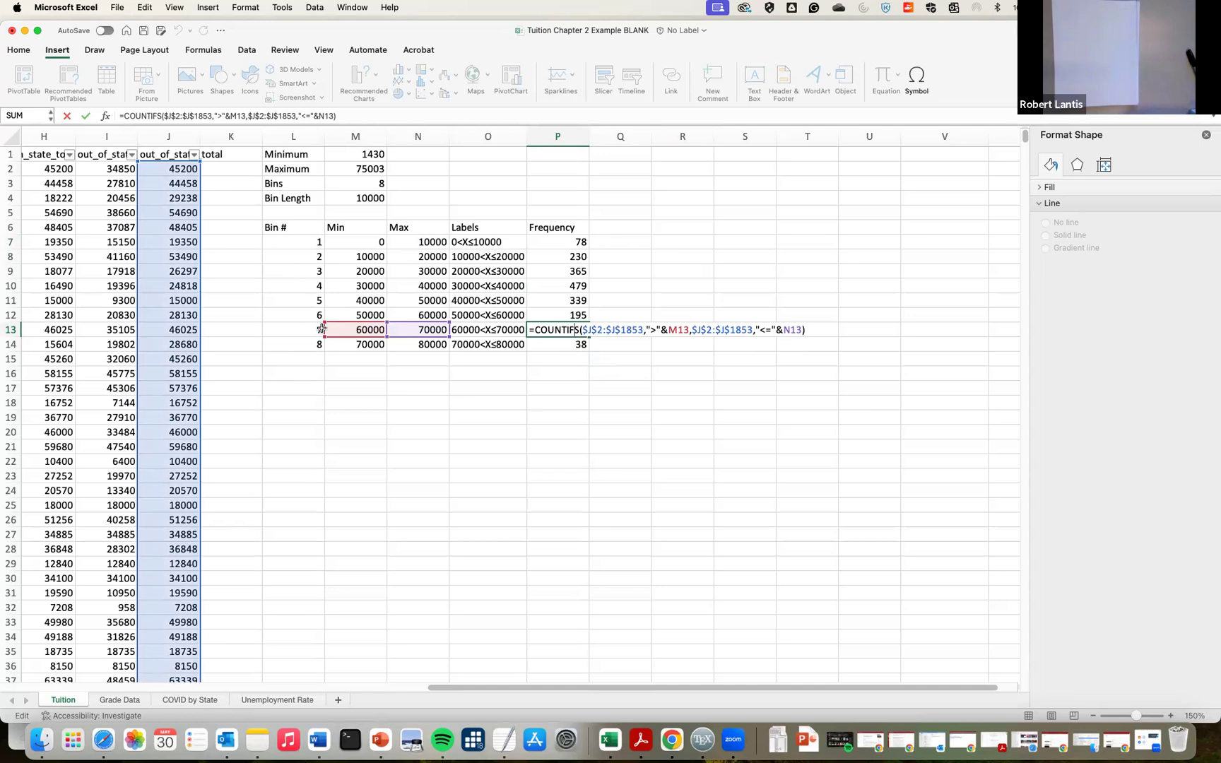
{"action": "key", "text": "Return"}
{"action": "key", "text": "Return"}
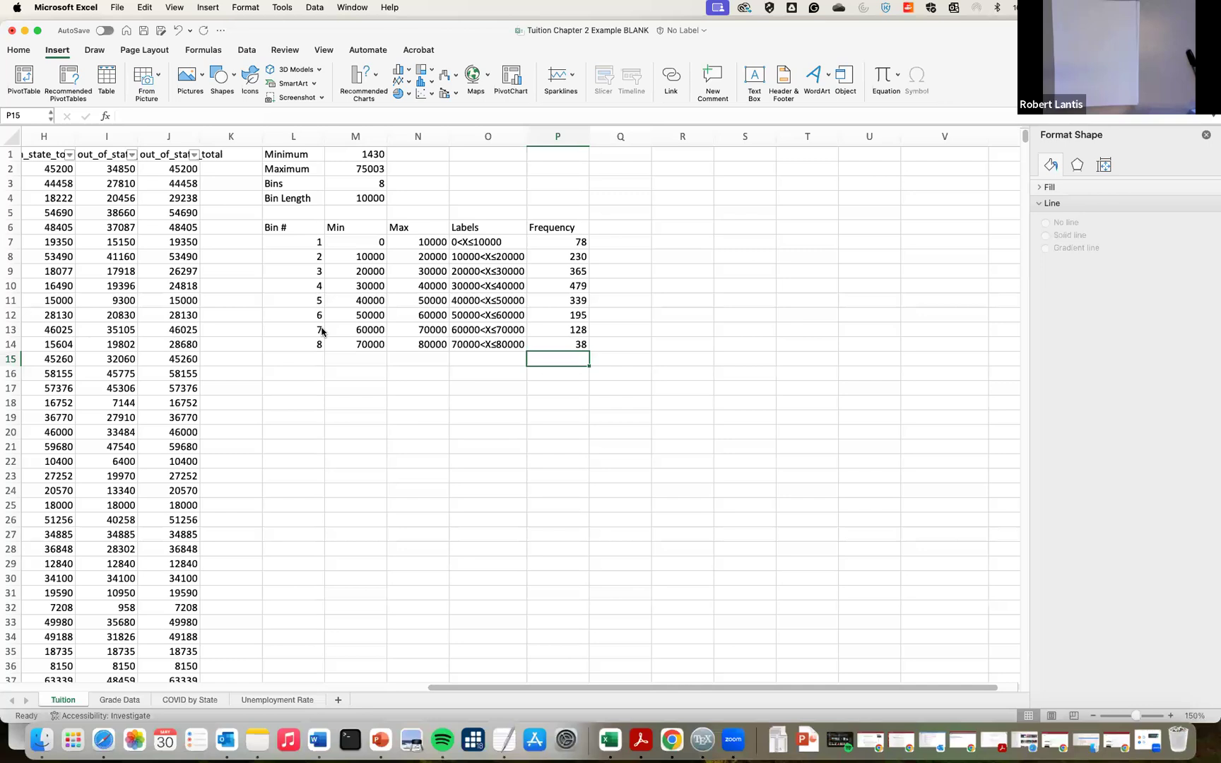
Total the bin frequencies in P15 with =SUM(P7:P14)
{"action": "type", "text": "=sum("}
{"action": "key", "text": "Up"}
{"action": "key", "text": "shift+Up"}
{"action": "key", "text": "shift+Up"}
{"action": "key", "text": "shift+Up"}
{"action": "key", "text": "shift+Up"}
{"action": "key", "text": "shift+Up"}
{"action": "key", "text": "shift+Up"}
{"action": "key", "text": "shift+Up"}
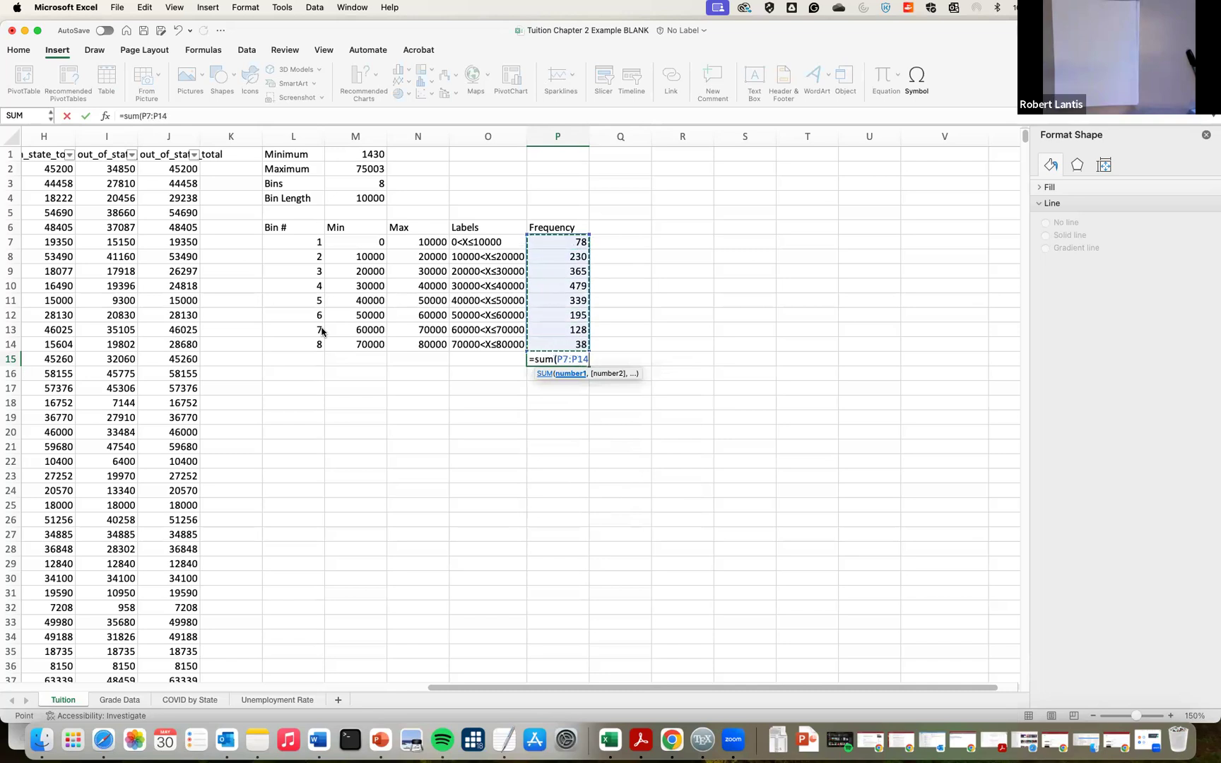
{"action": "type", "text": ")"}
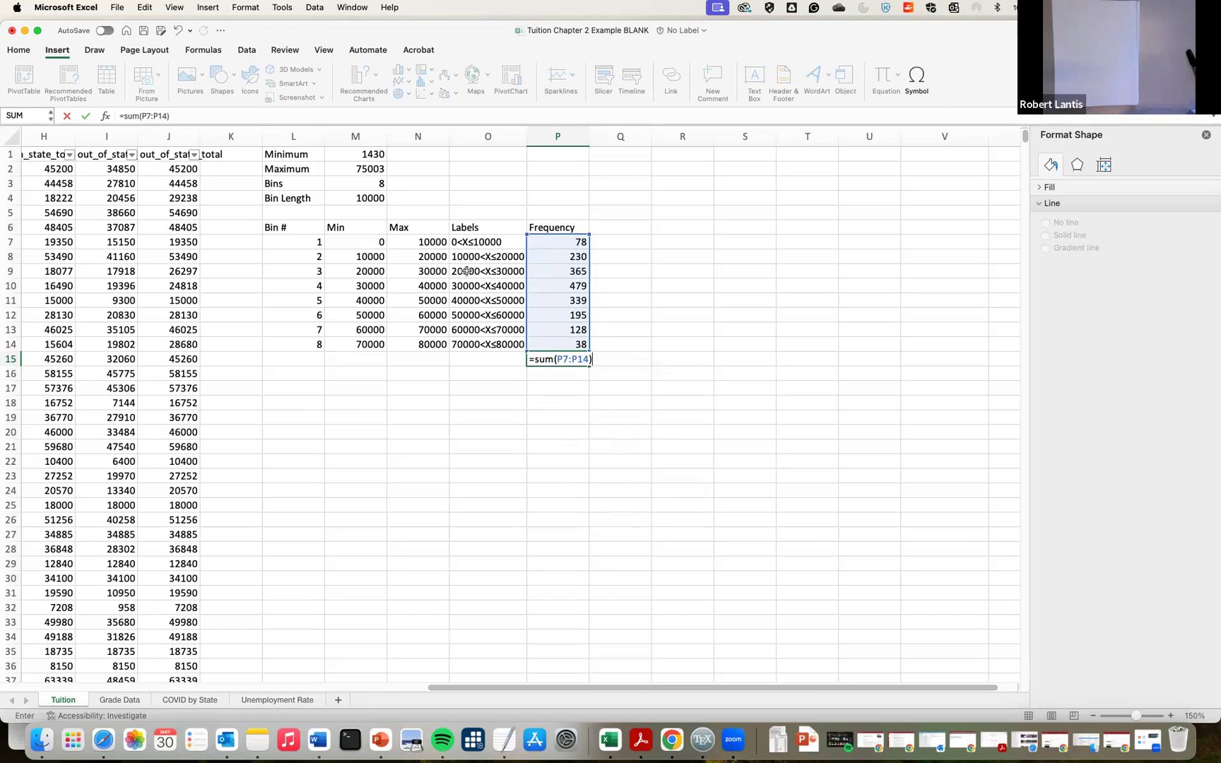
{"action": "key", "text": "Return"}
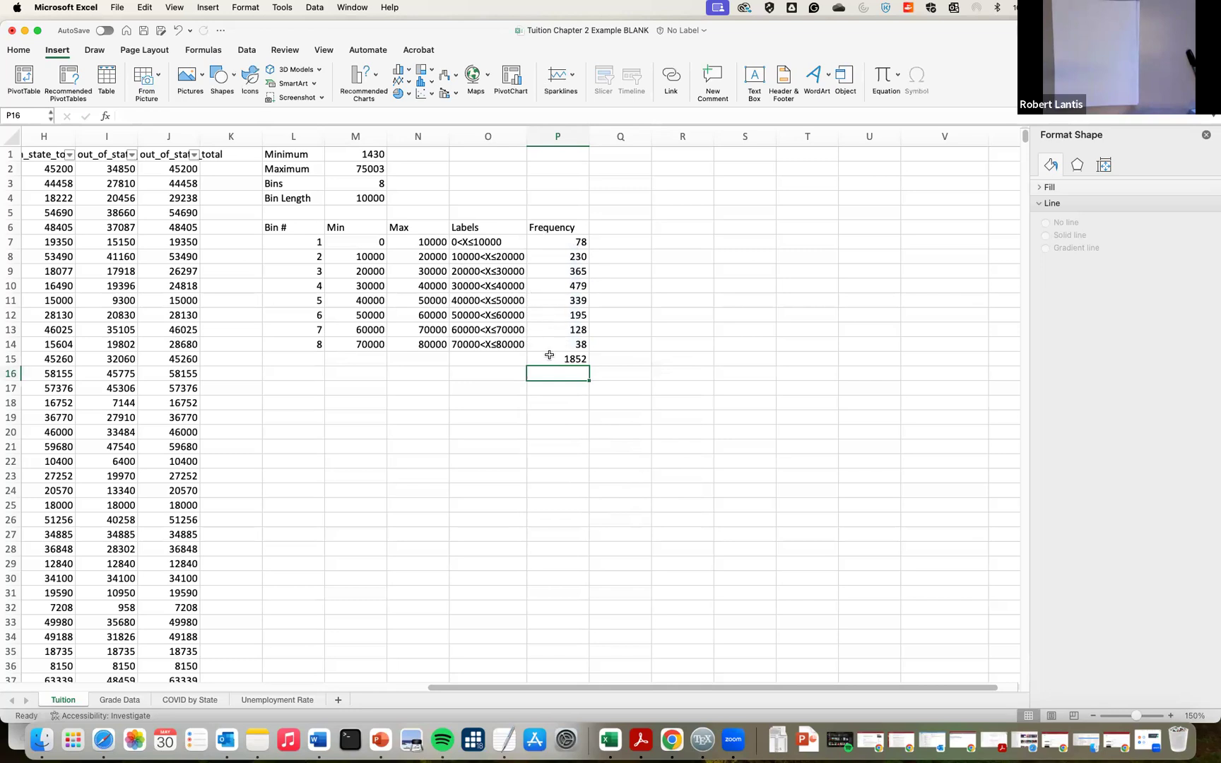
Label O16 CHECK and count the tuition values in P16 with =COUNT(J2:J1853)
{"action": "left_click", "coordinate": [497, 370]}
{"action": "type", "text": "CHECK"}
{"action": "key", "text": "Tab"}
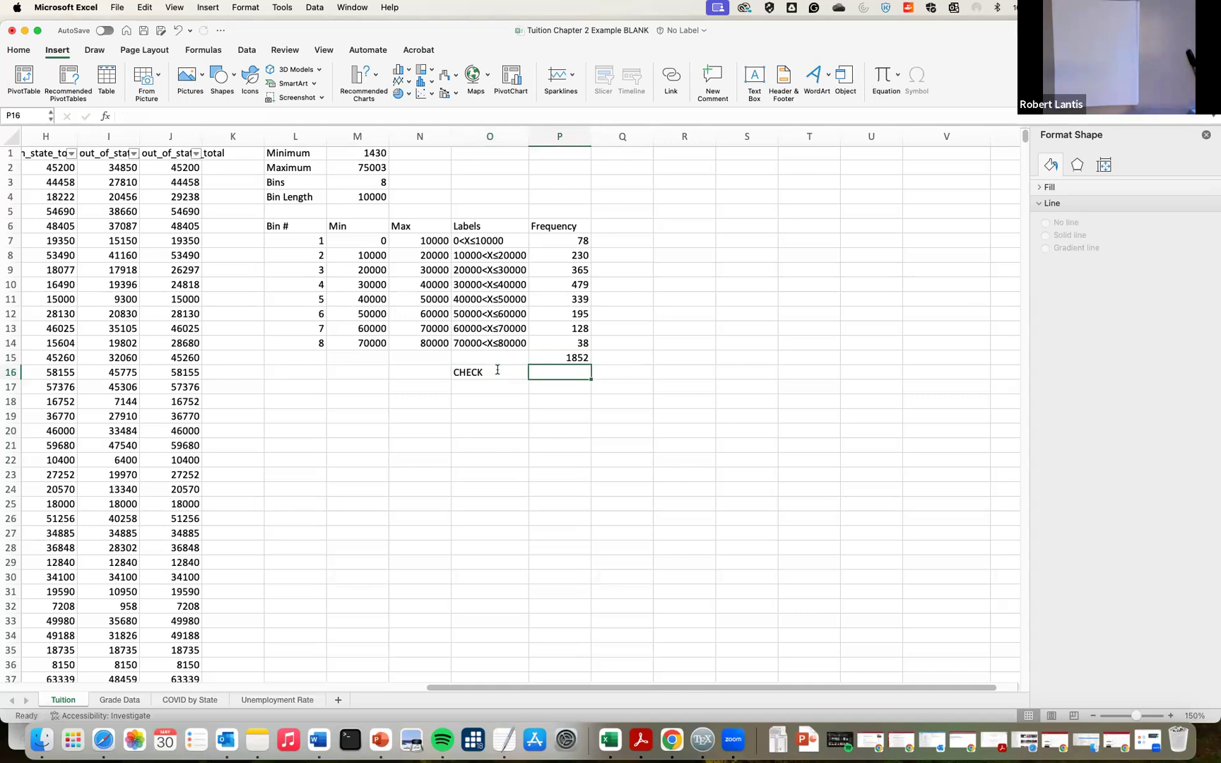
{"action": "type", "text": "=count"}
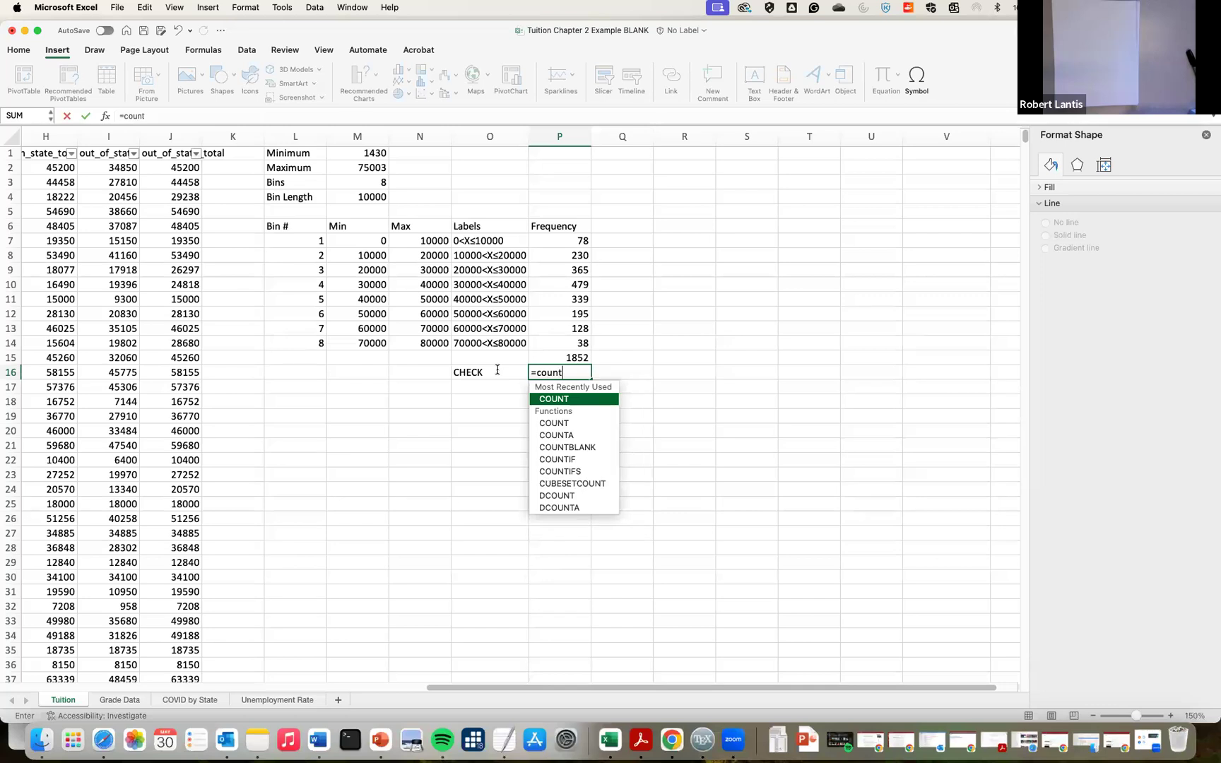
{"action": "type", "text": "("}
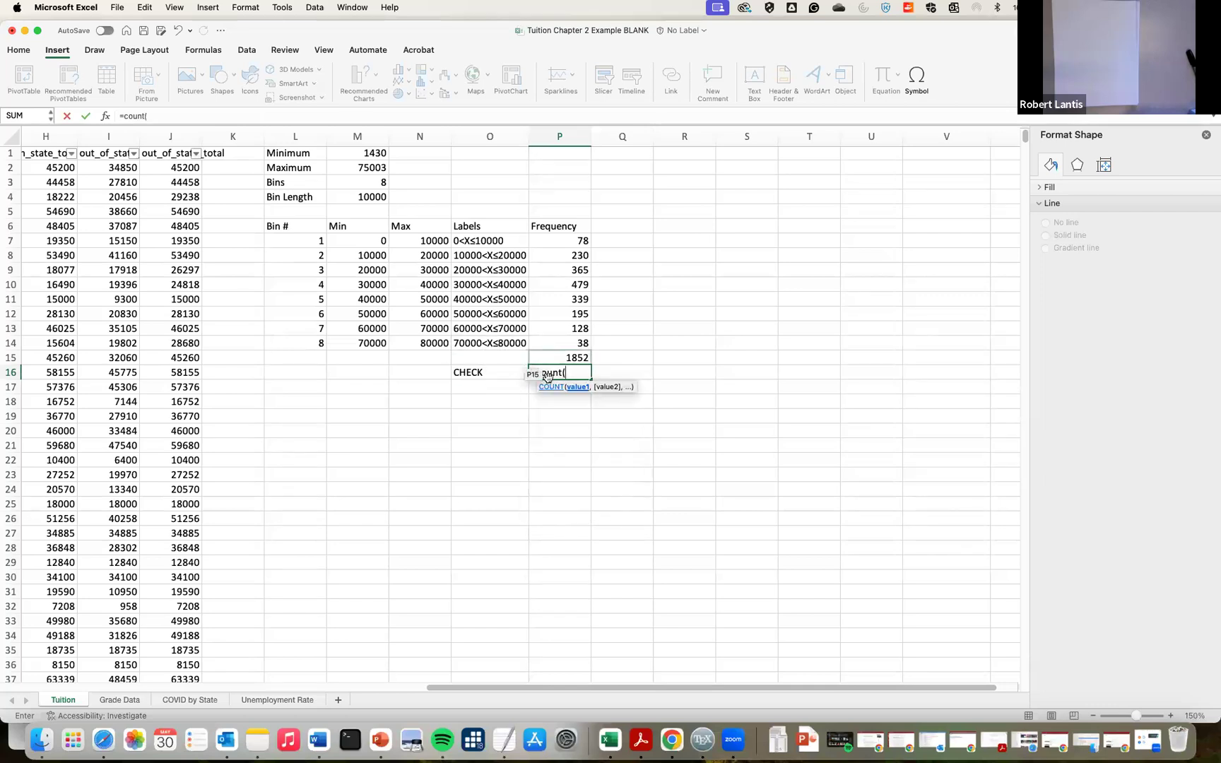
{"action": "left_click", "coordinate": [179, 169]}
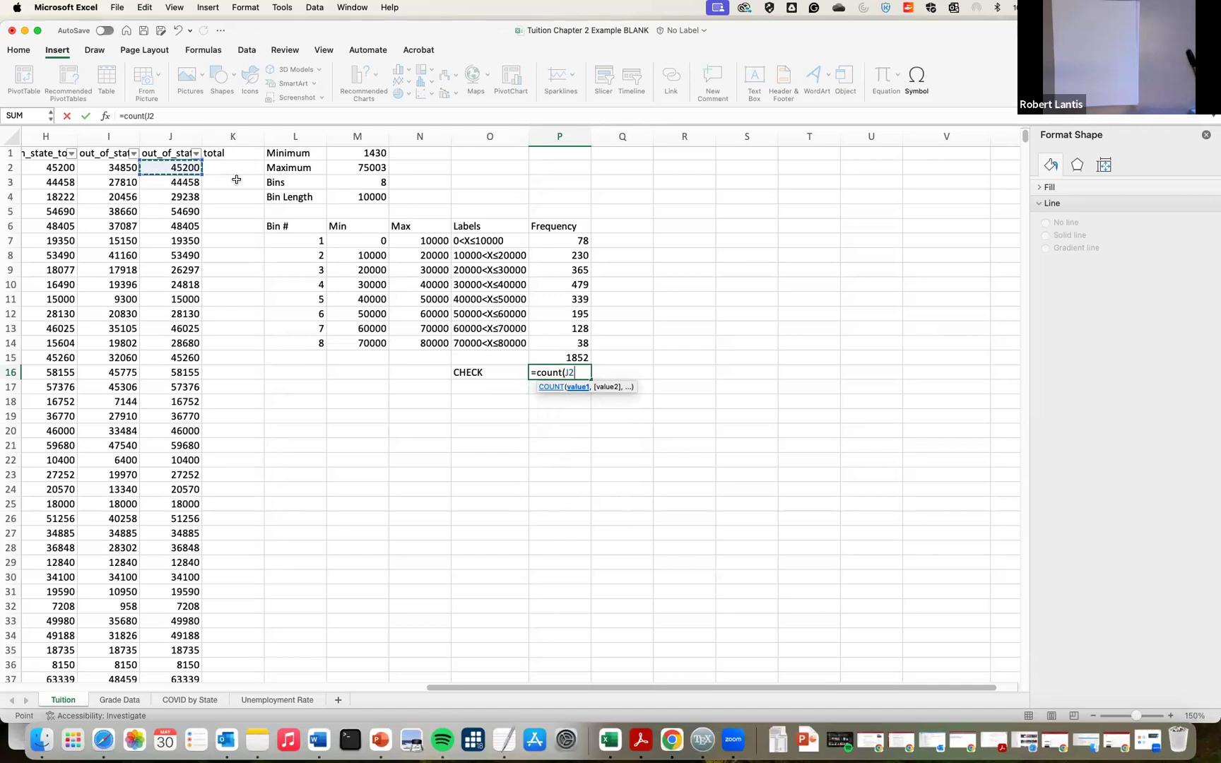
{"action": "key", "text": "super+shift+Down"}
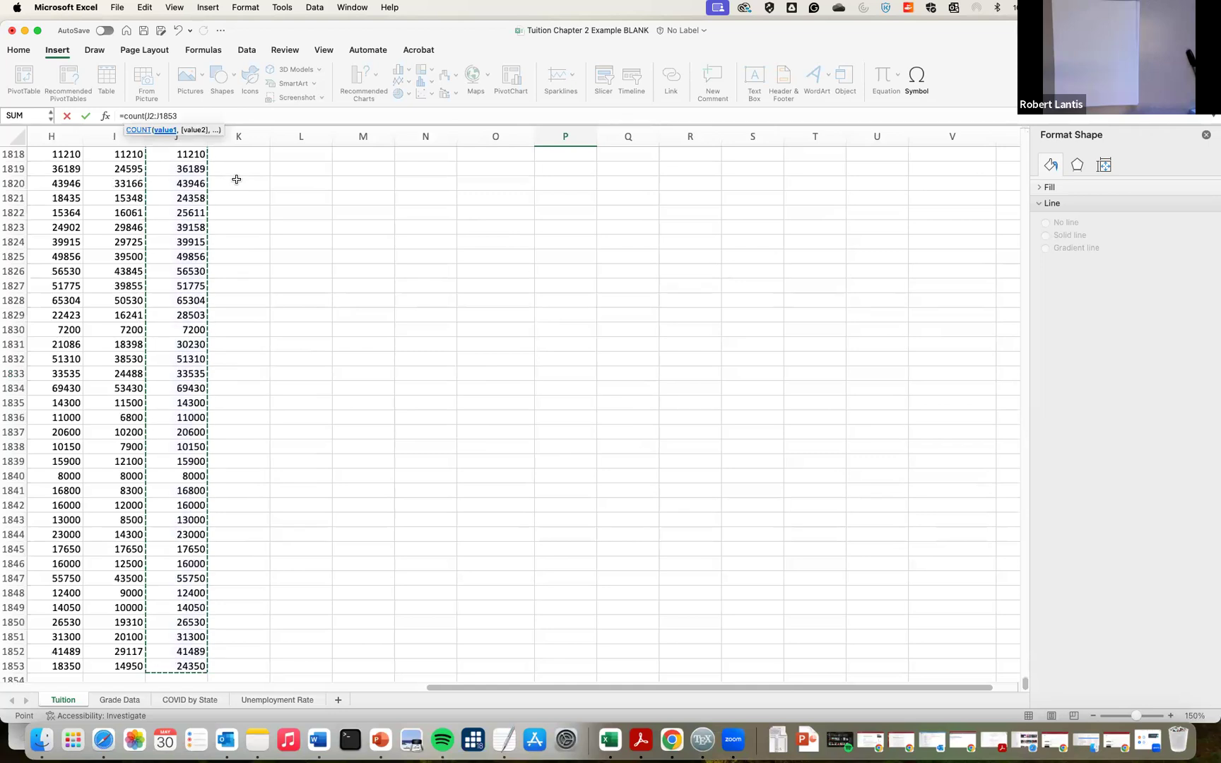
{"action": "key", "text": "Return"}
Review the COUNT formula in P16 and compare its result with the frequency total in P15
{"action": "left_click", "coordinate": [402, 279]}
{"action": "scroll", "coordinate": [402, 278], "scroll_direction": "up", "scroll_amount": 4}
{"action": "left_click", "coordinate": [466, 375]}
{"action": "double_click", "coordinate": [473, 373]}
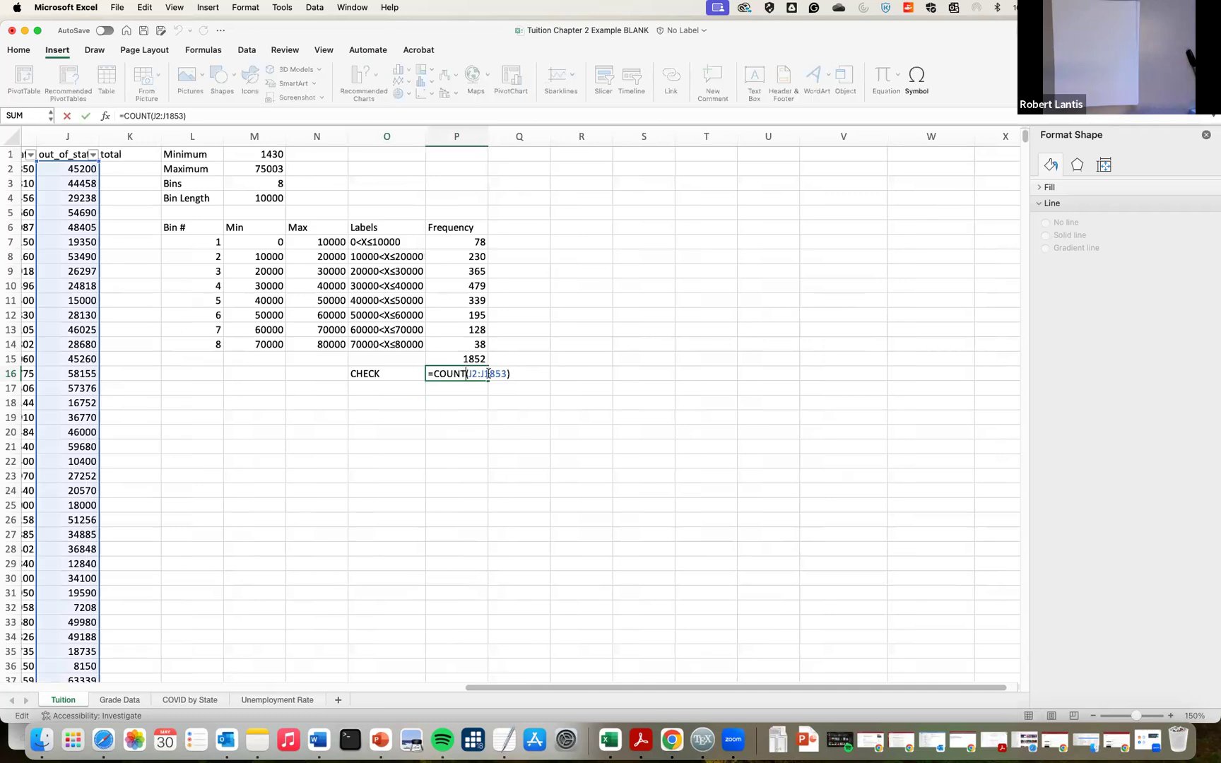
{"action": "key", "text": "Return"}
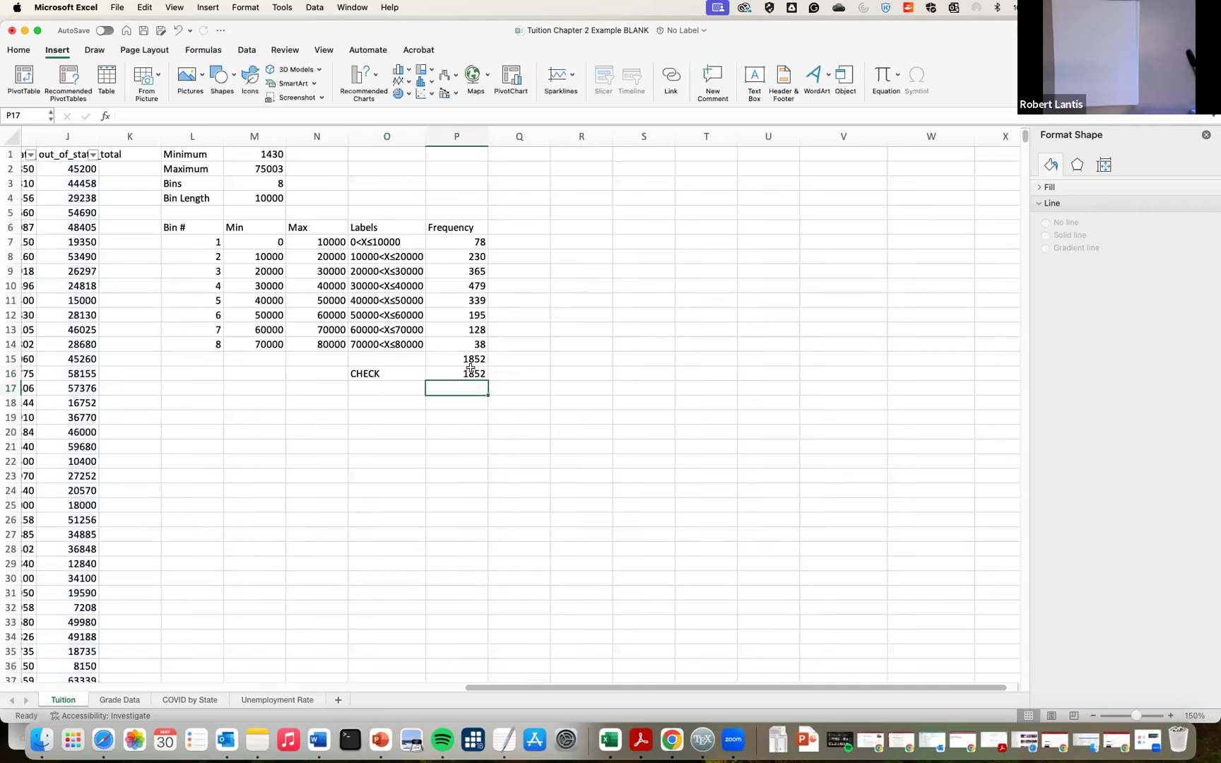
{"action": "scroll", "coordinate": [603, 375], "scroll_direction": "left", "scroll_amount": 5}
{"action": "scroll", "coordinate": [603, 375], "scroll_direction": "left", "scroll_amount": 5}
{"action": "scroll", "coordinate": [714, 369], "scroll_direction": "right", "scroll_amount": 5}
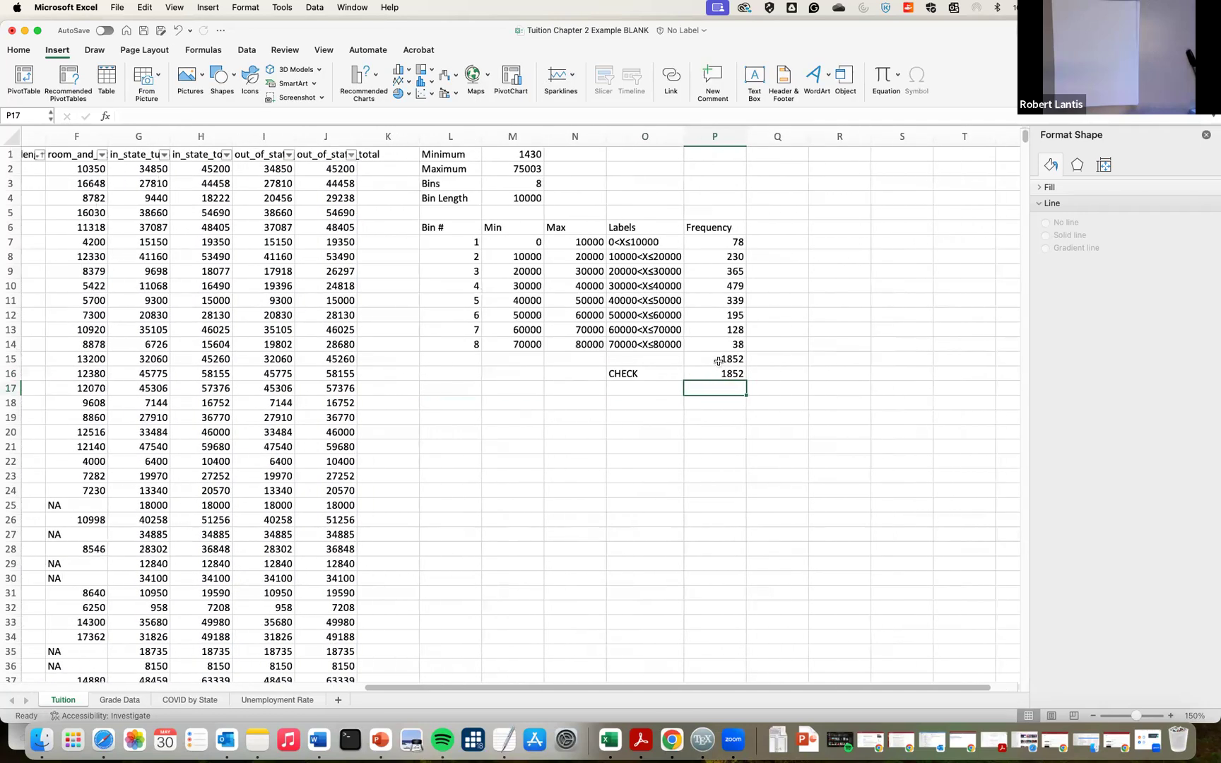
Test the check by setting the bin length in M4 to 9000, and restore it to 10000
{"action": "left_click", "coordinate": [517, 200]}
{"action": "type", "text": "90000"}
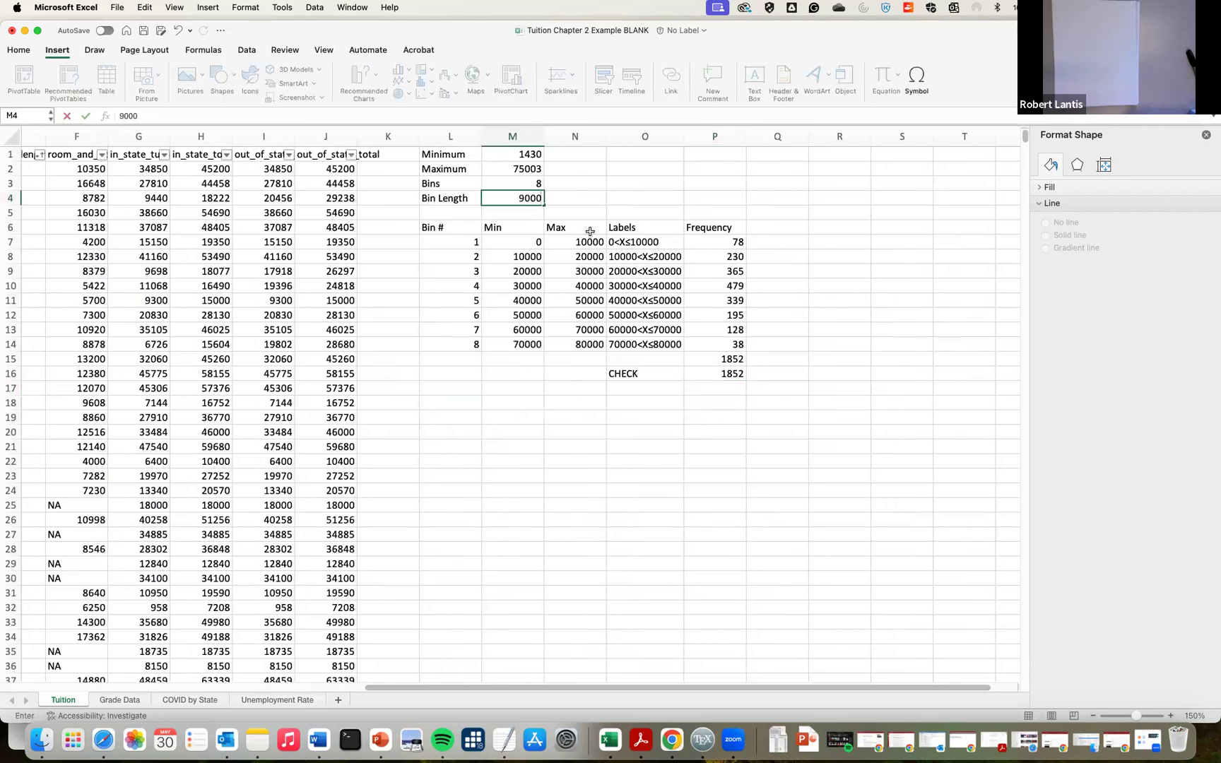
{"action": "key", "text": "Return"}
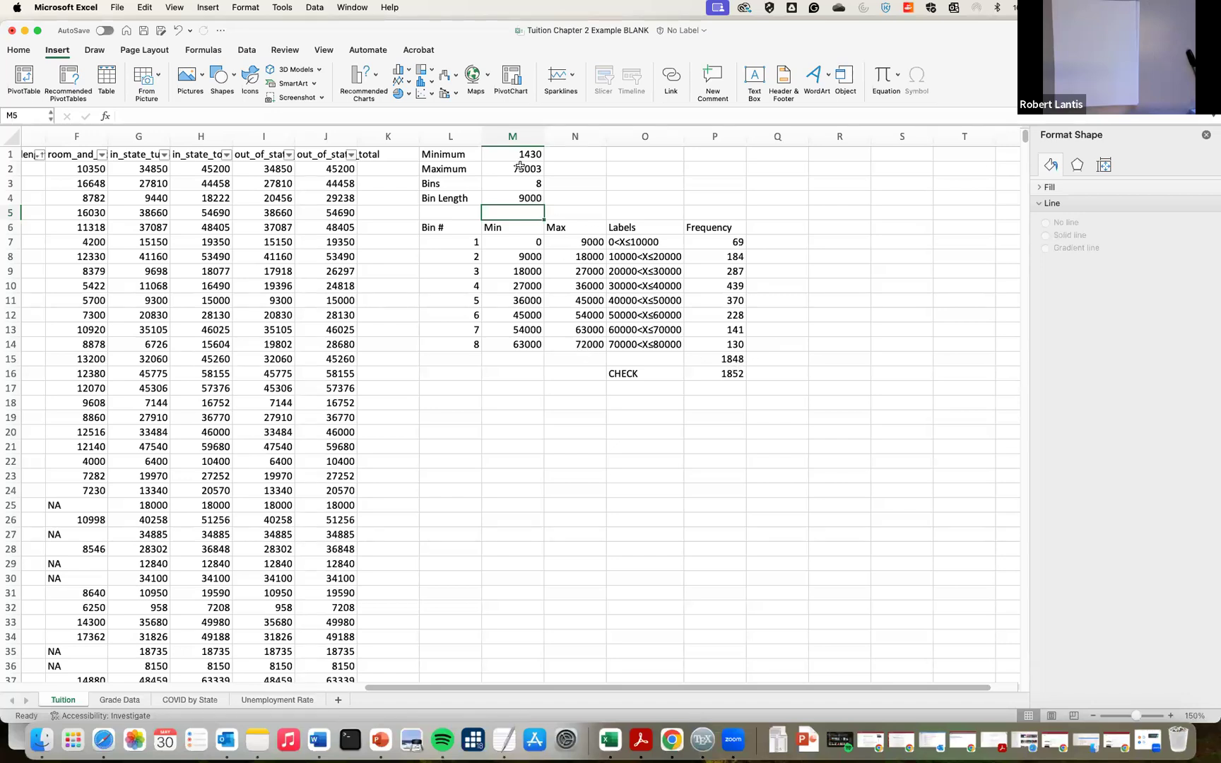
{"action": "left_click", "coordinate": [527, 198]}
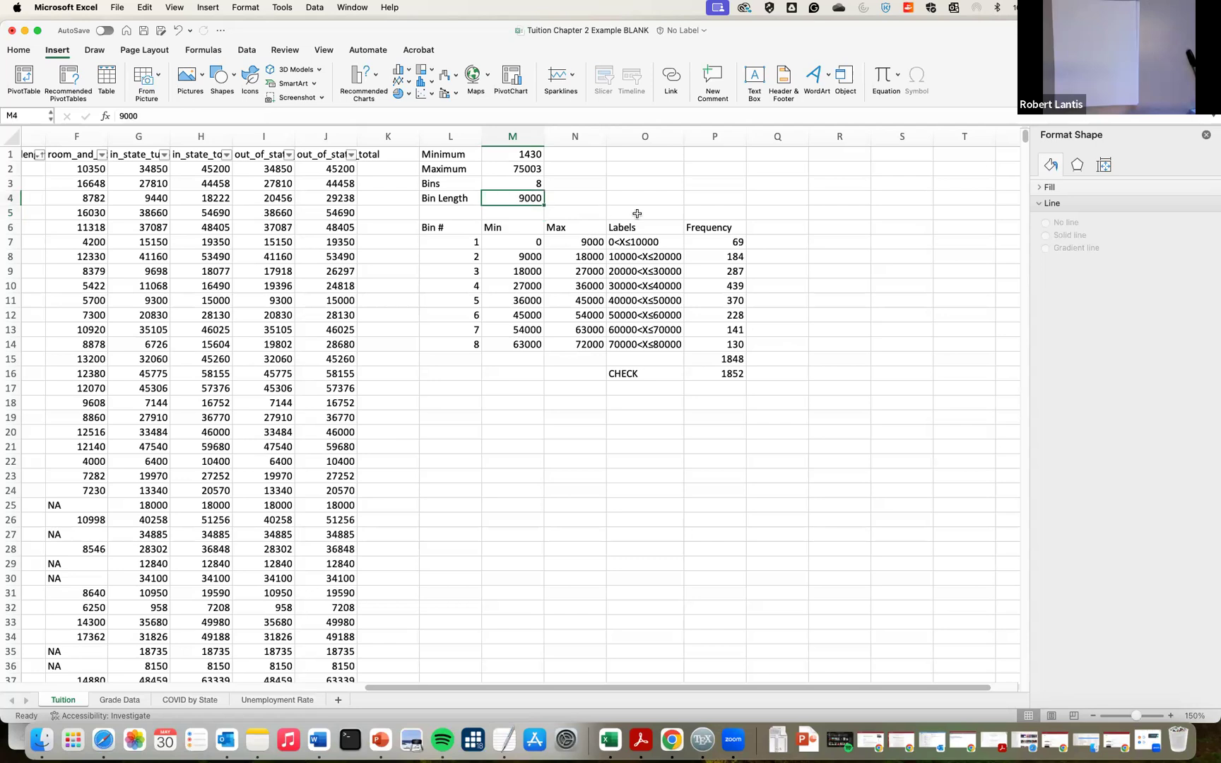
{"action": "type", "text": "10000"}
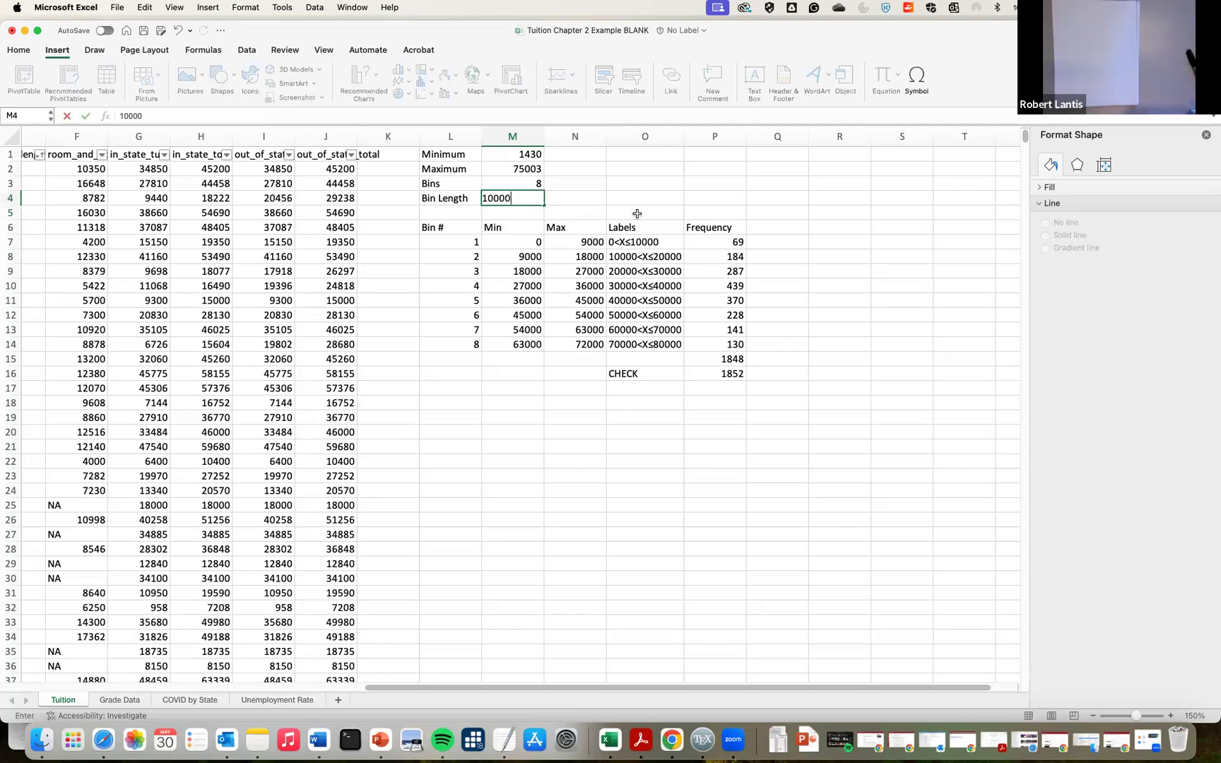
{"action": "key", "text": "Return"}
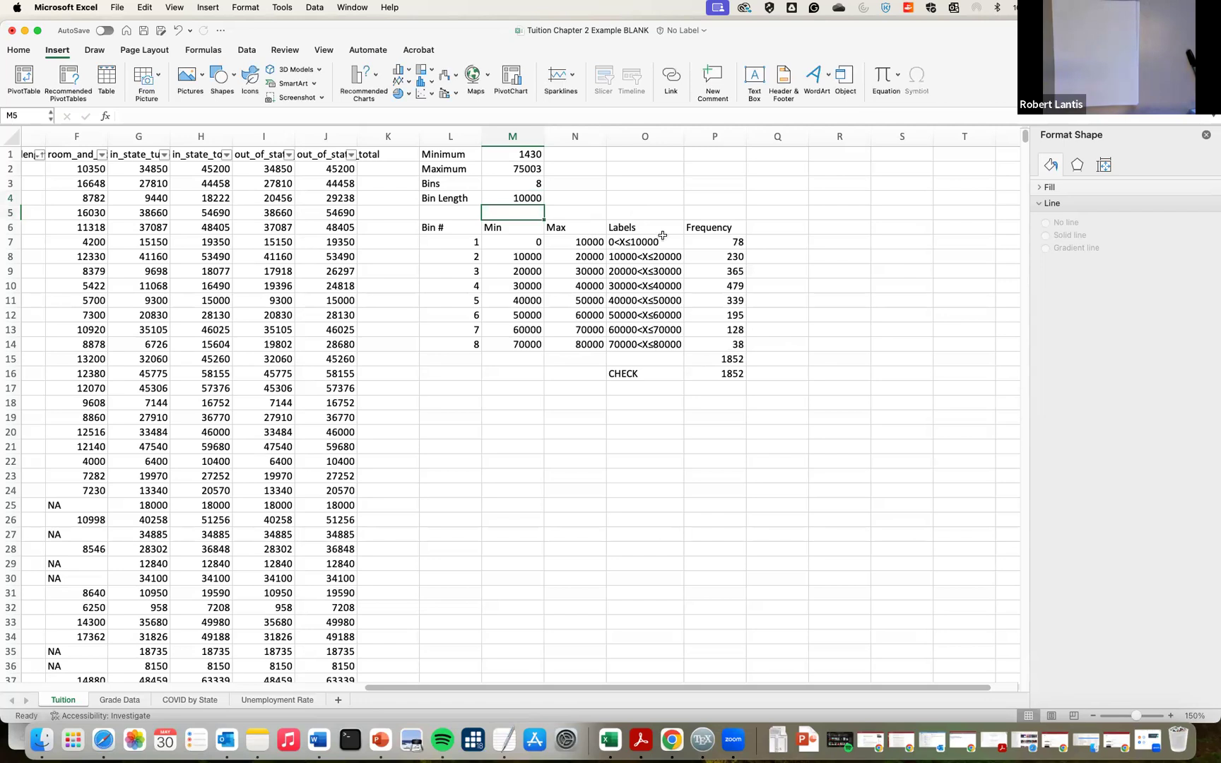
Add the heading Relative Frequency in Q6 and widen column Q to fit it
{"action": "scroll", "coordinate": [715, 357], "scroll_direction": "right", "scroll_amount": 2}
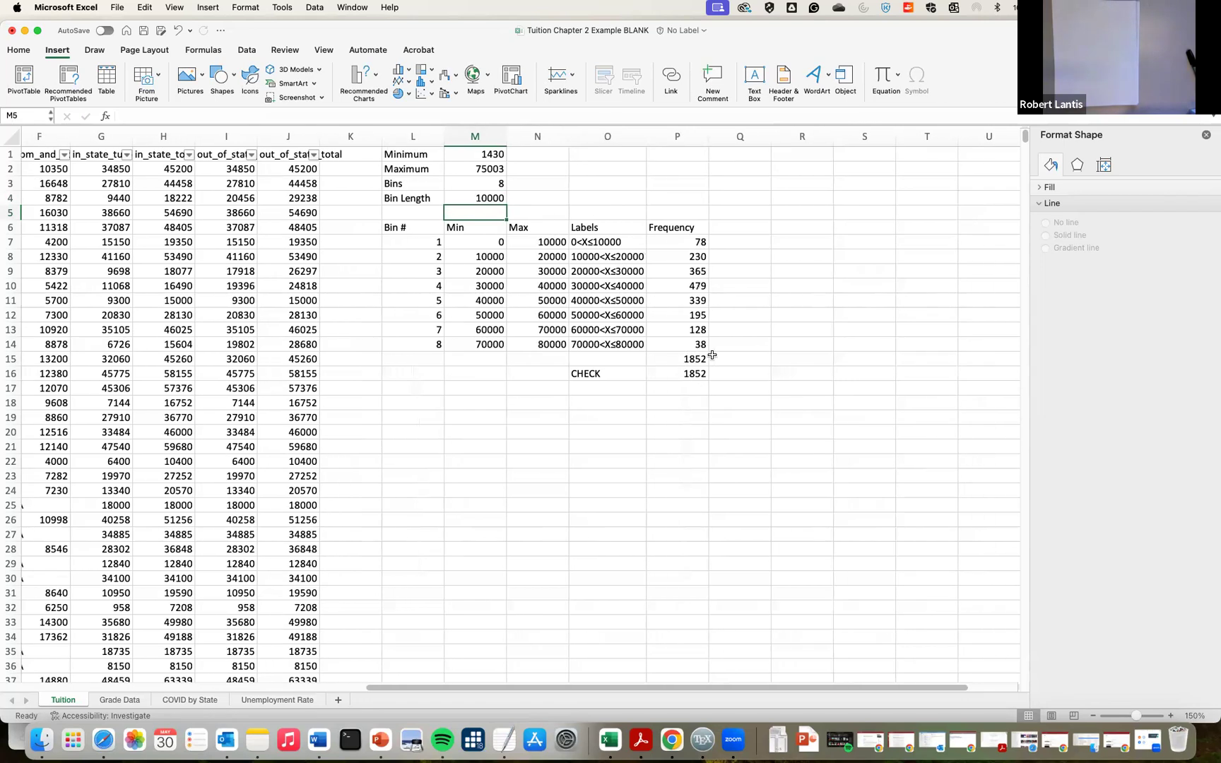
{"action": "left_click", "coordinate": [716, 228]}
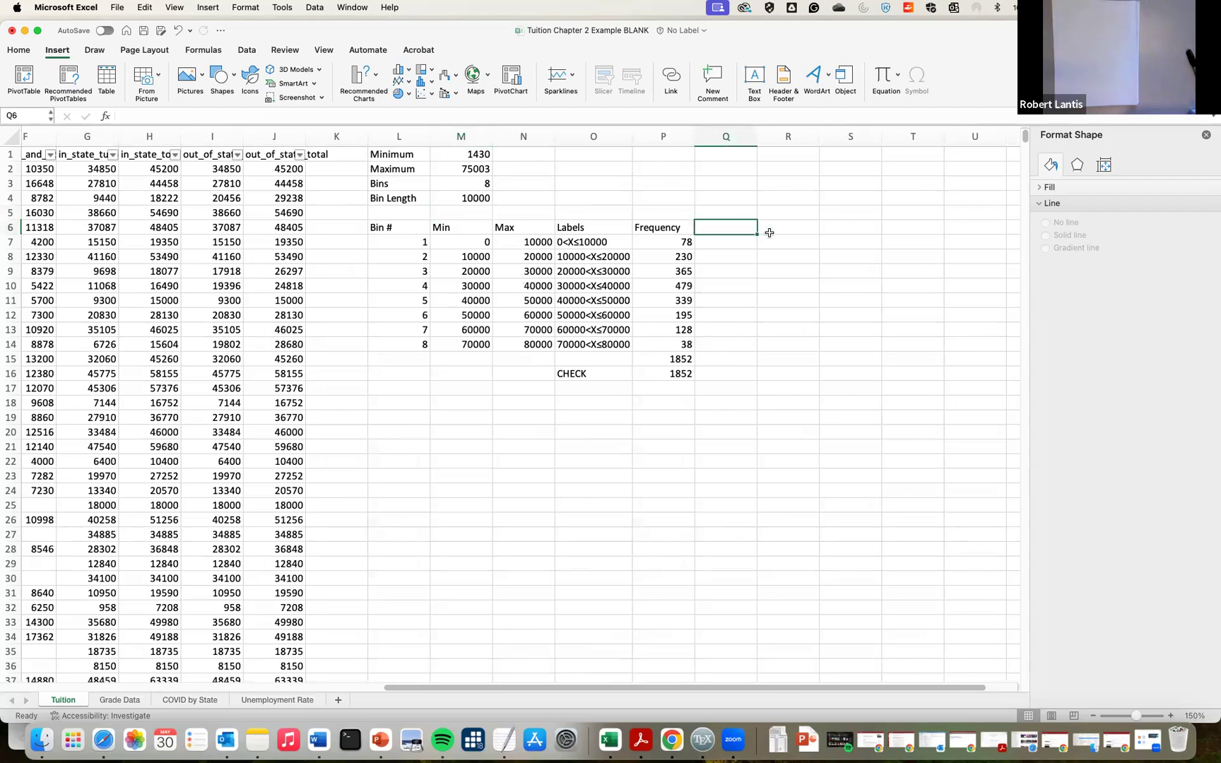
{"action": "type", "text": "Relative "}
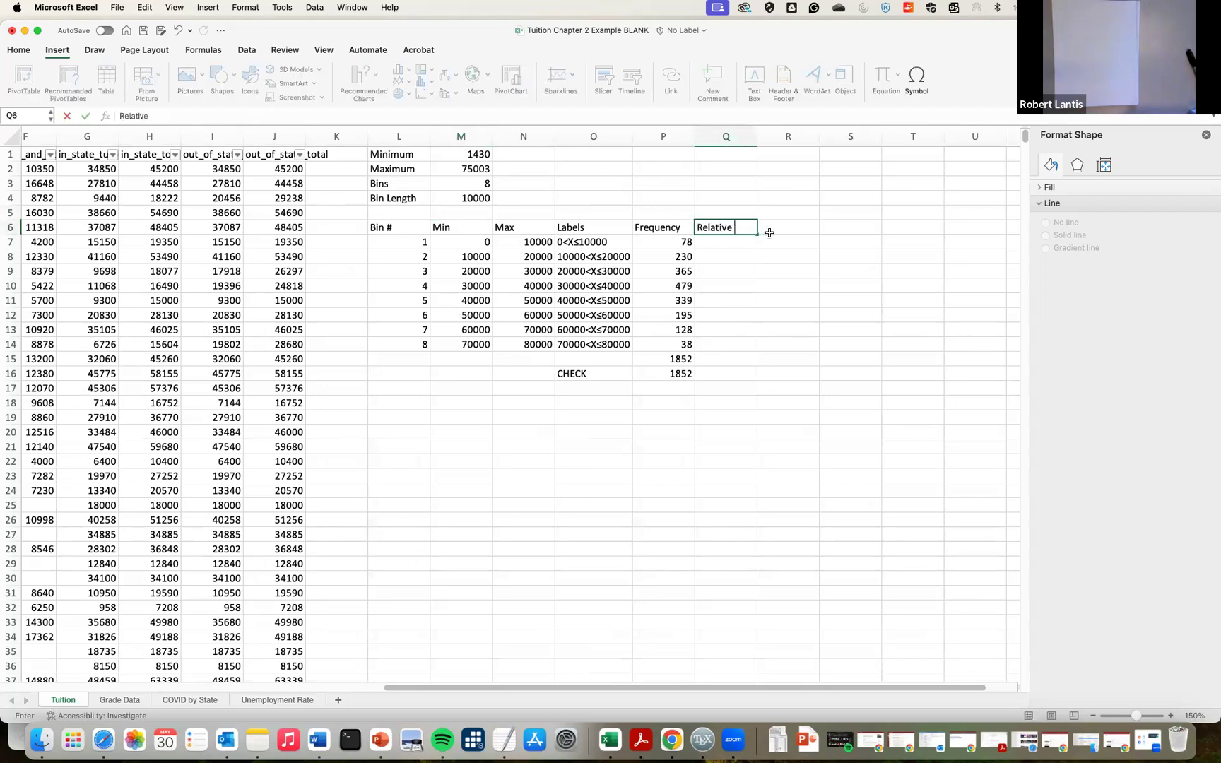
{"action": "type", "text": "Frequency"}
{"action": "key", "text": "Return"}
{"action": "left_click_drag", "start_coordinate": [749, 126], "coordinate": [777, 127]}
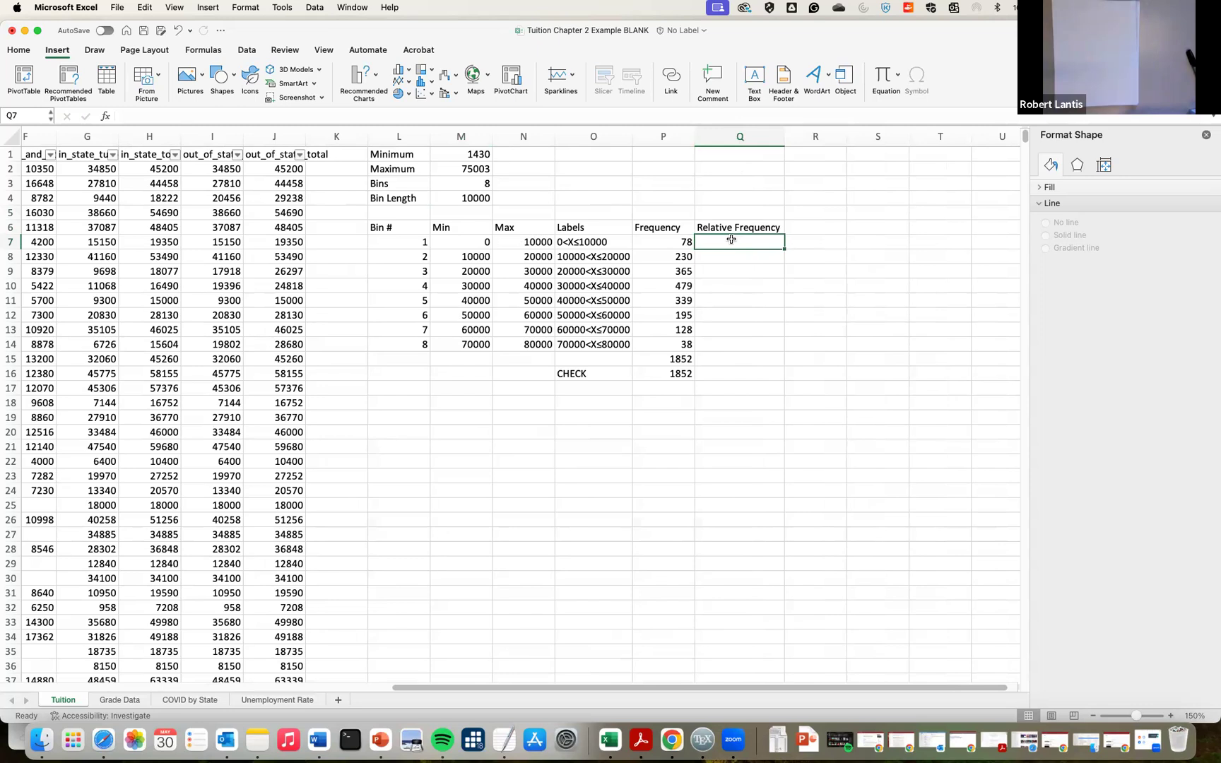
Calculate the first bin's relative frequency in Q7 with =P7/$P$15 and copy the formula down to Q14
{"action": "type", "text": "="}
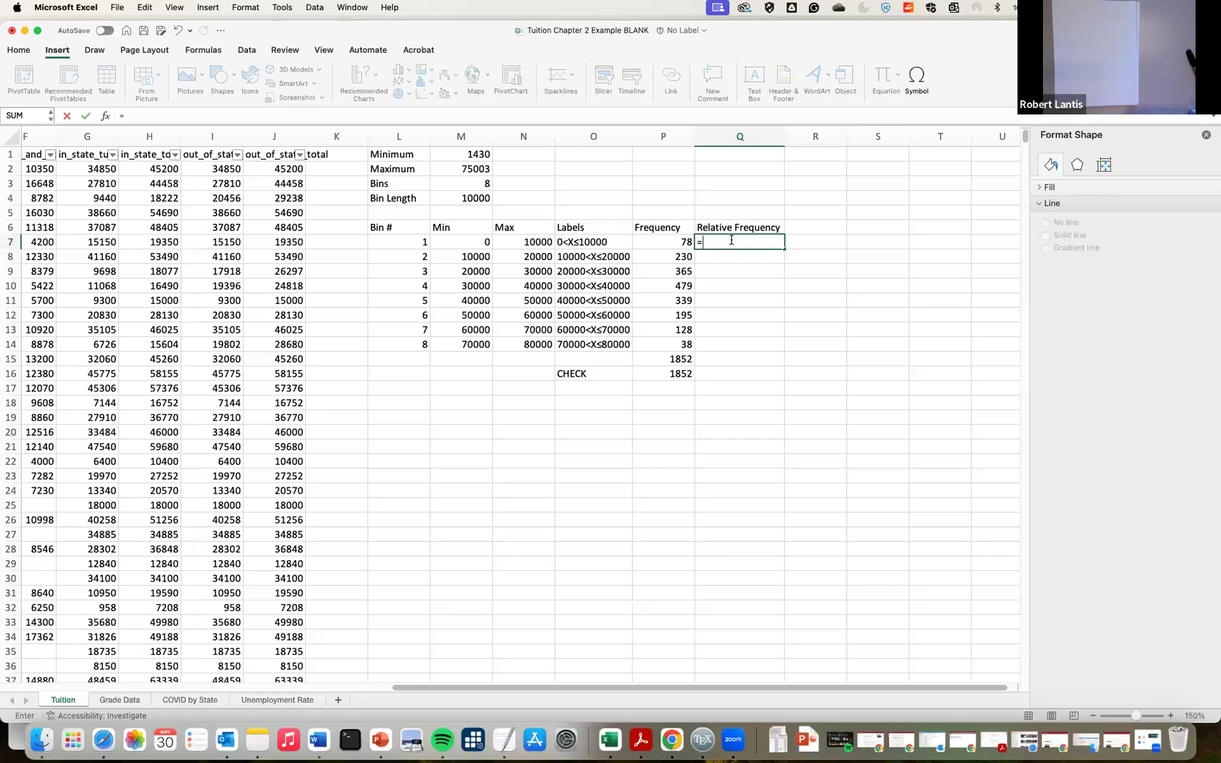
{"action": "left_click", "coordinate": [667, 240]}
{"action": "type", "text": "/"}
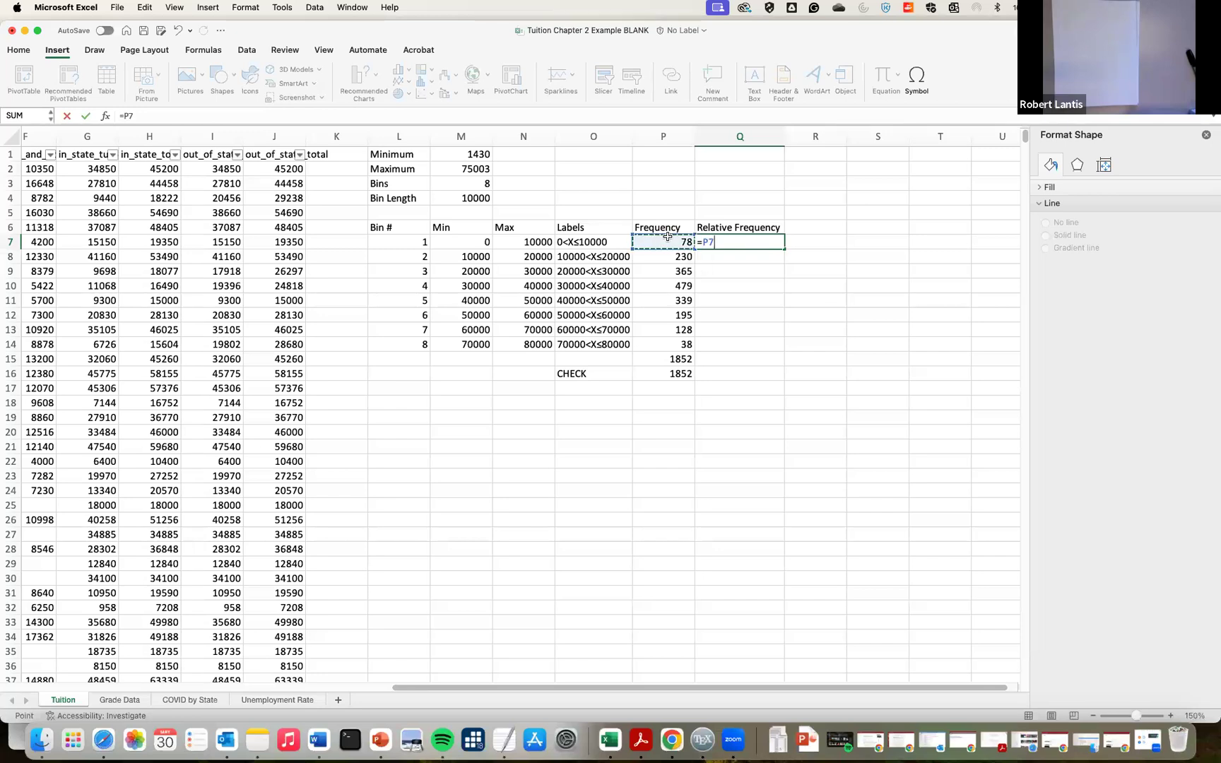
{"action": "left_click", "coordinate": [669, 359]}
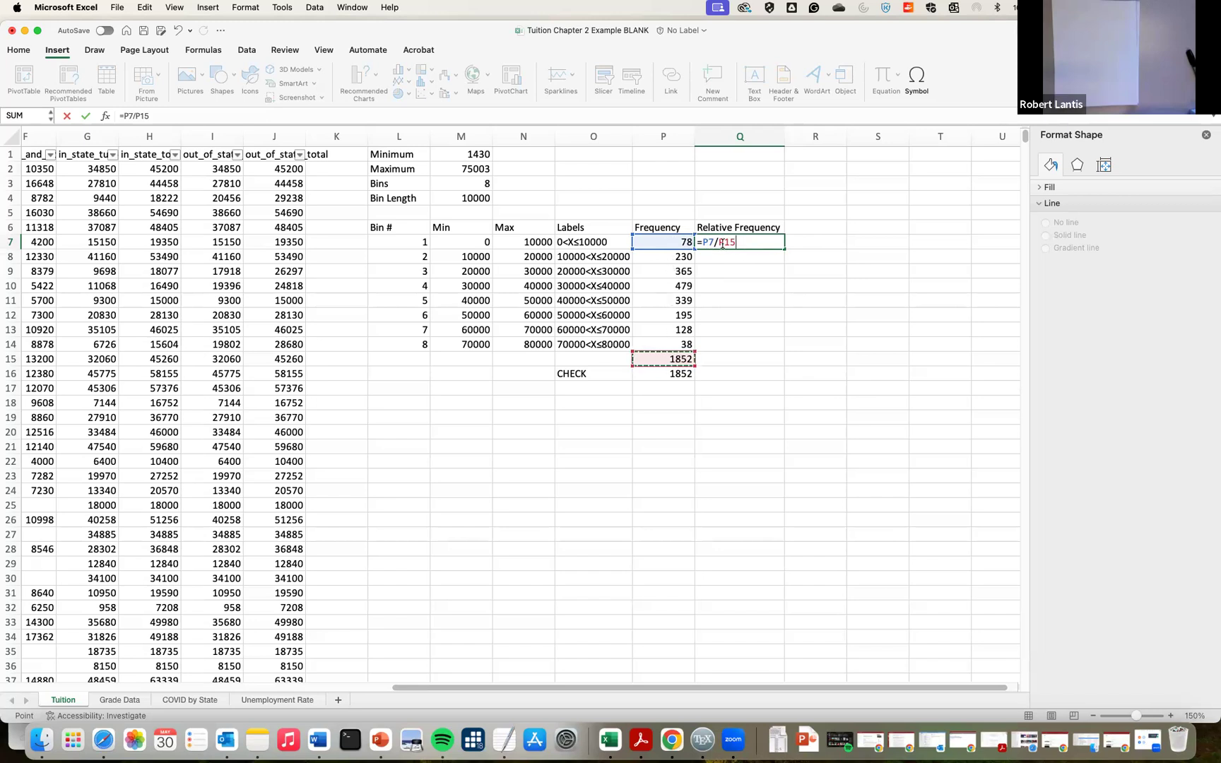
{"action": "left_click", "coordinate": [721, 242]}
{"action": "type", "text": "$P$"}
{"action": "key", "text": "Return"}
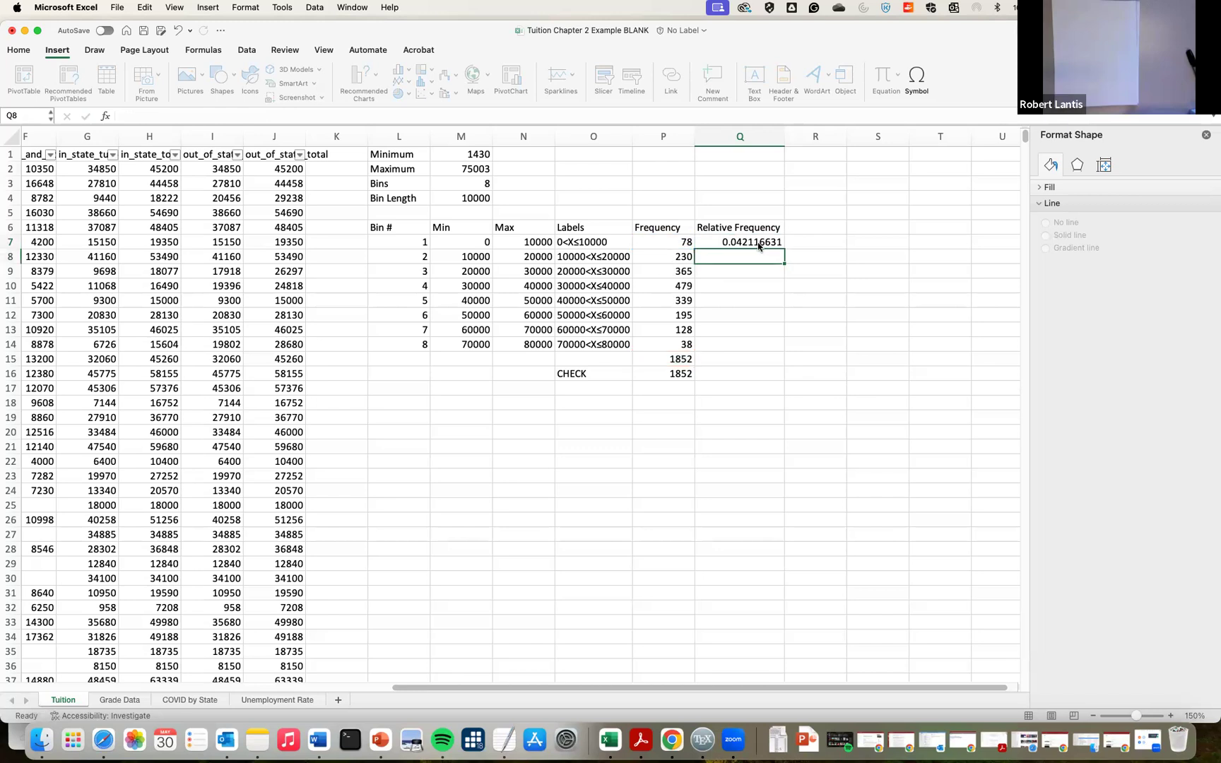
{"action": "left_click_drag", "start_coordinate": [783, 245], "coordinate": [761, 361]}
Total the relative frequencies in Q15 with a SUM of Q7:Q14
{"action": "left_click", "coordinate": [744, 358]}
{"action": "type", "text": "=su"}
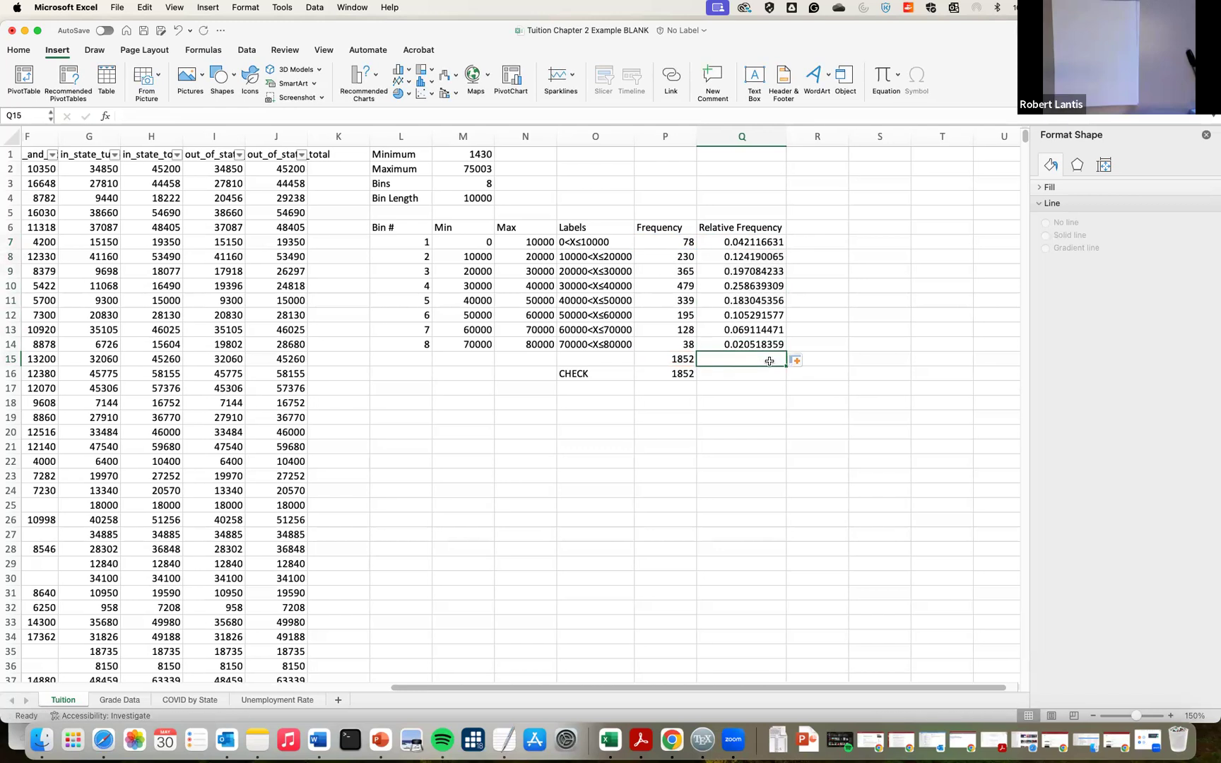
{"action": "type", "text": "m("}
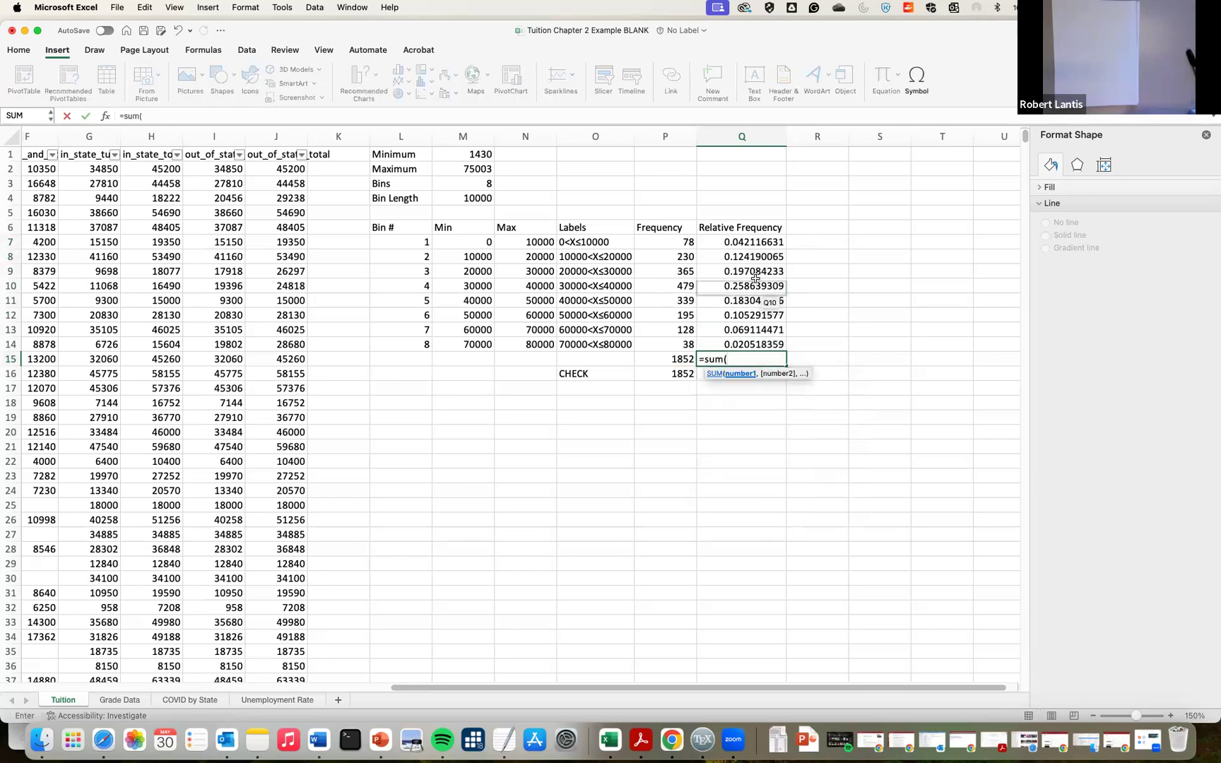
{"action": "left_click_drag", "start_coordinate": [752, 242], "coordinate": [747, 344]}
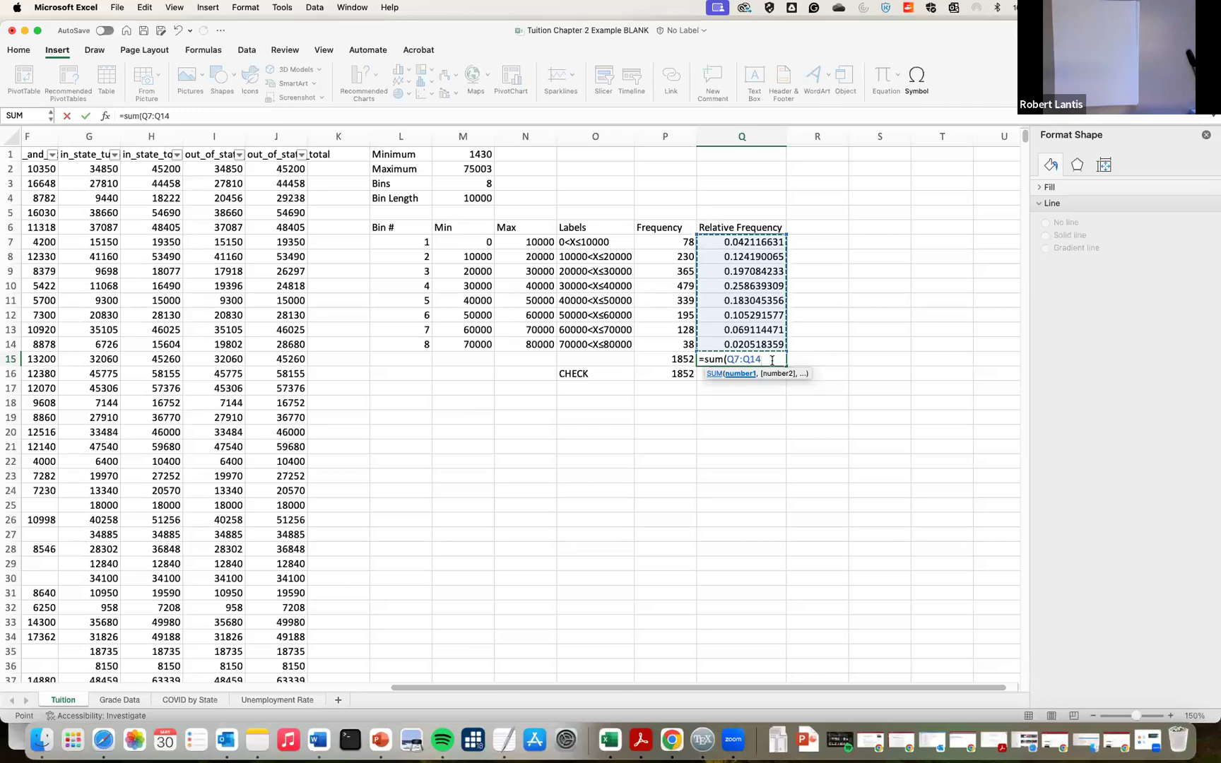
{"action": "key", "text": "Return"}
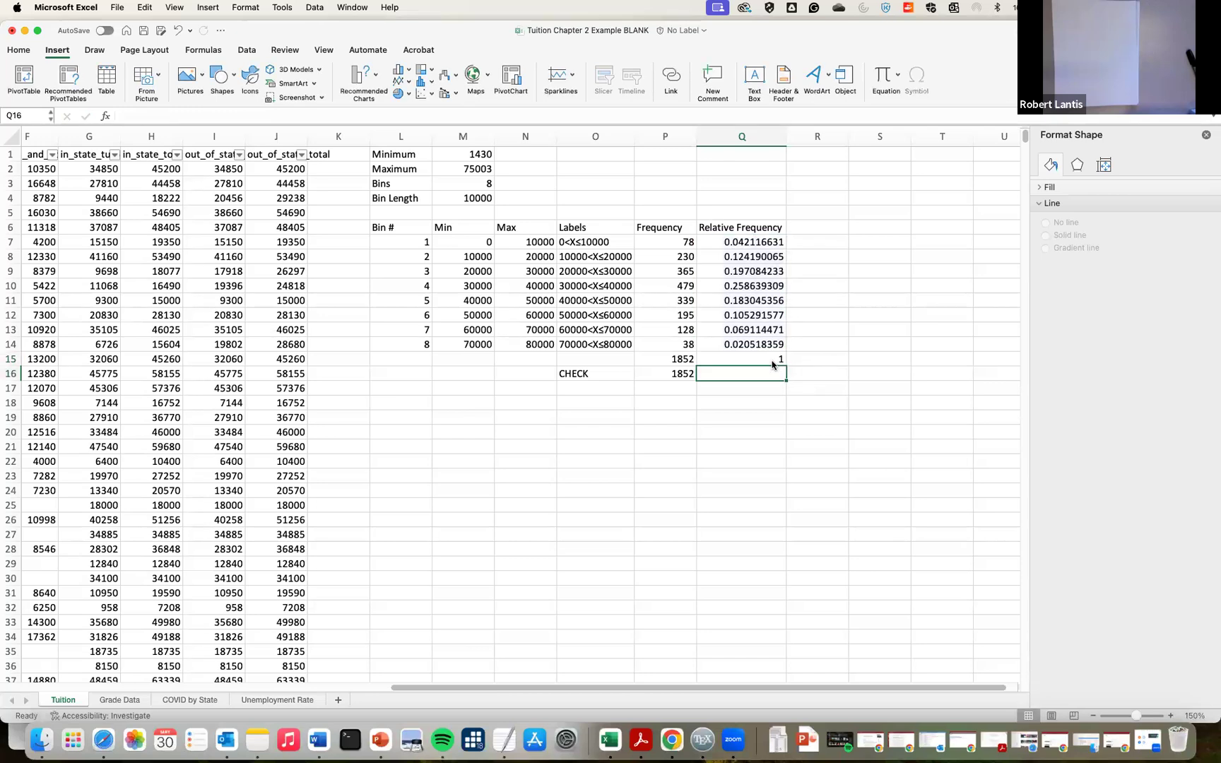
Add the heading Percent Frequency in R6
{"action": "scroll", "coordinate": [843, 302], "scroll_direction": "left", "scroll_amount": 1}
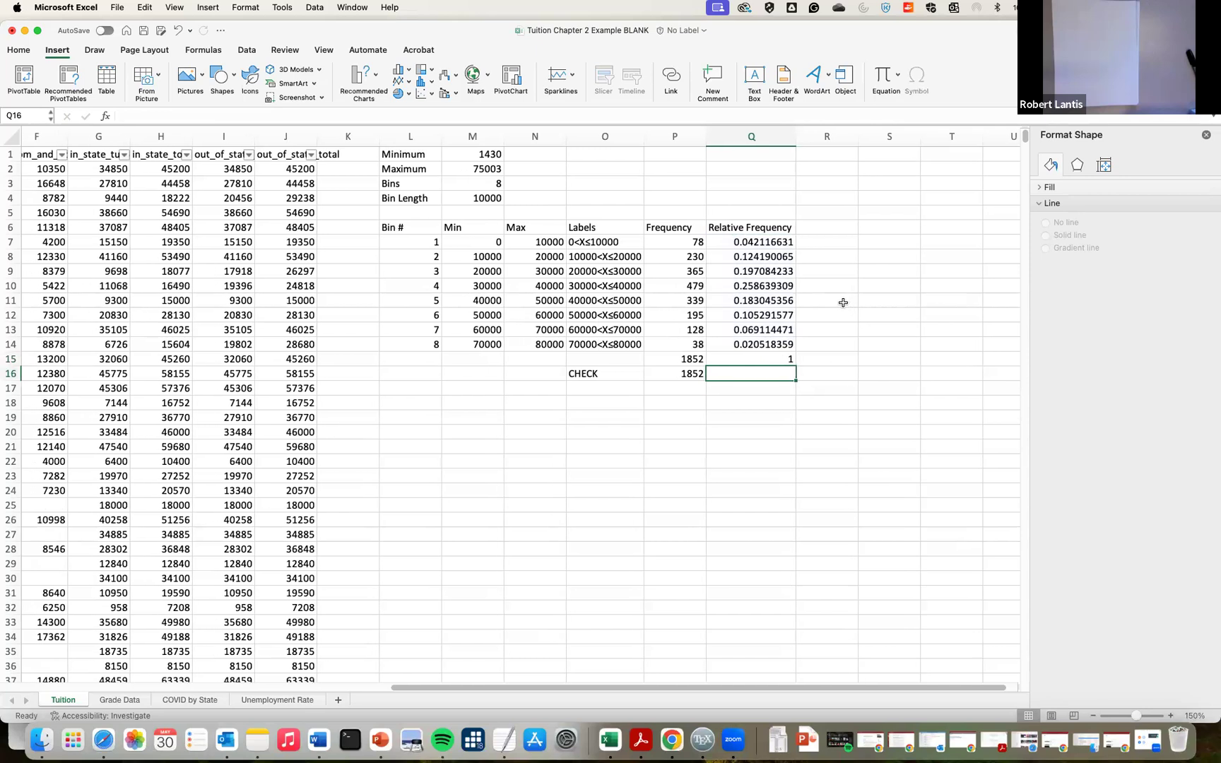
{"action": "scroll", "coordinate": [838, 302], "scroll_direction": "right", "scroll_amount": 1}
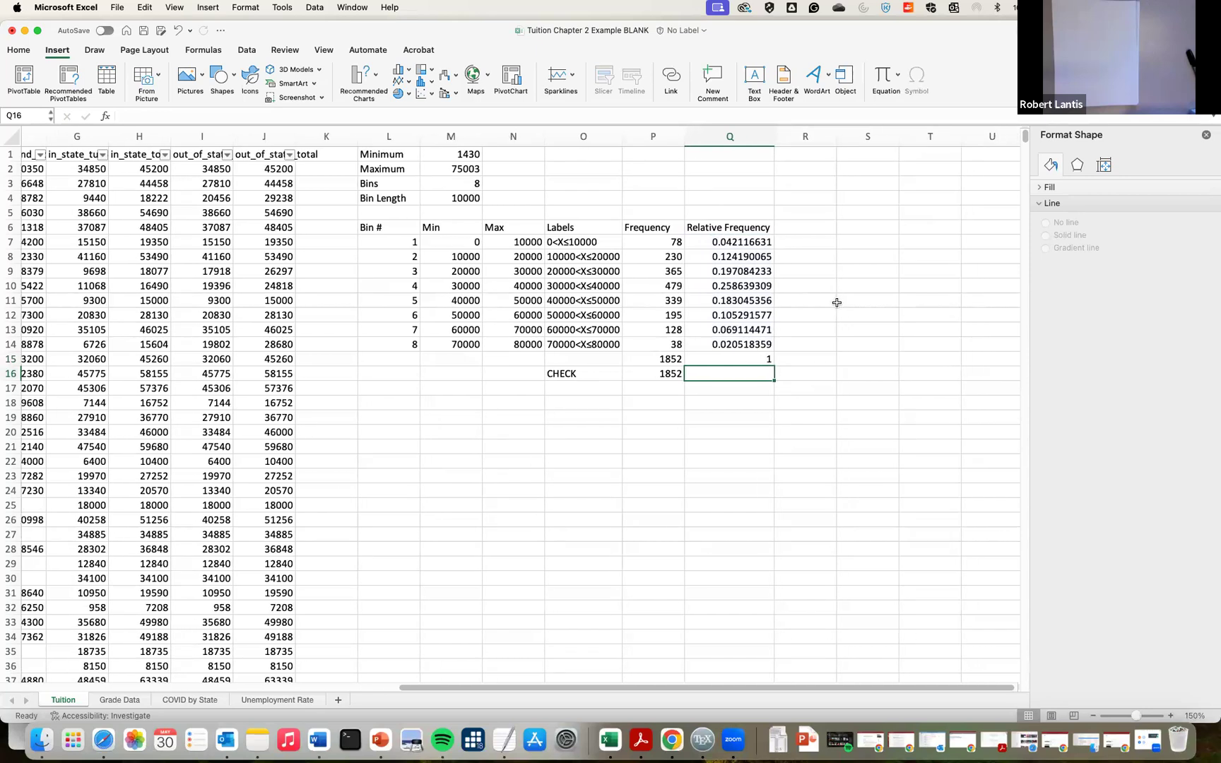
{"action": "left_click", "coordinate": [821, 231]}
{"action": "type", "text": "Percent"}
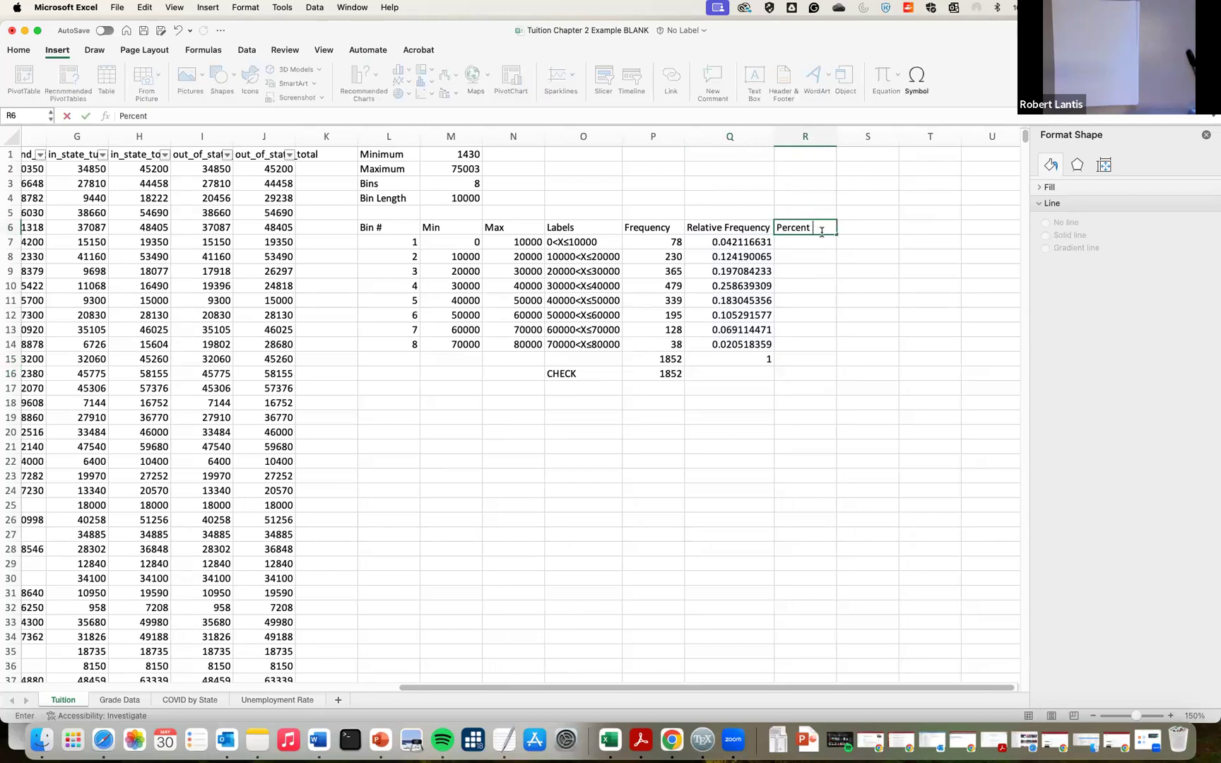
{"action": "type", "text": " Frequency"}
{"action": "key", "text": "Return"}
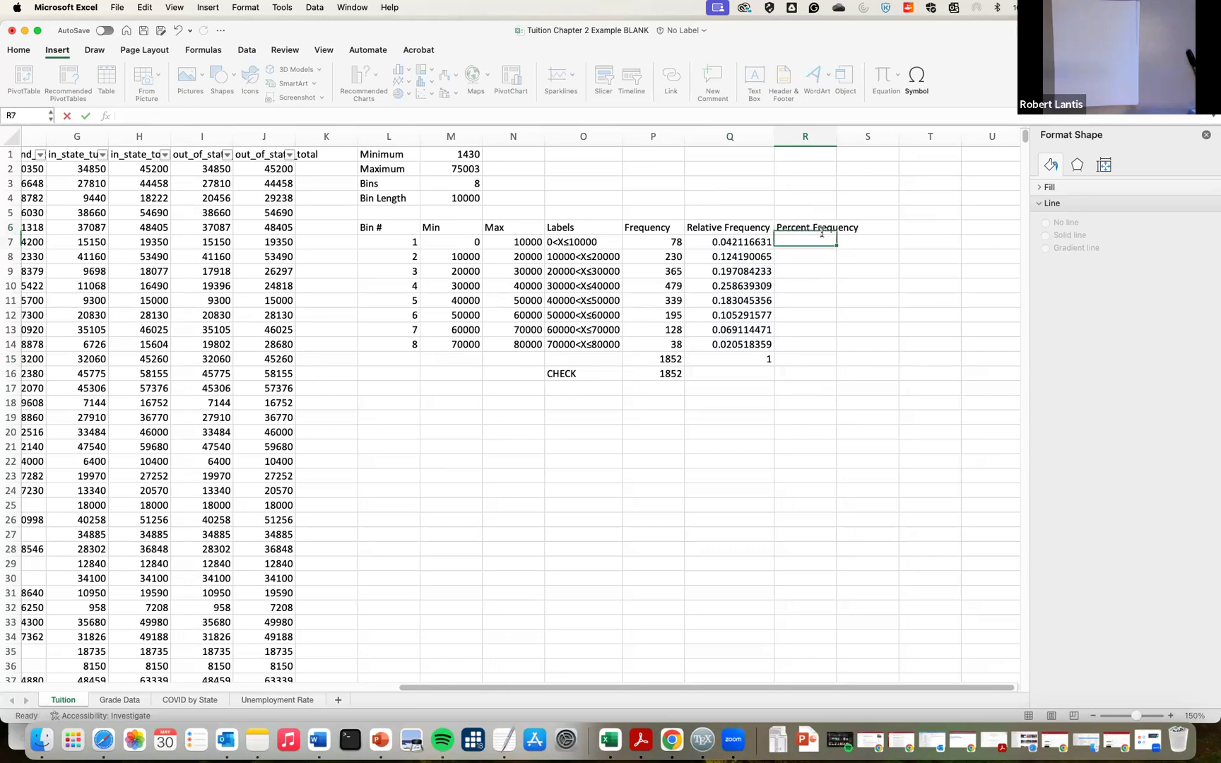
Calculate the first bin's percent frequency in R7 with =Q7*100 and copy the formula down to R14
{"action": "type", "text": "="}
{"action": "key", "text": "Left"}
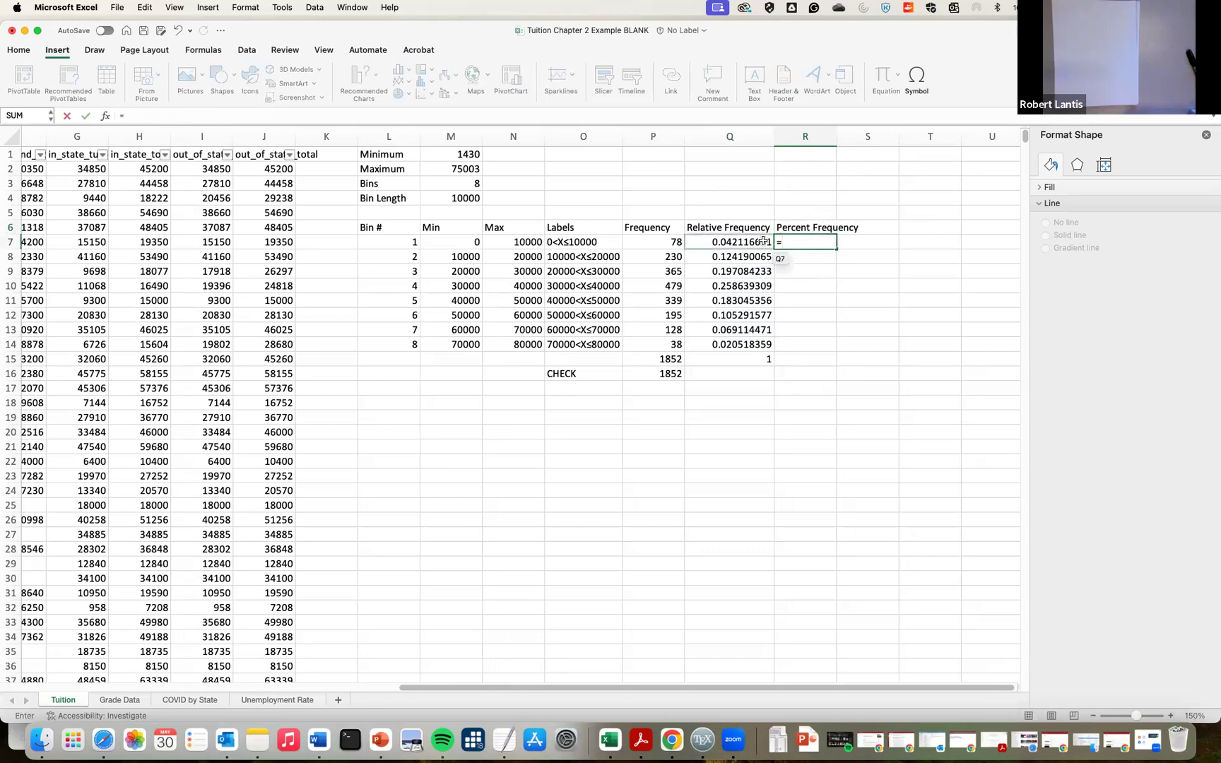
{"action": "type", "text": "*100"}
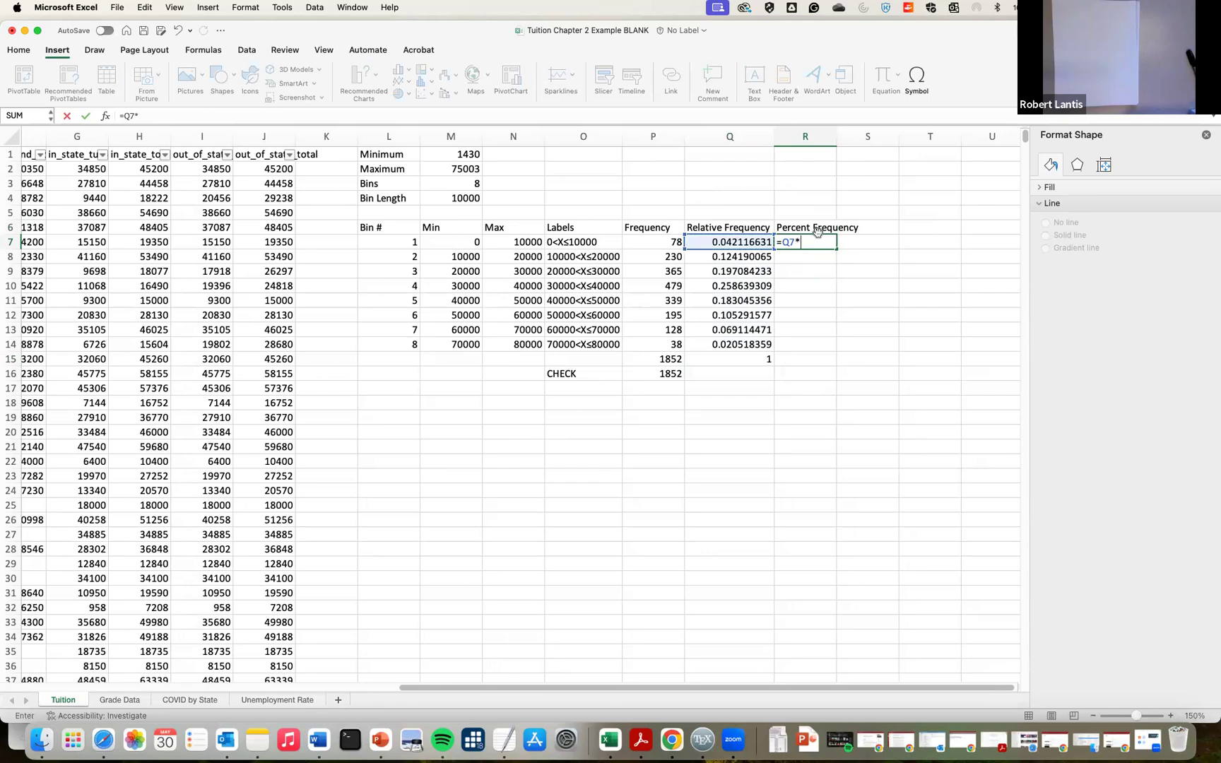
{"action": "key", "text": "Return"}
{"action": "left_click", "coordinate": [812, 242]}
{"action": "left_click_drag", "start_coordinate": [836, 248], "coordinate": [823, 345]}
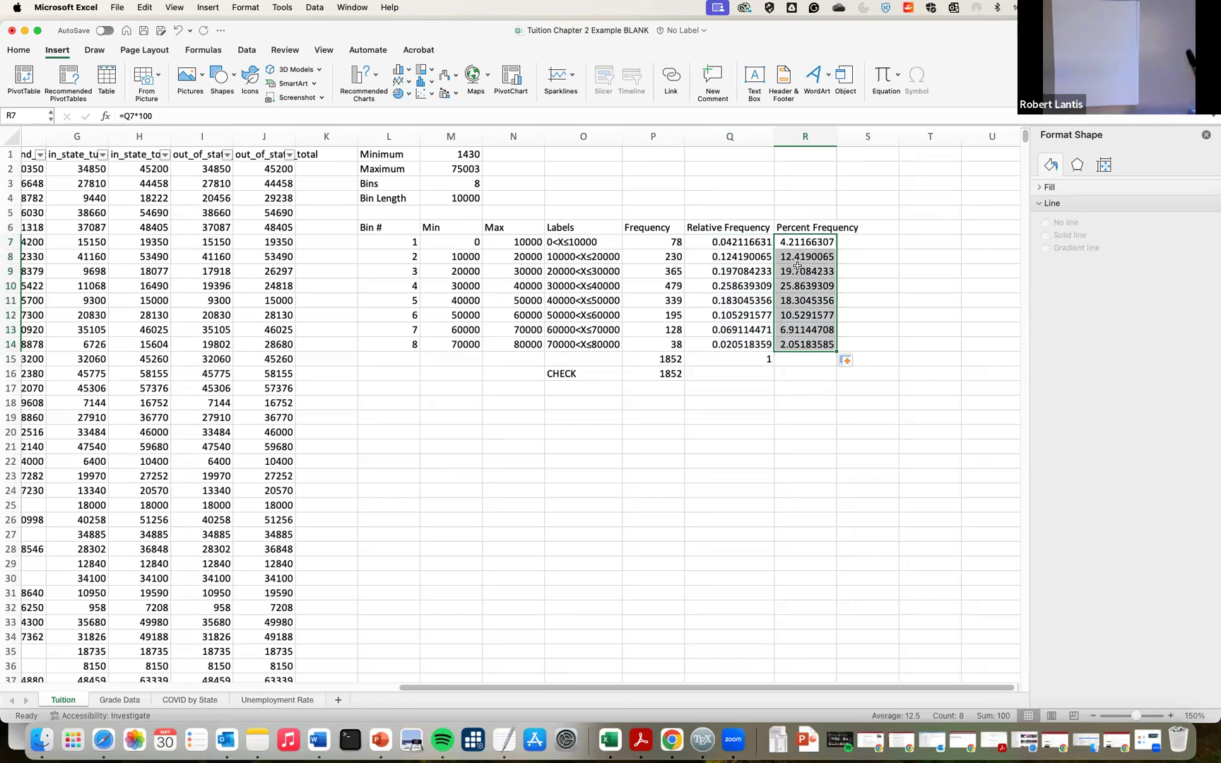
Insert a 2-D clustered column chart of the frequencies in P7:P14 and place it below the table
{"action": "scroll", "coordinate": [797, 266], "scroll_direction": "right", "scroll_amount": 1}
{"action": "left_click", "coordinate": [644, 240]}
{"action": "left_click_drag", "start_coordinate": [651, 240], "coordinate": [648, 344]}
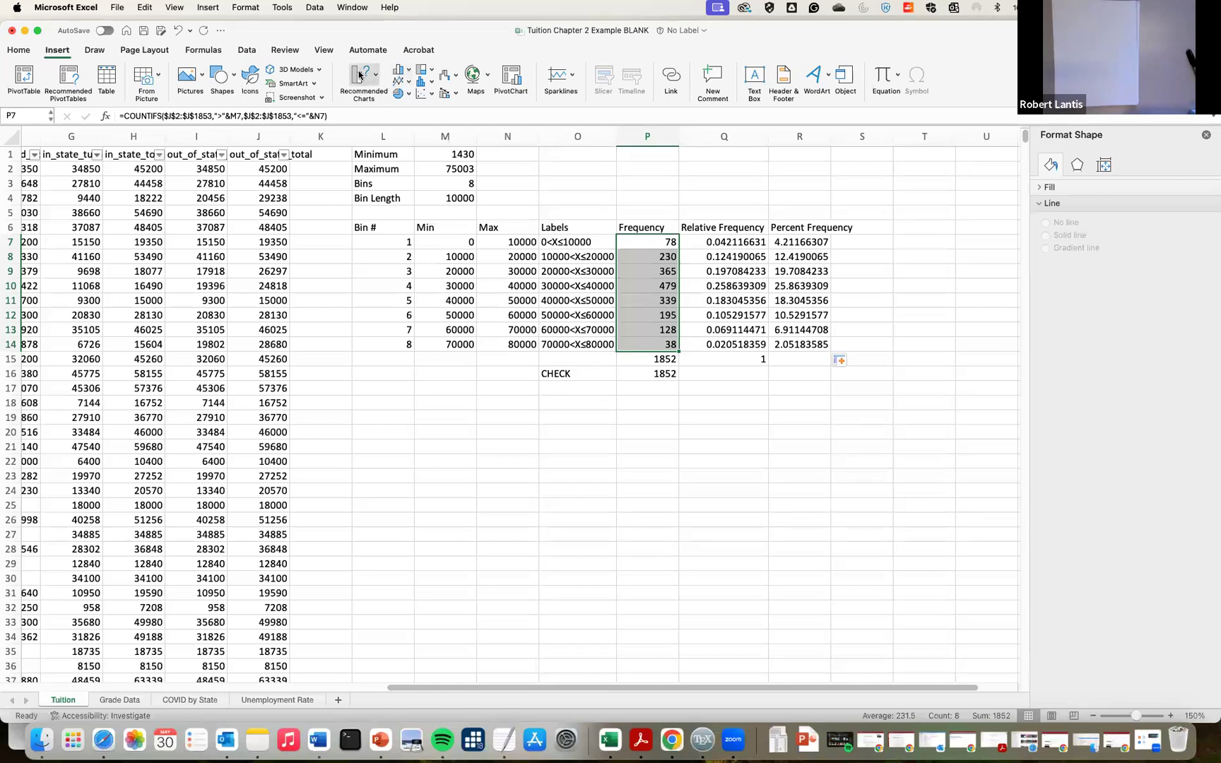
{"action": "left_click", "coordinate": [400, 70]}
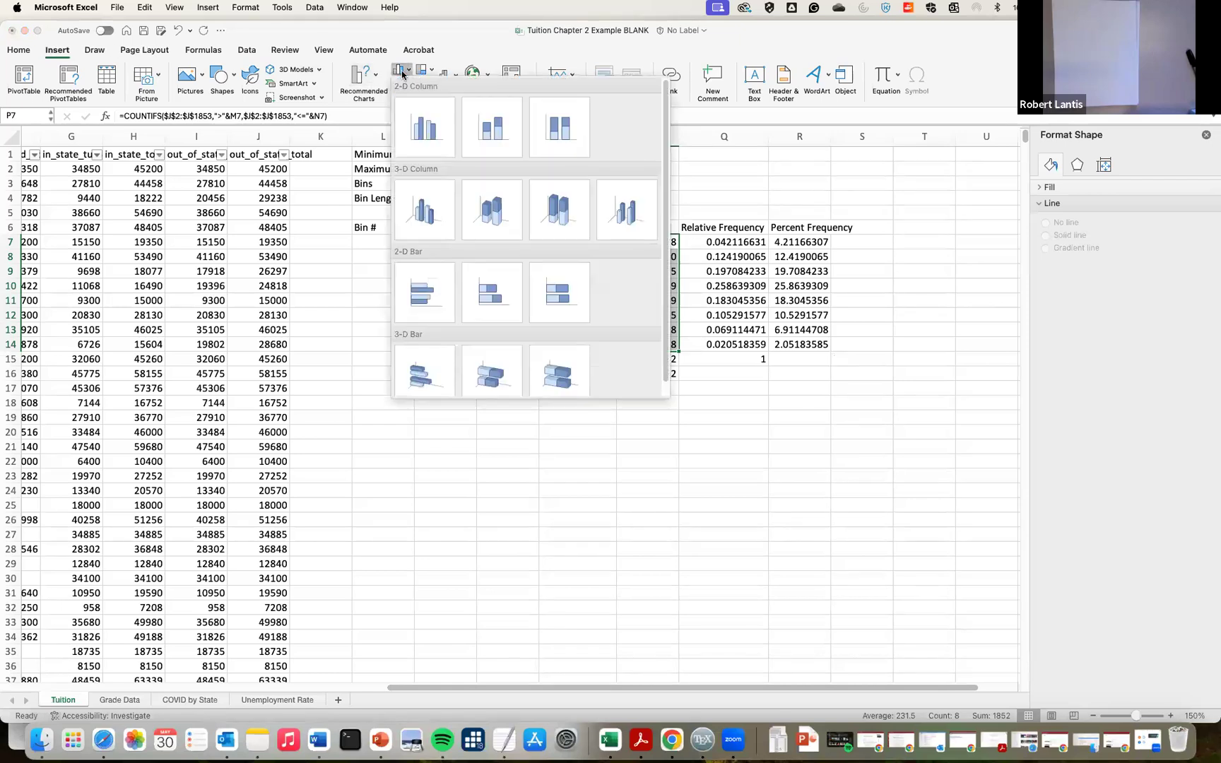
{"action": "left_click", "coordinate": [423, 126]}
{"action": "left_click_drag", "start_coordinate": [534, 338], "coordinate": [696, 424]}
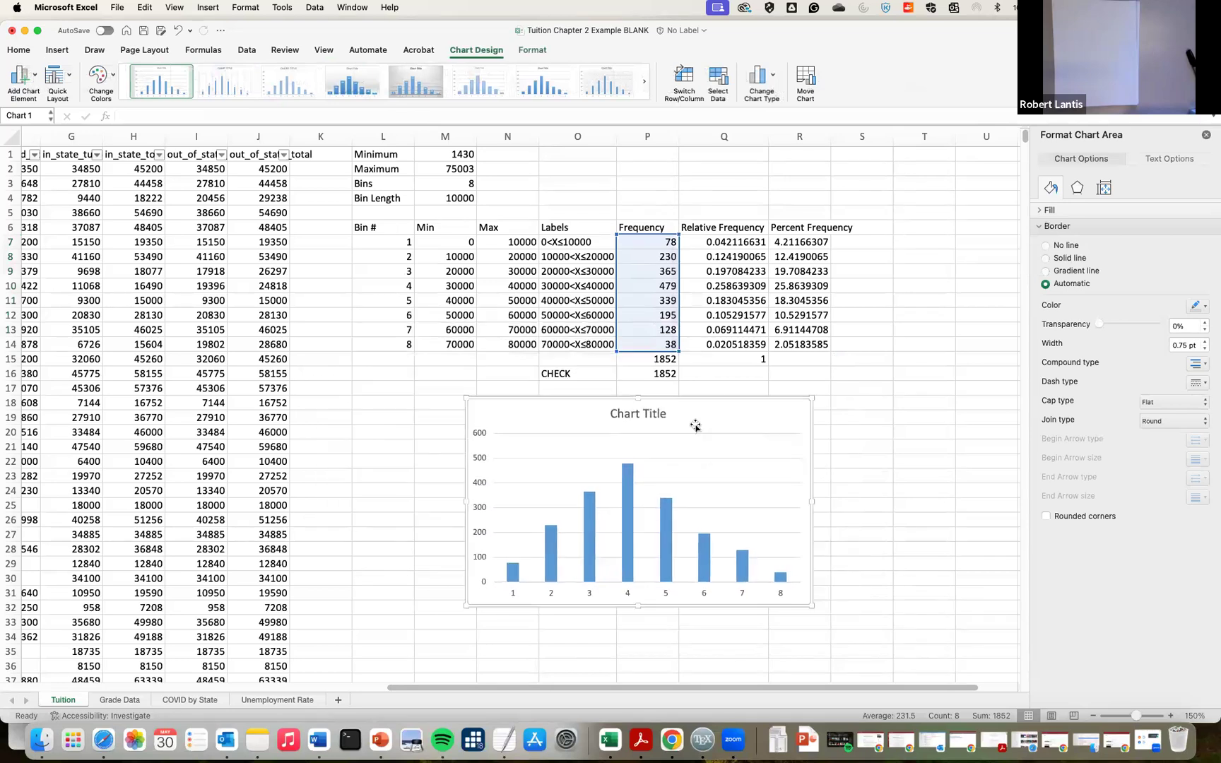
Set the frequency chart's horizontal axis labels to the bin labels in O7:O14
{"action": "left_click", "coordinate": [628, 597]}
{"action": "right_click", "coordinate": [630, 598]}
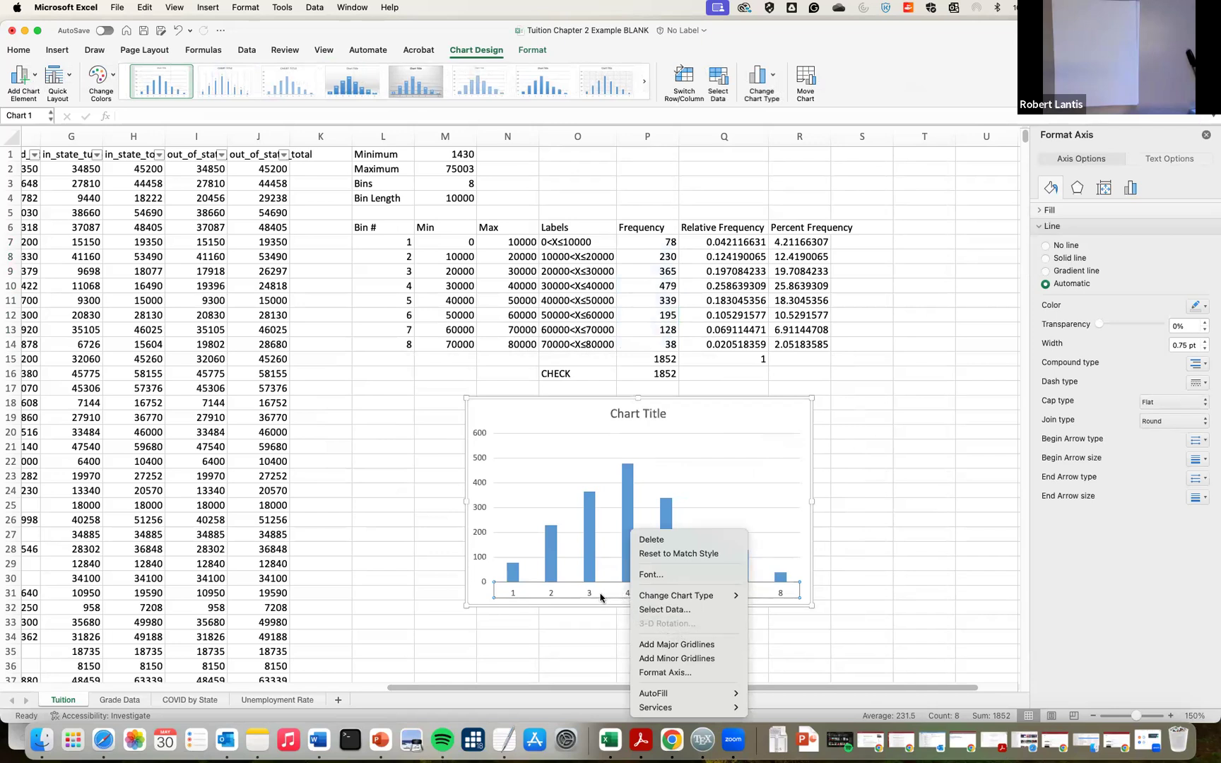
{"action": "left_click", "coordinate": [662, 610]}
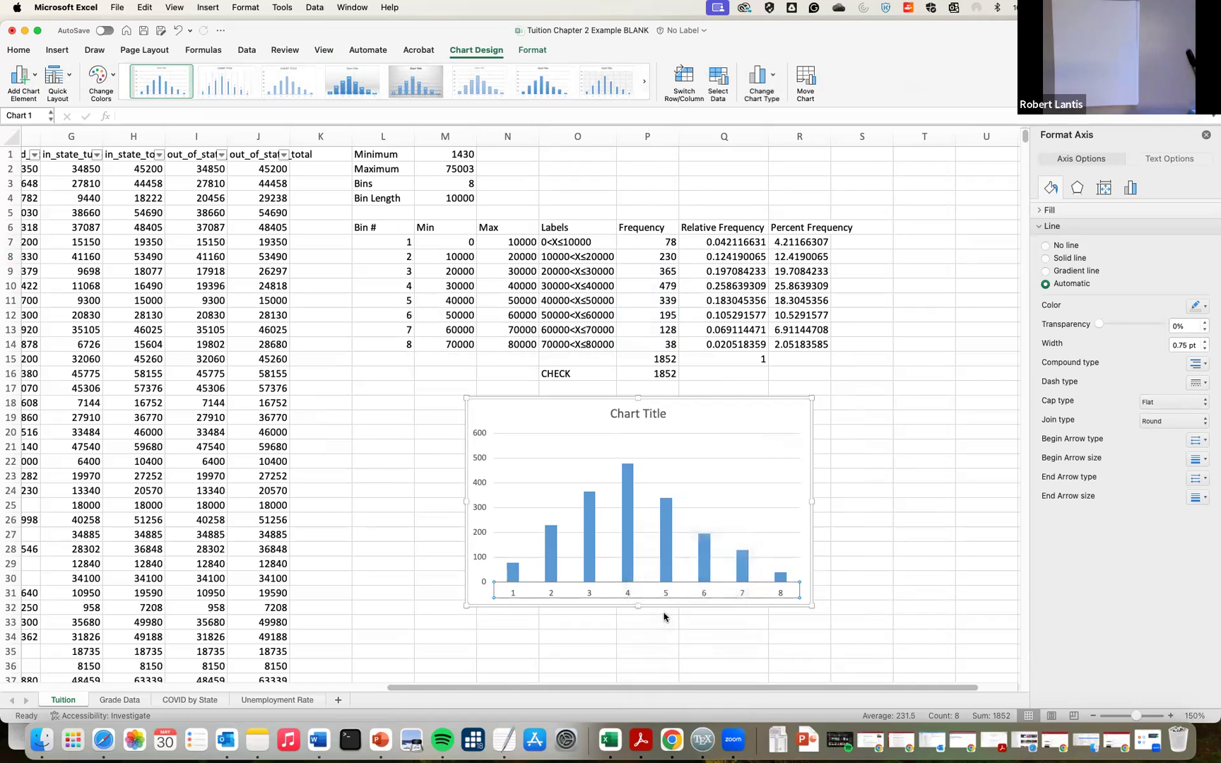
{"action": "left_click", "coordinate": [756, 342]}
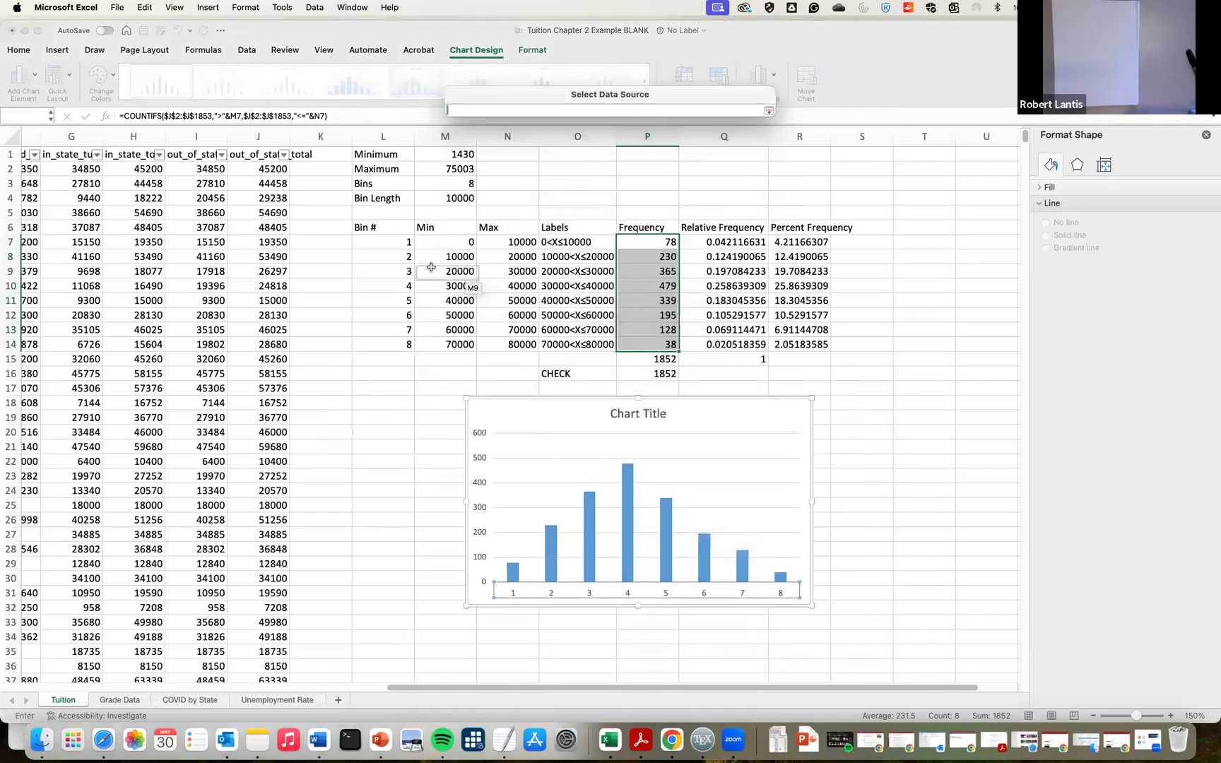
{"action": "left_click_drag", "start_coordinate": [557, 243], "coordinate": [567, 344]}
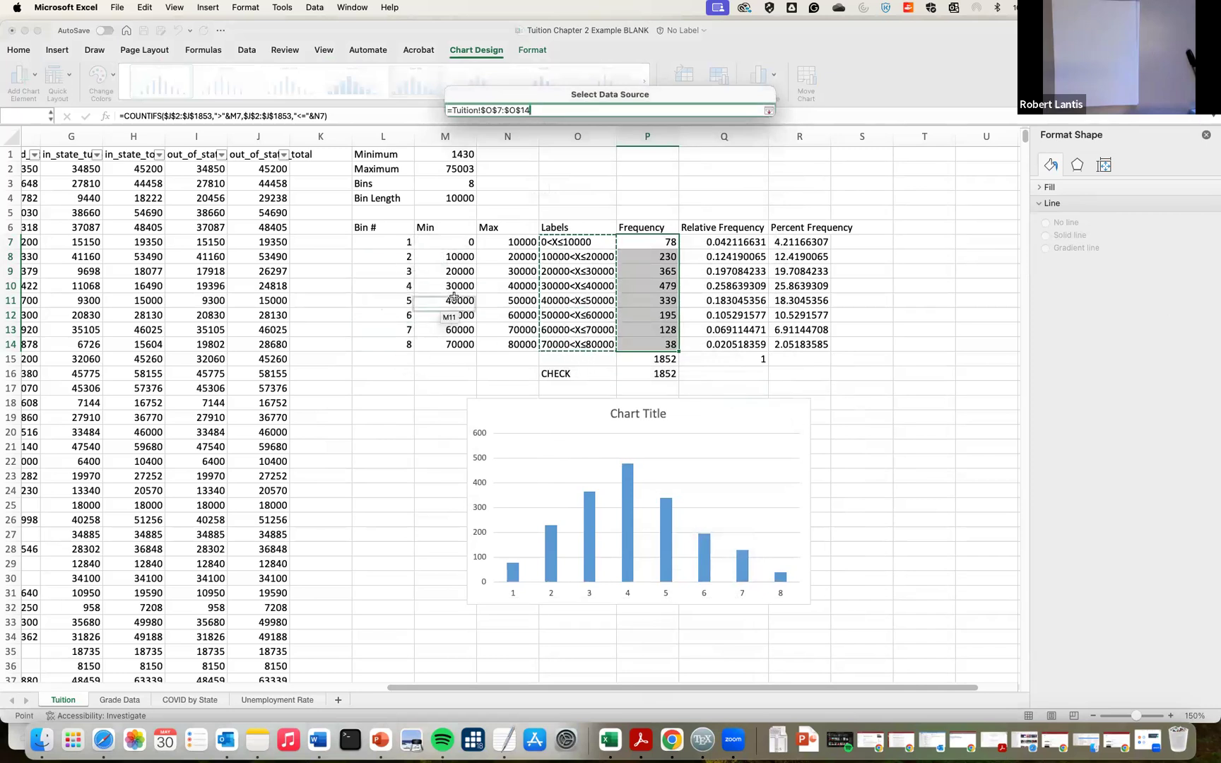
{"action": "key", "text": "Return"}
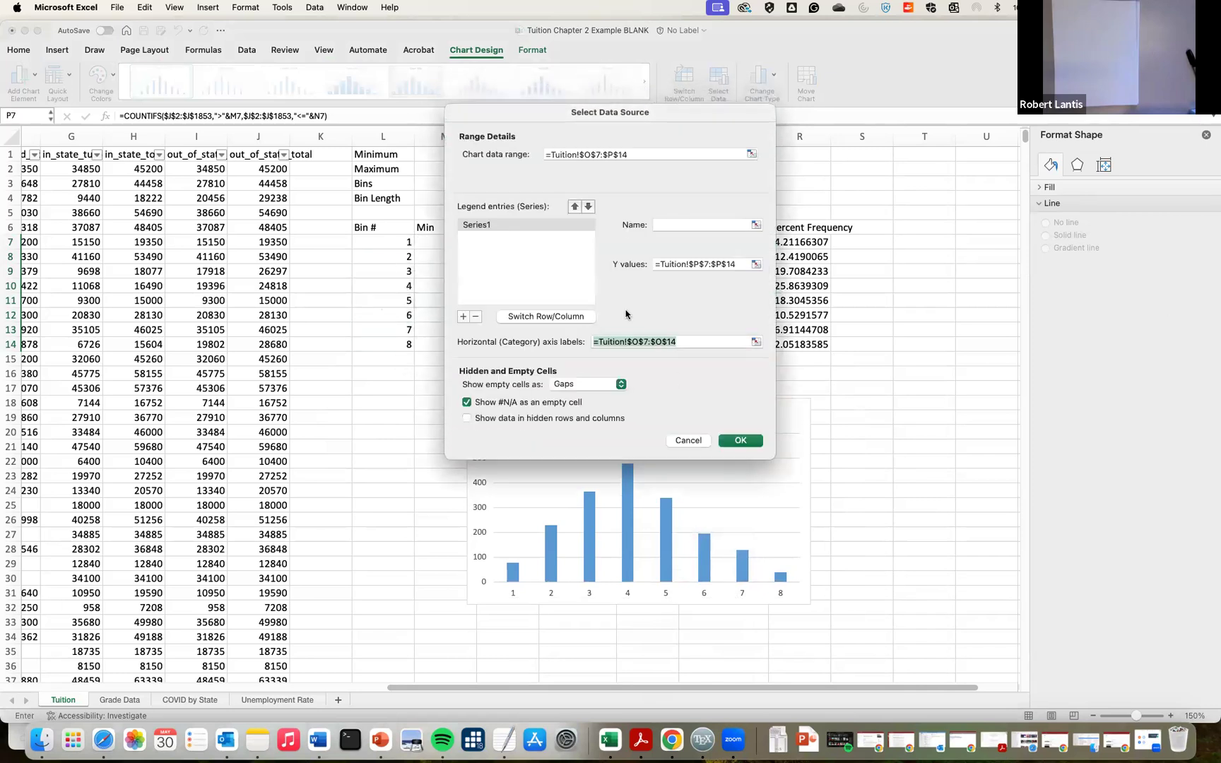
{"action": "left_click", "coordinate": [740, 440]}
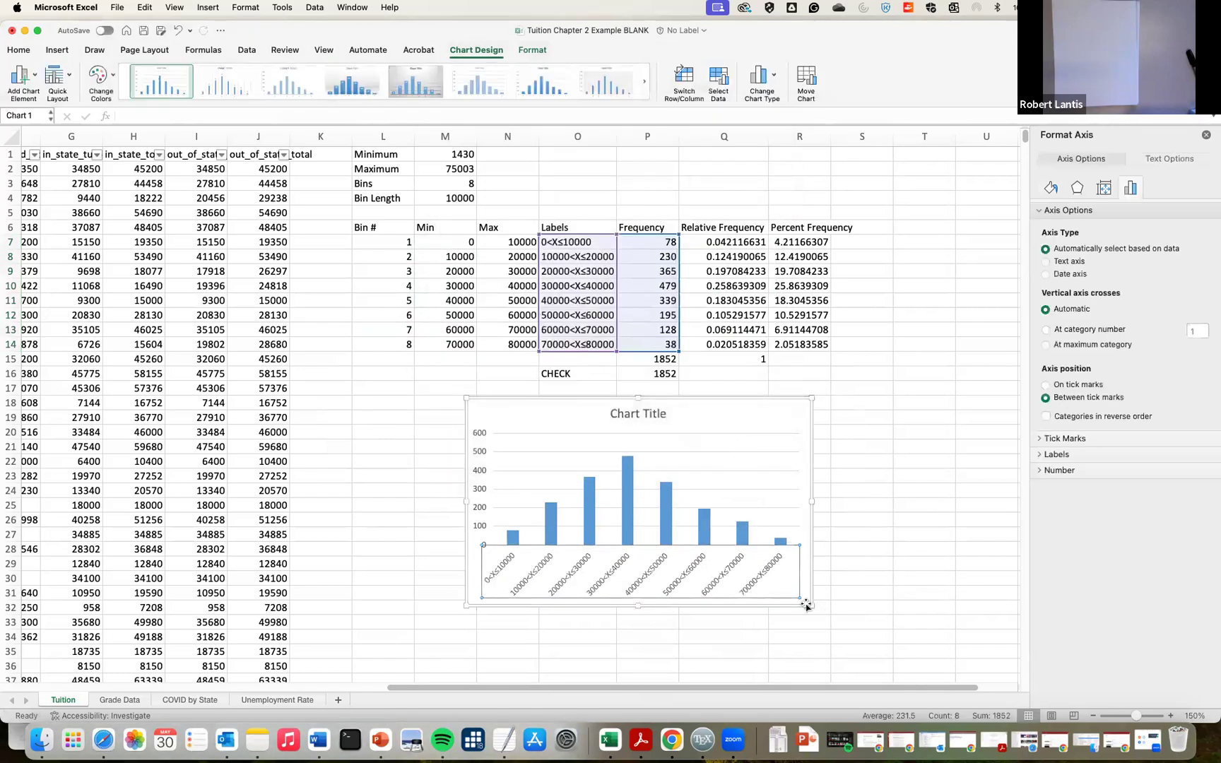
Enlarge the frequency chart so that it extends to column T and about row 35
{"action": "left_click_drag", "start_coordinate": [811, 605], "coordinate": [919, 660]}
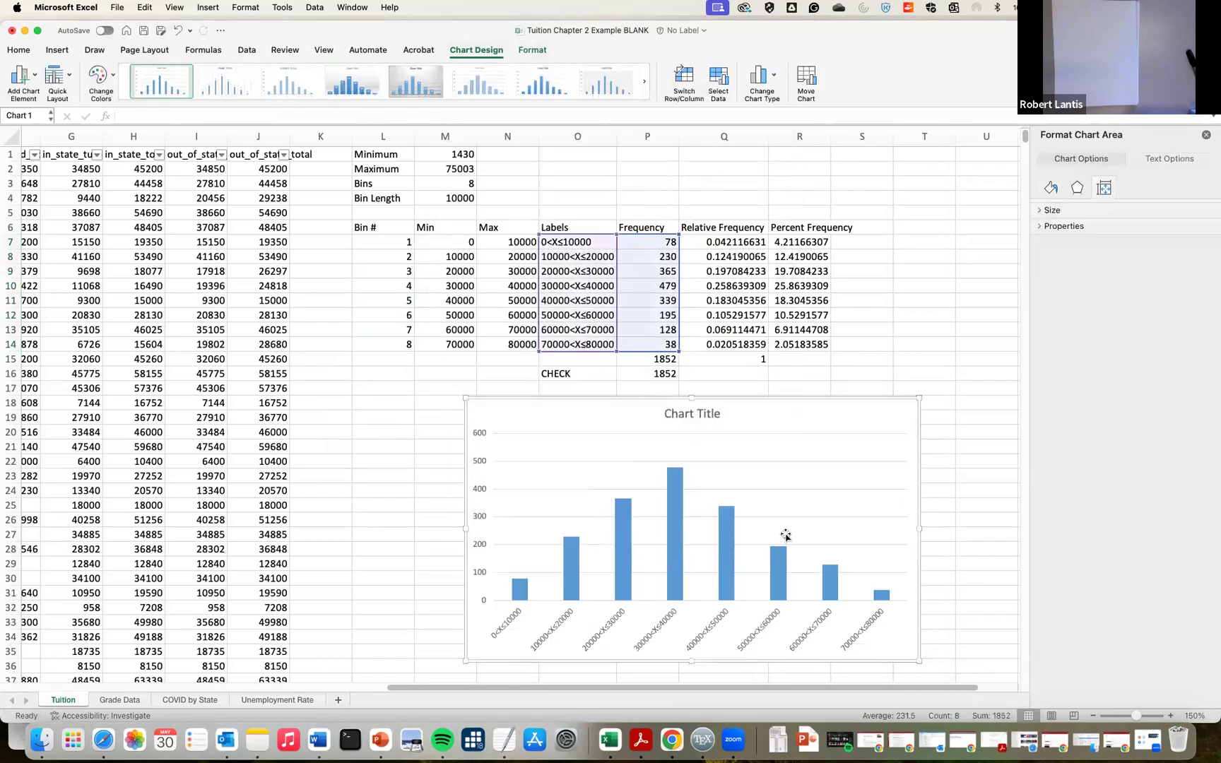
{"action": "scroll", "coordinate": [726, 586], "scroll_direction": "down", "scroll_amount": 1}
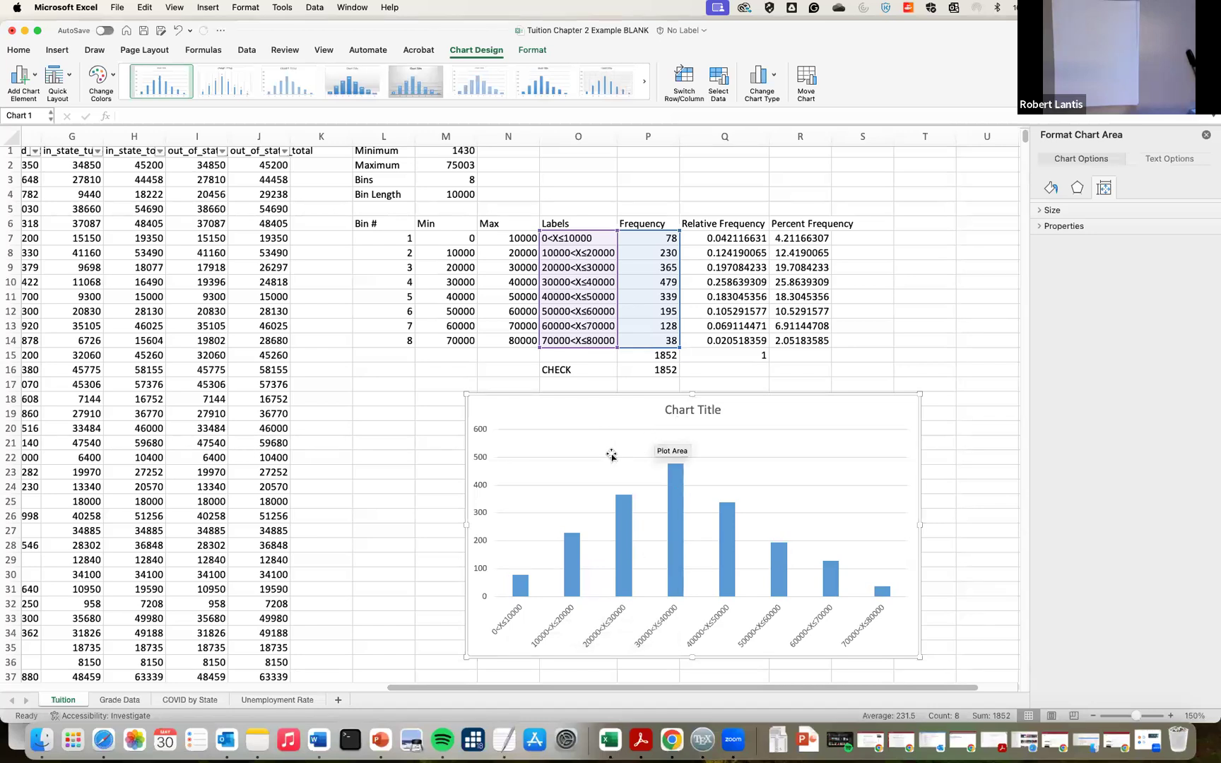
{"action": "left_click", "coordinate": [876, 340]}
Insert a 2-D clustered column chart of the relative frequencies in Q7:Q14
{"action": "scroll", "coordinate": [876, 341], "scroll_direction": "right", "scroll_amount": 1}
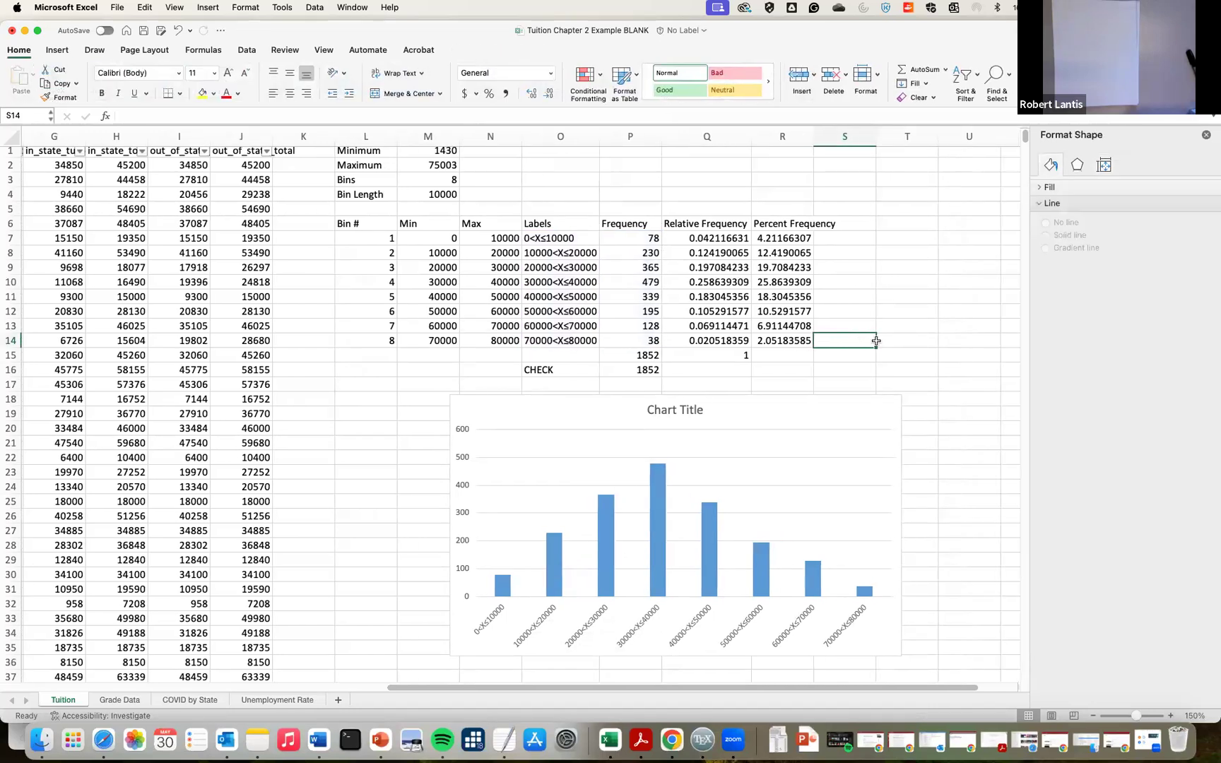
{"action": "scroll", "coordinate": [874, 340], "scroll_direction": "right", "scroll_amount": 5}
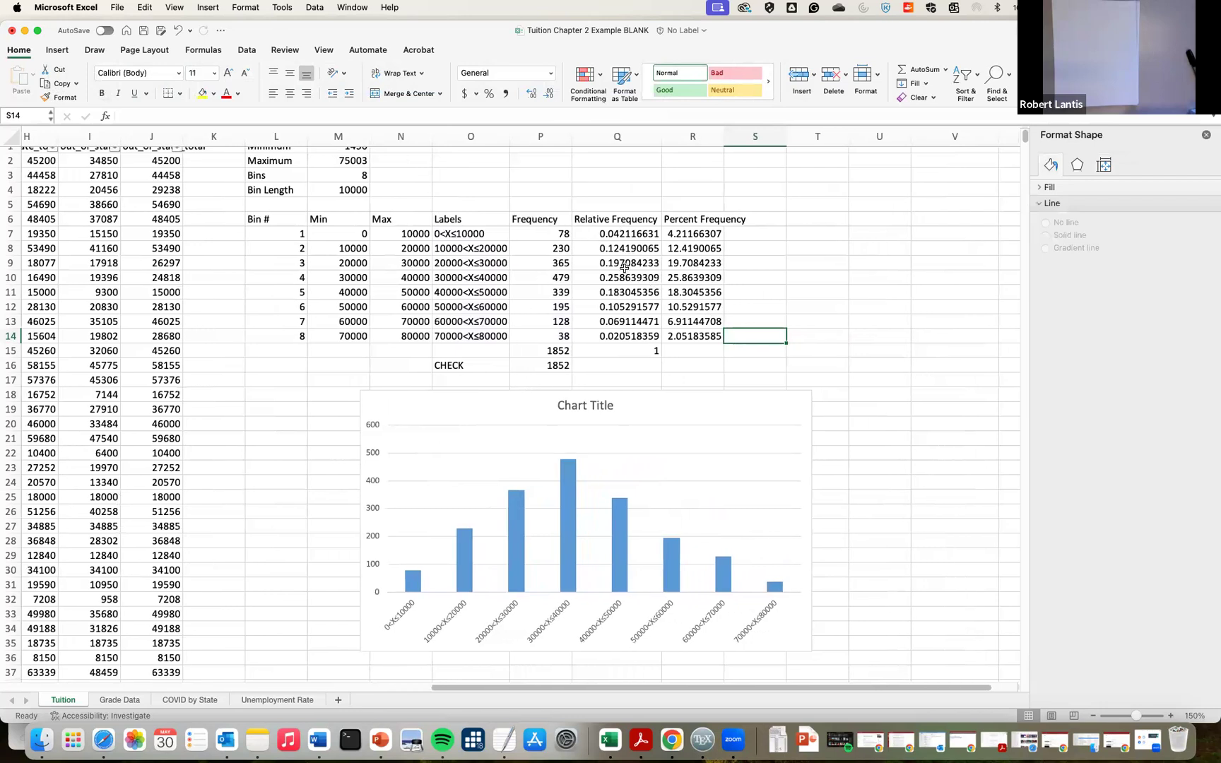
{"action": "left_click_drag", "start_coordinate": [595, 234], "coordinate": [614, 336]}
{"action": "left_click", "coordinate": [61, 53]}
{"action": "left_click", "coordinate": [401, 71]}
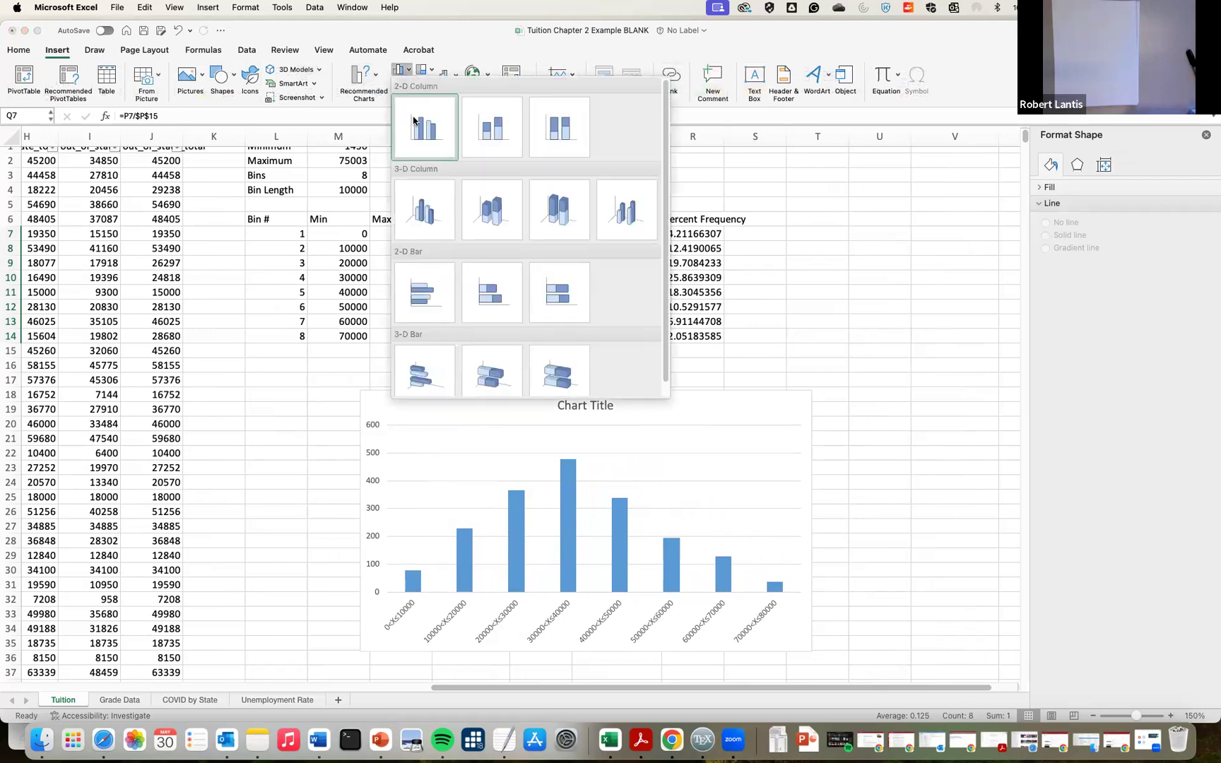
{"action": "left_click", "coordinate": [417, 122]}
Place the relative frequency chart directly beside the frequency chart and enlarge it to about the same height
{"action": "left_click_drag", "start_coordinate": [604, 326], "coordinate": [1022, 459]}
{"action": "scroll", "coordinate": [736, 400], "scroll_direction": "down", "scroll_amount": 1}
{"action": "scroll", "coordinate": [736, 401], "scroll_direction": "down", "scroll_amount": 1}
{"action": "left_click_drag", "start_coordinate": [739, 350], "coordinate": [626, 315]}
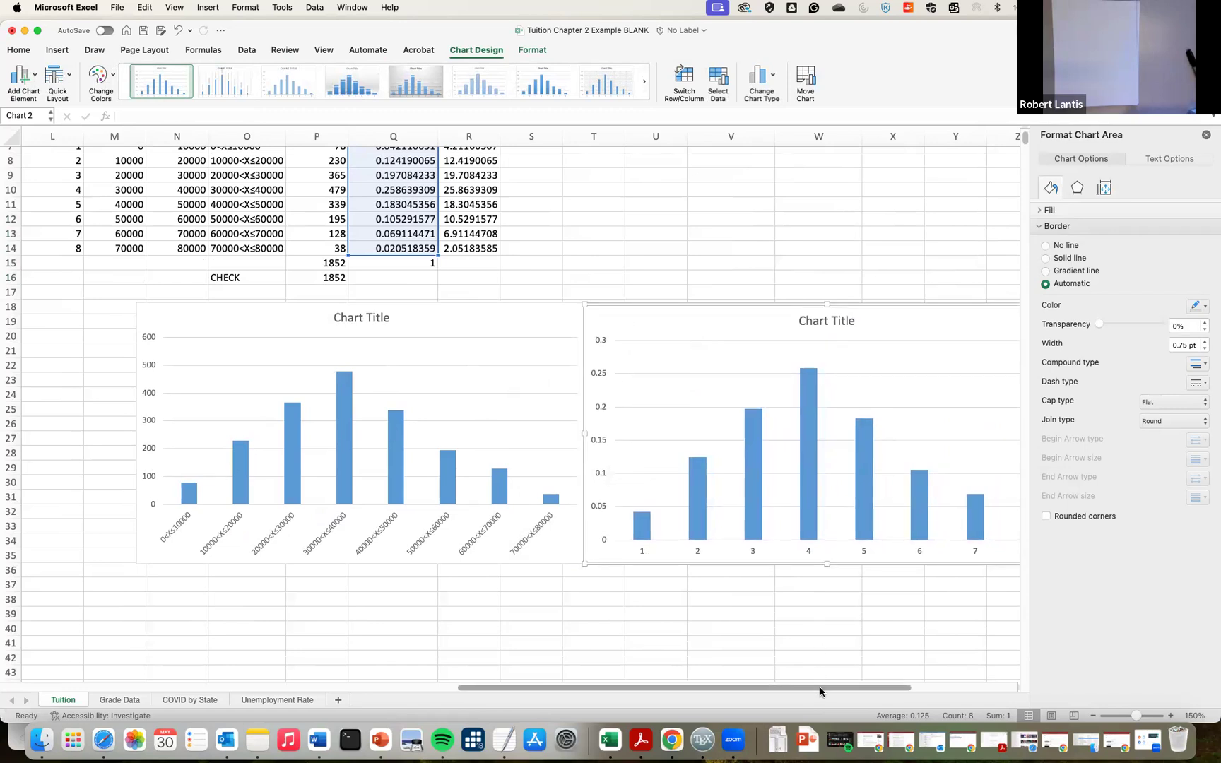
{"action": "scroll", "coordinate": [822, 689], "scroll_direction": "right", "scroll_amount": 3}
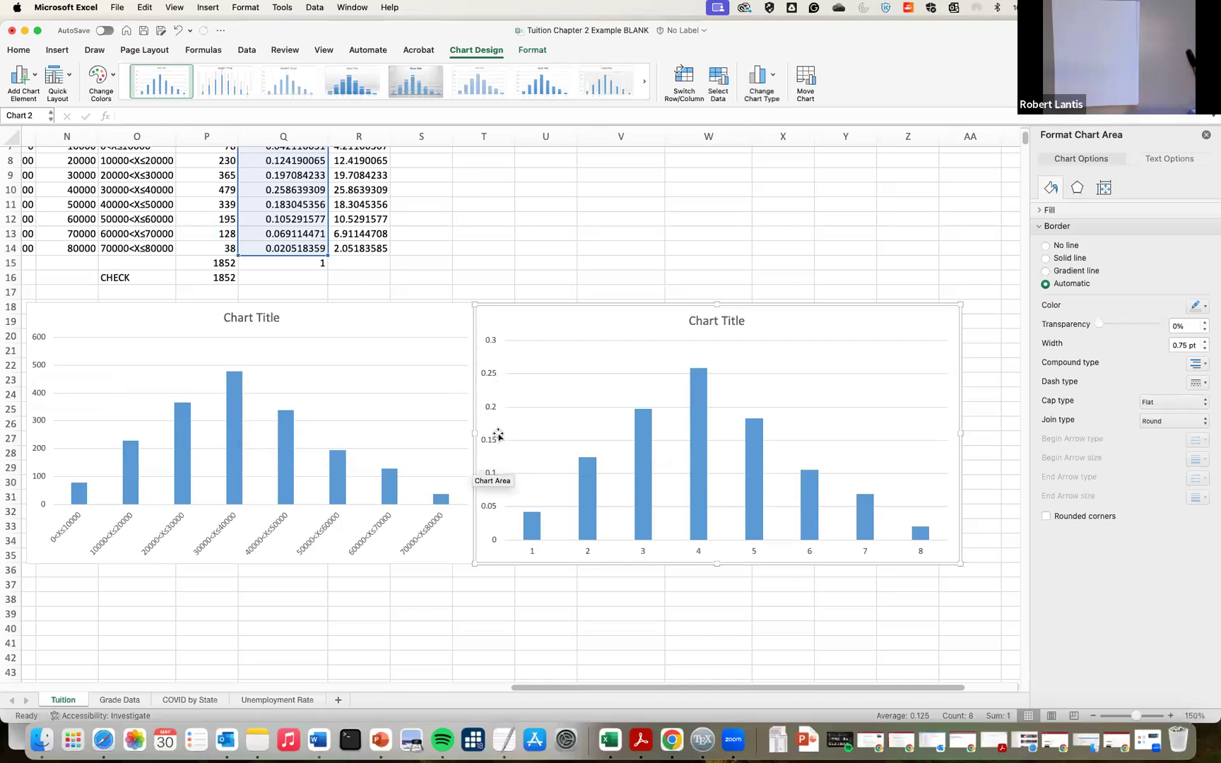
Widen column R to fit the Percent Frequency heading
{"action": "scroll", "coordinate": [496, 432], "scroll_direction": "down", "scroll_amount": 1}
{"action": "scroll", "coordinate": [420, 456], "scroll_direction": "up", "scroll_amount": 5}
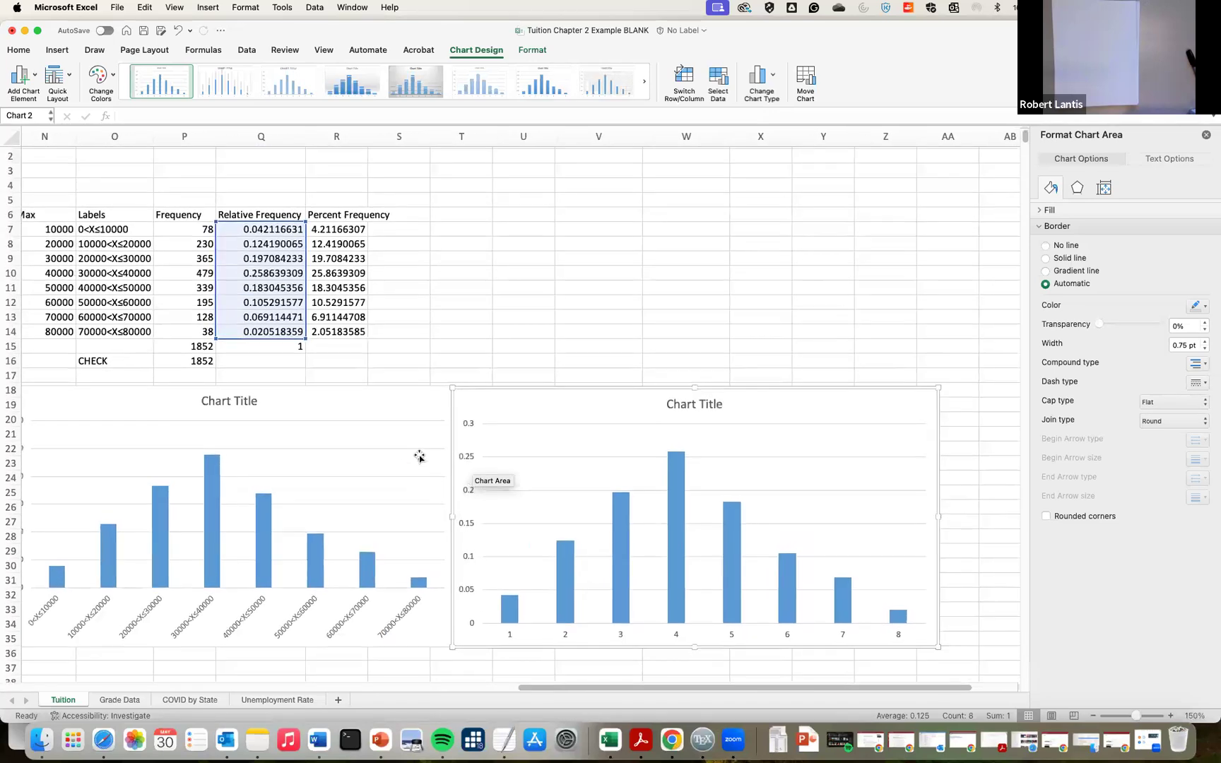
{"action": "scroll", "coordinate": [420, 455], "scroll_direction": "left", "scroll_amount": 5}
{"action": "left_click", "coordinate": [566, 248]}
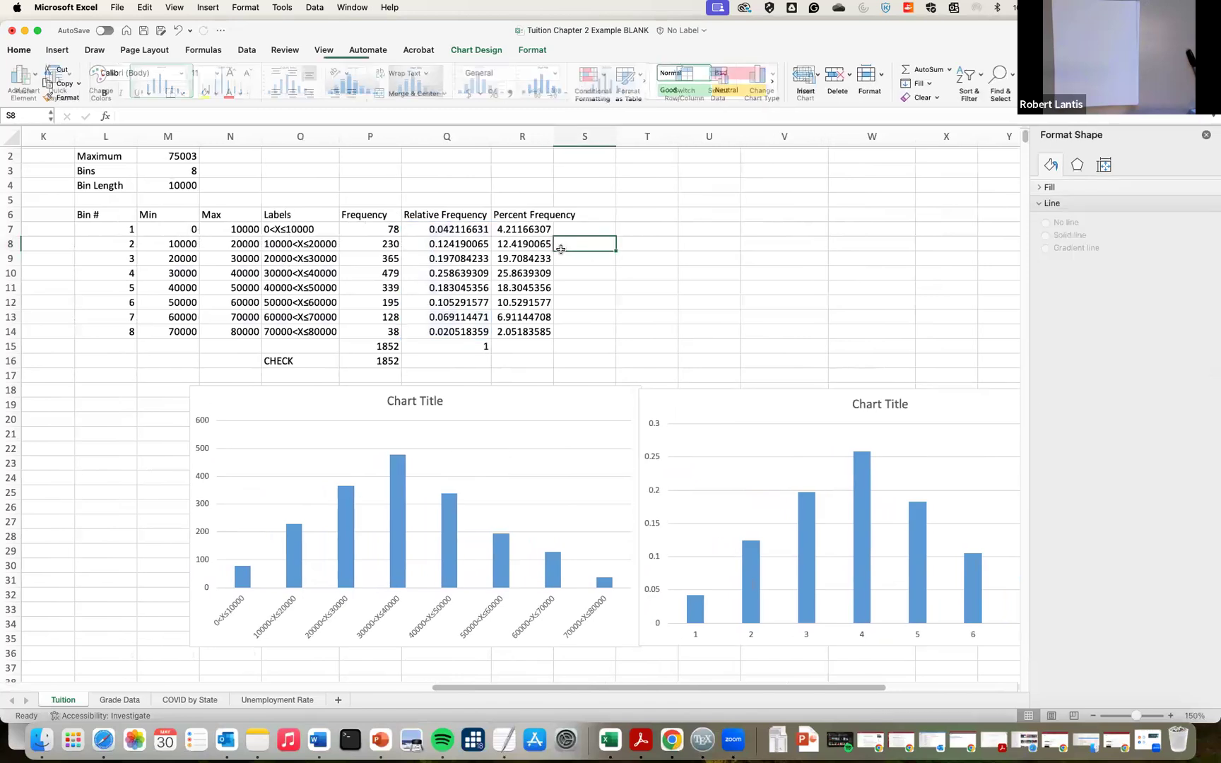
{"action": "scroll", "coordinate": [567, 207], "scroll_direction": "down", "scroll_amount": 1}
{"action": "scroll", "coordinate": [567, 208], "scroll_direction": "right", "scroll_amount": 1}
{"action": "double_click", "coordinate": [553, 136]}
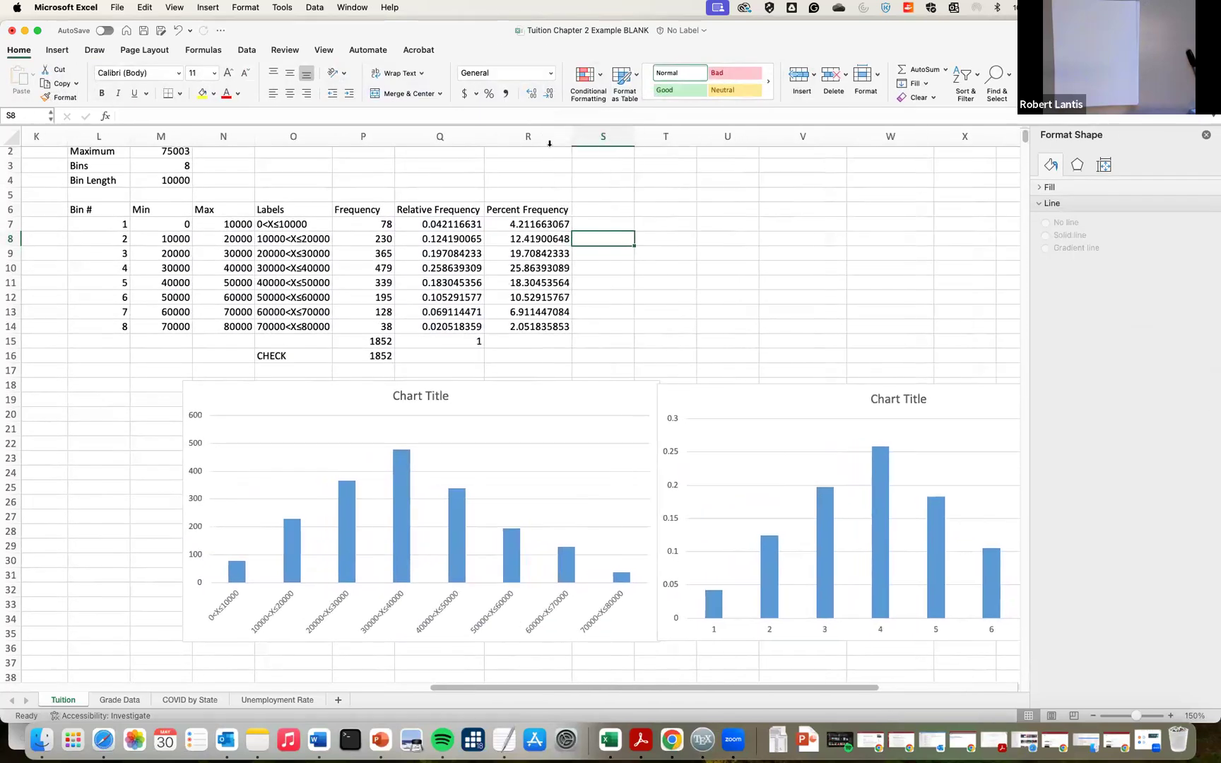
Add the heading Cumulative Relative Frequency in S6 and widen column S to fit it
{"action": "left_click", "coordinate": [594, 210]}
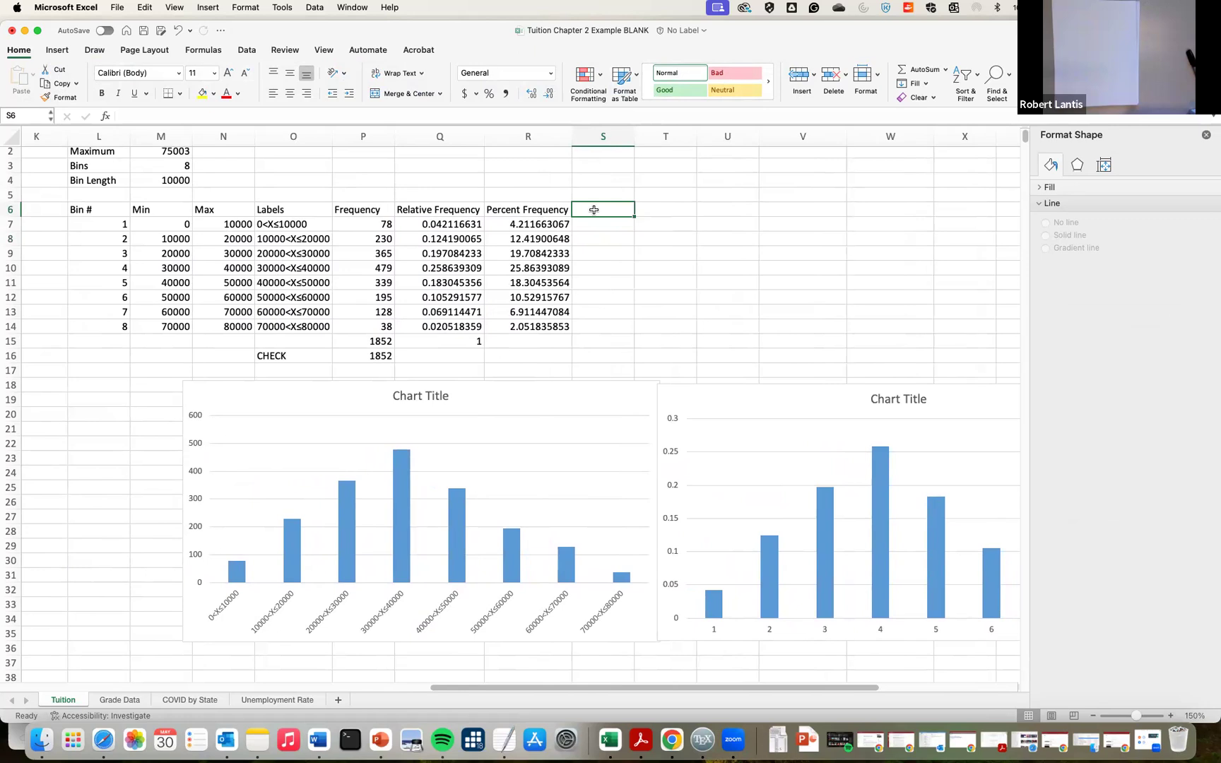
{"action": "left_click", "coordinate": [437, 212]}
{"action": "left_click", "coordinate": [620, 212]}
{"action": "type", "text": "Cumul"}
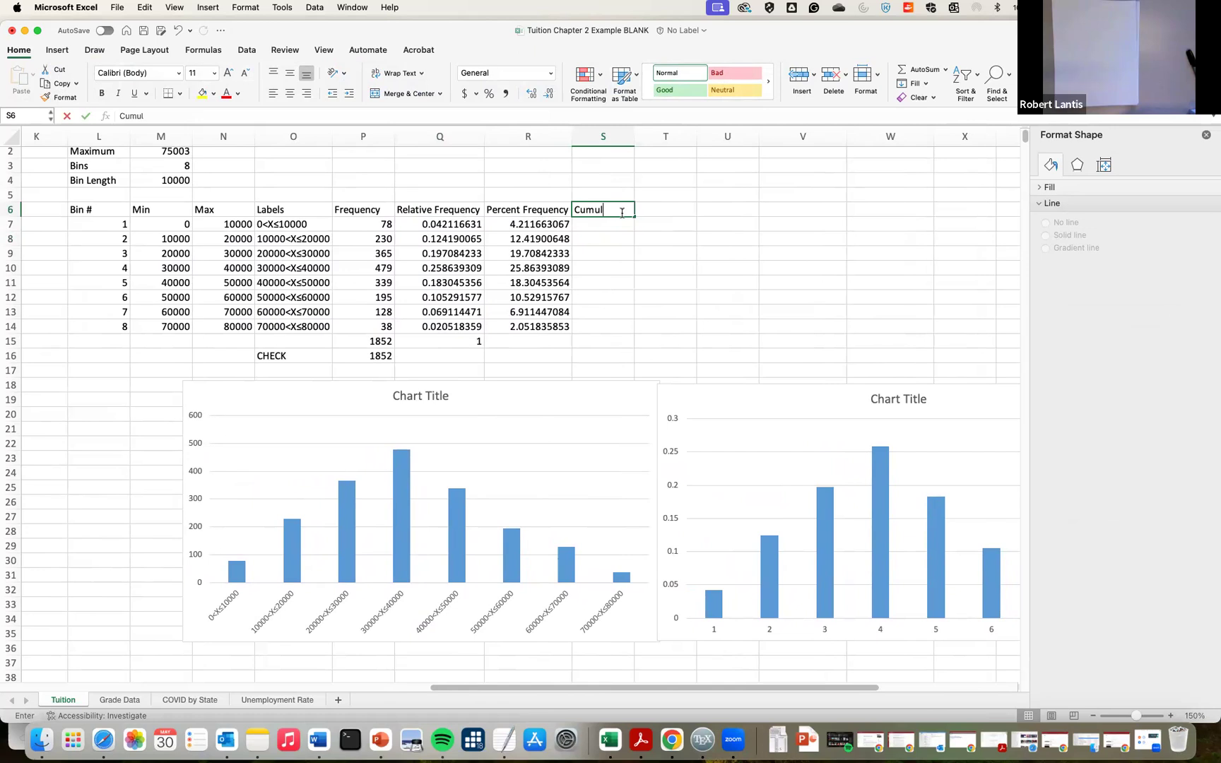
{"action": "type", "text": "ative Relative Frequency"}
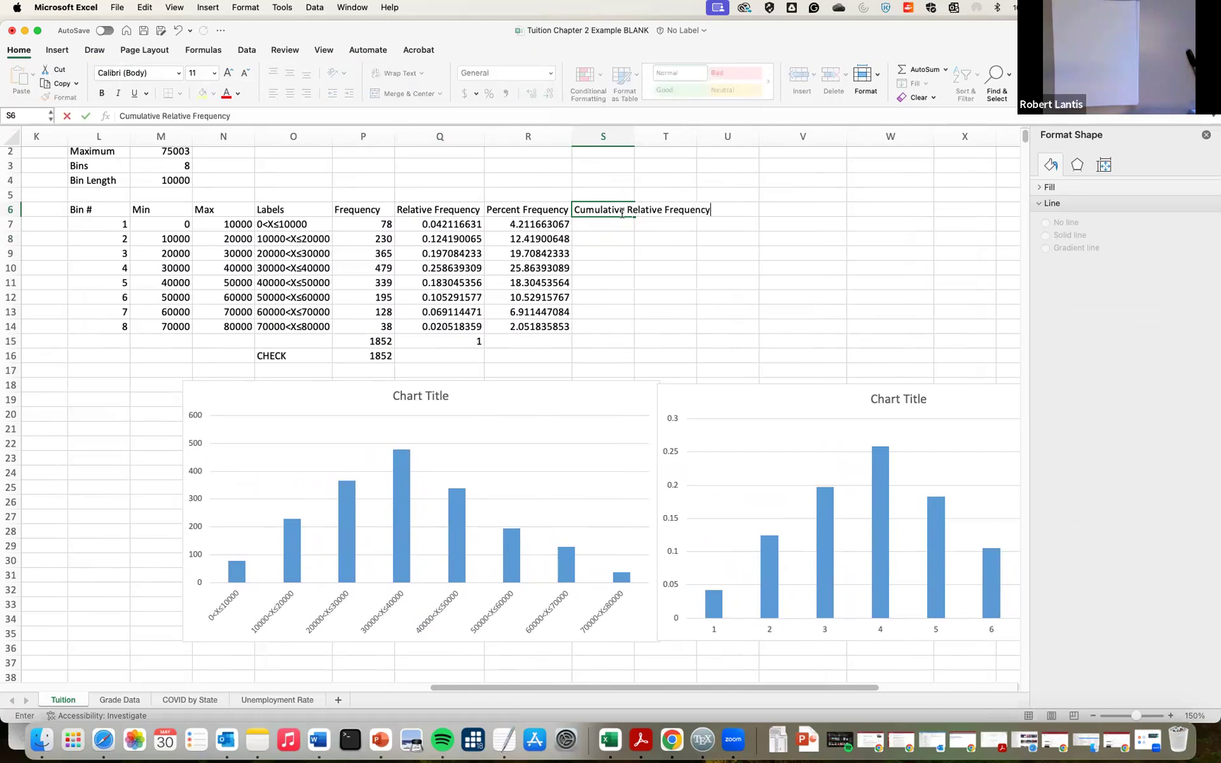
{"action": "key", "text": "Return"}
{"action": "double_click", "coordinate": [635, 137]}
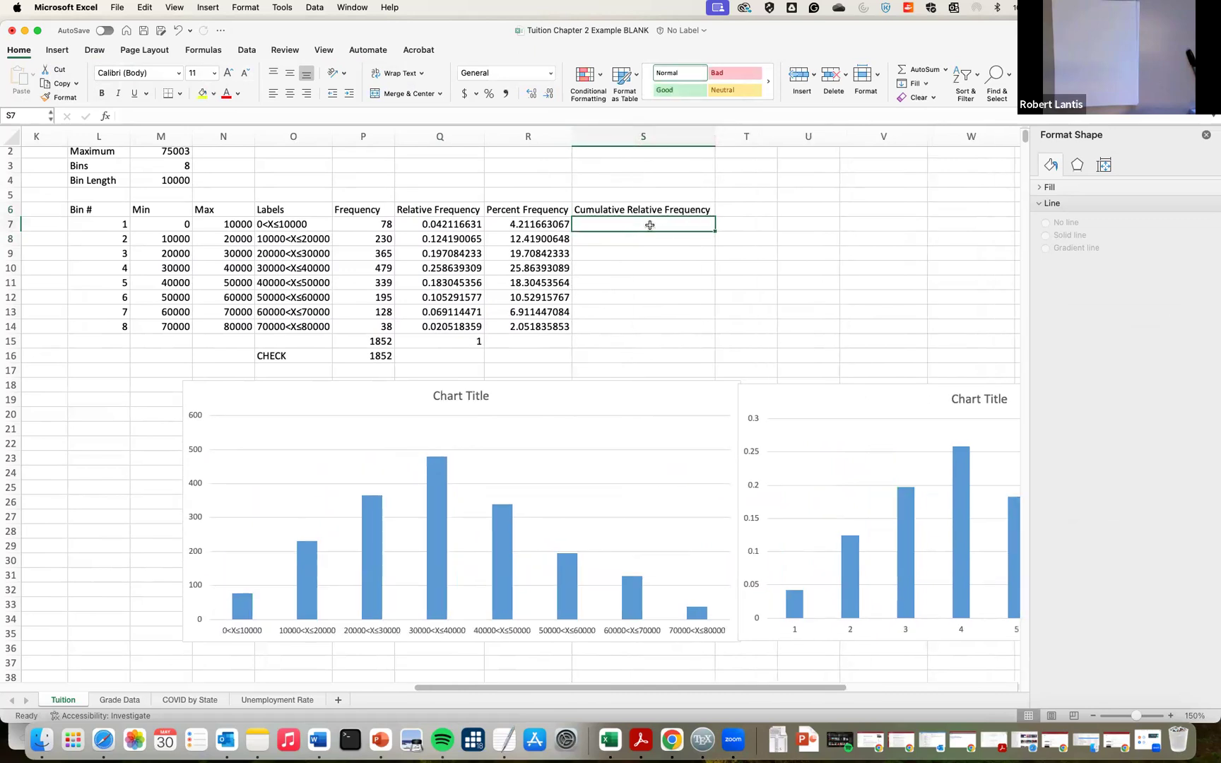
Set the first cumulative relative frequency in S7 to =Q7
{"action": "type", "text": "="}
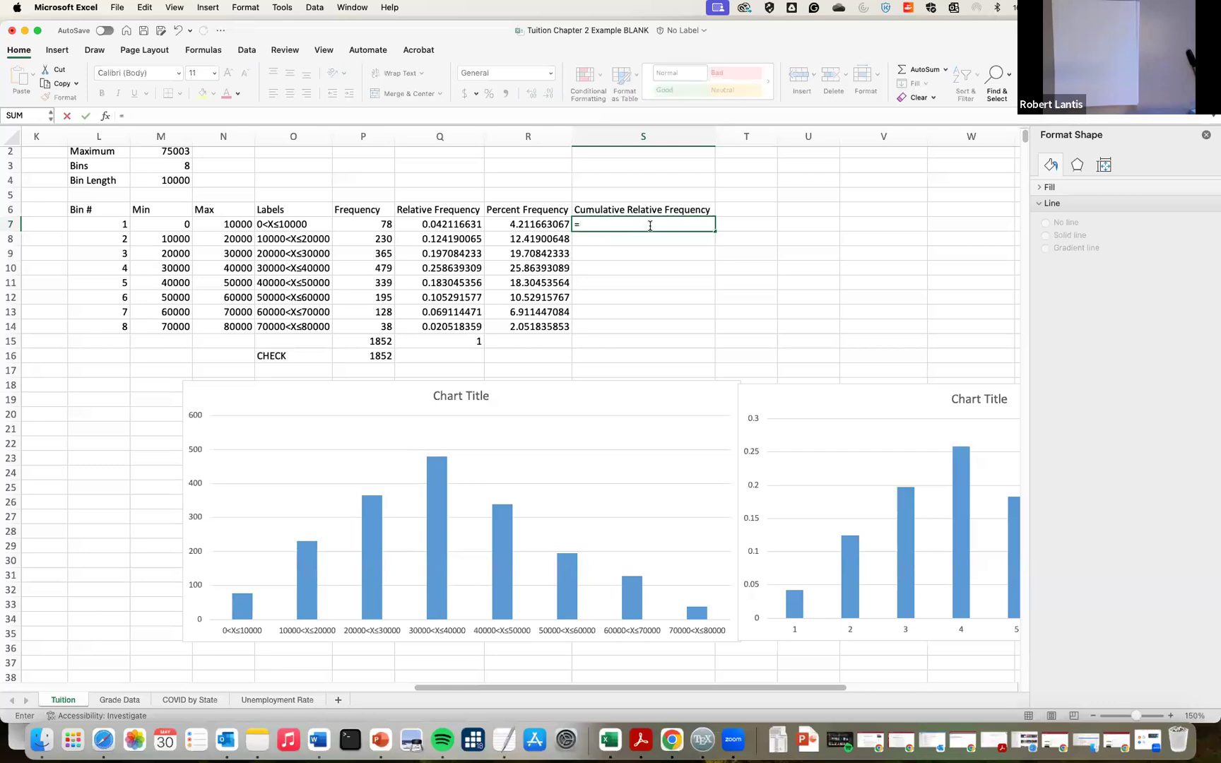
{"action": "key", "text": "BackSpace"}
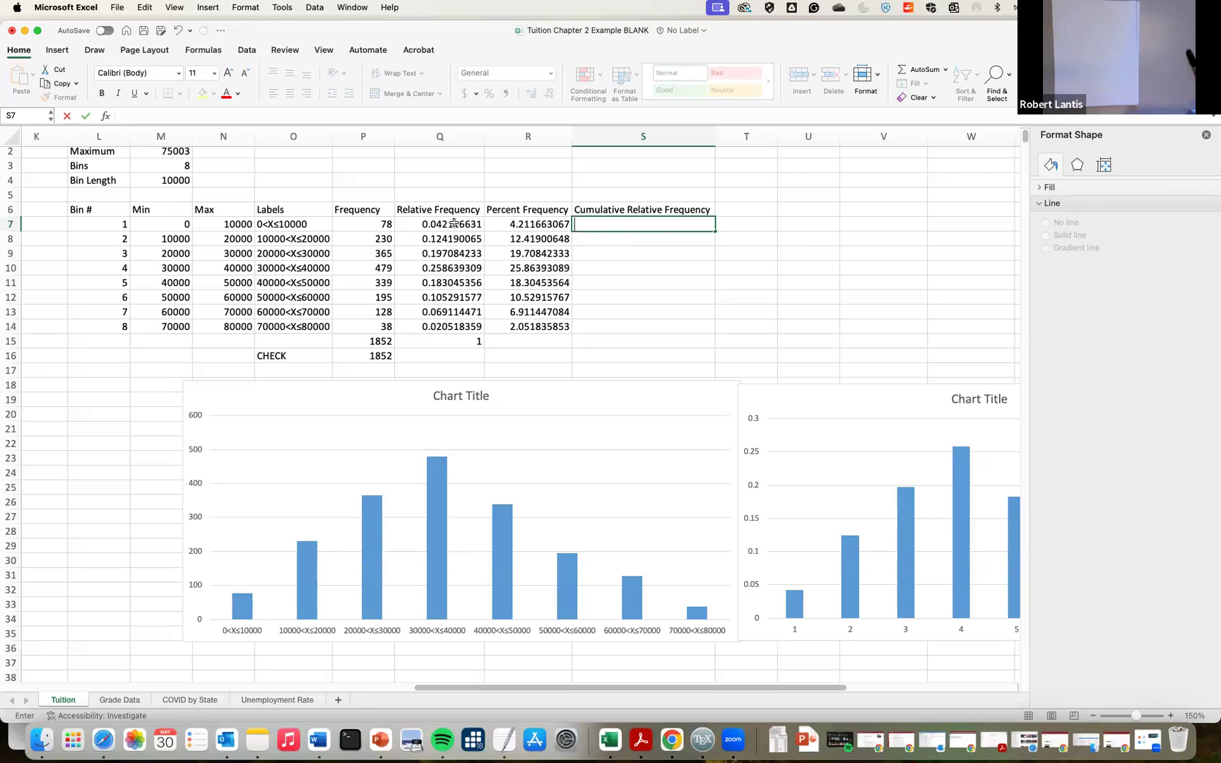
{"action": "type", "text": "="}
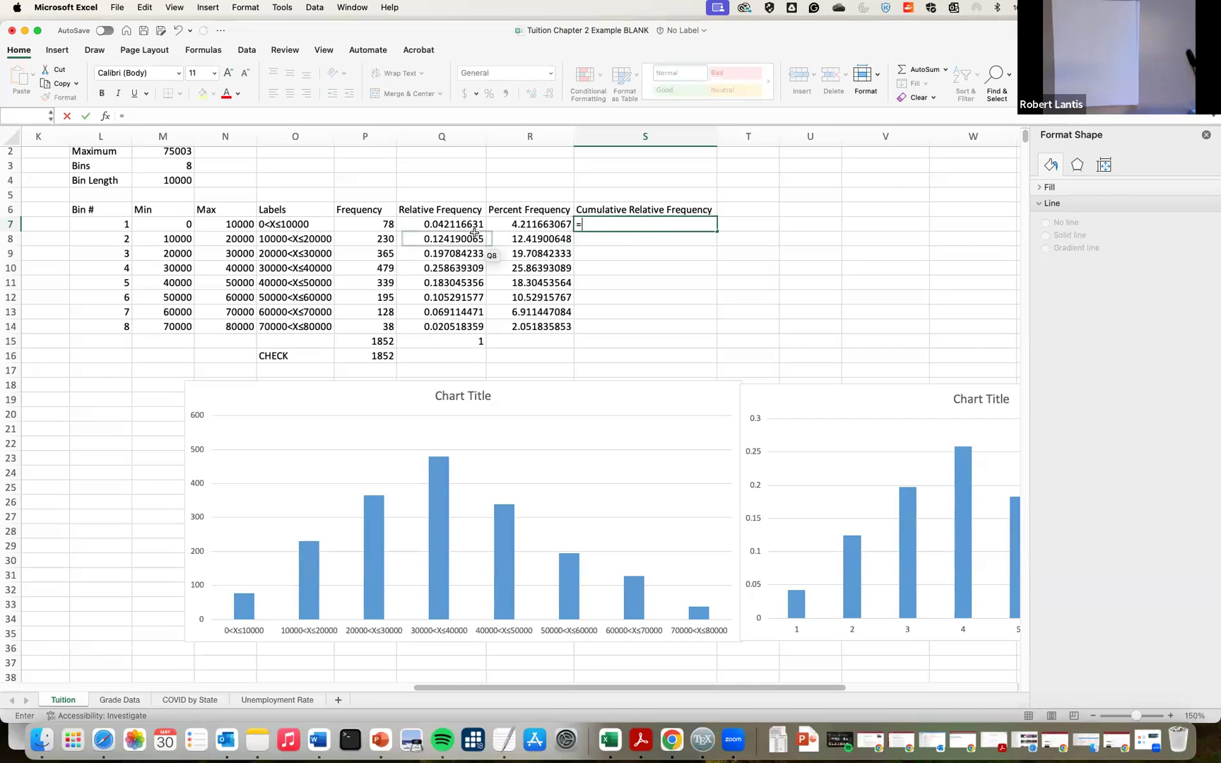
{"action": "left_click", "coordinate": [441, 224]}
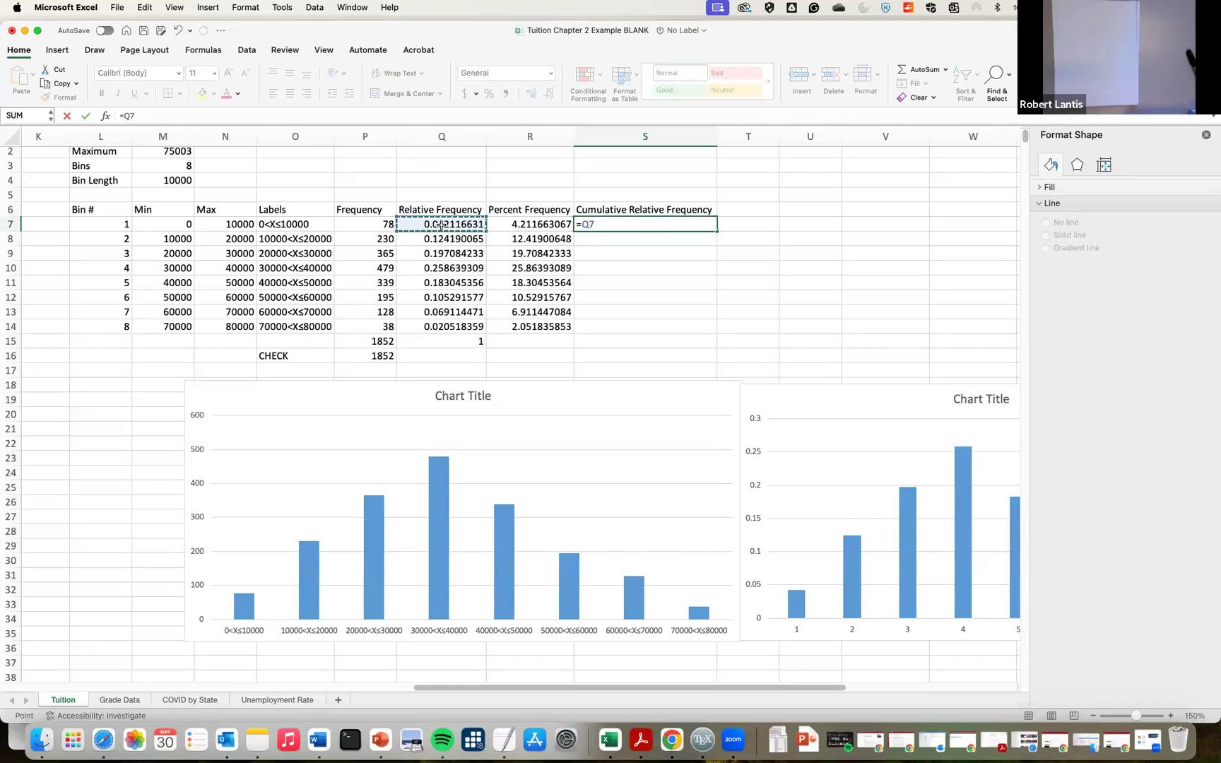
{"action": "scroll", "coordinate": [495, 225], "scroll_direction": "right", "scroll_amount": 1}
{"action": "key", "text": "Return"}
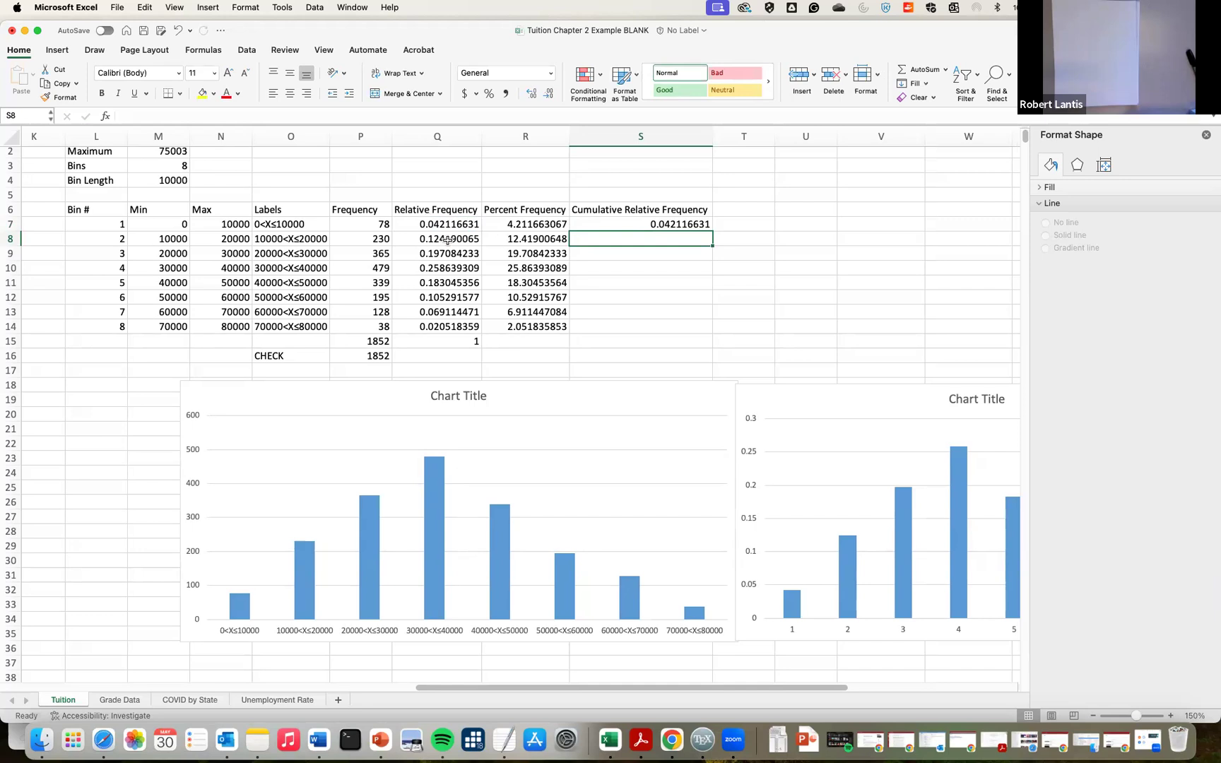
Calculate the cumulative relative frequencies in S8 and S9 with =SUM(Q7:Q8) and =SUM(Q7:Q9)
{"action": "type", "text": "=sum("}
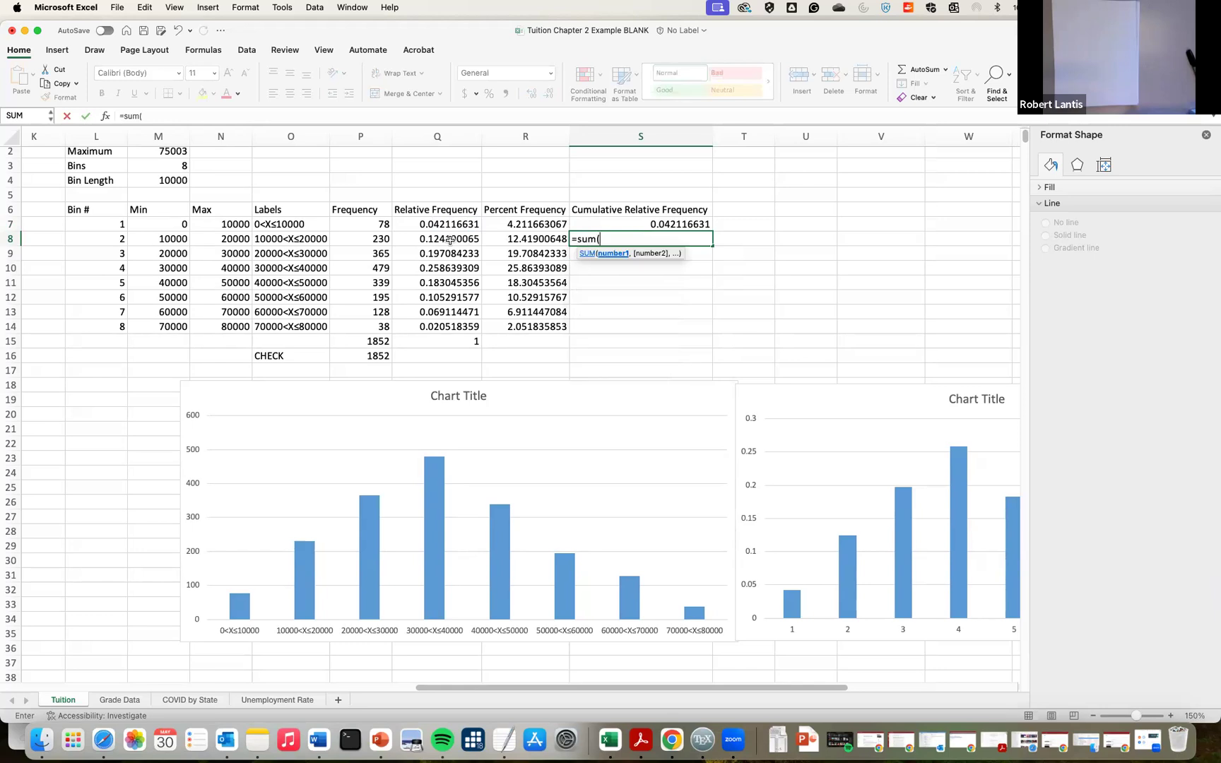
{"action": "left_click", "coordinate": [435, 239]}
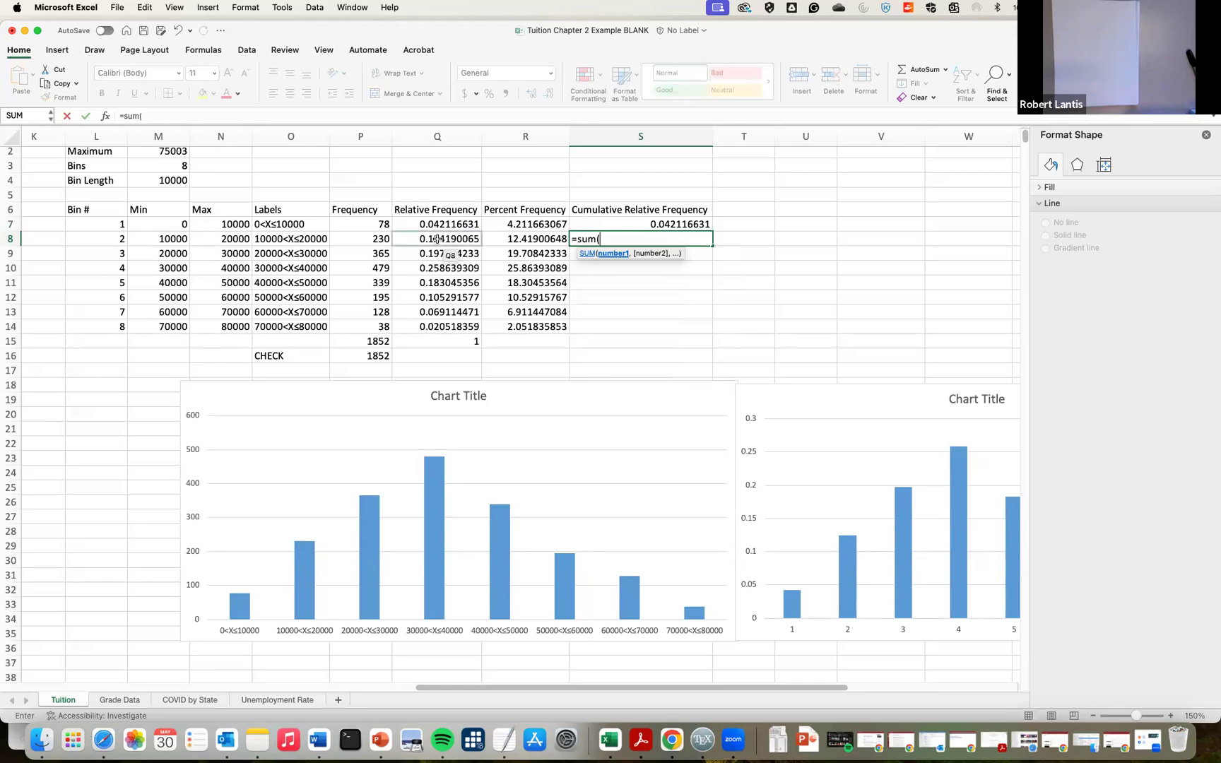
{"action": "left_click_drag", "start_coordinate": [435, 239], "coordinate": [436, 225]}
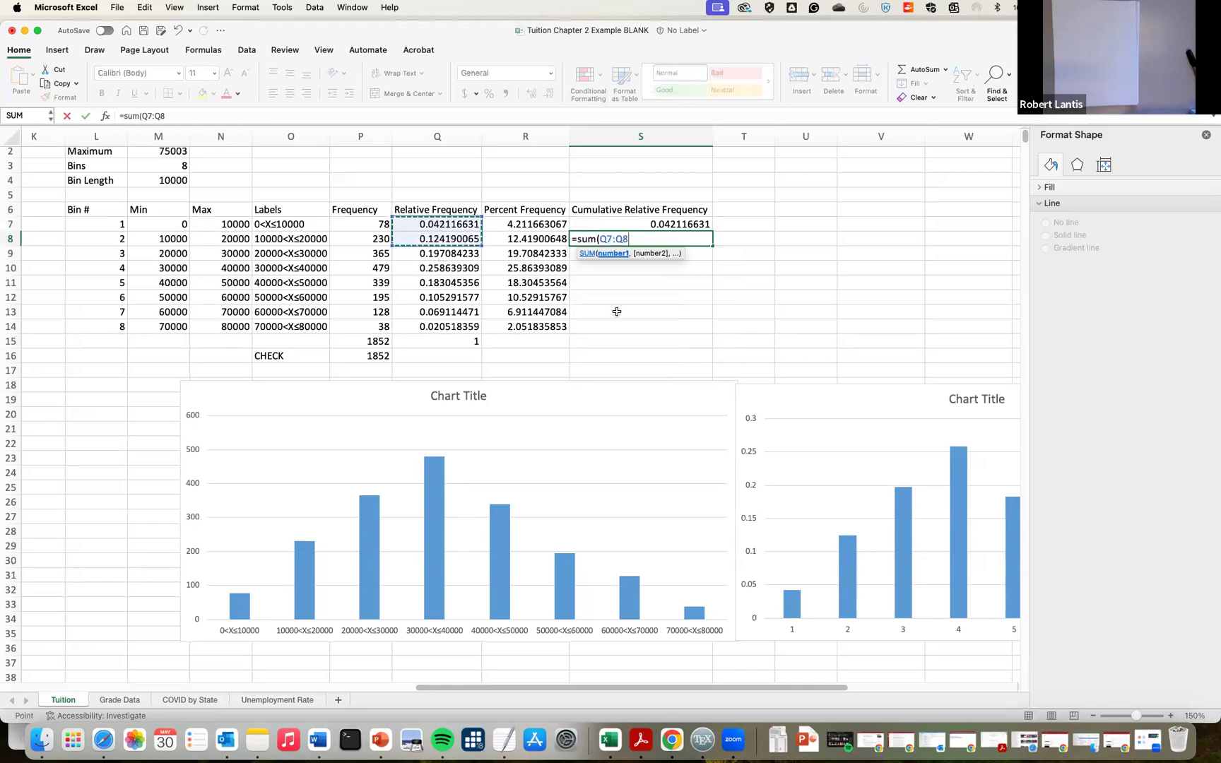
{"action": "key", "text": "Return"}
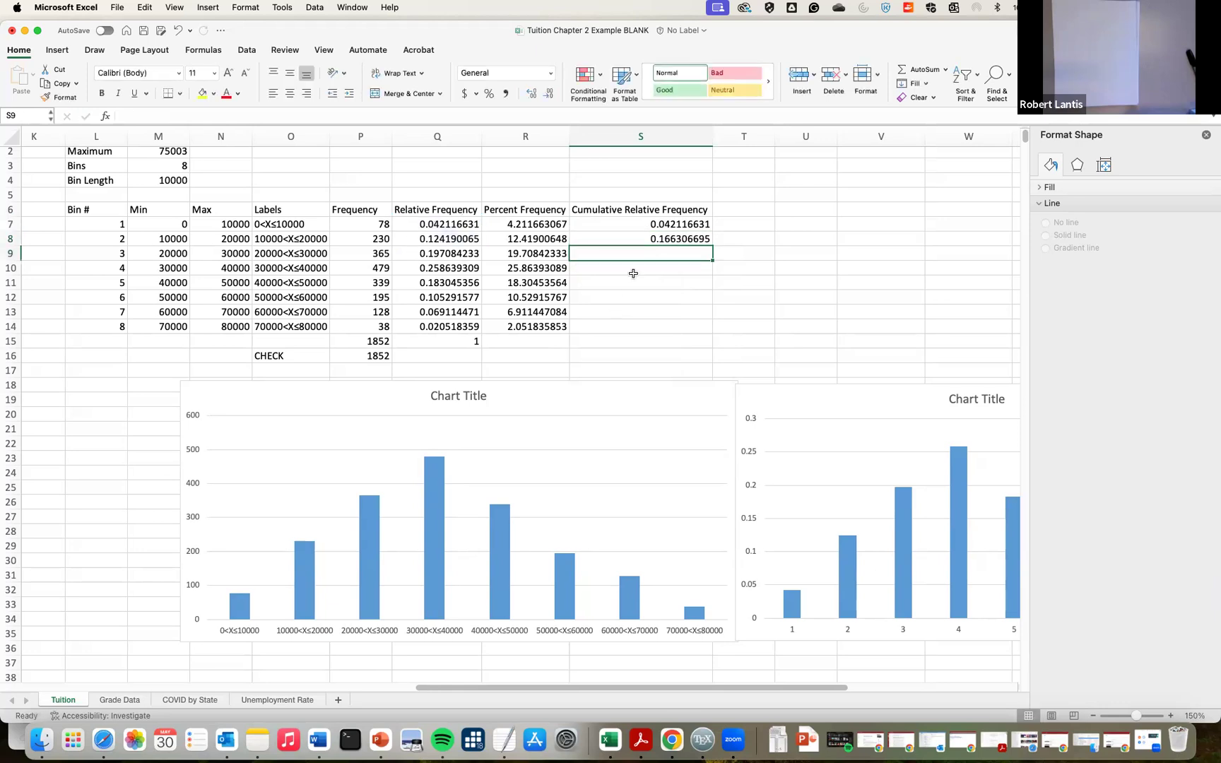
{"action": "type", "text": "=sum("}
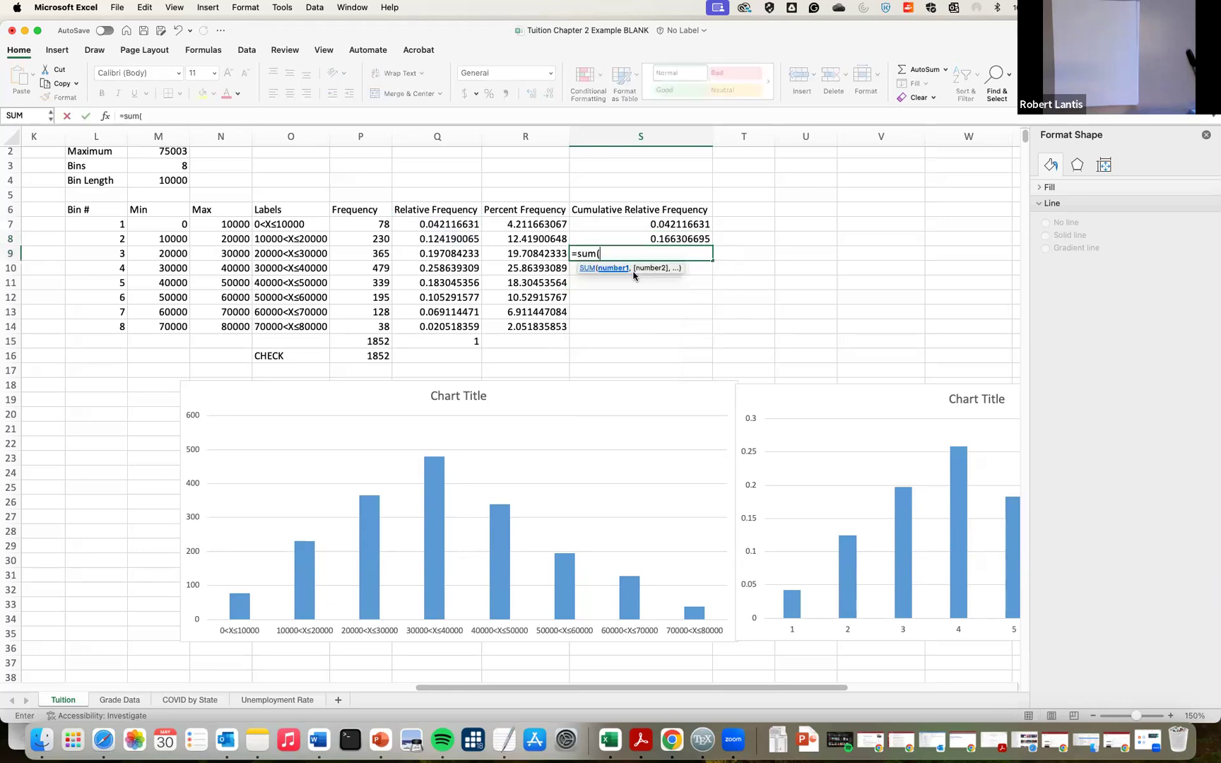
{"action": "left_click_drag", "start_coordinate": [445, 255], "coordinate": [449, 225]}
{"action": "key", "text": "Return"}
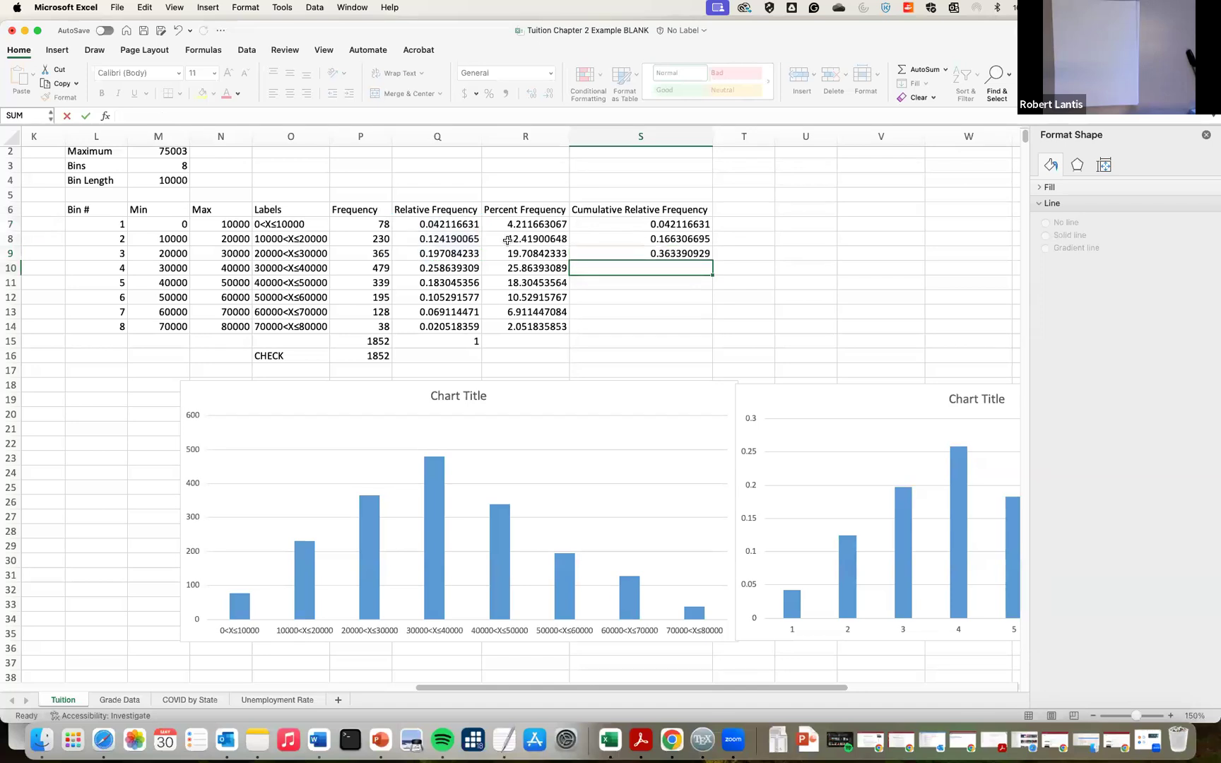
Add a Labels heading in T6 with the cumulative ranges 0-10000, 0-20000 and 0-30000 in T7:T9
{"action": "left_click", "coordinate": [734, 213]}
{"action": "type", "text": "Labels"}
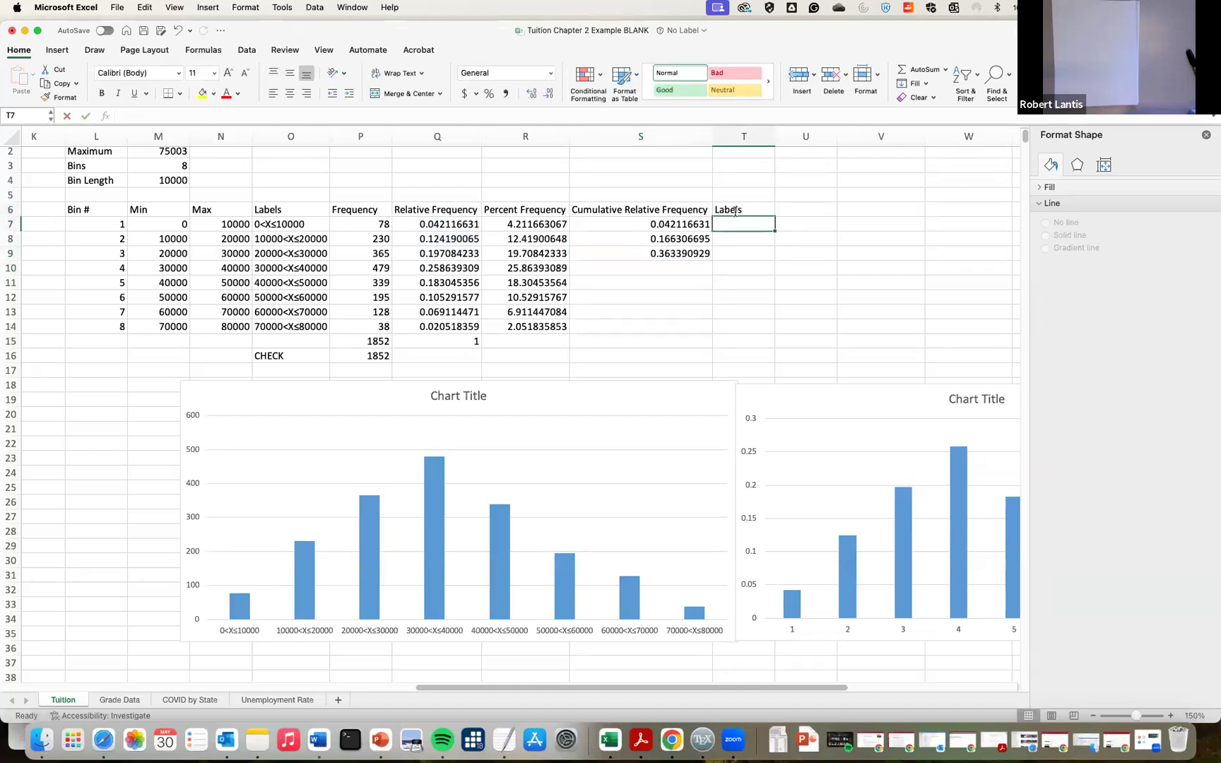
{"action": "key", "text": "Return"}
{"action": "type", "text": "0-10000"}
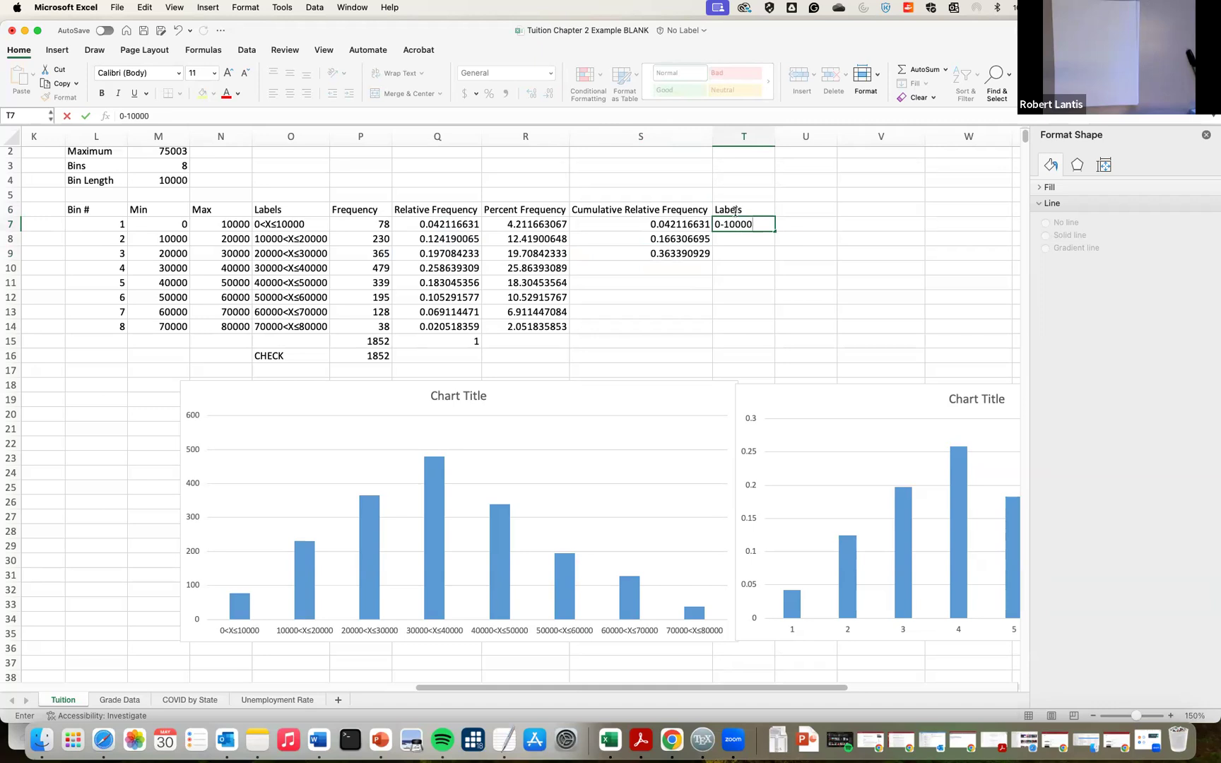
{"action": "key", "text": "Return"}
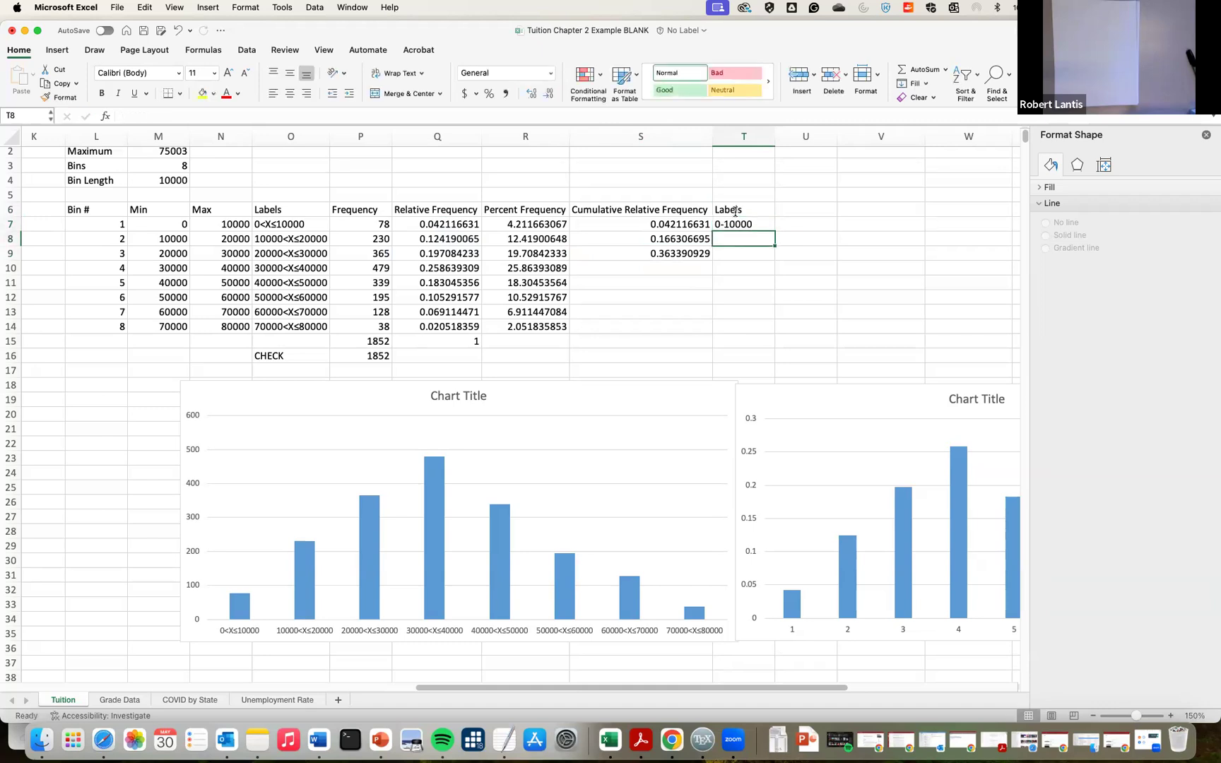
{"action": "type", "text": "0-20000"}
{"action": "key", "text": "Return"}
{"action": "type", "text": "0-"}
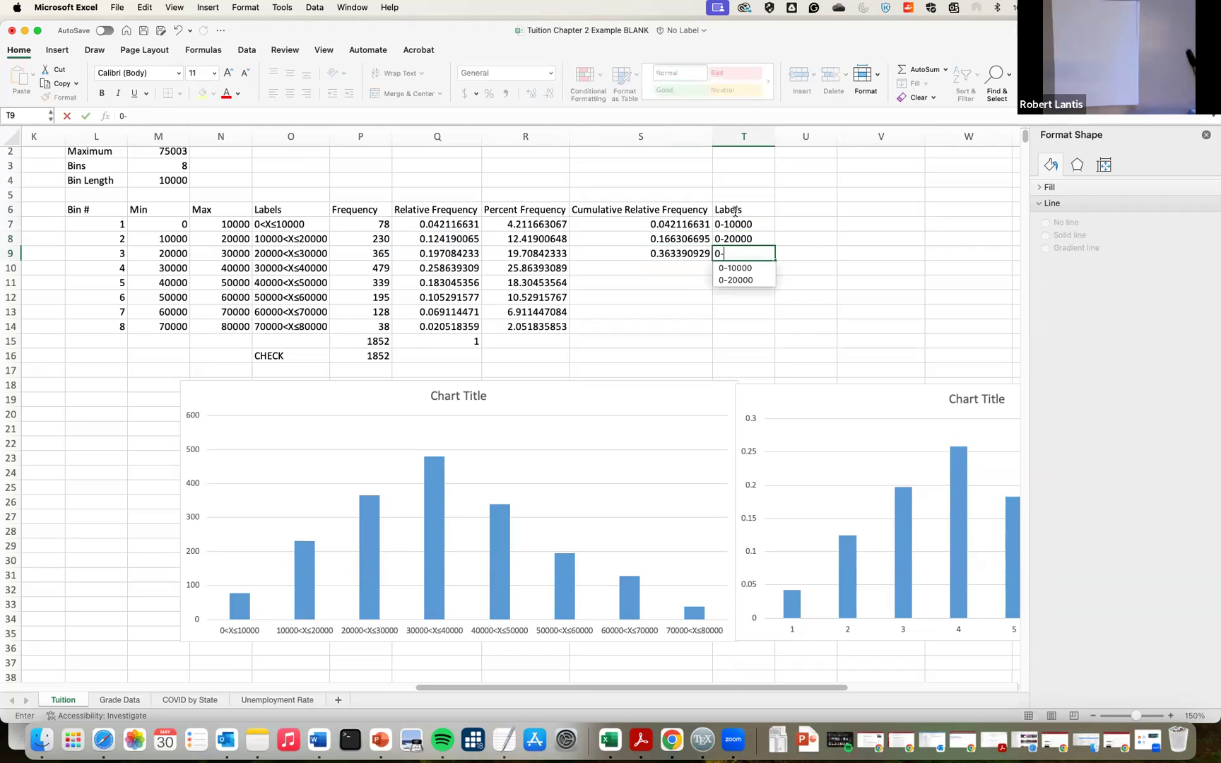
{"action": "type", "text": "30000"}
{"action": "key", "text": "Return"}
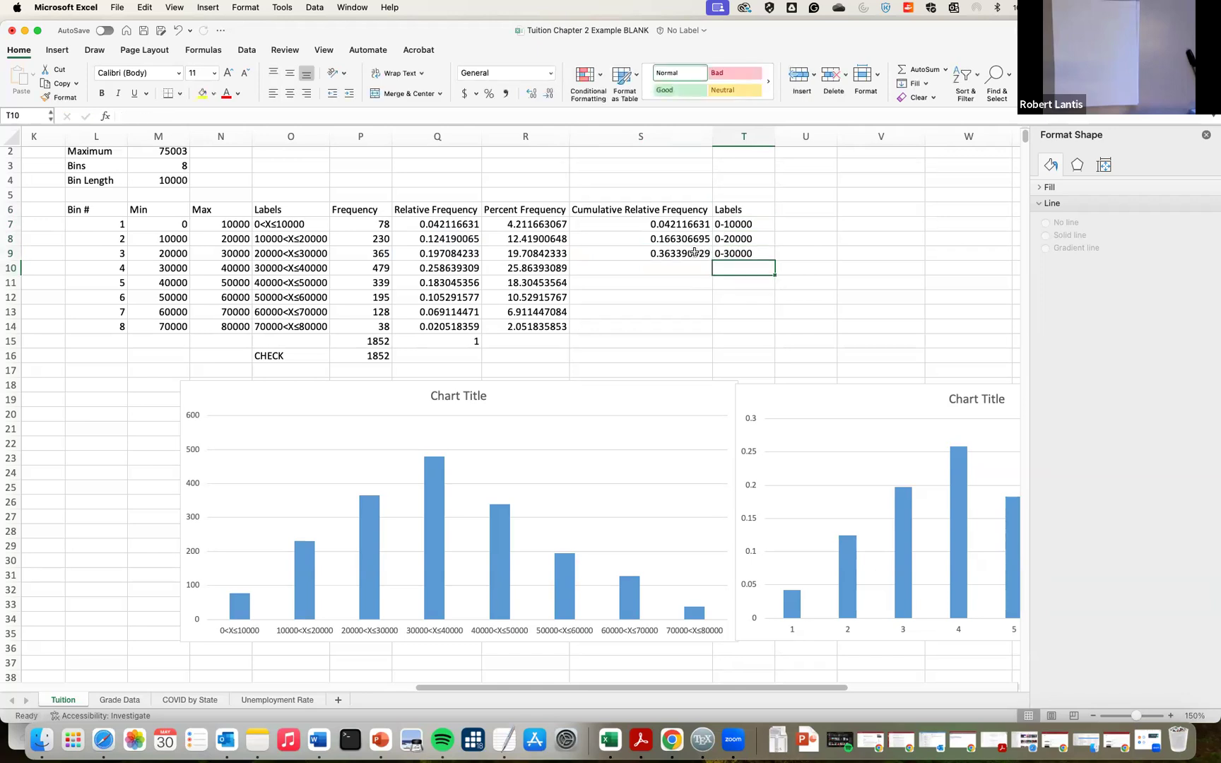
{"action": "scroll", "coordinate": [705, 248], "scroll_direction": "left", "scroll_amount": 1}
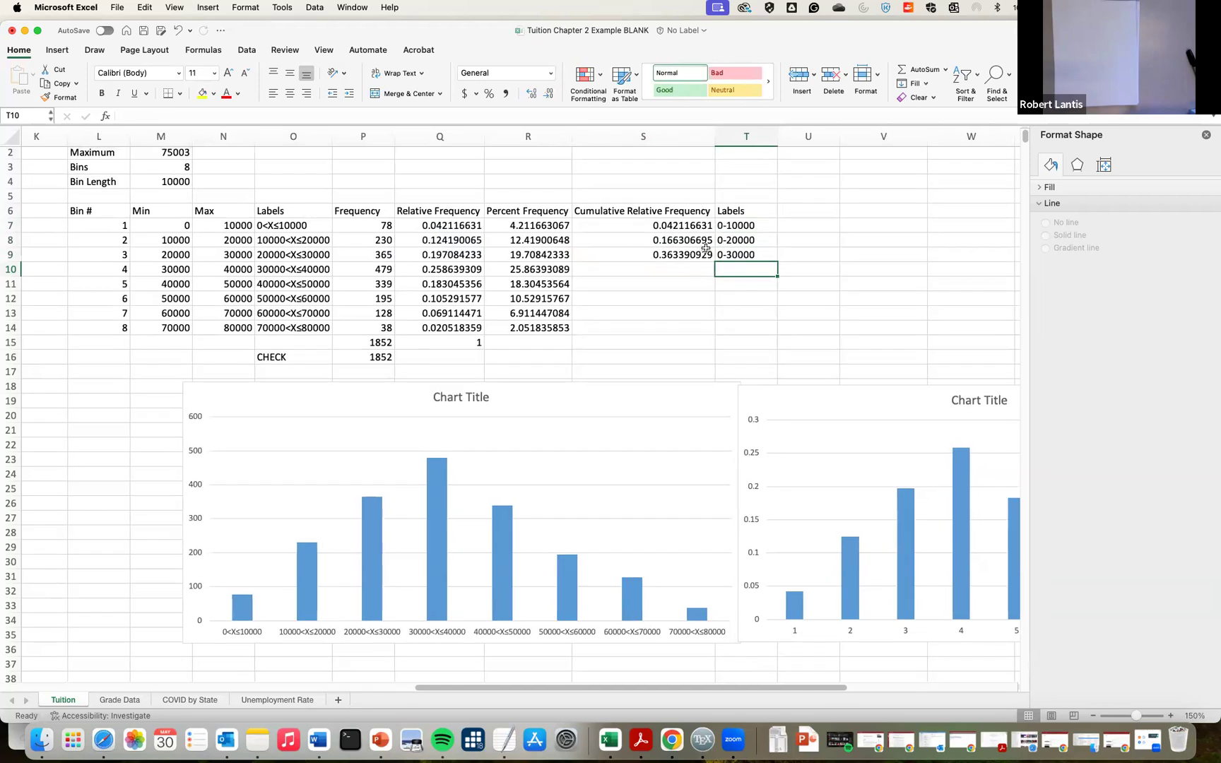
{"action": "scroll", "coordinate": [728, 240], "scroll_direction": "right", "scroll_amount": 1}
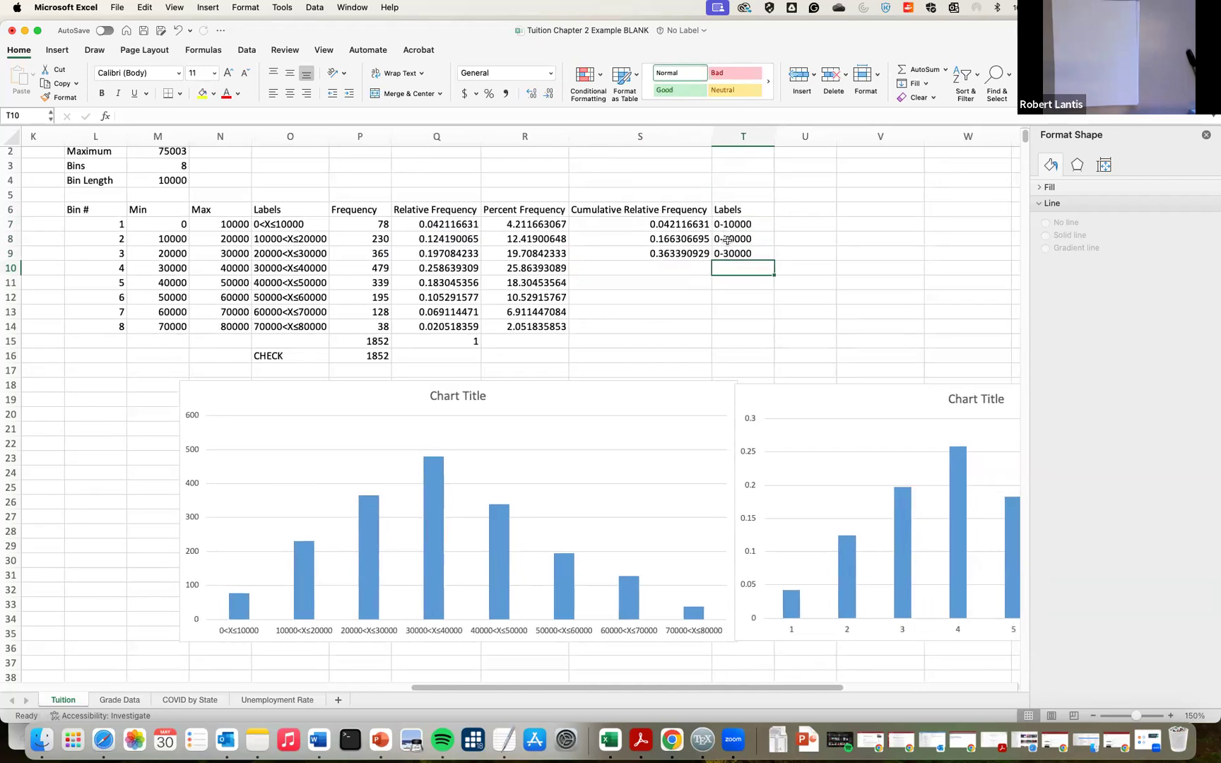
{"action": "scroll", "coordinate": [274, 253], "scroll_direction": "right", "scroll_amount": 1}
{"action": "scroll", "coordinate": [274, 262], "scroll_direction": "up", "scroll_amount": 1}
{"action": "scroll", "coordinate": [276, 219], "scroll_direction": "left", "scroll_amount": 2}
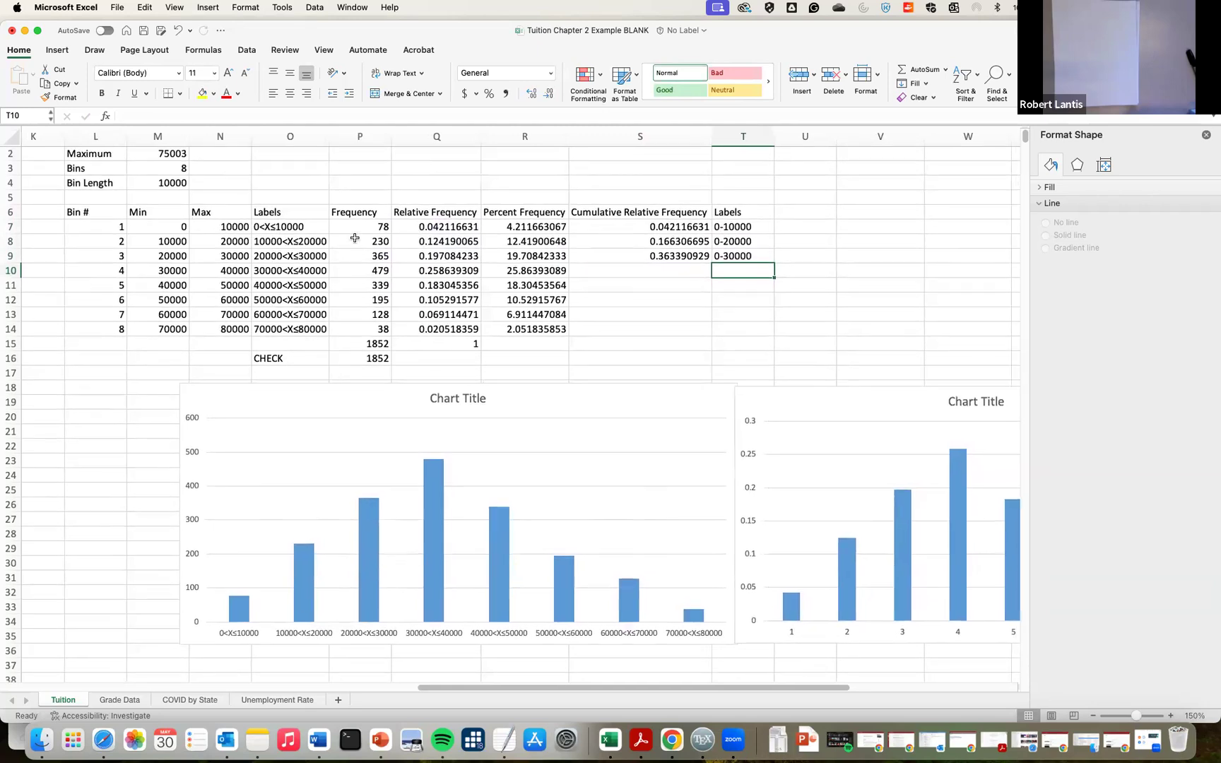
{"action": "scroll", "coordinate": [693, 258], "scroll_direction": "left", "scroll_amount": 1}
{"action": "left_click", "coordinate": [688, 254]}
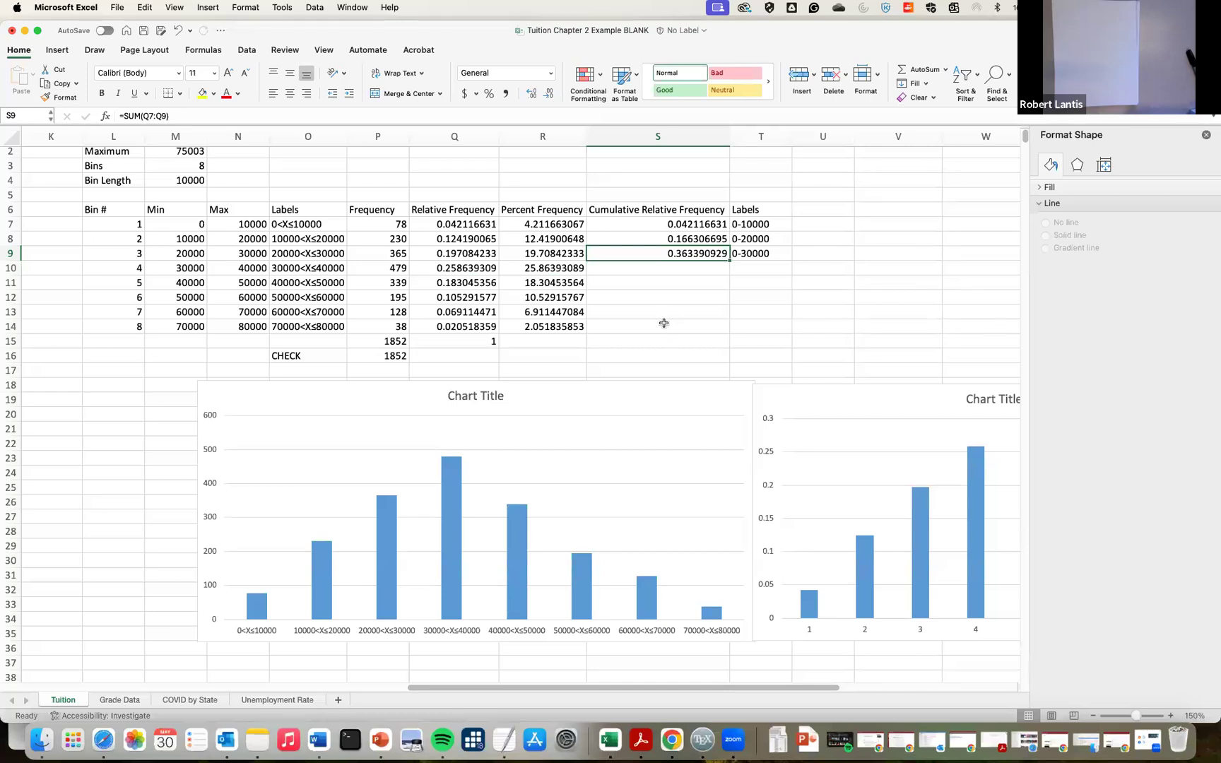
Calculate the last bin's cumulative relative frequency in S14 with =SUM(Q7:Q14)
{"action": "left_click", "coordinate": [616, 326]}
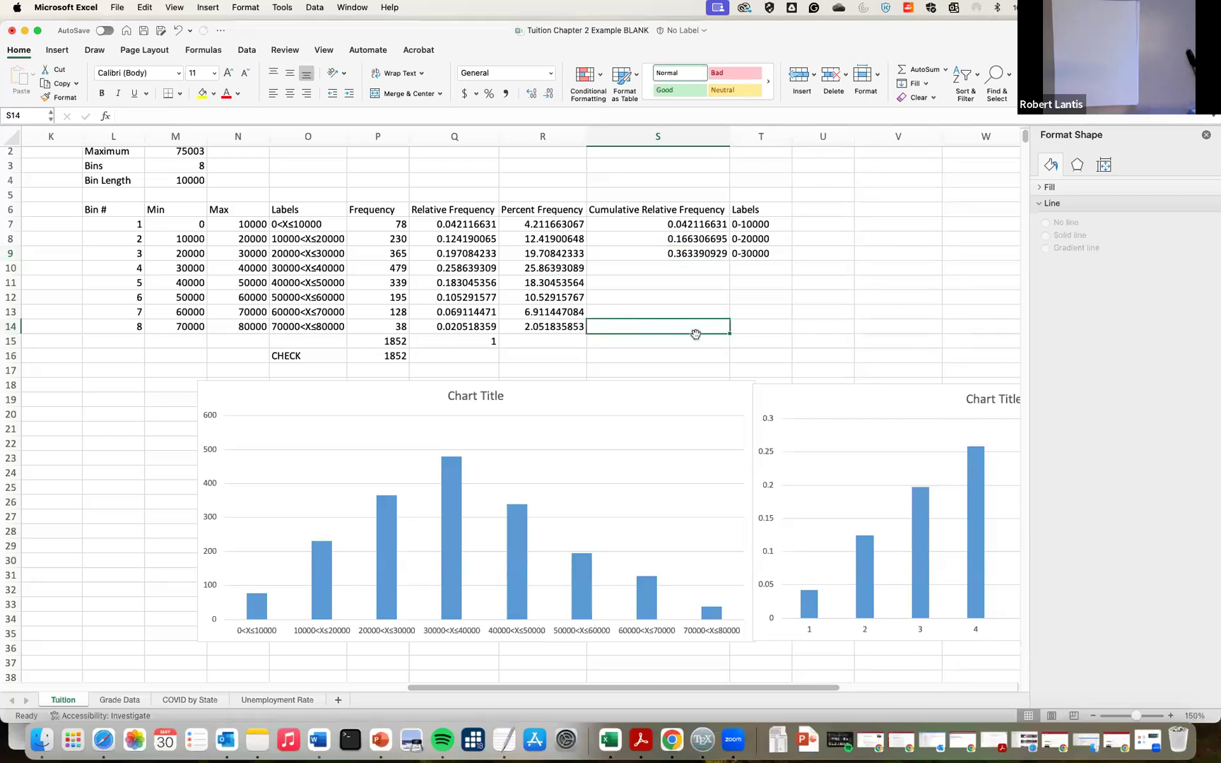
{"action": "type", "text": "=sum("}
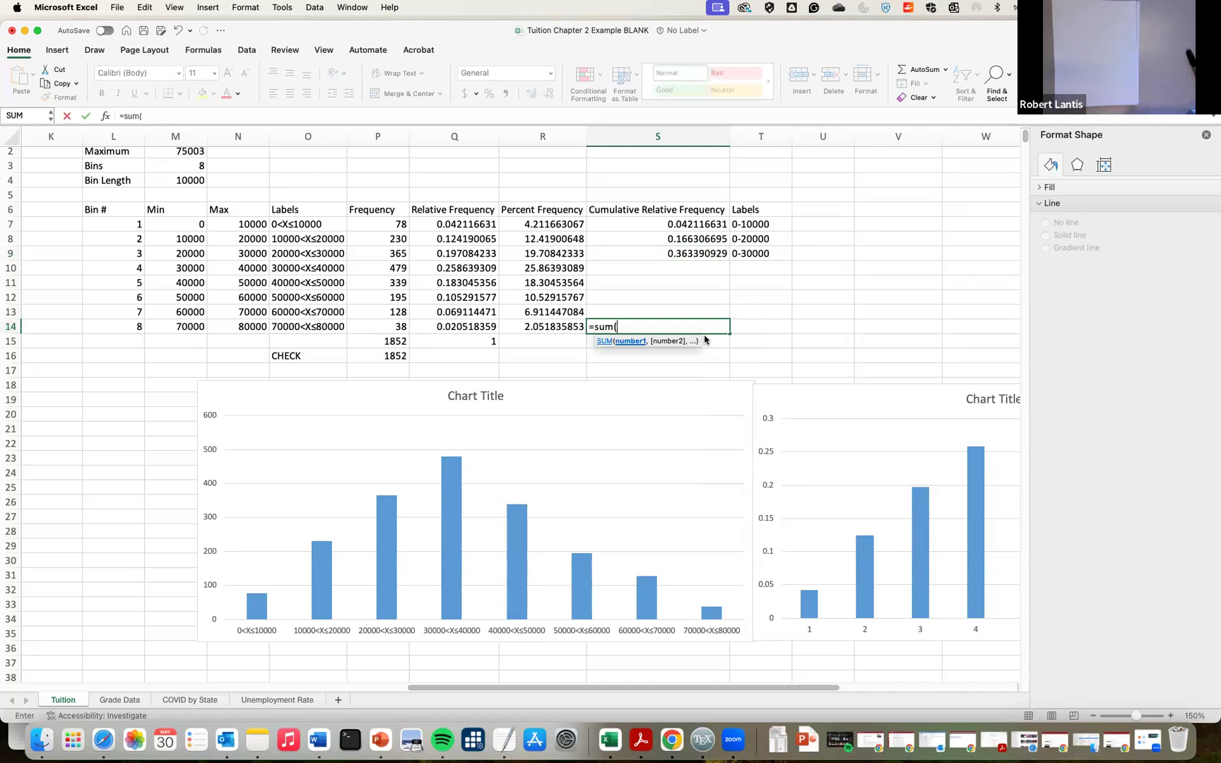
{"action": "scroll", "coordinate": [472, 338], "scroll_direction": "up", "scroll_amount": 1}
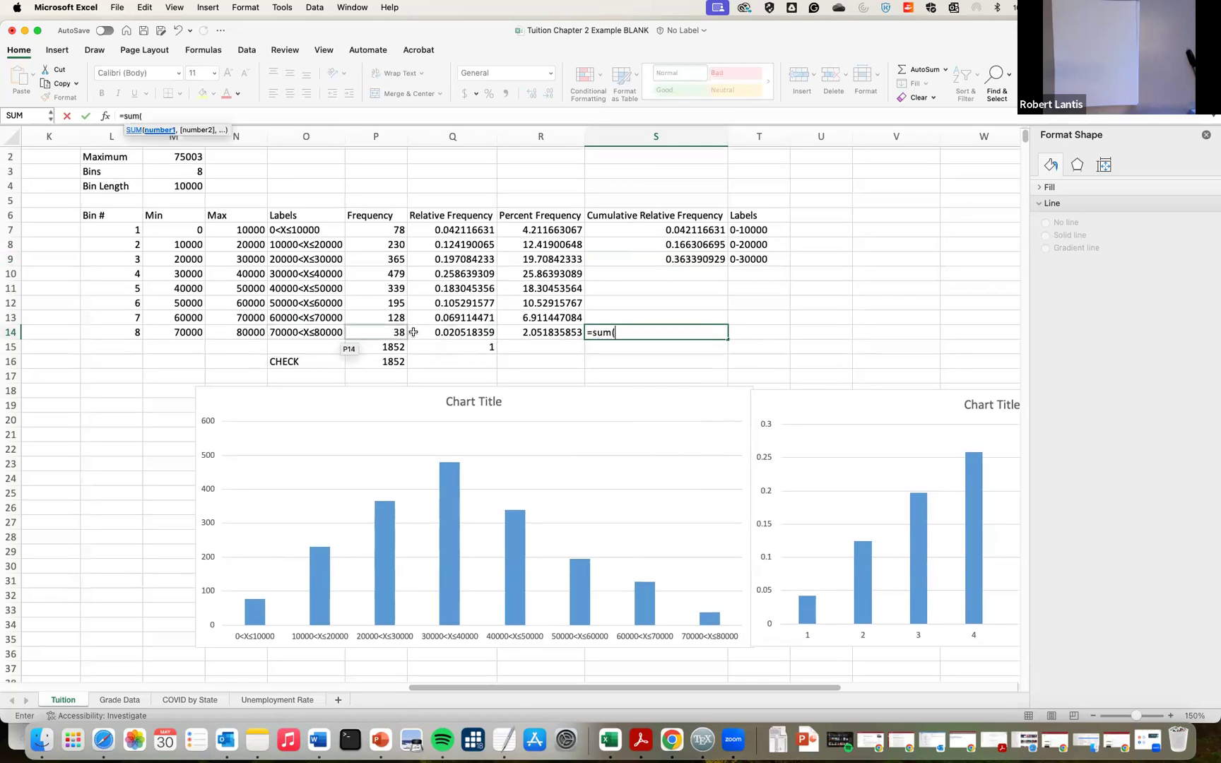
{"action": "left_click_drag", "start_coordinate": [453, 334], "coordinate": [453, 227]}
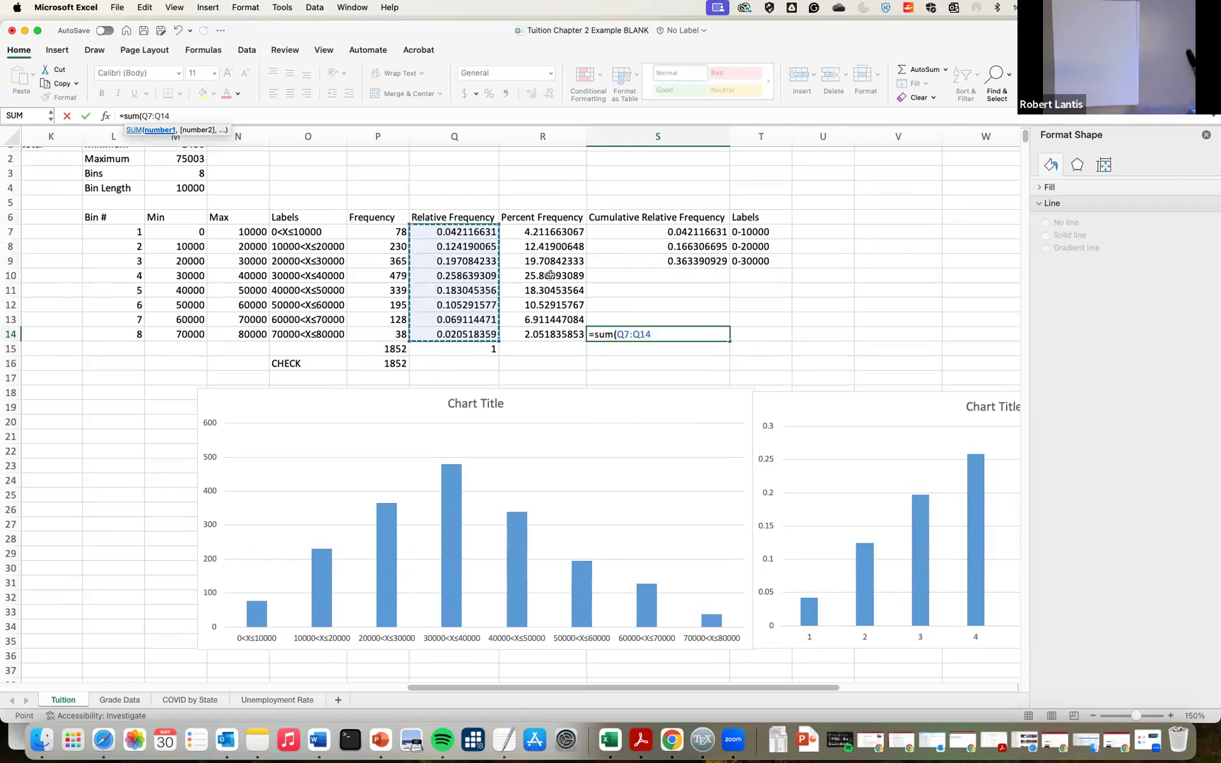
{"action": "key", "text": "Return"}
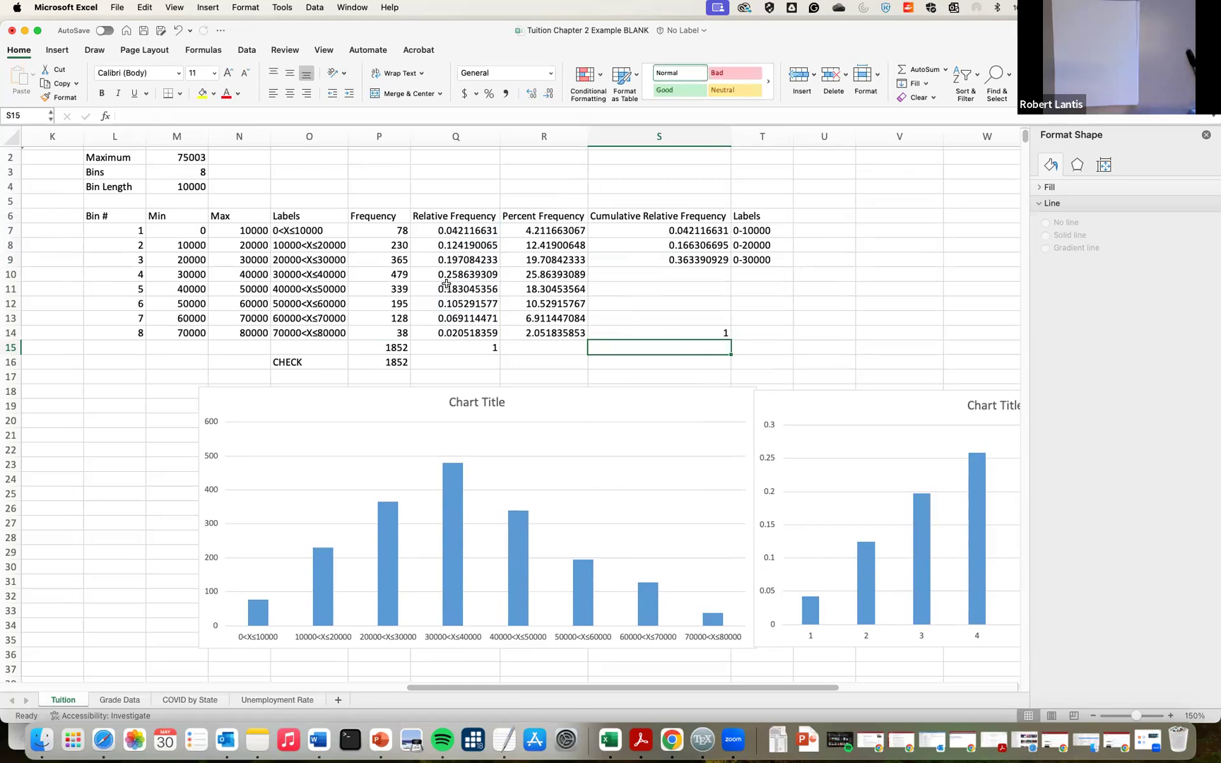
Replace the formula in S8 with =Q8+S7, adding the bin's relative frequency to the previous cumulative value
{"action": "left_click", "coordinate": [682, 244]}
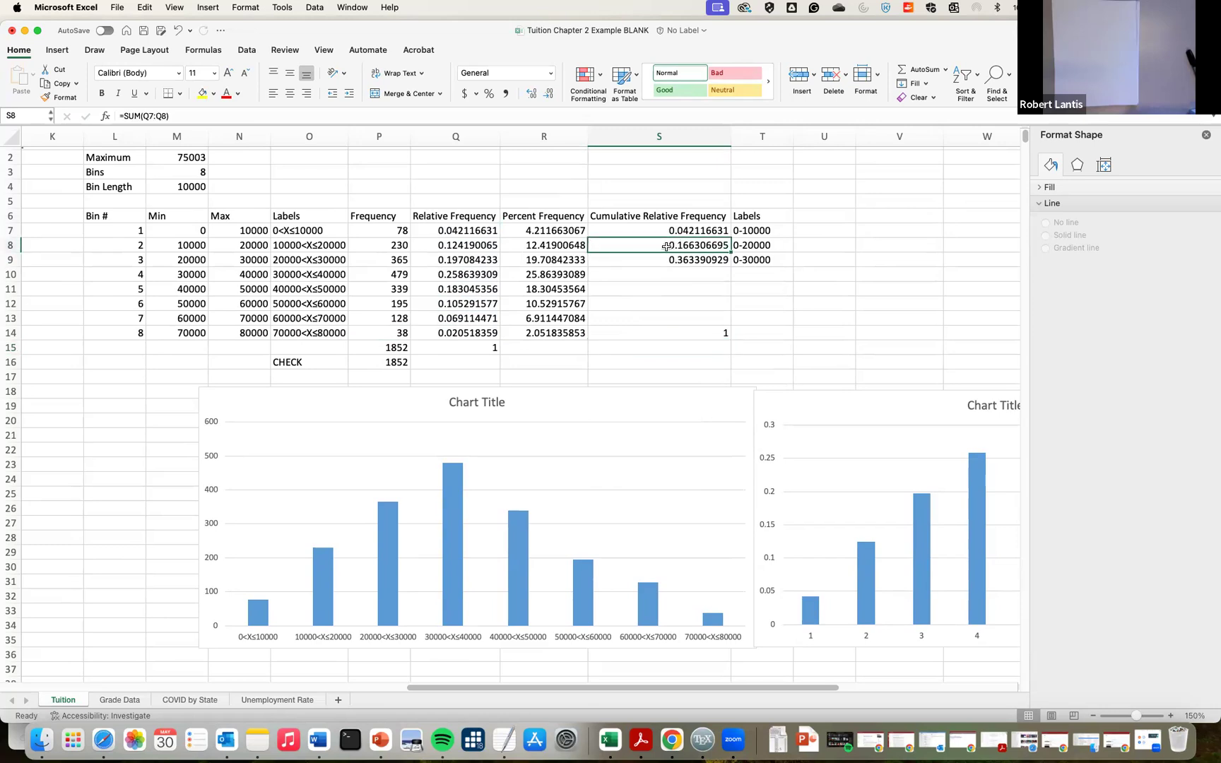
{"action": "type", "text": "="}
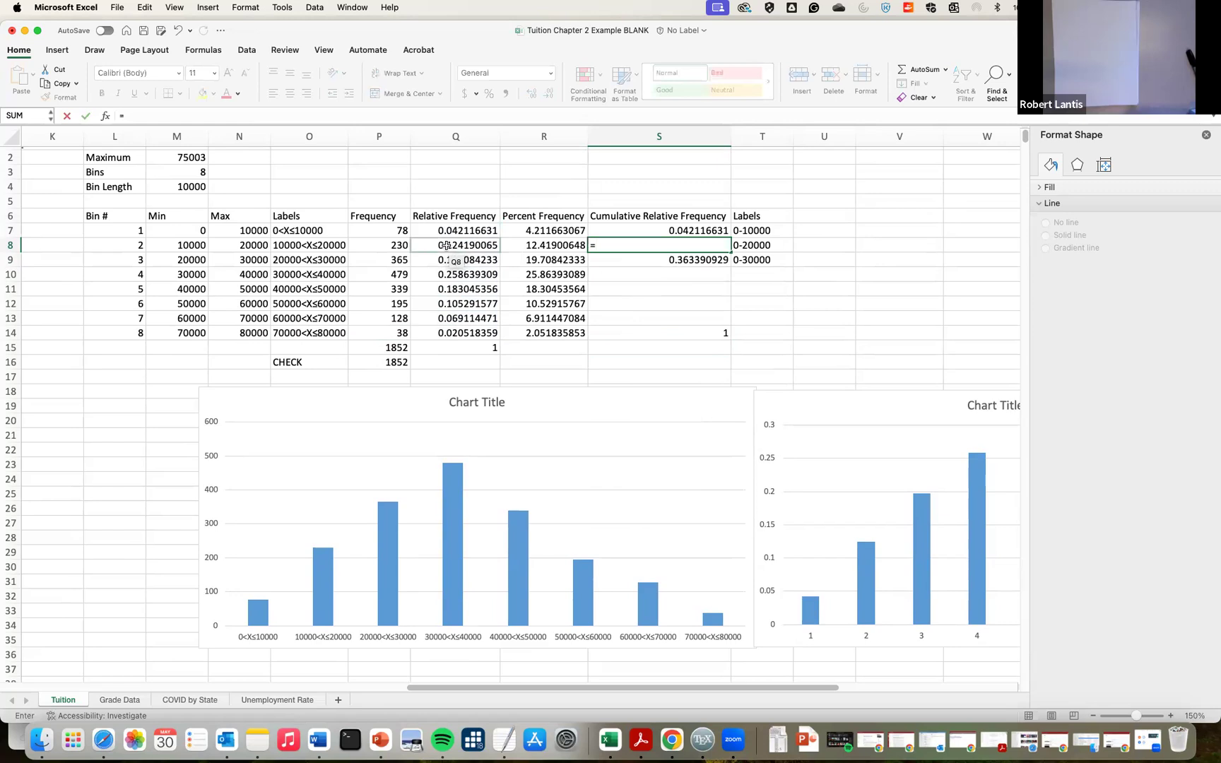
{"action": "left_click", "coordinate": [446, 246]}
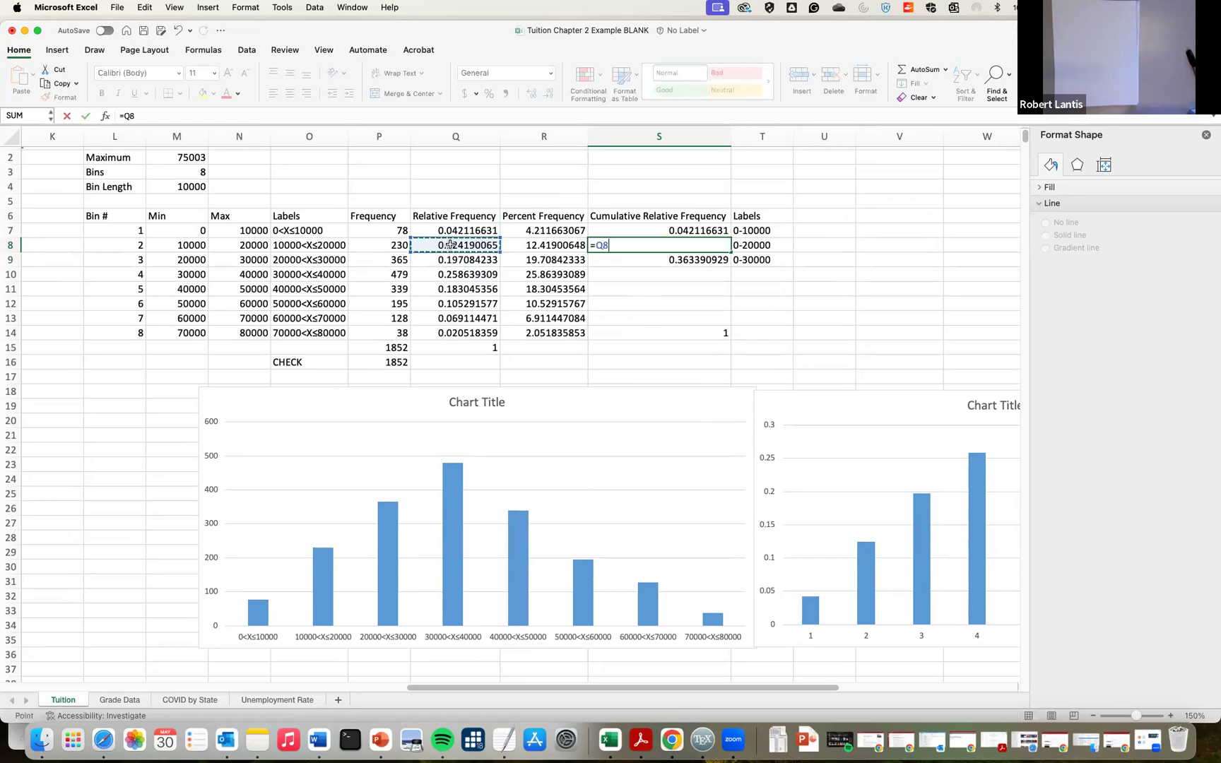
{"action": "type", "text": "+"}
{"action": "left_click", "coordinate": [675, 231]}
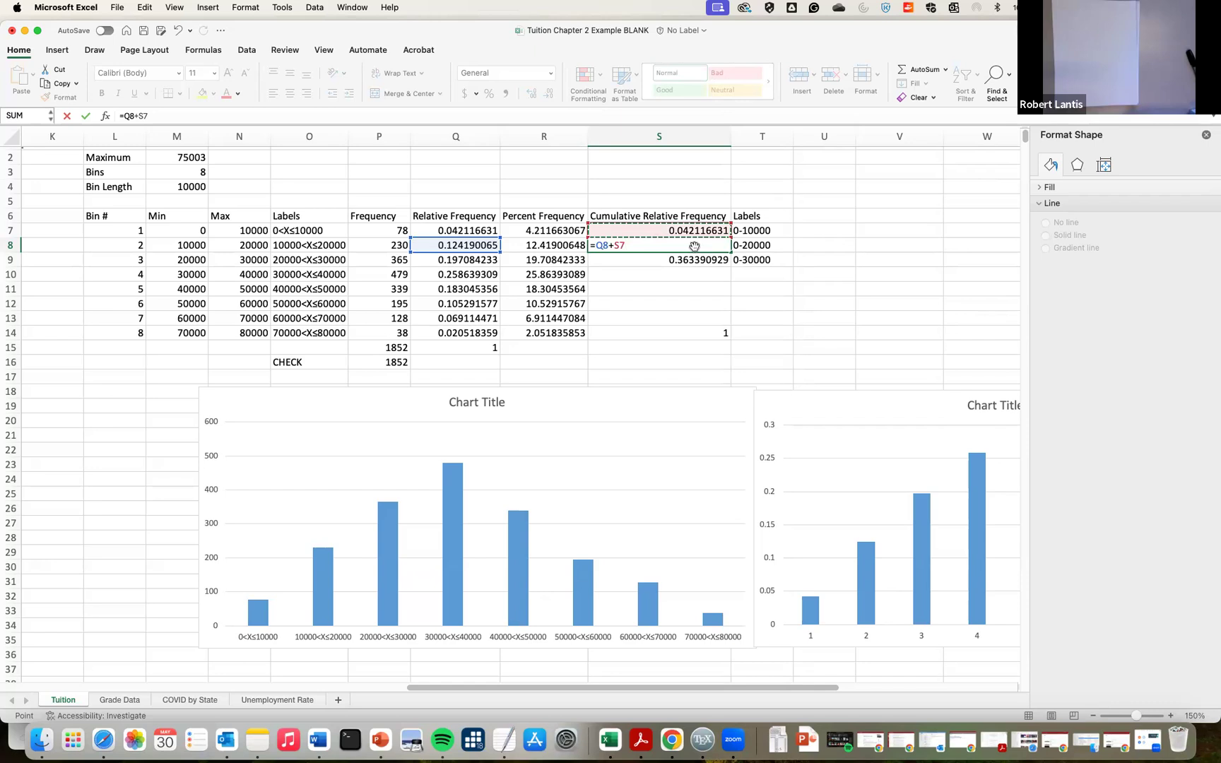
{"action": "key", "text": "Return"}
Fill the running-total formula from S8 down through S14, checking the cell references in S9 along the way
{"action": "left_click", "coordinate": [728, 246]}
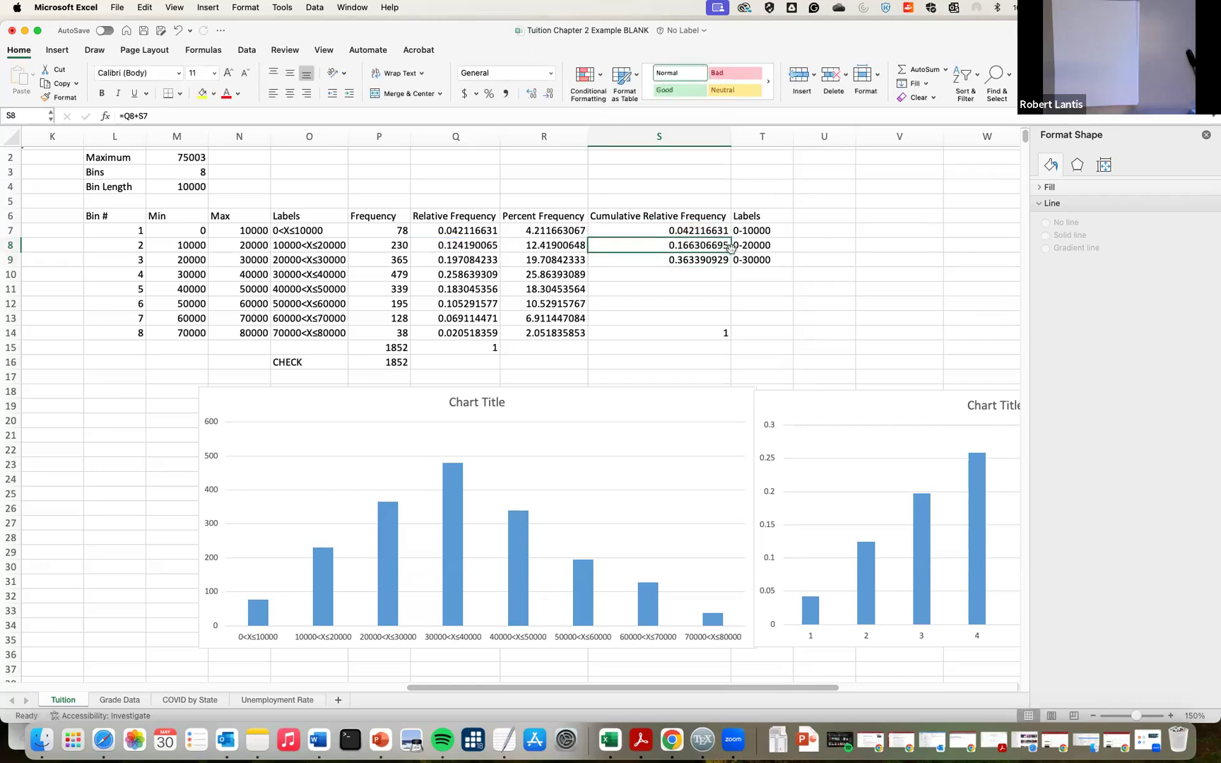
{"action": "left_click_drag", "start_coordinate": [731, 252], "coordinate": [730, 280]}
{"action": "double_click", "coordinate": [707, 260]}
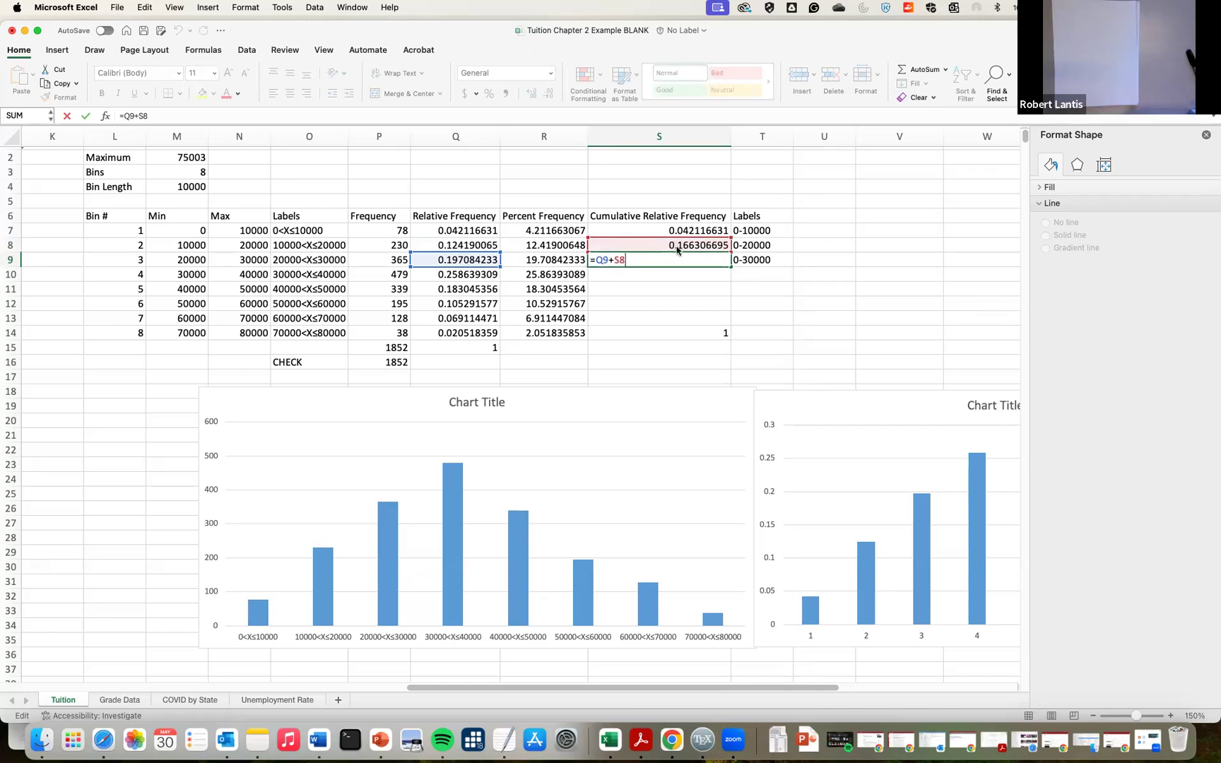
{"action": "left_click", "coordinate": [678, 260]}
{"action": "left_click_drag", "start_coordinate": [731, 267], "coordinate": [720, 336]}
{"action": "left_click", "coordinate": [689, 330]}
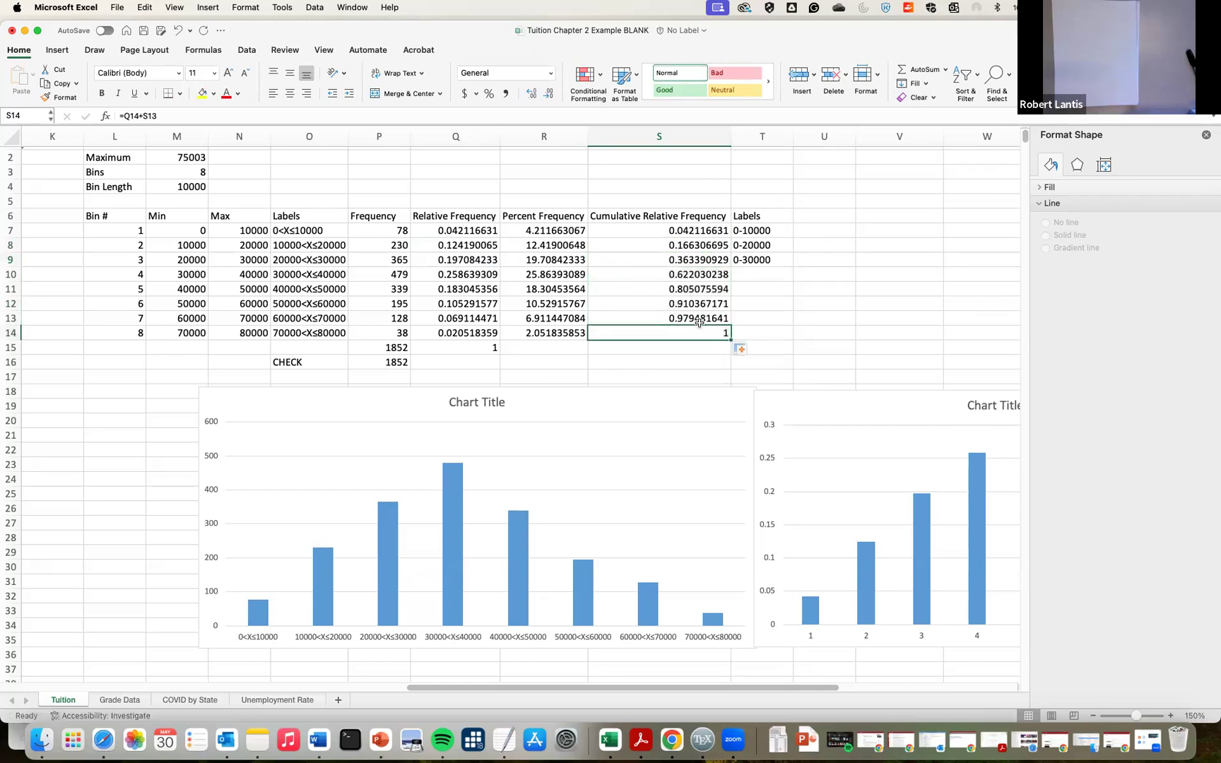
Insert a basic 2-D line chart of the cumulative relative frequencies in S7:S14
{"action": "left_click_drag", "start_coordinate": [654, 234], "coordinate": [654, 325]}
{"action": "left_click", "coordinate": [61, 51]}
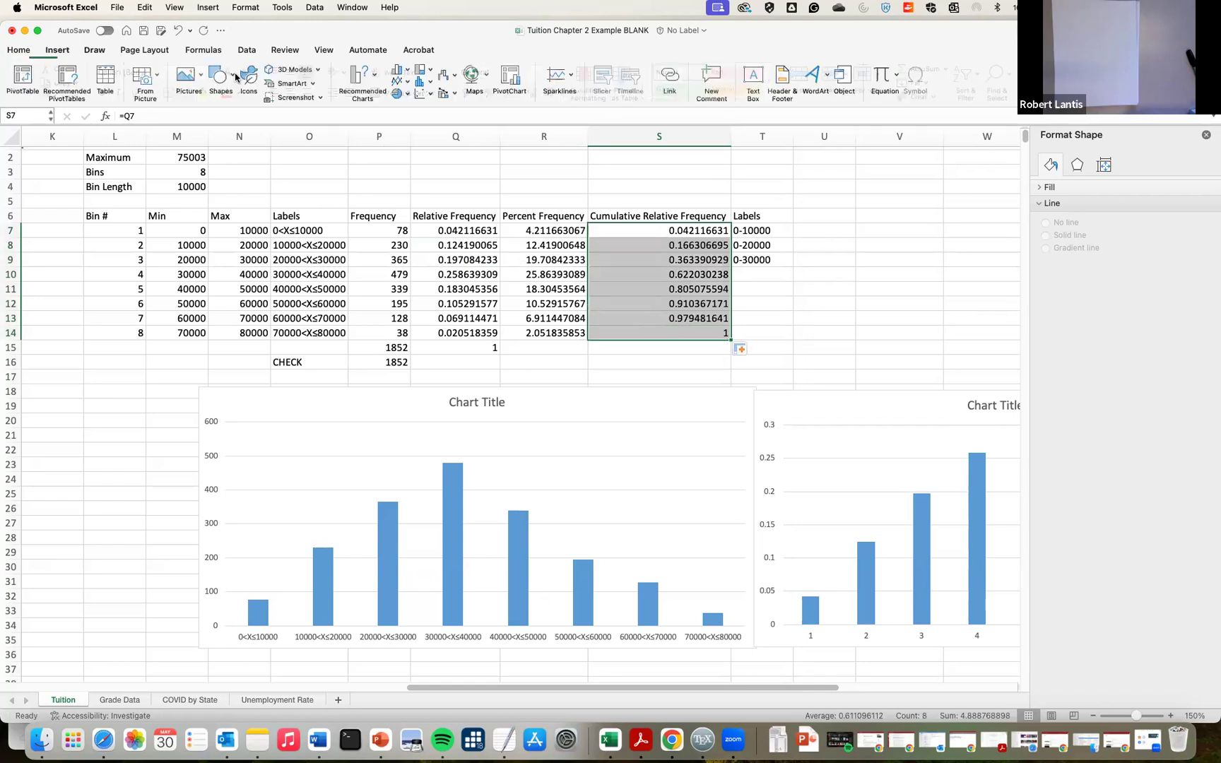
{"action": "left_click", "coordinate": [395, 83]}
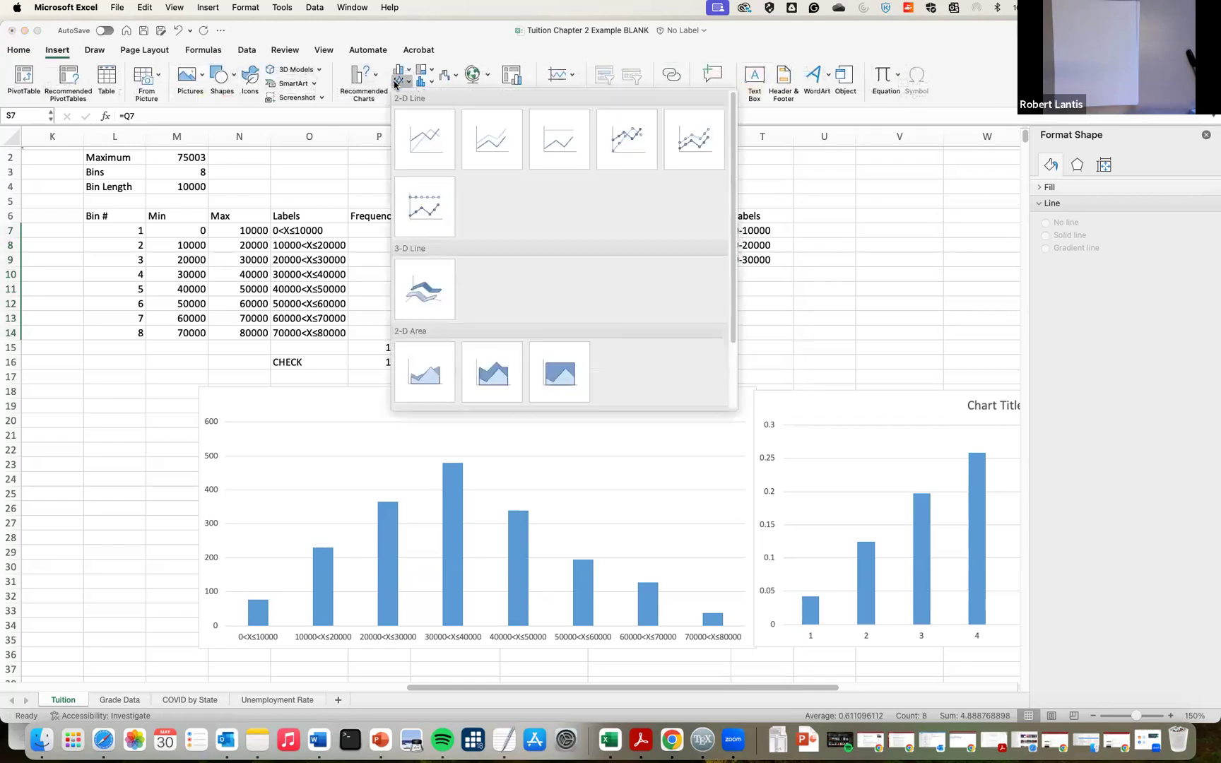
{"action": "left_click", "coordinate": [421, 139]}
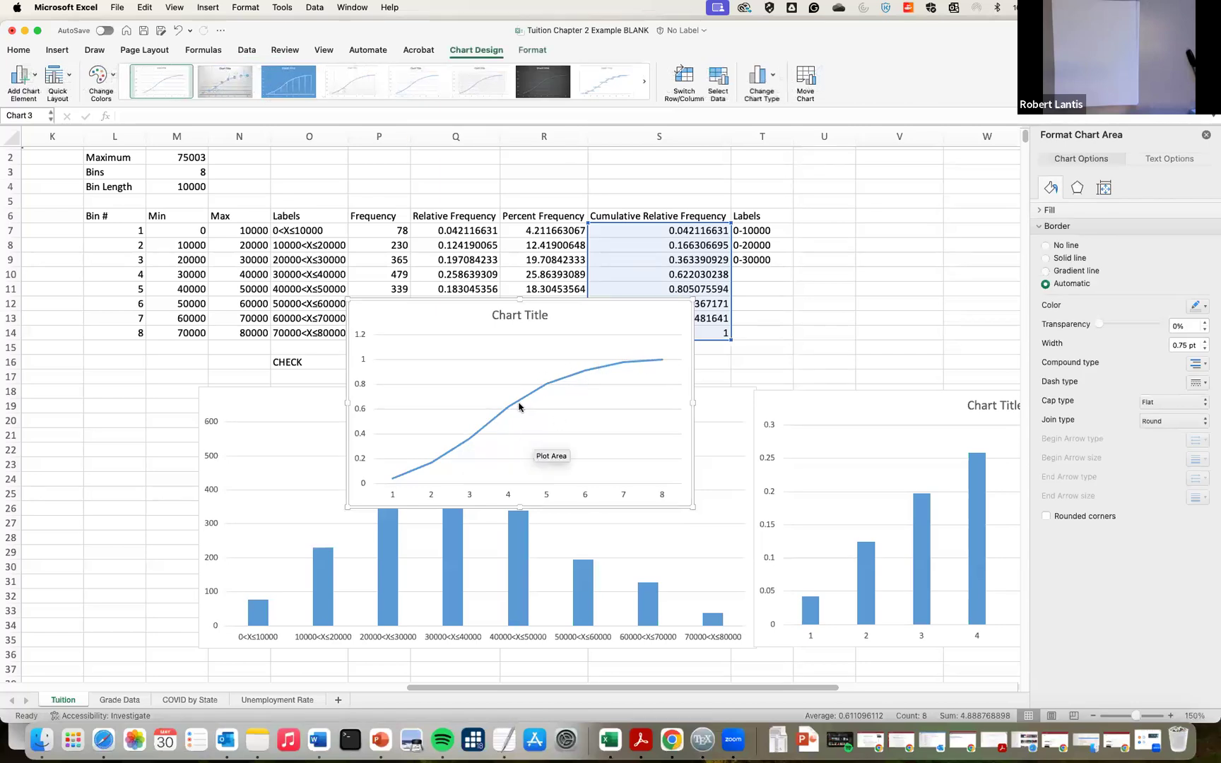
Move the cumulative relative frequency line chart off the table into the empty area beside it, from column U onward
{"action": "scroll", "coordinate": [518, 406], "scroll_direction": "up", "scroll_amount": 1}
{"action": "left_click", "coordinate": [503, 509]}
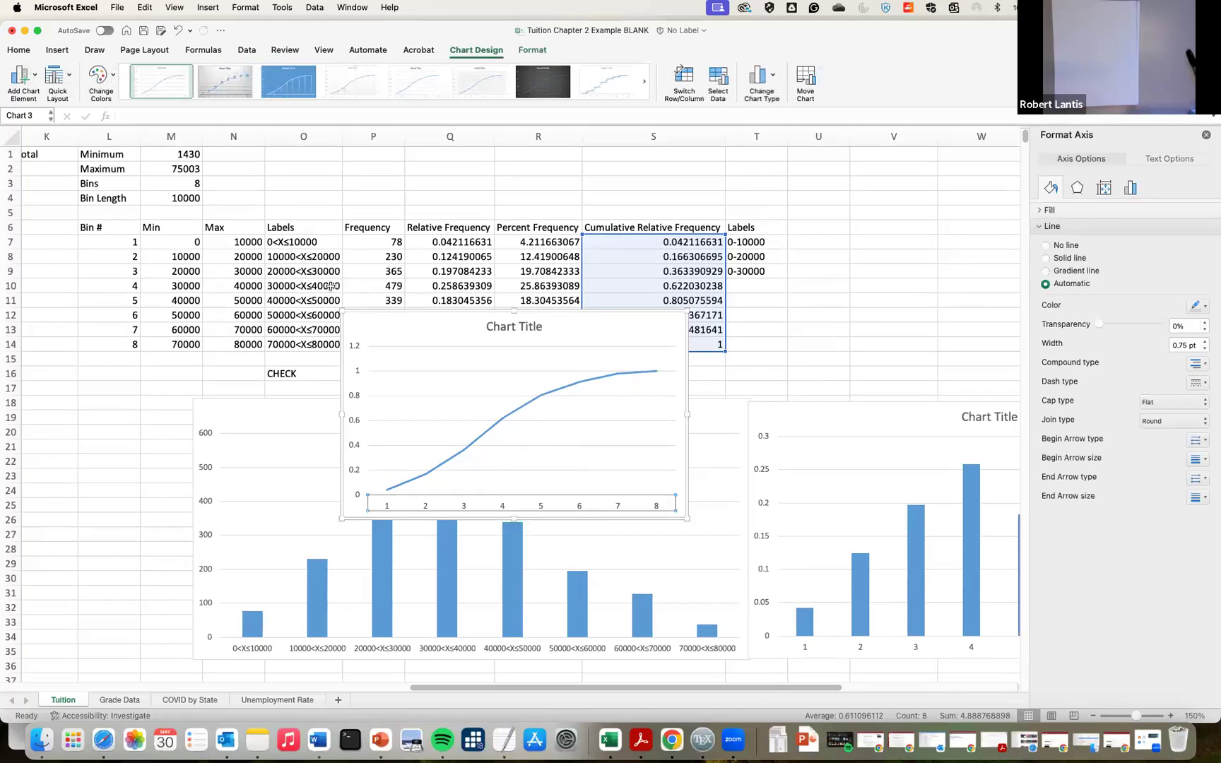
{"action": "left_click_drag", "start_coordinate": [416, 316], "coordinate": [848, 174]}
{"action": "scroll", "coordinate": [778, 262], "scroll_direction": "right", "scroll_amount": 2}
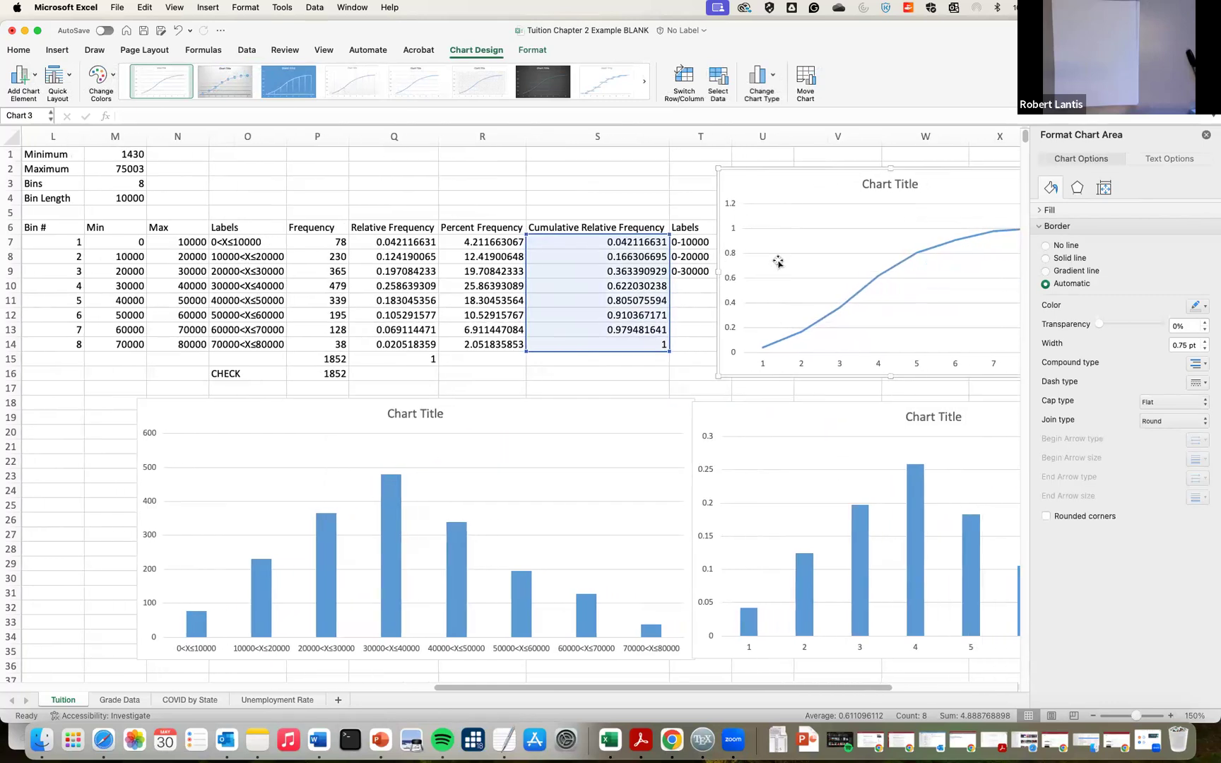
{"action": "scroll", "coordinate": [778, 262], "scroll_direction": "right", "scroll_amount": 2}
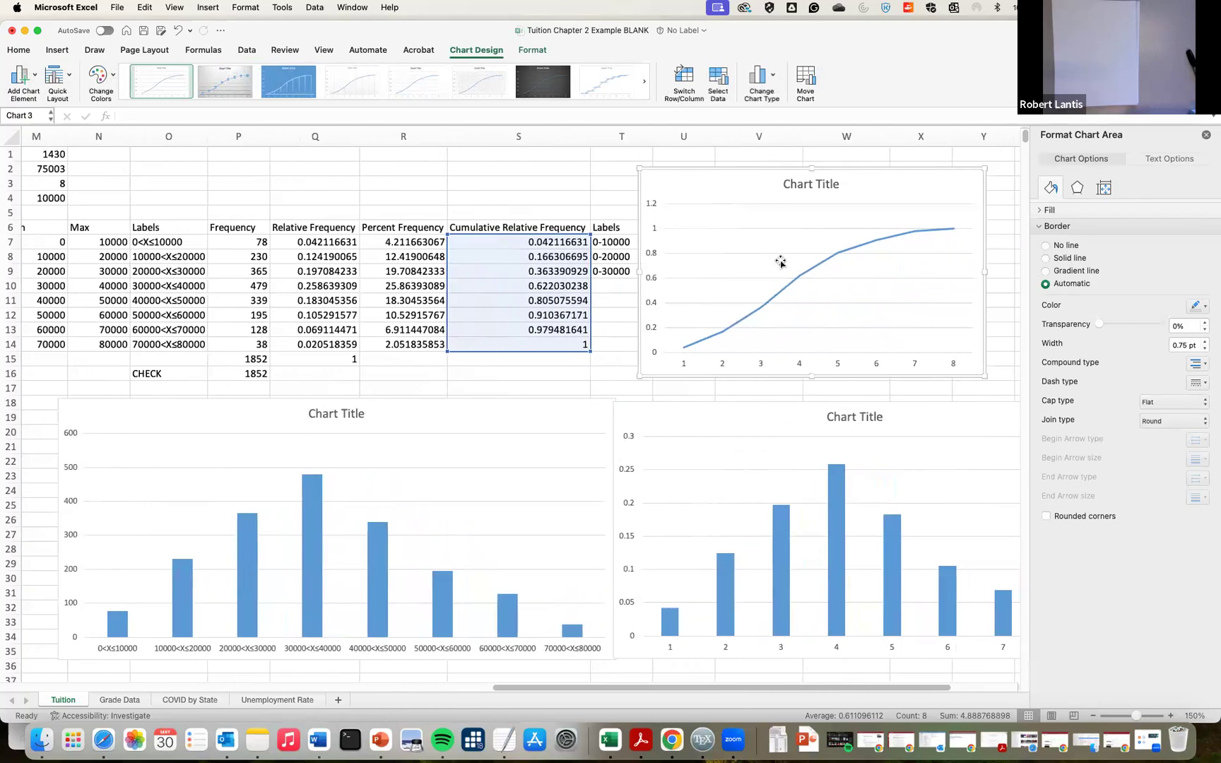
Set the line chart's horizontal axis labels to the bin labels in O7:O14
{"action": "left_click", "coordinate": [794, 367]}
{"action": "scroll", "coordinate": [796, 365], "scroll_direction": "left", "scroll_amount": 1}
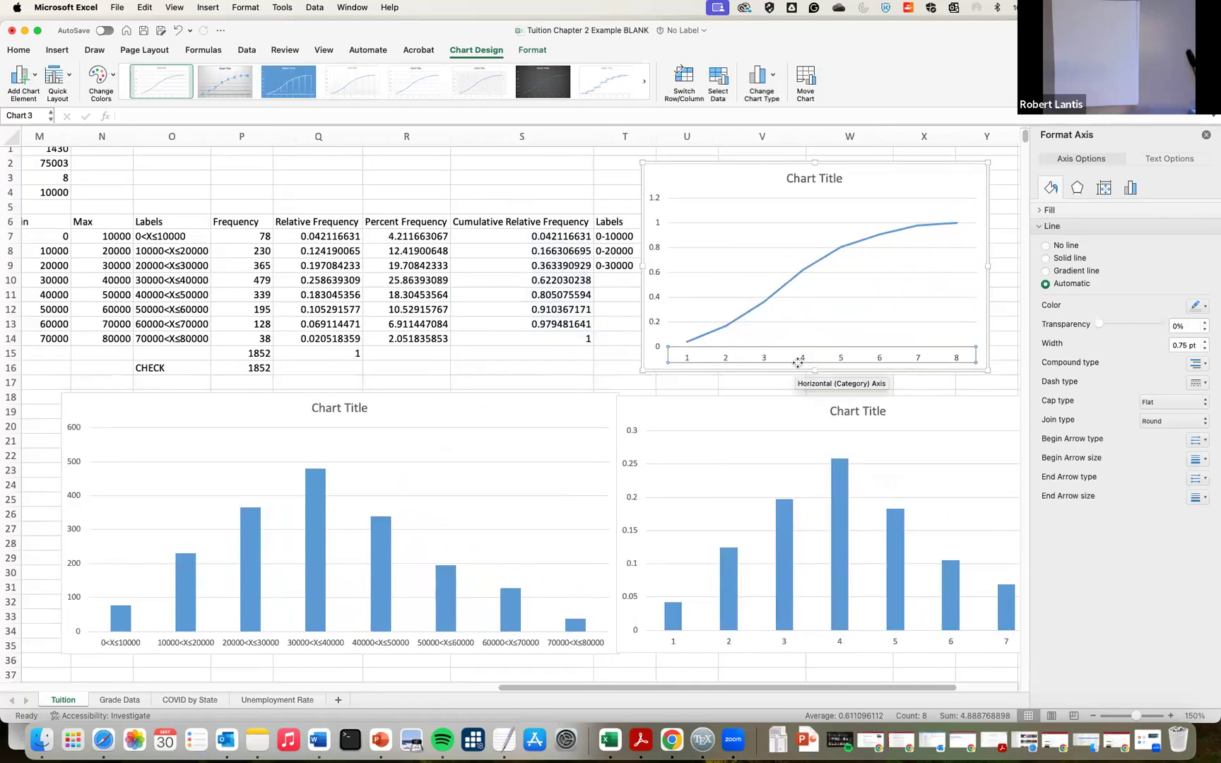
{"action": "right_click", "coordinate": [799, 361]}
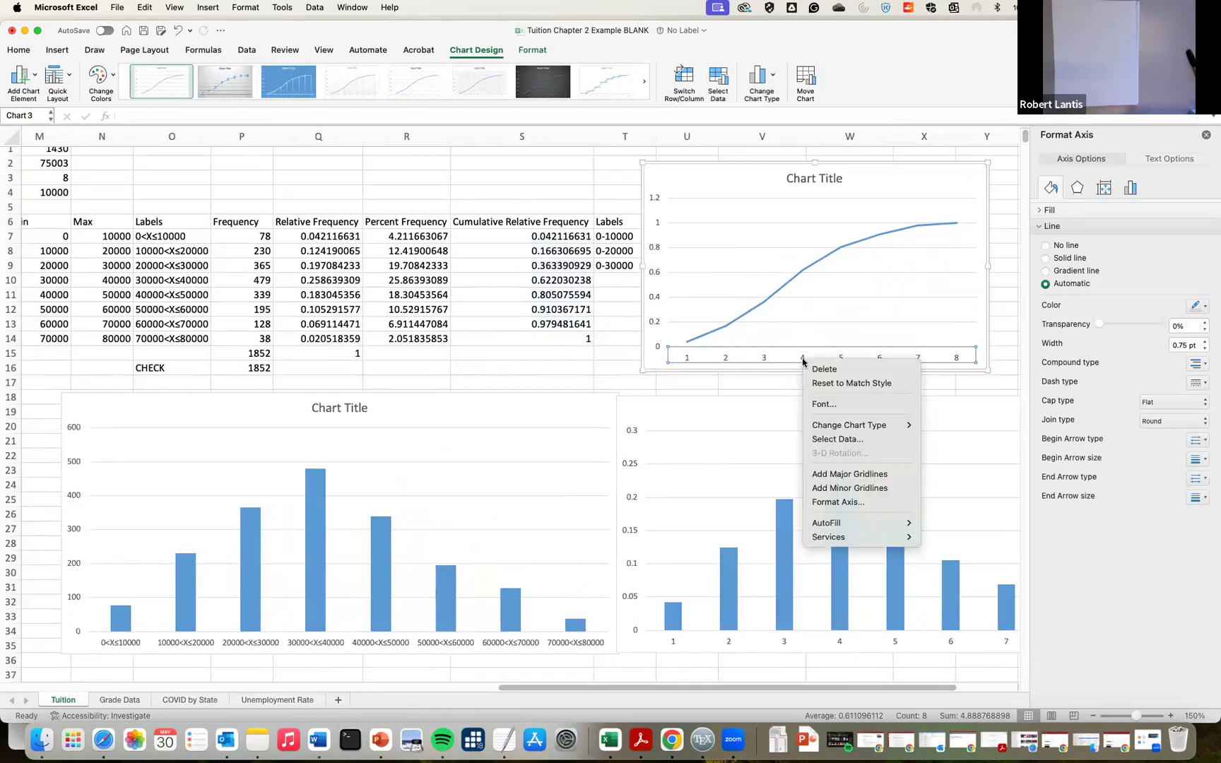
{"action": "left_click", "coordinate": [833, 440]}
{"action": "left_click", "coordinate": [756, 342]}
{"action": "left_click_drag", "start_coordinate": [163, 240], "coordinate": [189, 347]}
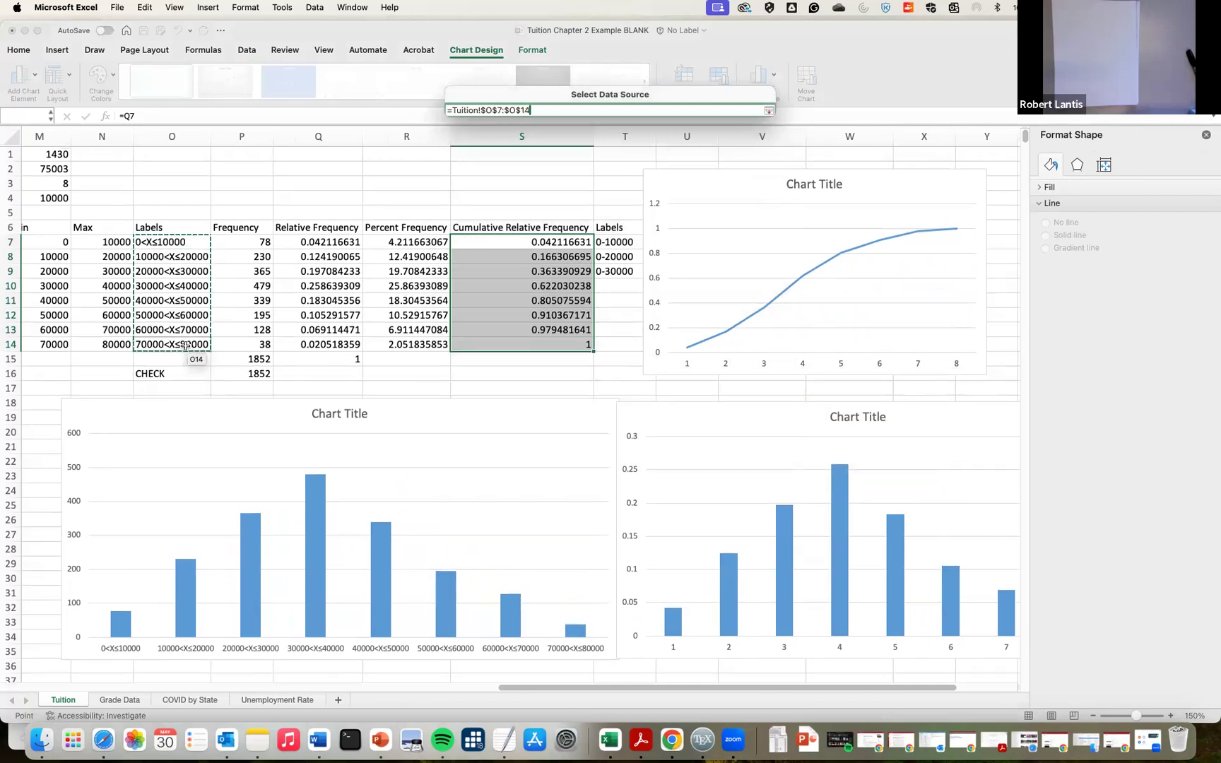
{"action": "key", "text": "Return"}
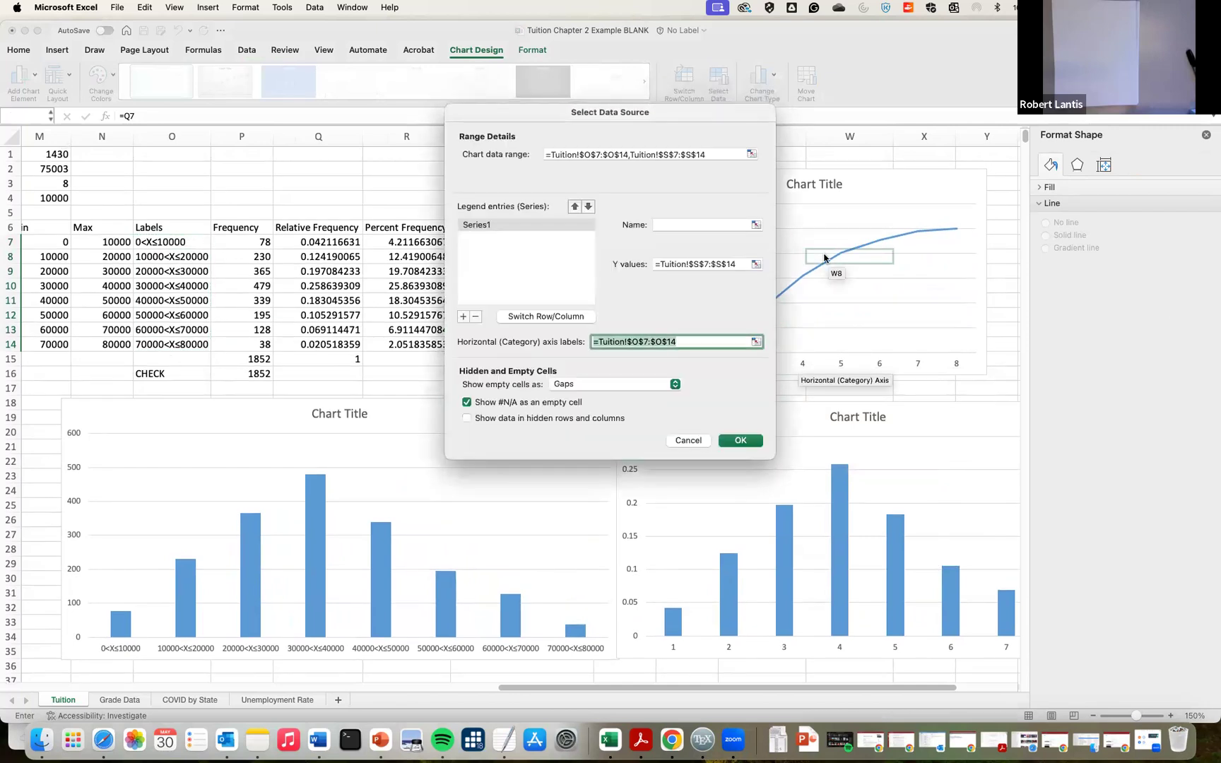
{"action": "left_click", "coordinate": [747, 443]}
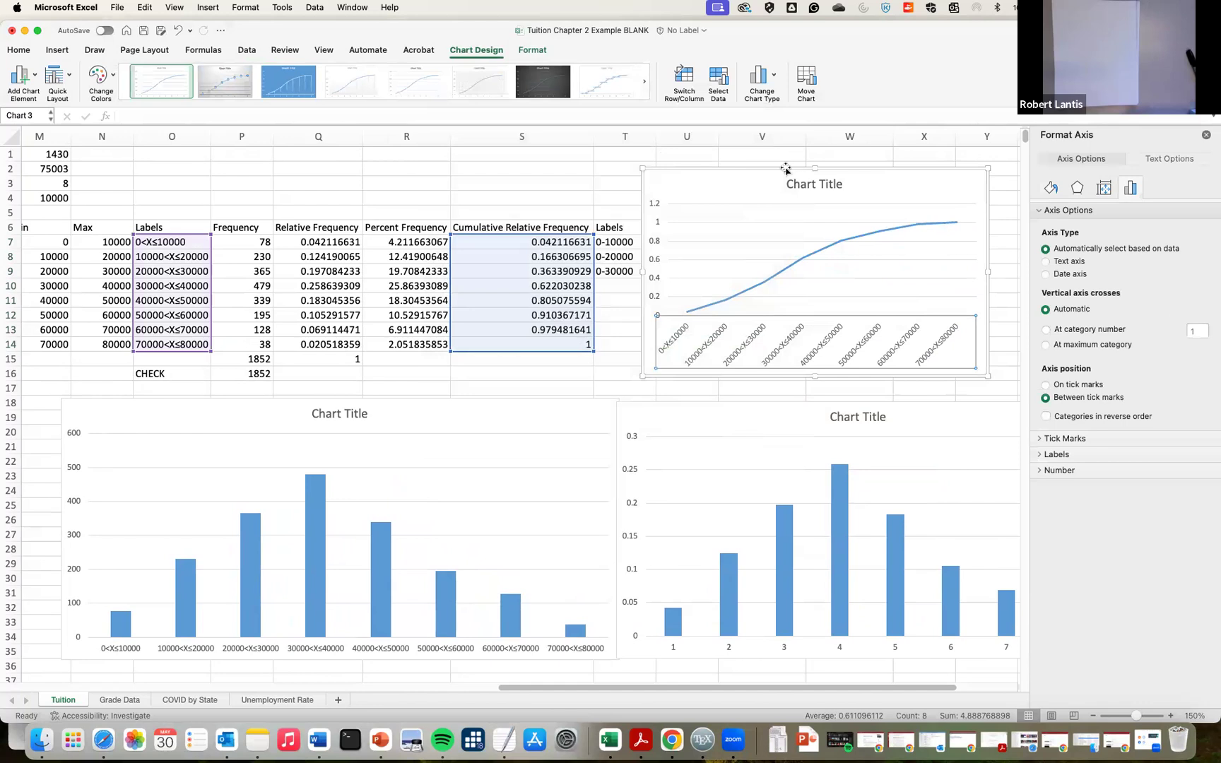
Review the frequency table, the three charts and the source tuition columns across the sheet
{"action": "scroll", "coordinate": [834, 262], "scroll_direction": "down", "scroll_amount": 1}
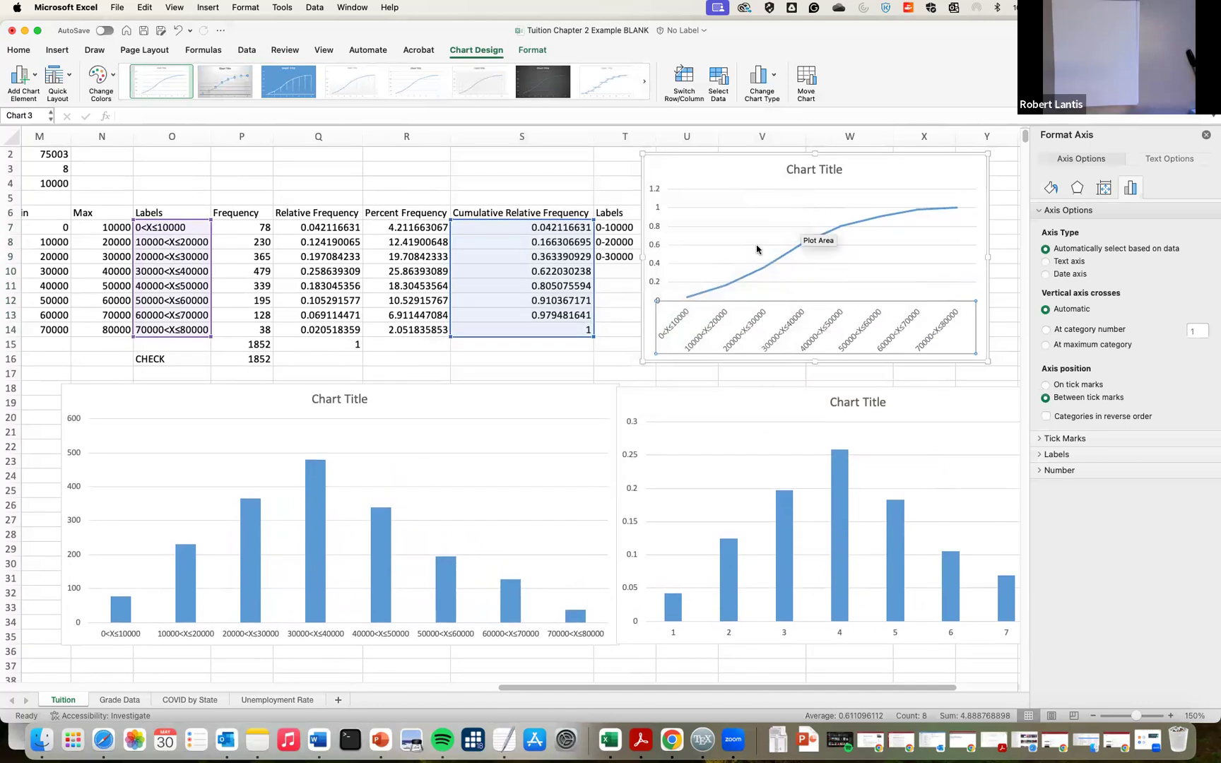
{"action": "scroll", "coordinate": [707, 467], "scroll_direction": "down", "scroll_amount": 3}
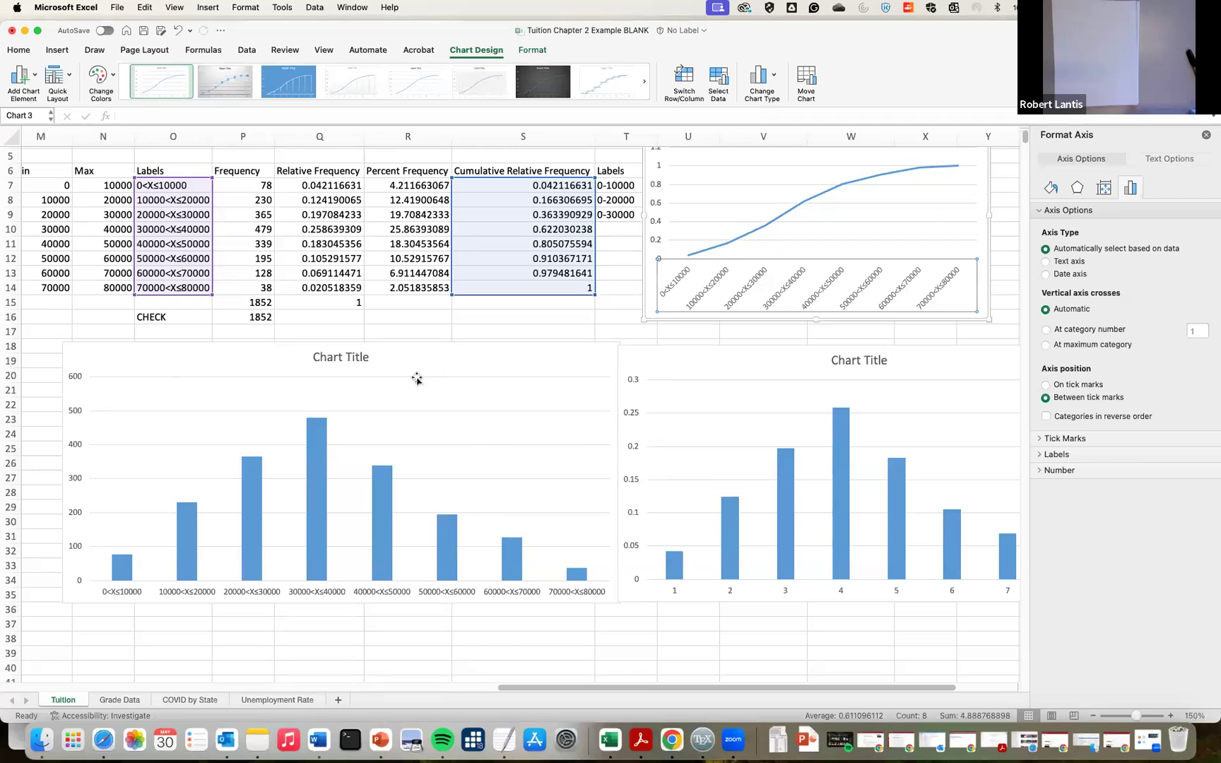
{"action": "scroll", "coordinate": [415, 383], "scroll_direction": "up", "scroll_amount": 2}
{"action": "scroll", "coordinate": [415, 382], "scroll_direction": "left", "scroll_amount": 10}
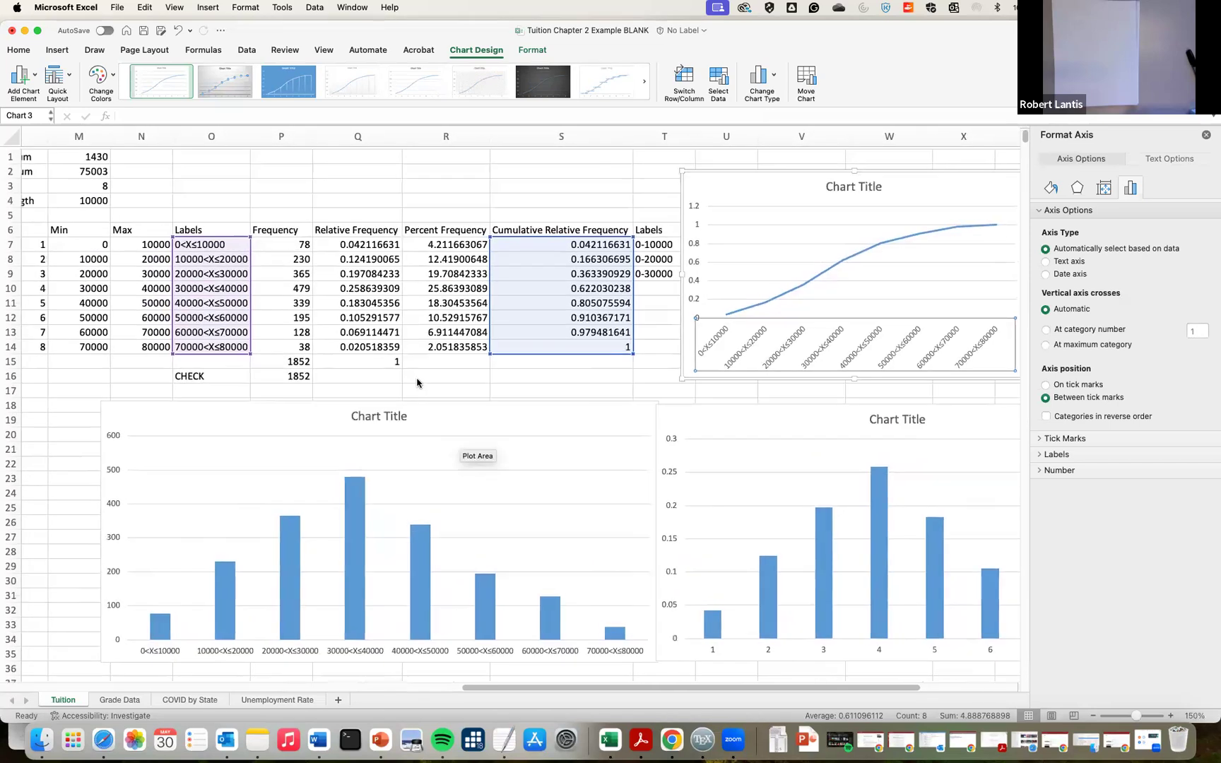
{"action": "scroll", "coordinate": [417, 379], "scroll_direction": "left", "scroll_amount": 3}
{"action": "scroll", "coordinate": [415, 379], "scroll_direction": "right", "scroll_amount": 7}
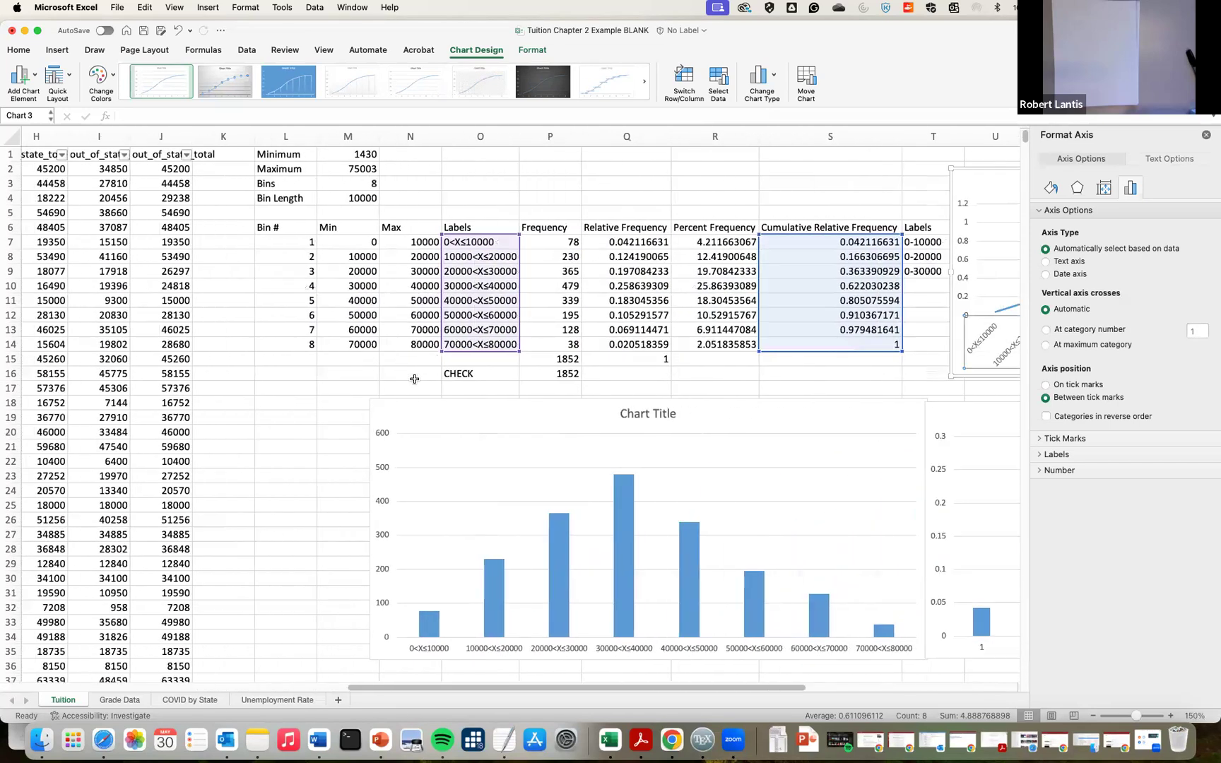
{"action": "scroll", "coordinate": [422, 380], "scroll_direction": "right", "scroll_amount": 2}
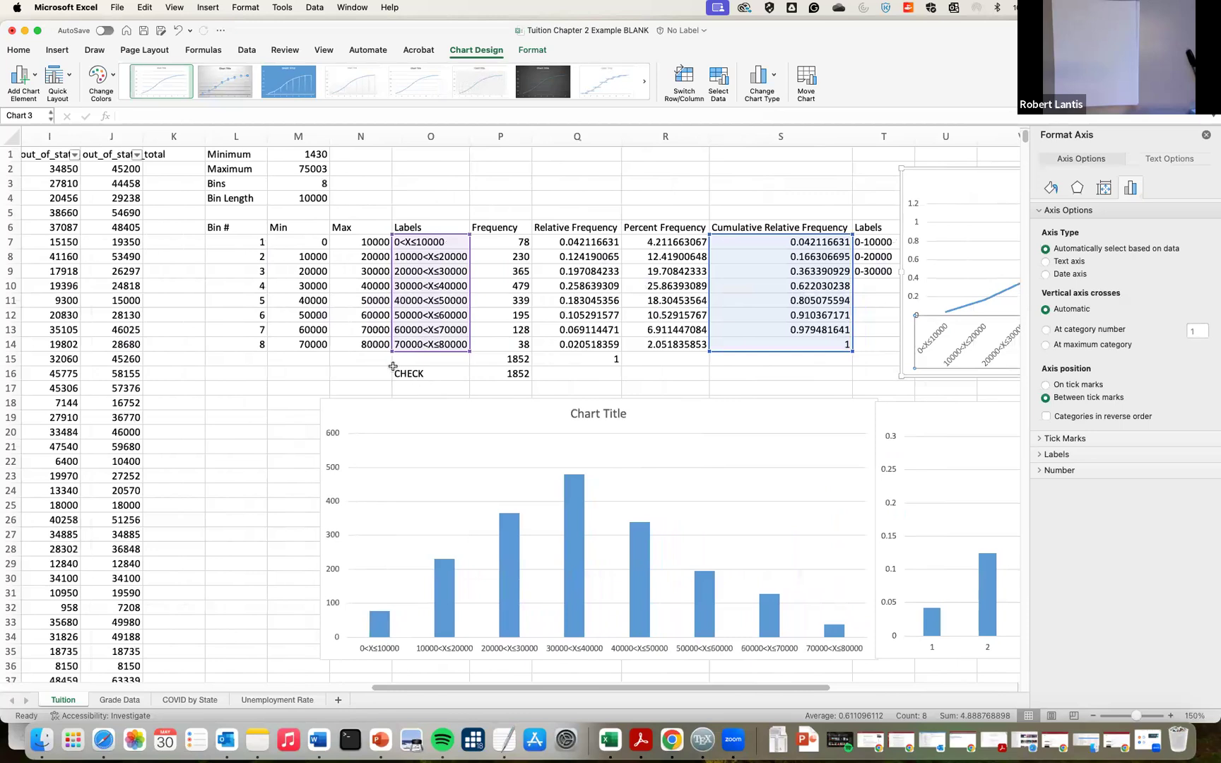
{"action": "scroll", "coordinate": [241, 381], "scroll_direction": "right", "scroll_amount": 1}
{"action": "left_click", "coordinate": [241, 363]}
{"action": "scroll", "coordinate": [241, 363], "scroll_direction": "left", "scroll_amount": 1}
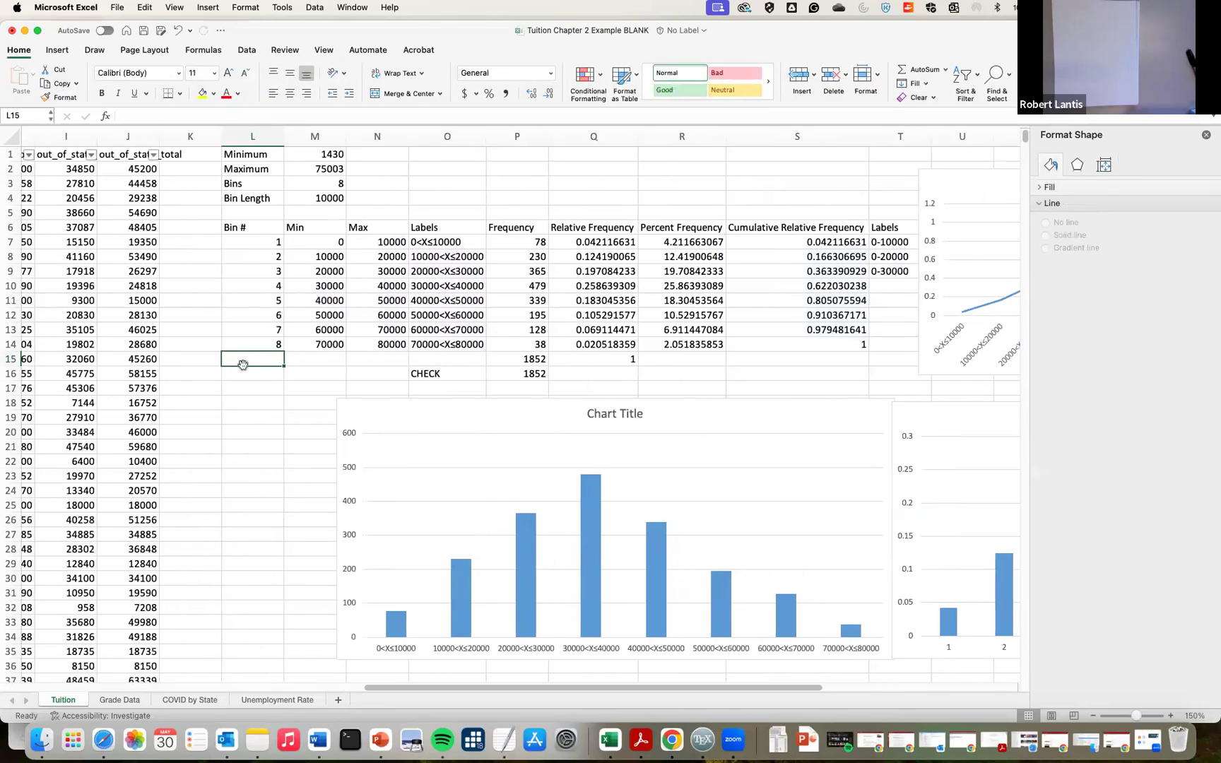
{"action": "scroll", "coordinate": [242, 364], "scroll_direction": "left", "scroll_amount": 2}
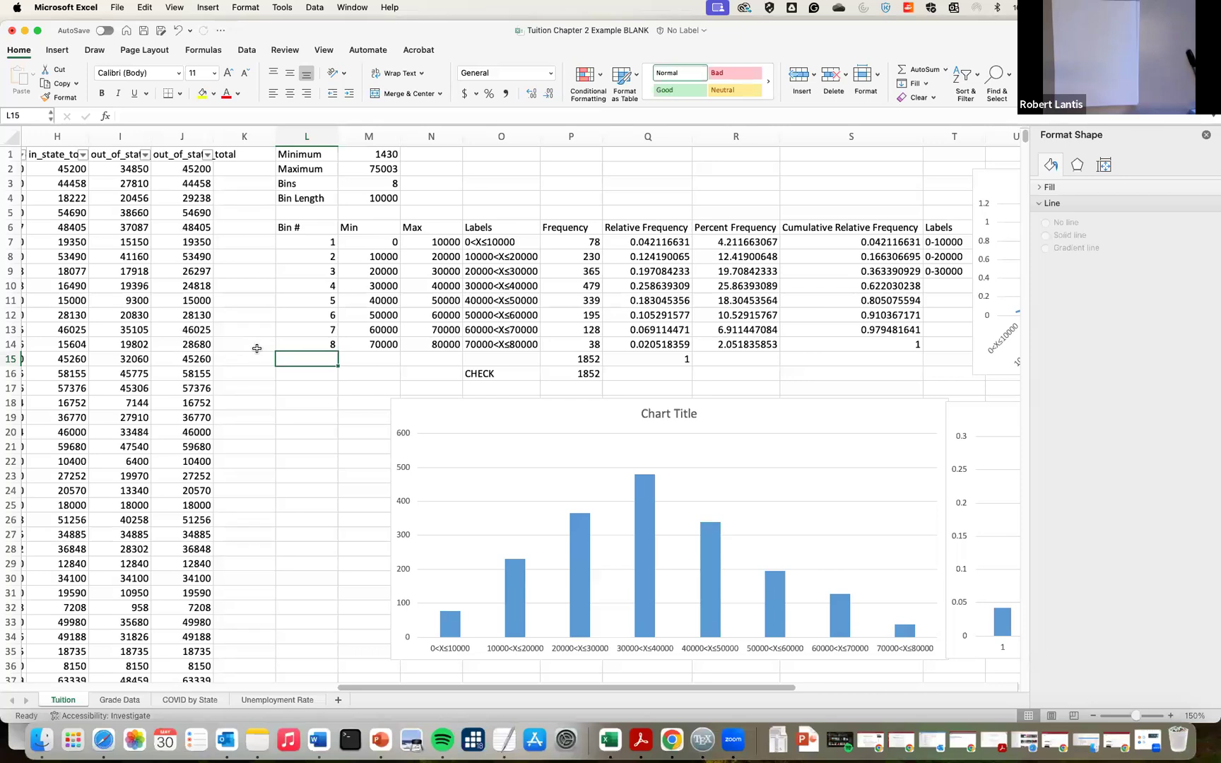
Insert a histogram of the raw out-of-state total tuition values in J2:J1853
{"action": "left_click", "coordinate": [191, 168]}
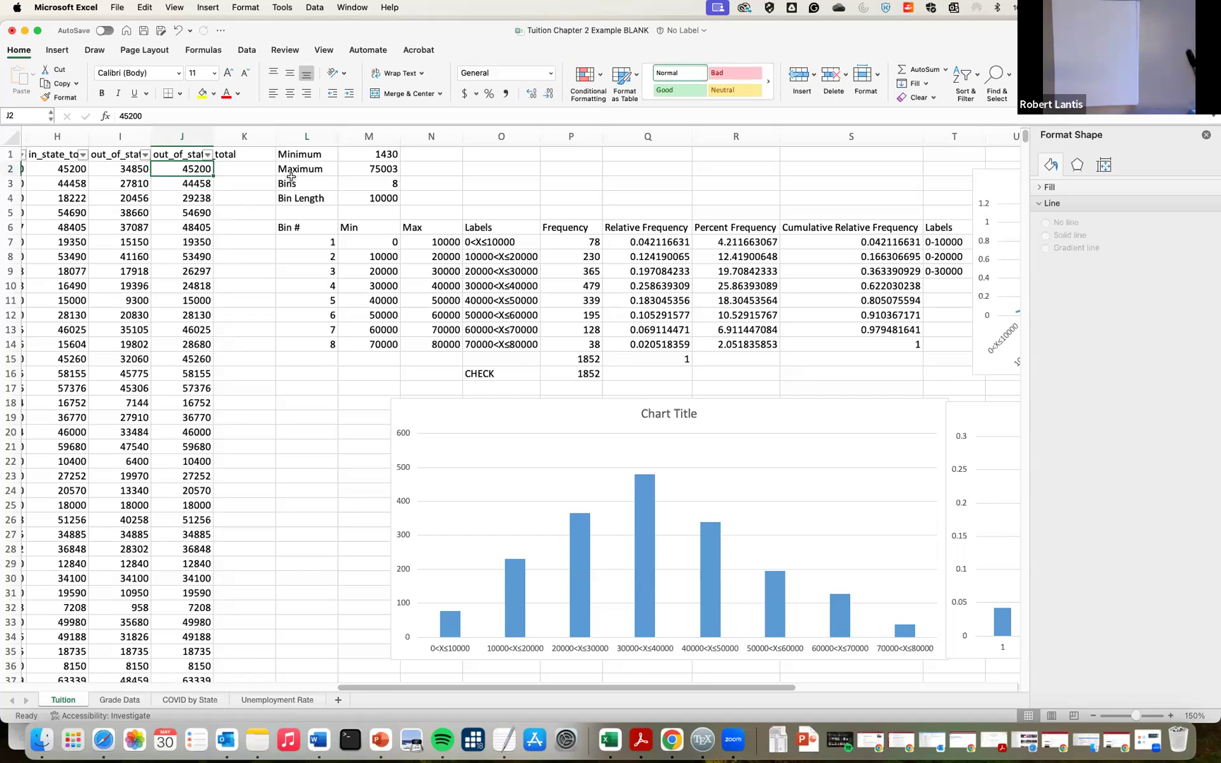
{"action": "key", "text": "super+shift+Down"}
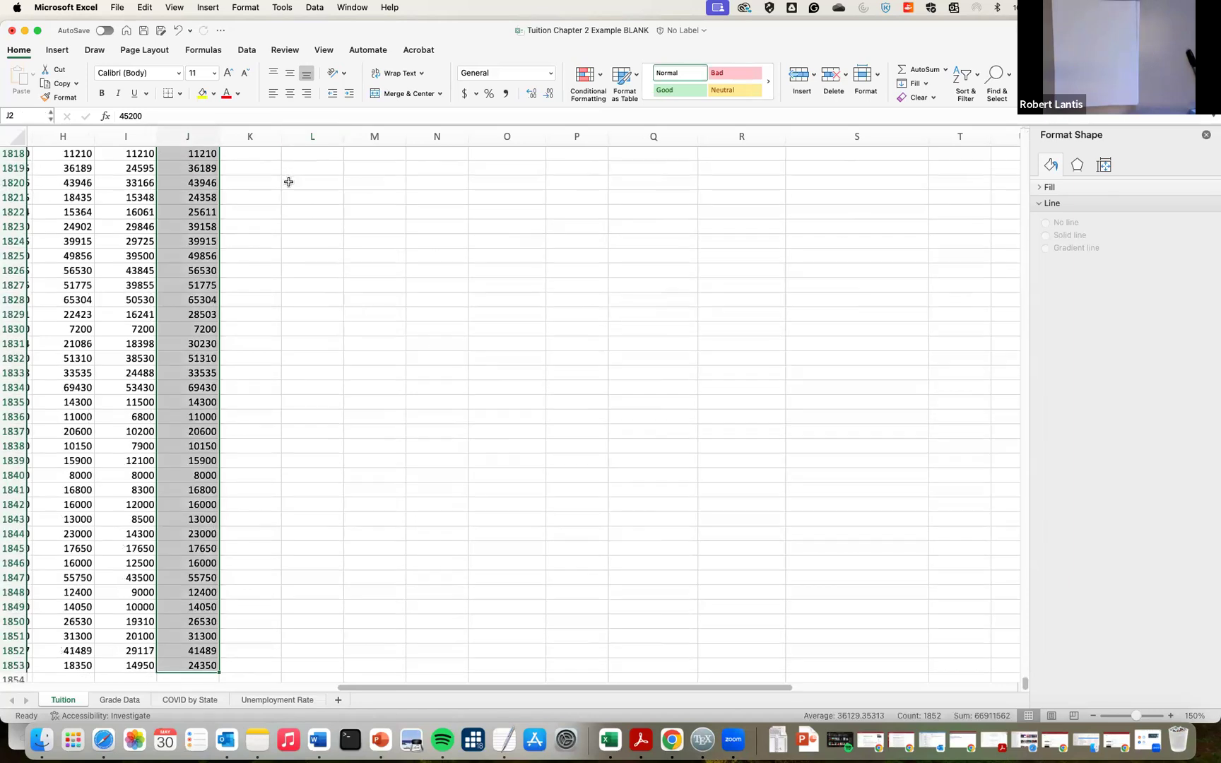
{"action": "left_click", "coordinate": [63, 54]}
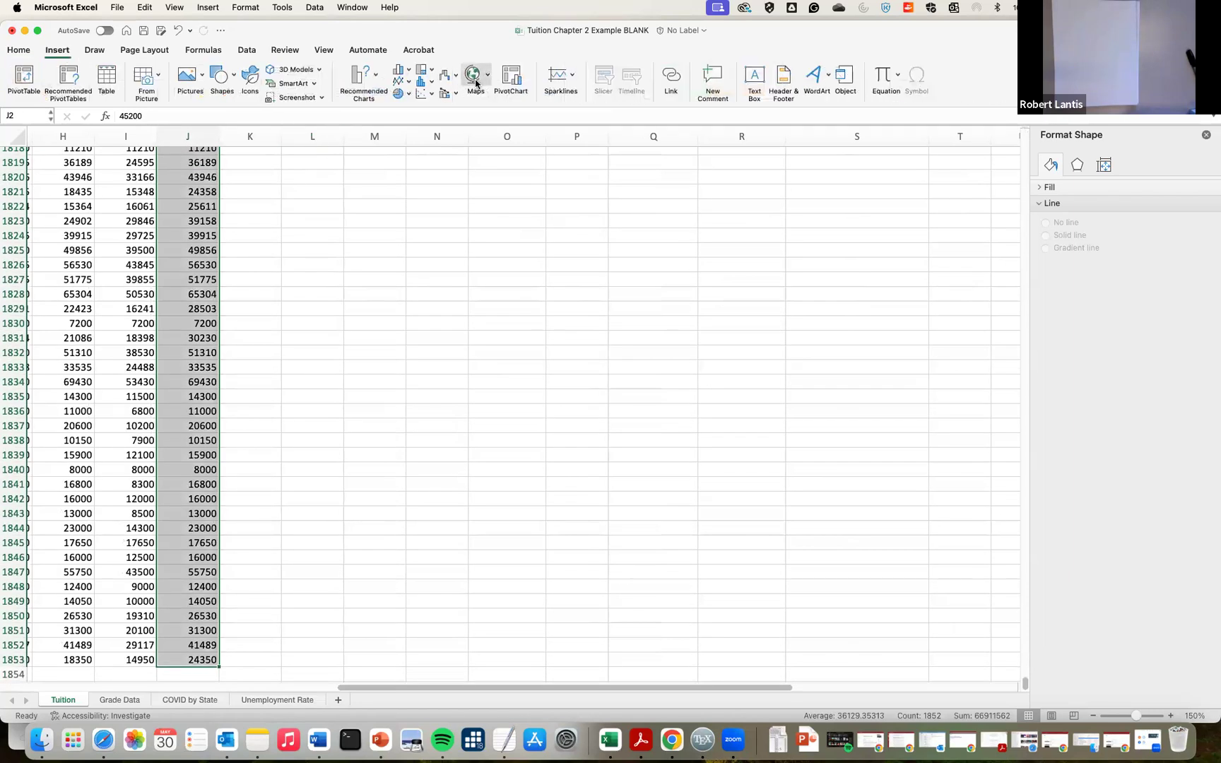
{"action": "left_click", "coordinate": [426, 86]}
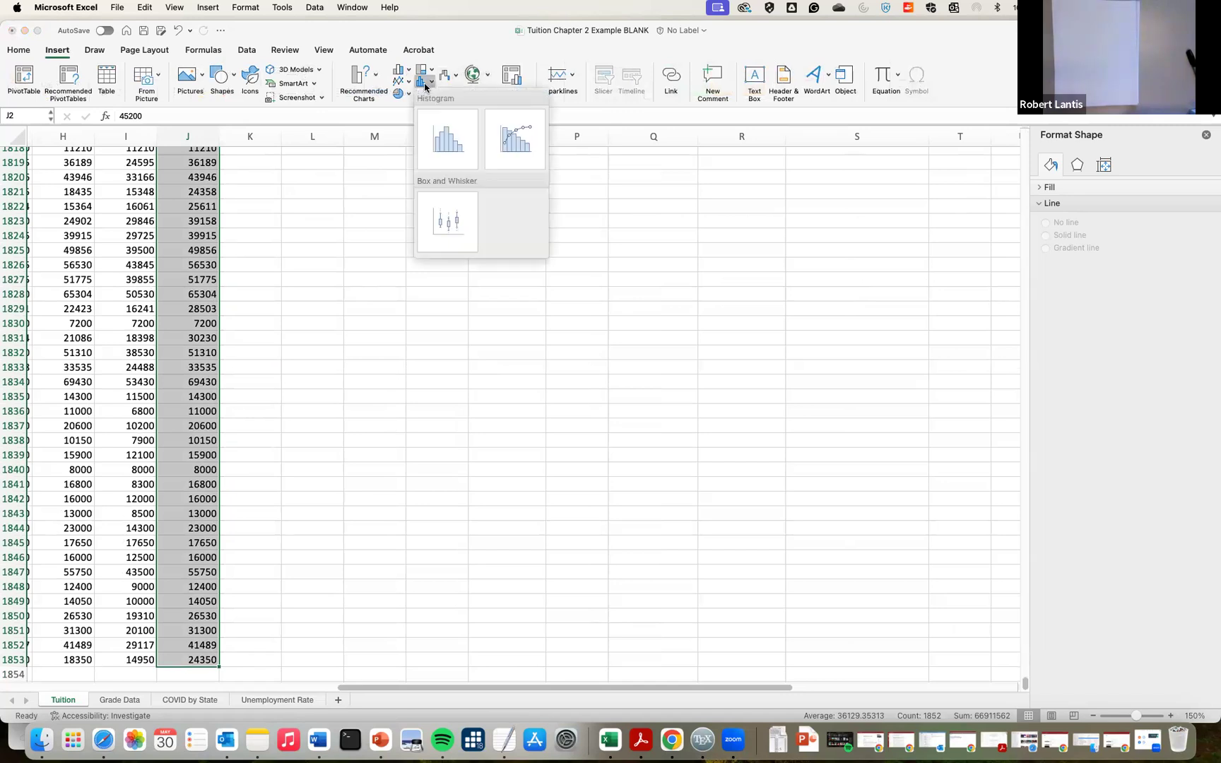
{"action": "left_click", "coordinate": [442, 137]}
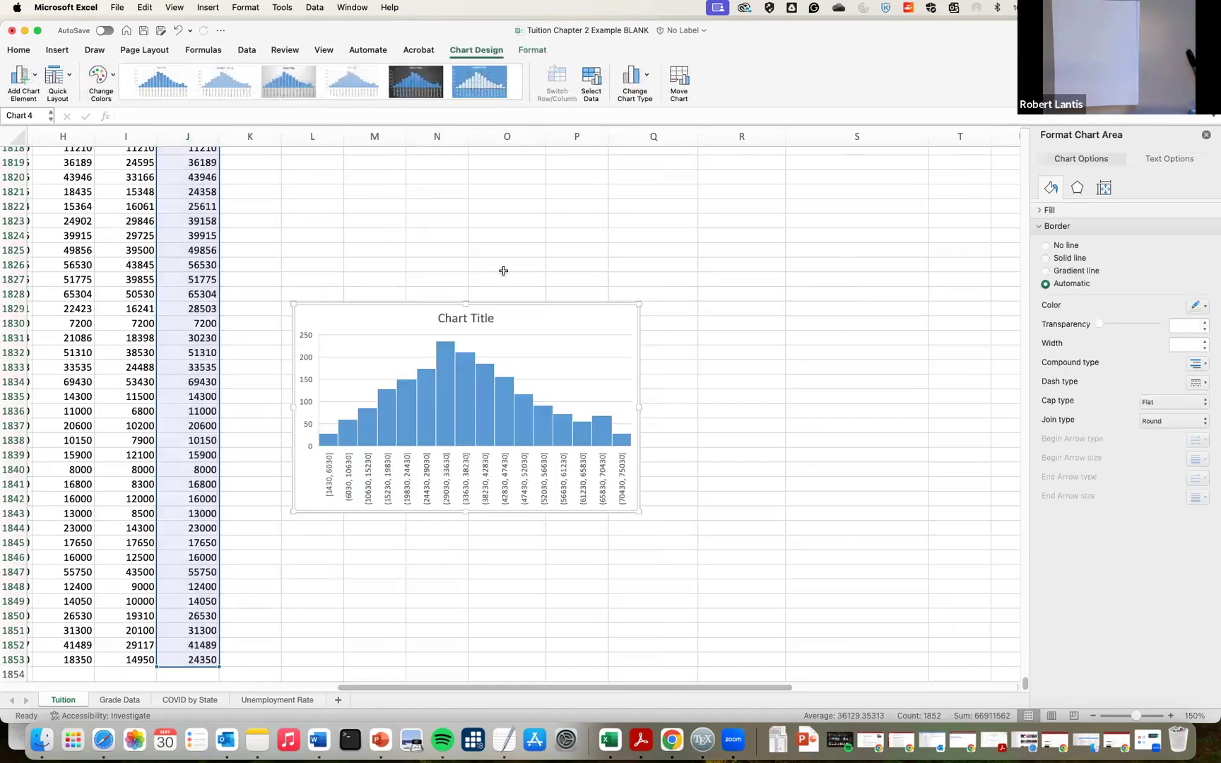
Try to move the new histogram up from the end of the data towards the top of the sheet
{"action": "left_click_drag", "start_coordinate": [528, 319], "coordinate": [614, 226]}
{"action": "scroll", "coordinate": [638, 275], "scroll_direction": "up", "scroll_amount": 5}
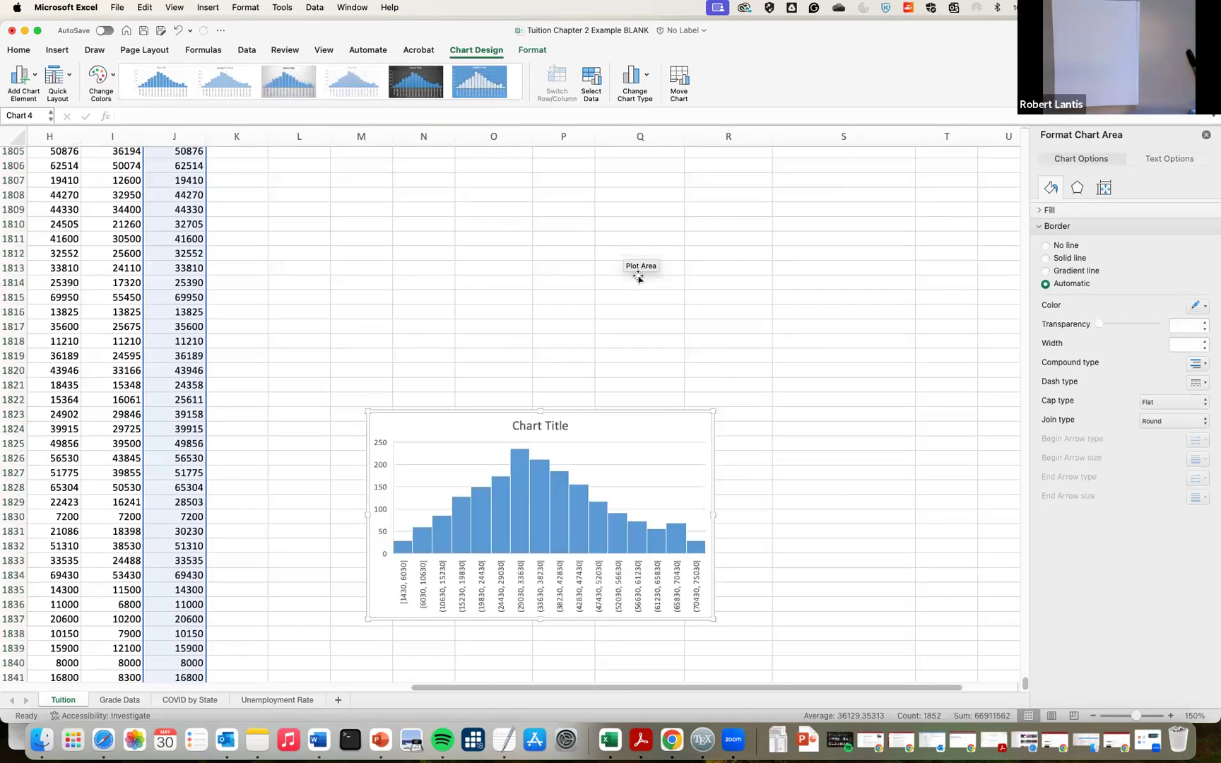
{"action": "left_click_drag", "start_coordinate": [616, 432], "coordinate": [608, 172]}
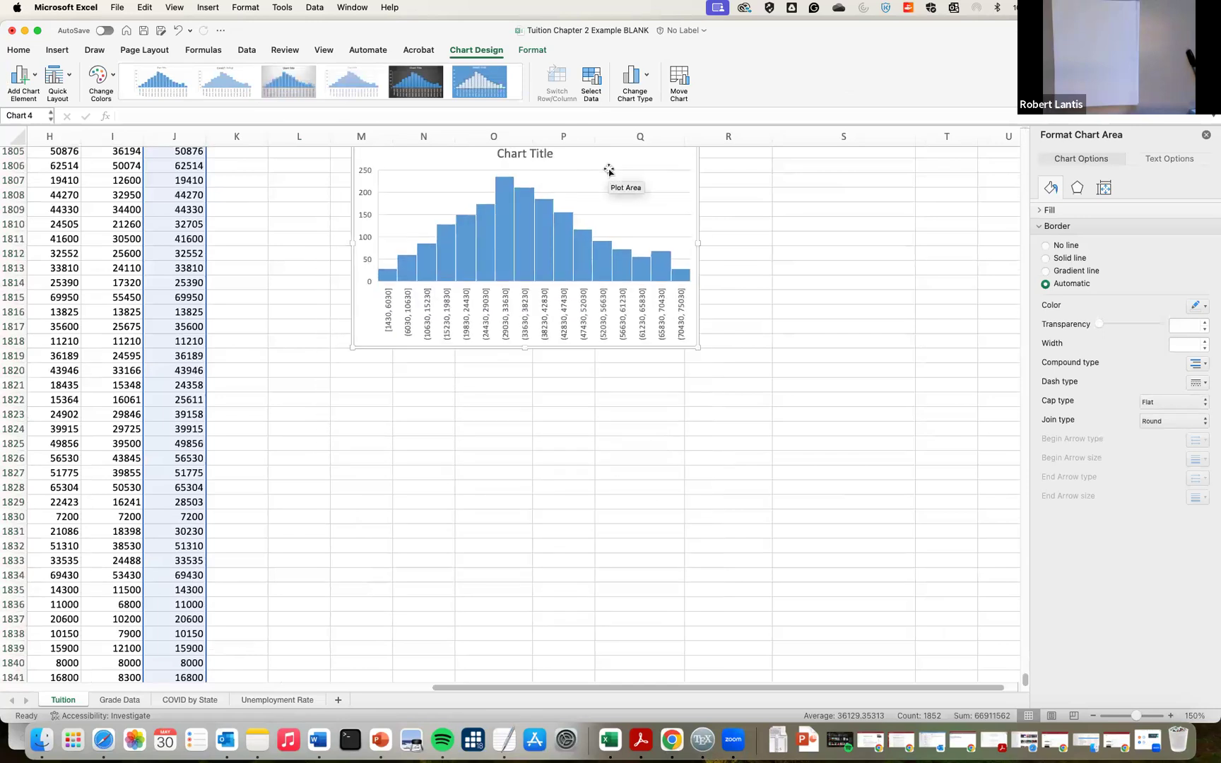
{"action": "scroll", "coordinate": [645, 239], "scroll_direction": "up", "scroll_amount": 15}
{"action": "scroll", "coordinate": [646, 243], "scroll_direction": "down", "scroll_amount": 12}
Transfer the histogram from the end of the data to the top of the sheet by pasting it near the other charts
{"action": "left_click", "coordinate": [633, 335]}
{"action": "left_click", "coordinate": [622, 319]}
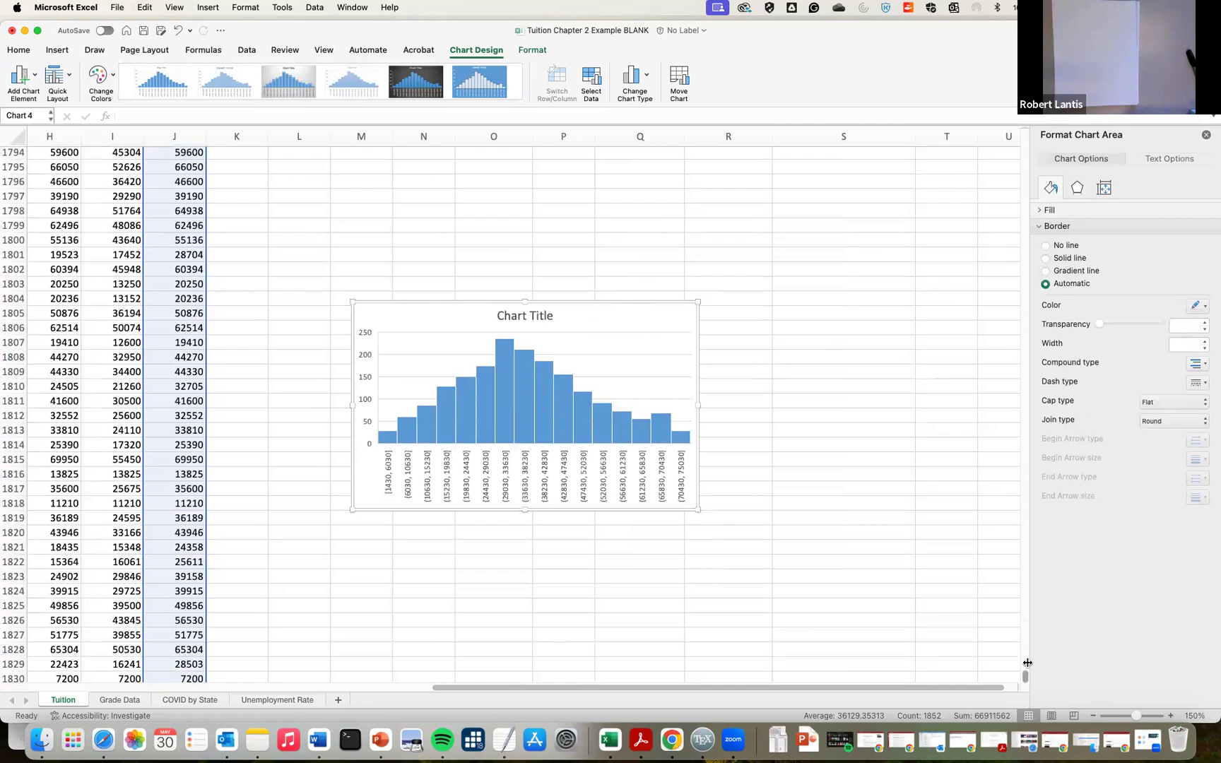
{"action": "left_click_drag", "start_coordinate": [1024, 676], "coordinate": [1086, 136]}
{"action": "scroll", "coordinate": [681, 325], "scroll_direction": "down", "scroll_amount": 5}
{"action": "scroll", "coordinate": [647, 330], "scroll_direction": "down", "scroll_amount": 2}
{"action": "left_click", "coordinate": [564, 415]}
{"action": "key", "text": "super+v"}
Position the pasted histogram just below the frequency column chart and enlarge it to span about columns N to T
{"action": "left_click", "coordinate": [627, 413]}
{"action": "left_click_drag", "start_coordinate": [628, 413], "coordinate": [518, 316]}
{"action": "left_click_drag", "start_coordinate": [763, 516], "coordinate": [945, 558]}
{"action": "scroll", "coordinate": [664, 368], "scroll_direction": "up", "scroll_amount": 5}
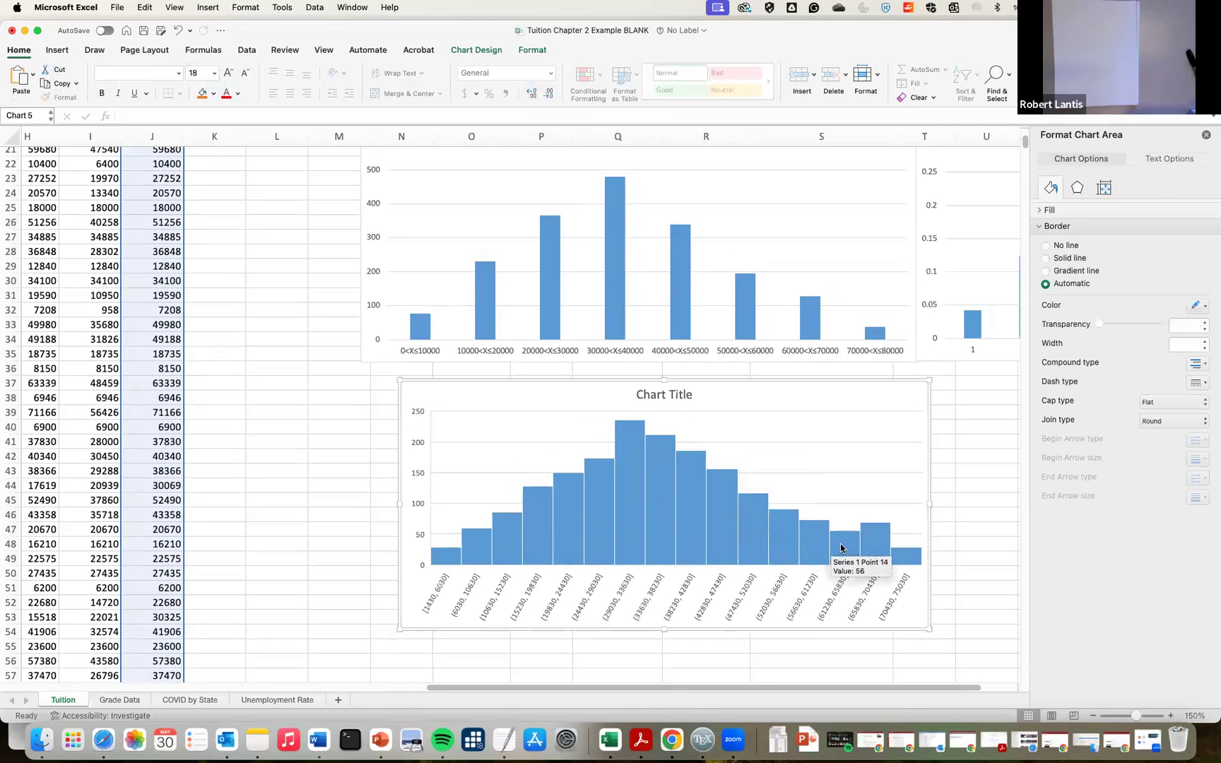
Check the histogram's chart area formatting options and its source data settings without changing them
{"action": "left_click", "coordinate": [761, 504]}
{"action": "left_click", "coordinate": [797, 405]}
{"action": "right_click", "coordinate": [798, 405]}
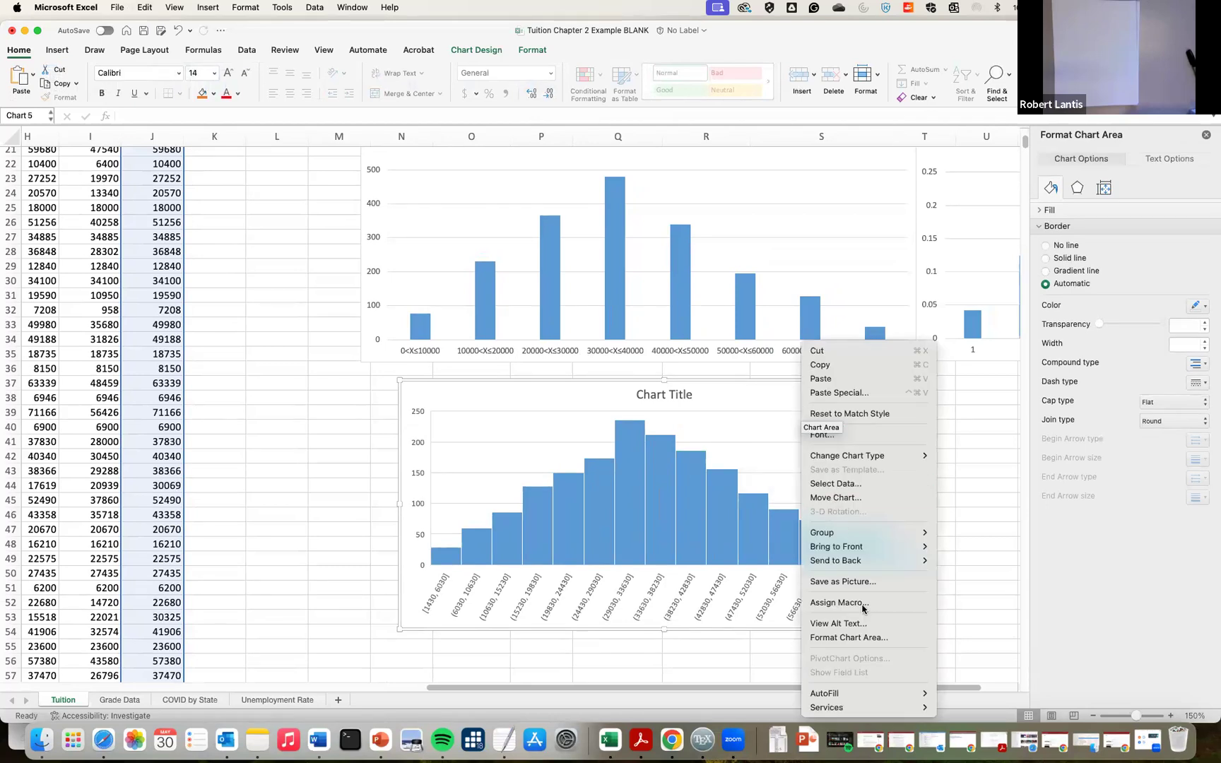
{"action": "left_click", "coordinate": [865, 637]}
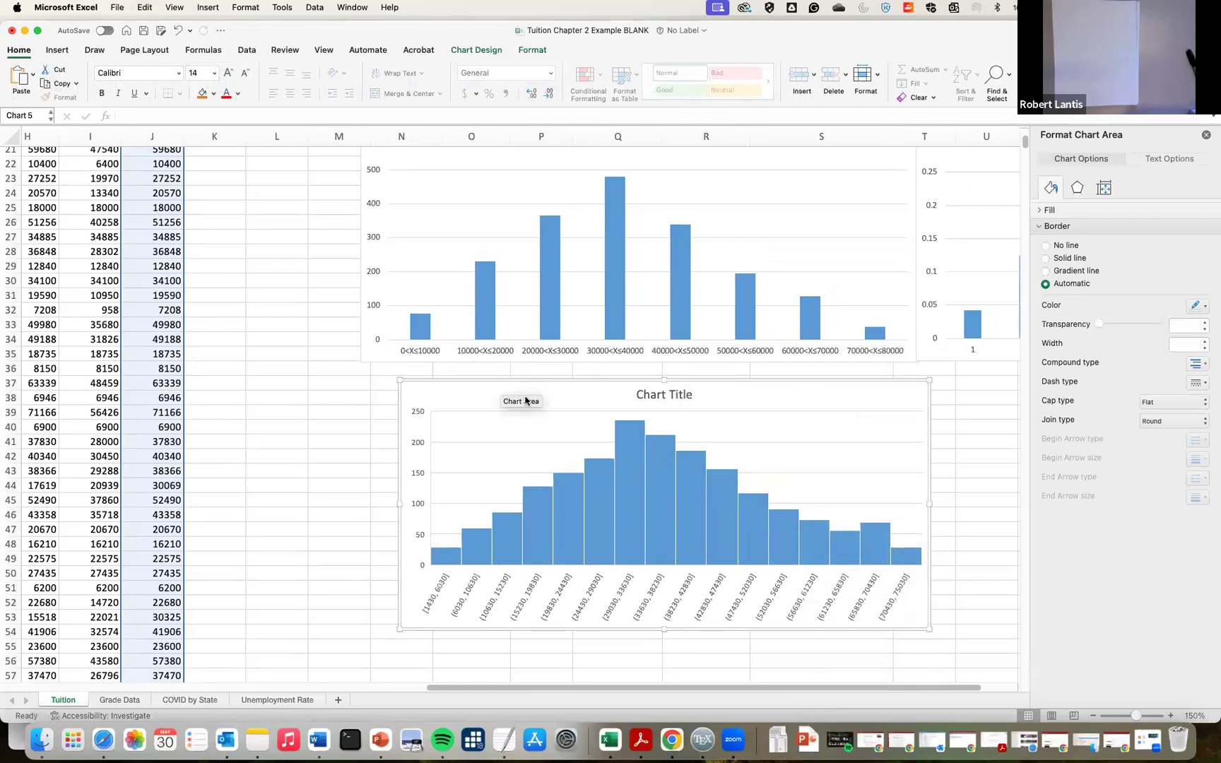
{"action": "right_click", "coordinate": [570, 401]}
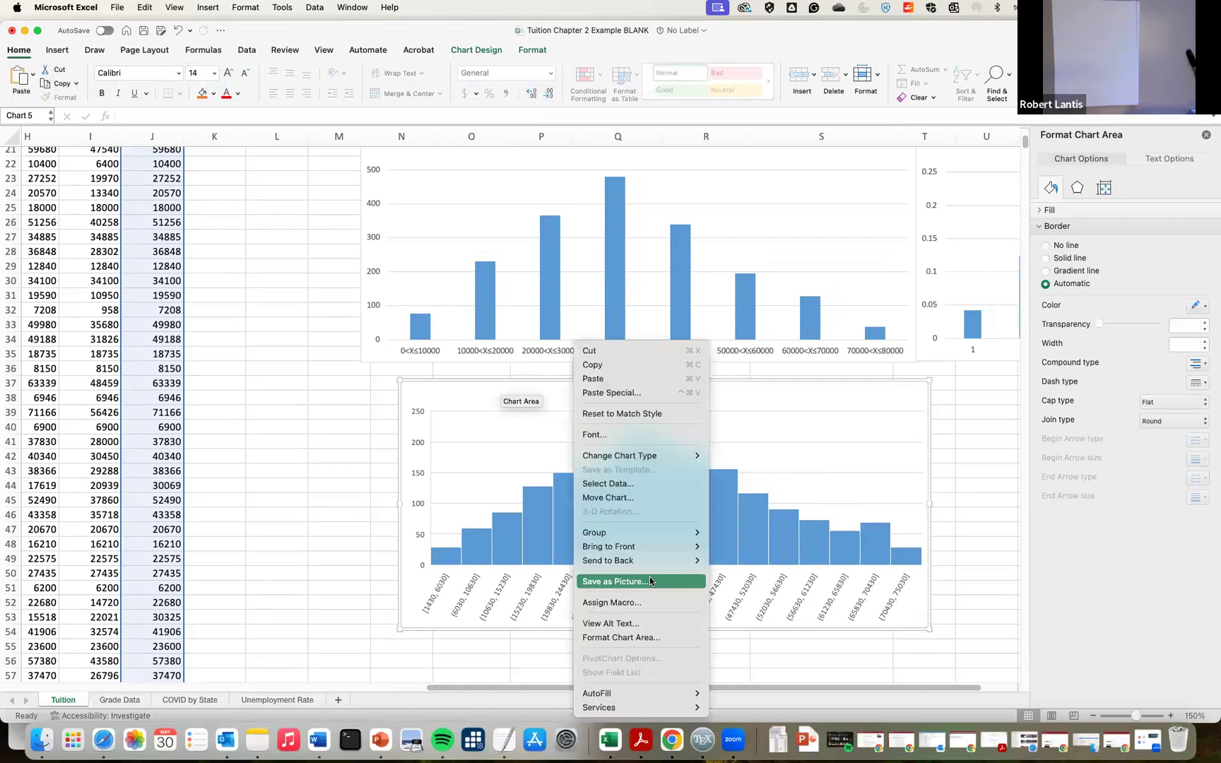
{"action": "left_click", "coordinate": [623, 638]}
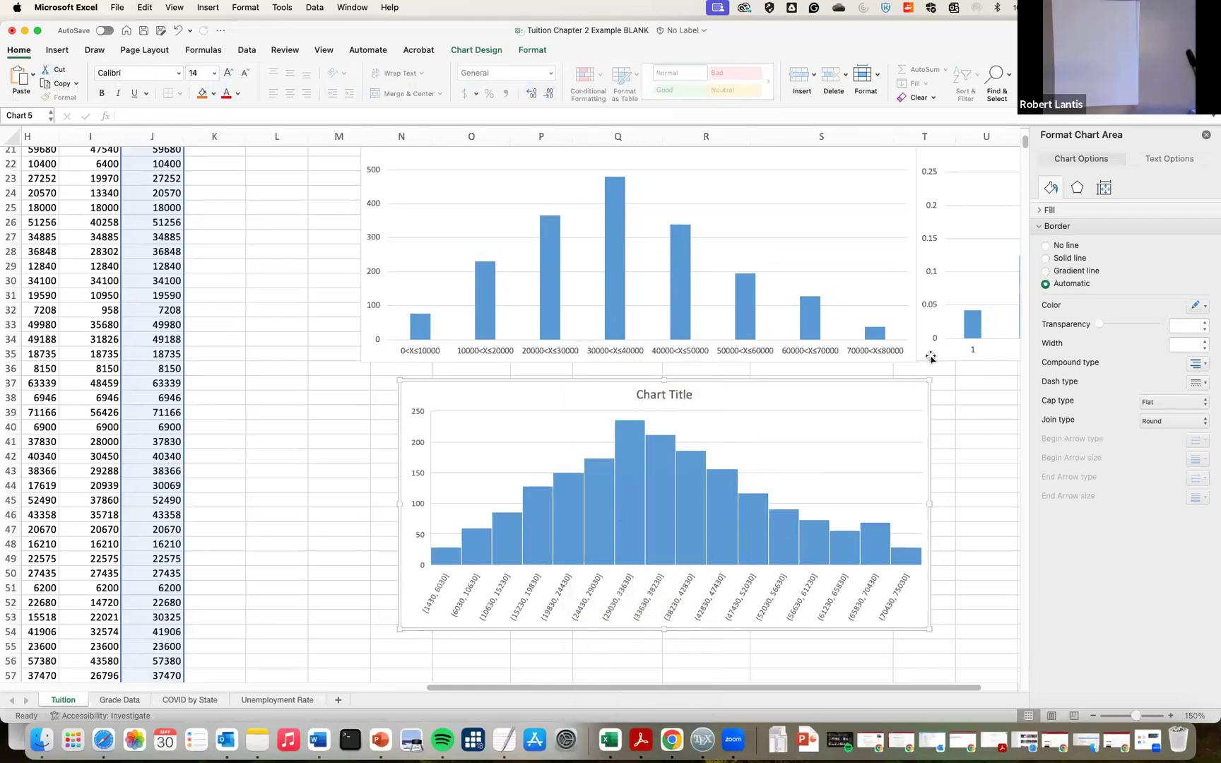
{"action": "right_click", "coordinate": [832, 385]}
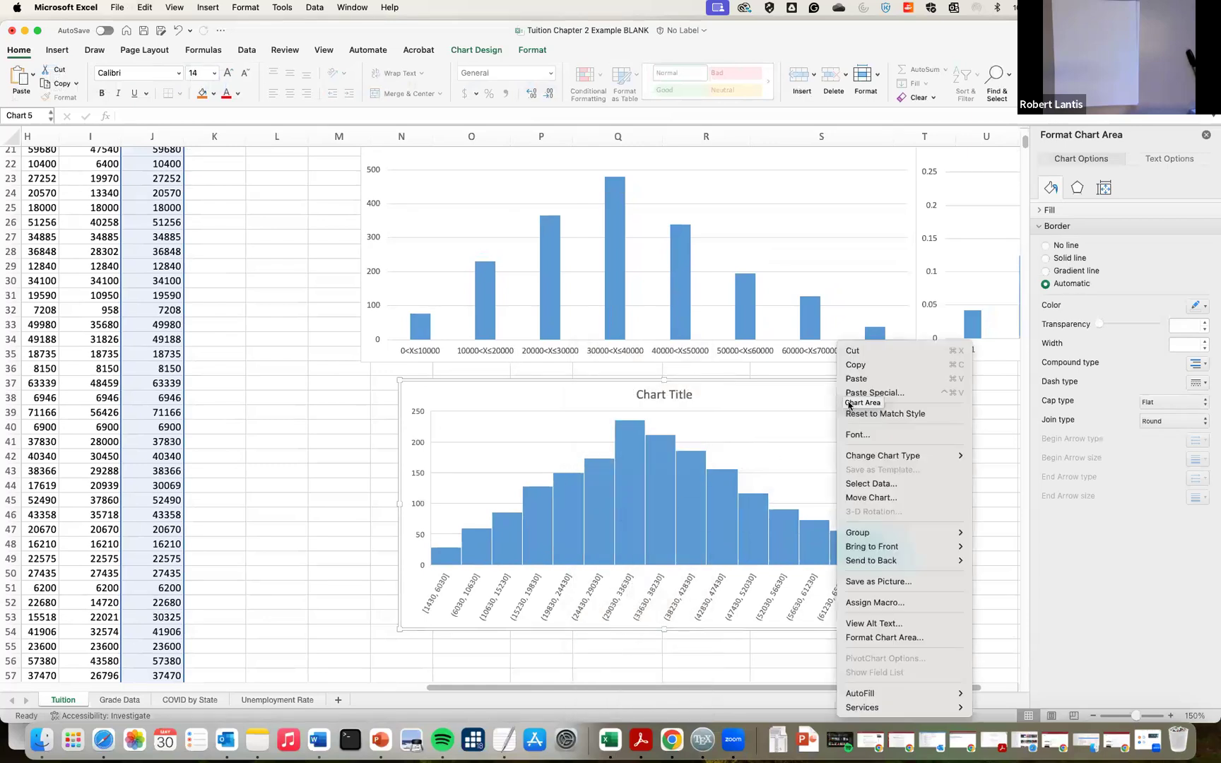
{"action": "left_click", "coordinate": [871, 483]}
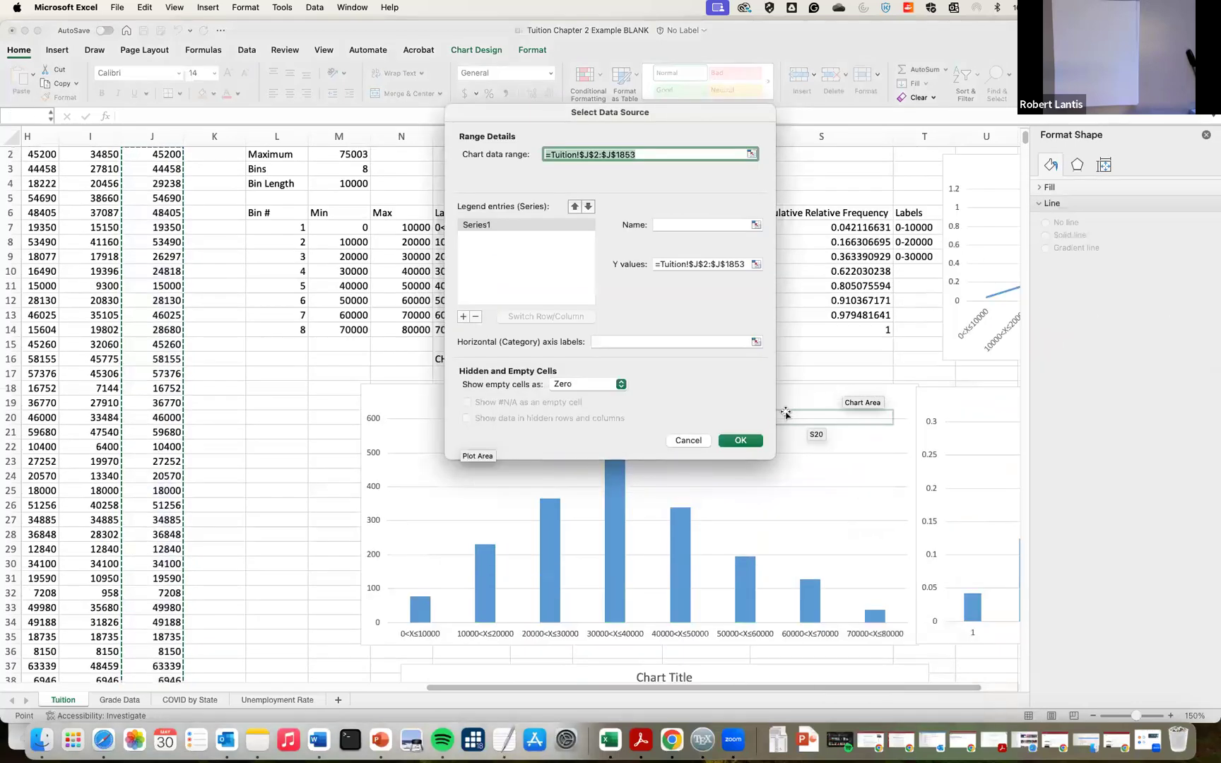
{"action": "left_click", "coordinate": [688, 440]}
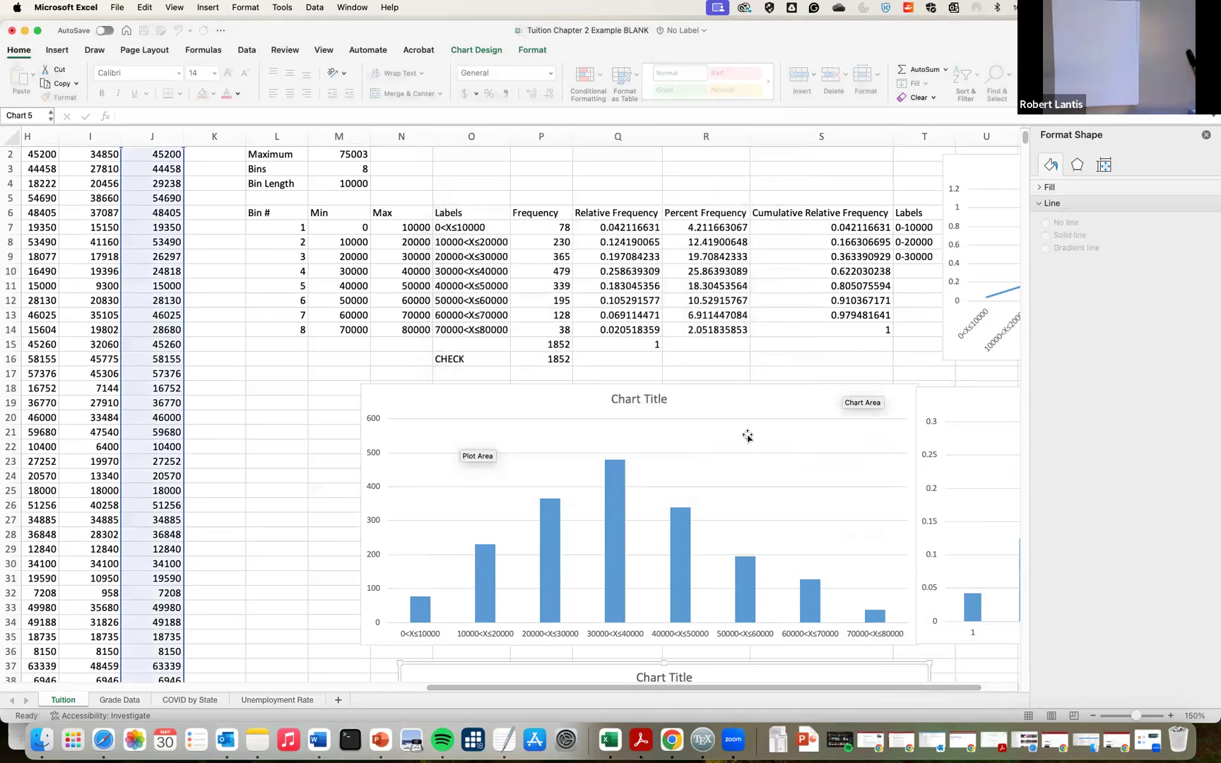
Look through the histogram's format and design options and compare its bins with the frequency column chart above
{"action": "left_click", "coordinate": [841, 413]}
{"action": "scroll", "coordinate": [841, 412], "scroll_direction": "down", "scroll_amount": 10}
{"action": "scroll", "coordinate": [842, 412], "scroll_direction": "up", "scroll_amount": 3}
{"action": "left_click", "coordinate": [842, 416]}
{"action": "left_click", "coordinate": [708, 258]}
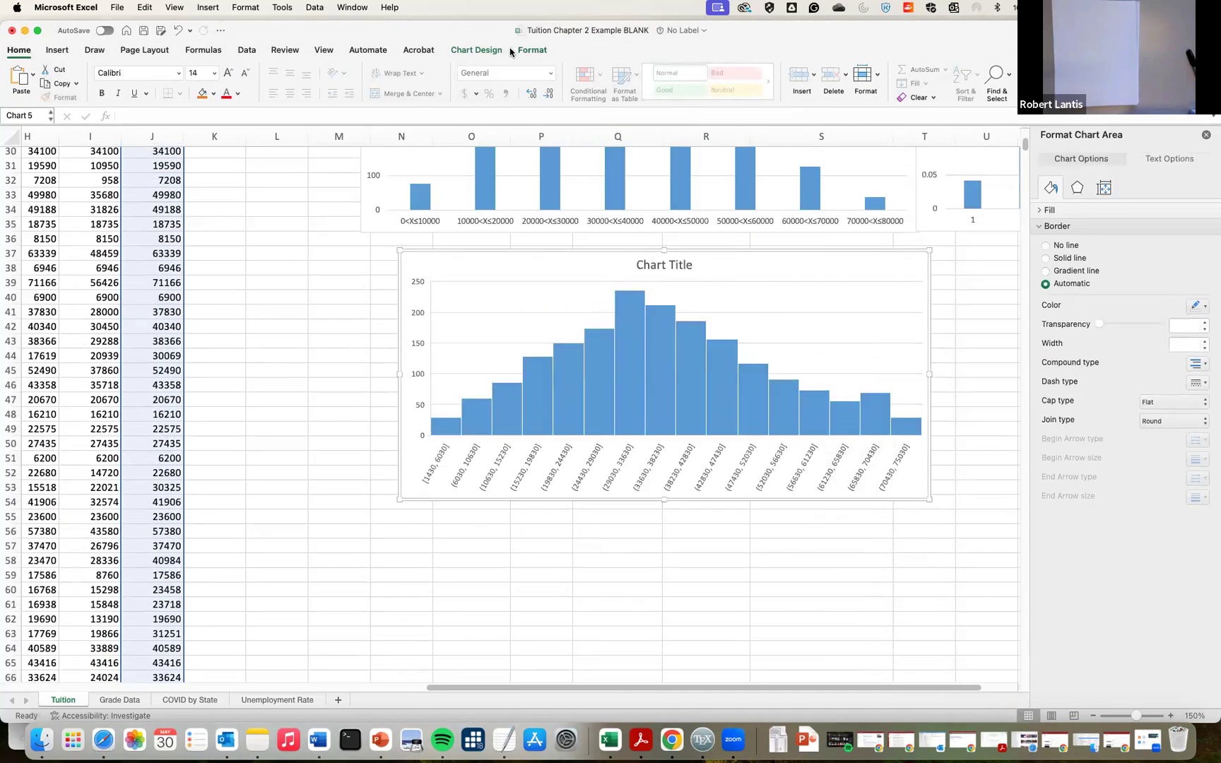
{"action": "left_click", "coordinate": [532, 50]}
{"action": "left_click", "coordinate": [492, 51]}
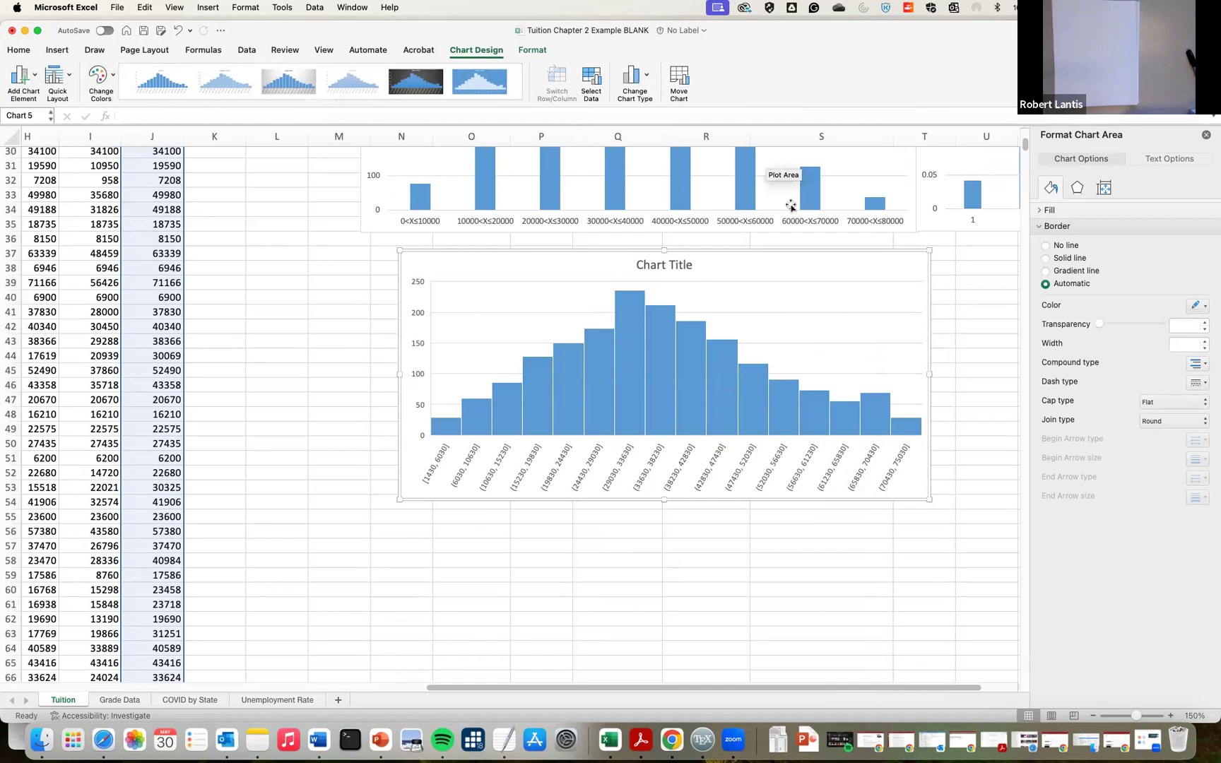
{"action": "scroll", "coordinate": [756, 227], "scroll_direction": "up", "scroll_amount": 1}
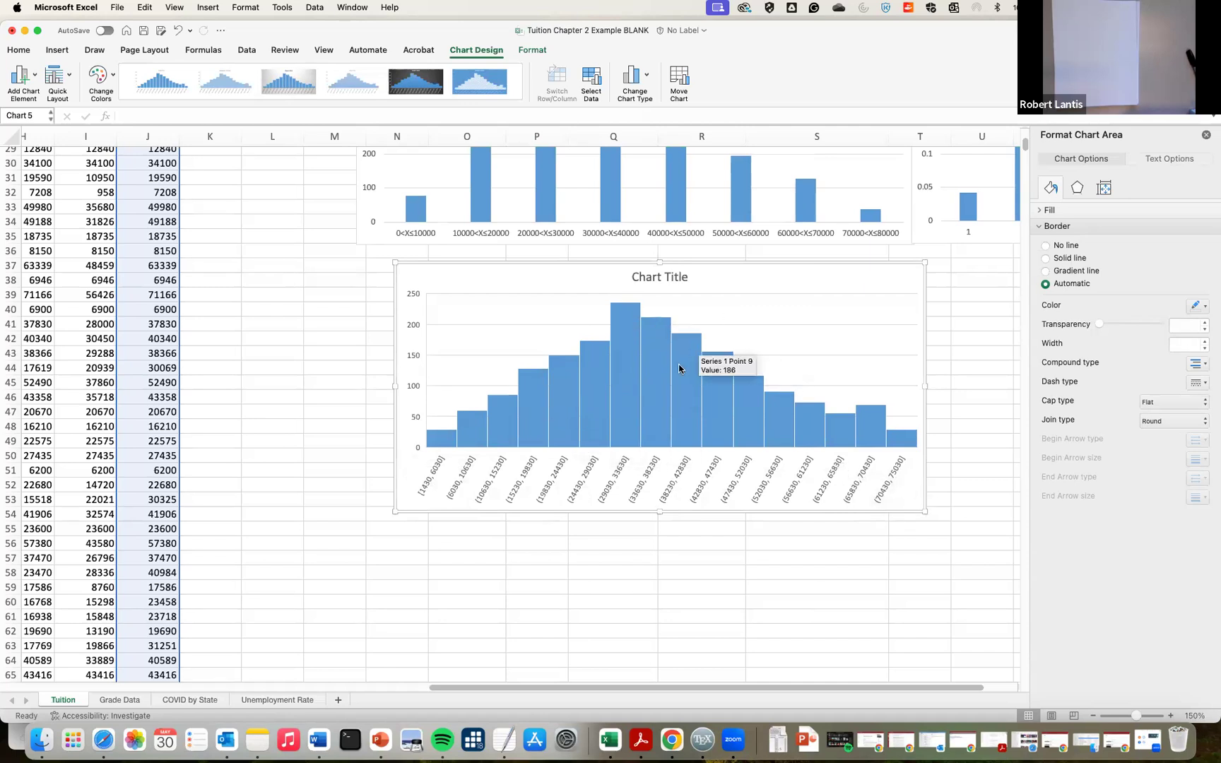
{"action": "scroll", "coordinate": [678, 363], "scroll_direction": "up", "scroll_amount": 5}
{"action": "scroll", "coordinate": [678, 363], "scroll_direction": "up", "scroll_amount": 2}
{"action": "scroll", "coordinate": [687, 363], "scroll_direction": "down", "scroll_amount": 5}
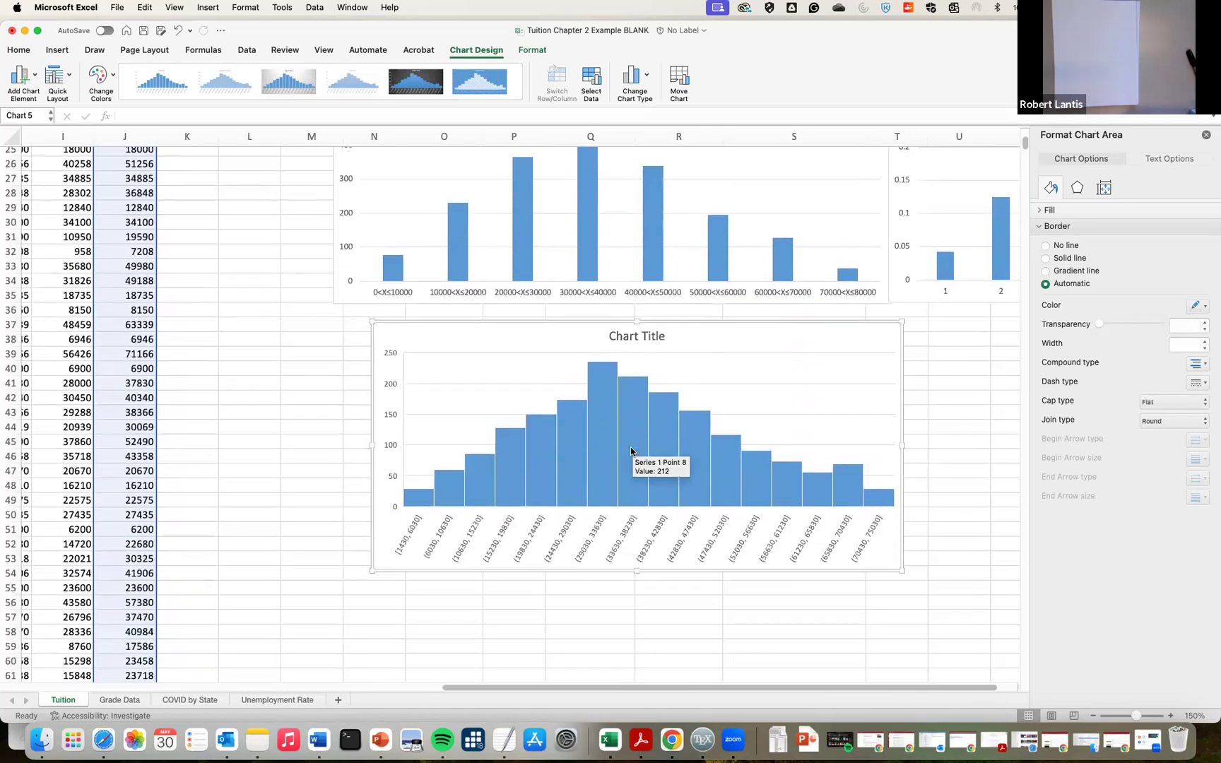
Compare the histogram's bins and shape with the frequency column chart and the frequency table above it
{"action": "scroll", "coordinate": [590, 542], "scroll_direction": "up", "scroll_amount": 10}
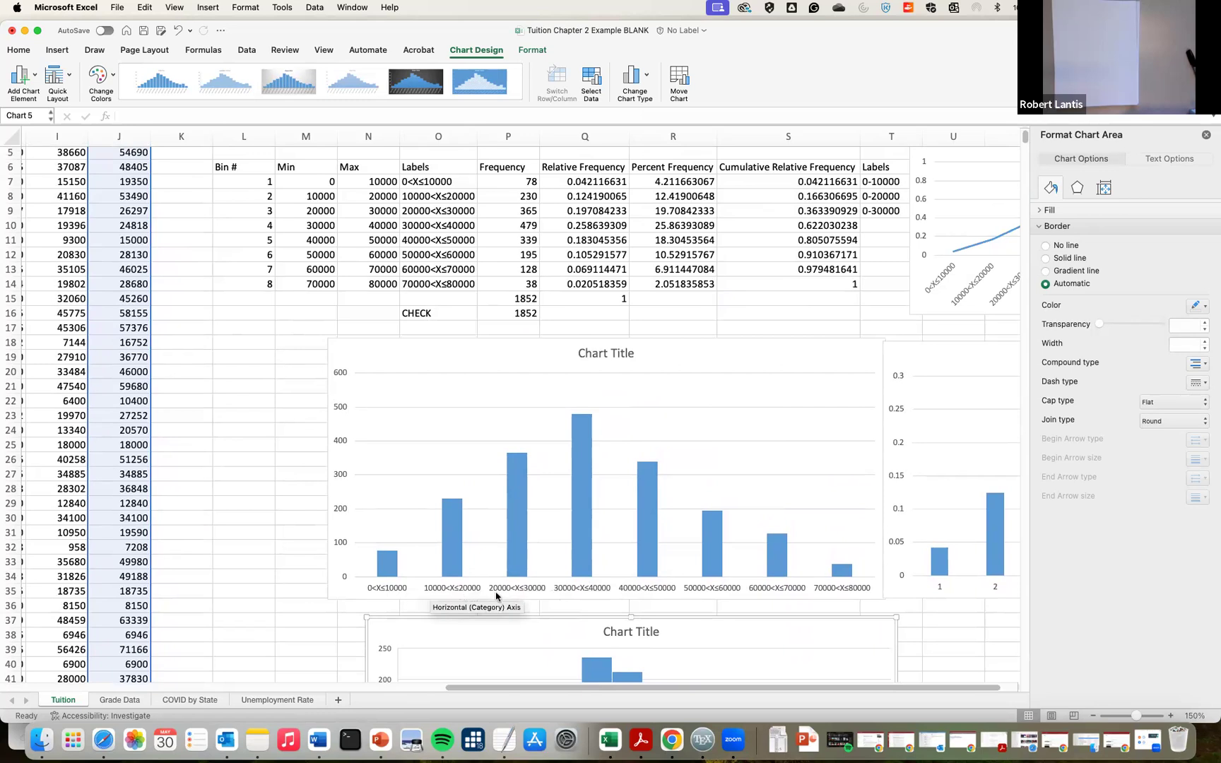
{"action": "scroll", "coordinate": [480, 592], "scroll_direction": "down", "scroll_amount": 10}
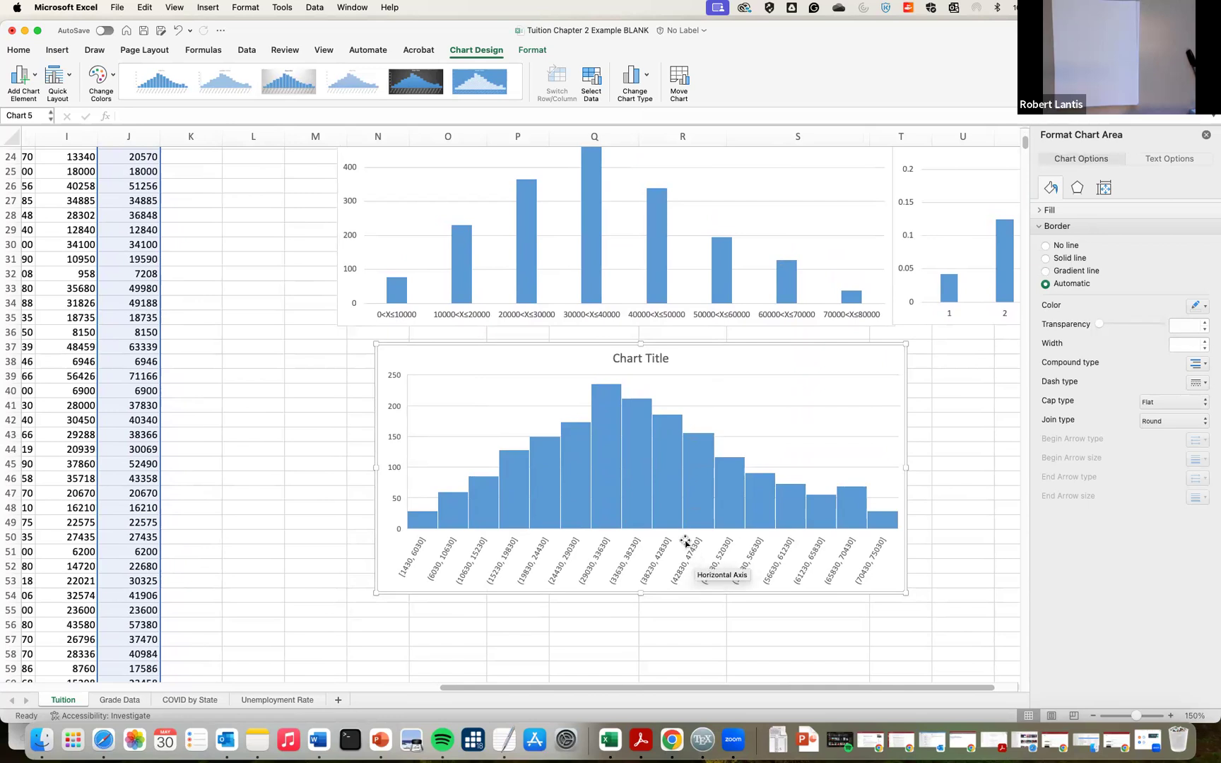
{"action": "scroll", "coordinate": [627, 495], "scroll_direction": "up", "scroll_amount": 1}
{"action": "scroll", "coordinate": [626, 494], "scroll_direction": "up", "scroll_amount": 3}
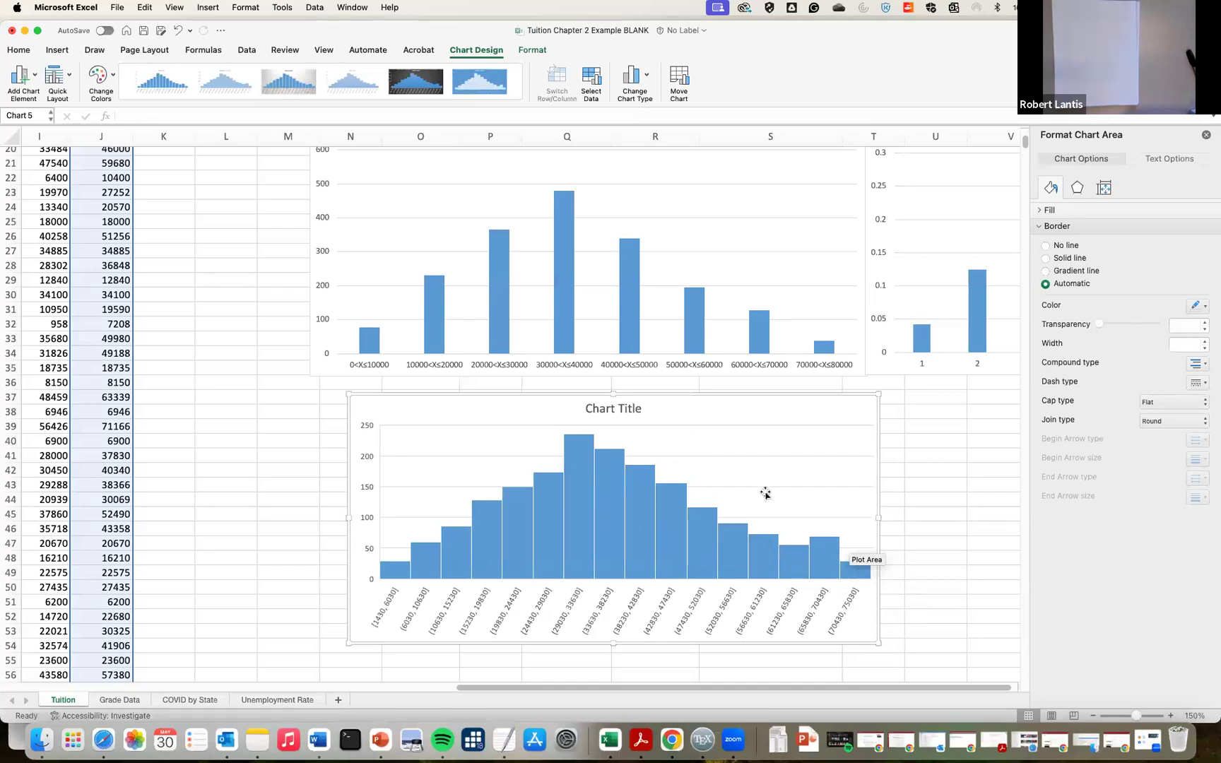
{"action": "scroll", "coordinate": [765, 492], "scroll_direction": "up", "scroll_amount": 15}
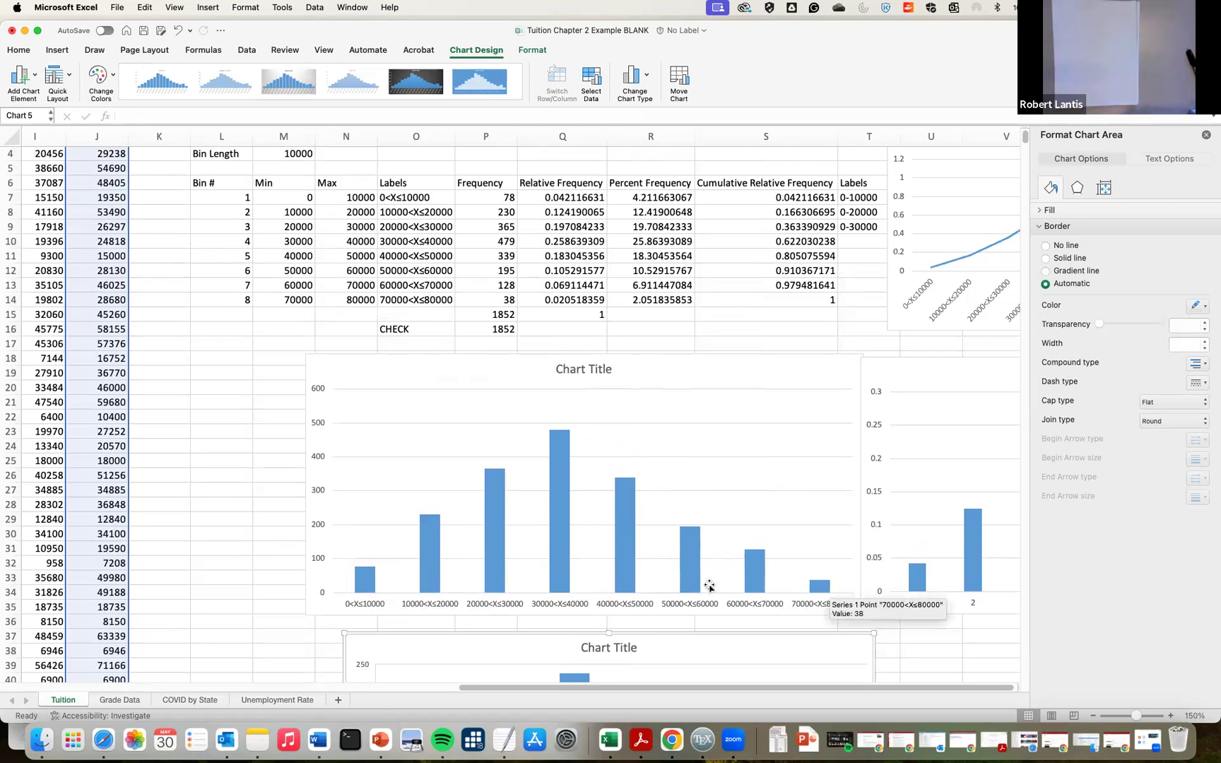
{"action": "scroll", "coordinate": [655, 590], "scroll_direction": "down", "scroll_amount": 1}
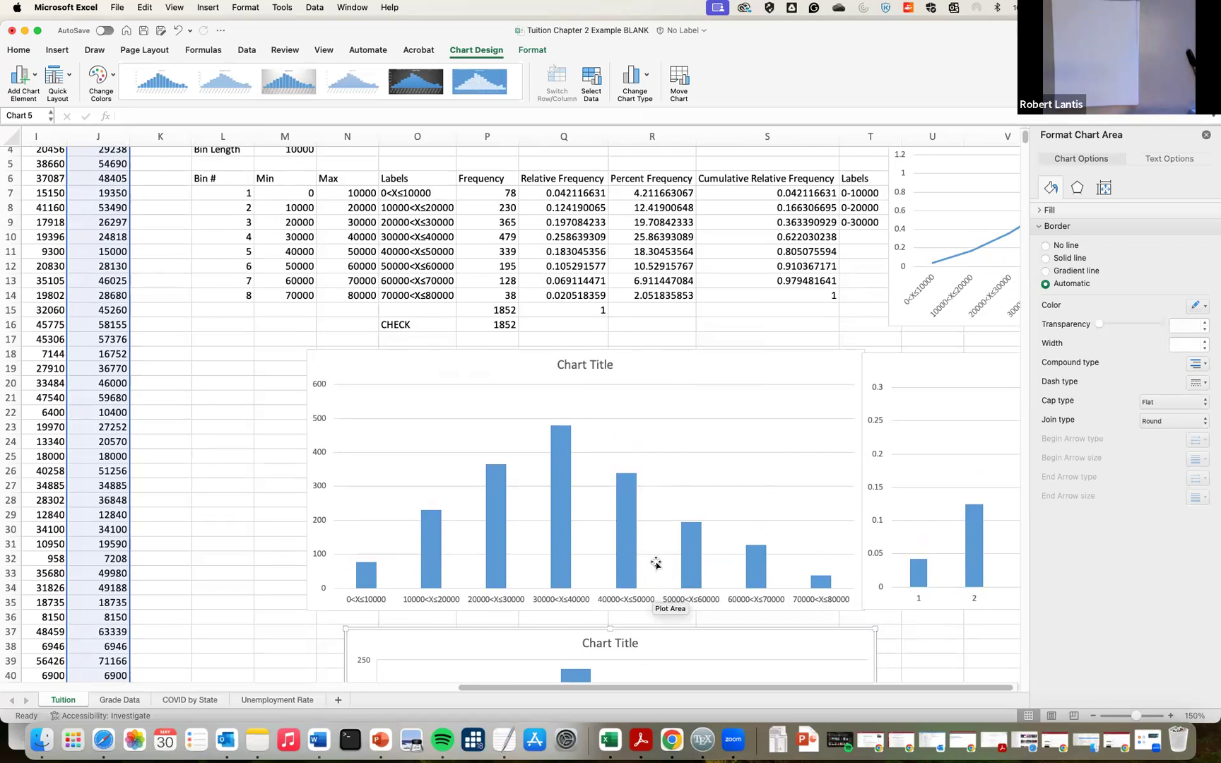
{"action": "scroll", "coordinate": [648, 563], "scroll_direction": "up", "scroll_amount": 2}
{"action": "scroll", "coordinate": [648, 563], "scroll_direction": "up", "scroll_amount": 1}
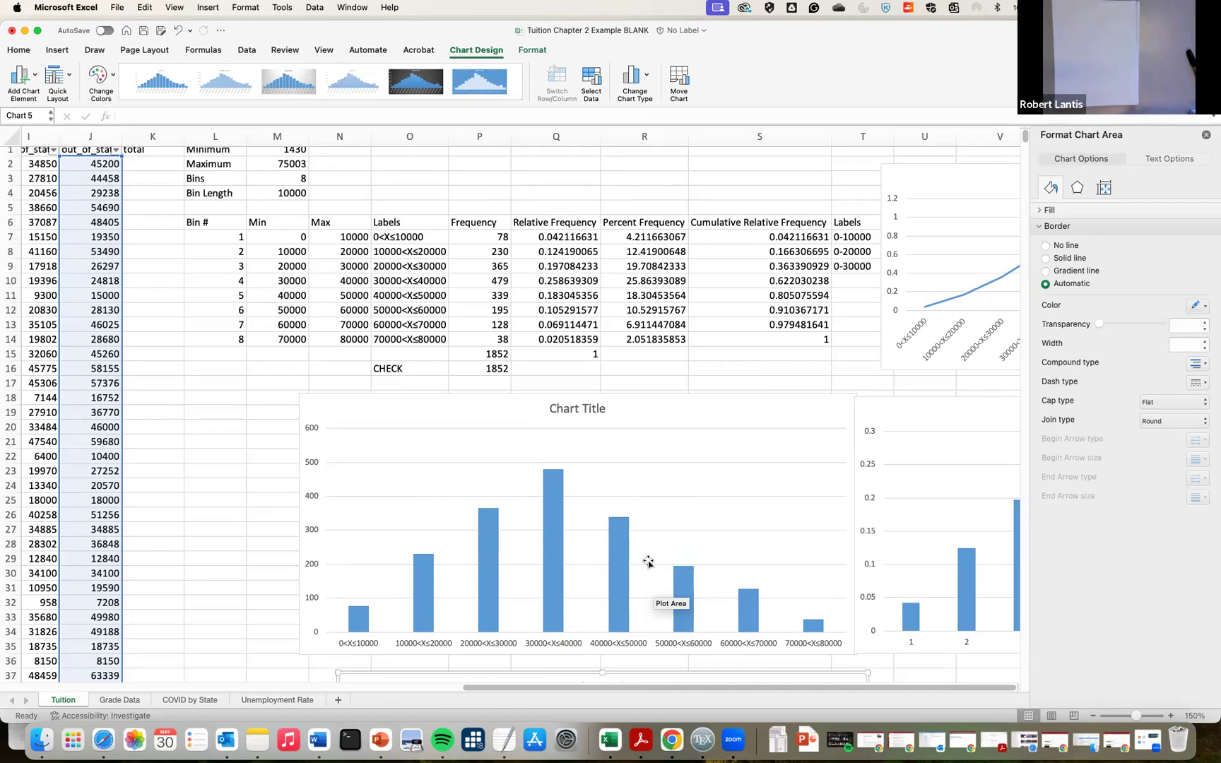
{"action": "scroll", "coordinate": [756, 258], "scroll_direction": "down", "scroll_amount": 2}
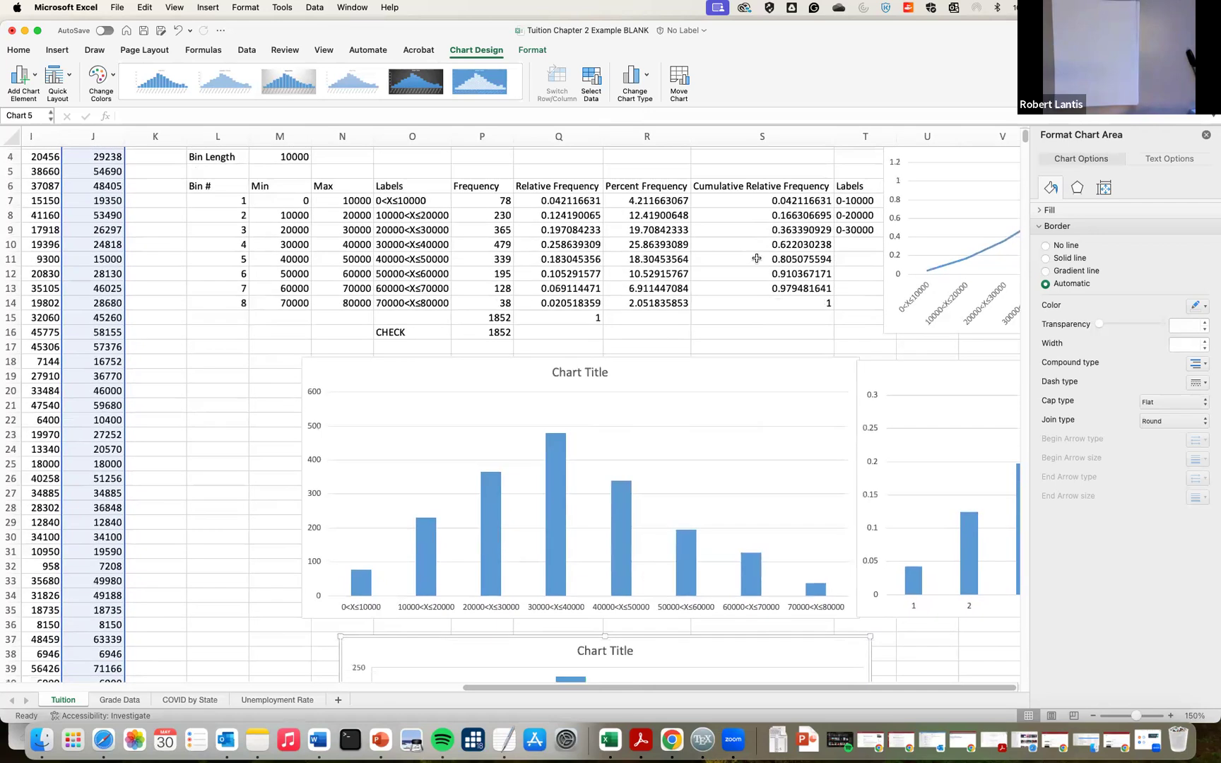
{"action": "scroll", "coordinate": [751, 283], "scroll_direction": "up", "scroll_amount": 3}
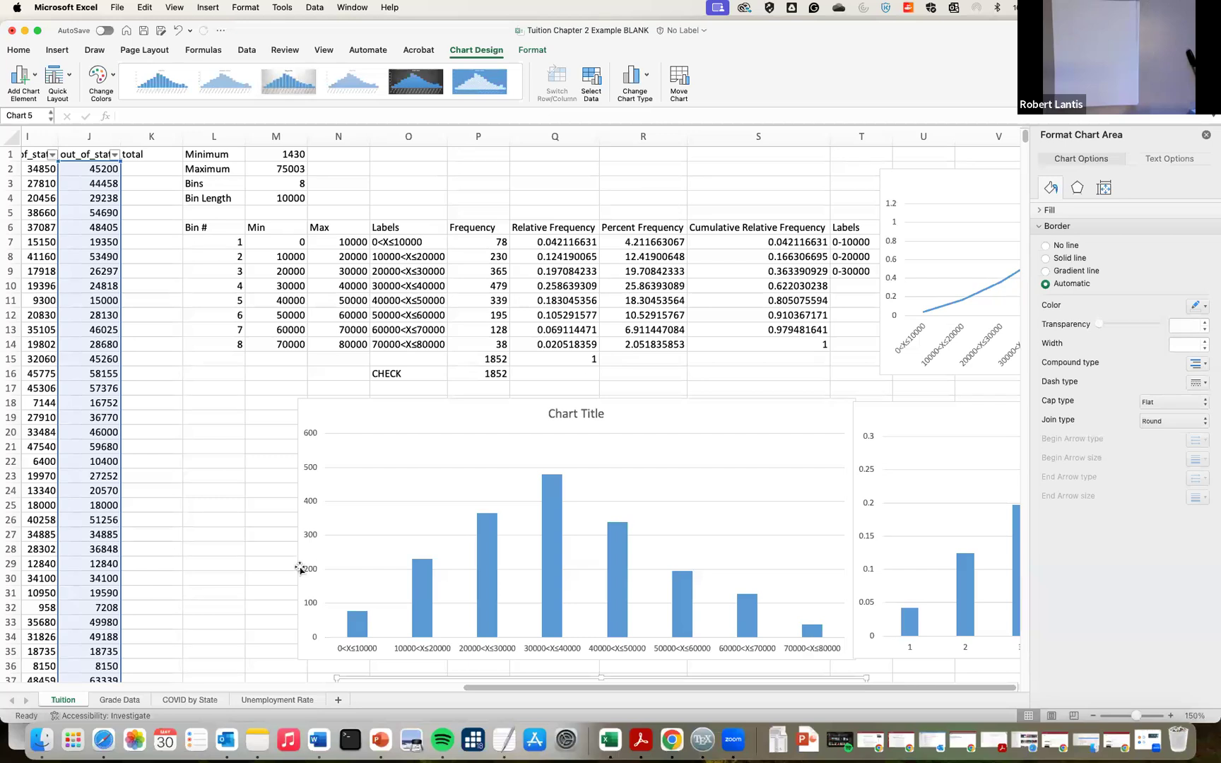
Review the charts on the COVID by State, Unemployment Rate and Grade Data sheets, then return to the Tuition sheet
{"action": "left_click", "coordinate": [259, 700]}
{"action": "left_click", "coordinate": [182, 704]}
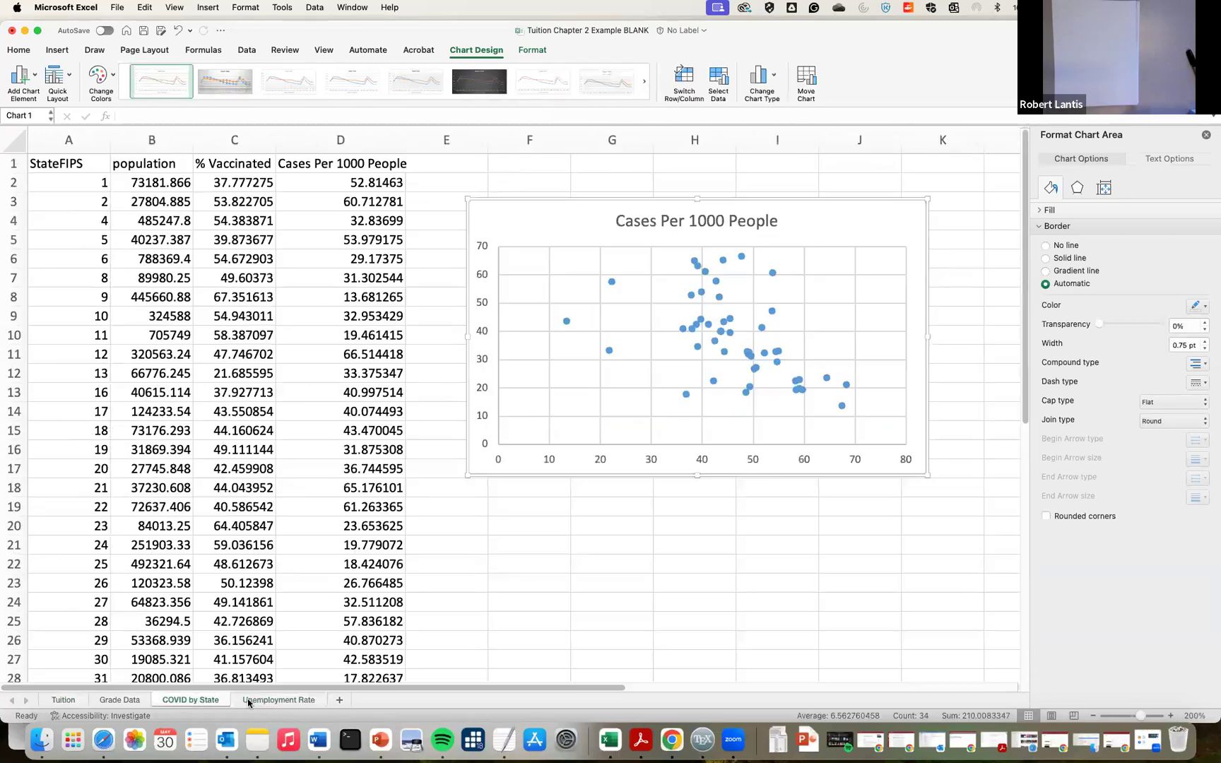
{"action": "left_click", "coordinate": [261, 701]}
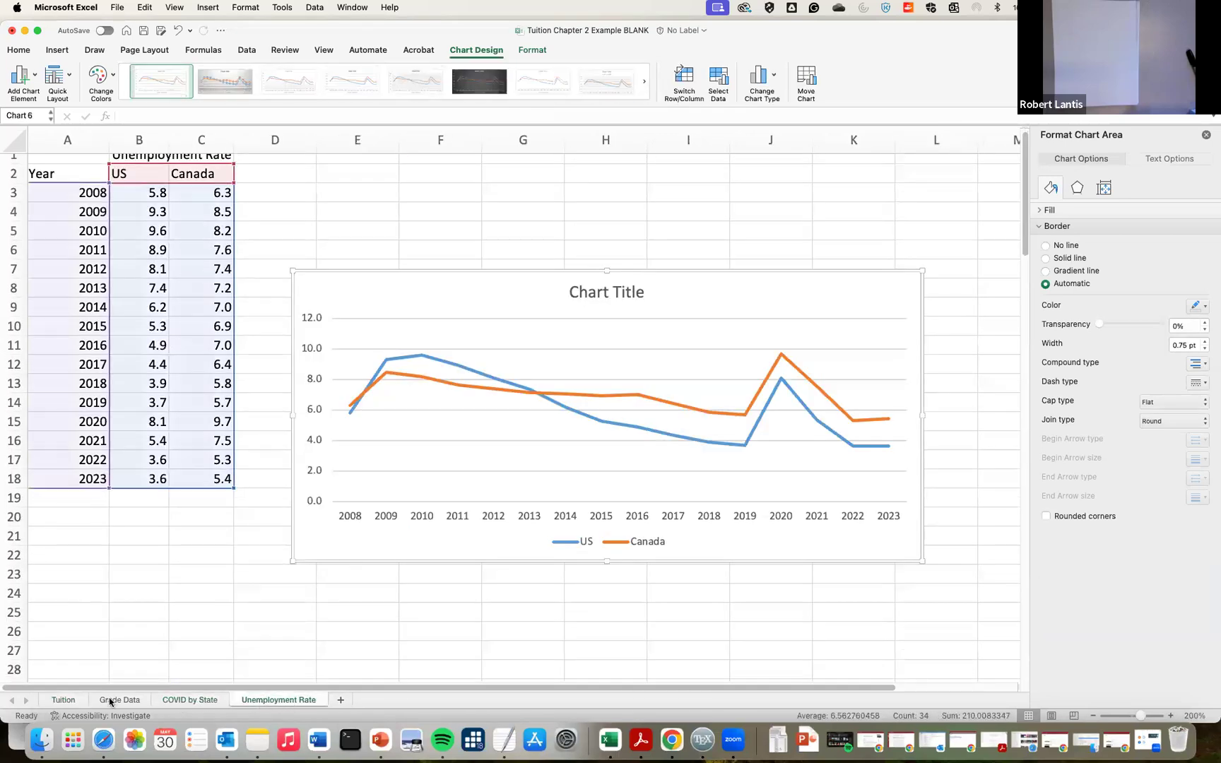
{"action": "left_click", "coordinate": [110, 701]}
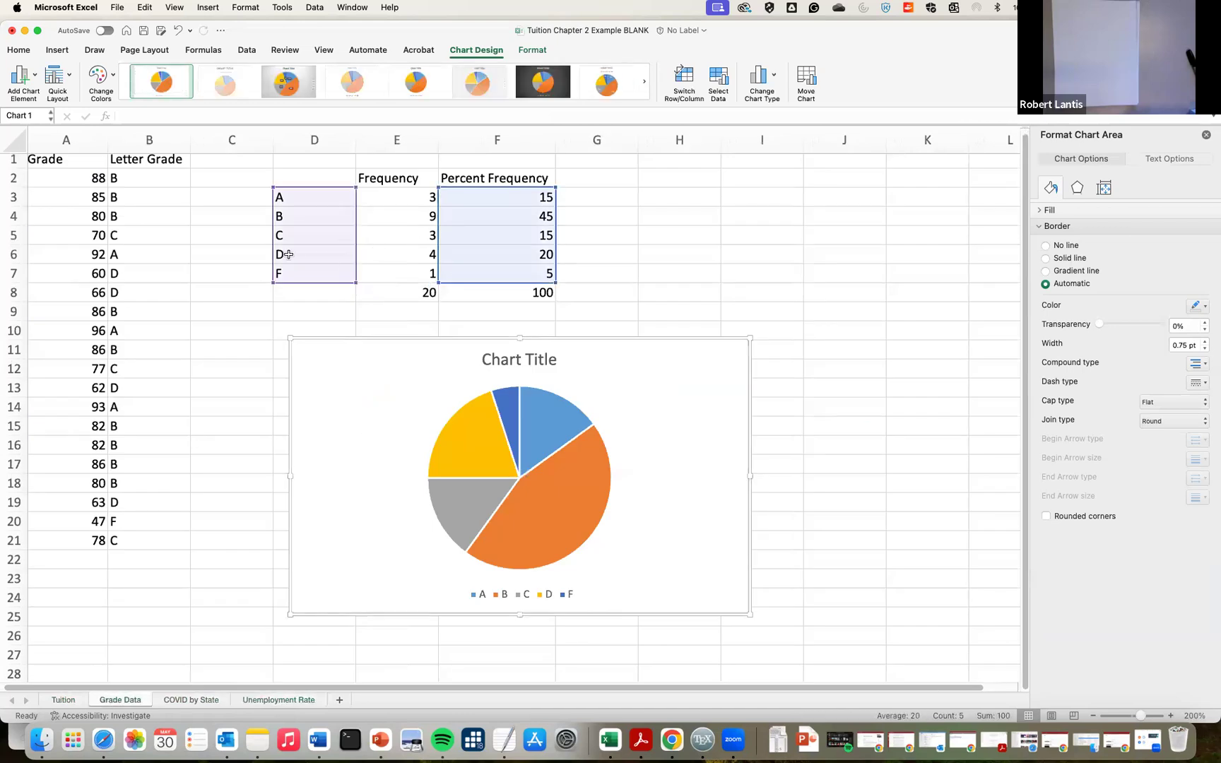
{"action": "left_click", "coordinate": [62, 700]}
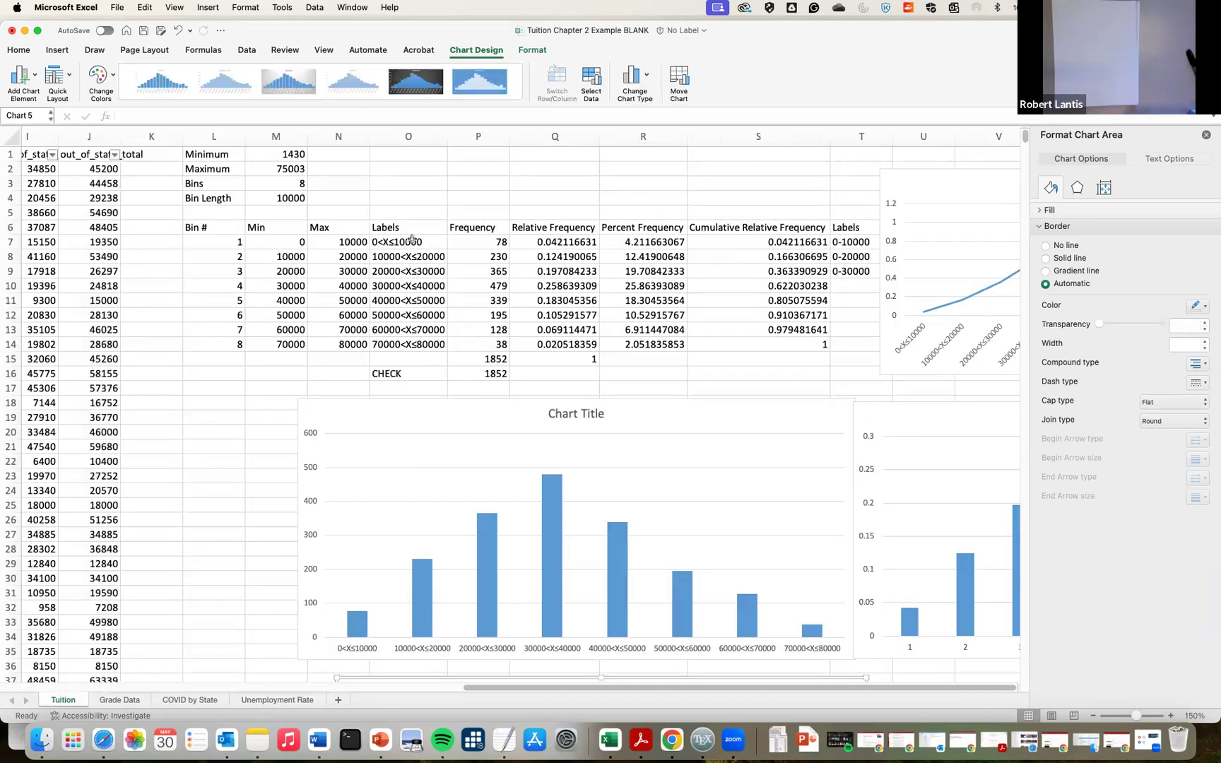
Save a copy of the workbook as "Tuition Chapter 2 Example Video Work" in the Summer 2024 E370 folder, in Excel Workbook (.xlsx) format
{"action": "left_click", "coordinate": [118, 7]}
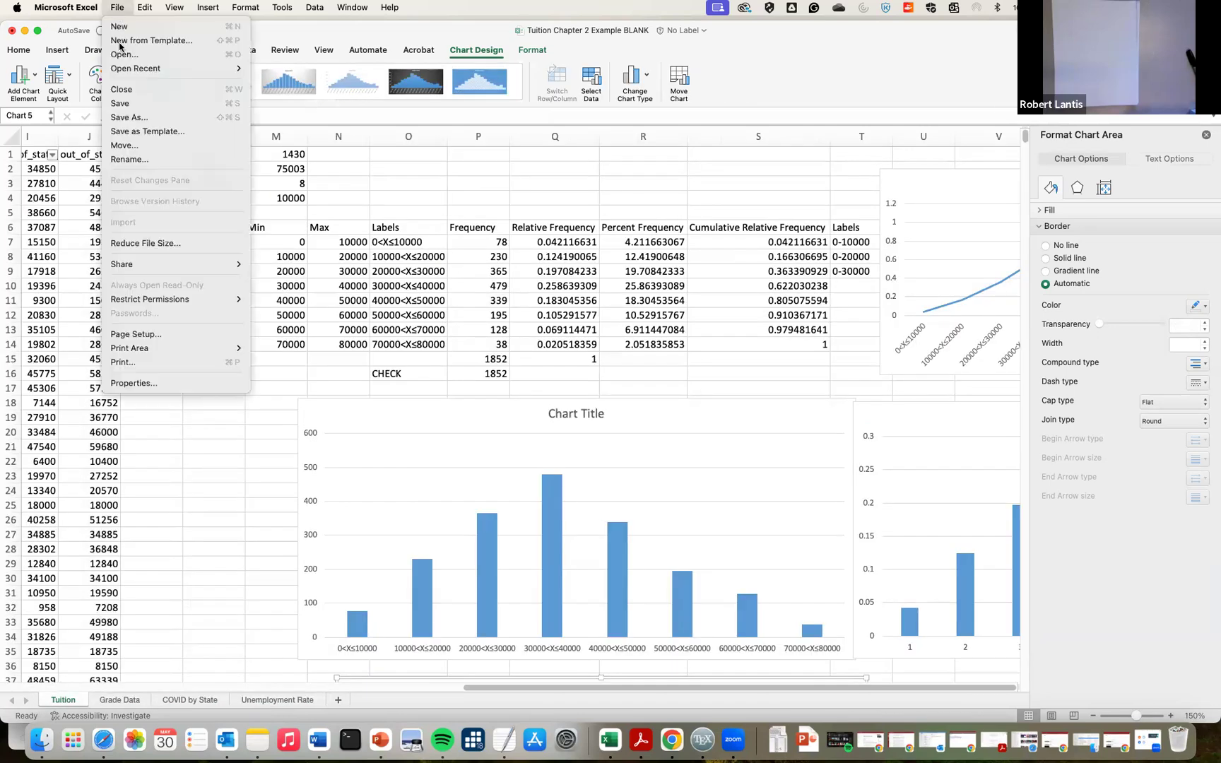
{"action": "left_click", "coordinate": [130, 118]}
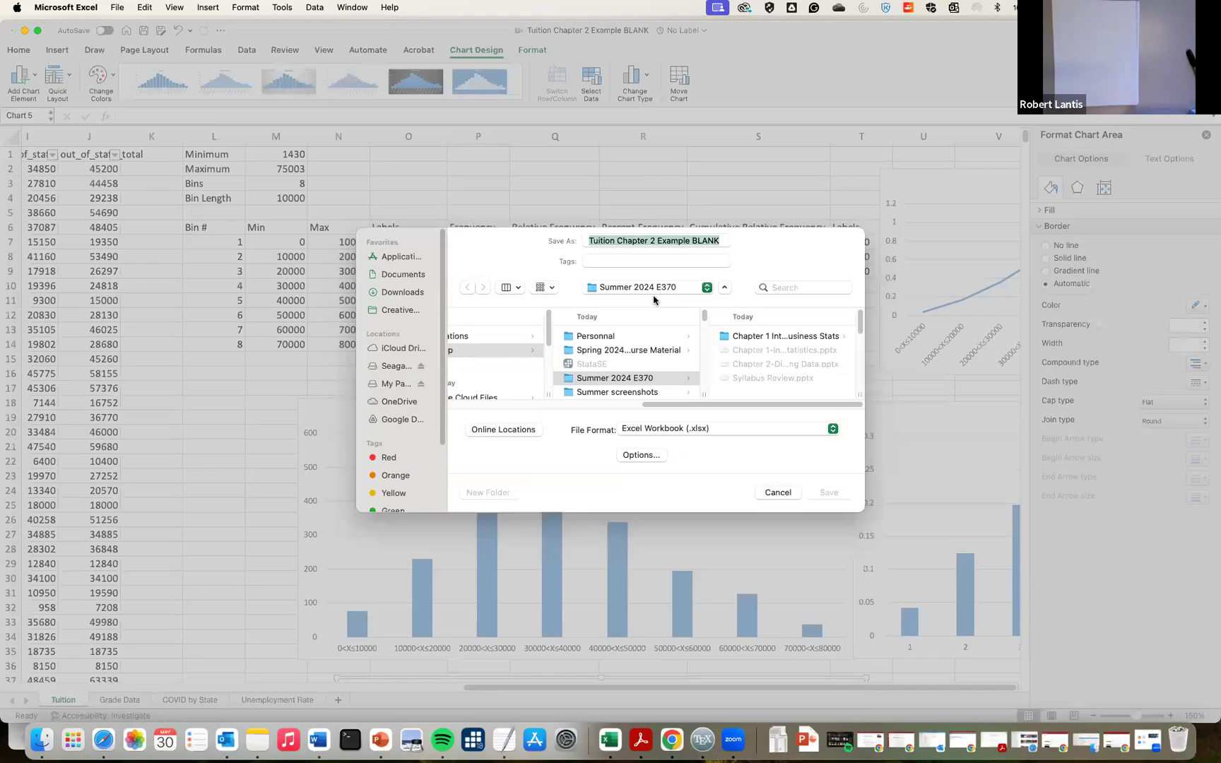
{"action": "double_click", "coordinate": [721, 243]}
{"action": "type", "text": "Video Work"}
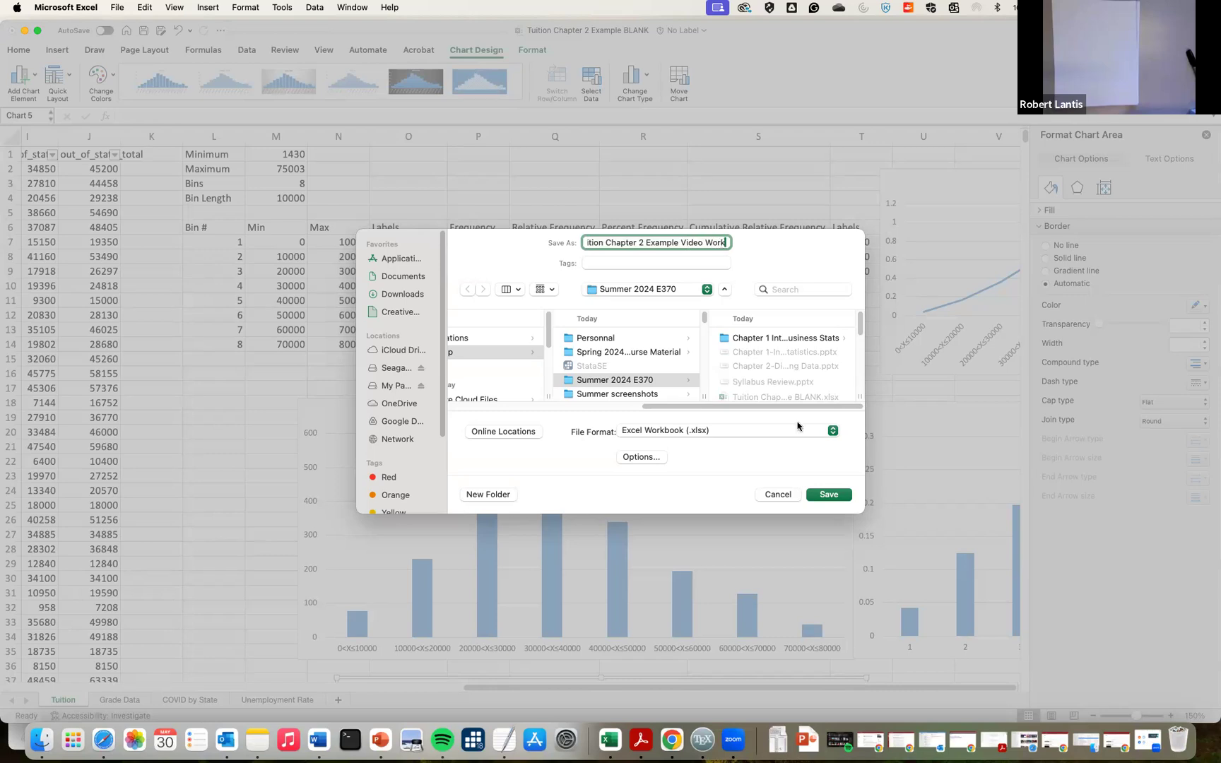
{"action": "left_click", "coordinate": [826, 495]}
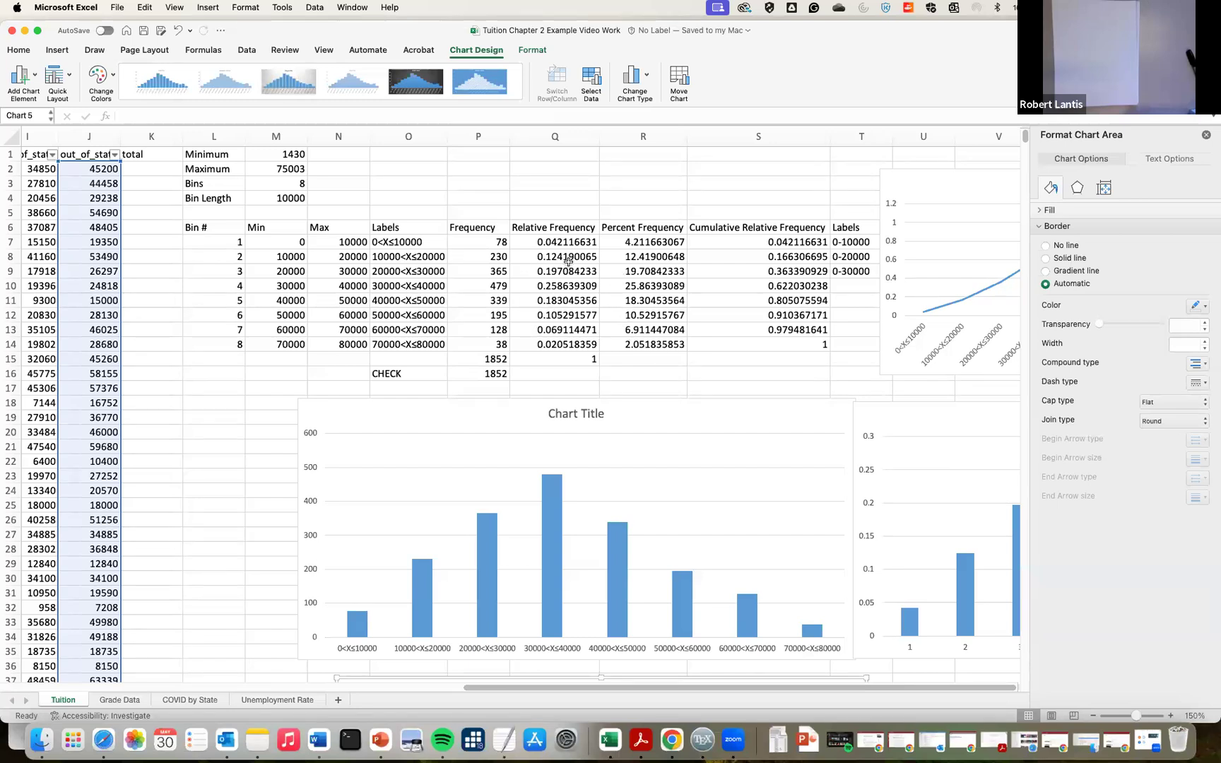
{"action": "scroll", "coordinate": [552, 313], "scroll_direction": "down", "scroll_amount": 1}
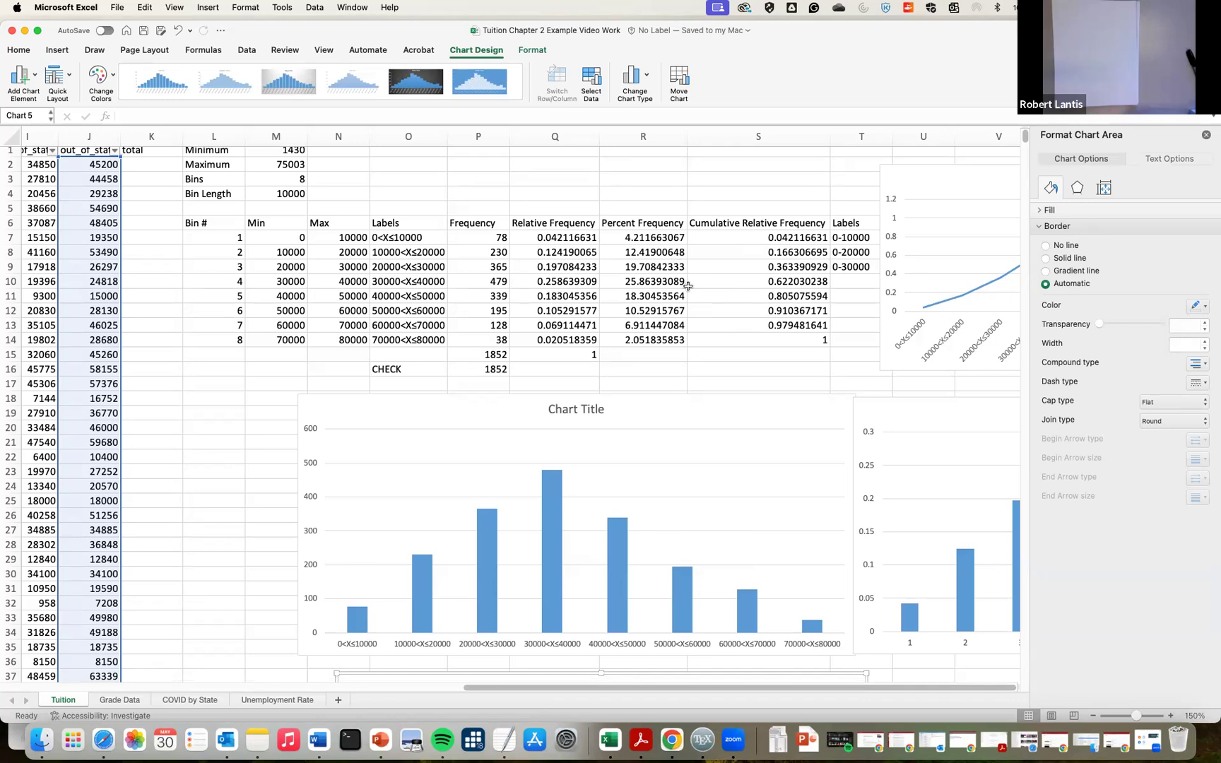
{"action": "scroll", "coordinate": [678, 409], "scroll_direction": "down", "scroll_amount": 3}
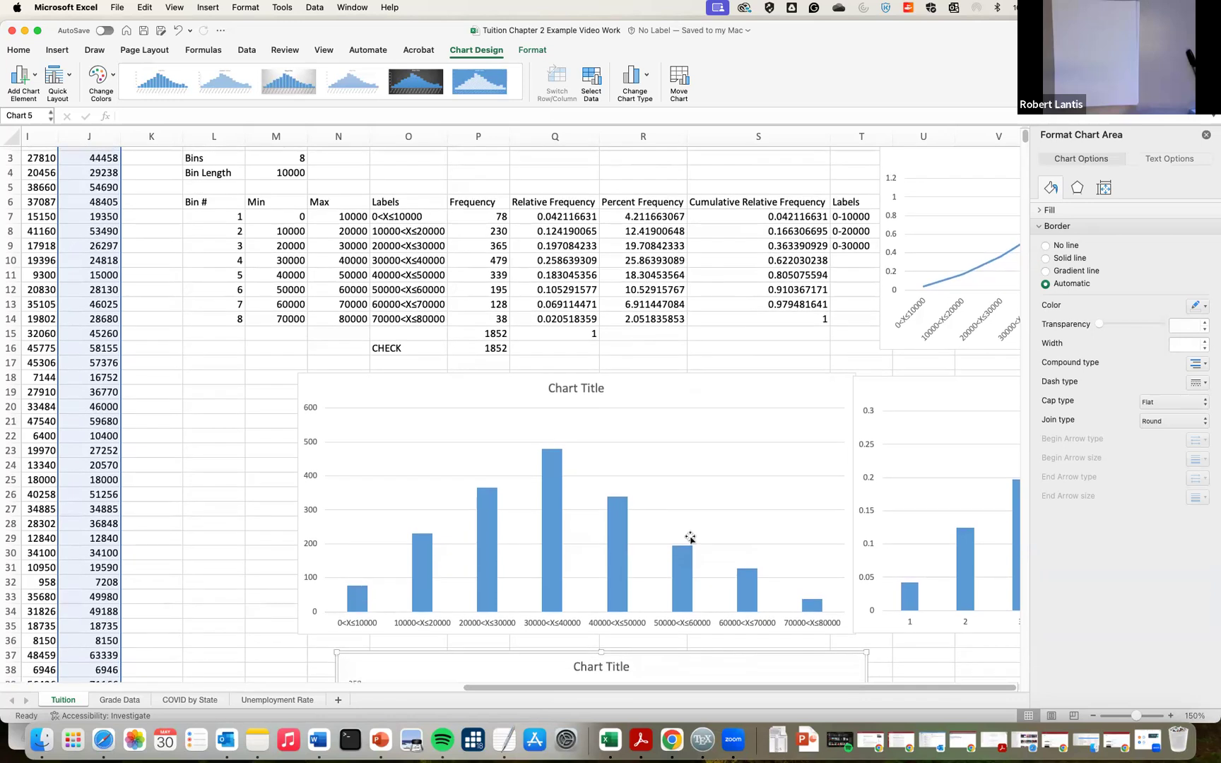